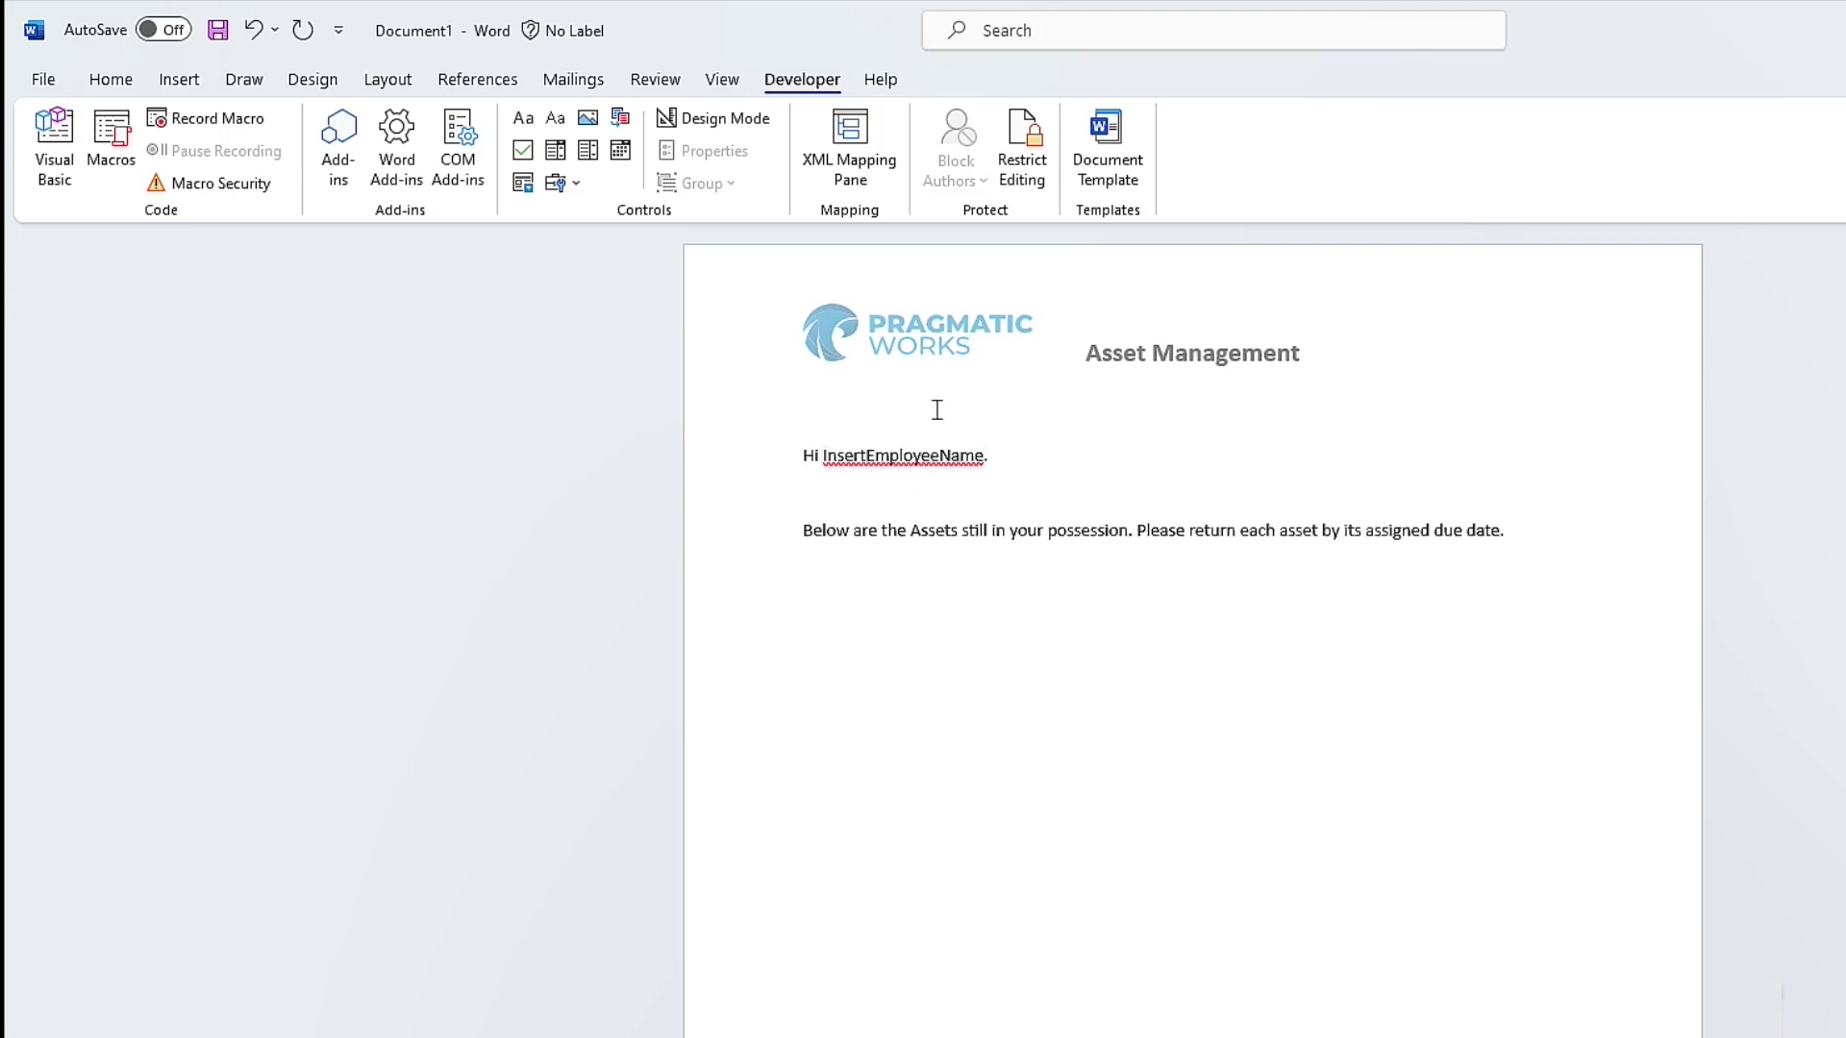
- Select the InsertEmployeeName placeholder in the letter's greeting
{"action": "left_click", "coordinate": [931, 458]}
{"action": "right_click", "coordinate": [931, 458]}
{"action": "key", "text": "Escape"}
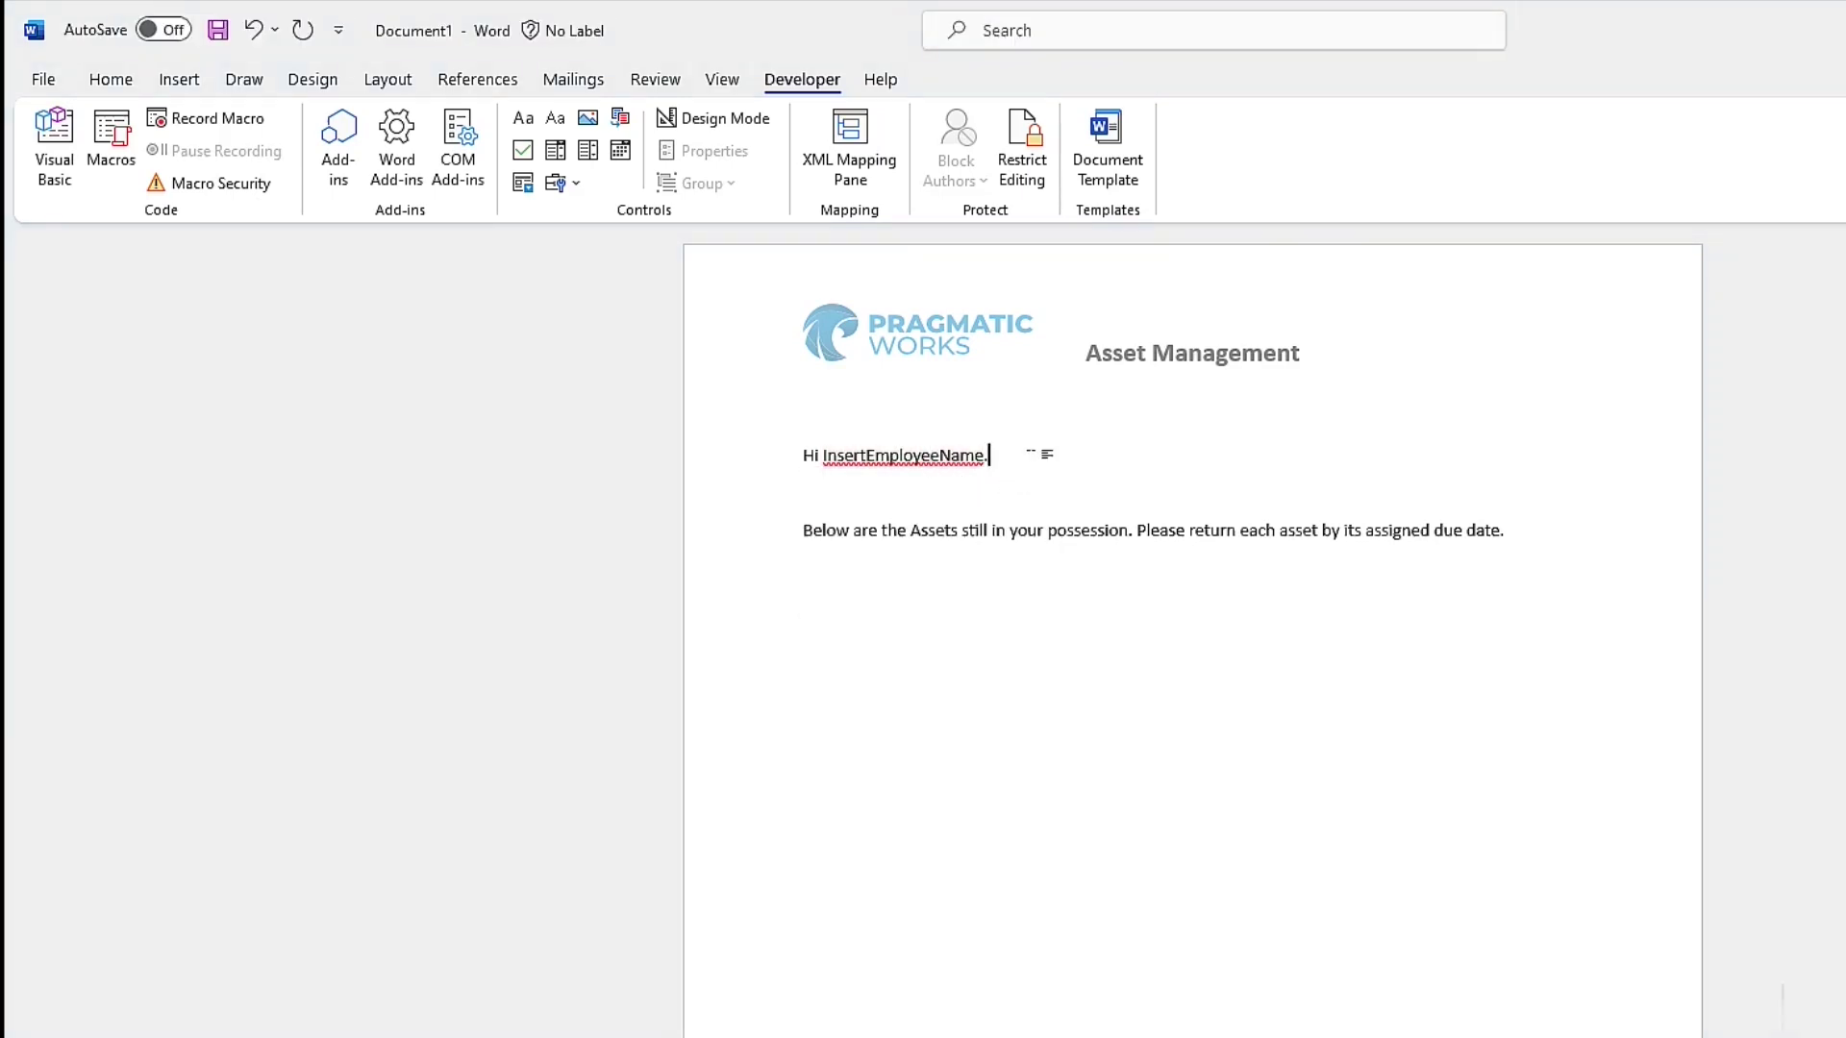
{"action": "double_click", "coordinate": [931, 459]}
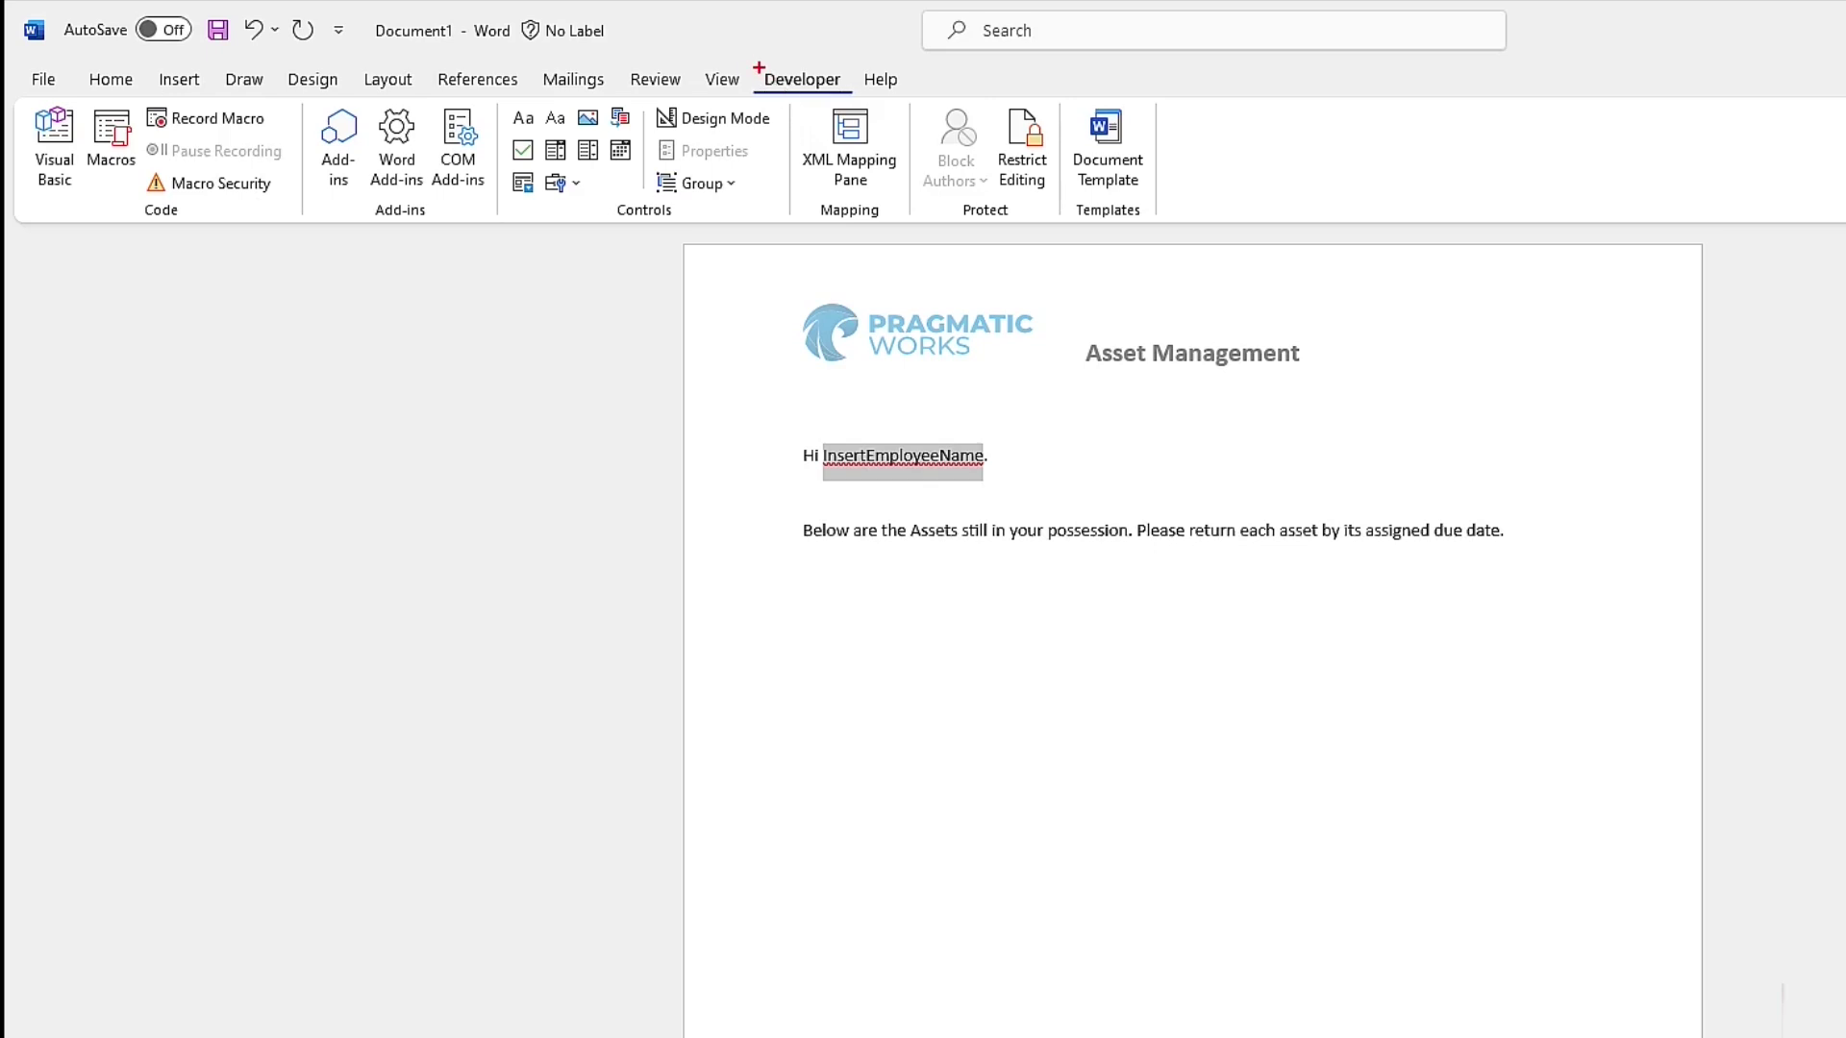
{"action": "mouse_move", "coordinate": [751, 53]}
{"action": "left_mouse_down"}
{"action": "mouse_move", "coordinate": [816, 112]}
{"action": "mouse_move", "coordinate": [860, 108]}
{"action": "left_mouse_up"}
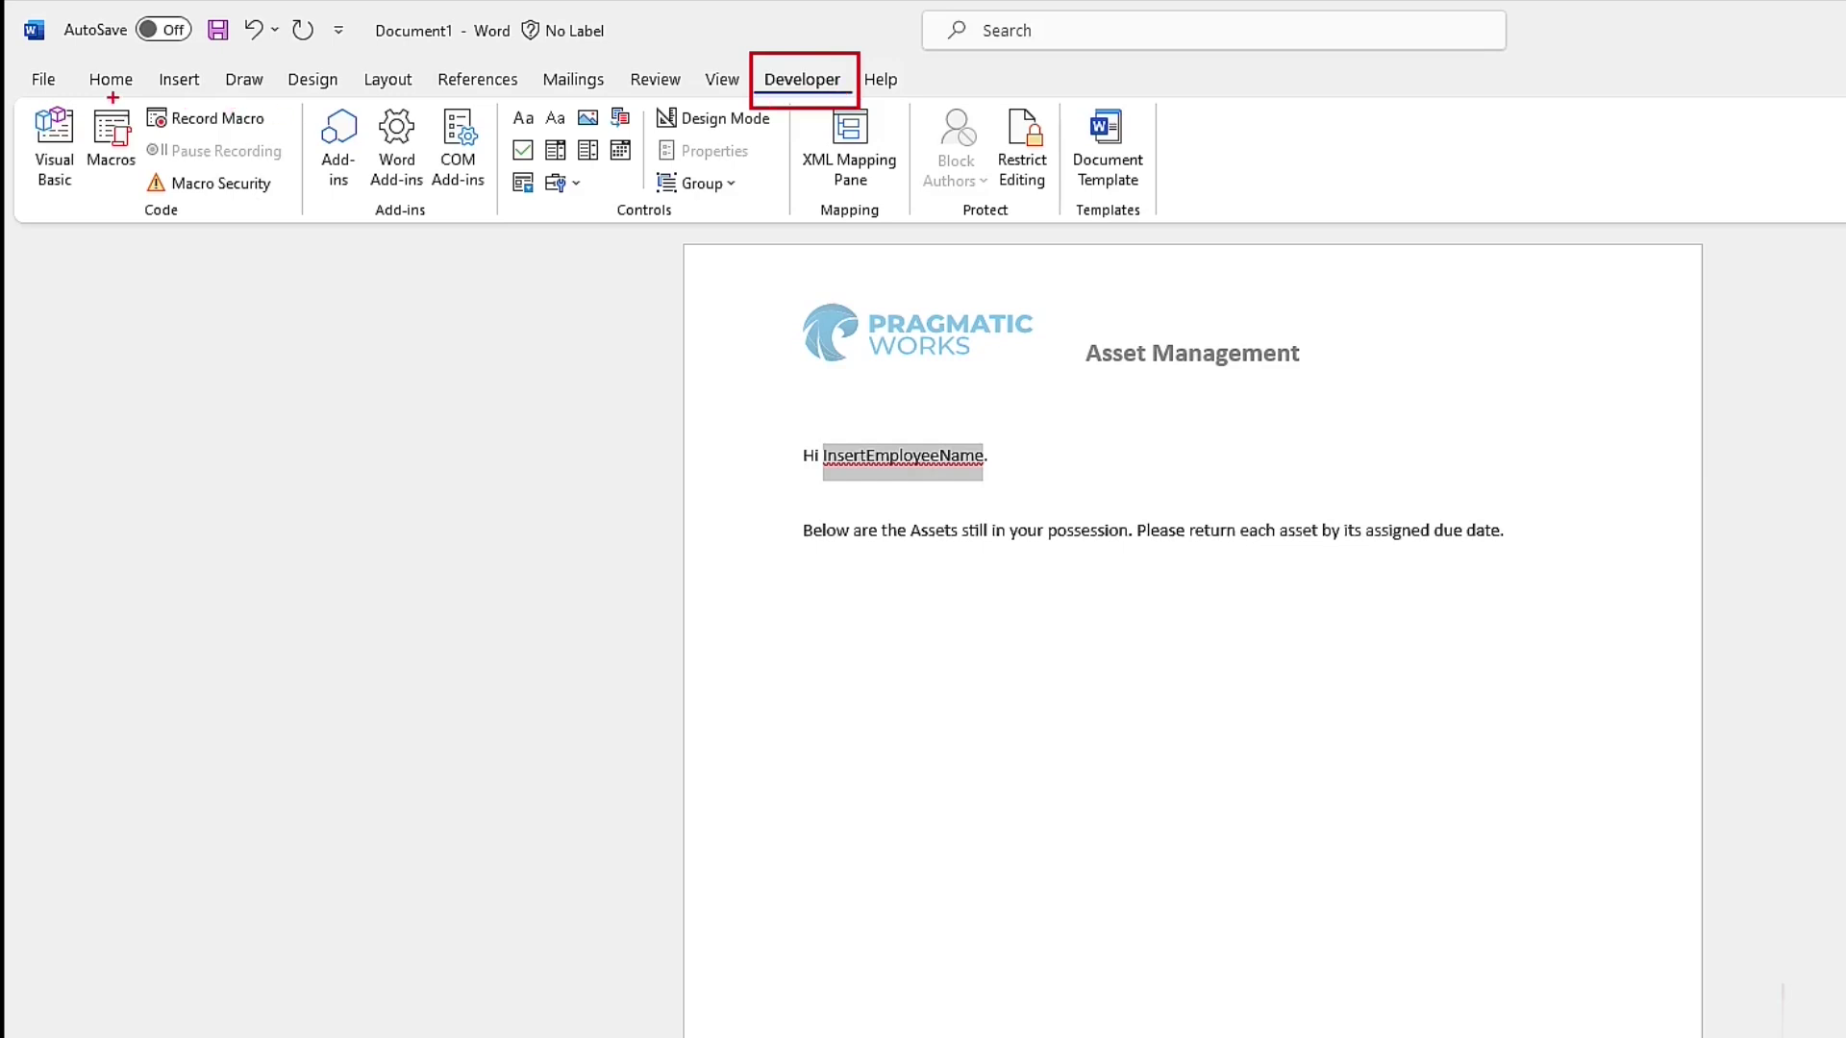
{"action": "left_click_drag", "start_coordinate": [16, 63], "coordinate": [71, 98]}
{"action": "key", "text": "Escape"}
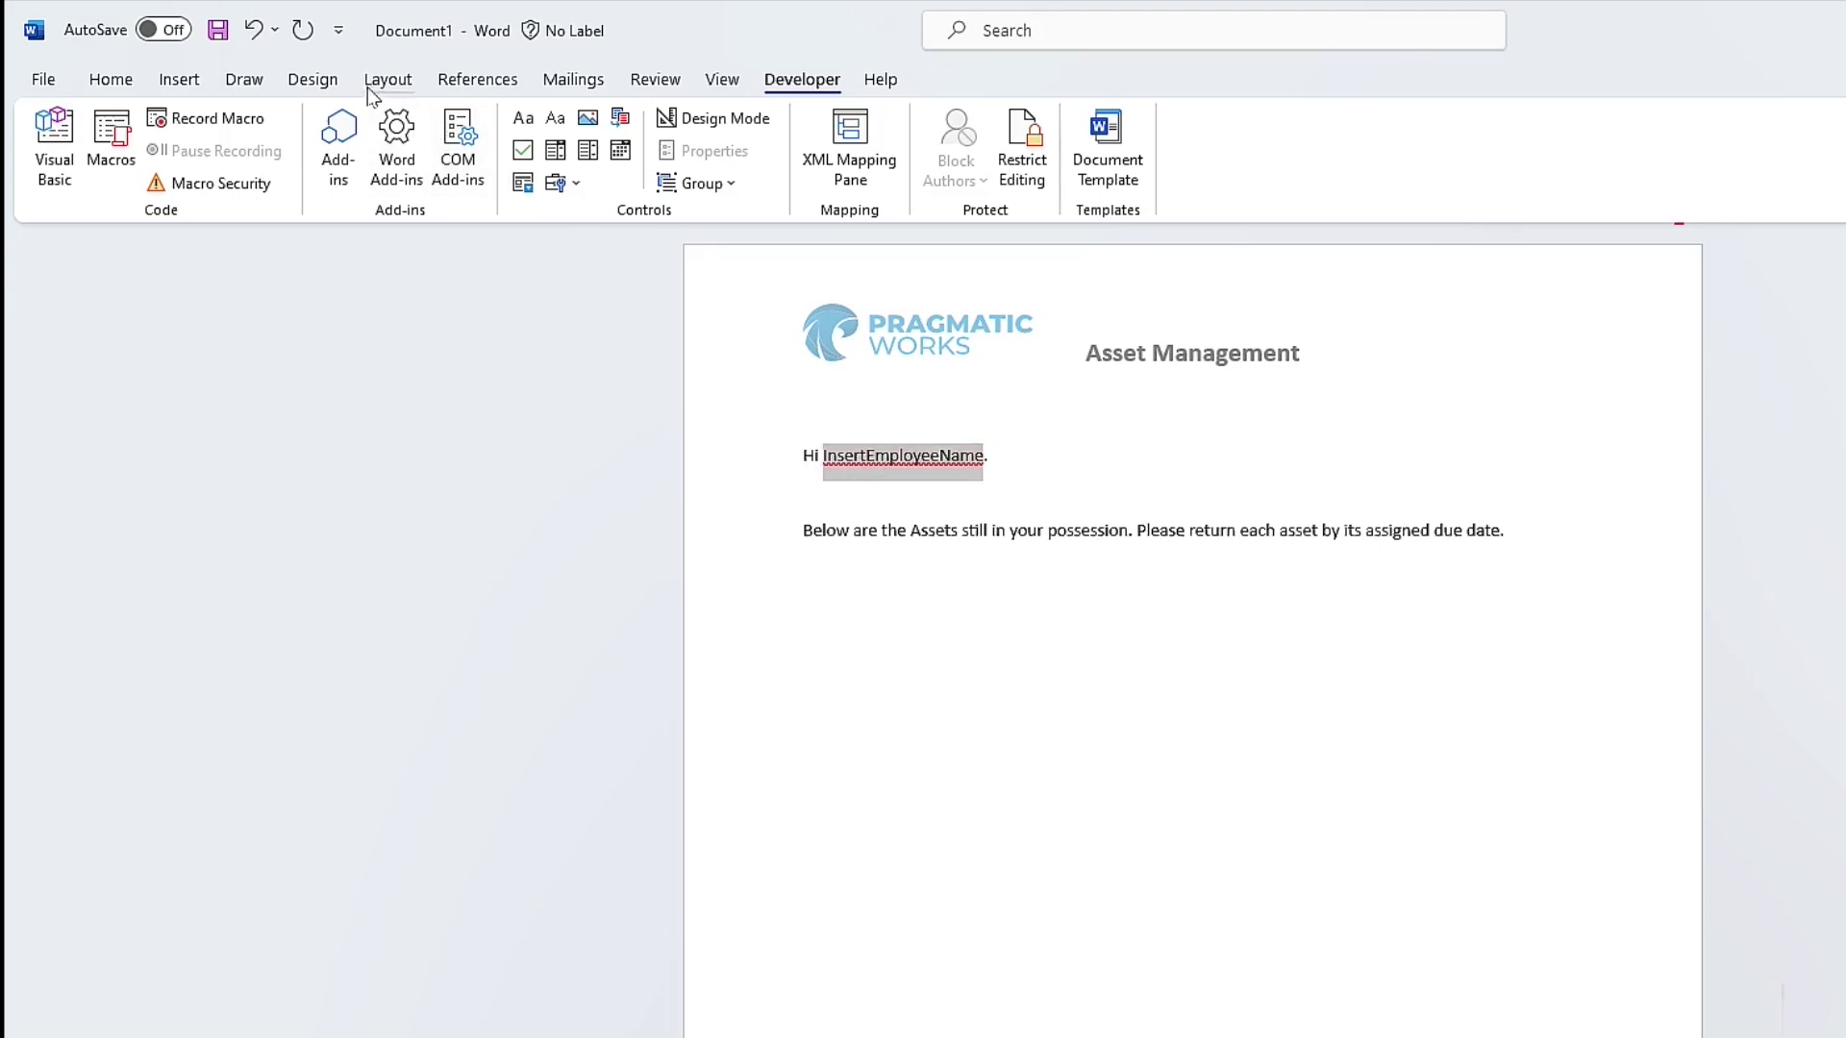
- Wrap it in a plain text content control titled FullName
{"action": "left_click", "coordinate": [558, 151]}
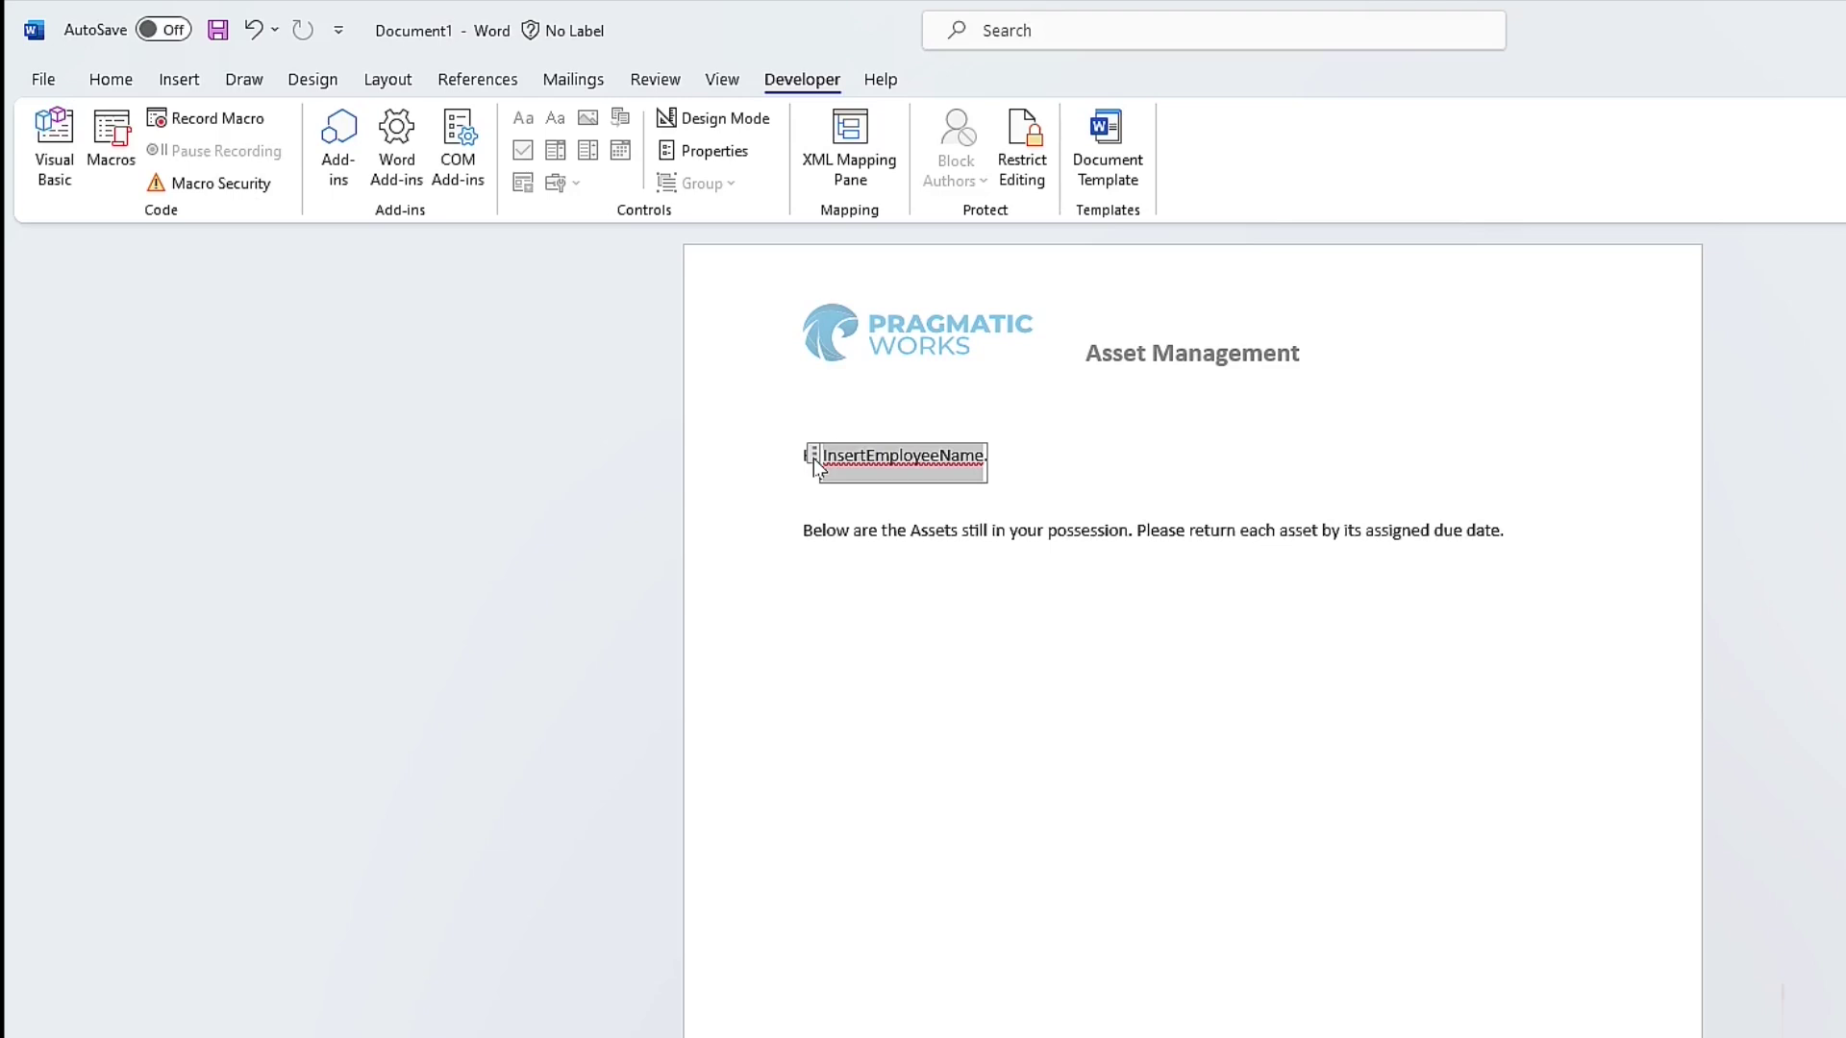
{"action": "left_click", "coordinate": [718, 156]}
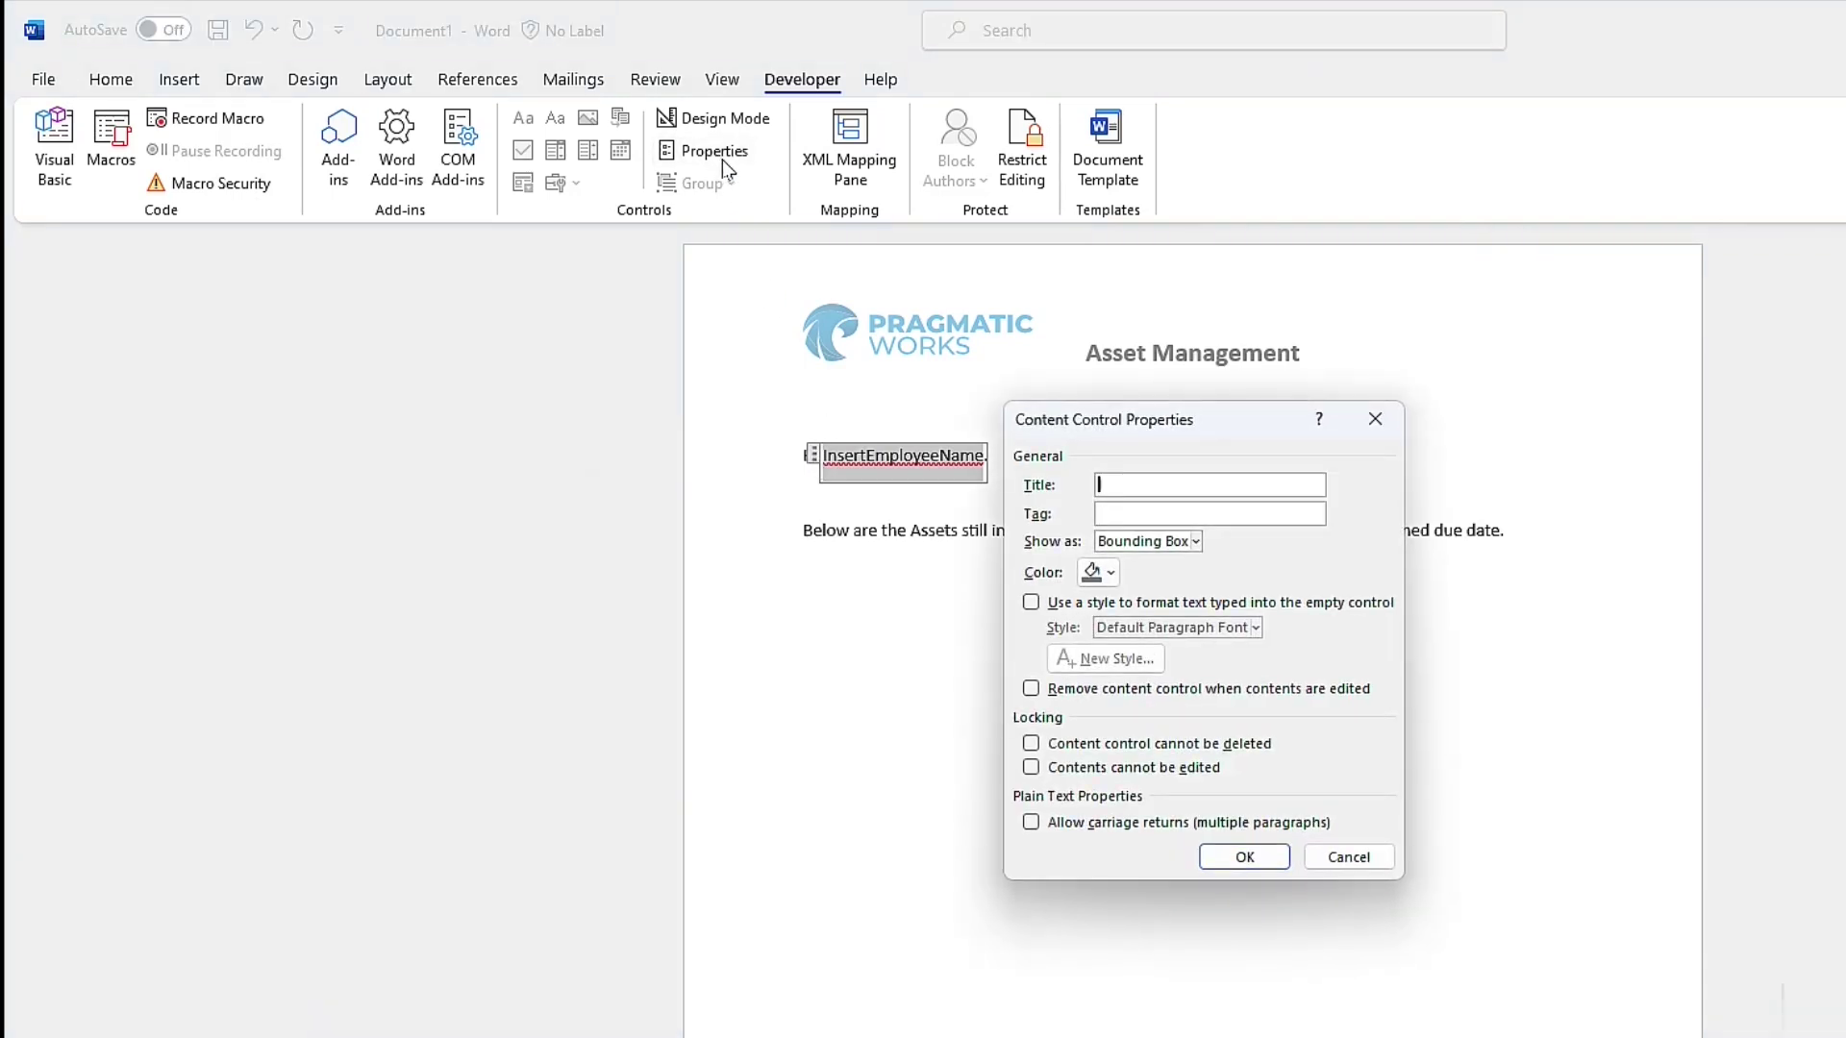
{"action": "left_click", "coordinate": [1112, 486]}
{"action": "type", "text": "FullName"}
{"action": "left_click", "coordinate": [1245, 858]}
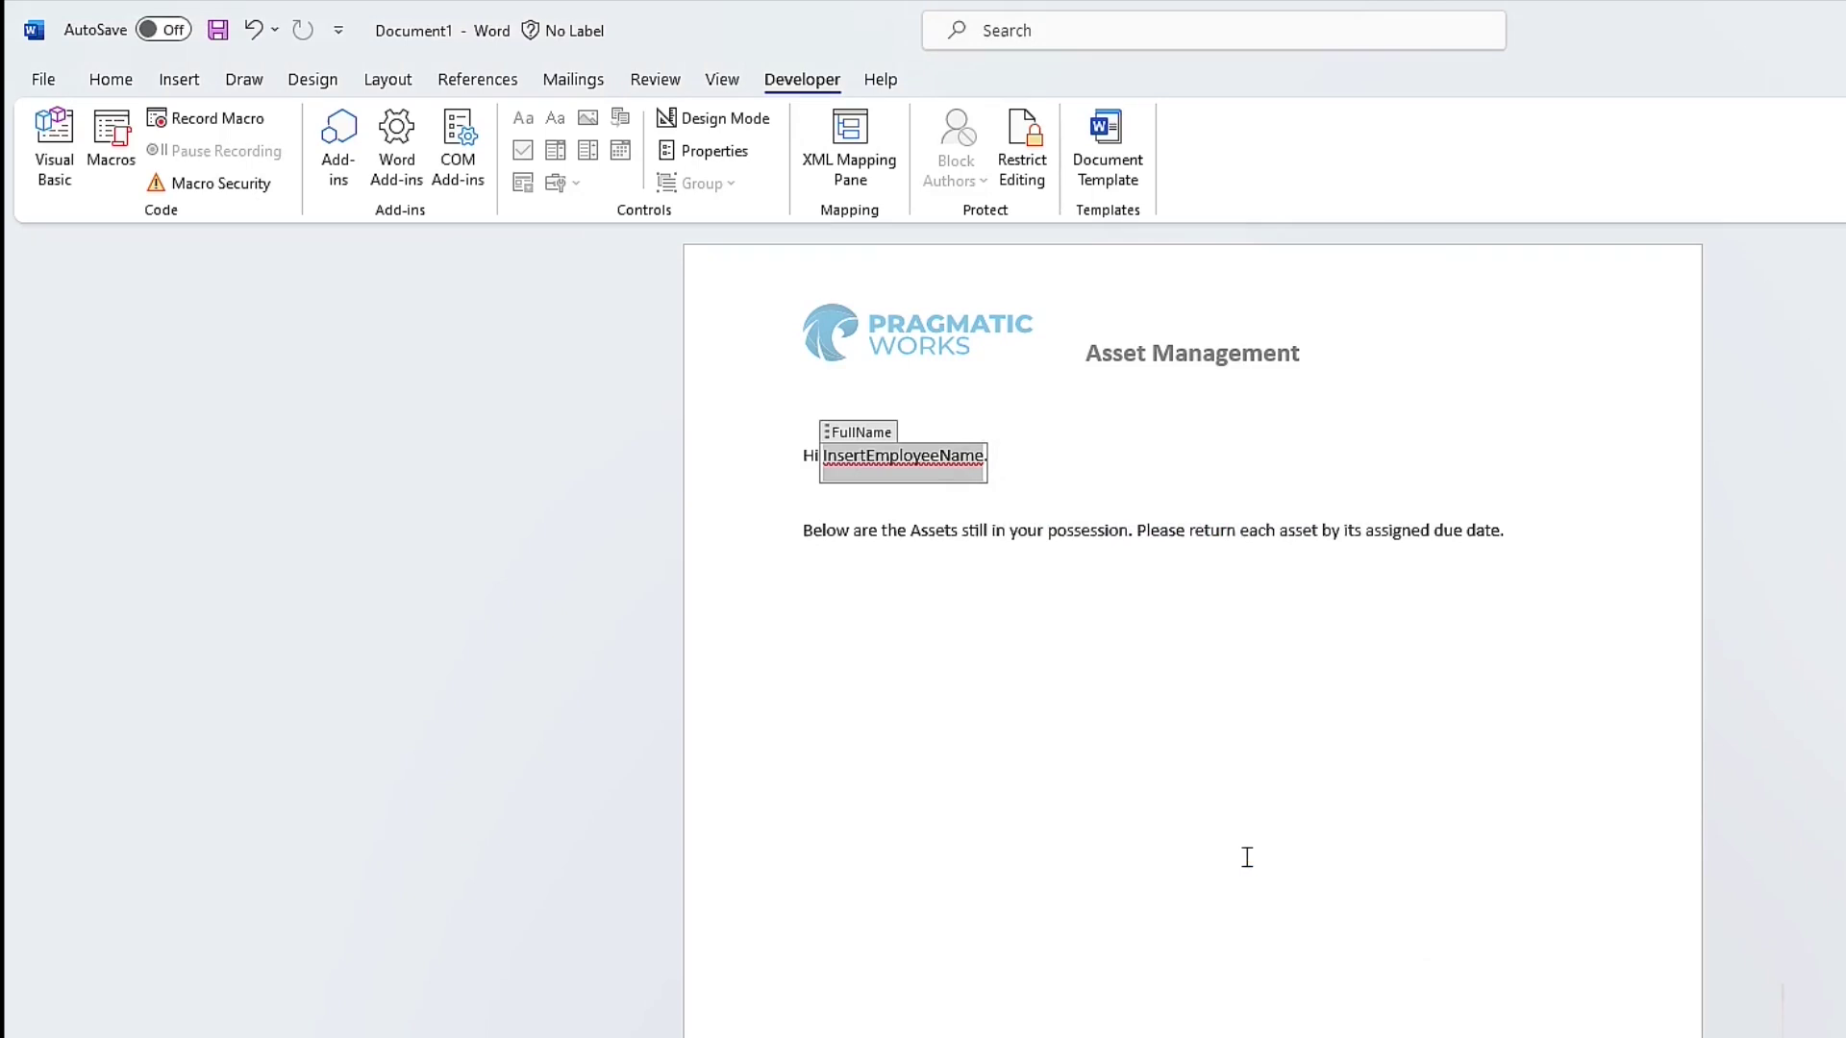
{"action": "left_click", "coordinate": [872, 458]}
{"action": "left_click", "coordinate": [880, 482]}
{"action": "left_click", "coordinate": [963, 612]}
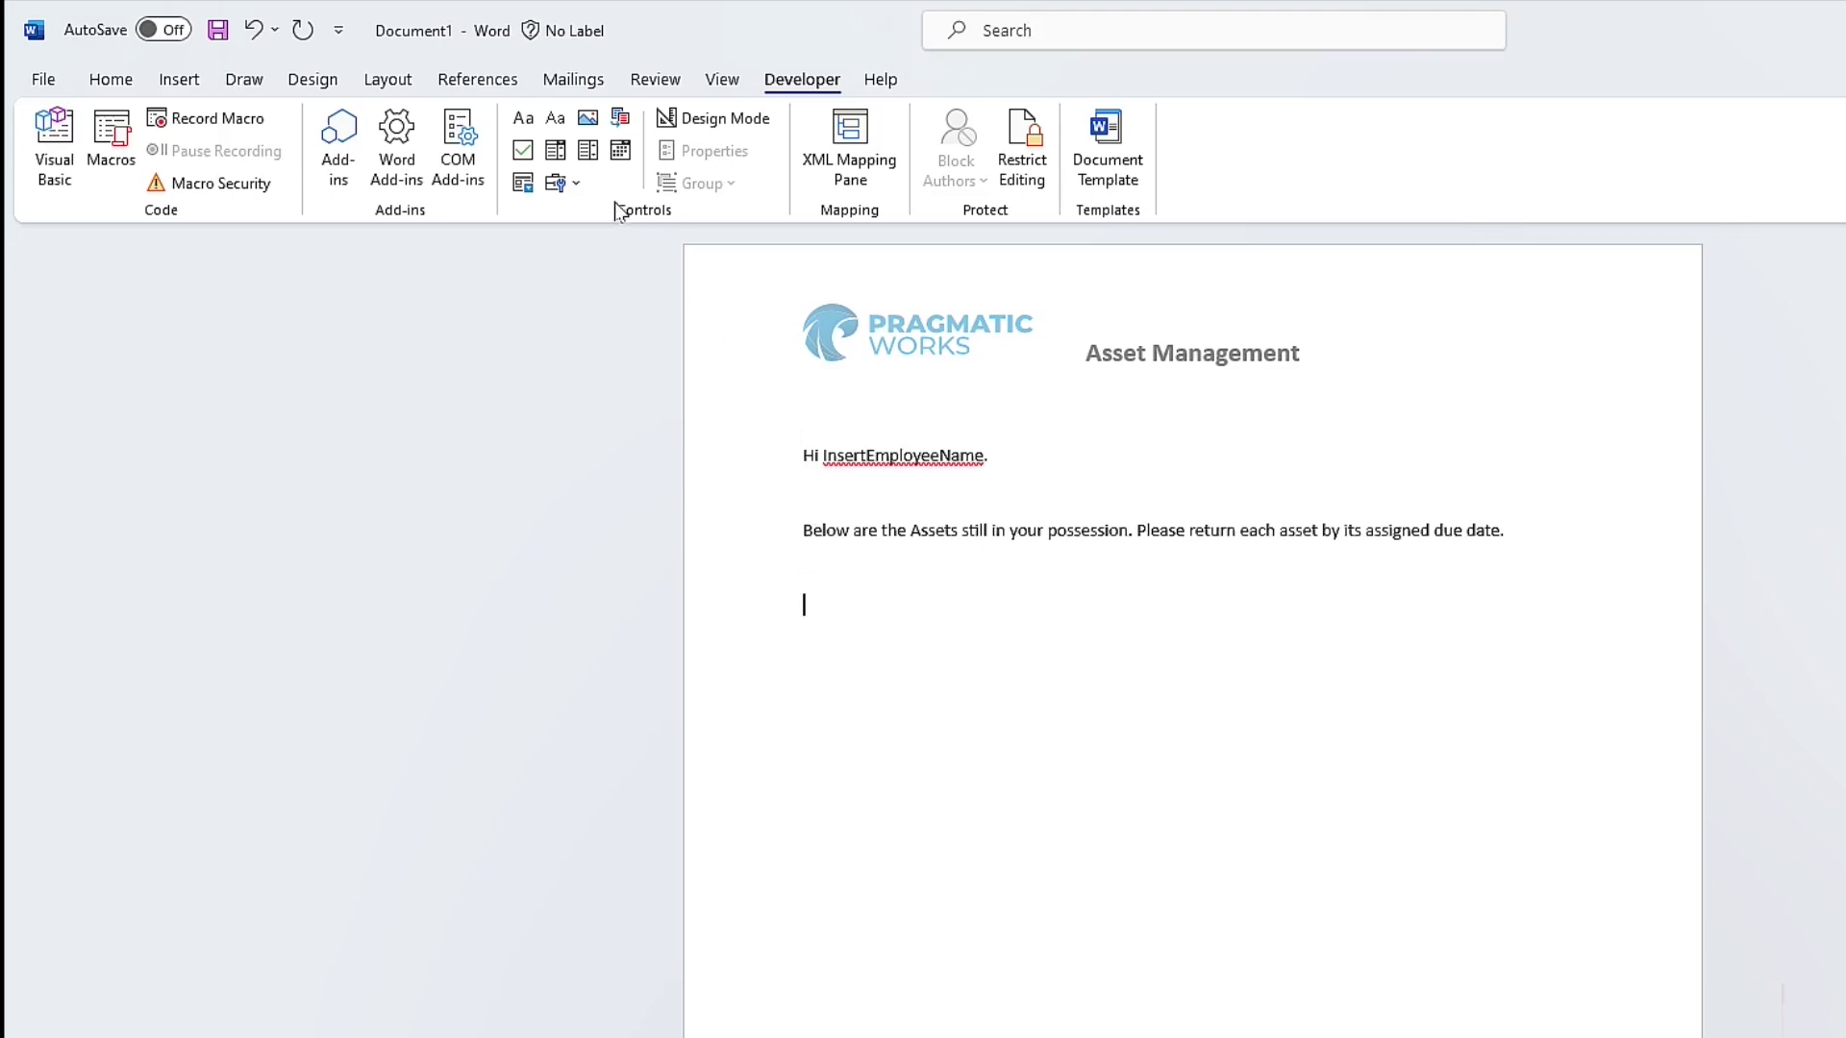
- Insert a three-column, two-row table below the paragraph
{"action": "left_click", "coordinate": [195, 85]}
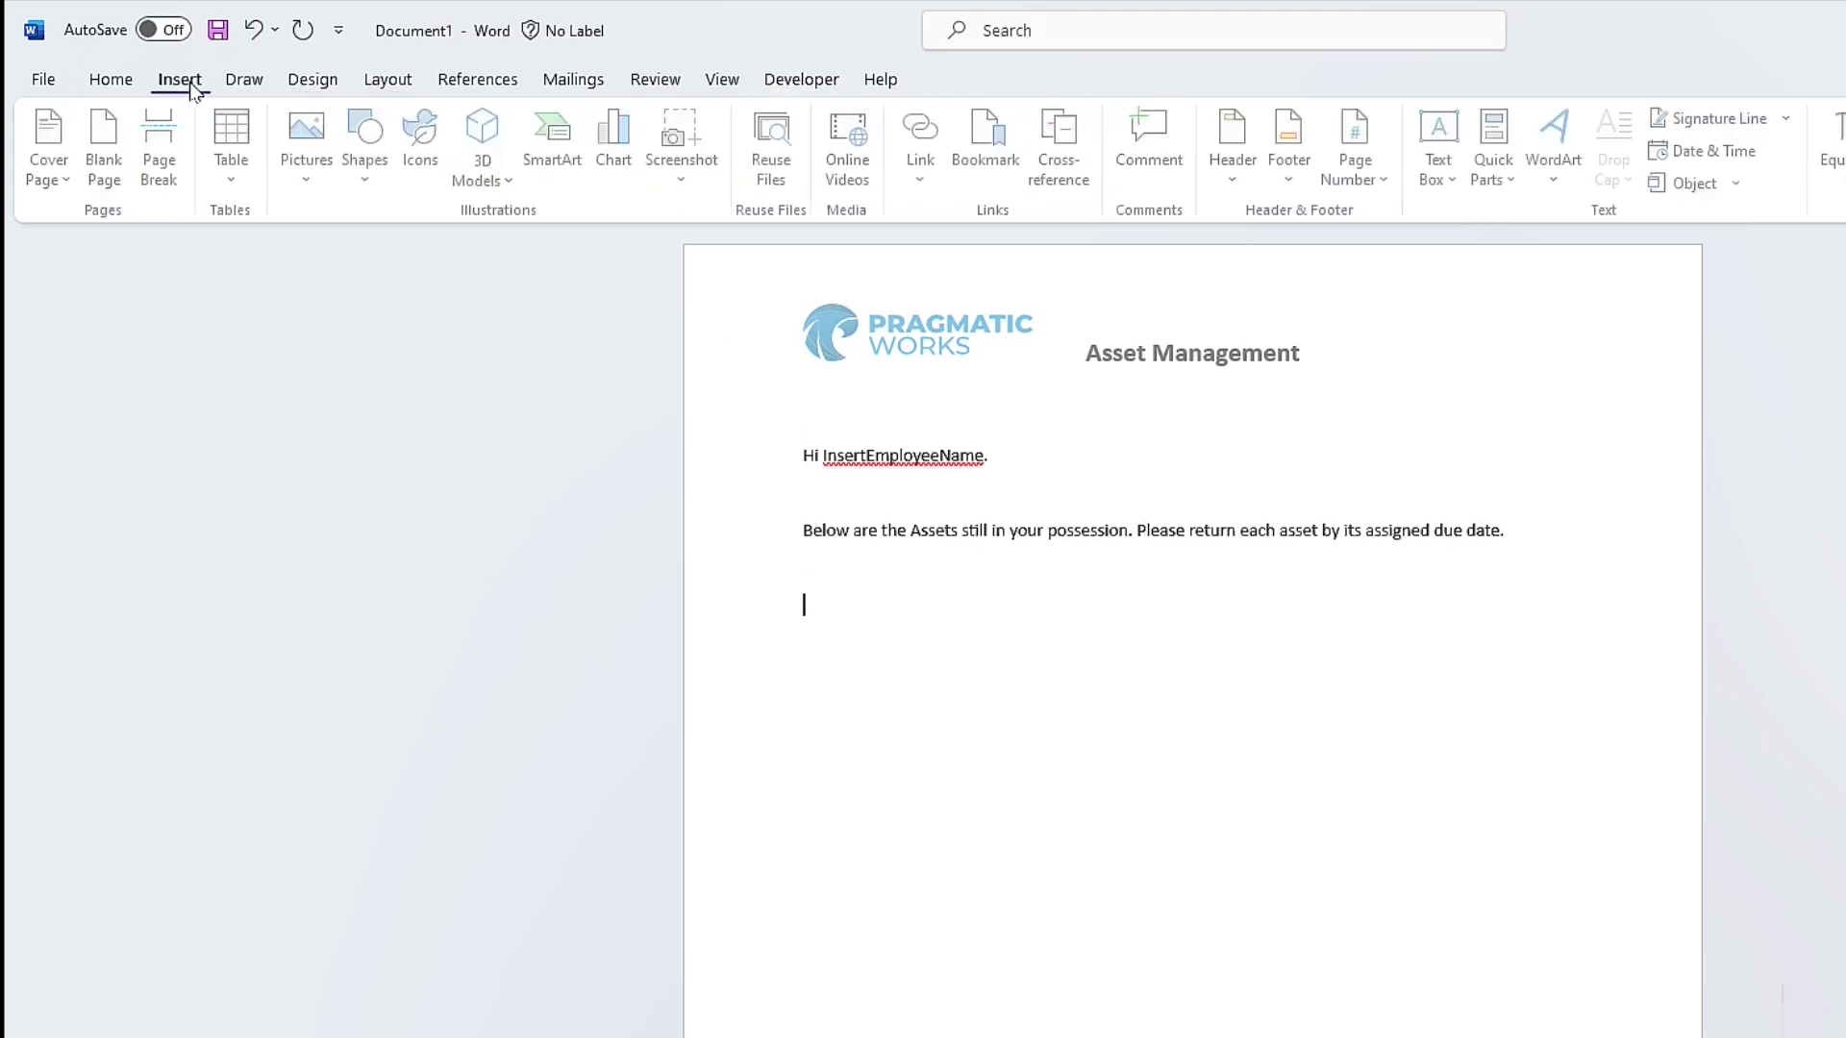
{"action": "left_click", "coordinate": [250, 161]}
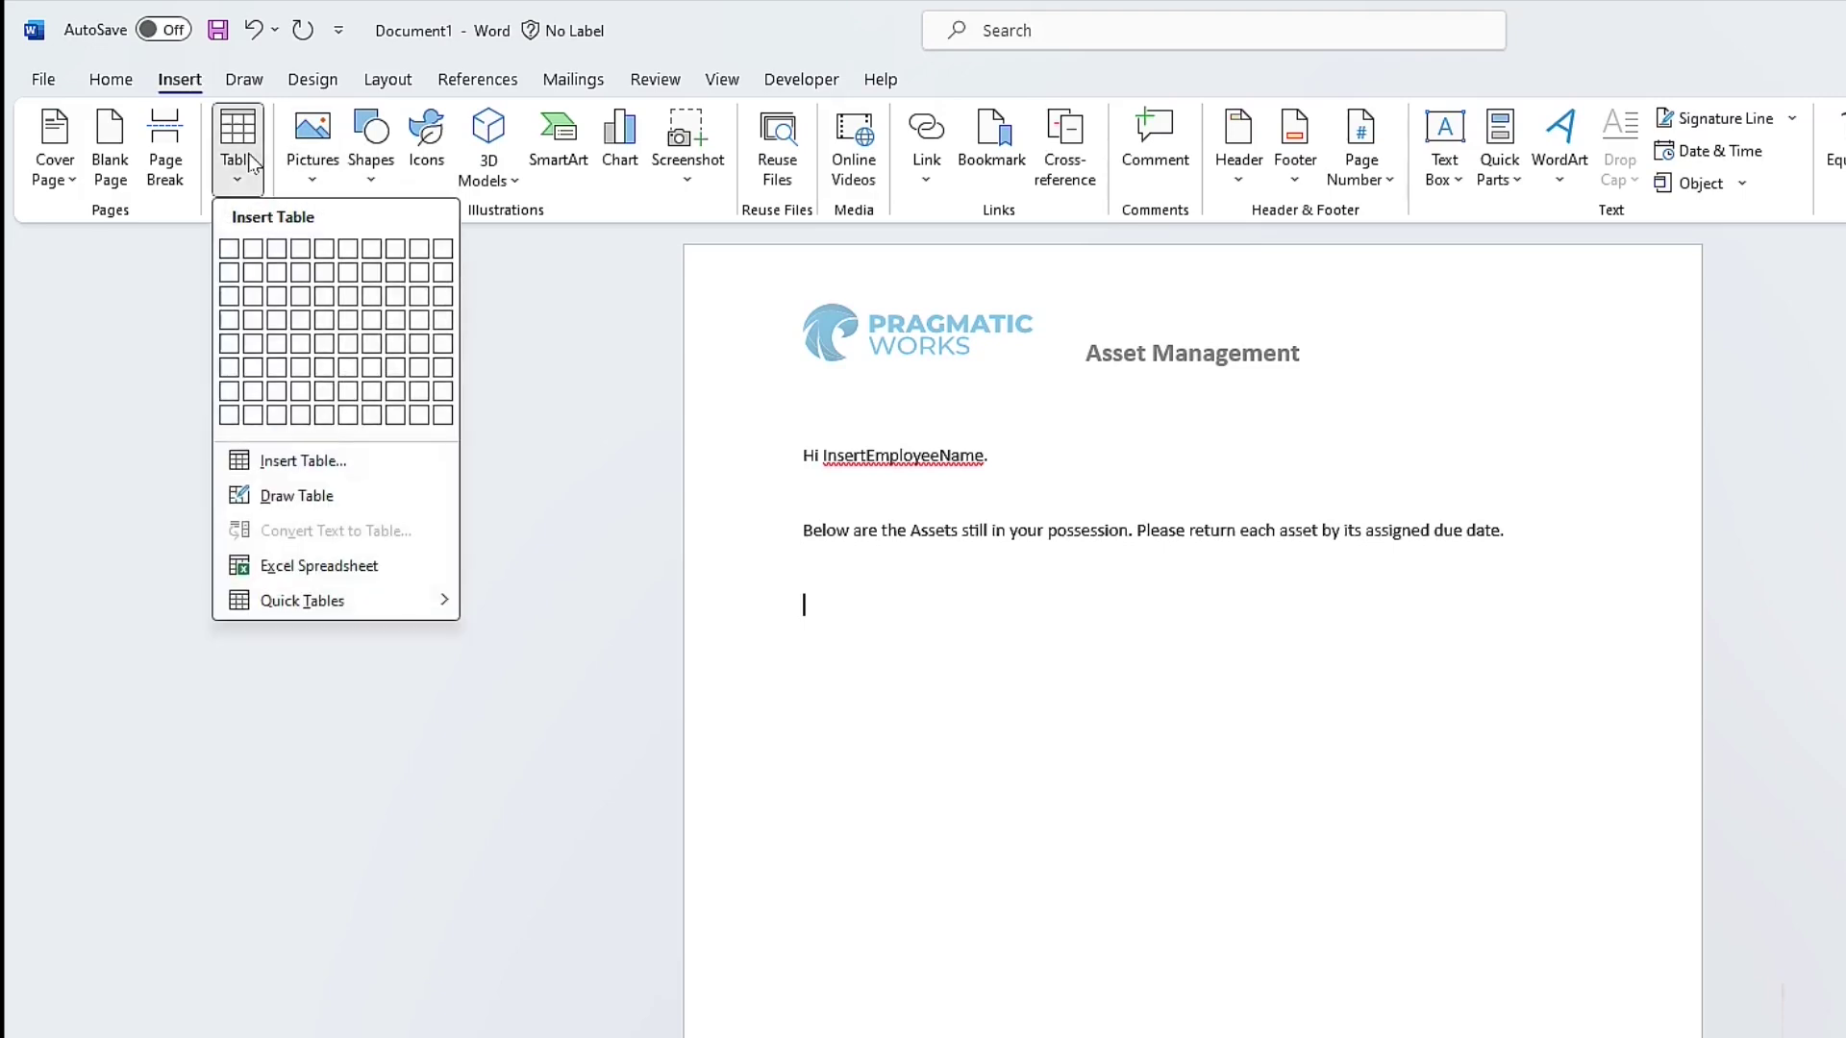
{"action": "left_click", "coordinate": [276, 270]}
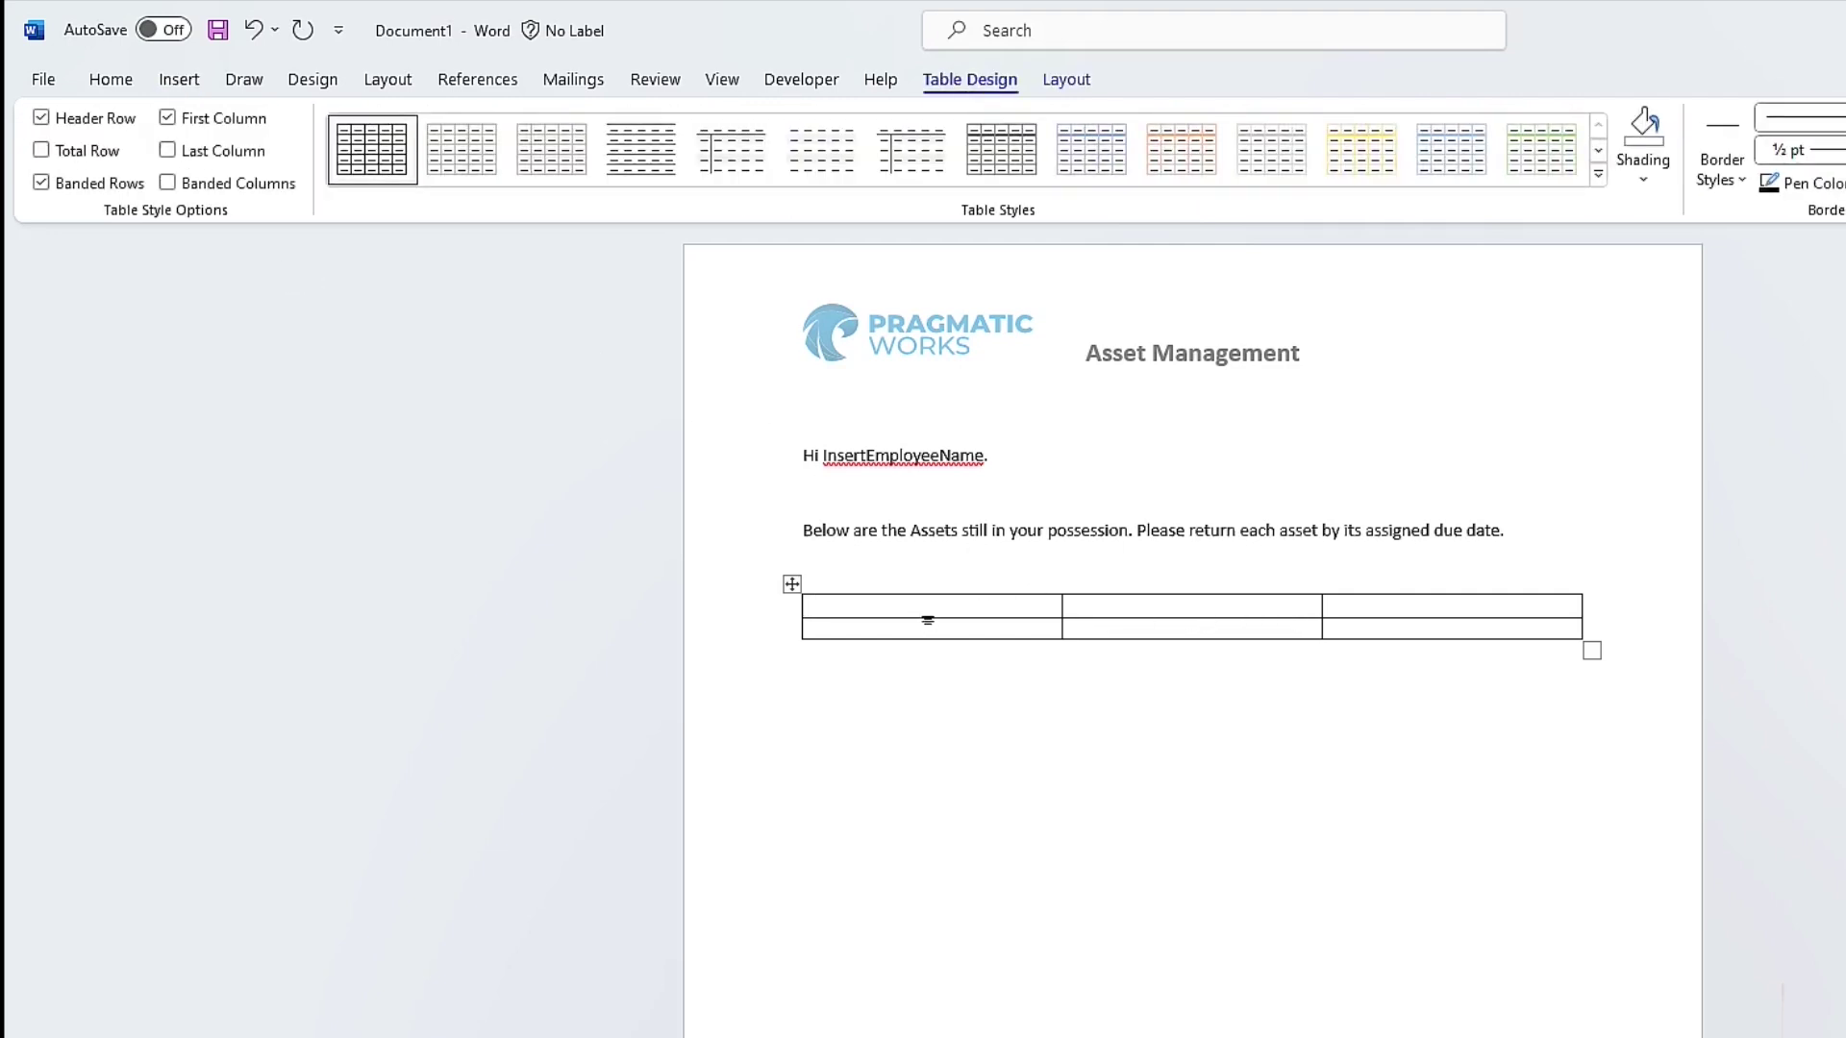
- Enter centred first-row headers Asset Type, Manufacturer and Due Date
{"action": "left_click", "coordinate": [115, 81]}
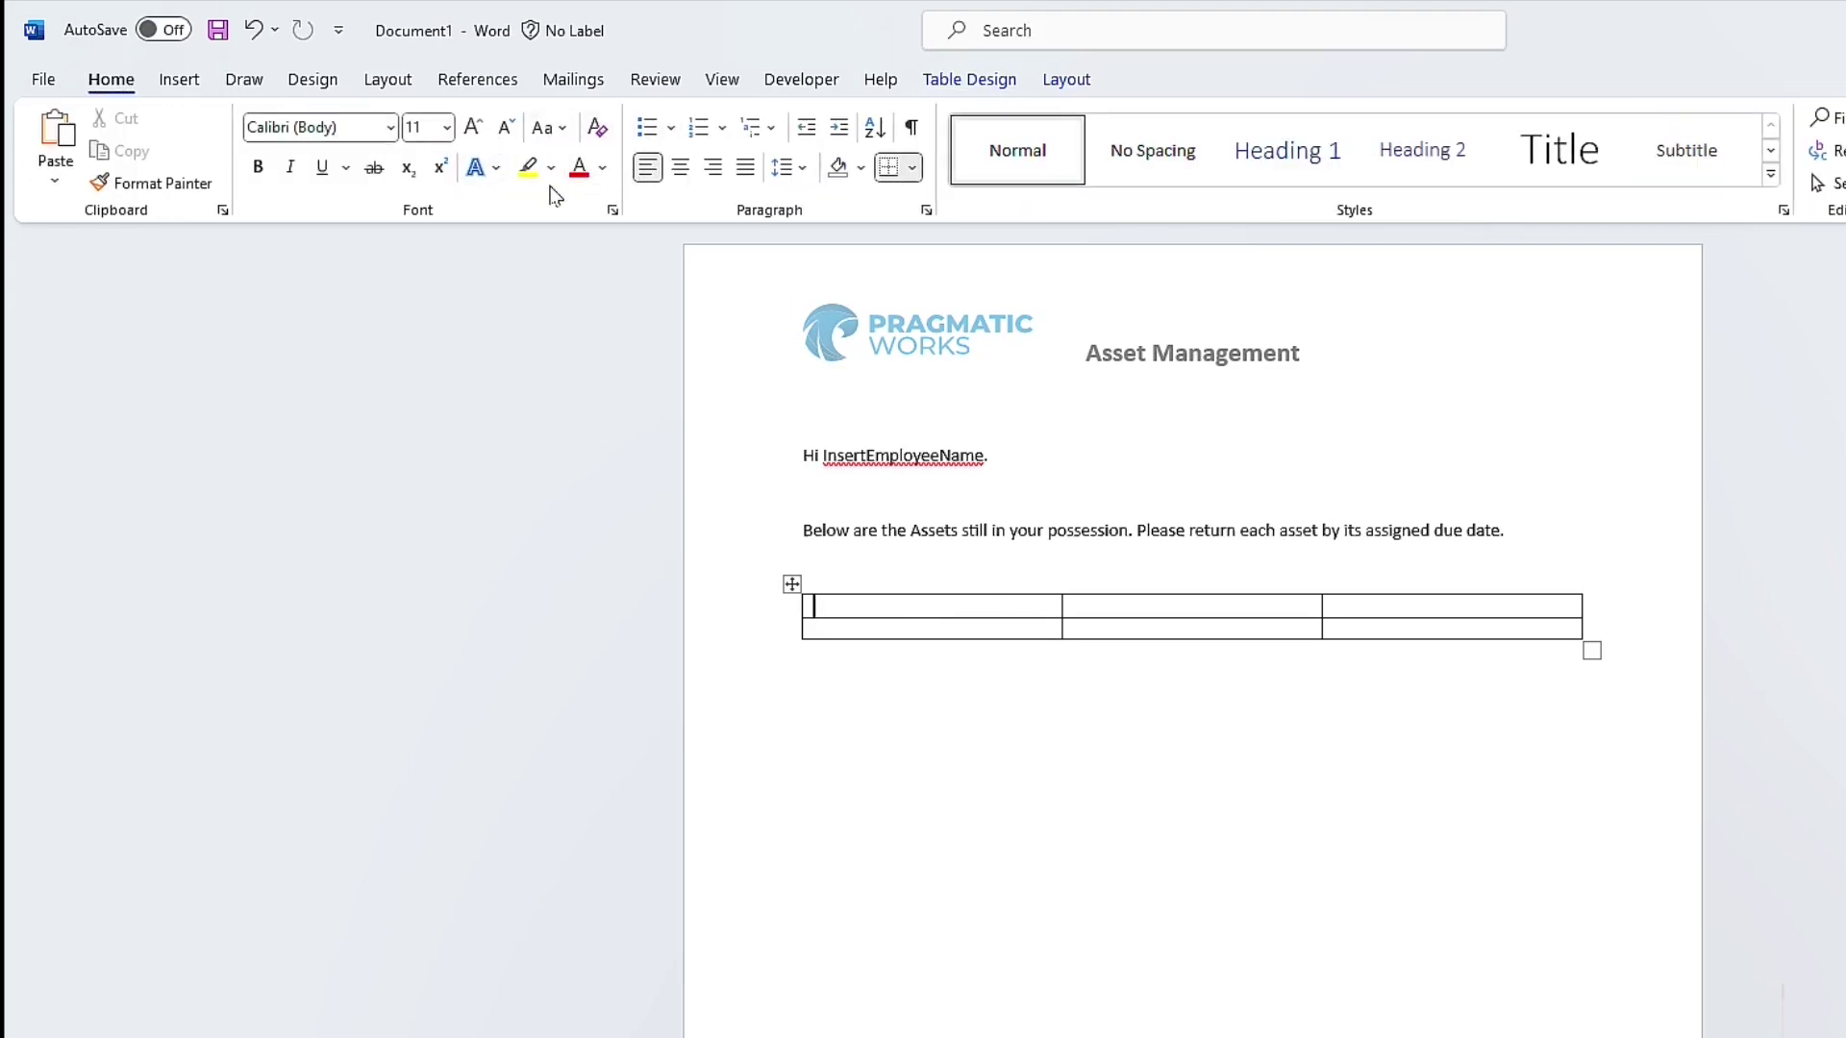
{"action": "left_click", "coordinate": [680, 167]}
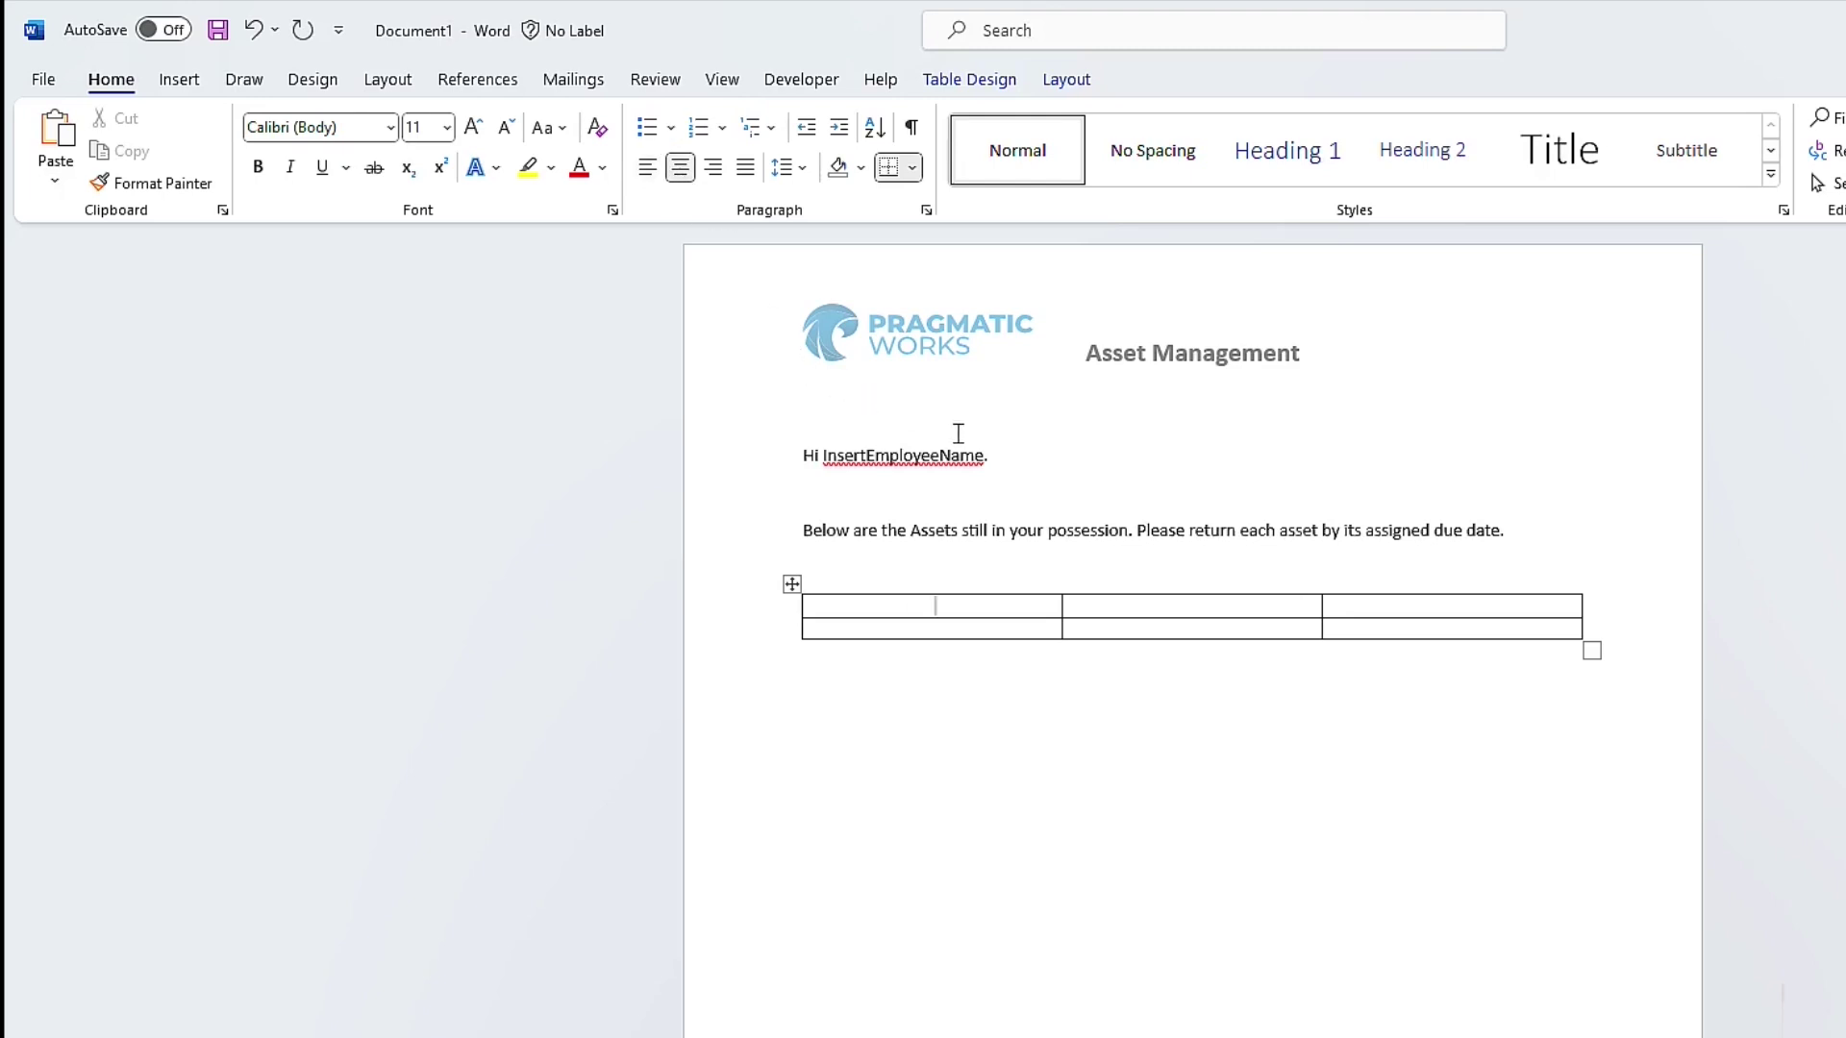
{"action": "type", "text": "Asset Type"}
{"action": "left_click", "coordinate": [1198, 614]}
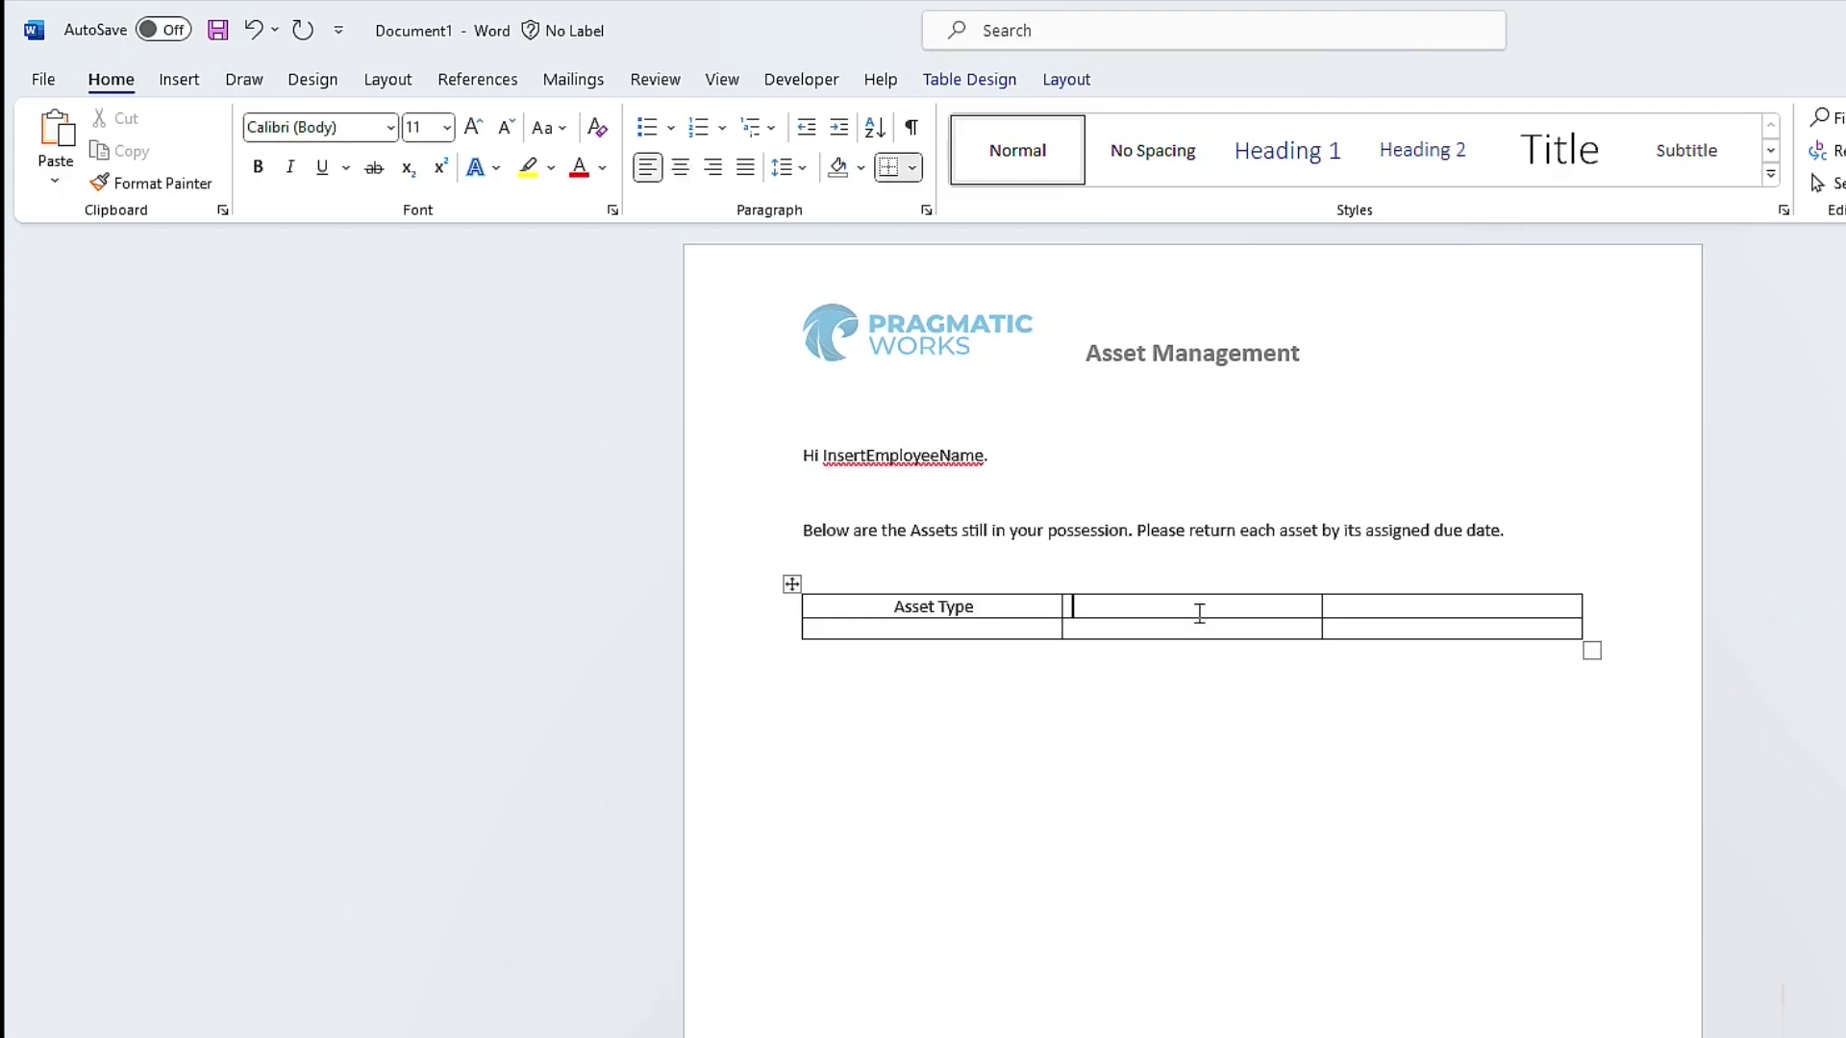
{"action": "left_click", "coordinate": [679, 167]}
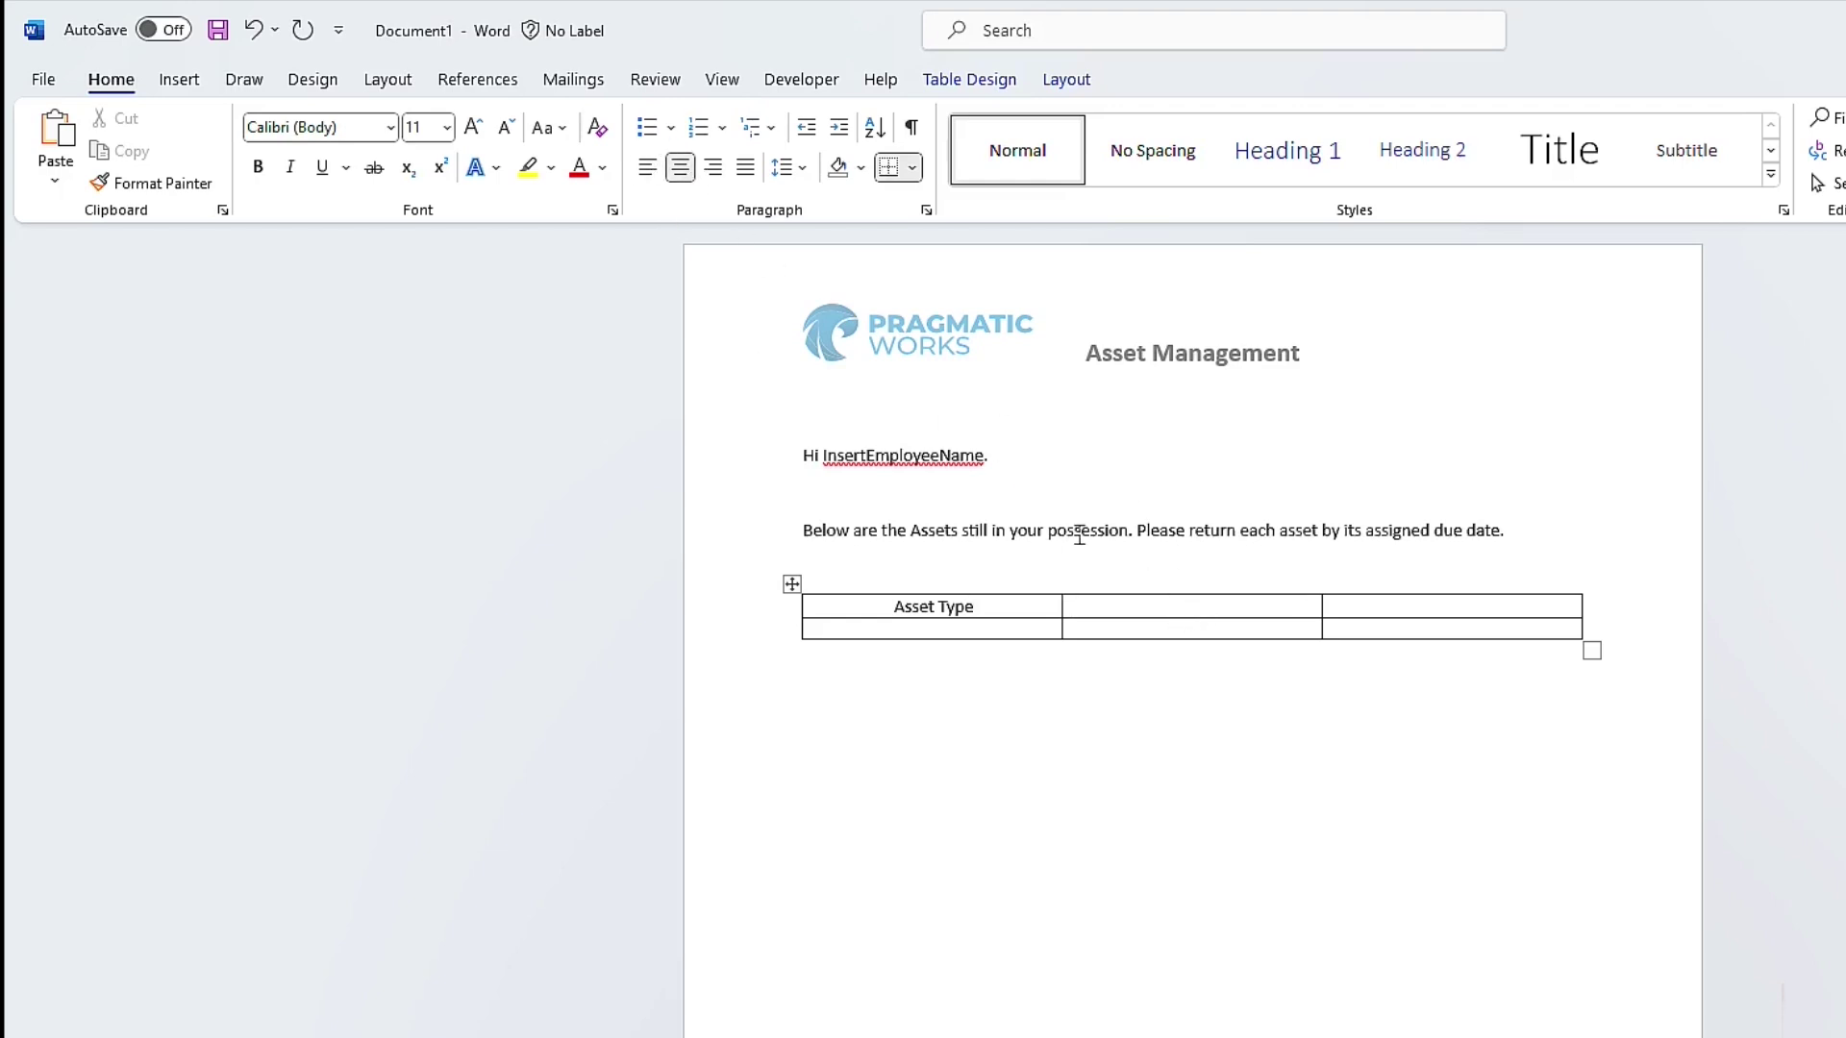
{"action": "type", "text": "Serial Number"}
{"action": "left_click", "coordinate": [1236, 595]}
{"action": "left_click_drag", "start_coordinate": [1248, 607], "coordinate": [1130, 607]}
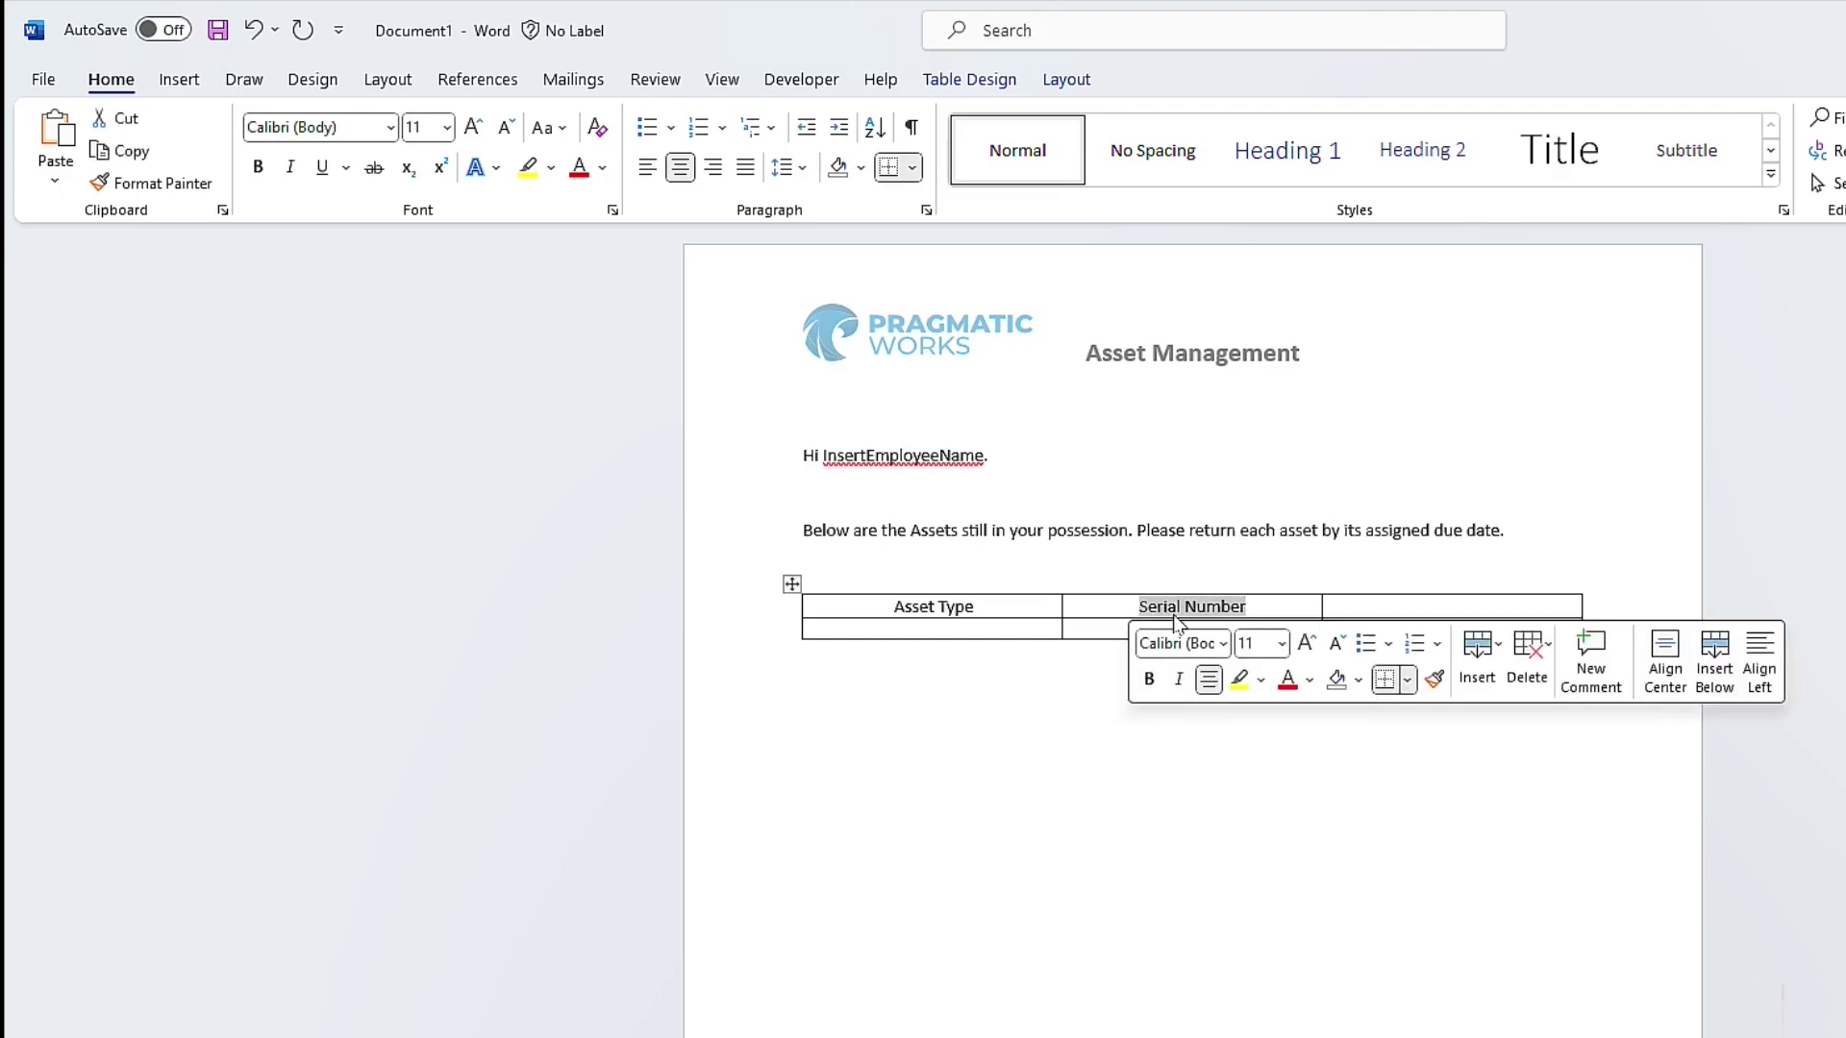
{"action": "type", "text": "Manufacturer"}
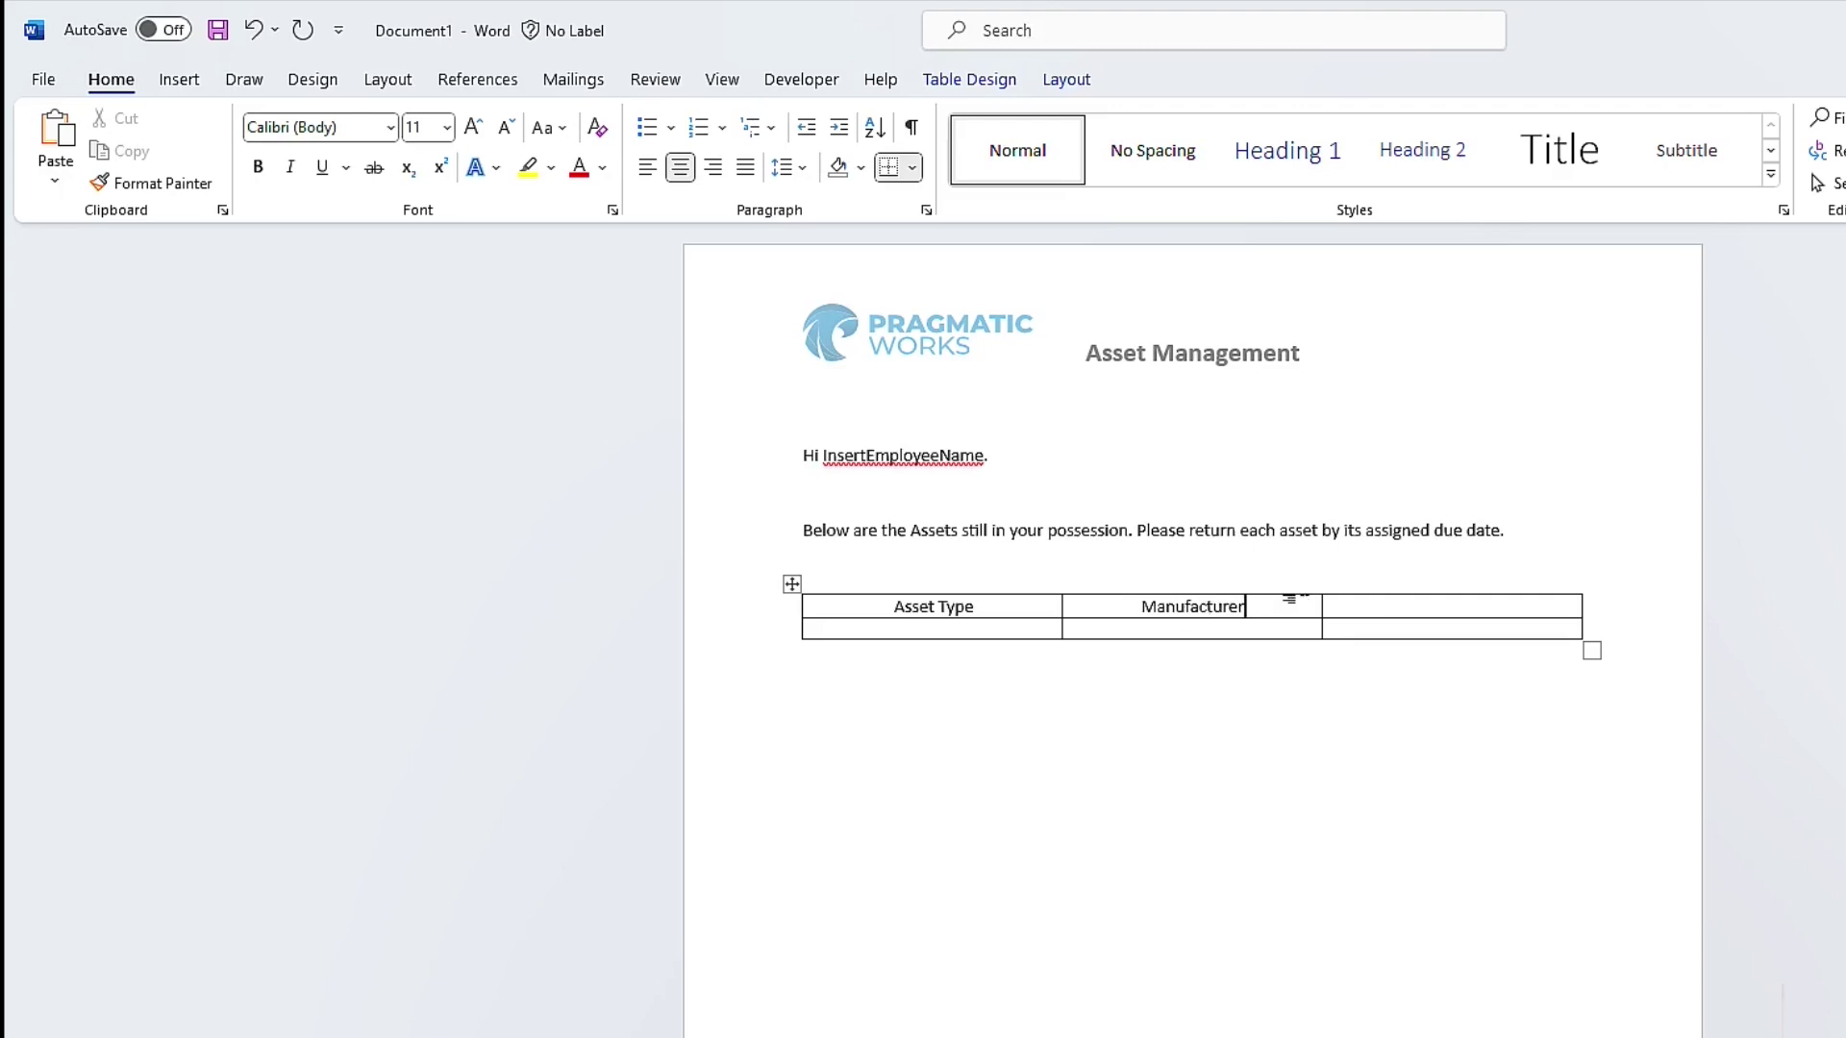
{"action": "left_click", "coordinate": [1413, 610]}
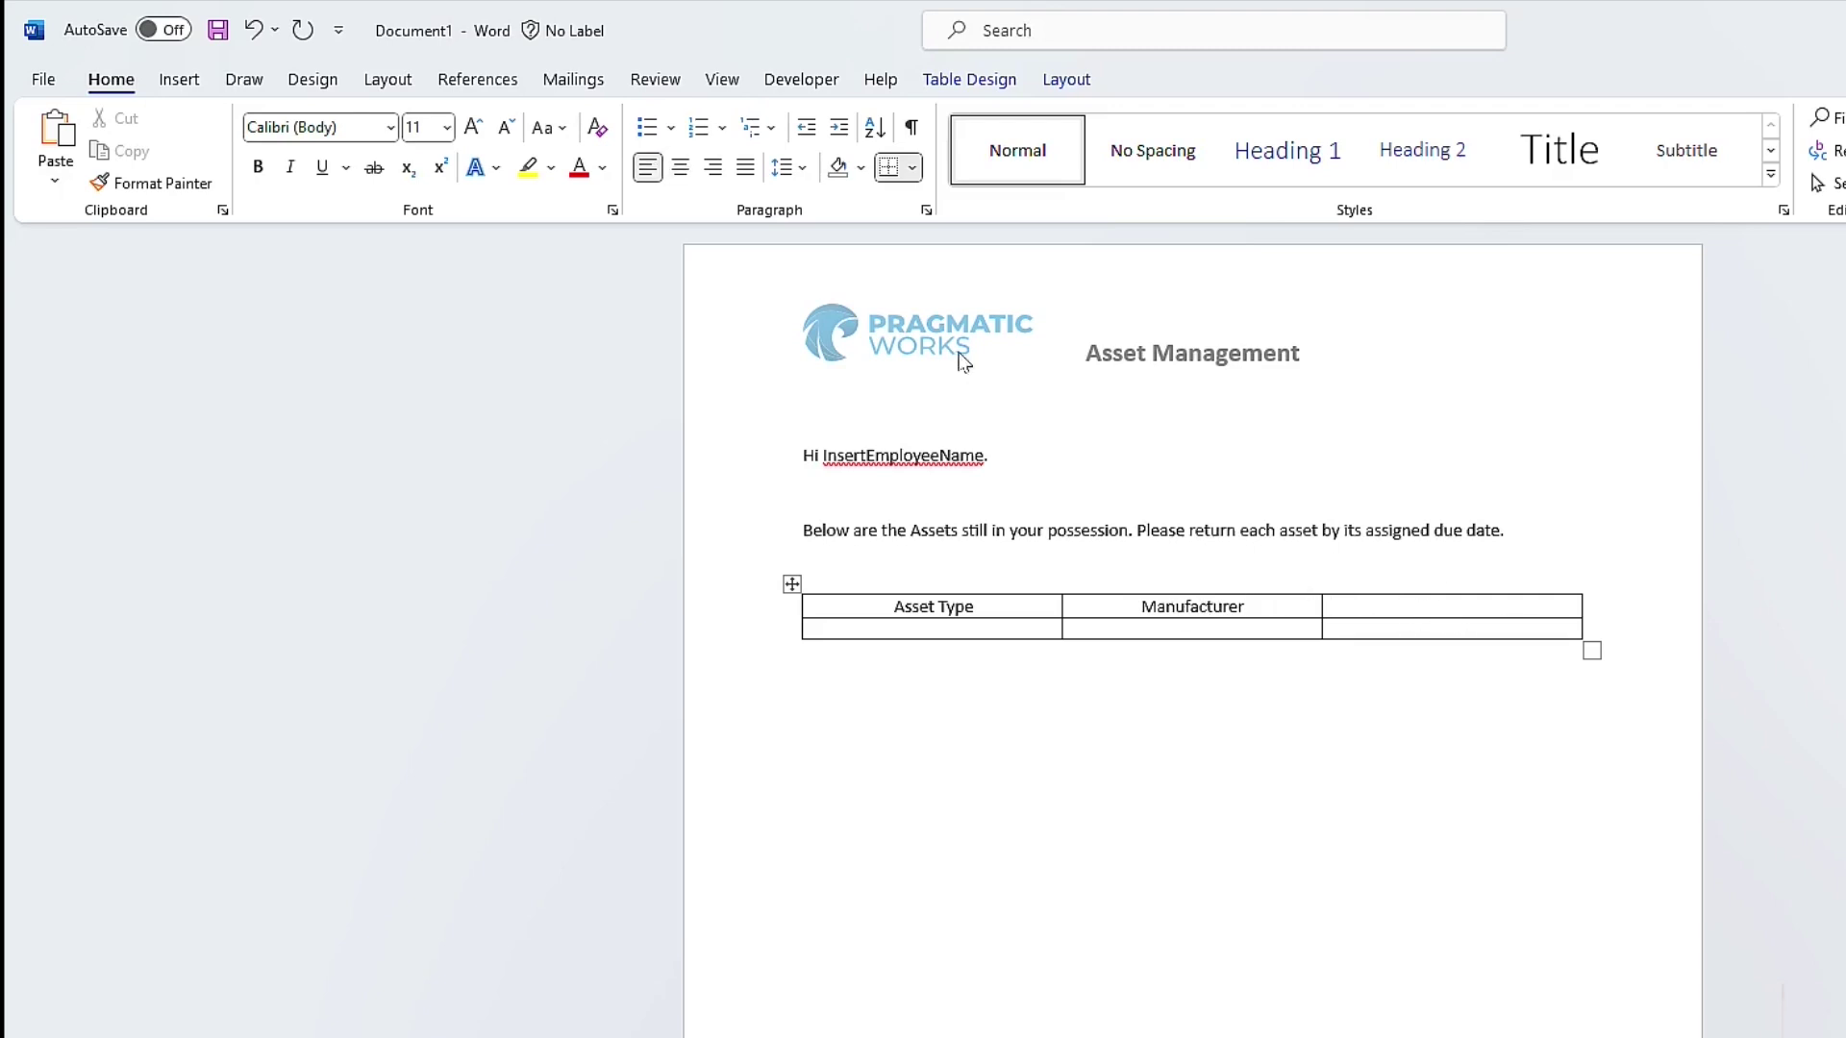
{"action": "left_click", "coordinate": [680, 167]}
{"action": "type", "text": "DueDate"}
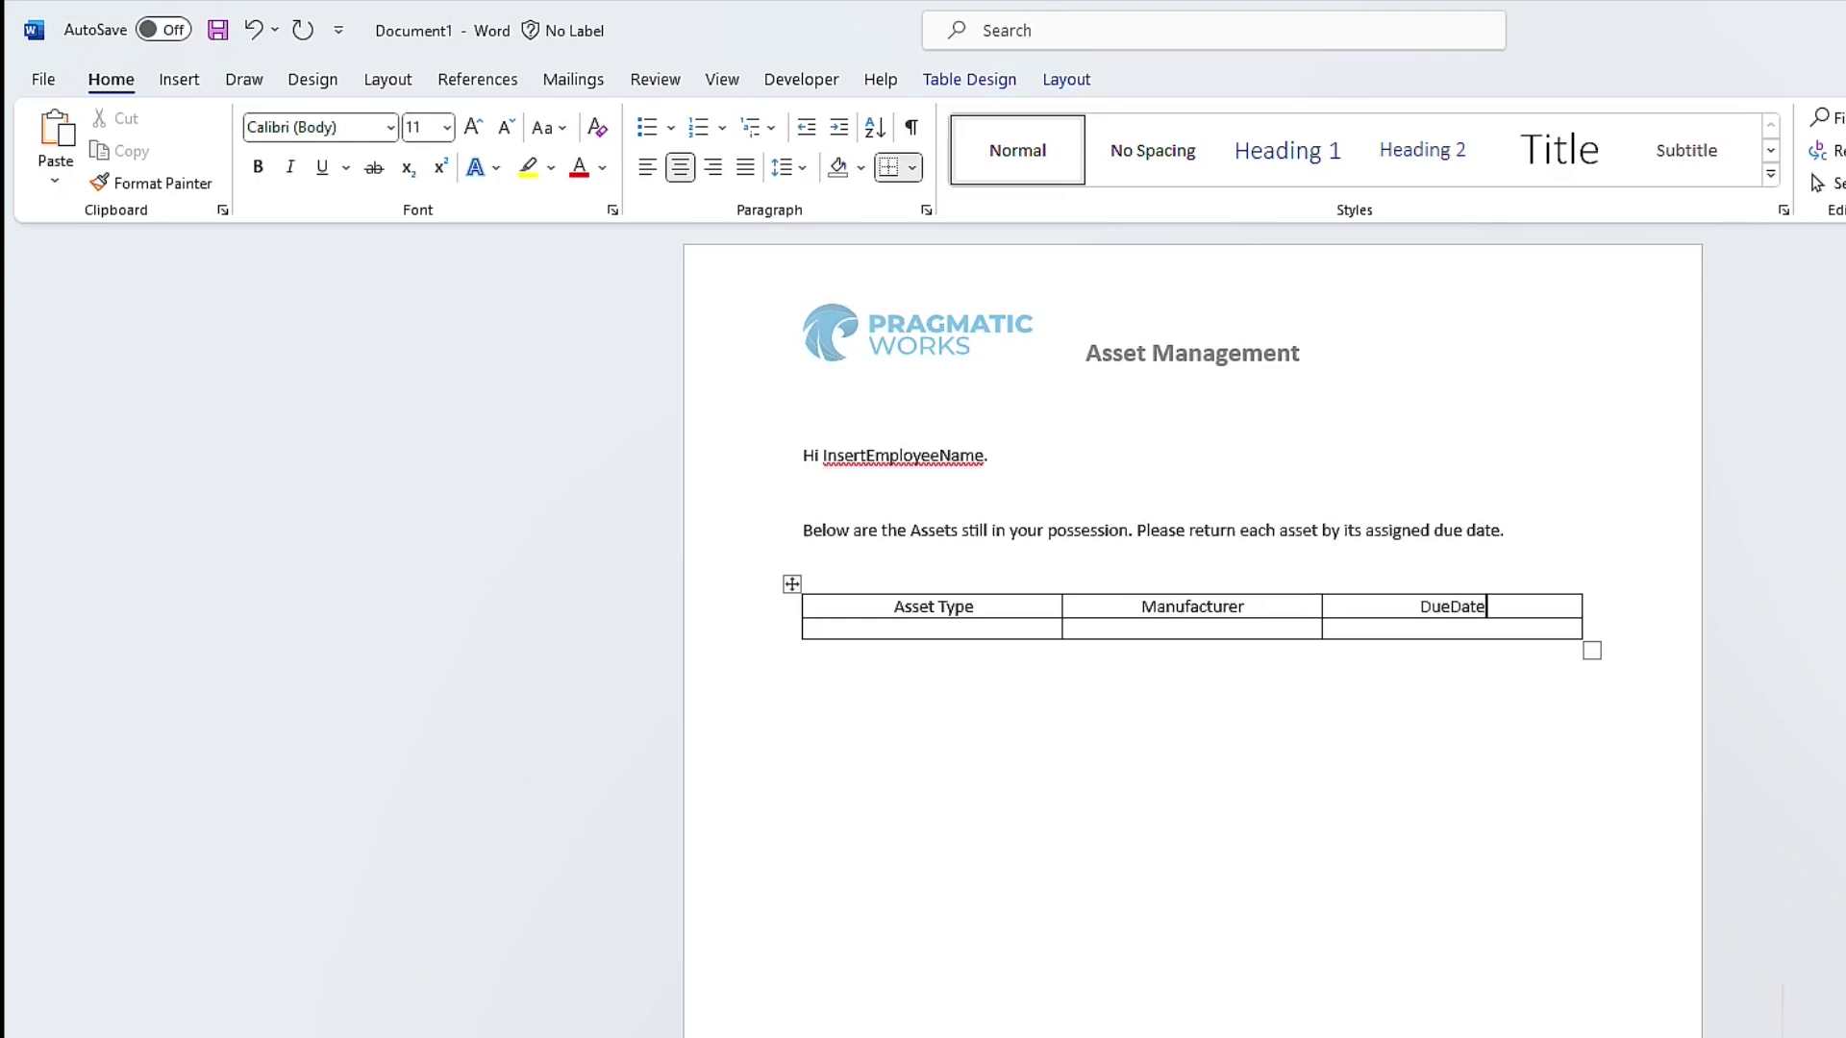
{"action": "left_click", "coordinate": [1452, 606]}
- Give the table's header row light blue shading with bold 12-point text
{"action": "left_click_drag", "start_coordinate": [892, 606], "coordinate": [1410, 606]}
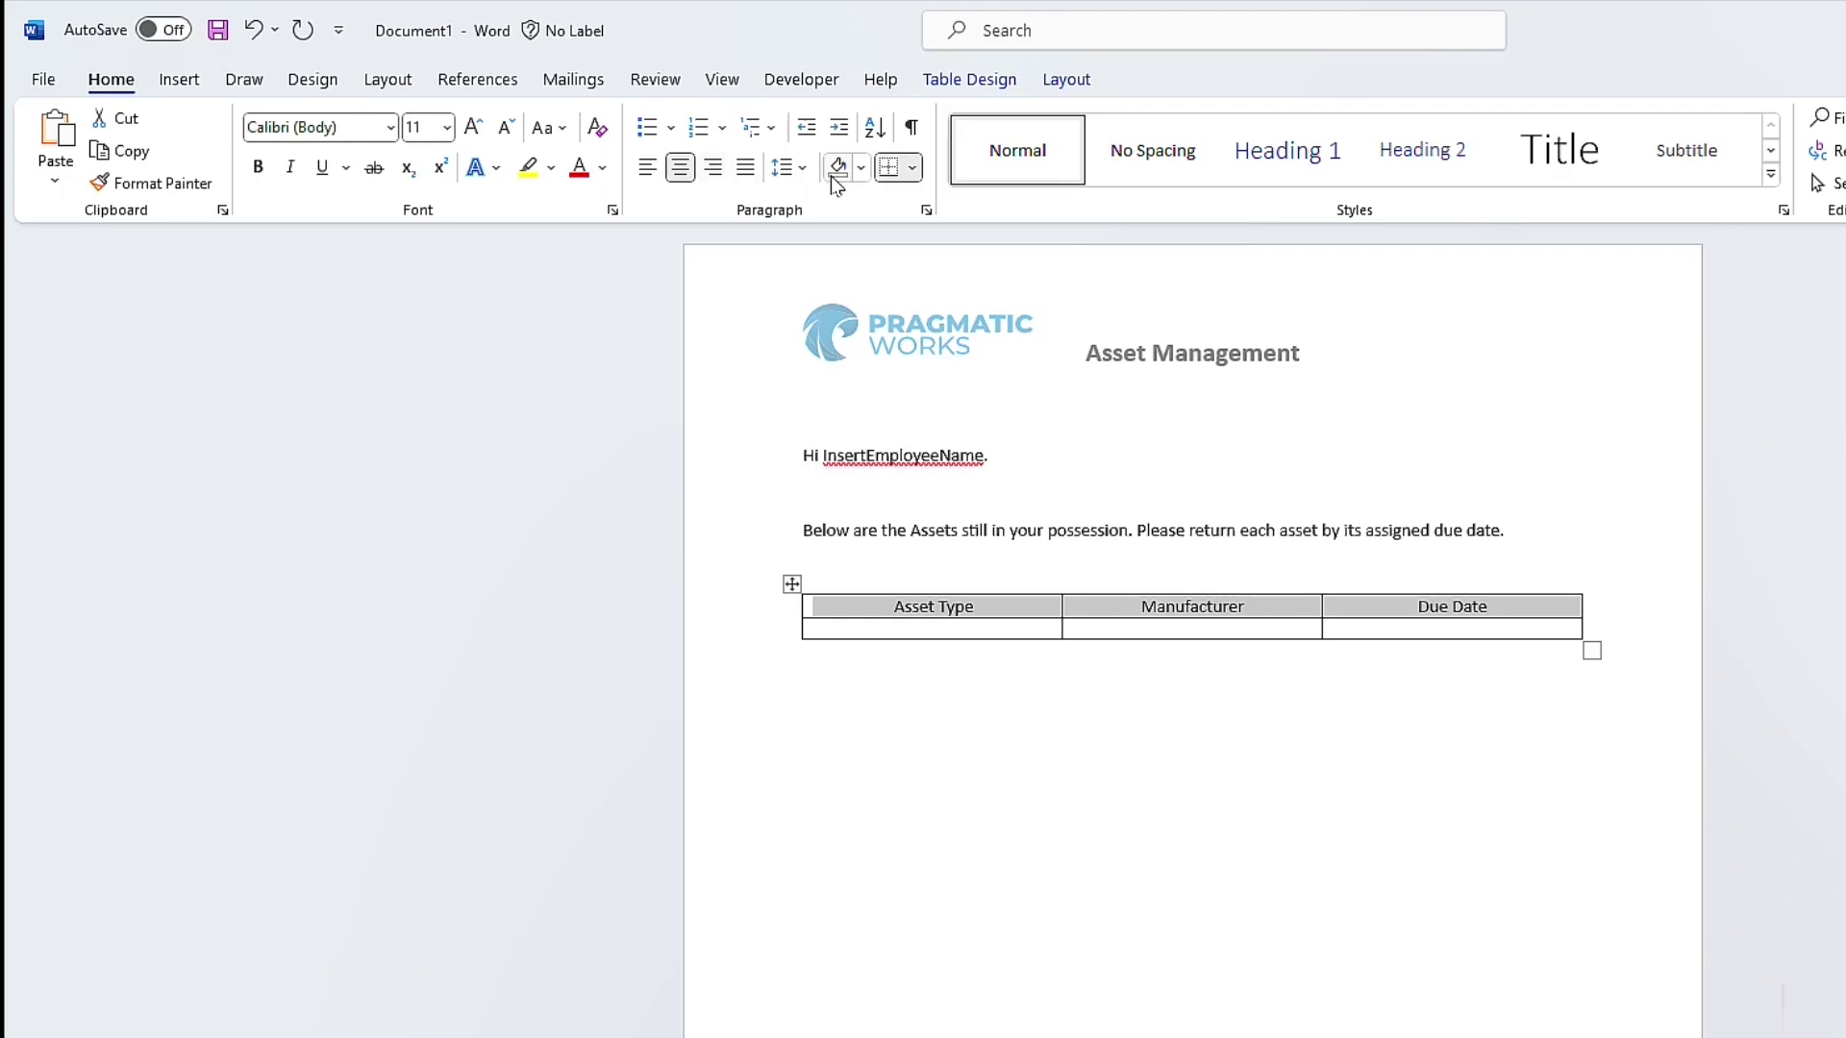
{"action": "left_click", "coordinate": [860, 168]}
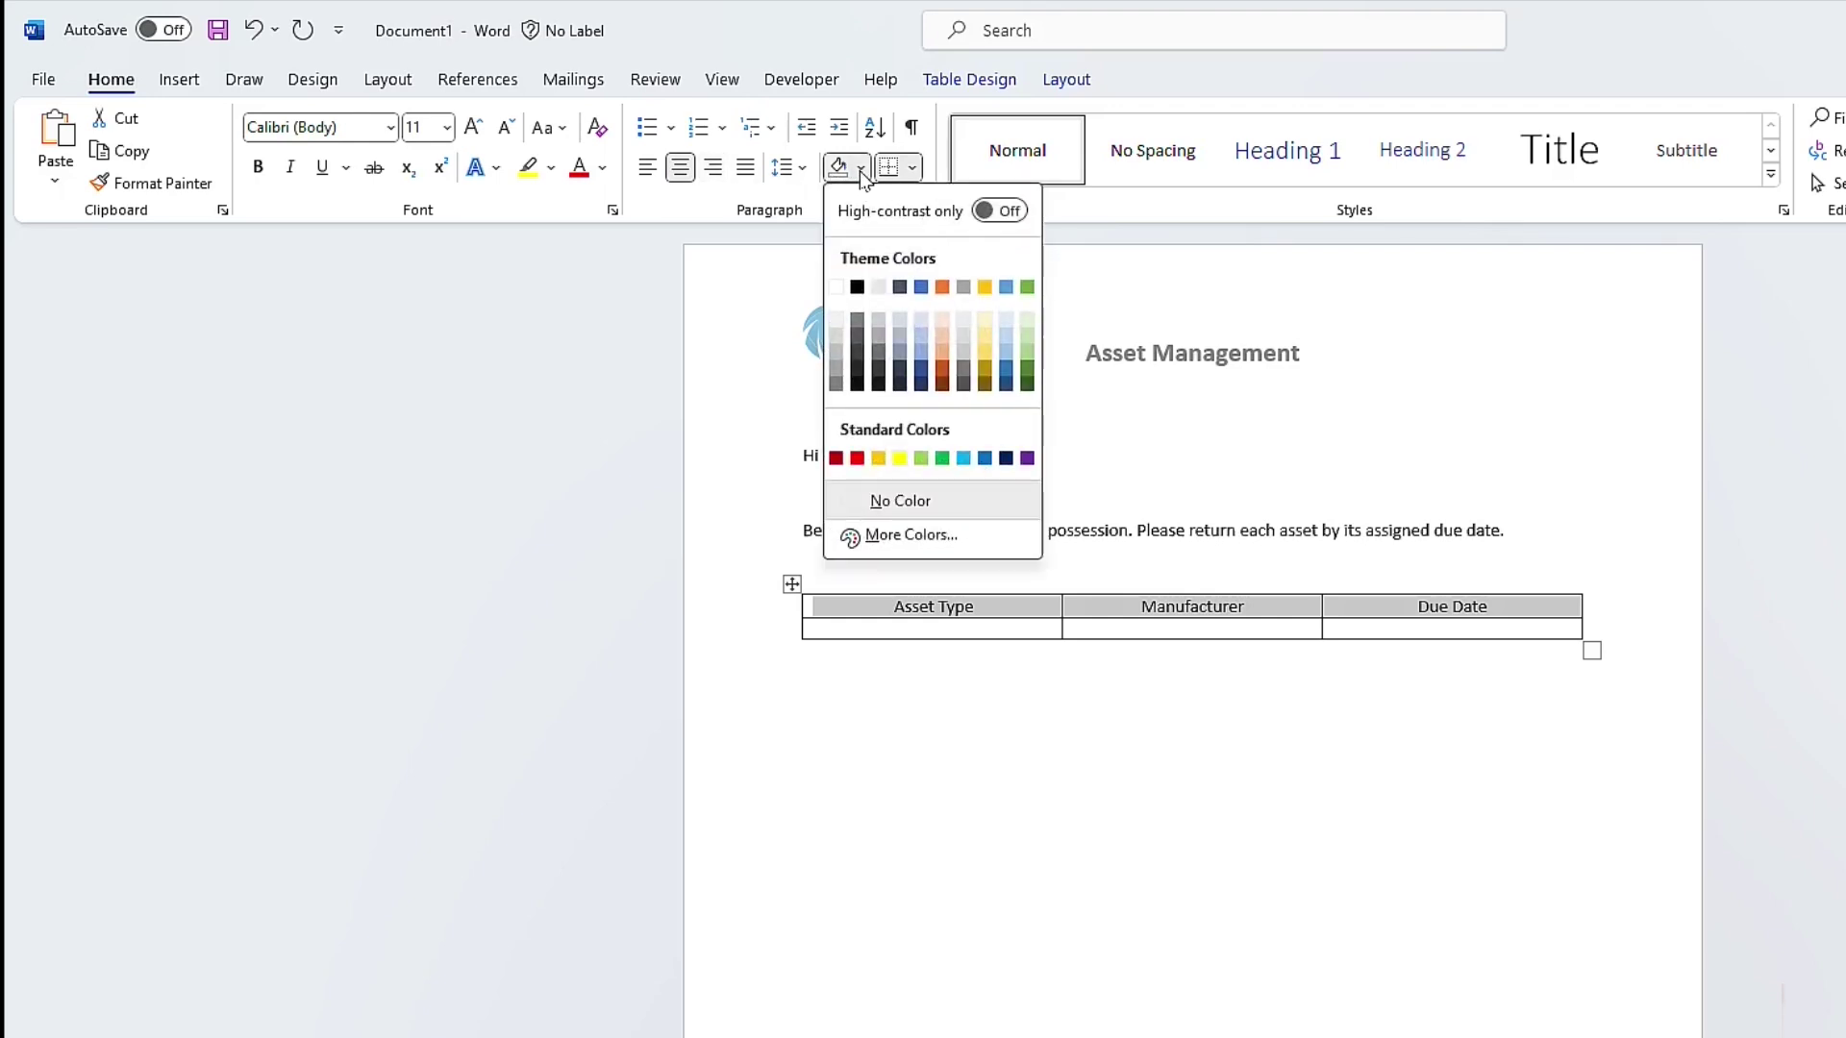
{"action": "left_click", "coordinate": [923, 321]}
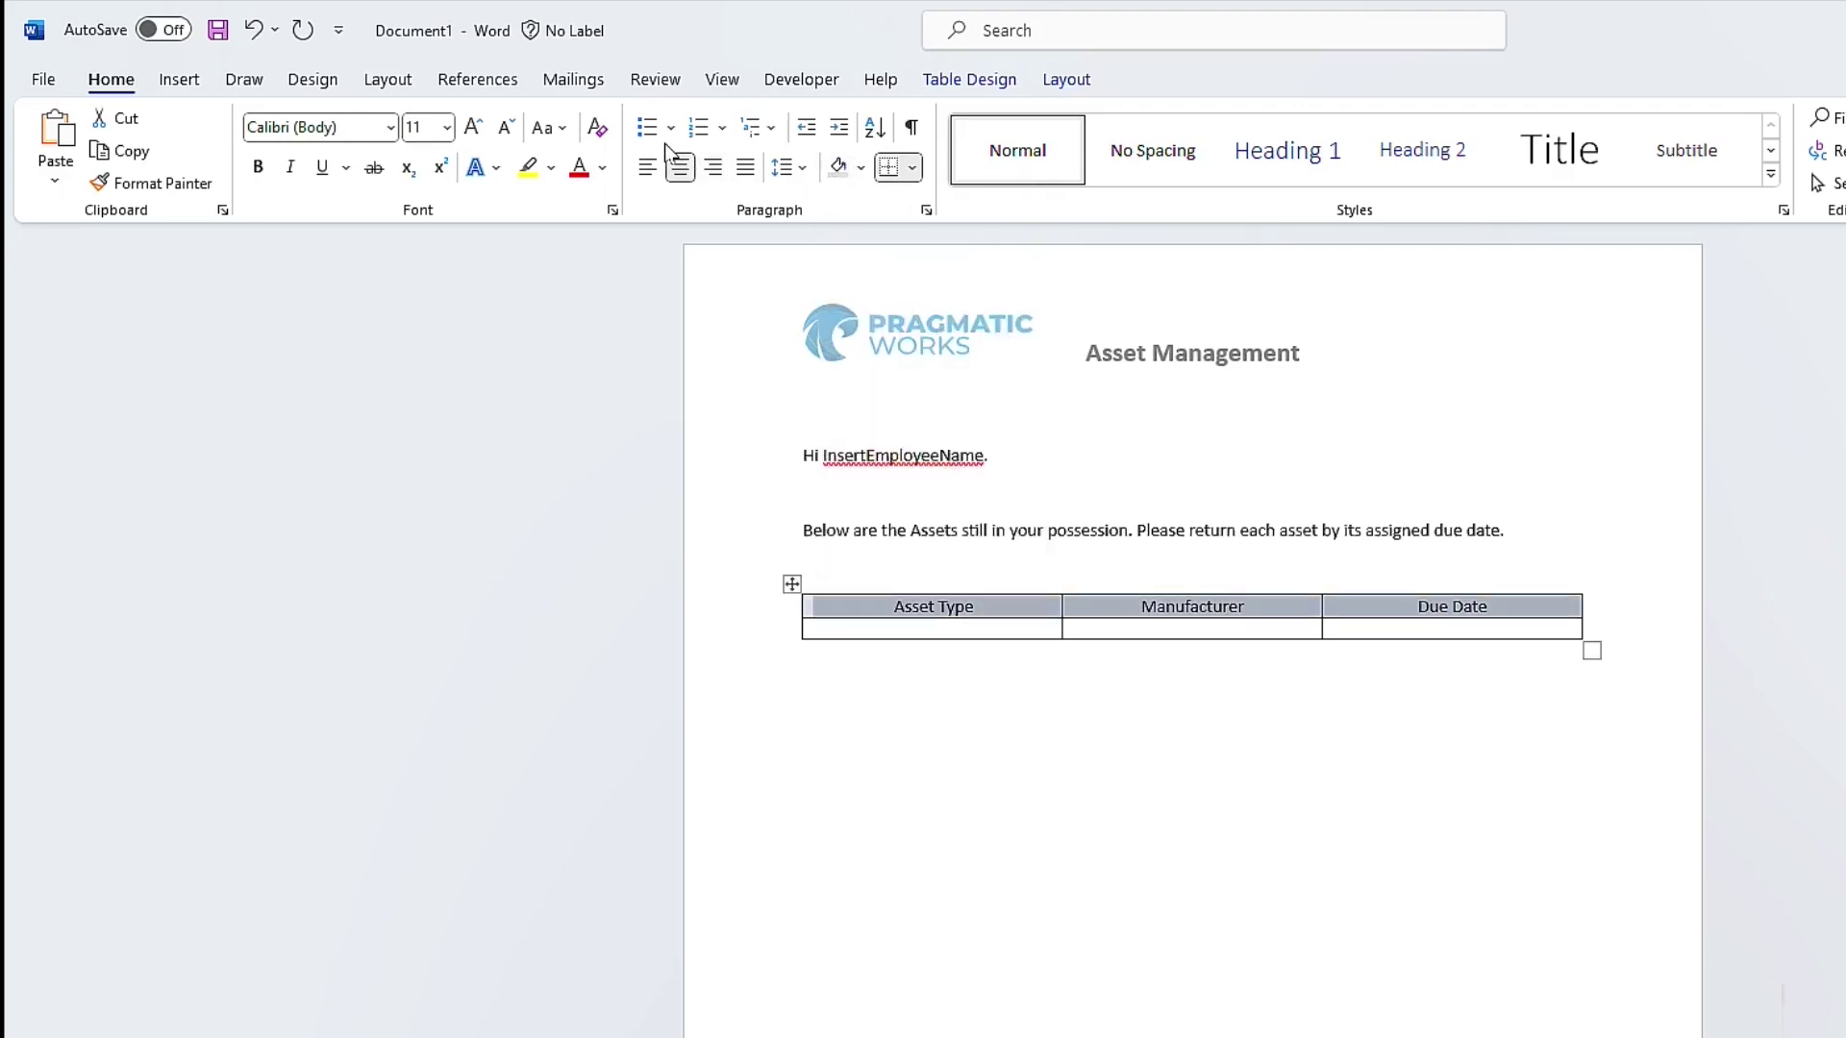
{"action": "left_click", "coordinate": [473, 130]}
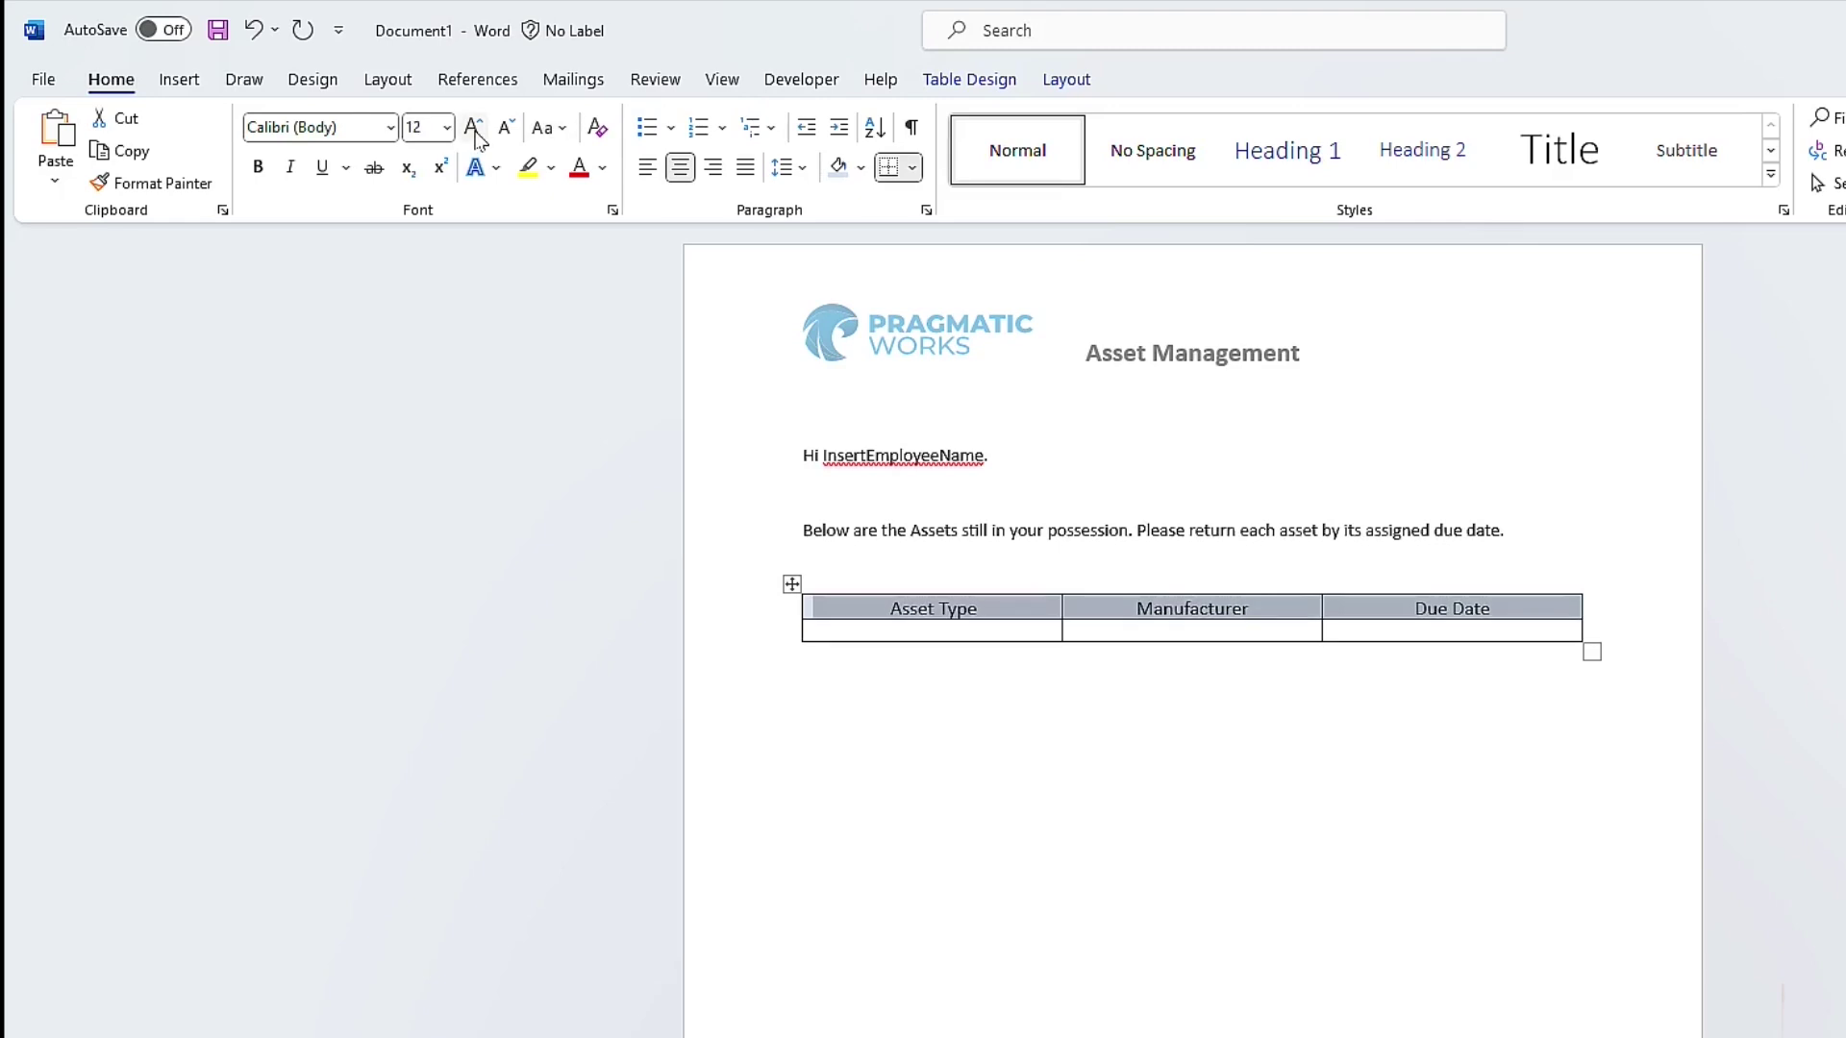
{"action": "left_click", "coordinate": [257, 167]}
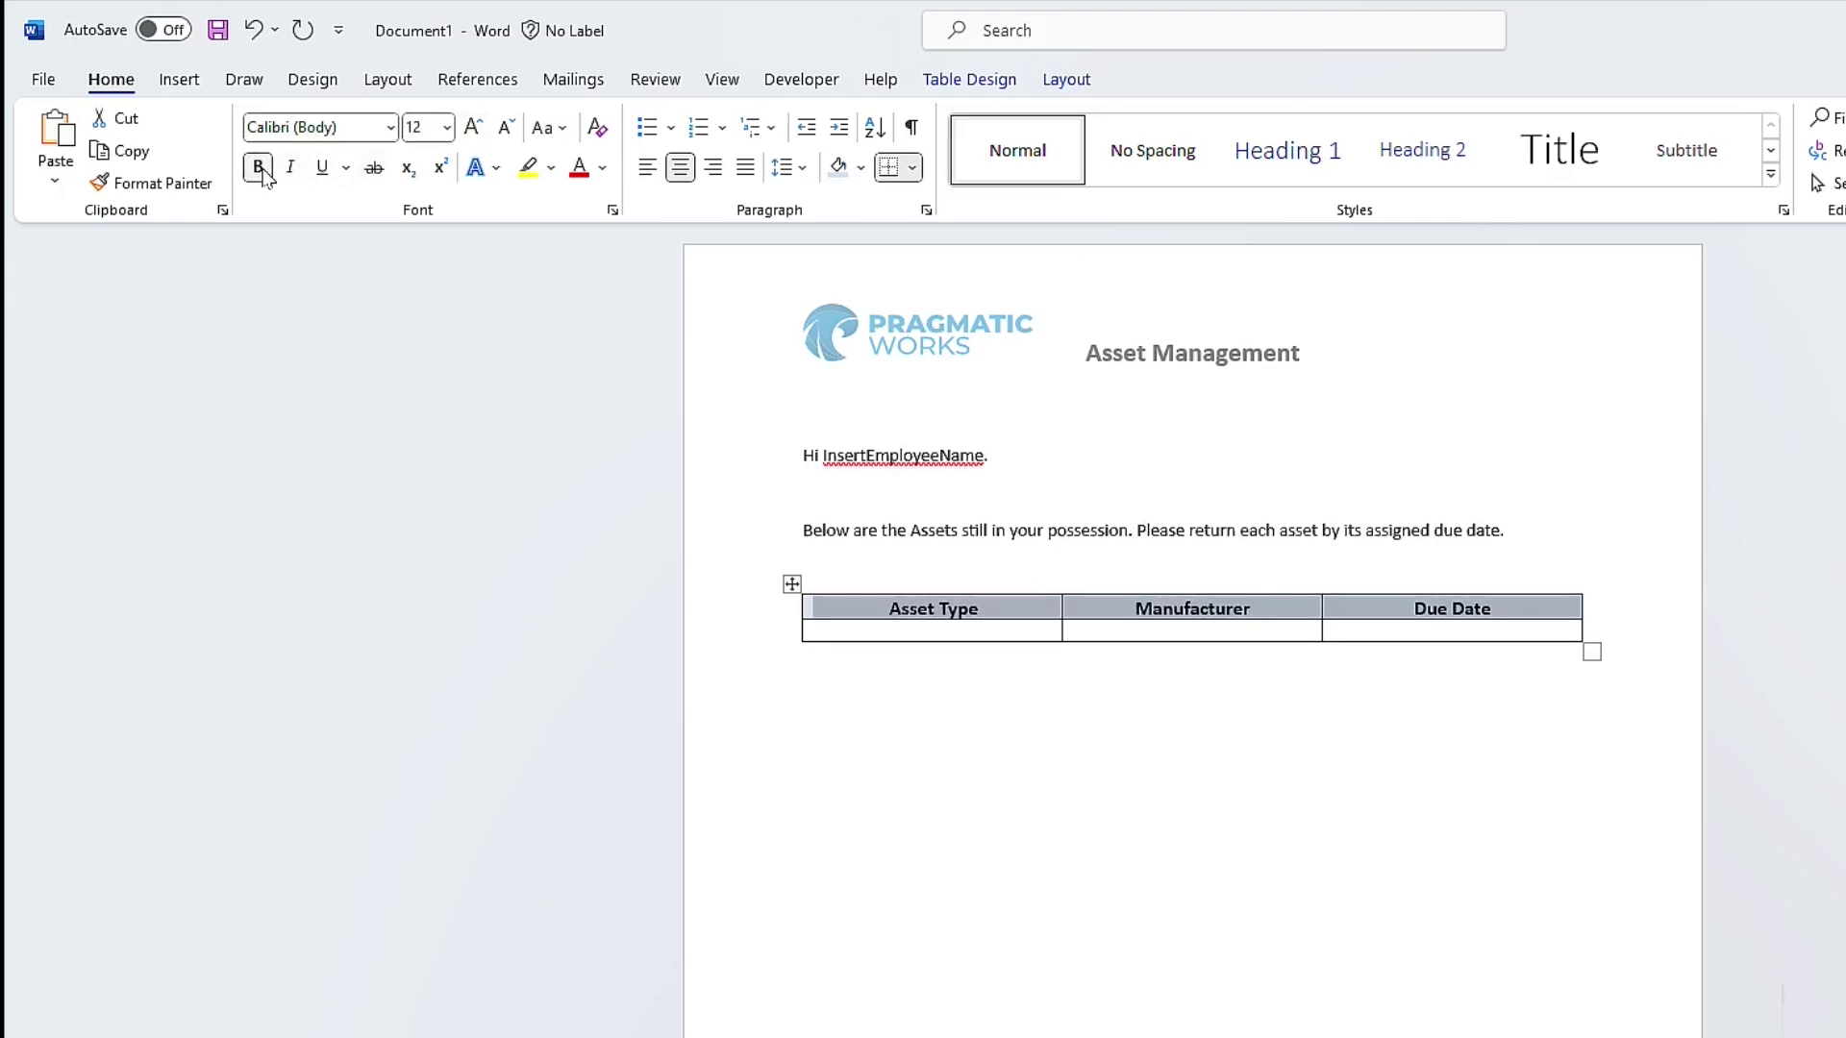
{"action": "left_click", "coordinate": [1322, 668]}
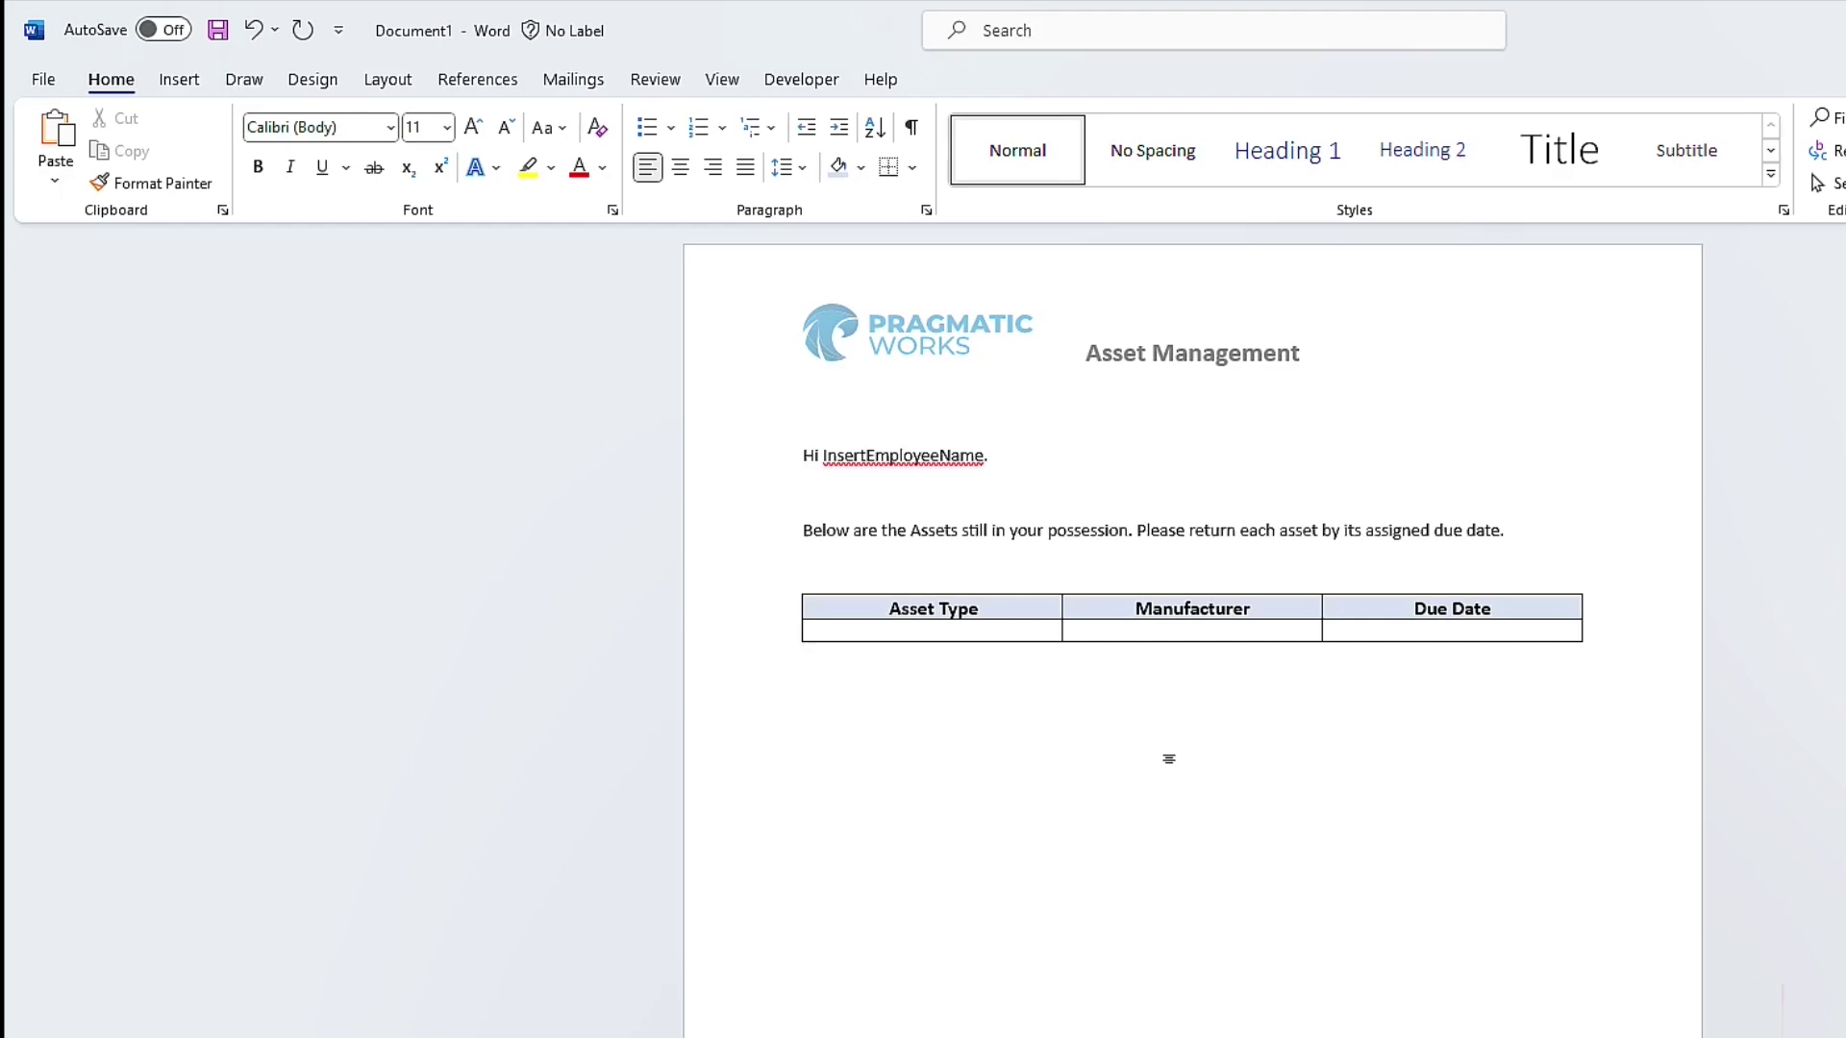
{"action": "left_click", "coordinate": [940, 632]}
- Type AssetType in the first data cell and make it a plain text content control titled AssetType
{"action": "key", "text": "Tab"}
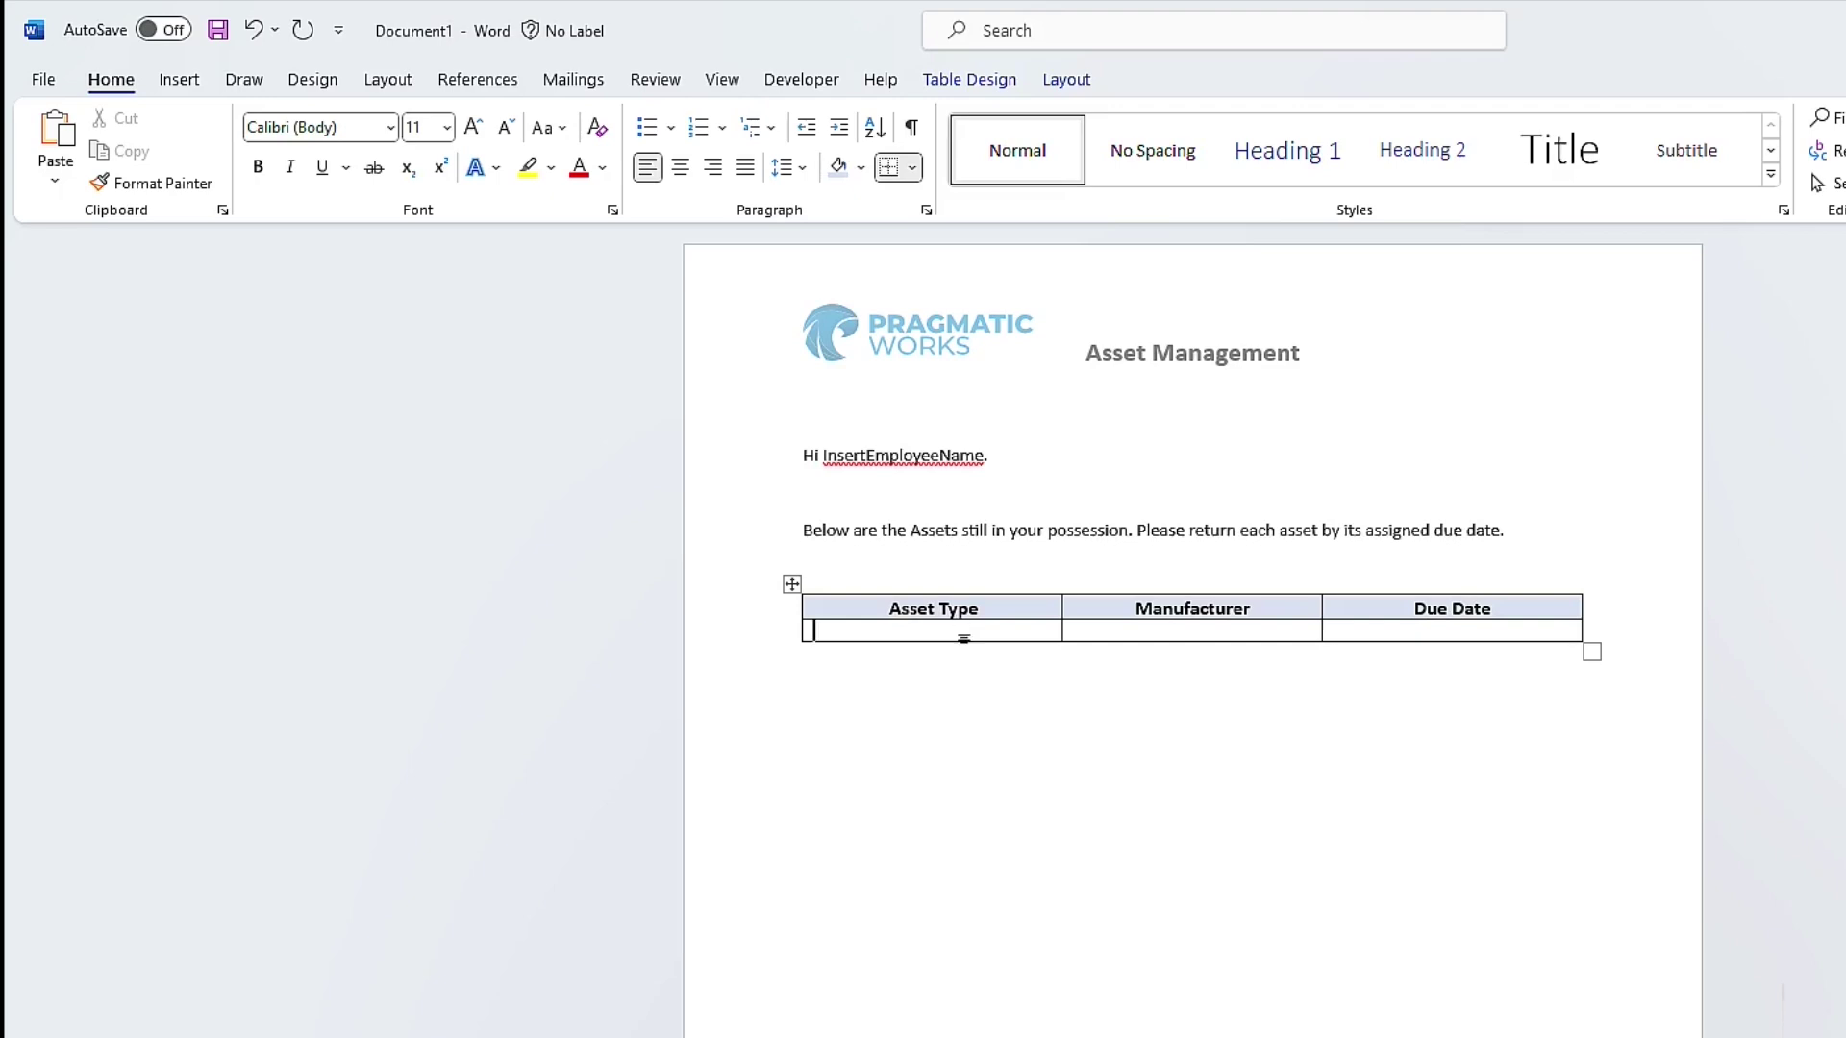
{"action": "type", "text": "AssetType"}
{"action": "double_click", "coordinate": [851, 631]}
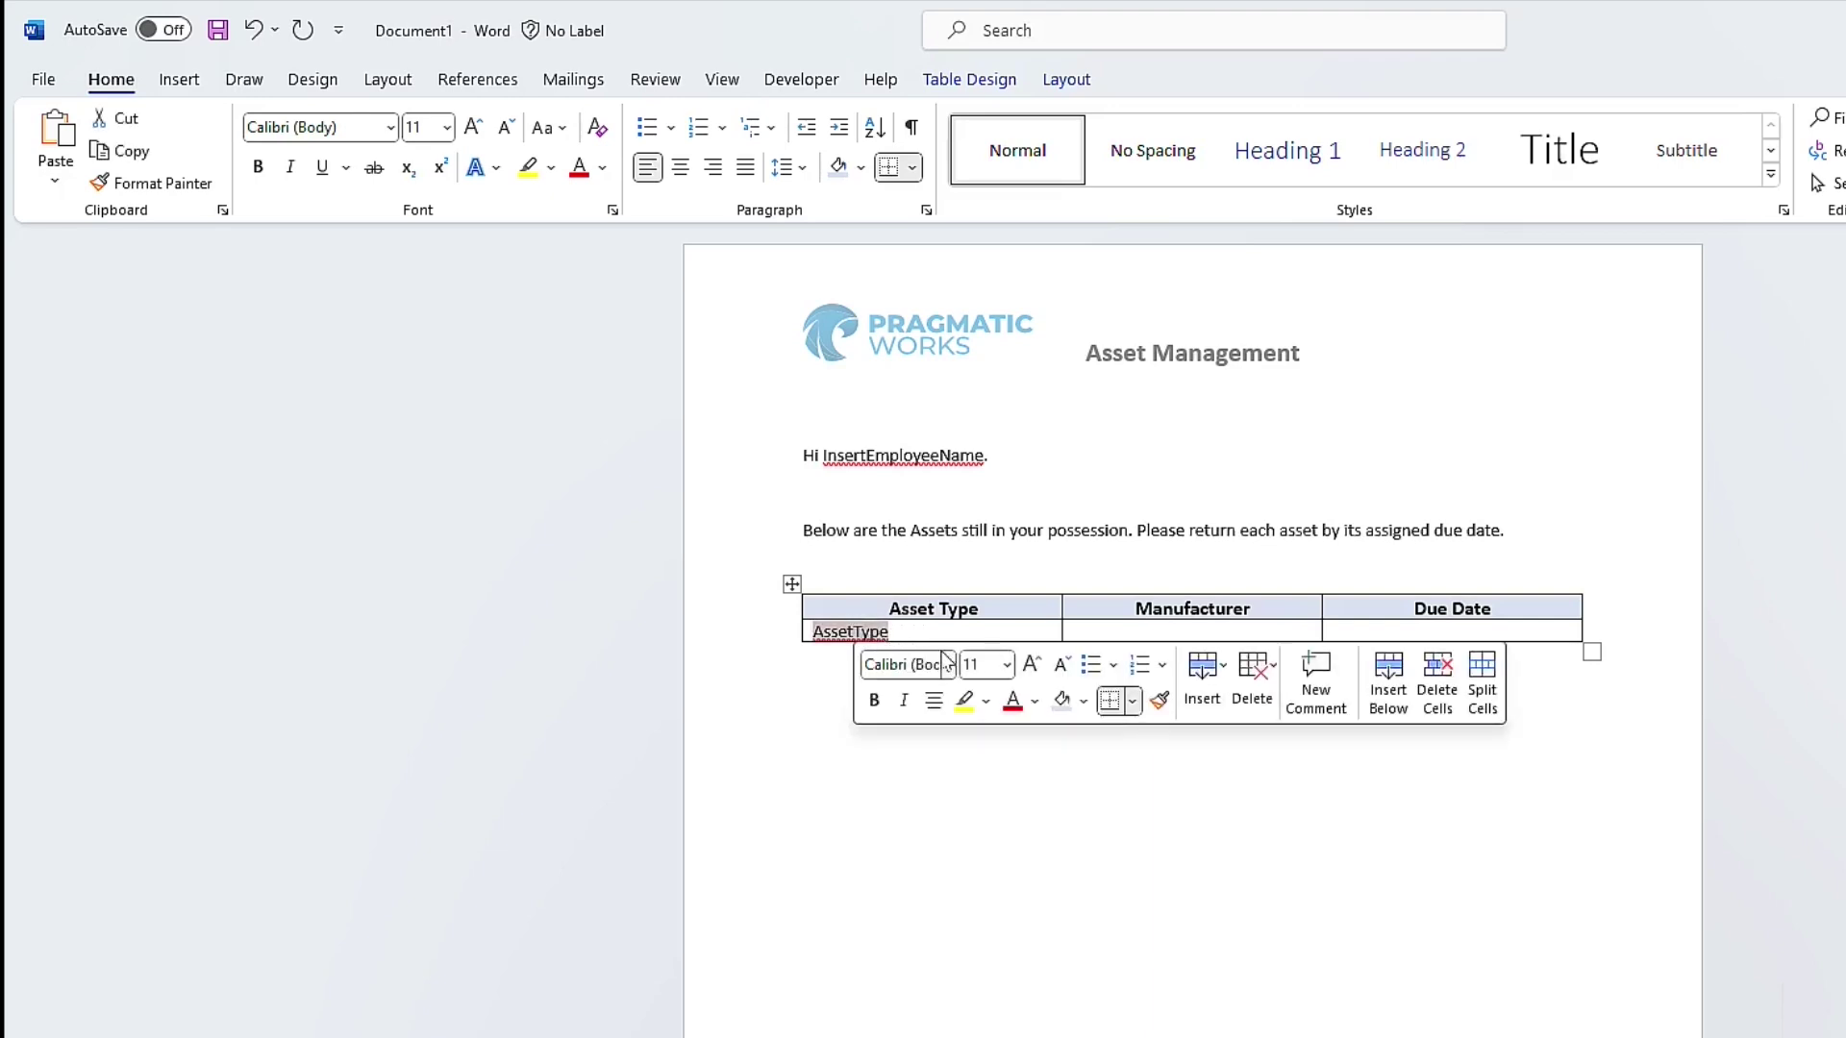
{"action": "left_click", "coordinate": [815, 89]}
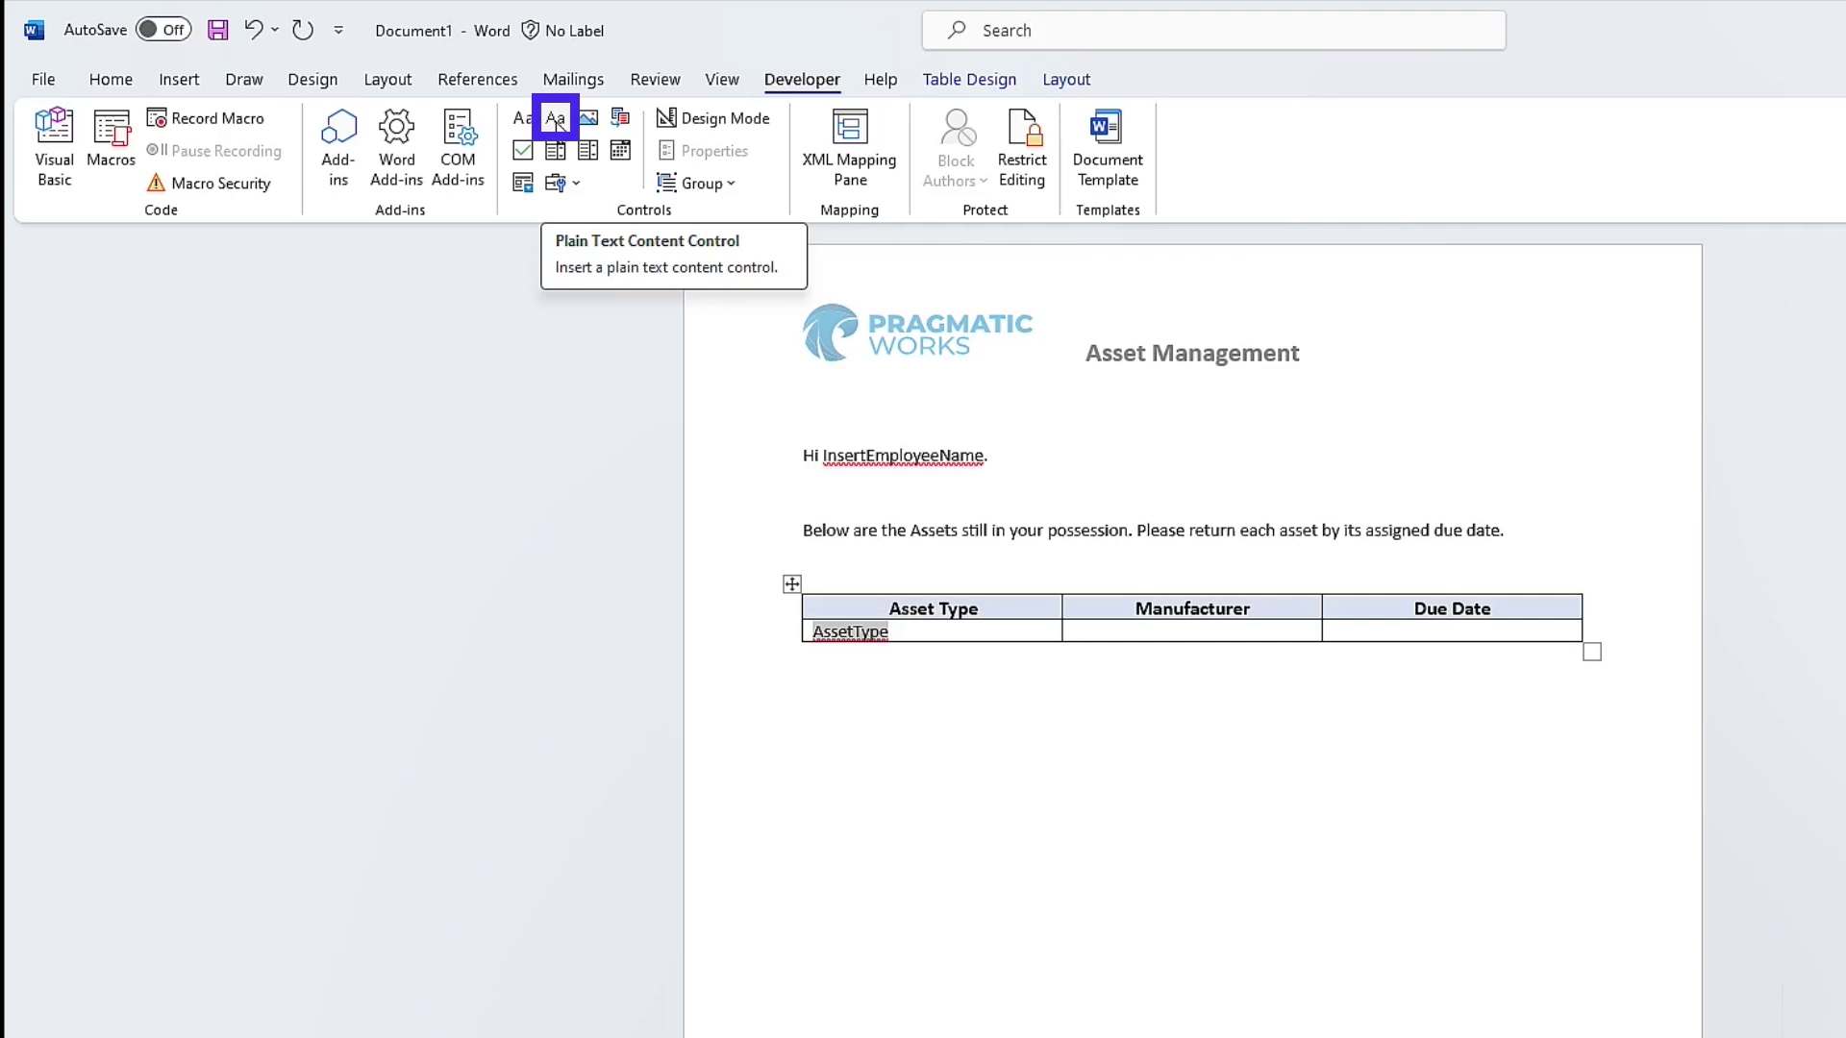
{"action": "left_click", "coordinate": [557, 121]}
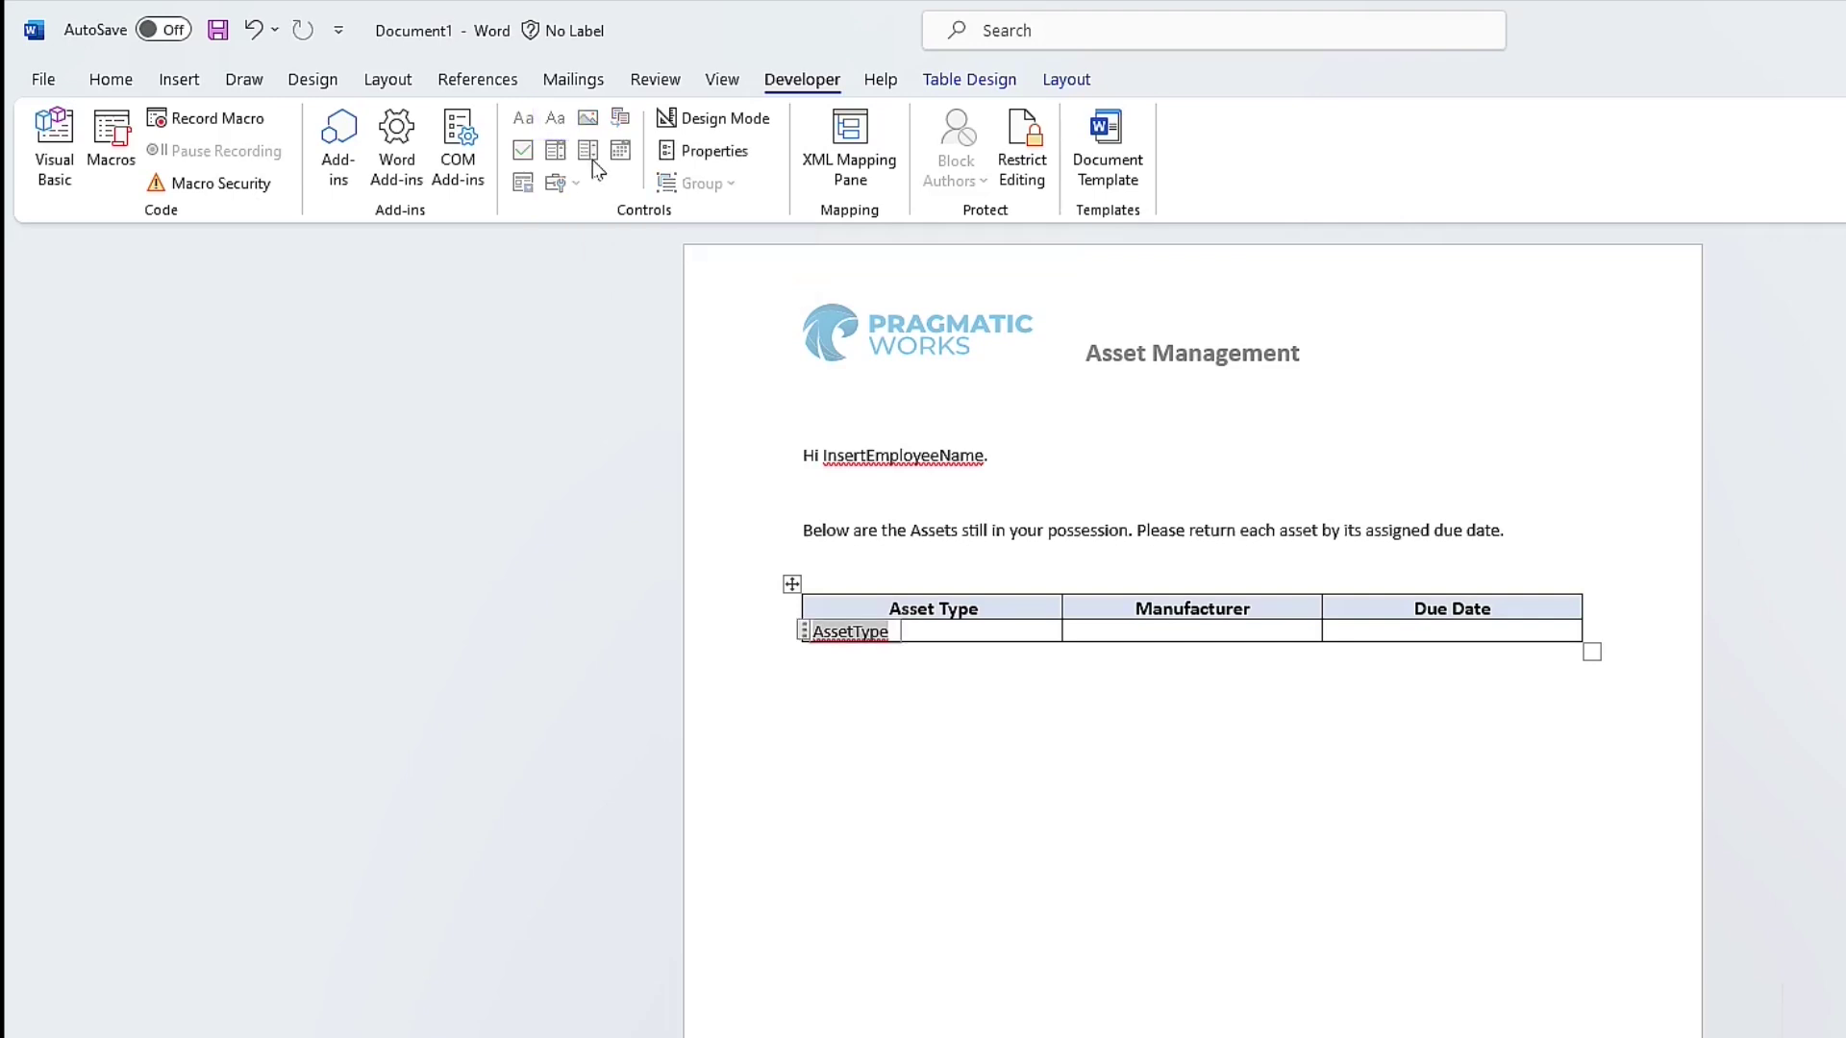
{"action": "left_click", "coordinate": [732, 154]}
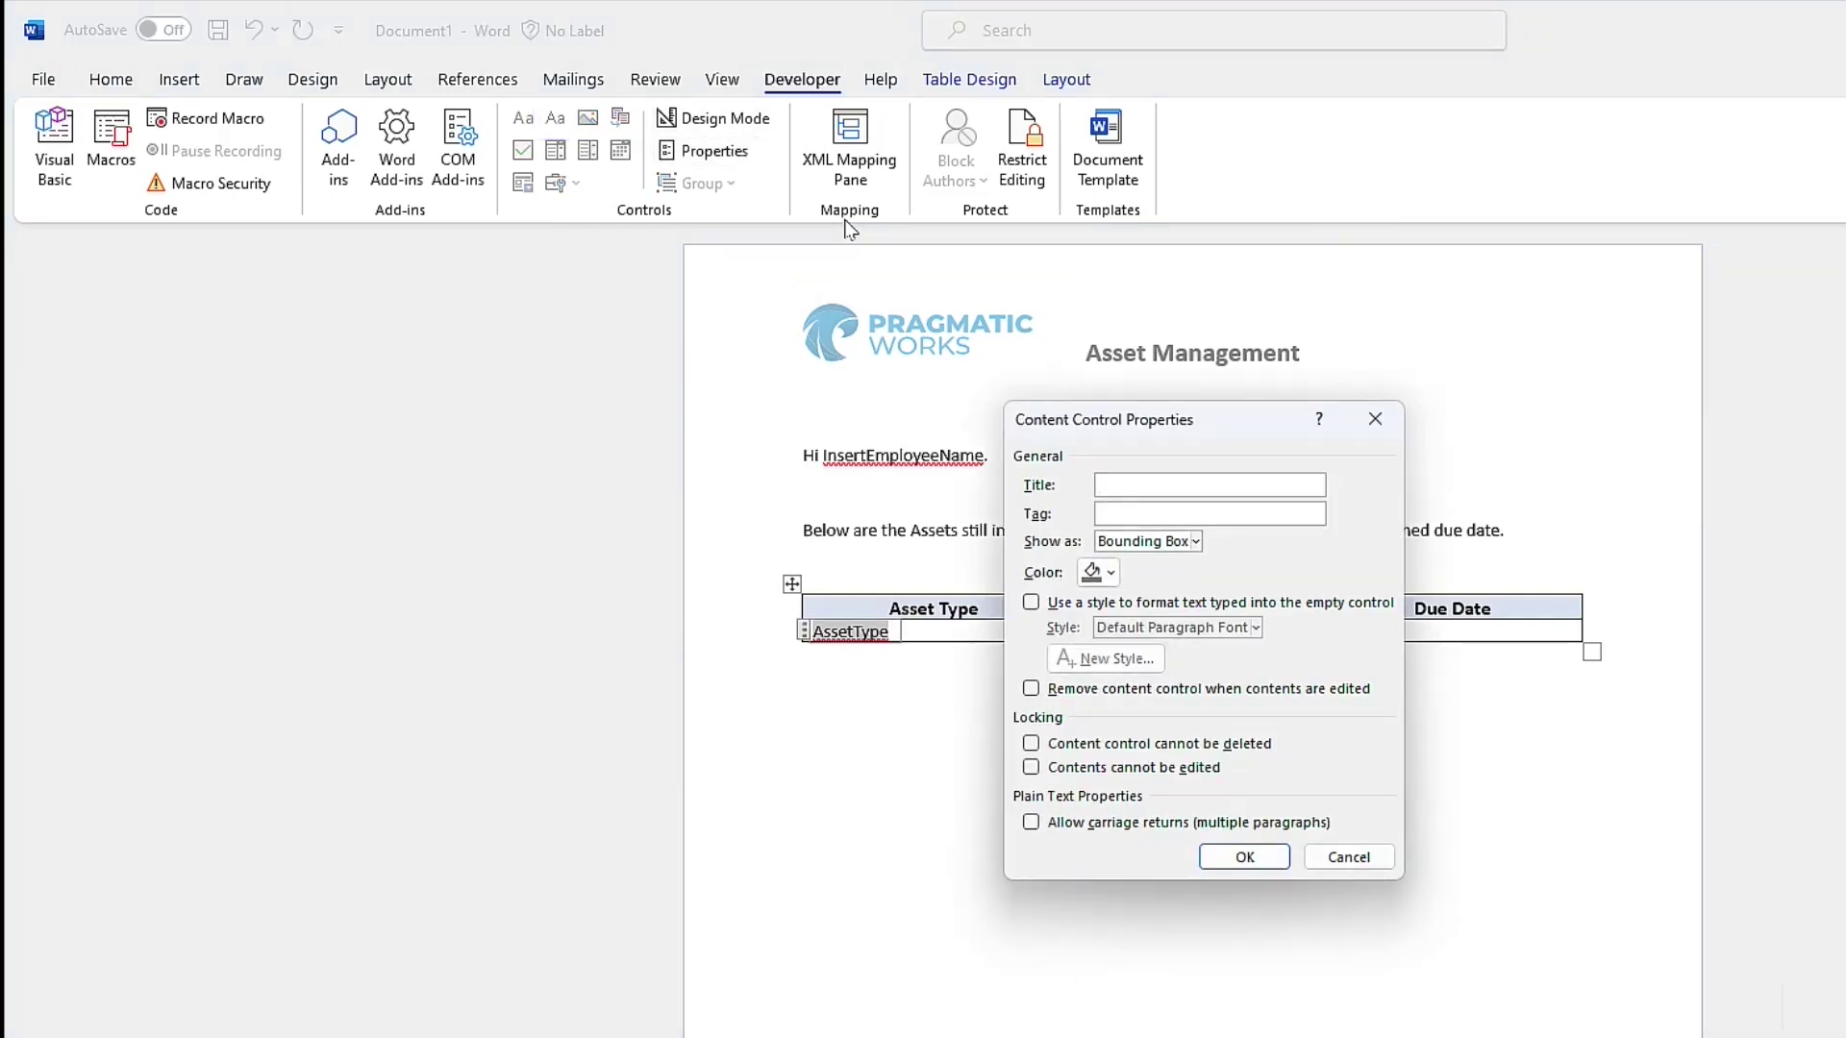
{"action": "type", "text": "AssetType"}
{"action": "left_click", "coordinate": [1245, 853]}
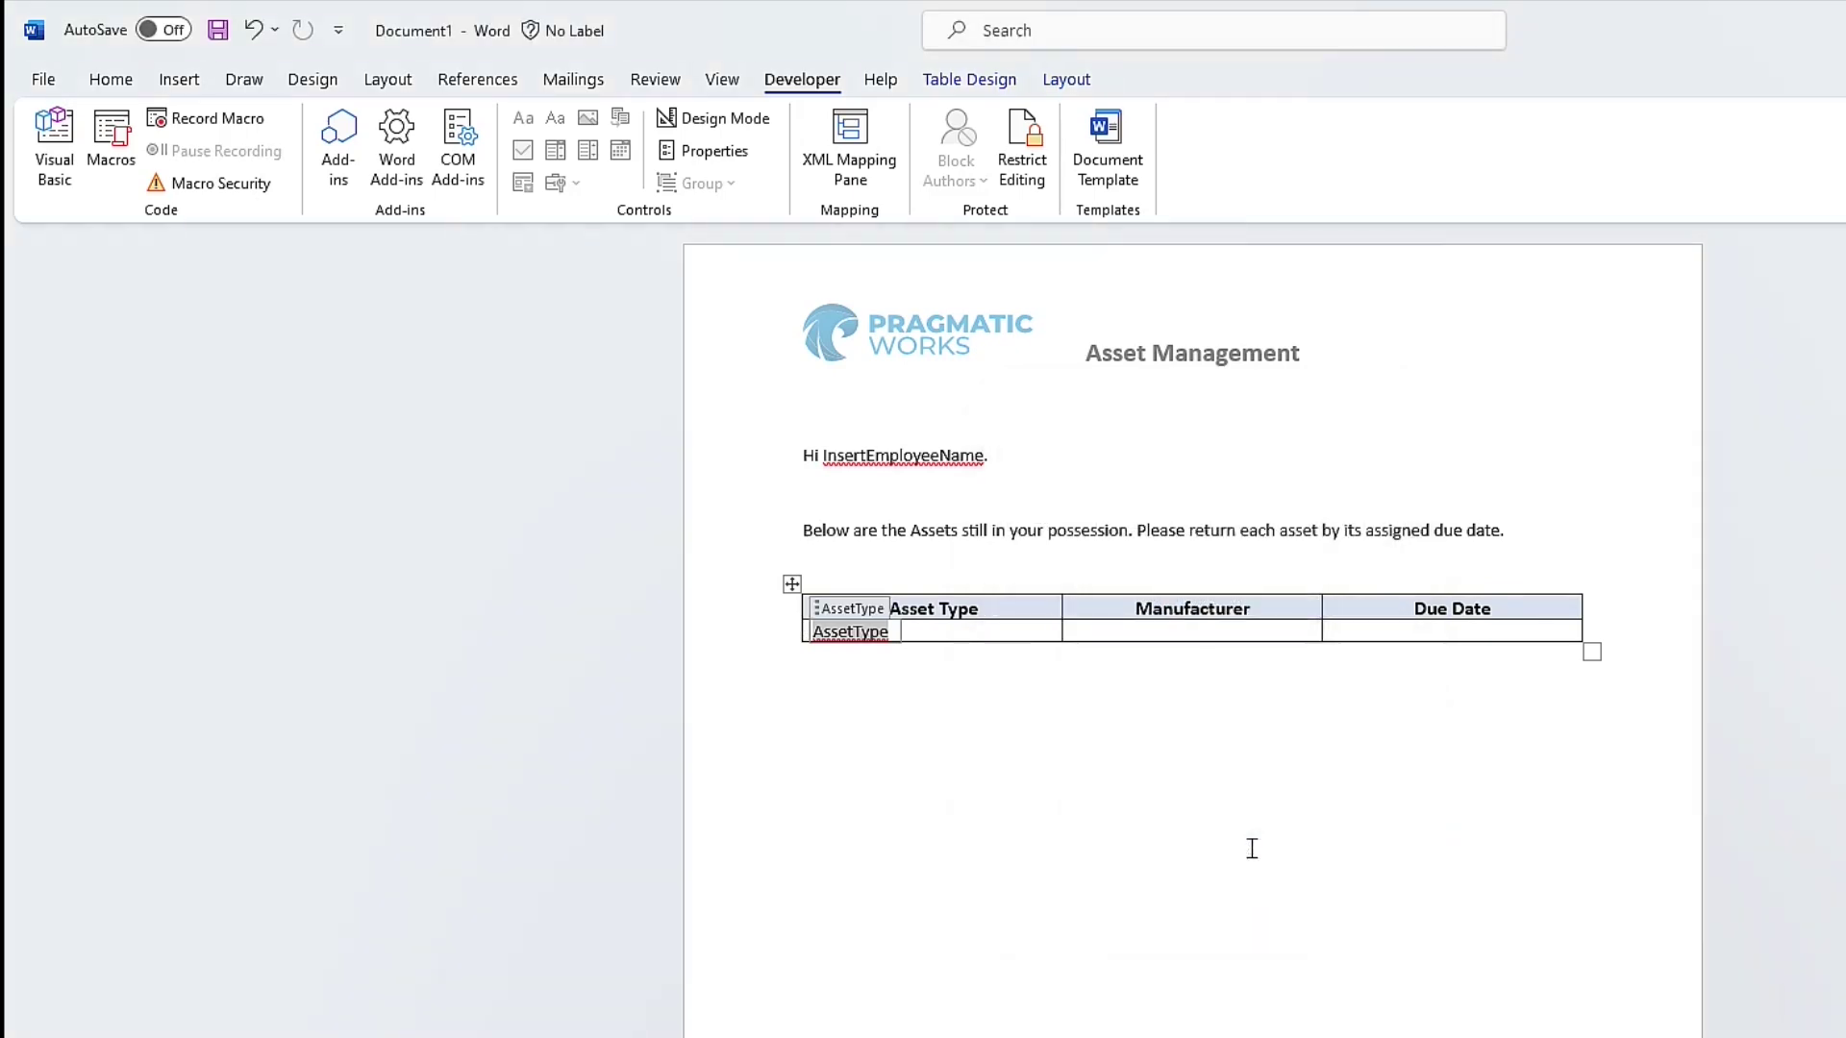
- Add a Manufacturer content control titled Manufacturer in the next cell, then type Due under Due Date
{"action": "left_click", "coordinate": [1148, 628]}
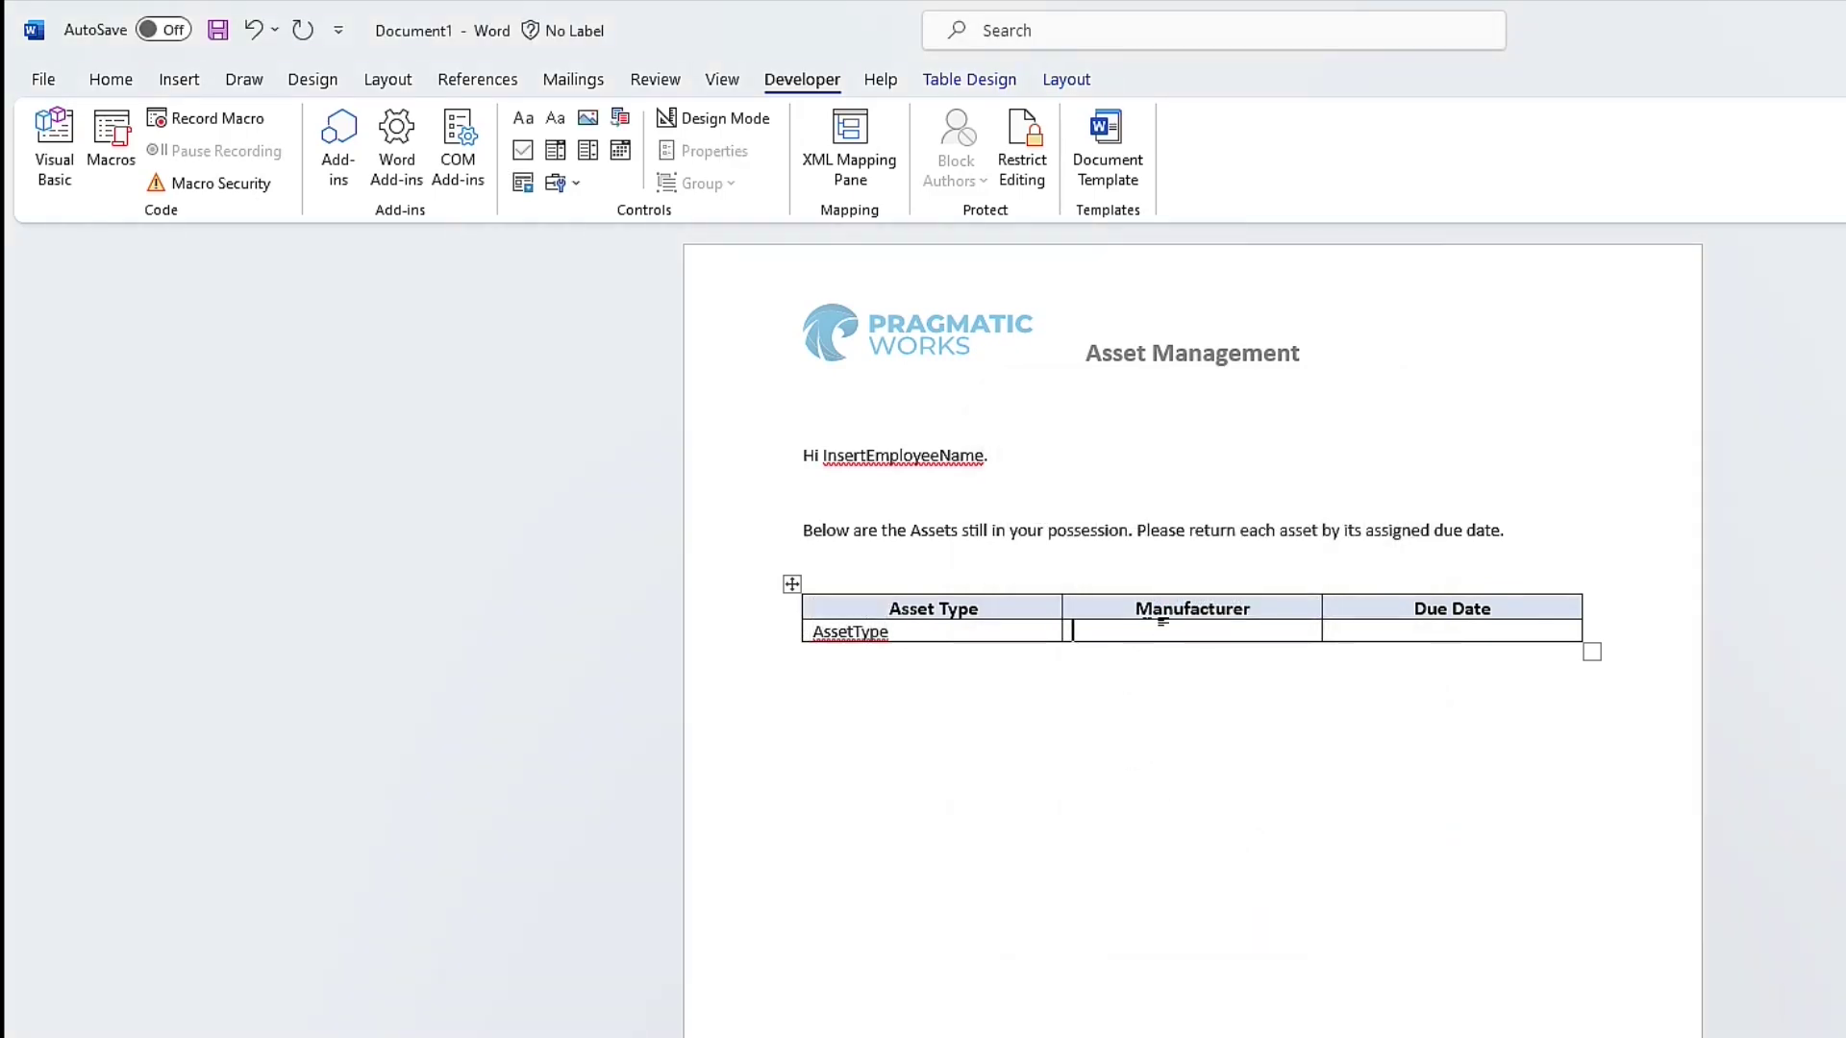
{"action": "type", "text": "Manufacturere"}
{"action": "double_click", "coordinate": [1122, 630]}
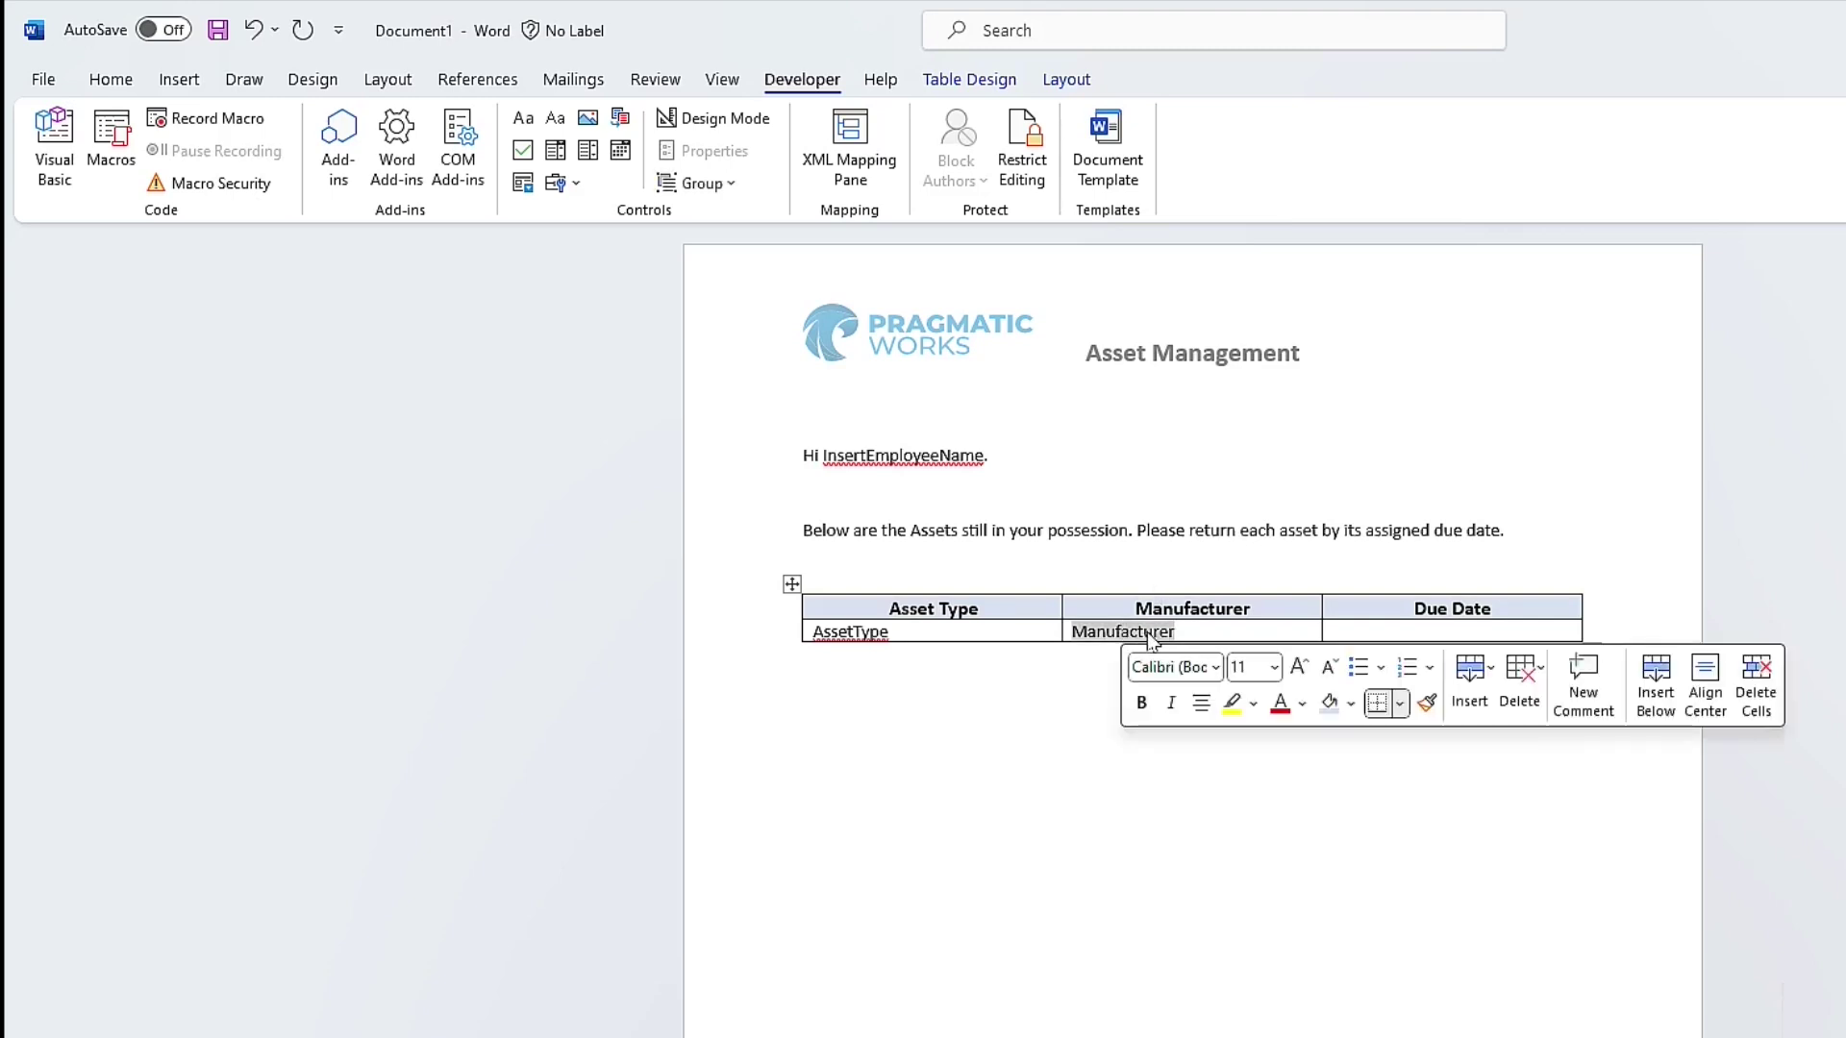
{"action": "left_click", "coordinate": [556, 119]}
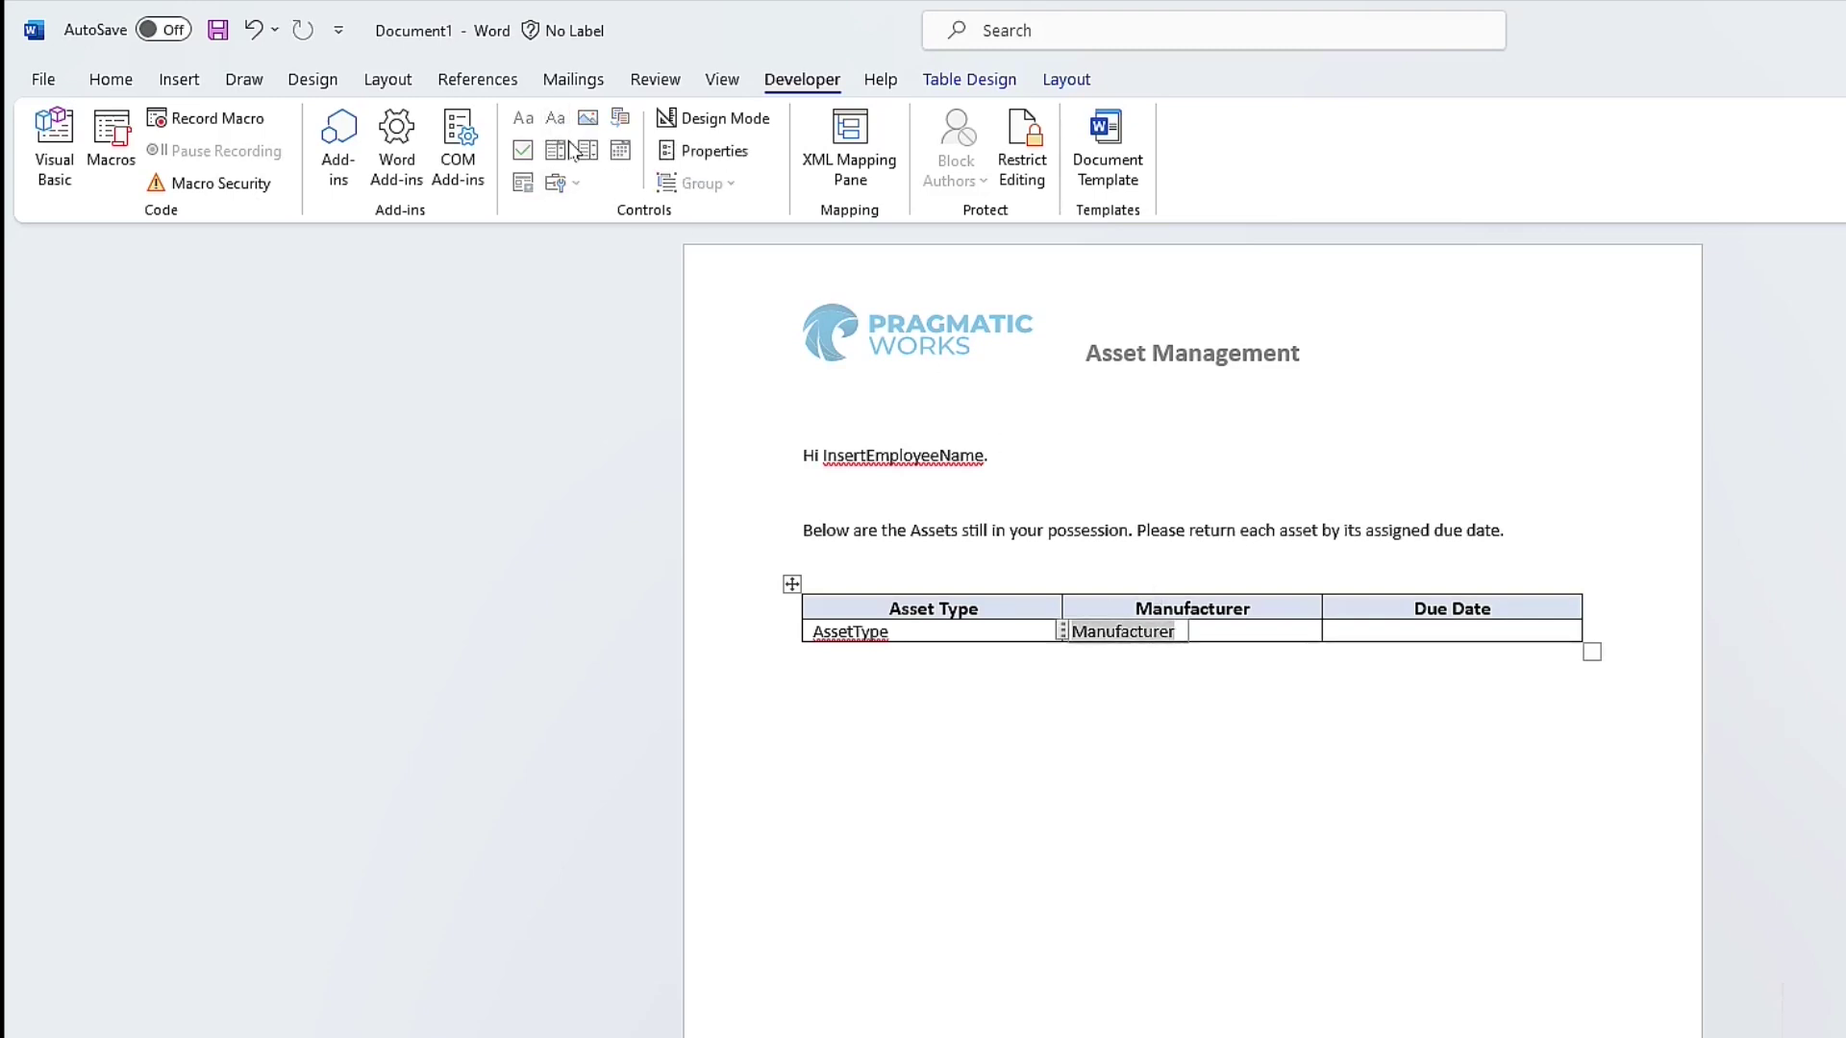
{"action": "left_click", "coordinate": [711, 151]}
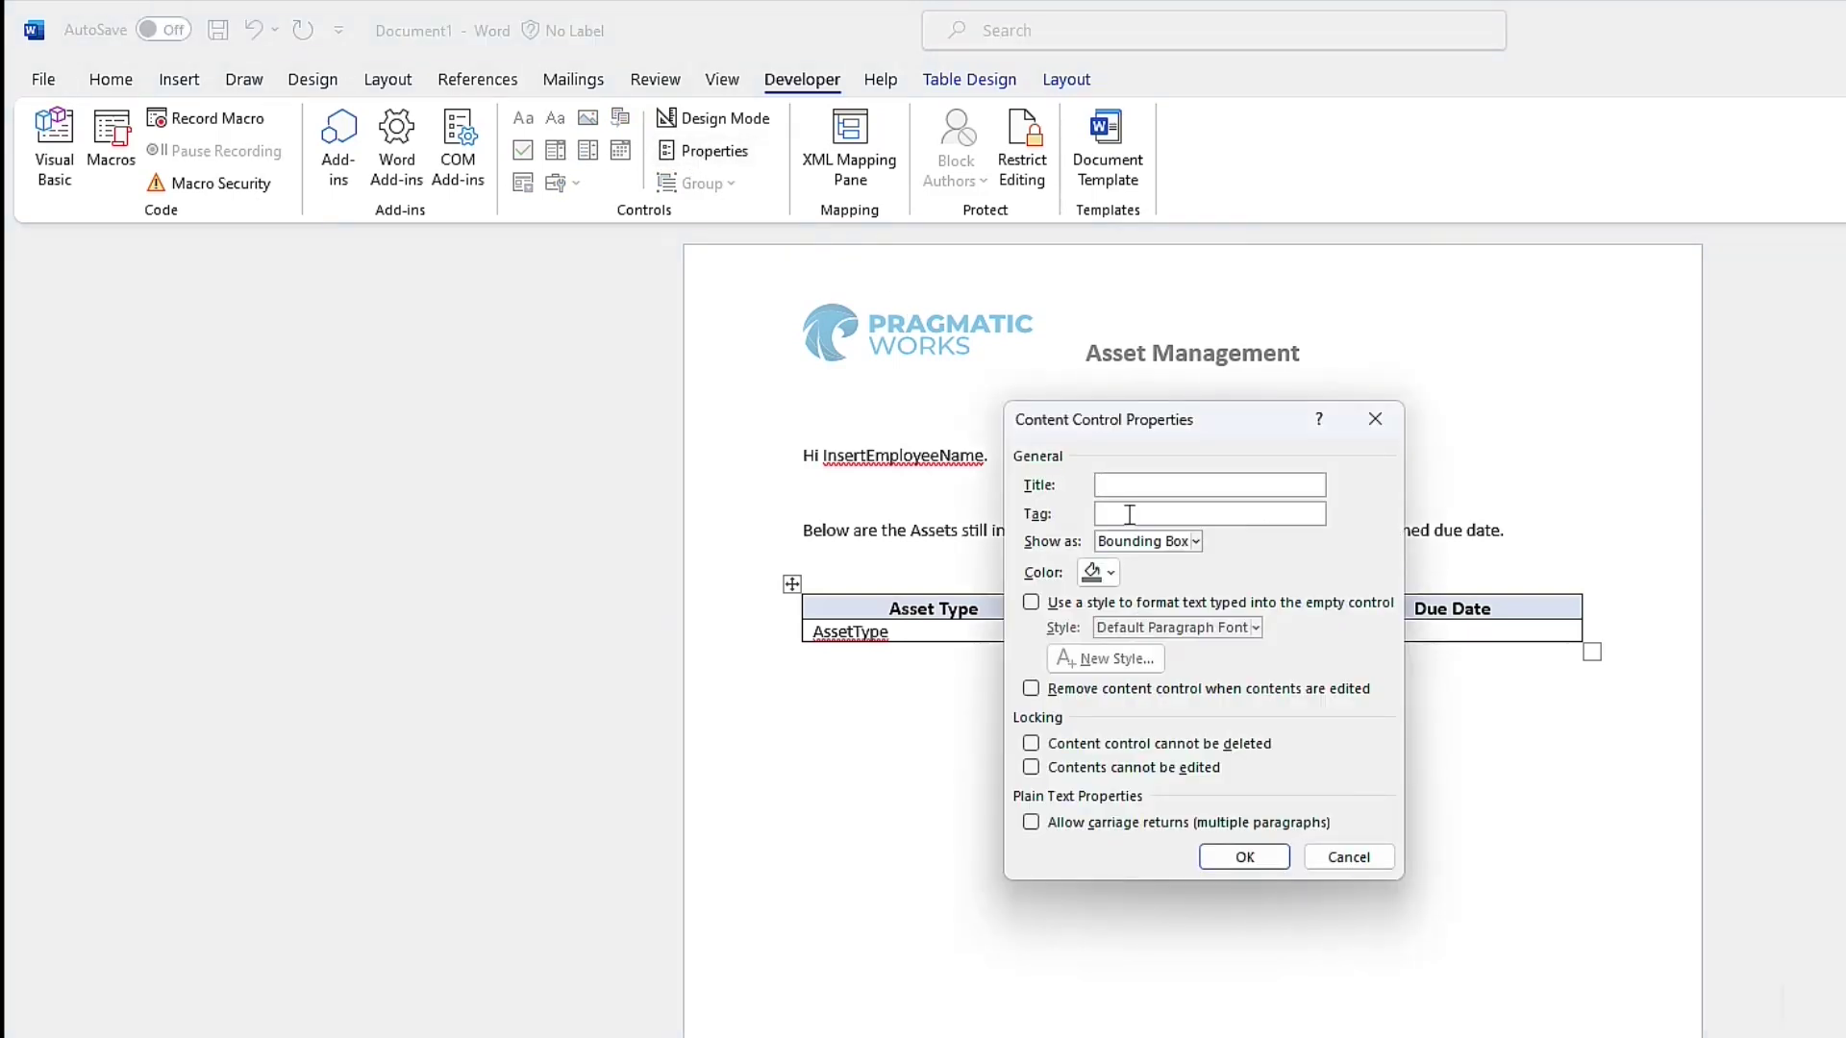
{"action": "type", "text": "Manufacturer"}
{"action": "left_click", "coordinate": [1269, 856]}
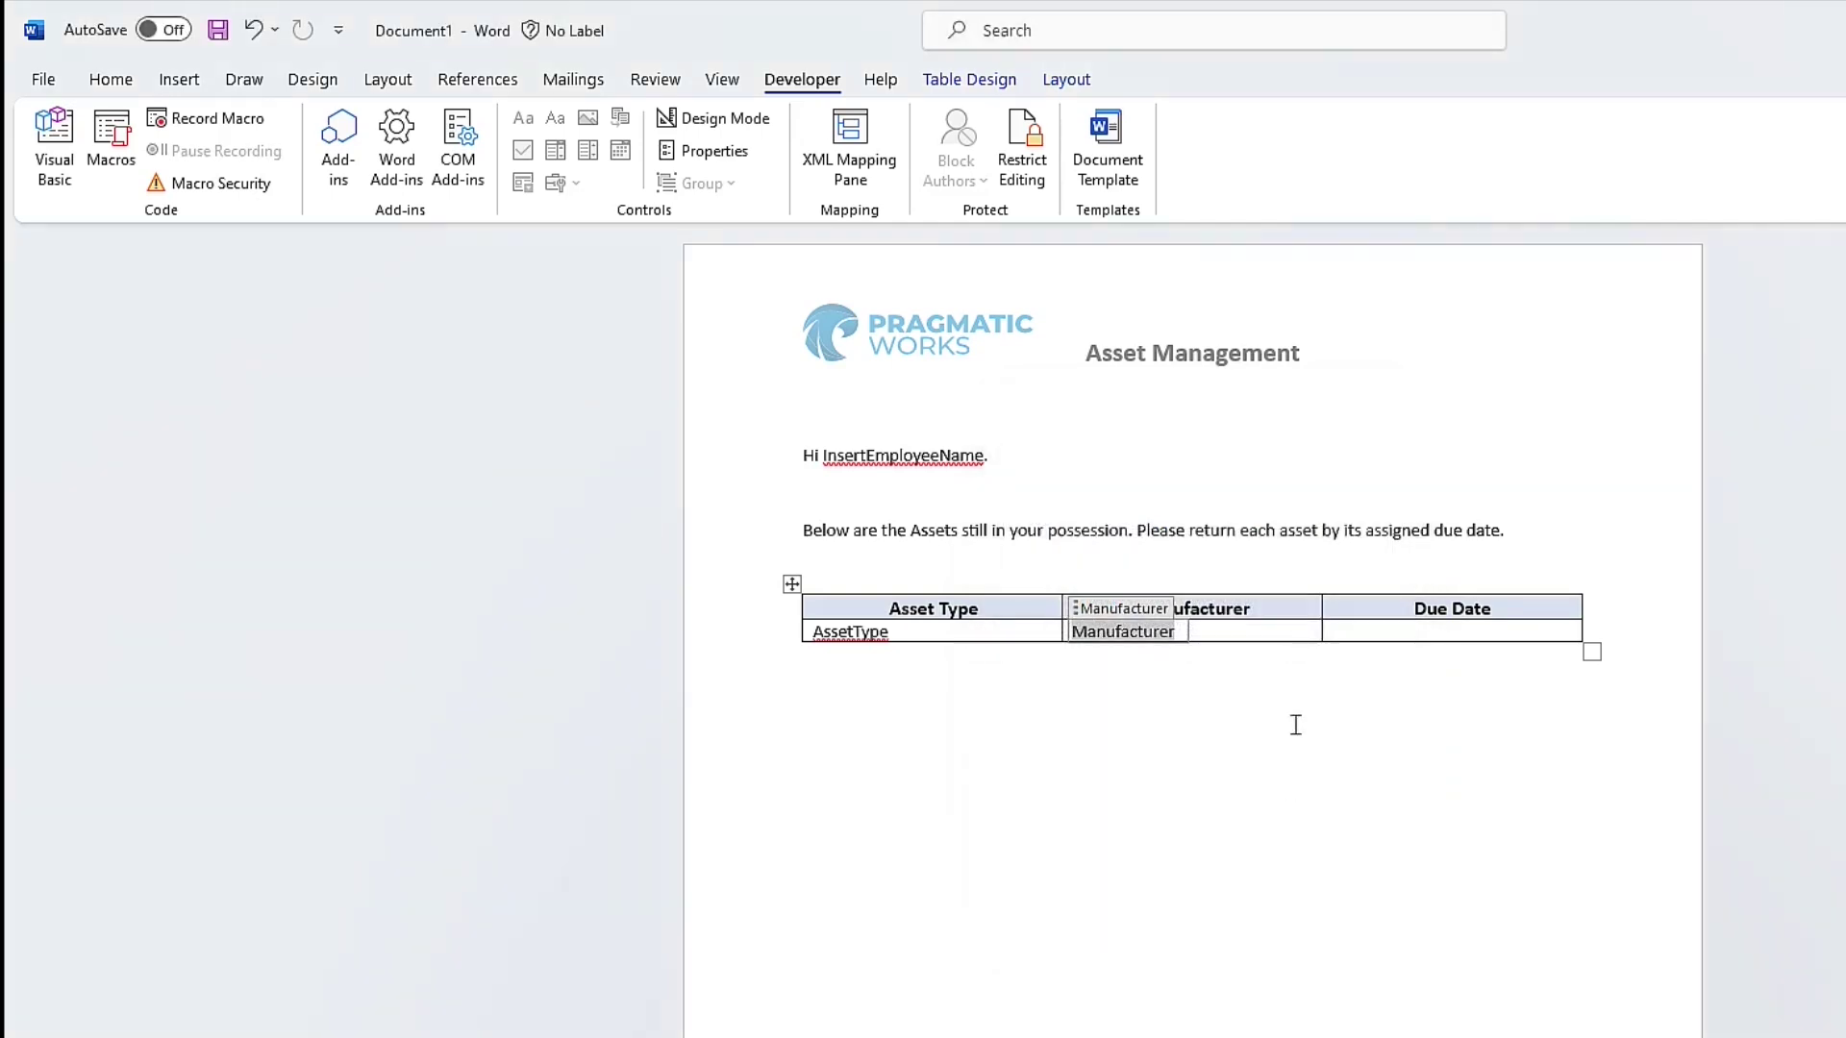
{"action": "left_click", "coordinate": [1413, 631]}
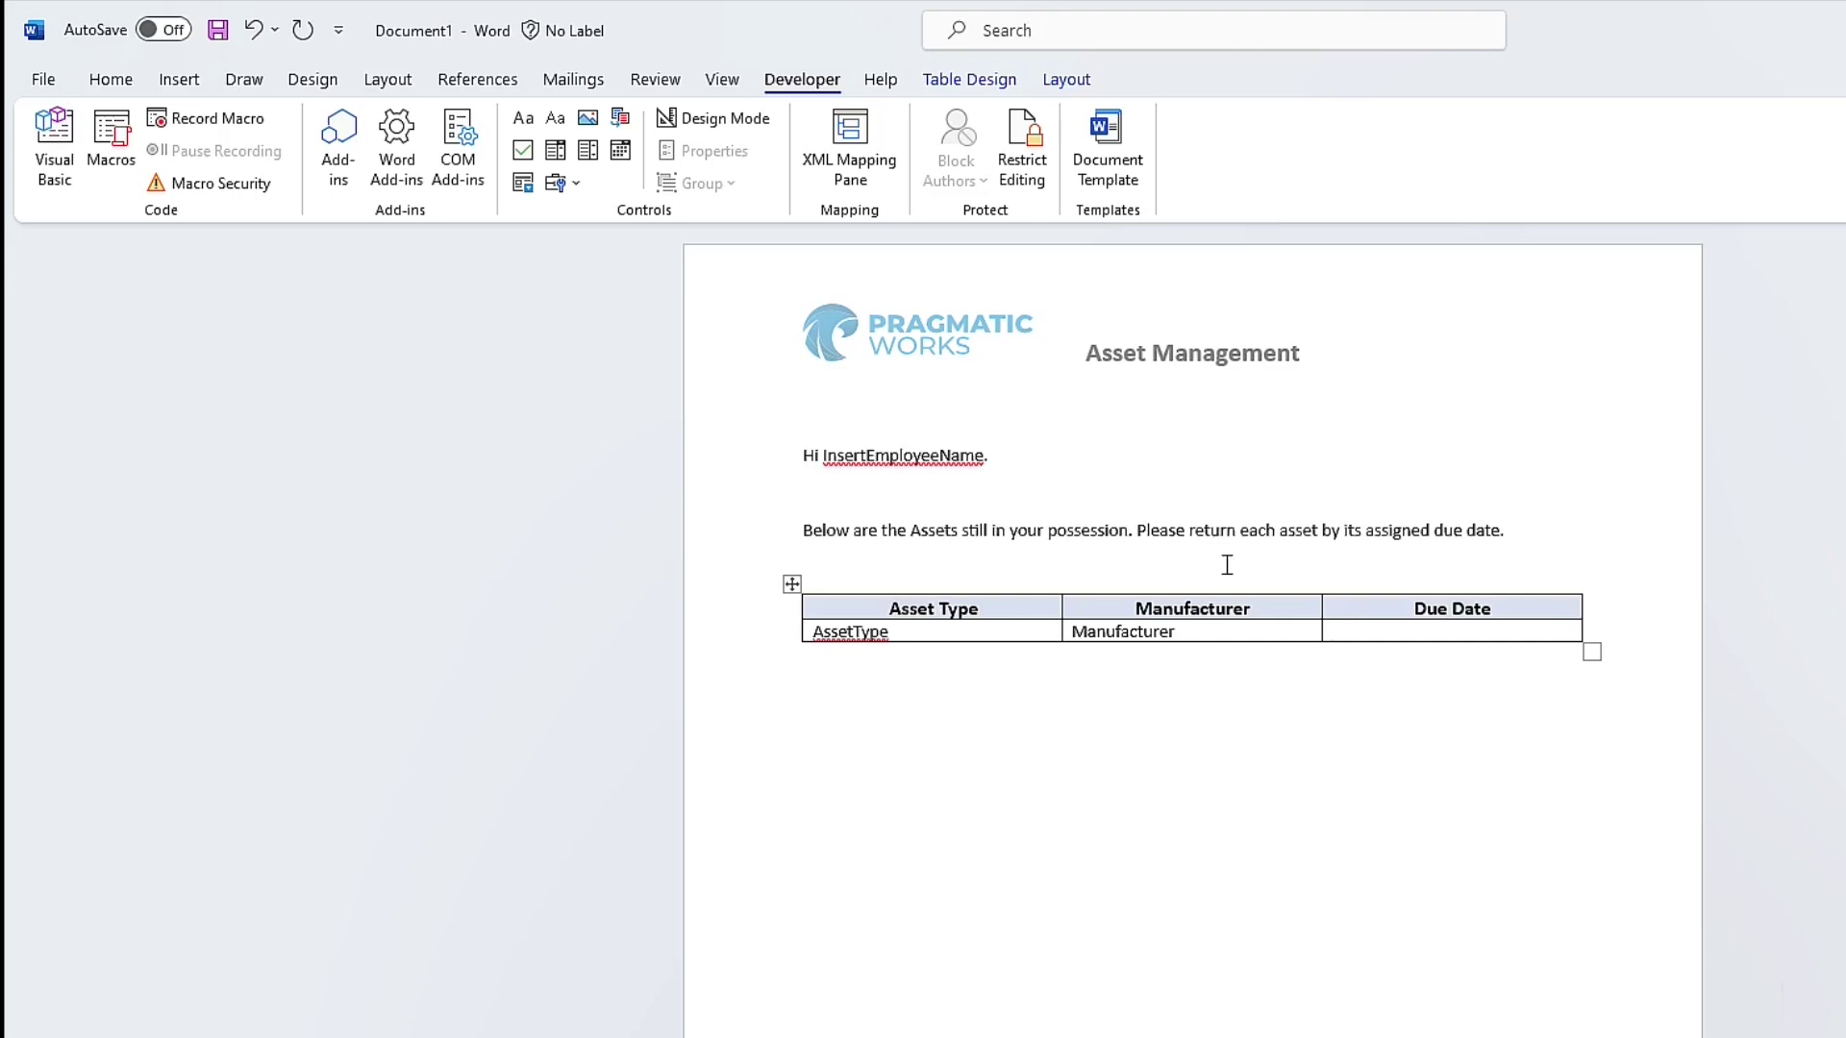
{"action": "type", "text": "Du"}
- Wrap Due in a plain text content control titled Due, then select the whole data row
{"action": "double_click", "coordinate": [1346, 631]}
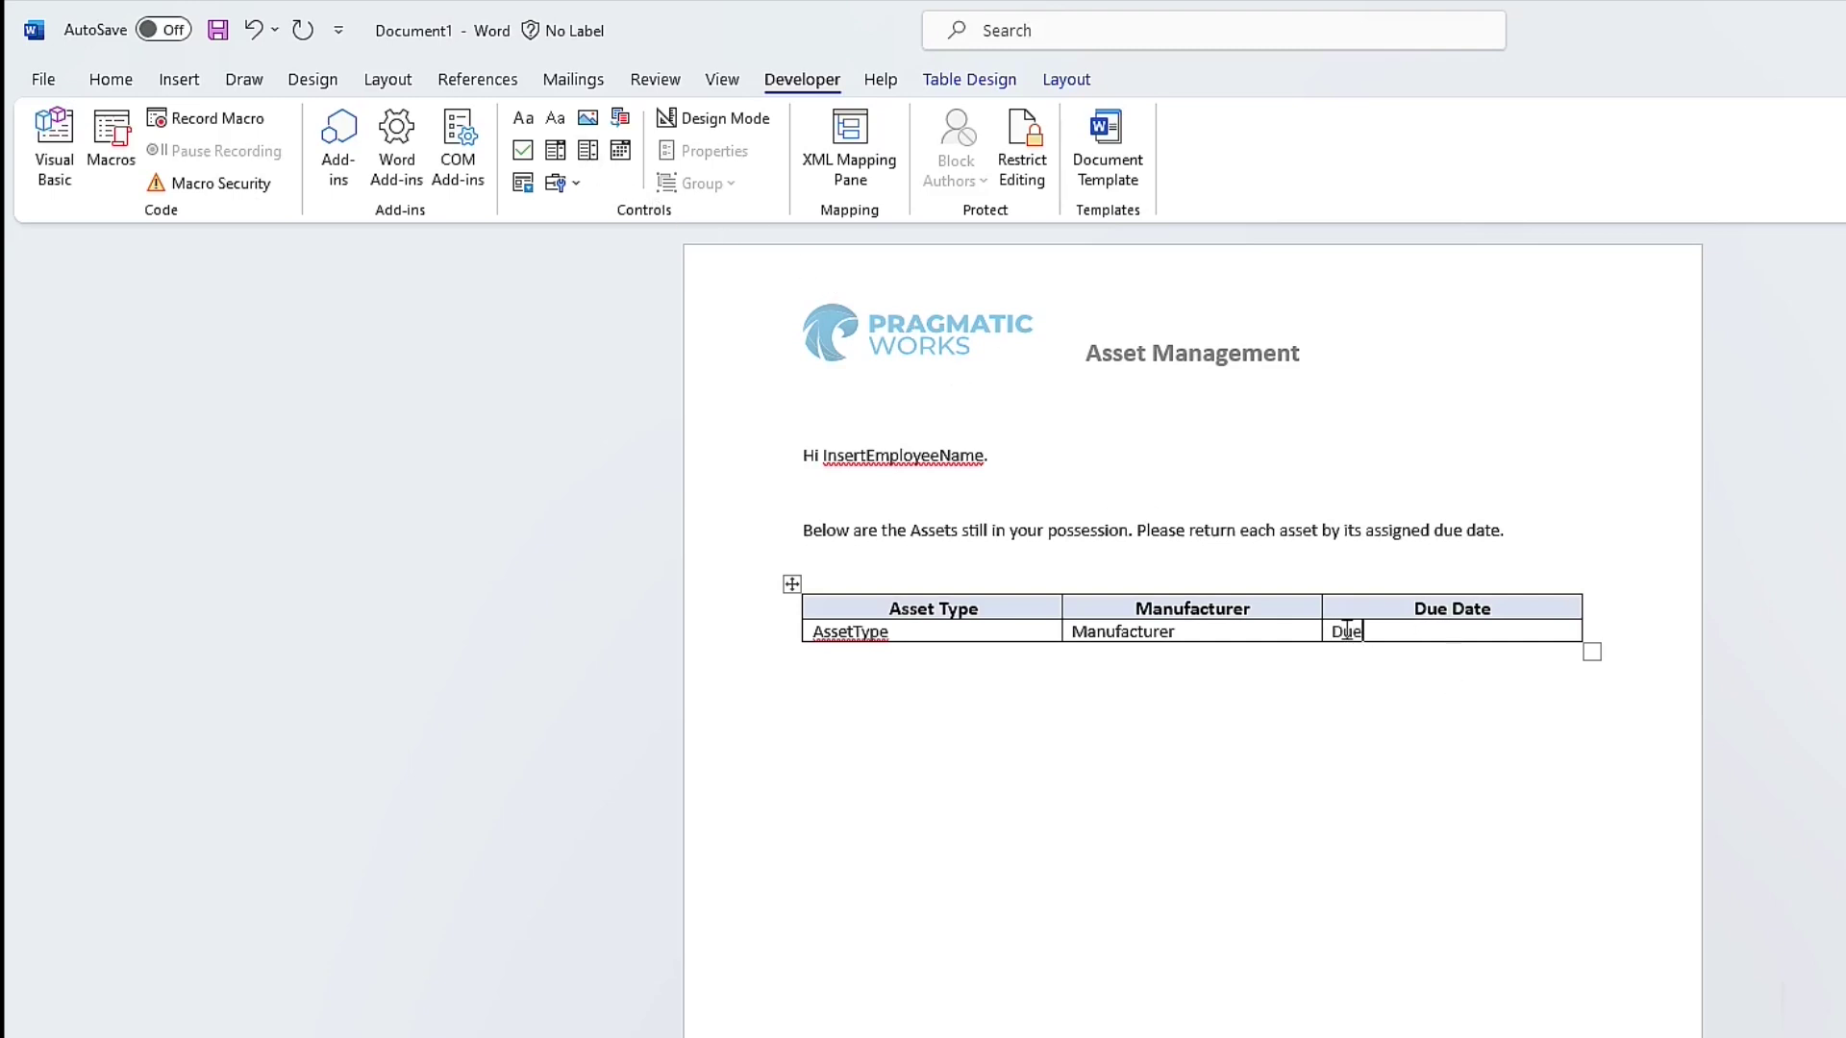
{"action": "left_click", "coordinate": [556, 119]}
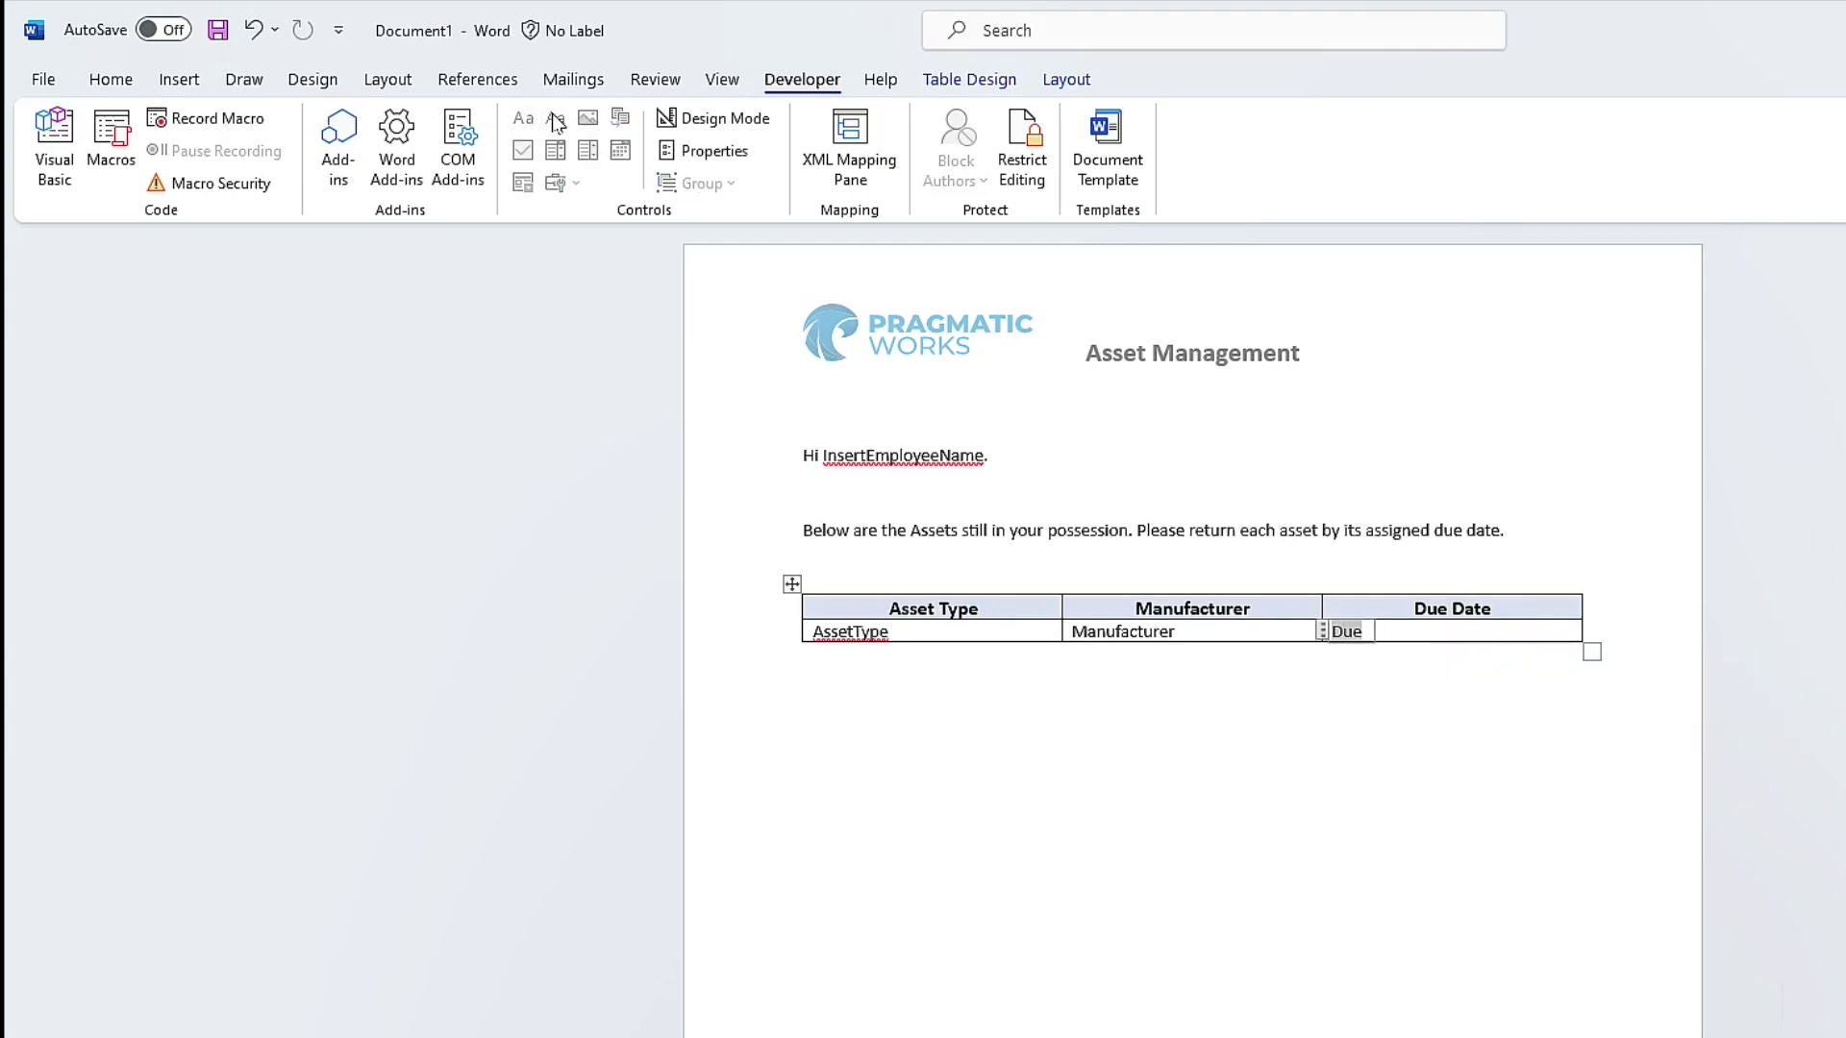
{"action": "left_click", "coordinate": [714, 151]}
{"action": "type", "text": "Due"}
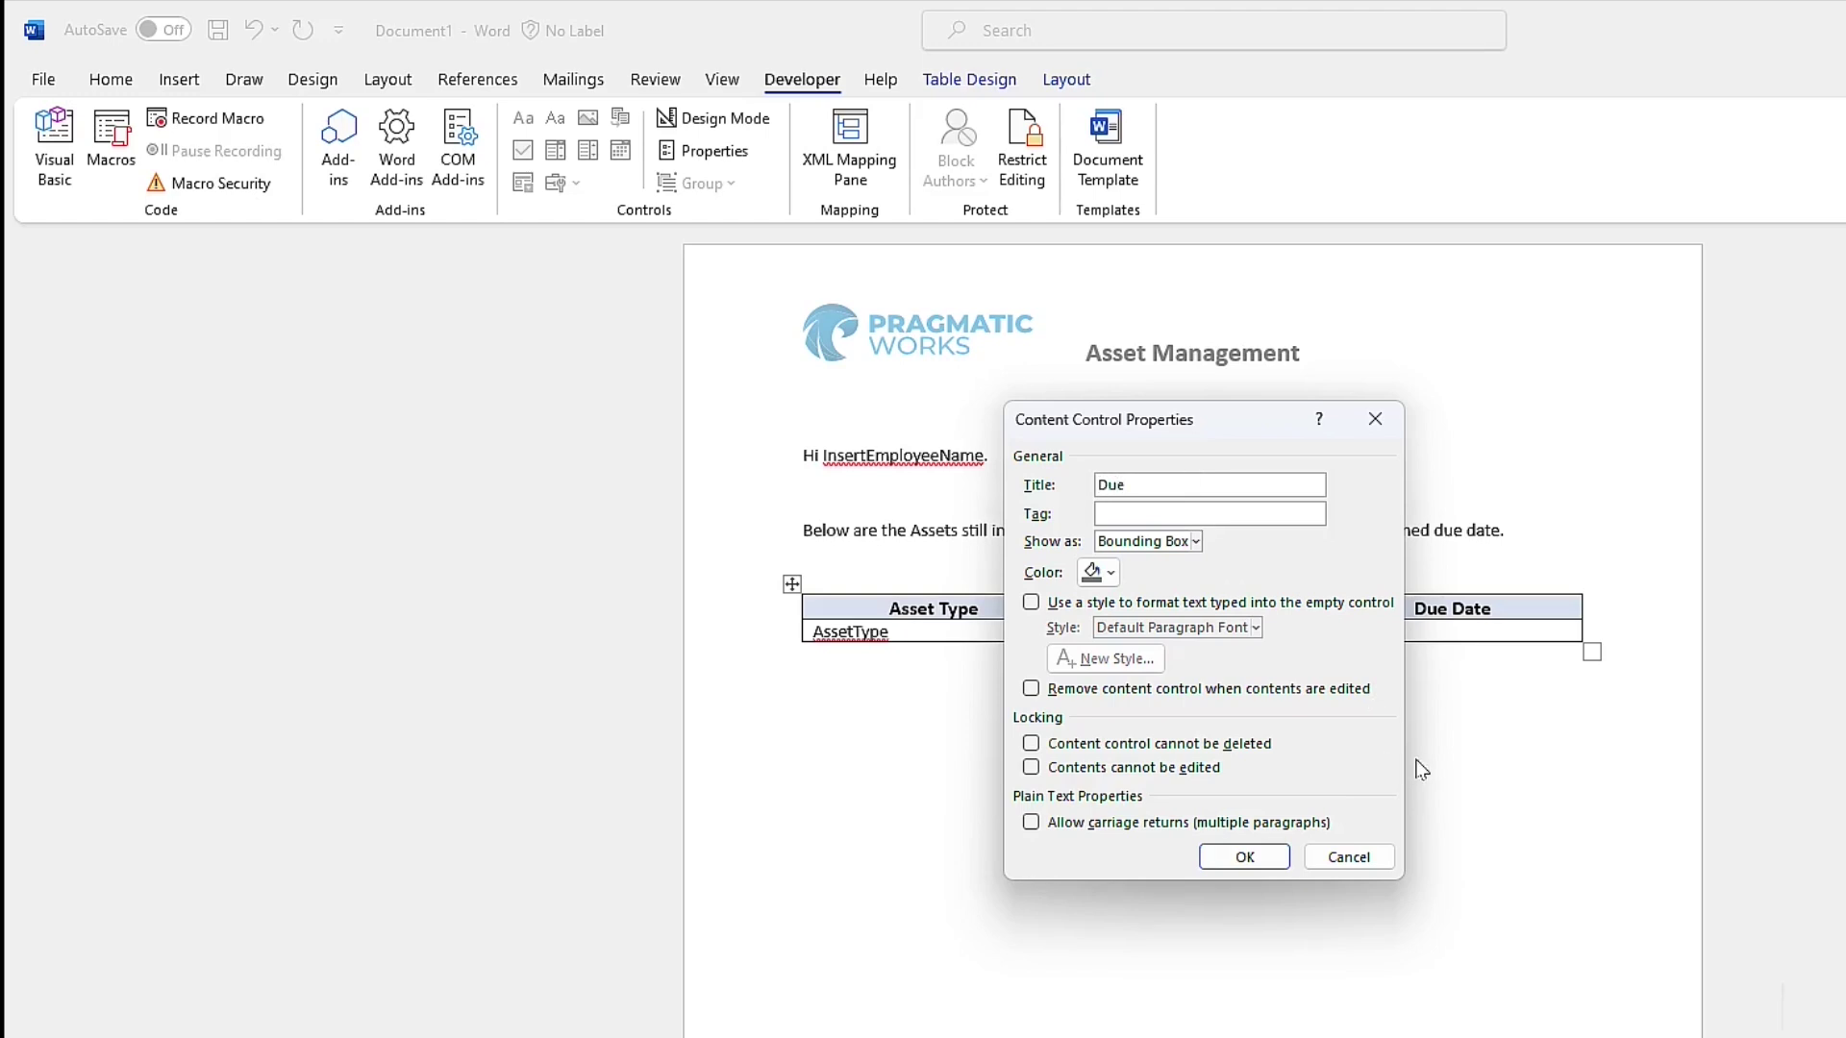
{"action": "left_click", "coordinate": [1250, 857]}
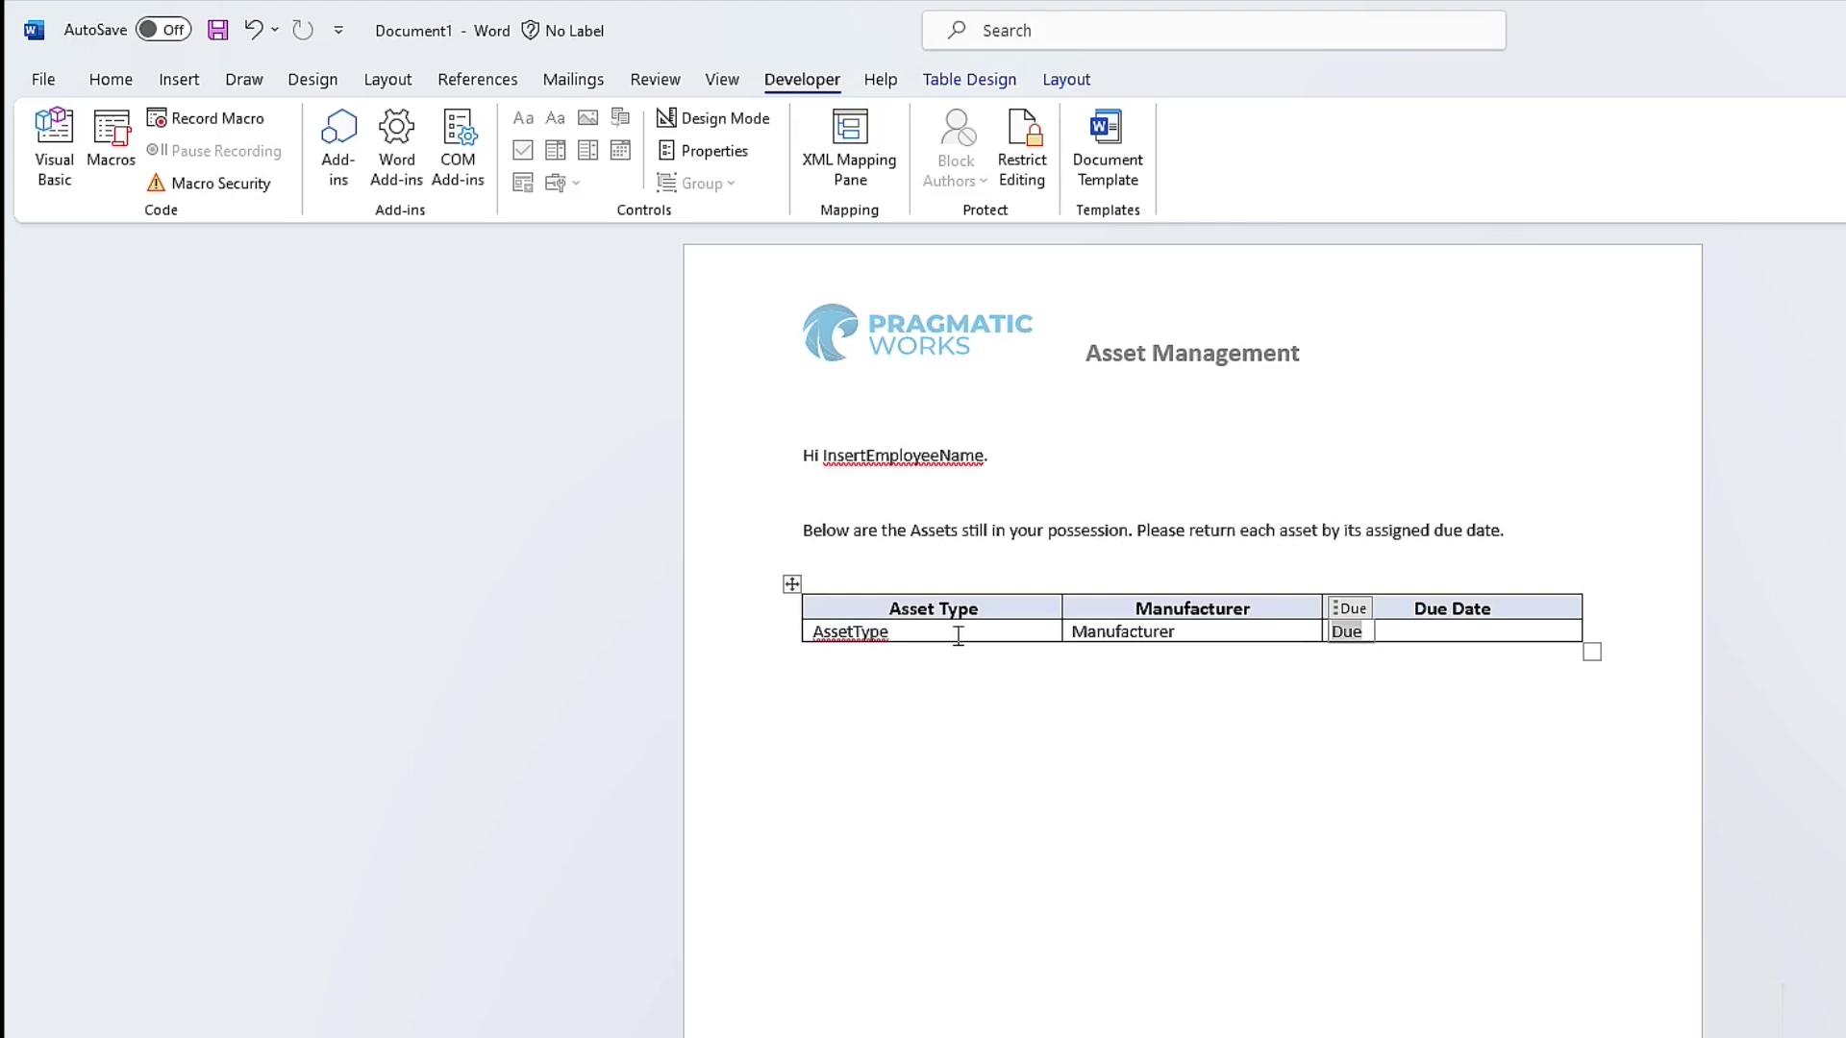
{"action": "double_click", "coordinate": [904, 638]}
{"action": "left_click_drag", "start_coordinate": [864, 631], "coordinate": [1376, 636]}
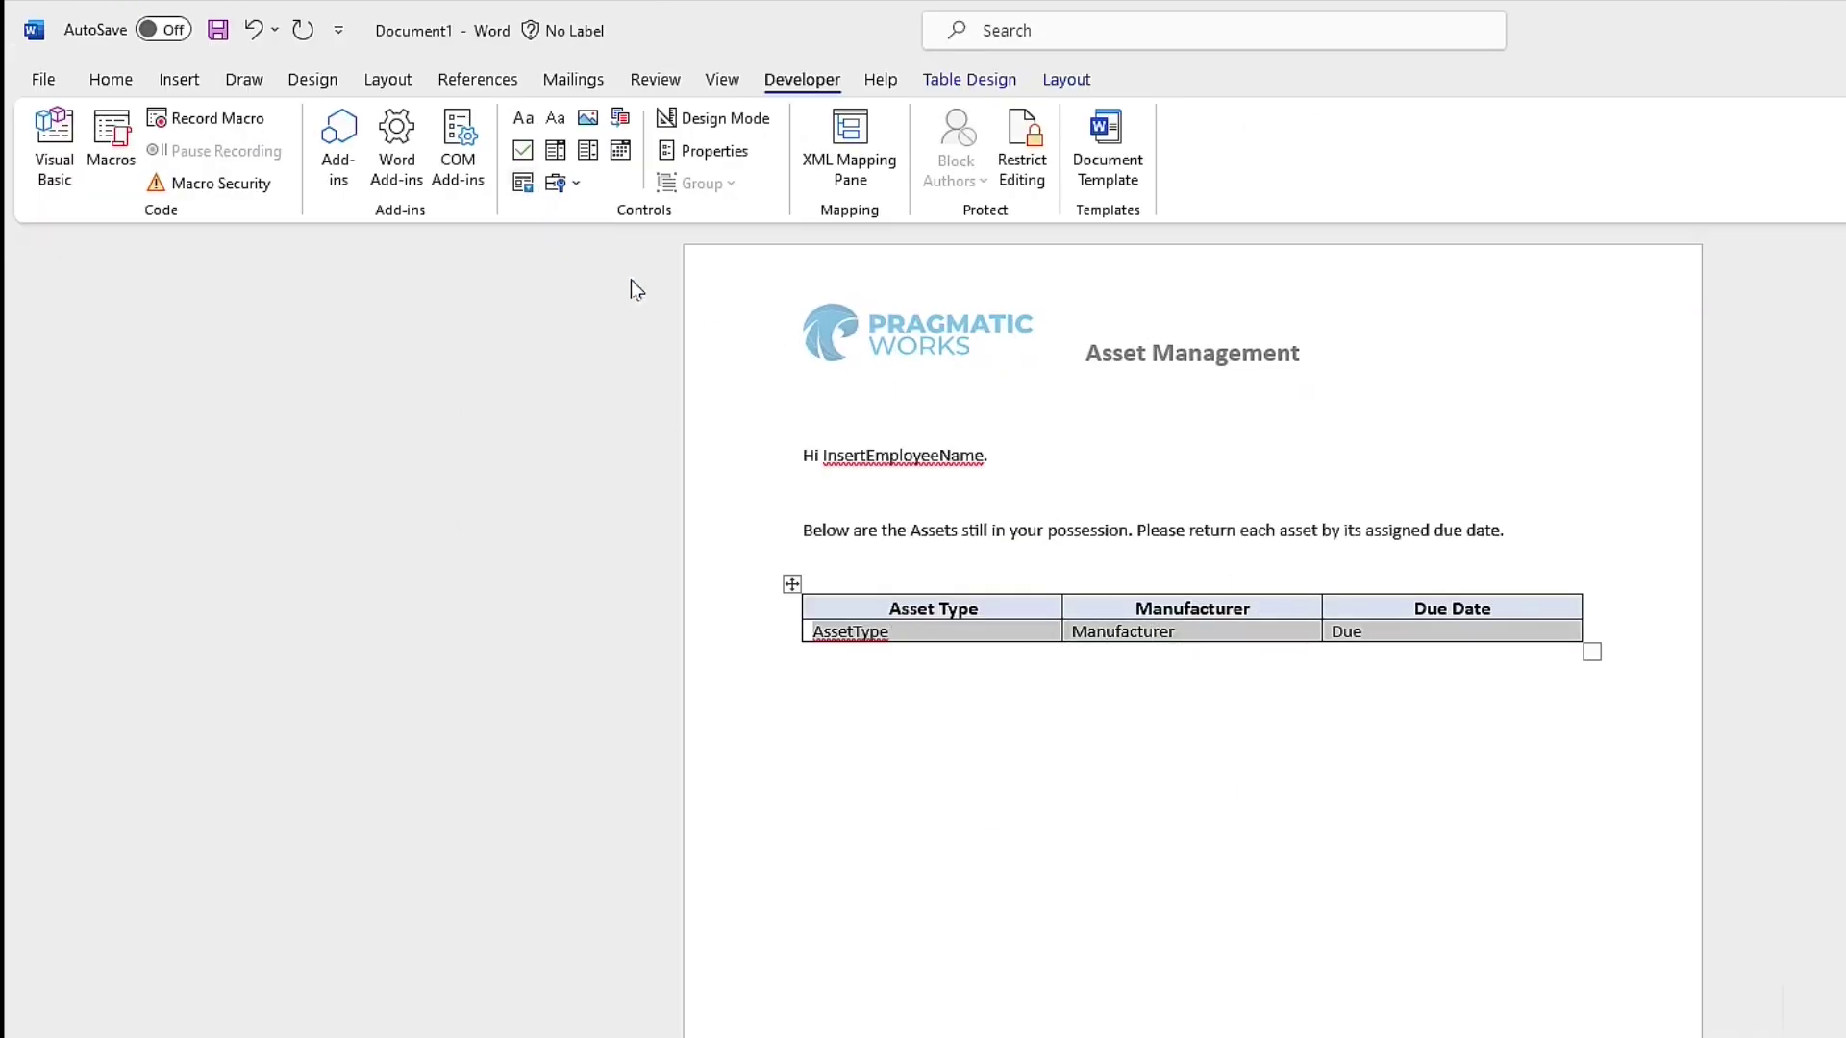
- Wrap the data row in a repeating section content control titled AssetItems
{"action": "left_click", "coordinate": [521, 191]}
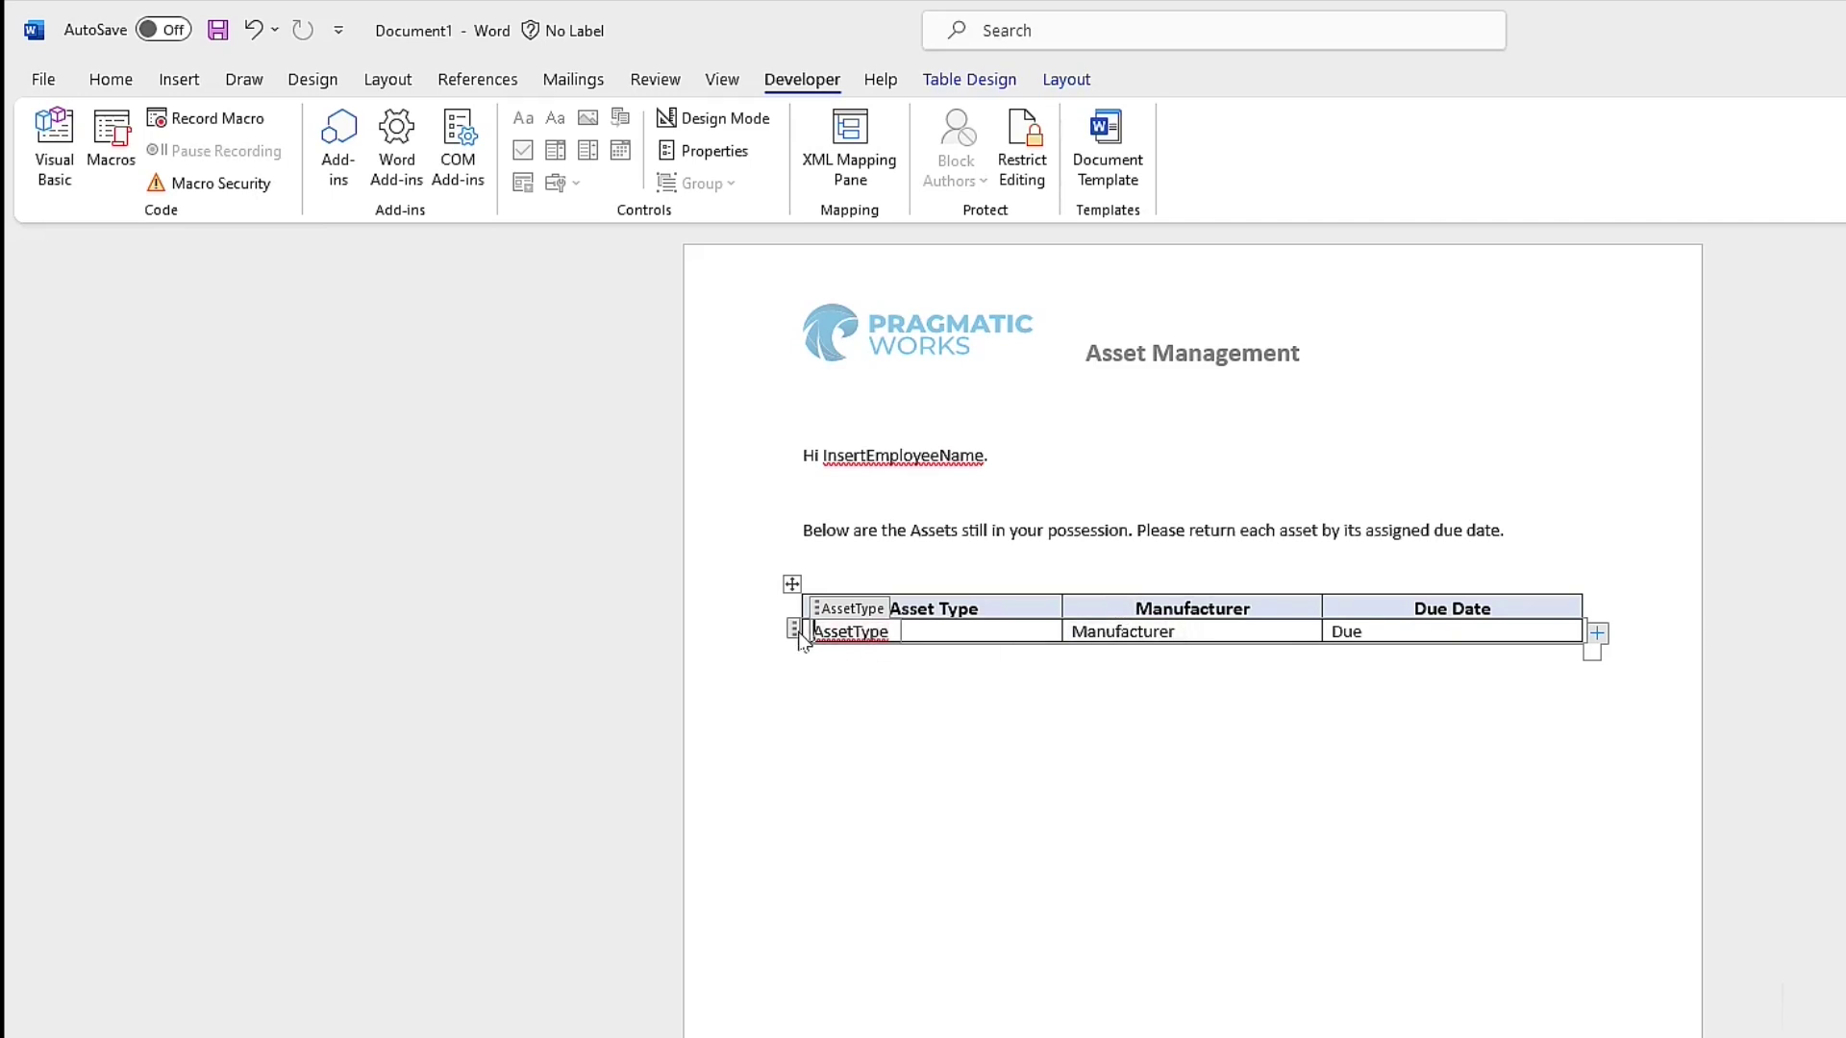
{"action": "left_click", "coordinate": [716, 152]}
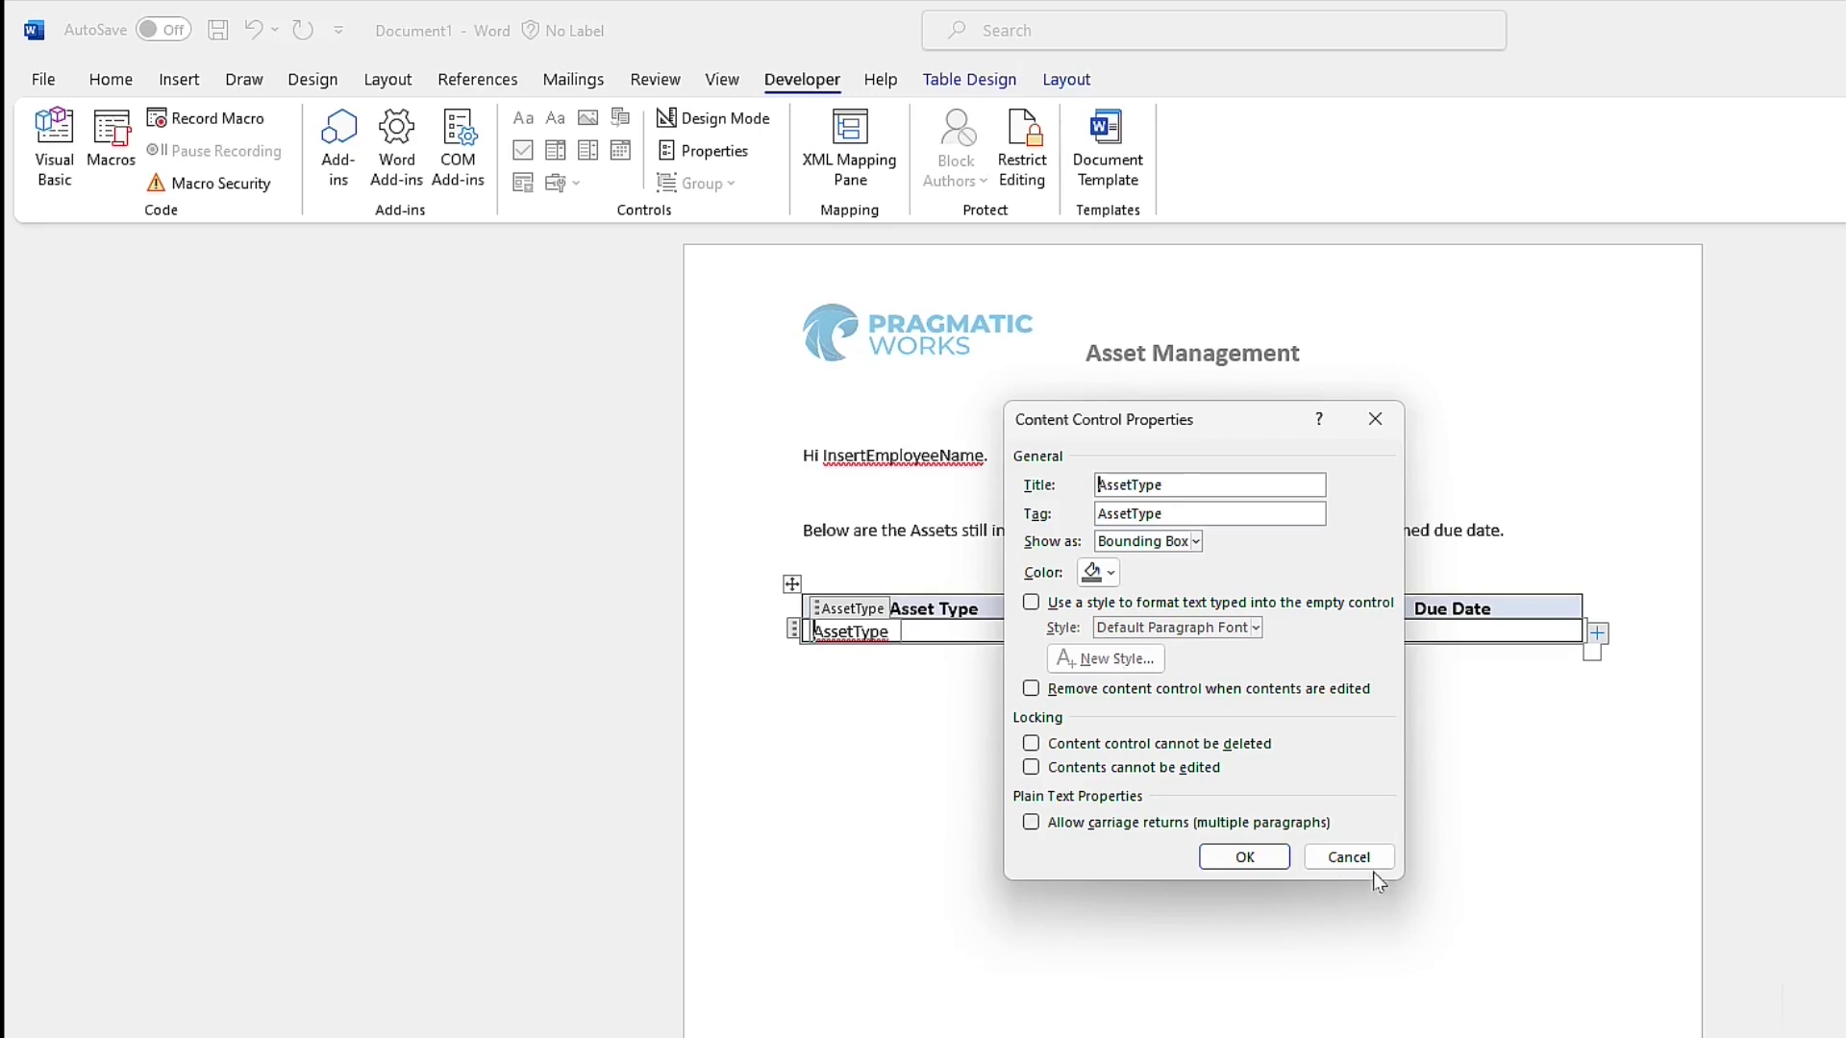
{"action": "left_click", "coordinate": [1365, 860]}
{"action": "left_click", "coordinate": [792, 631]}
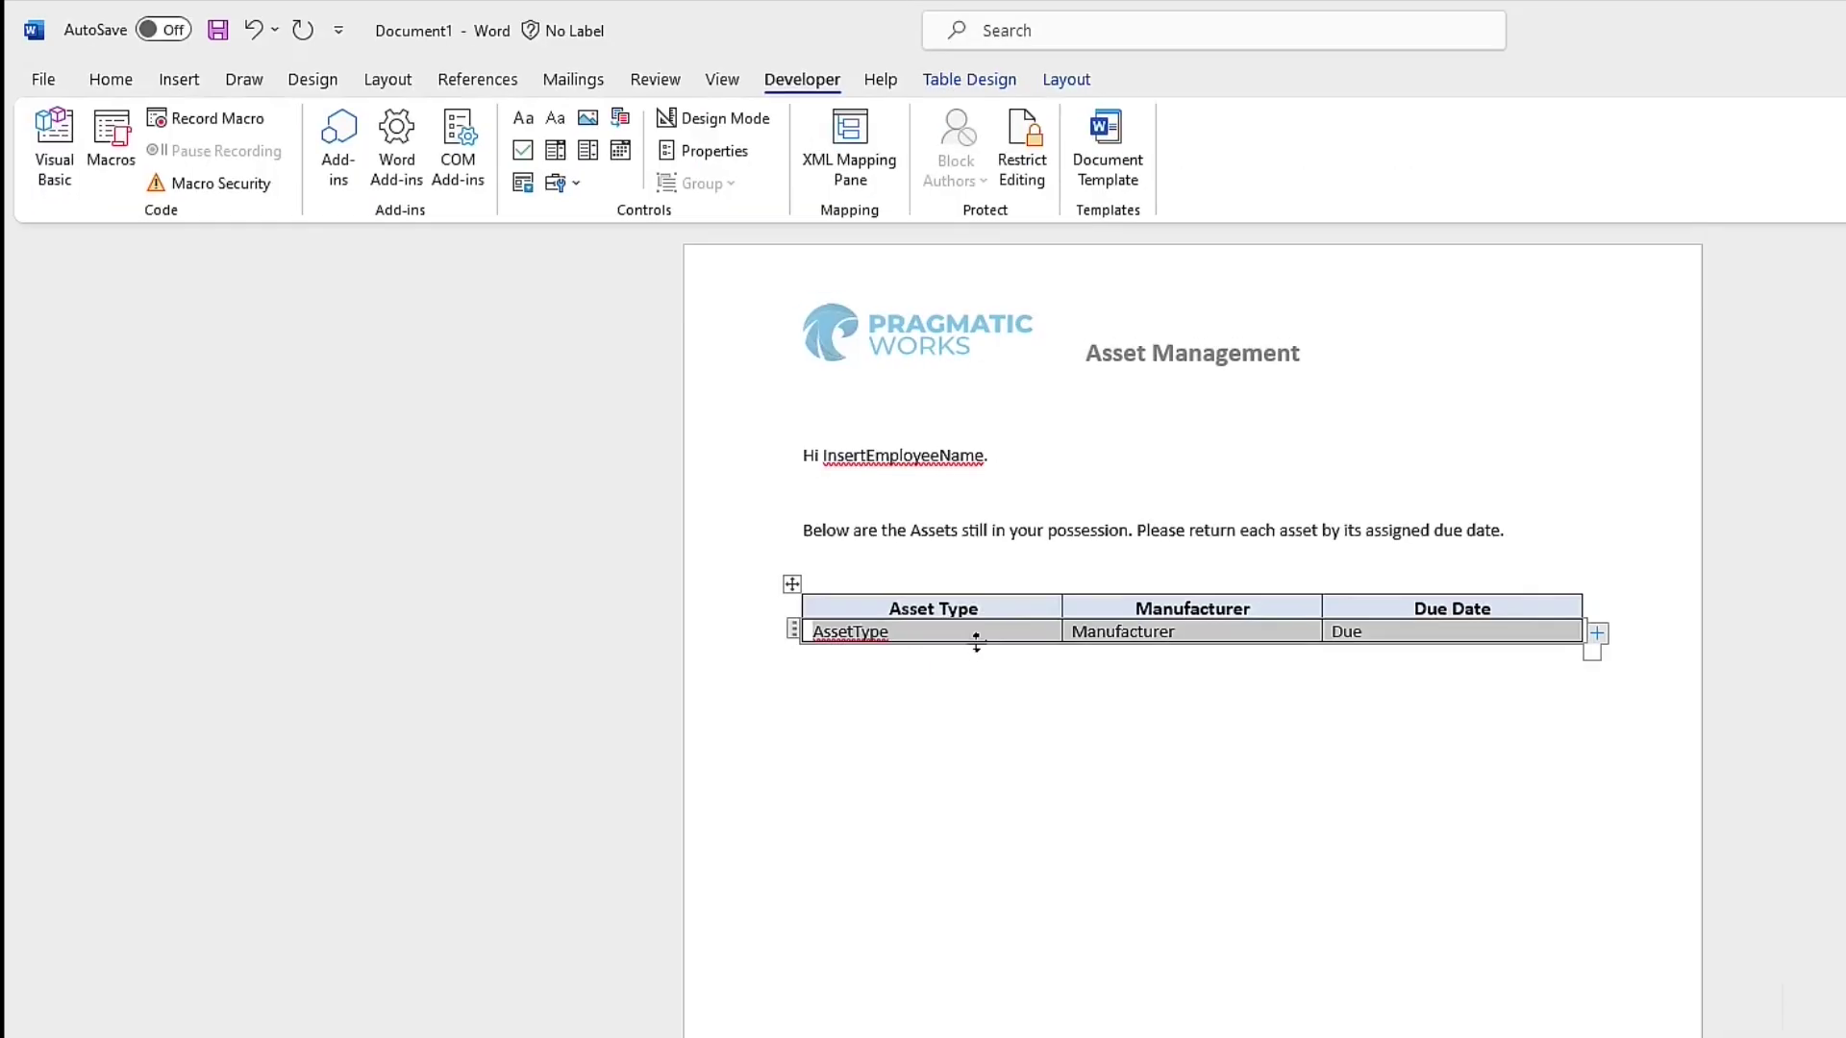
{"action": "left_click", "coordinate": [722, 152]}
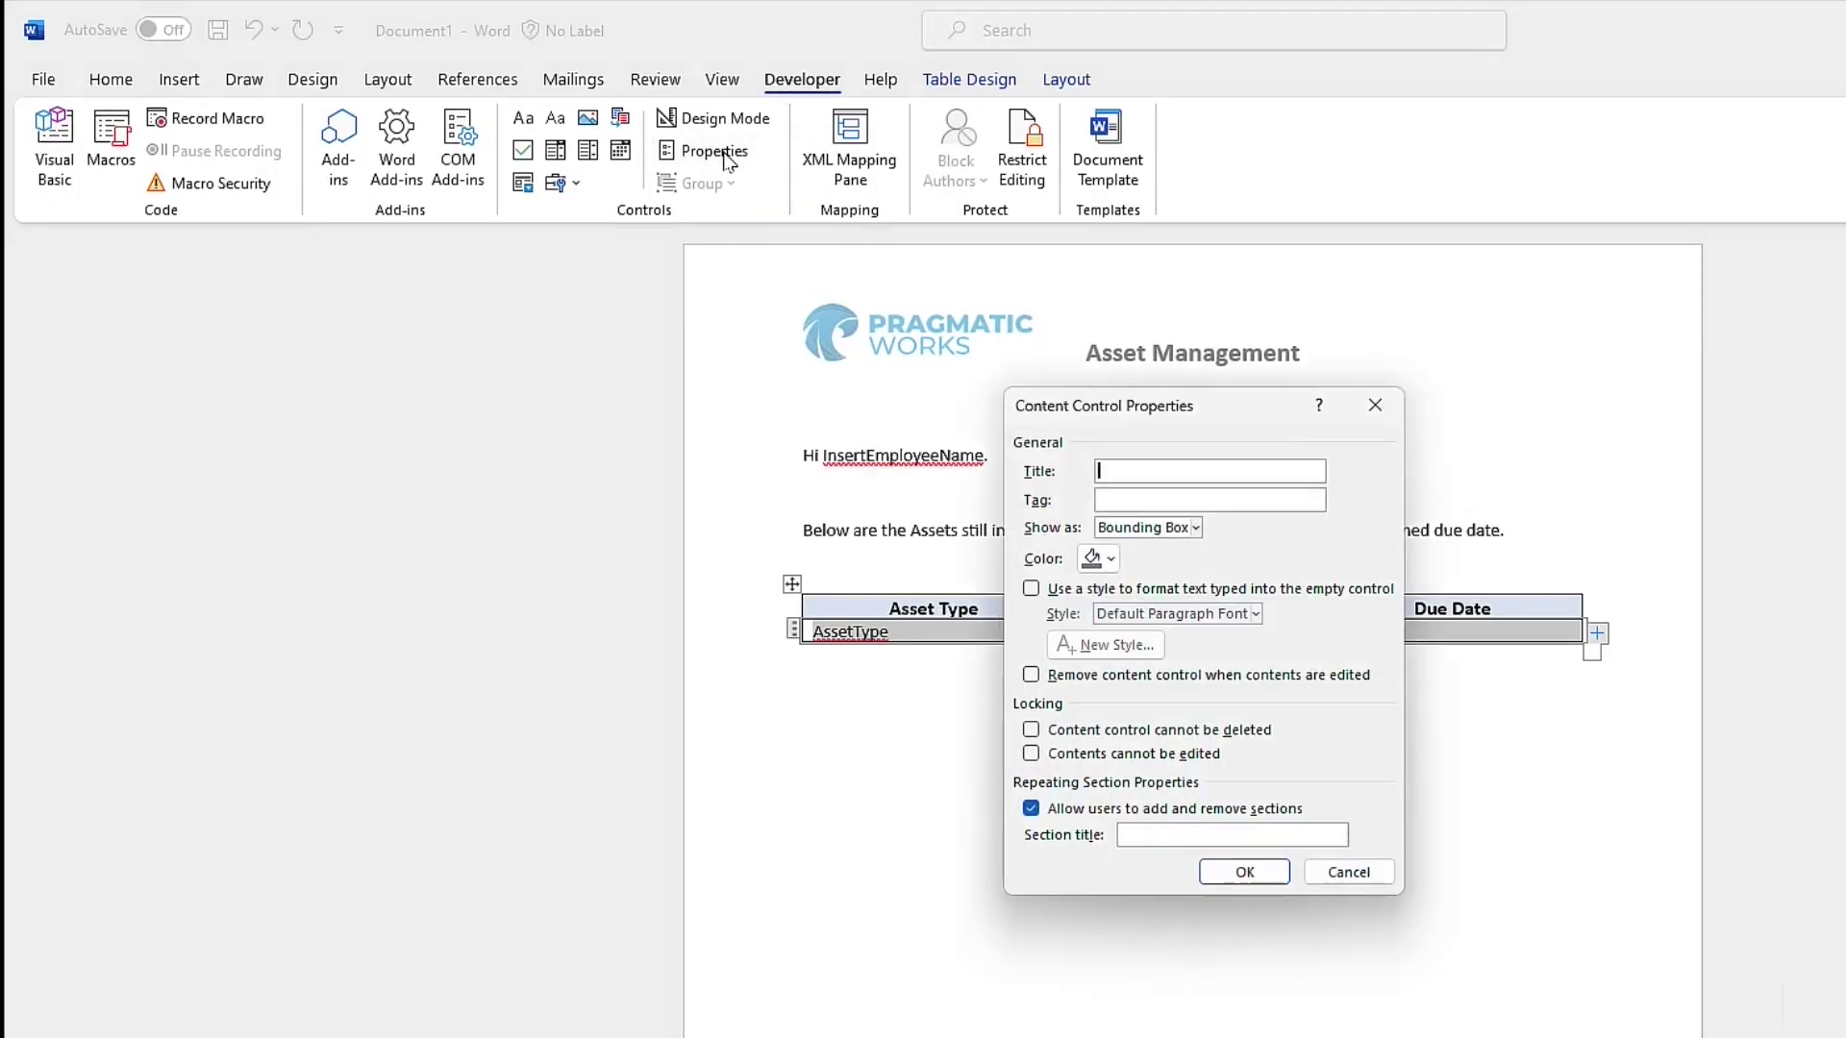
{"action": "type", "text": "AssetItems"}
{"action": "left_click", "coordinate": [1249, 877]}
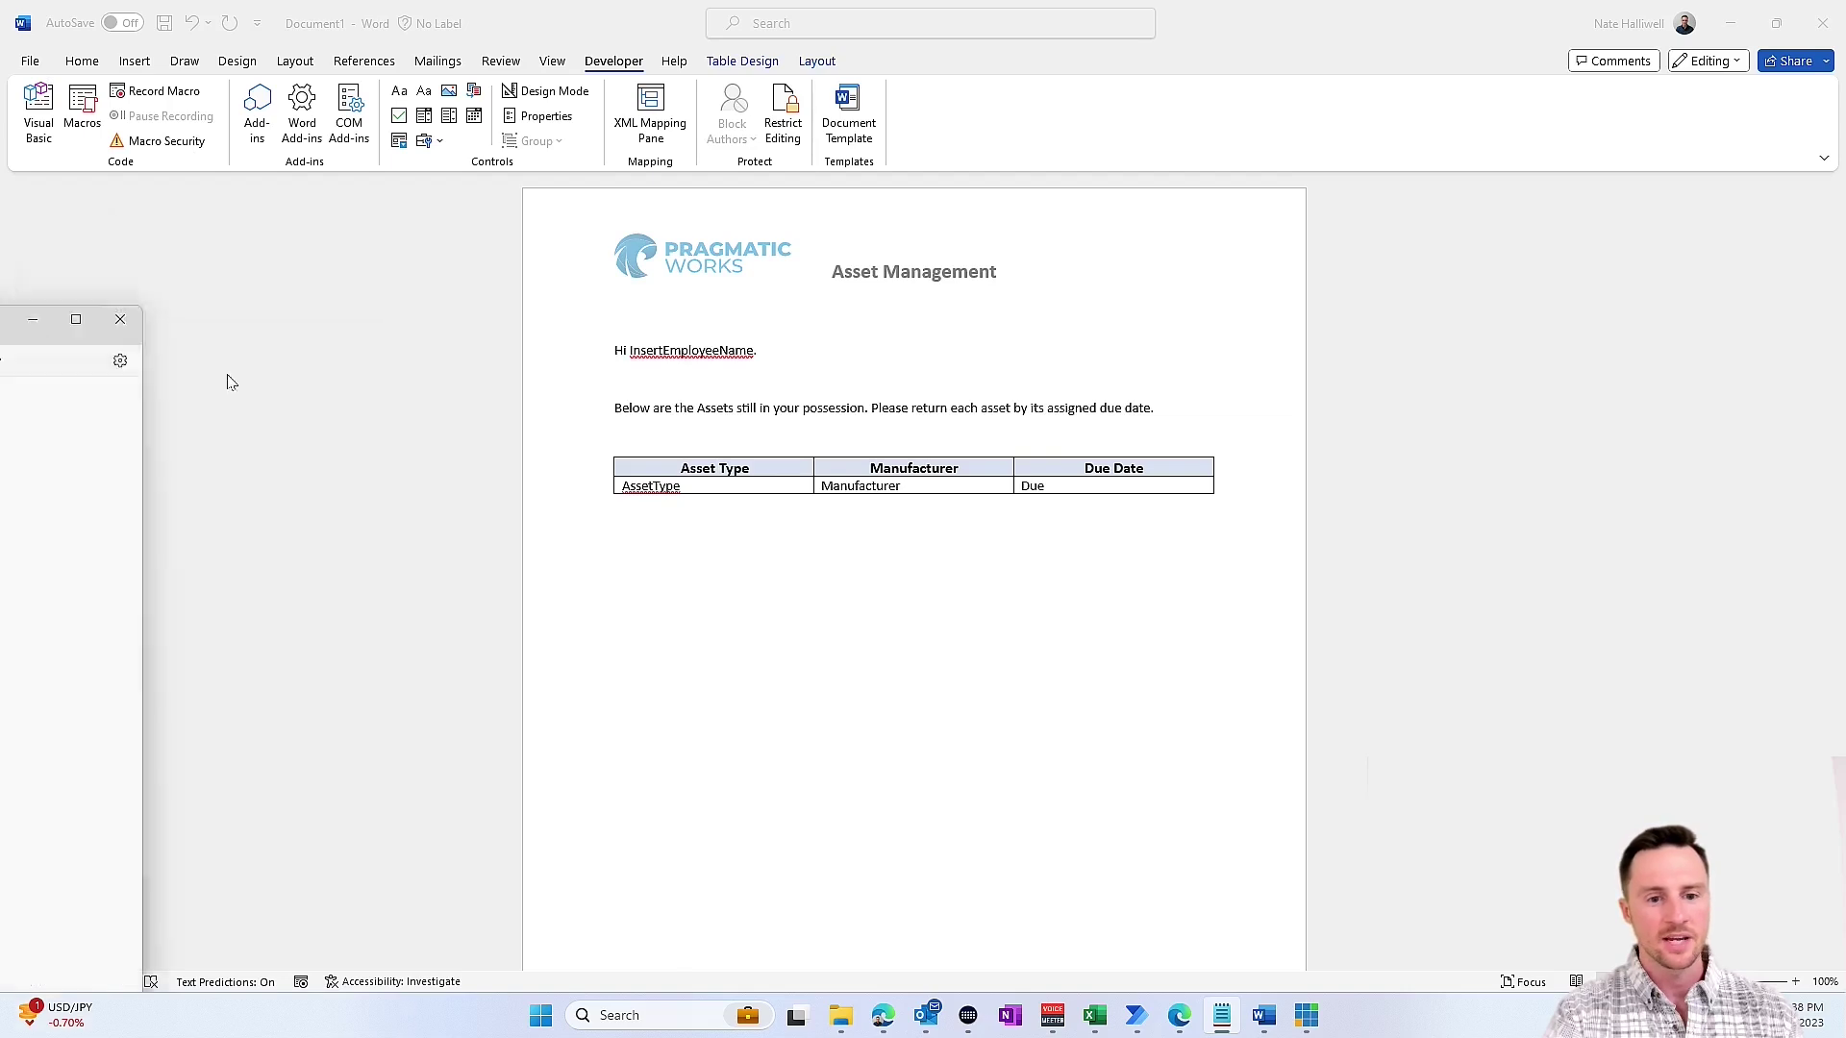
{"action": "left_click_drag", "start_coordinate": [1348, 400], "coordinate": [1593, 243]}
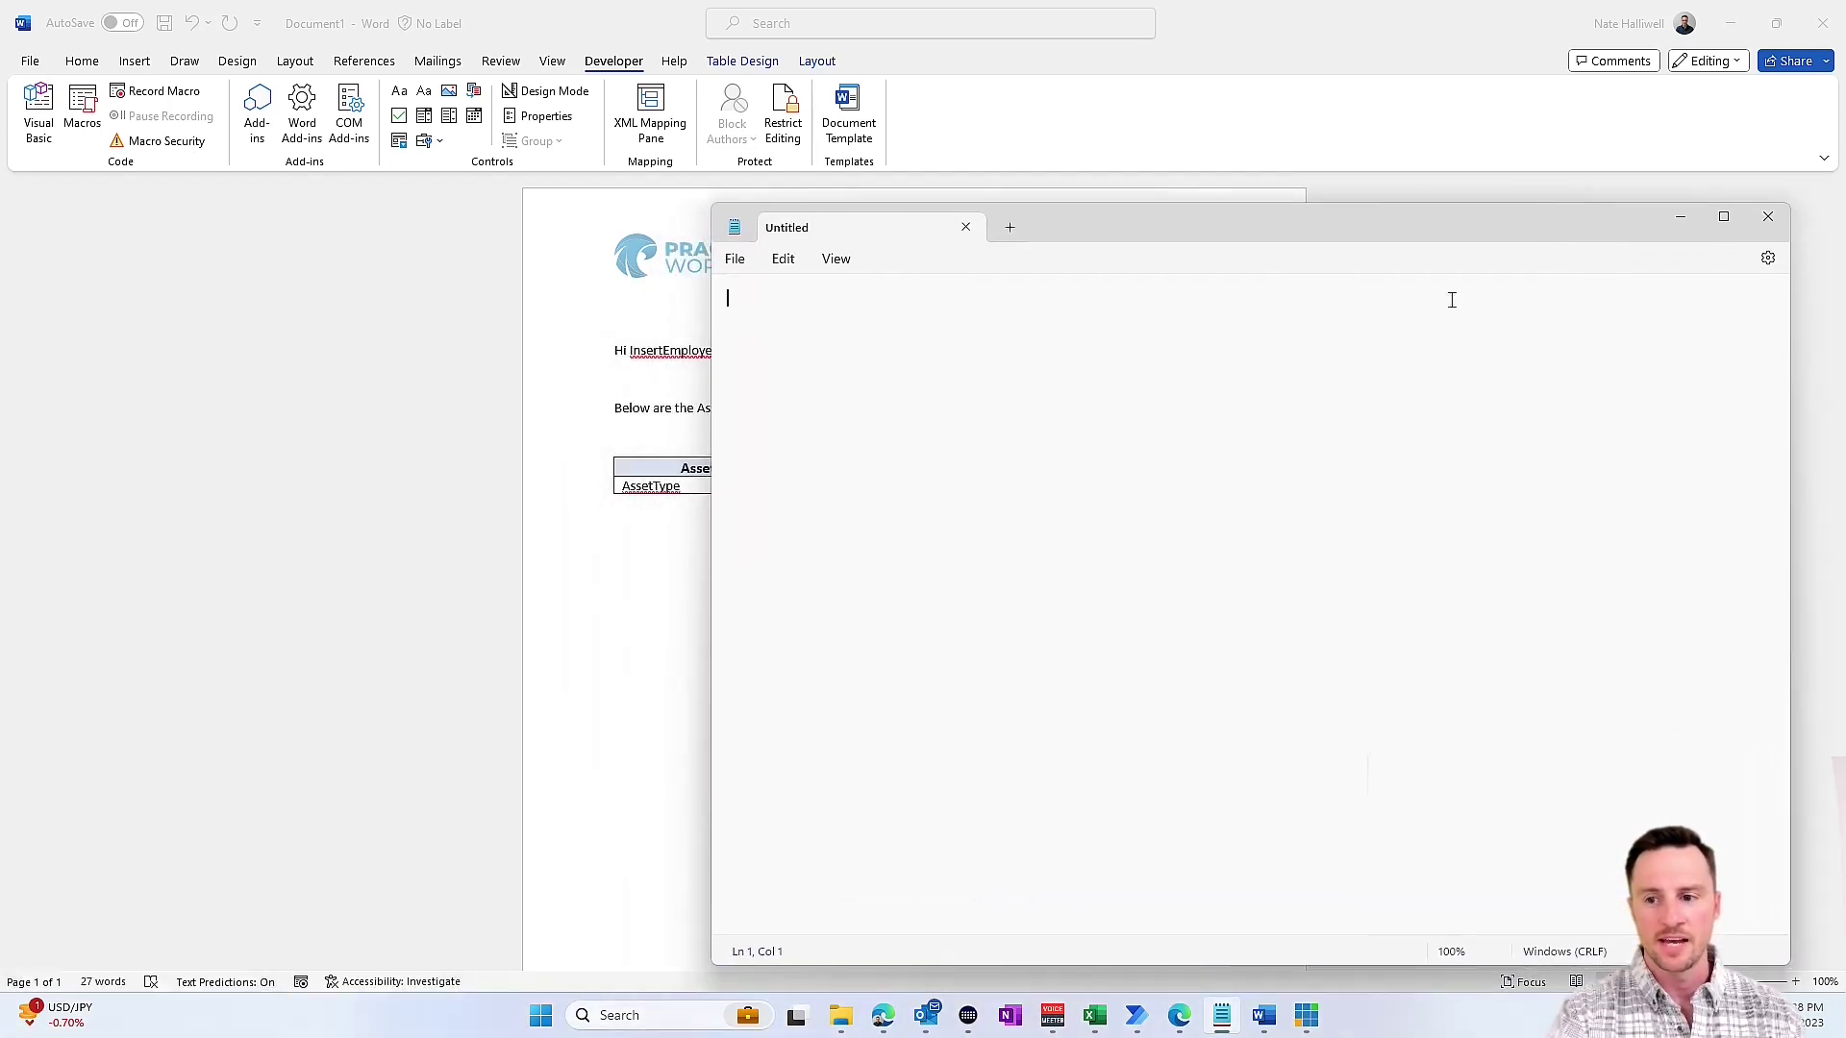
- Narrow Notepad to reveal the Word table and check the AssetType, Manufacturer and Due control titles
{"action": "left_click_drag", "start_coordinate": [709, 410], "coordinate": [1153, 411]}
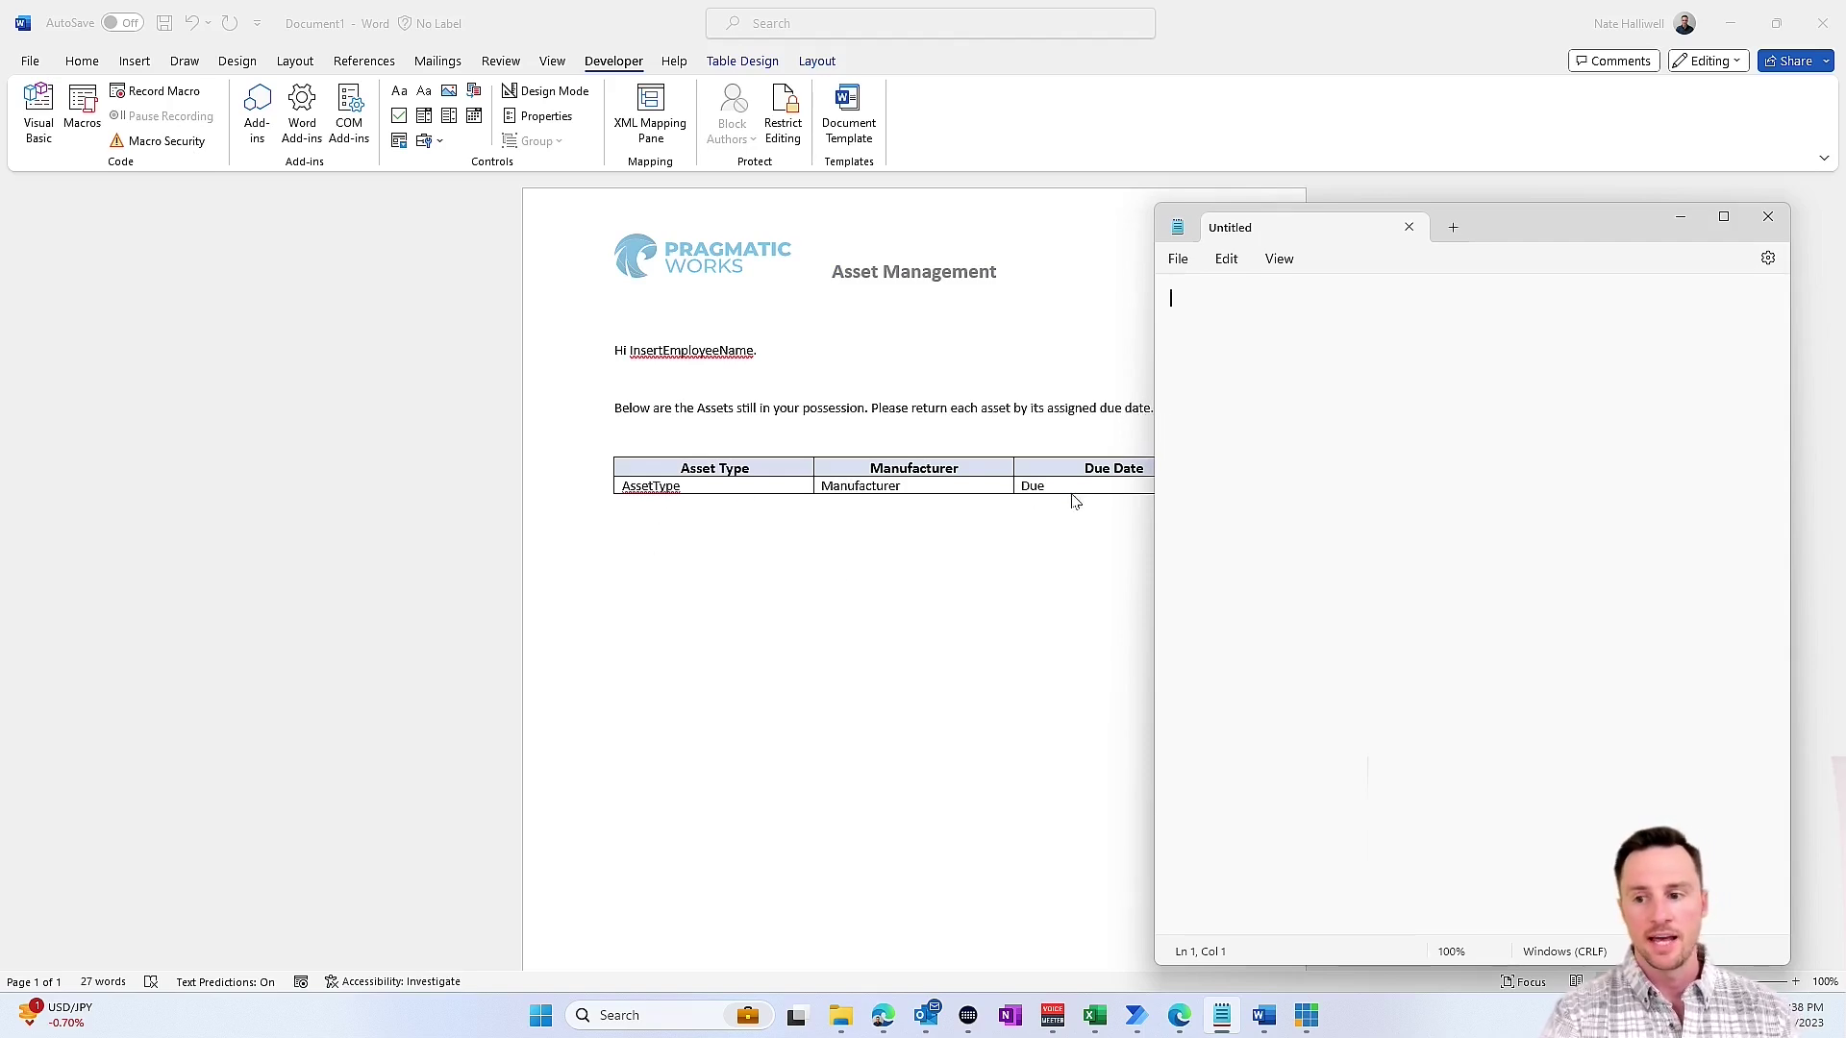
{"action": "left_click", "coordinate": [687, 491]}
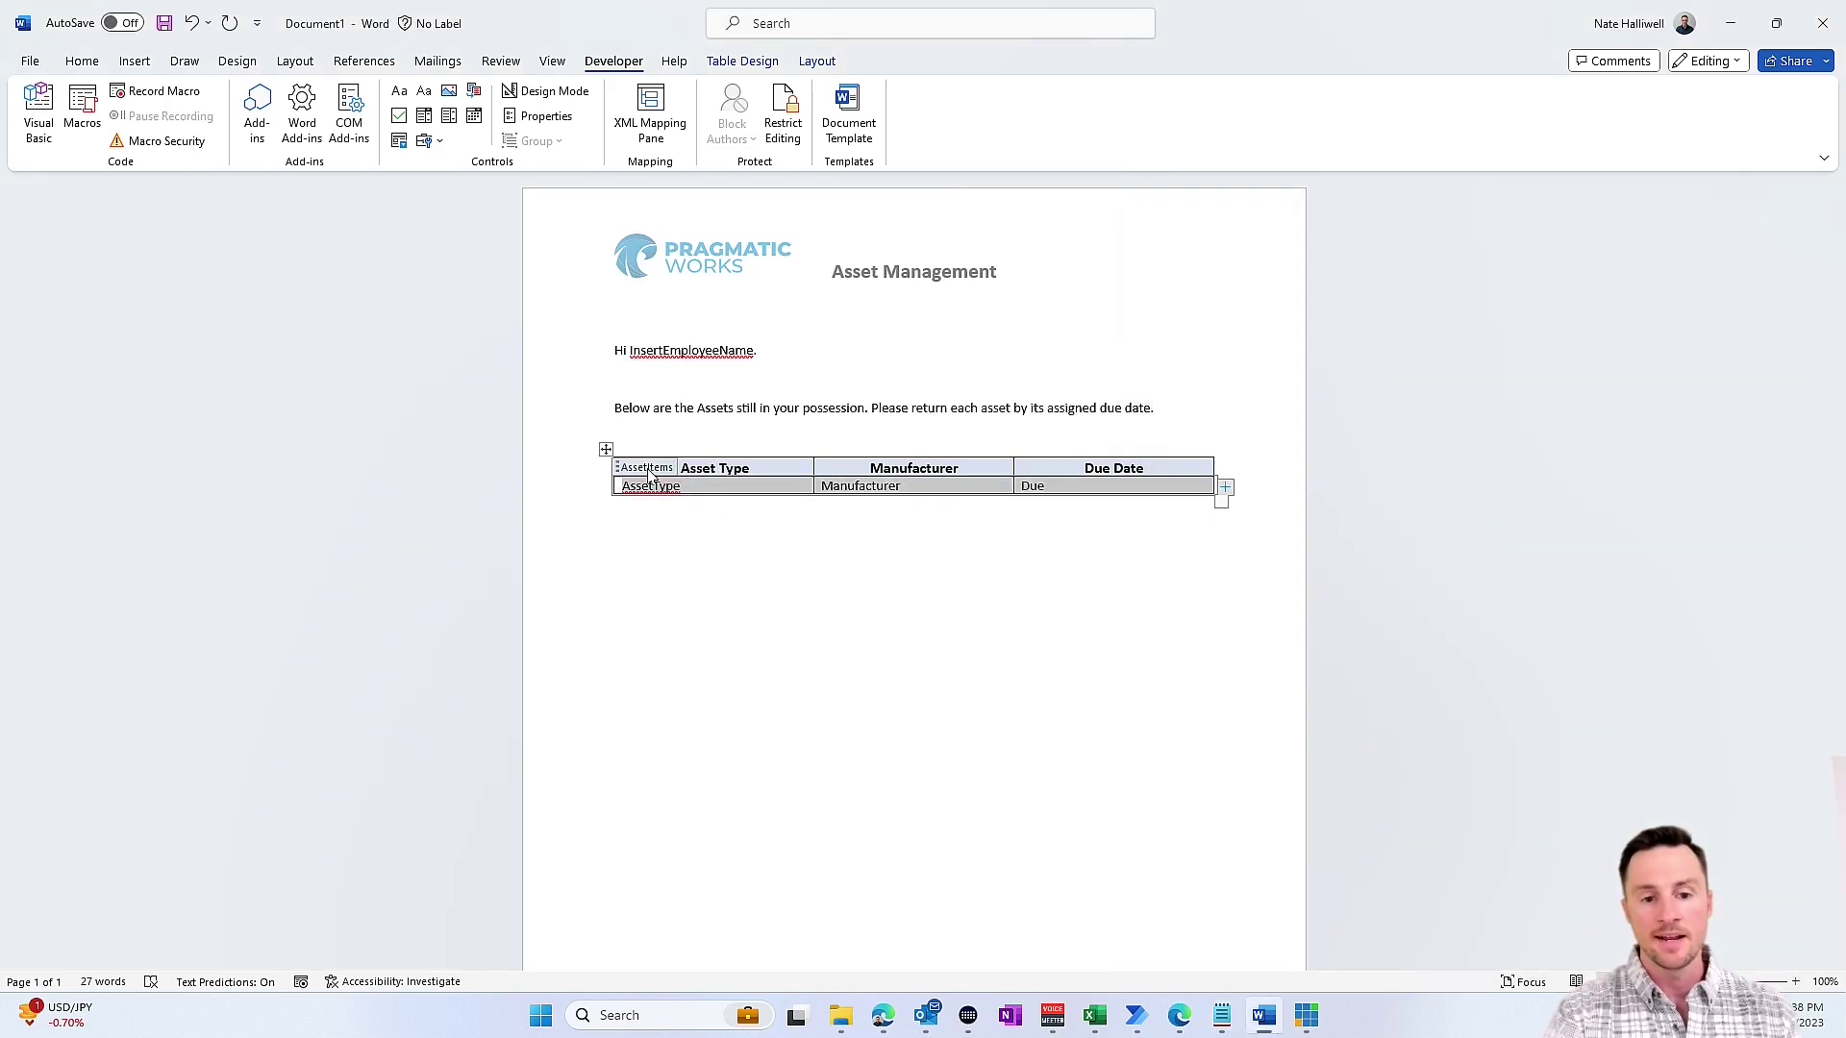
{"action": "left_click", "coordinate": [842, 487]}
{"action": "left_click", "coordinate": [1033, 485]}
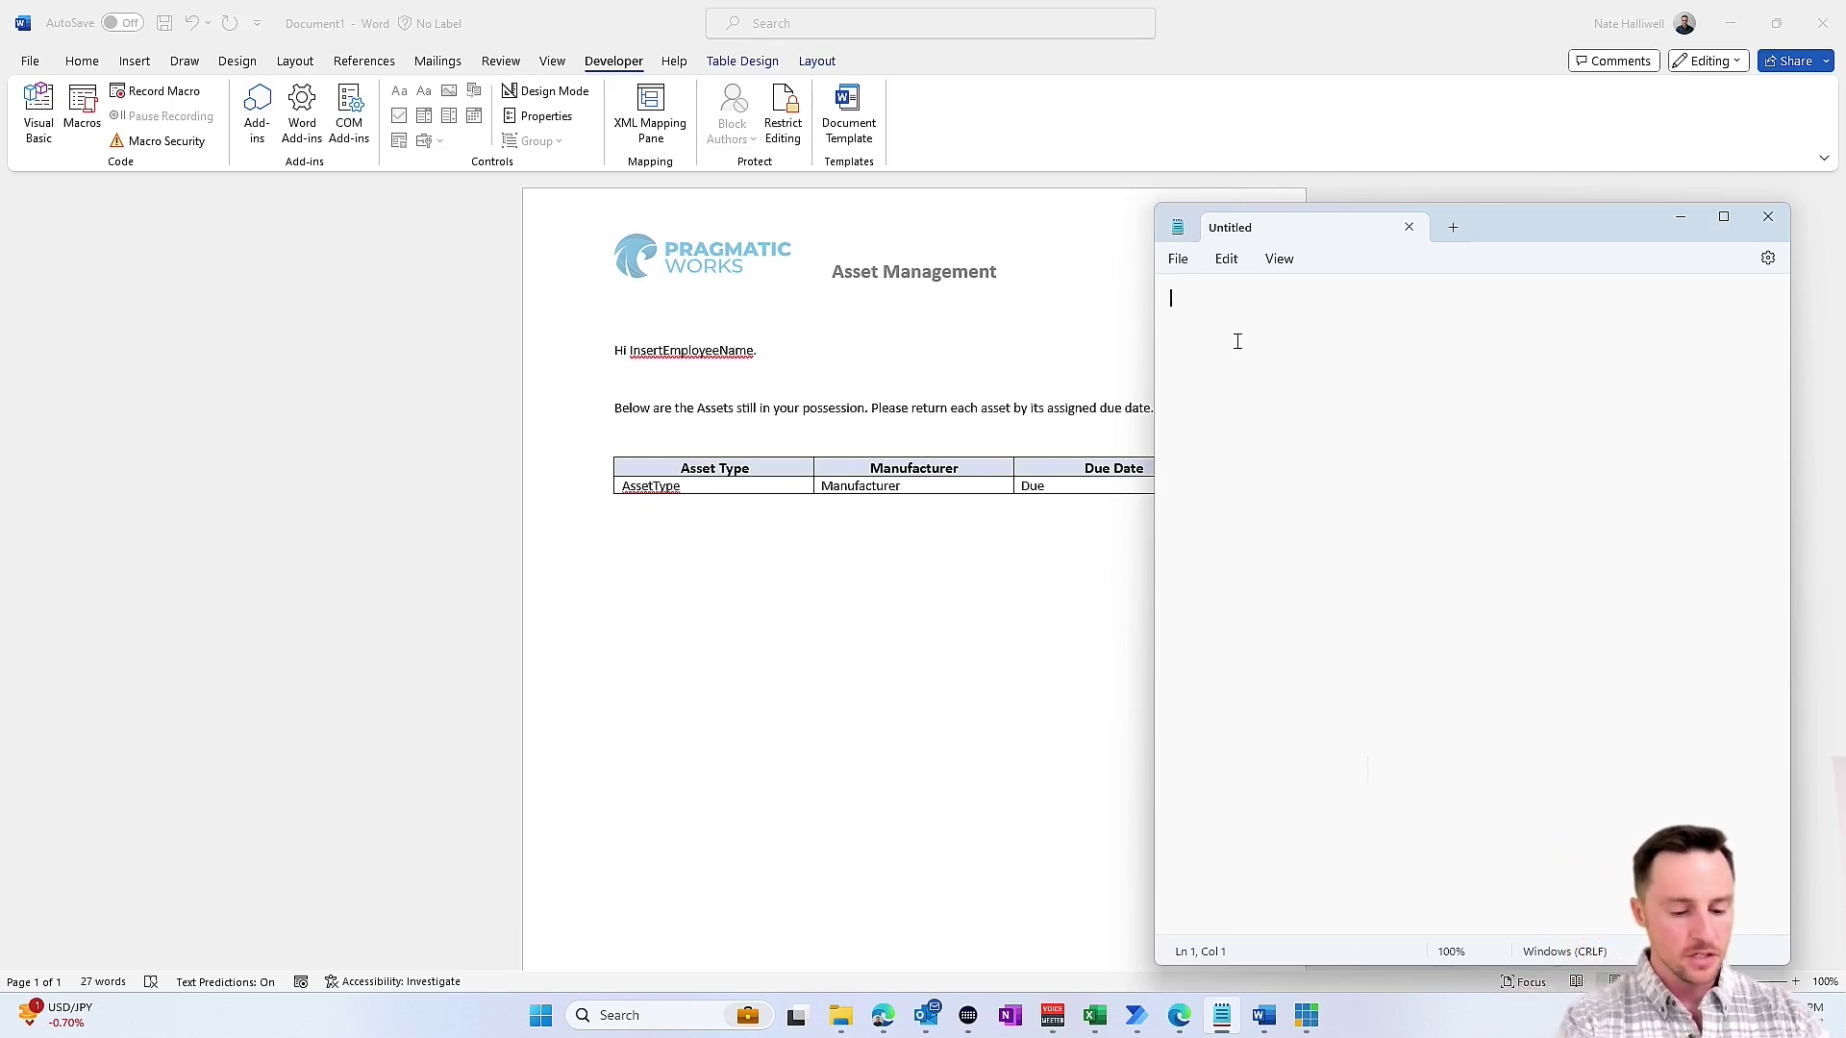
- Type the lines "AssetType", "Manufacturer" and "Due", each set to dynamiccontent
{"action": "type", "text": "\""}
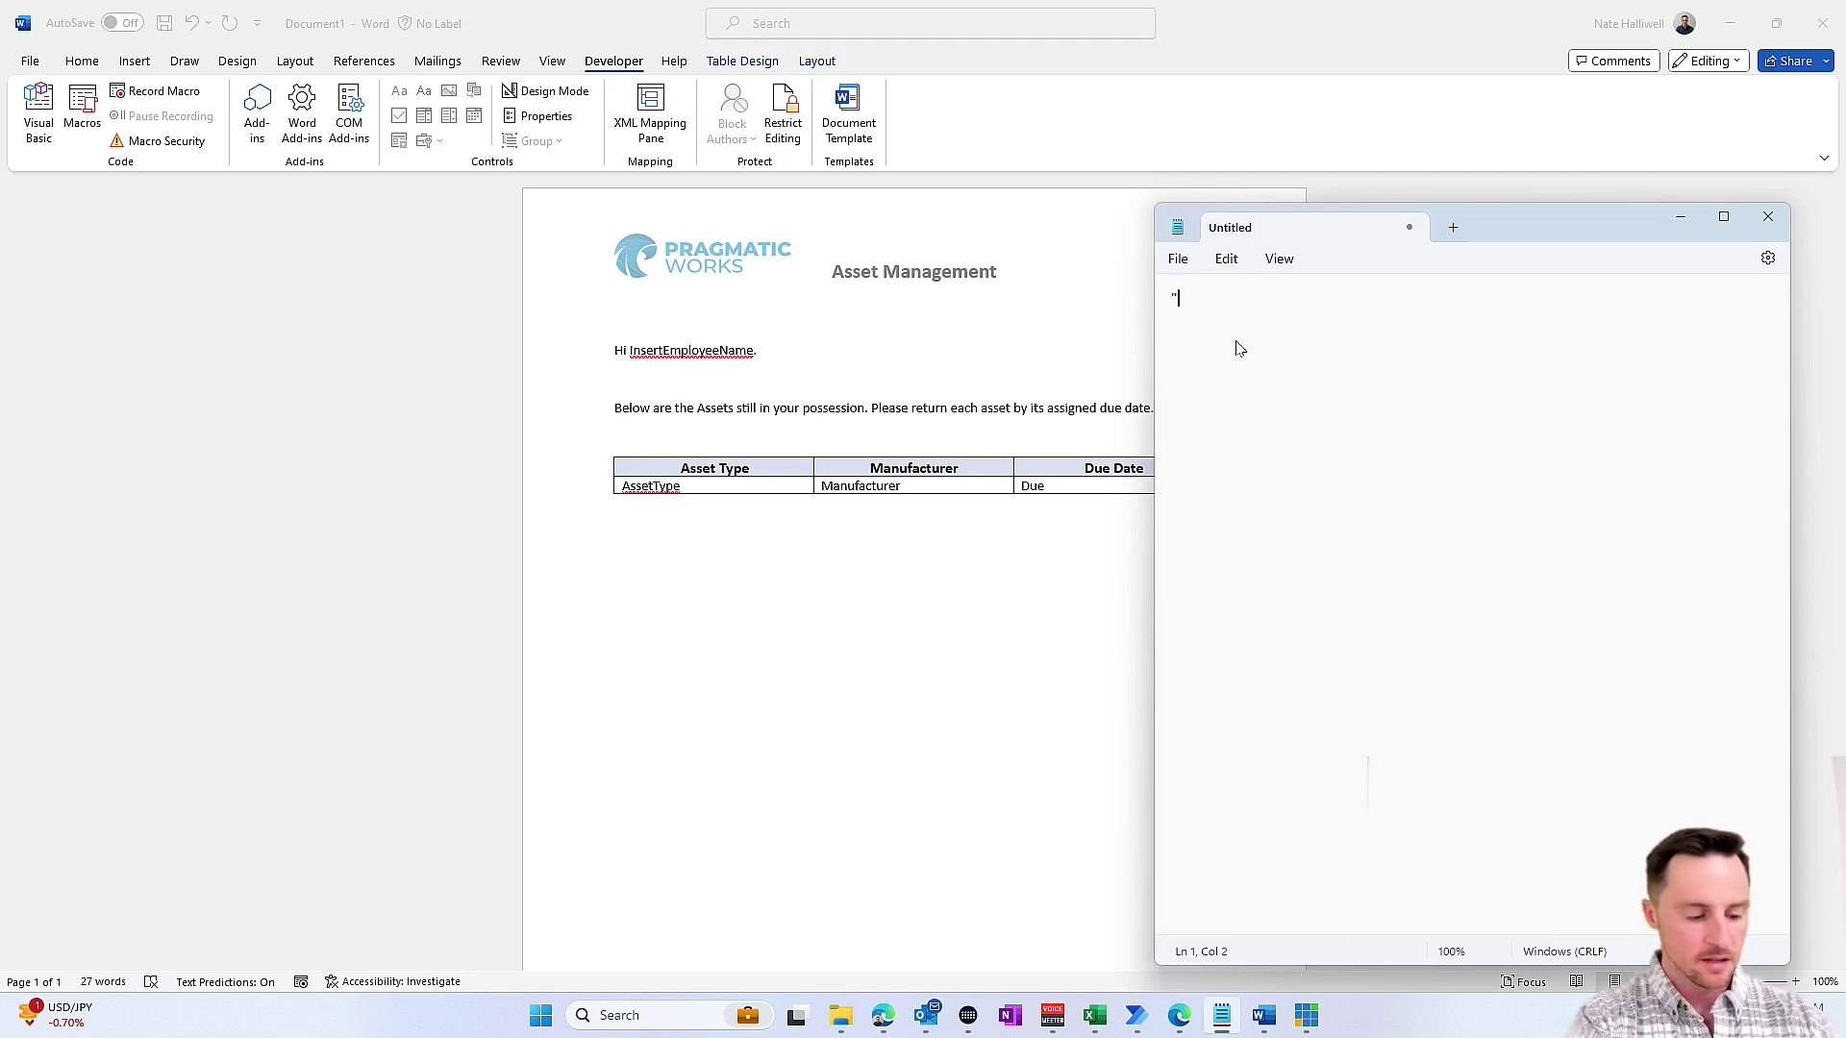
{"action": "type", "text": "Asset"}
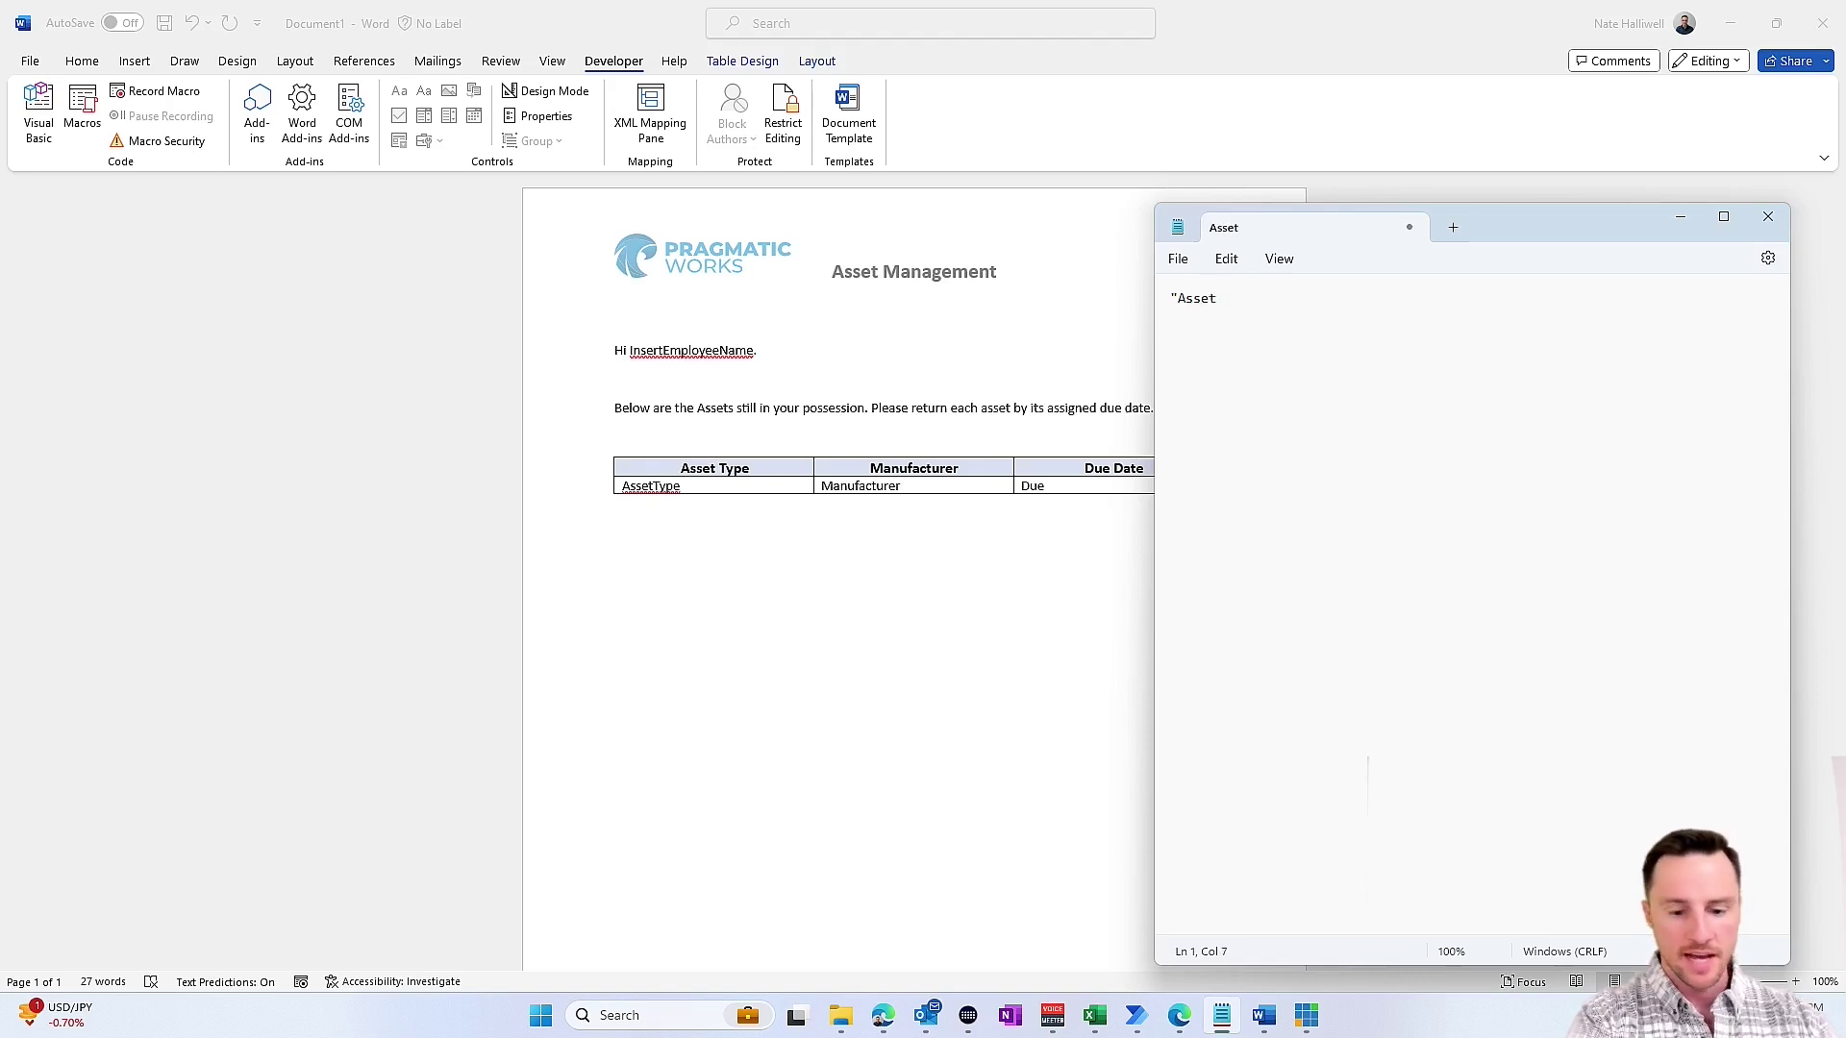
{"action": "type", "text": "Type\":"}
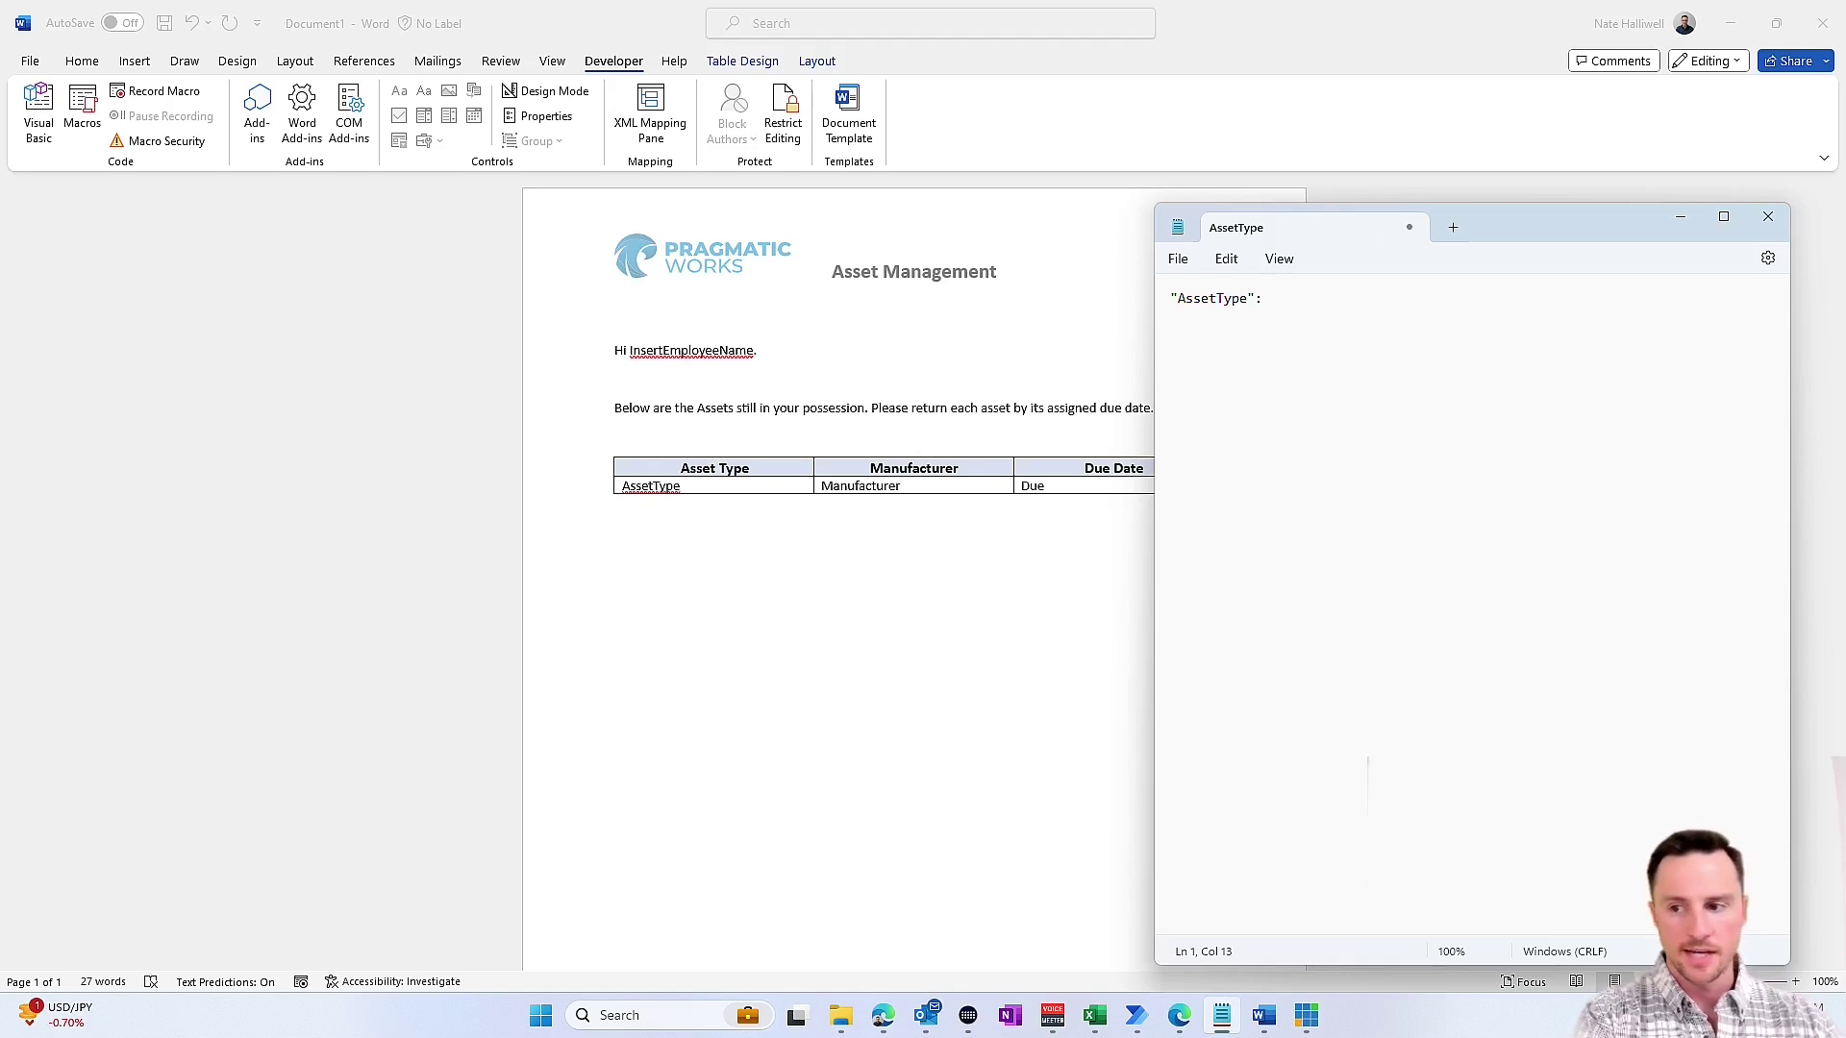
{"action": "type", "text": "dynamiccontent"}
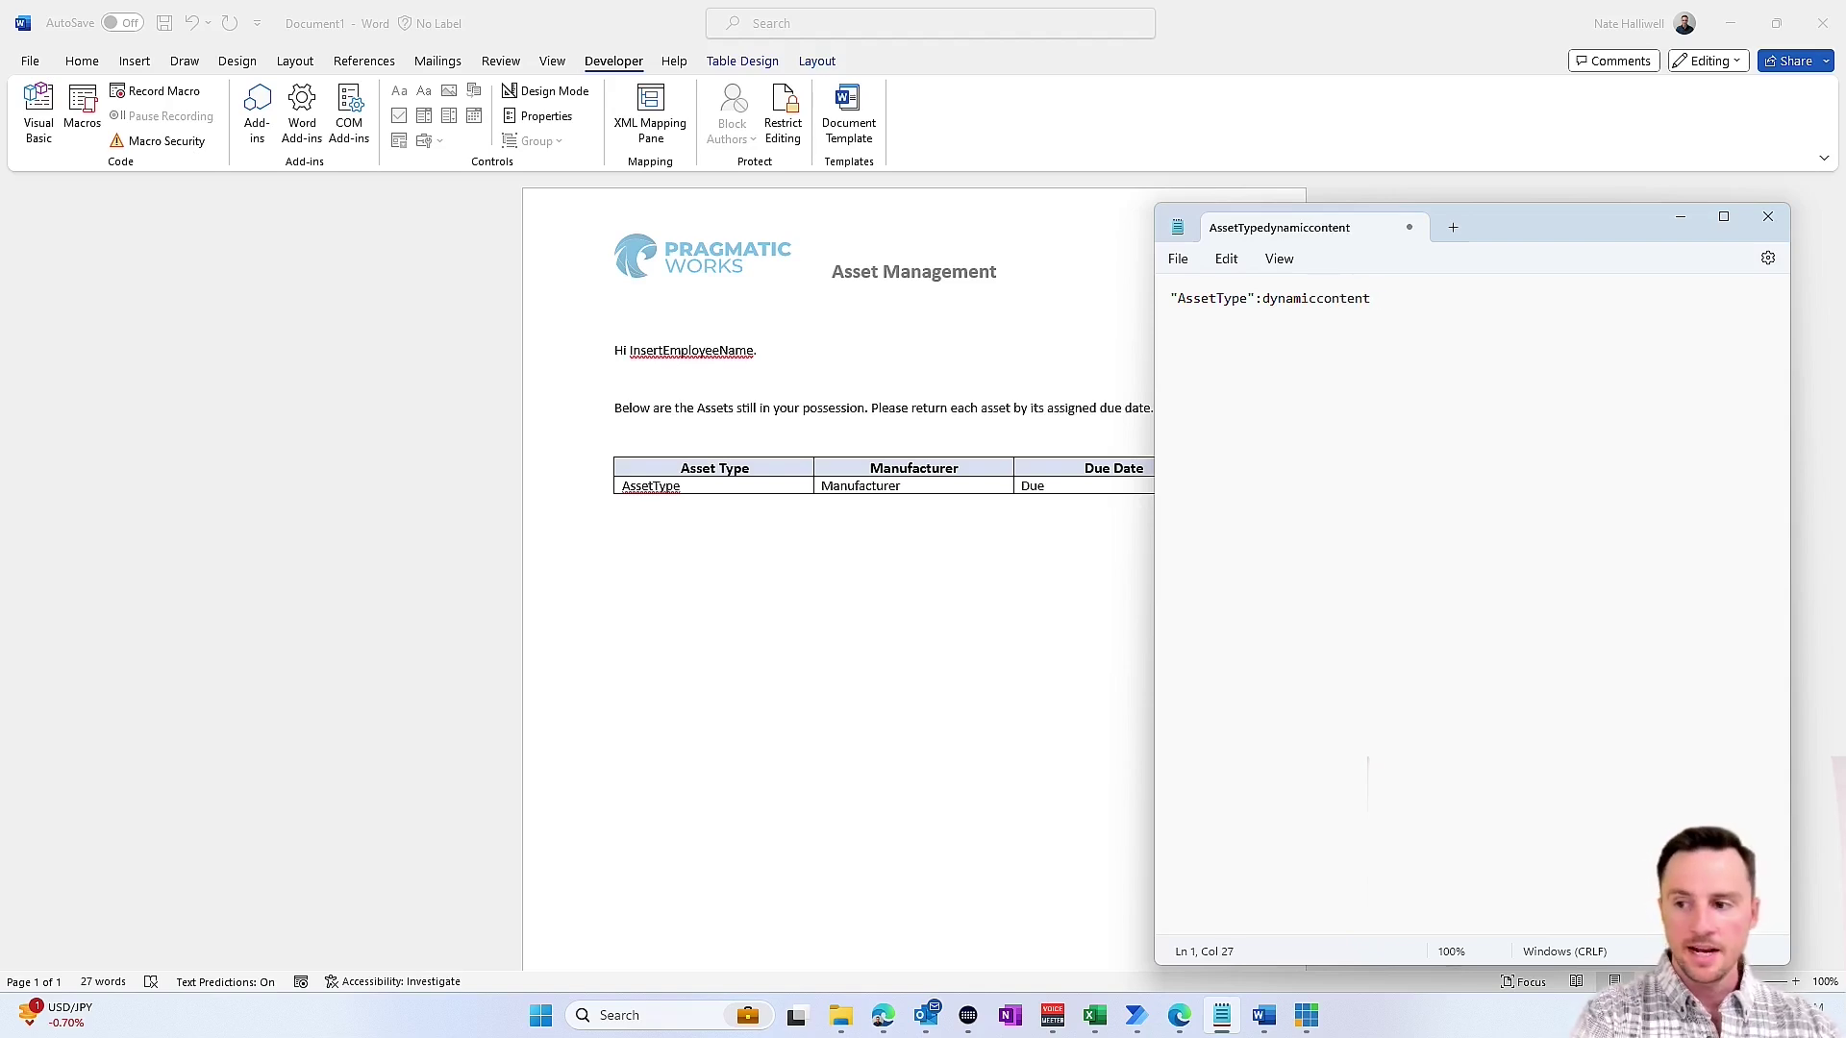
{"action": "type", "text": ","}
{"action": "key", "text": "Return"}
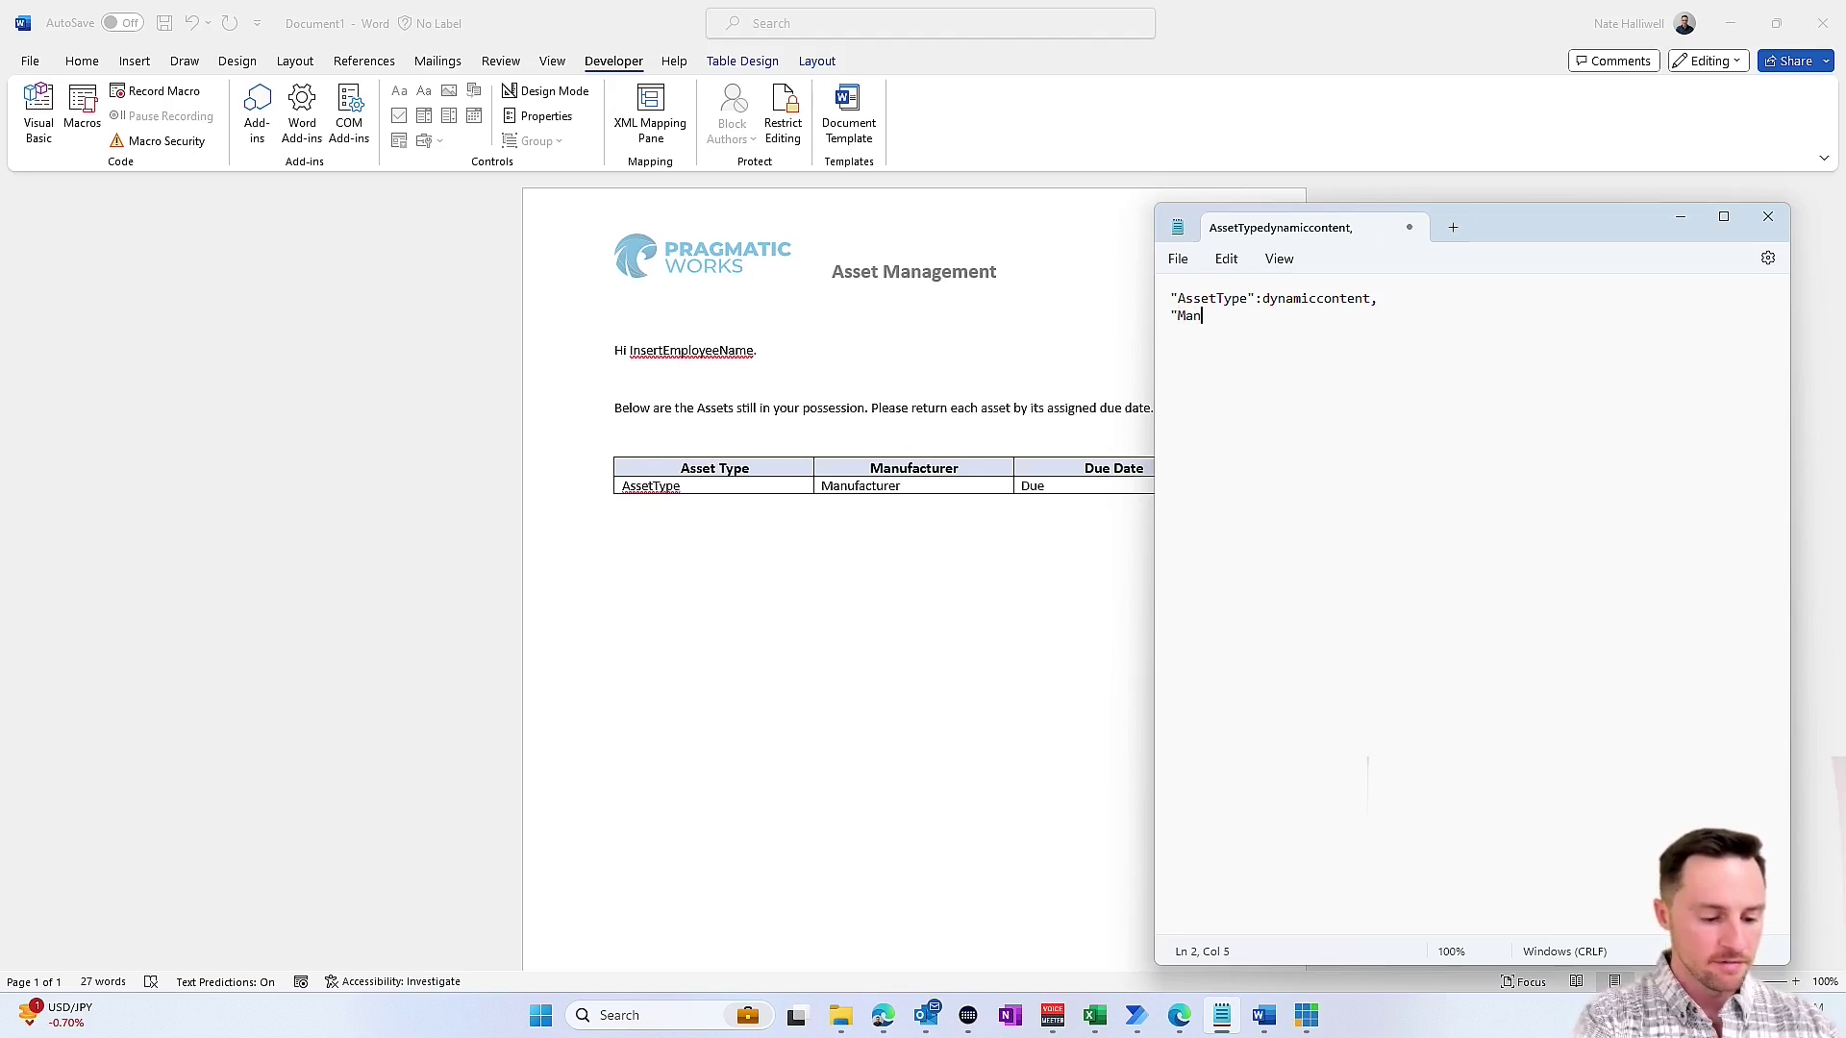
{"action": "type", "text": "\"Manufacturer\":dynamiccontent,"}
{"action": "key", "text": "Return"}
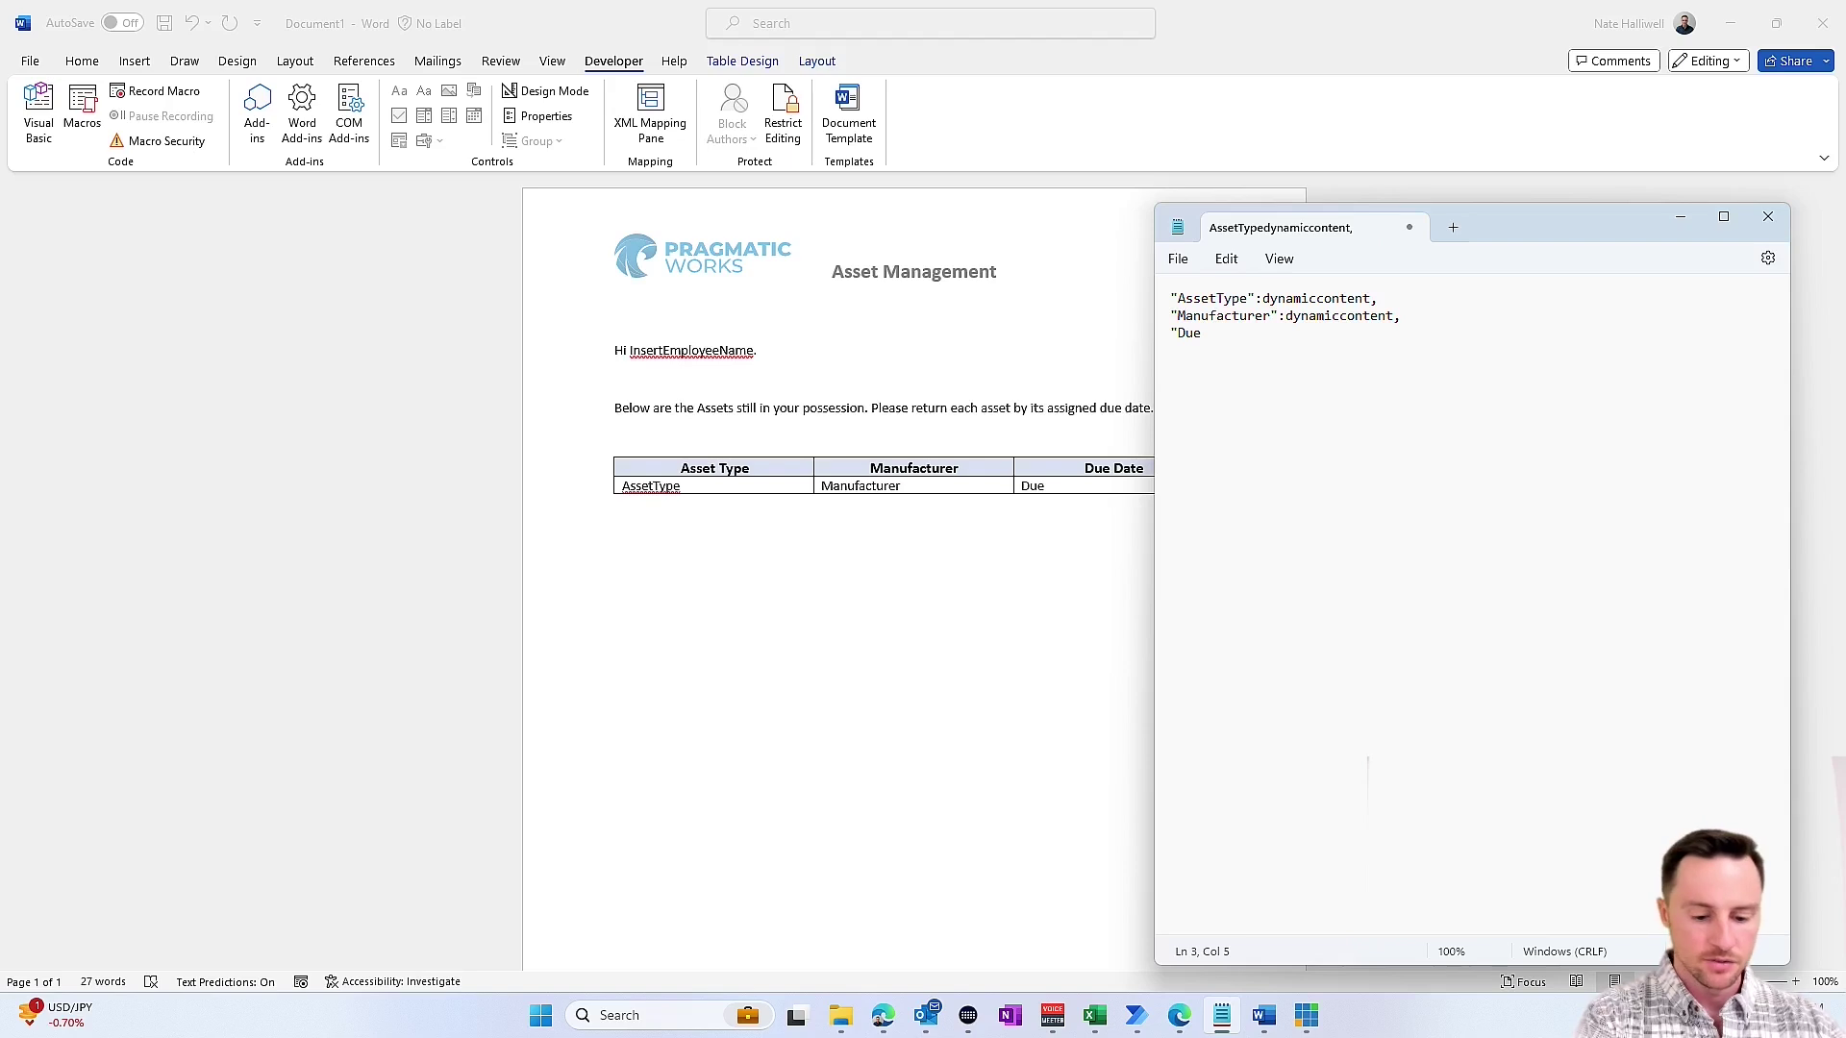
{"action": "type", "text": "\"Due\":"}
{"action": "type", "text": "dynamiccontent"}
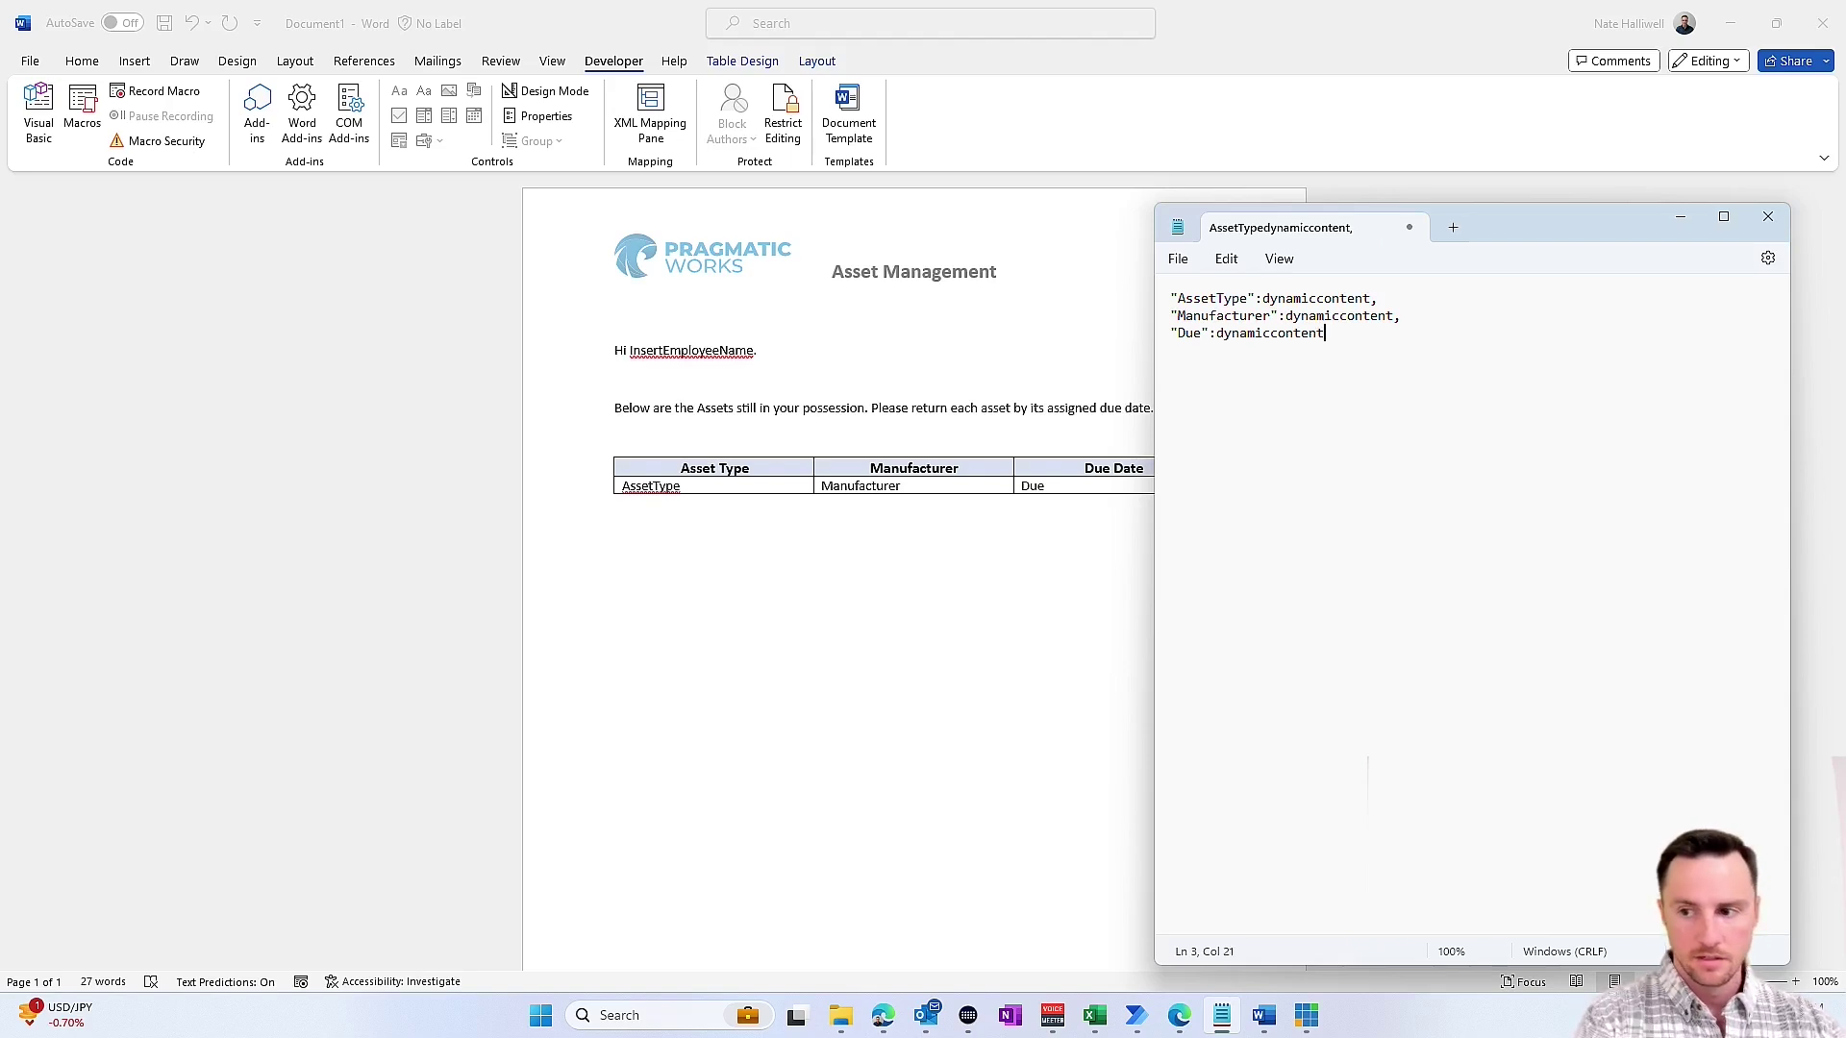
- Enclose the field lines in opening and closing braces to complete the JSON object
{"action": "left_click", "coordinate": [1173, 298]}
{"action": "key", "text": "Return"}
{"action": "key", "text": "Up"}
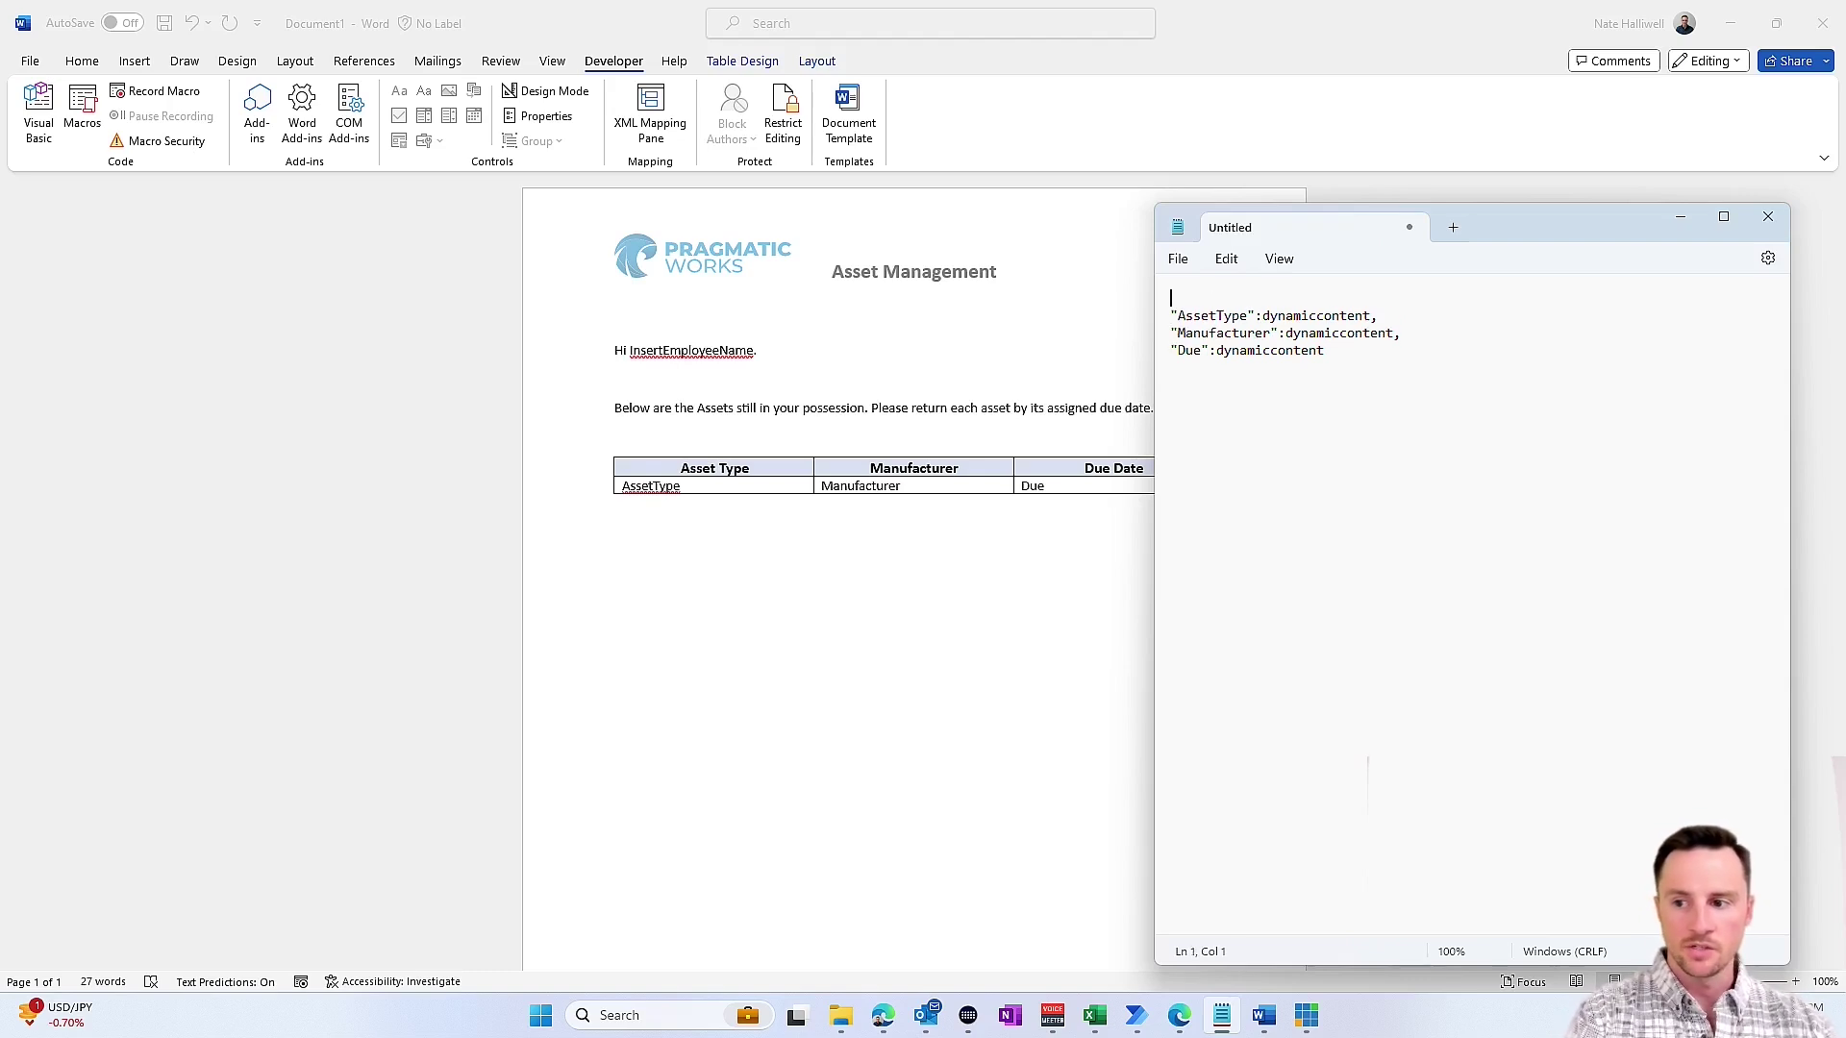
{"action": "type", "text": "{"}
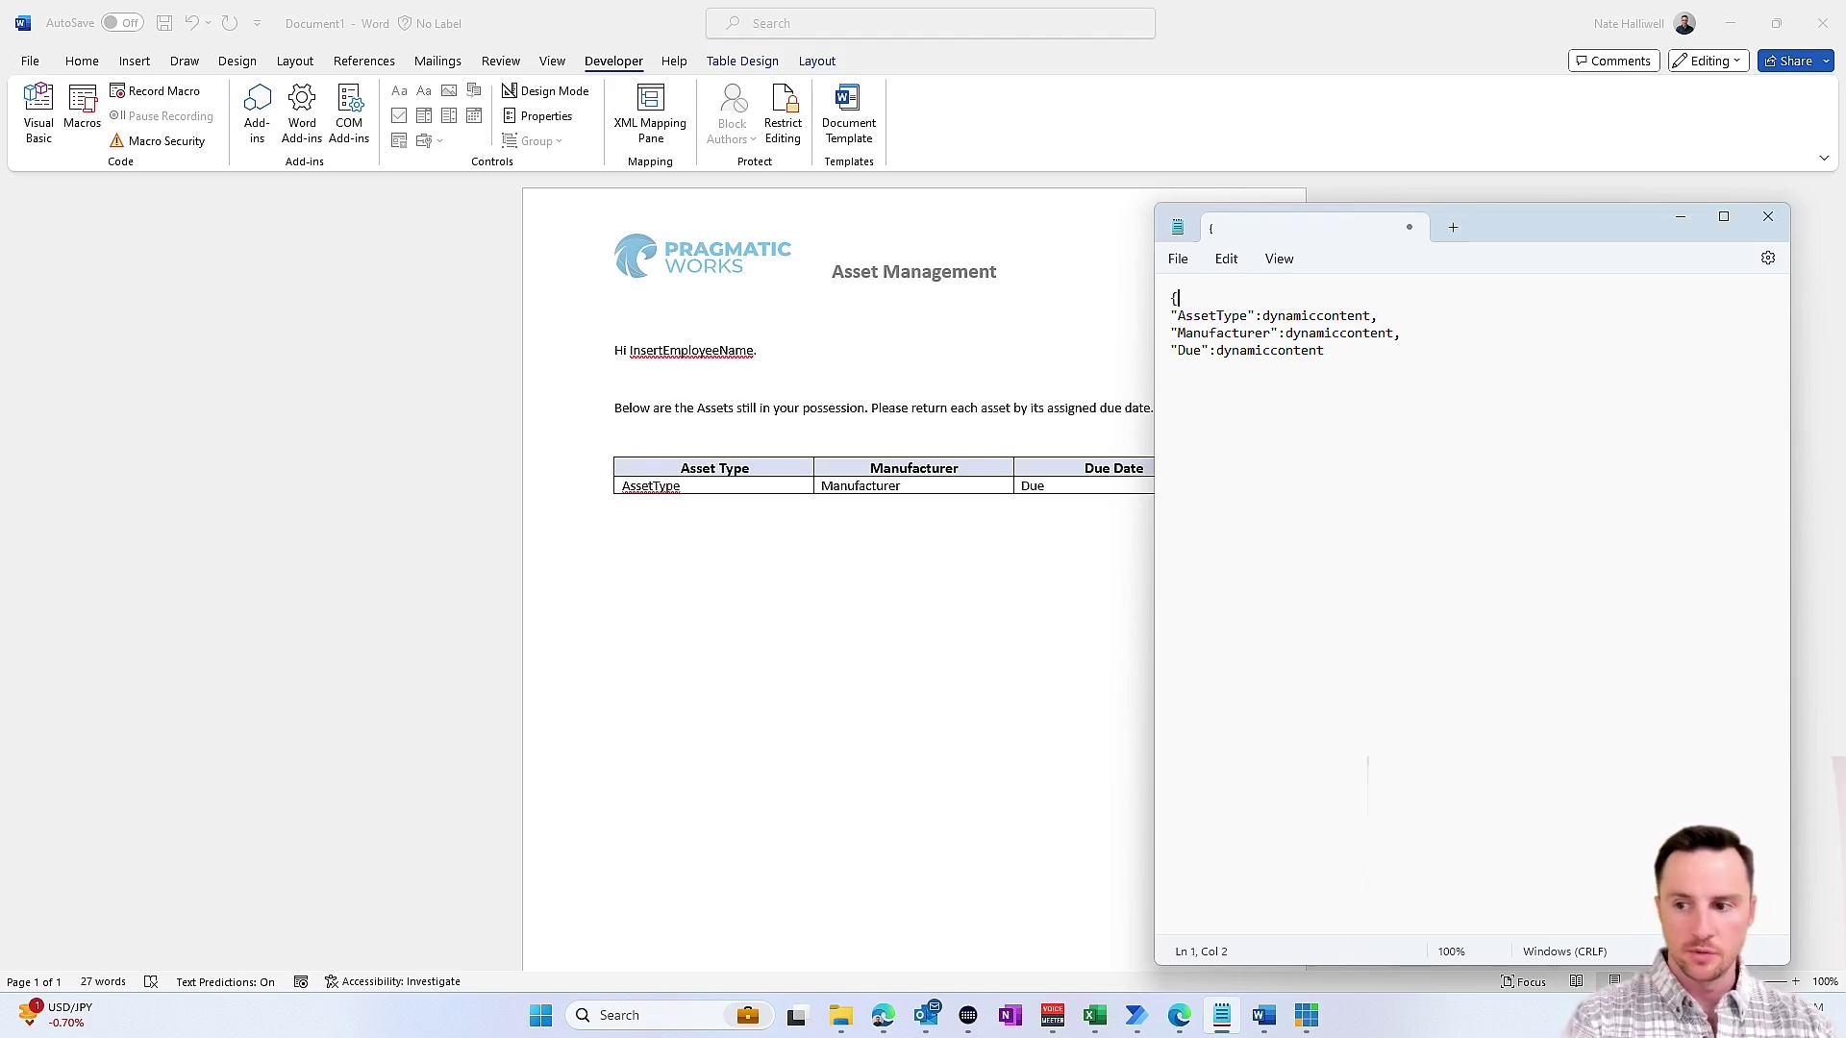
{"action": "left_click", "coordinate": [1226, 371]}
{"action": "key", "text": "Return"}
{"action": "type", "text": "}"}
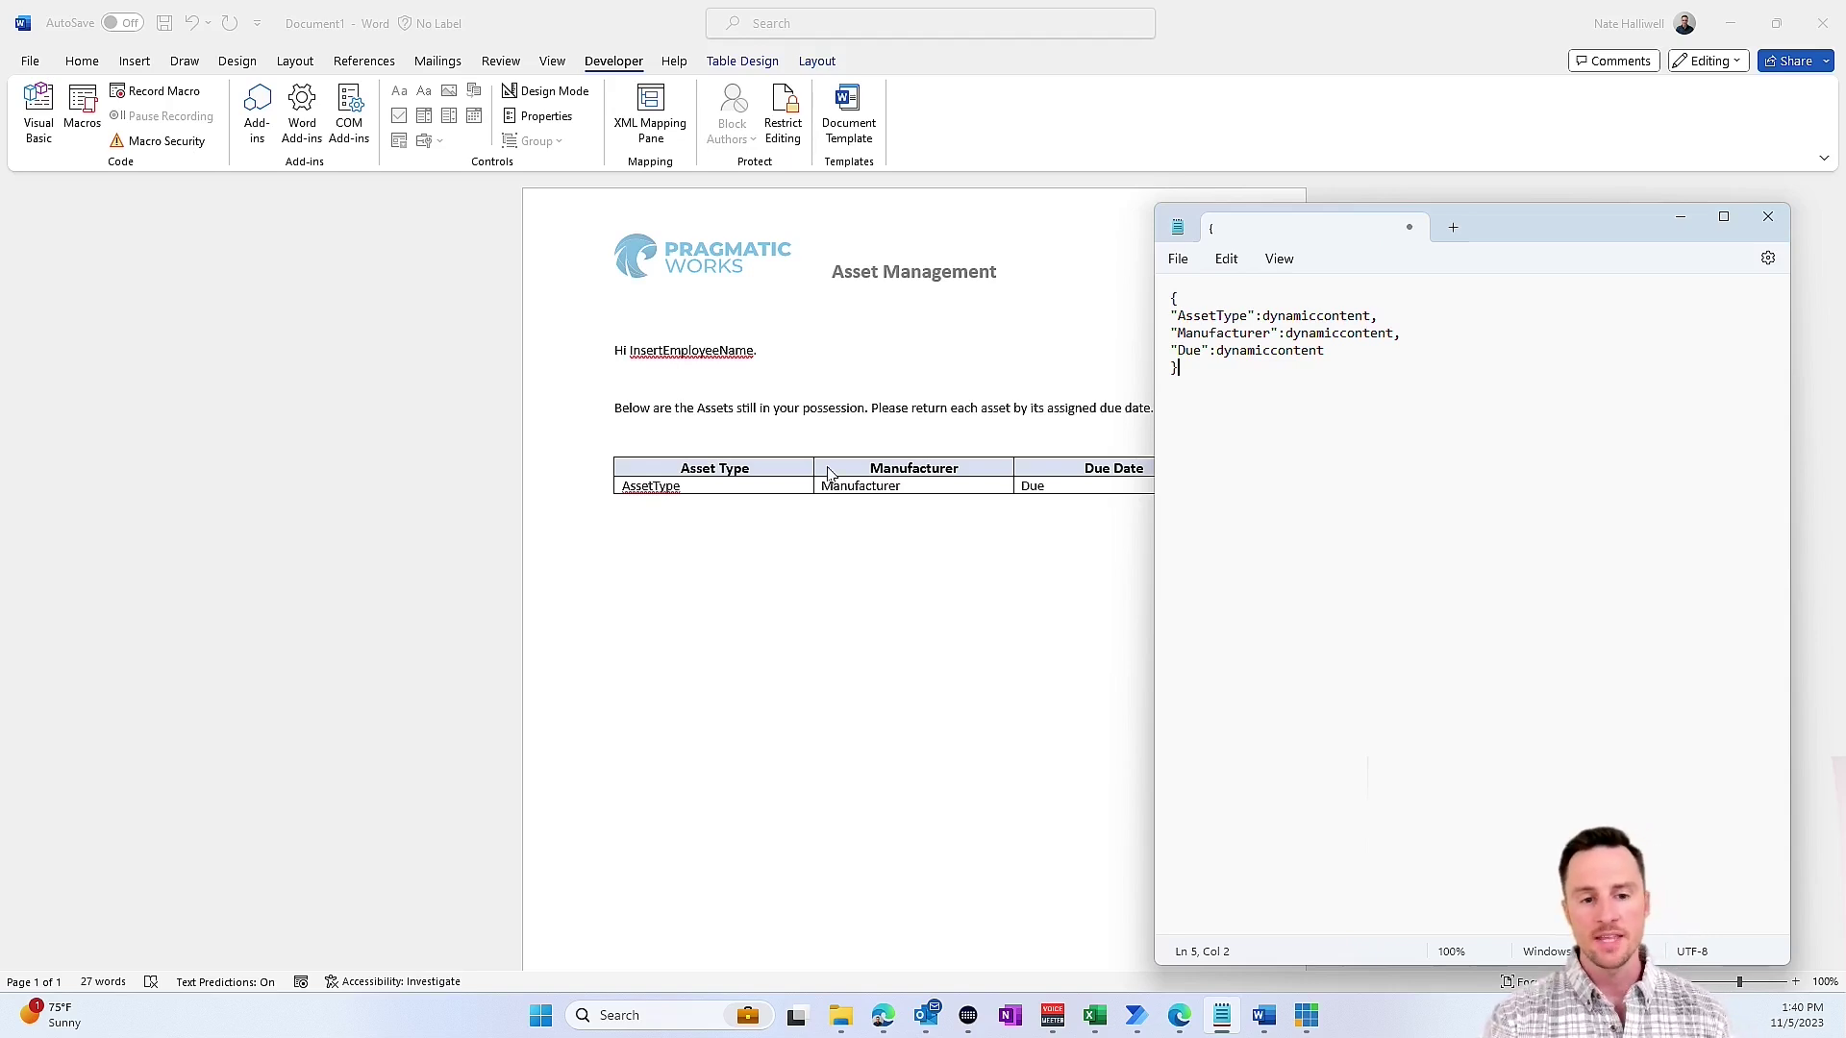
{"action": "left_click", "coordinate": [880, 1023]}
- Check the SharePoint Asset manager and Asset Holders lists, then return to the flow editor
{"action": "left_click", "coordinate": [988, 952]}
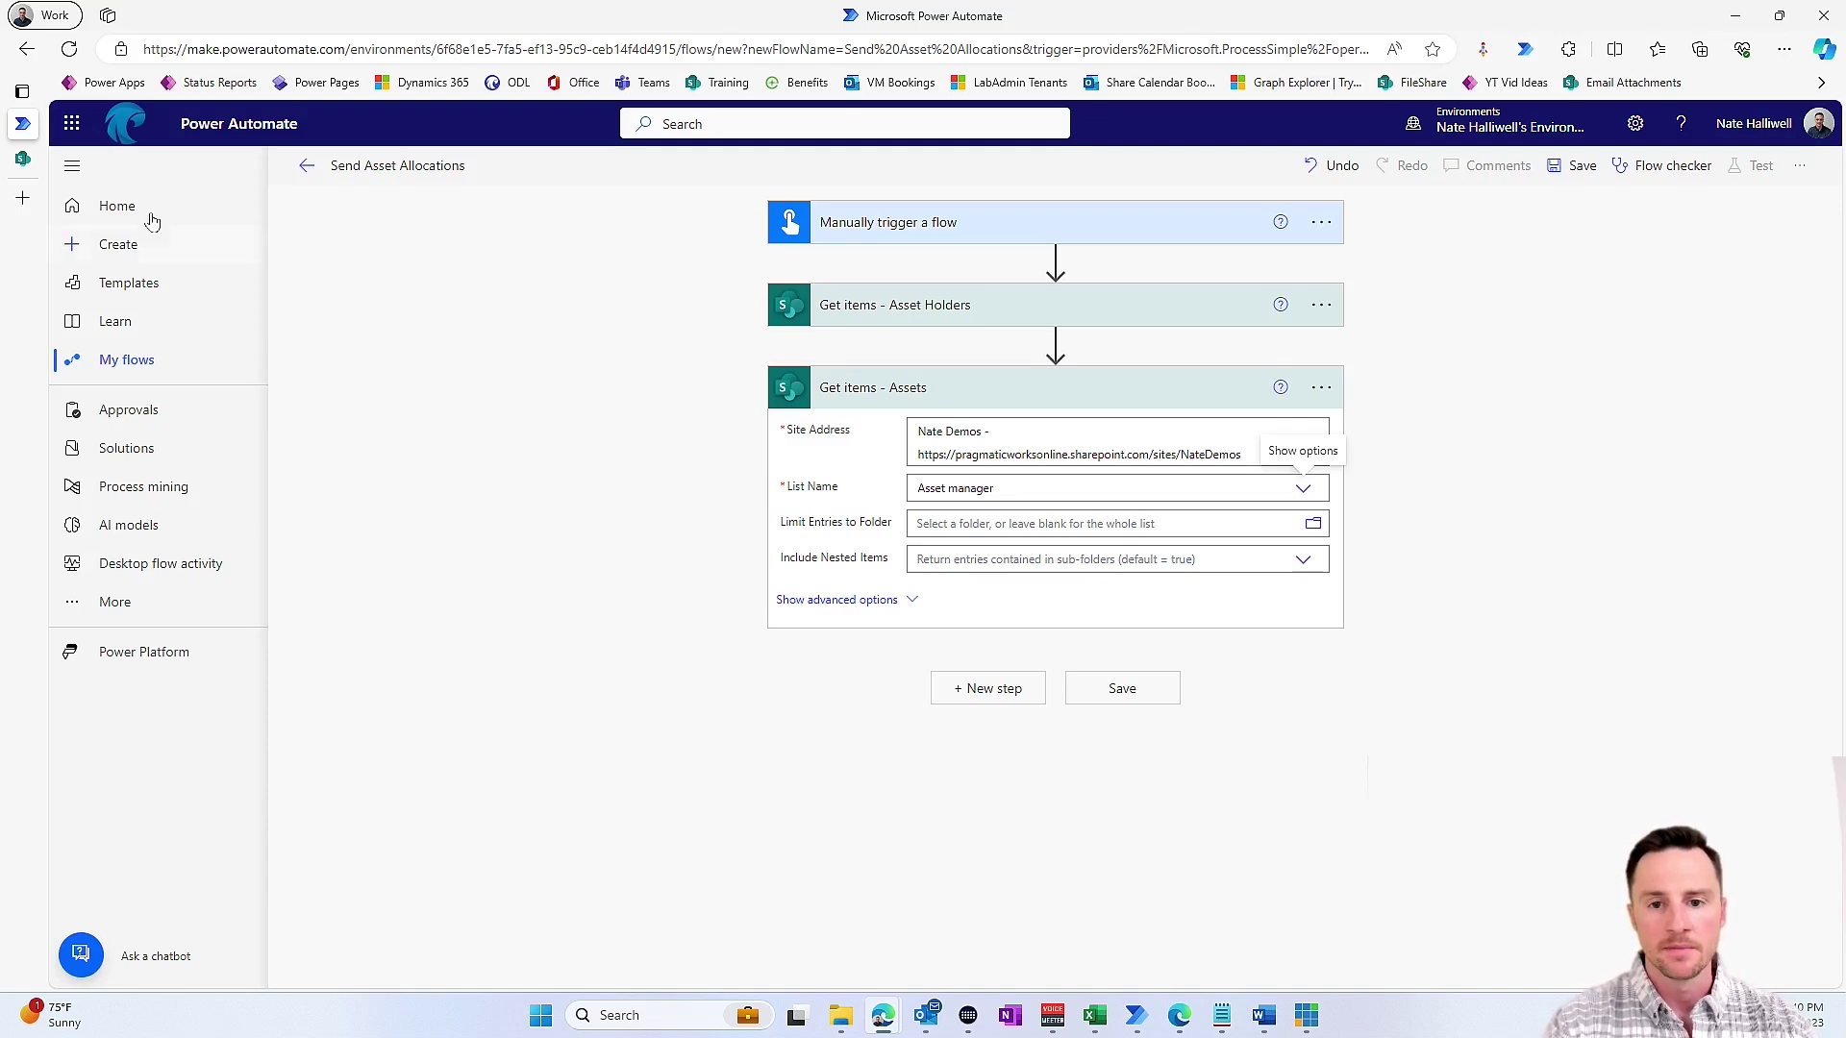
{"action": "mouse_move", "coordinate": [31, 165]}
{"action": "left_click", "coordinate": [97, 159]}
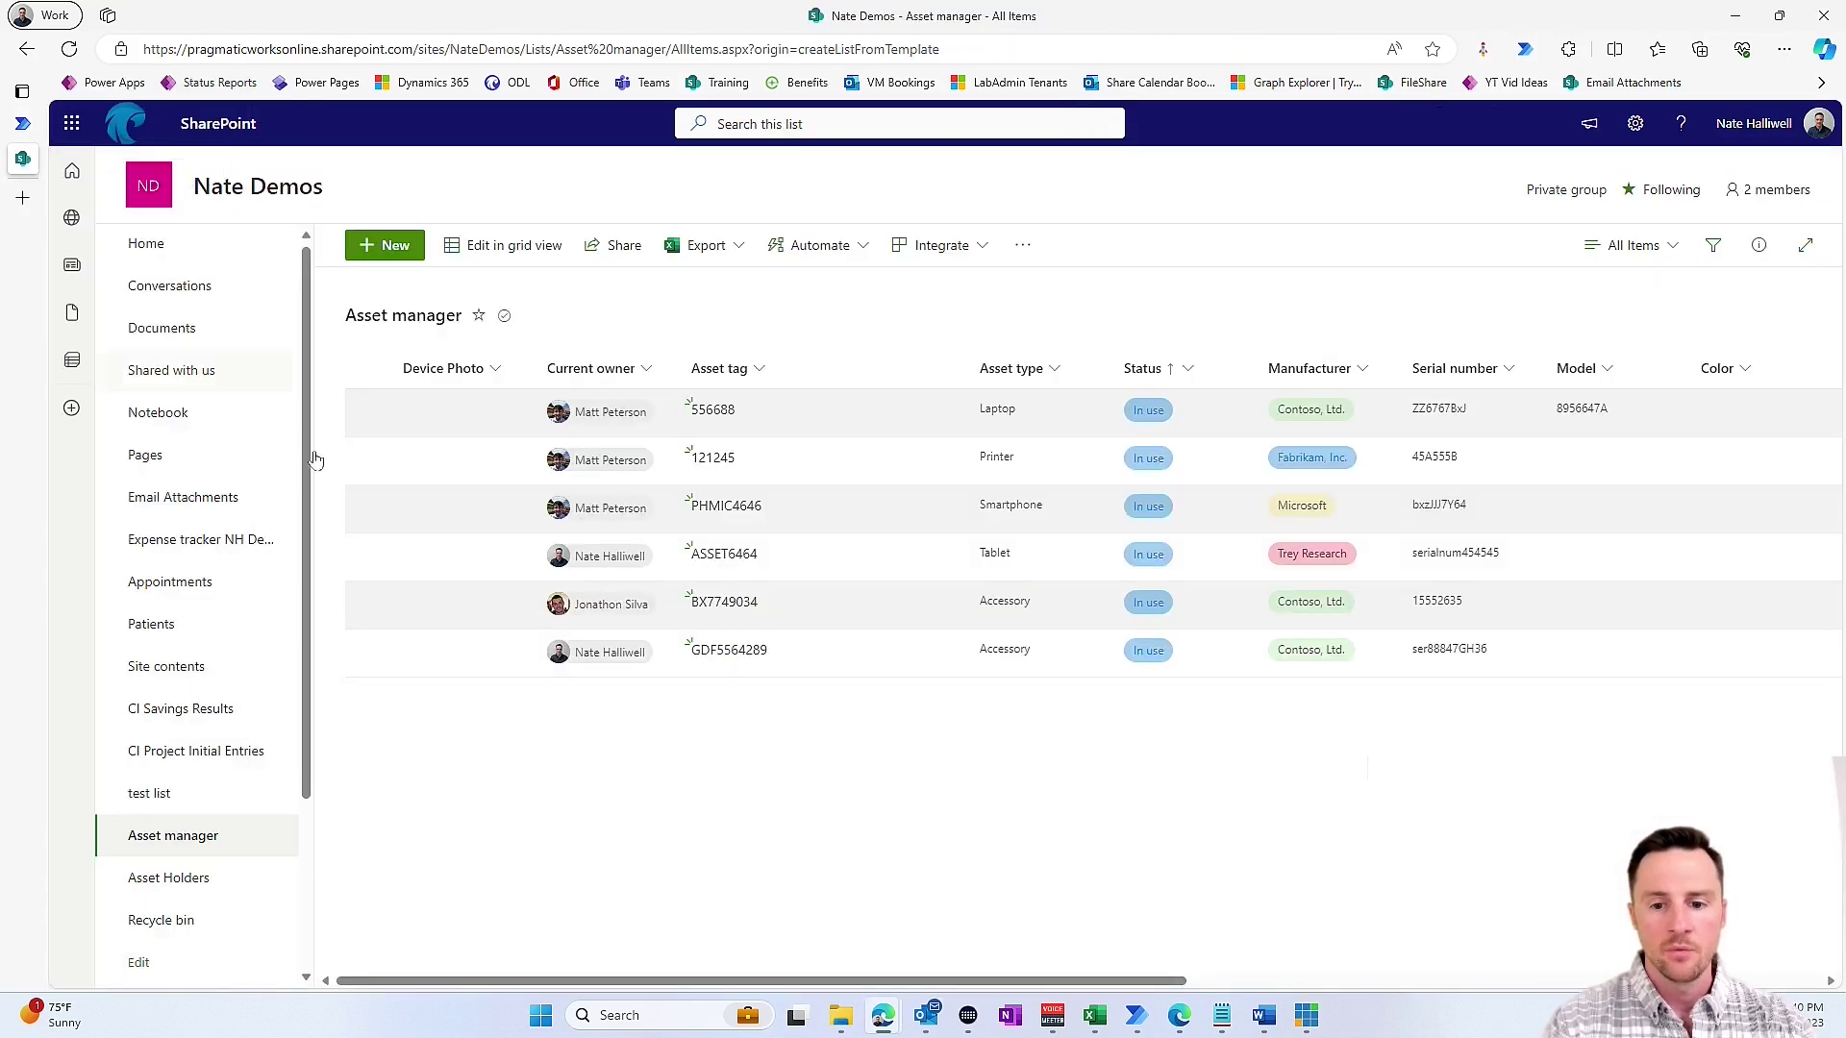
{"action": "left_click", "coordinate": [204, 879]}
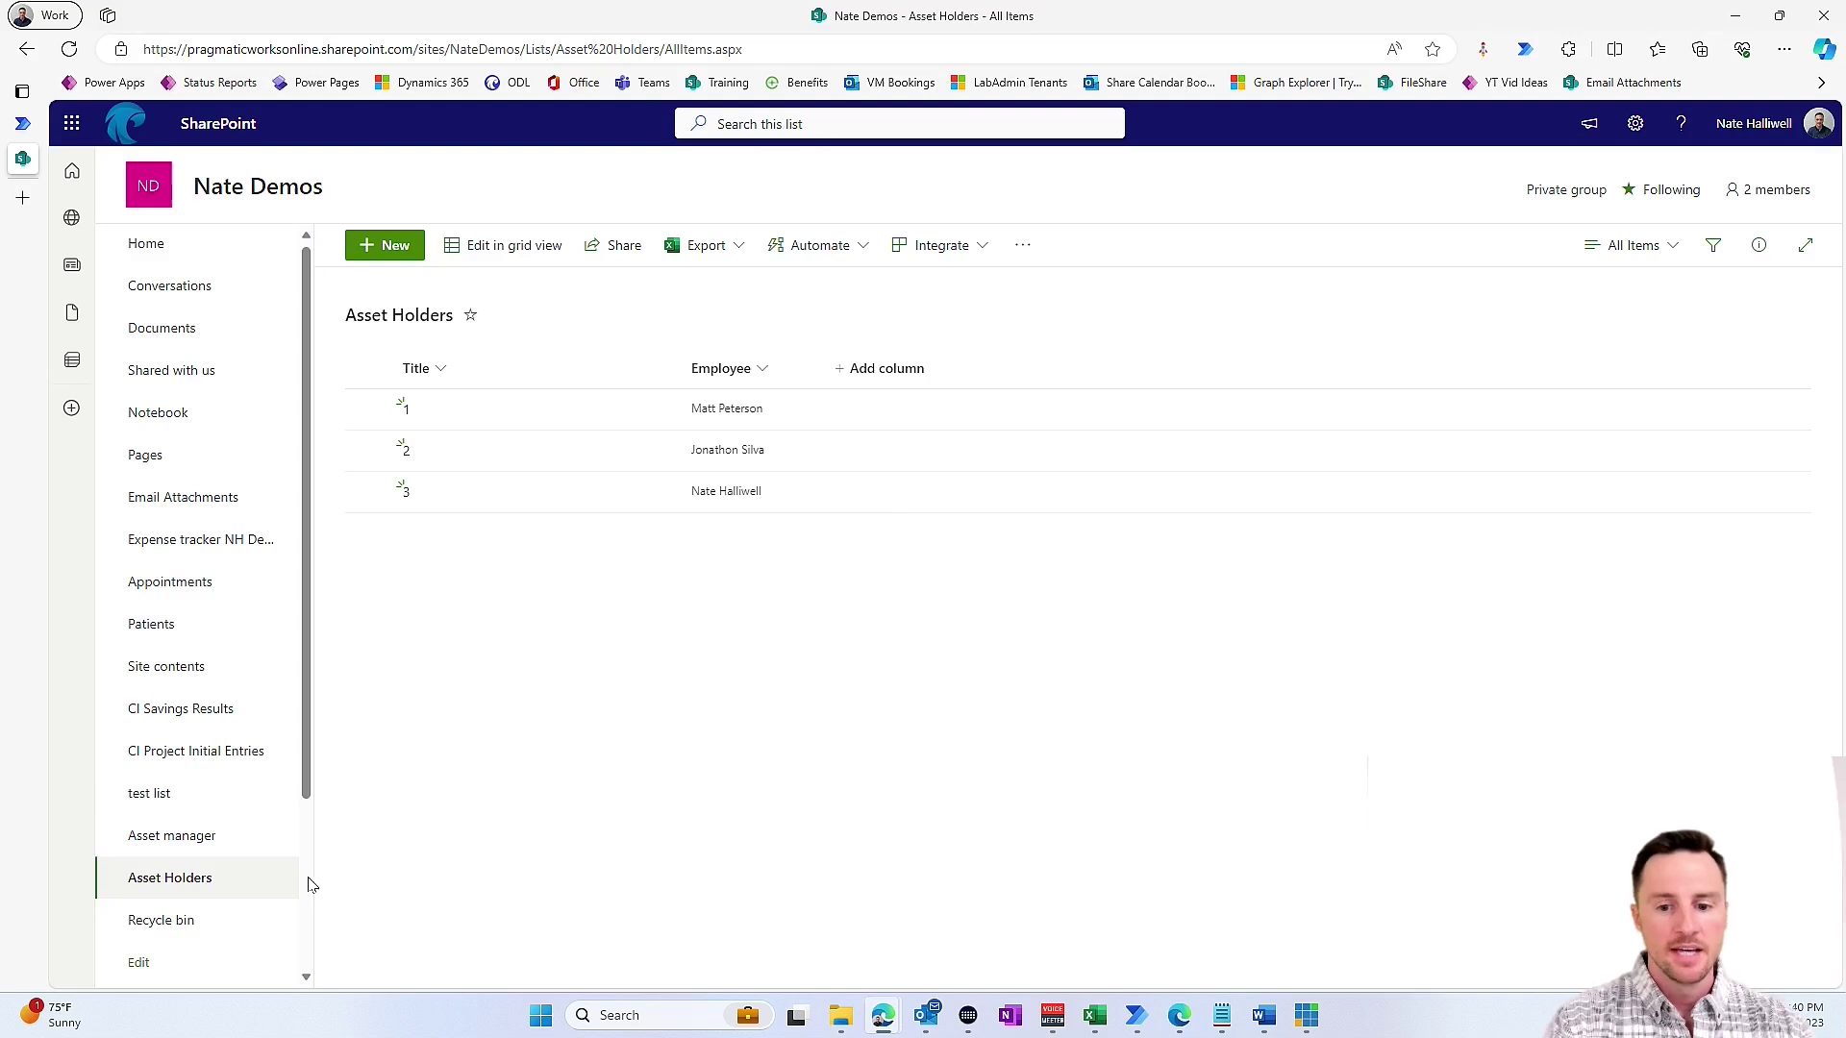
{"action": "left_click", "coordinate": [234, 840]}
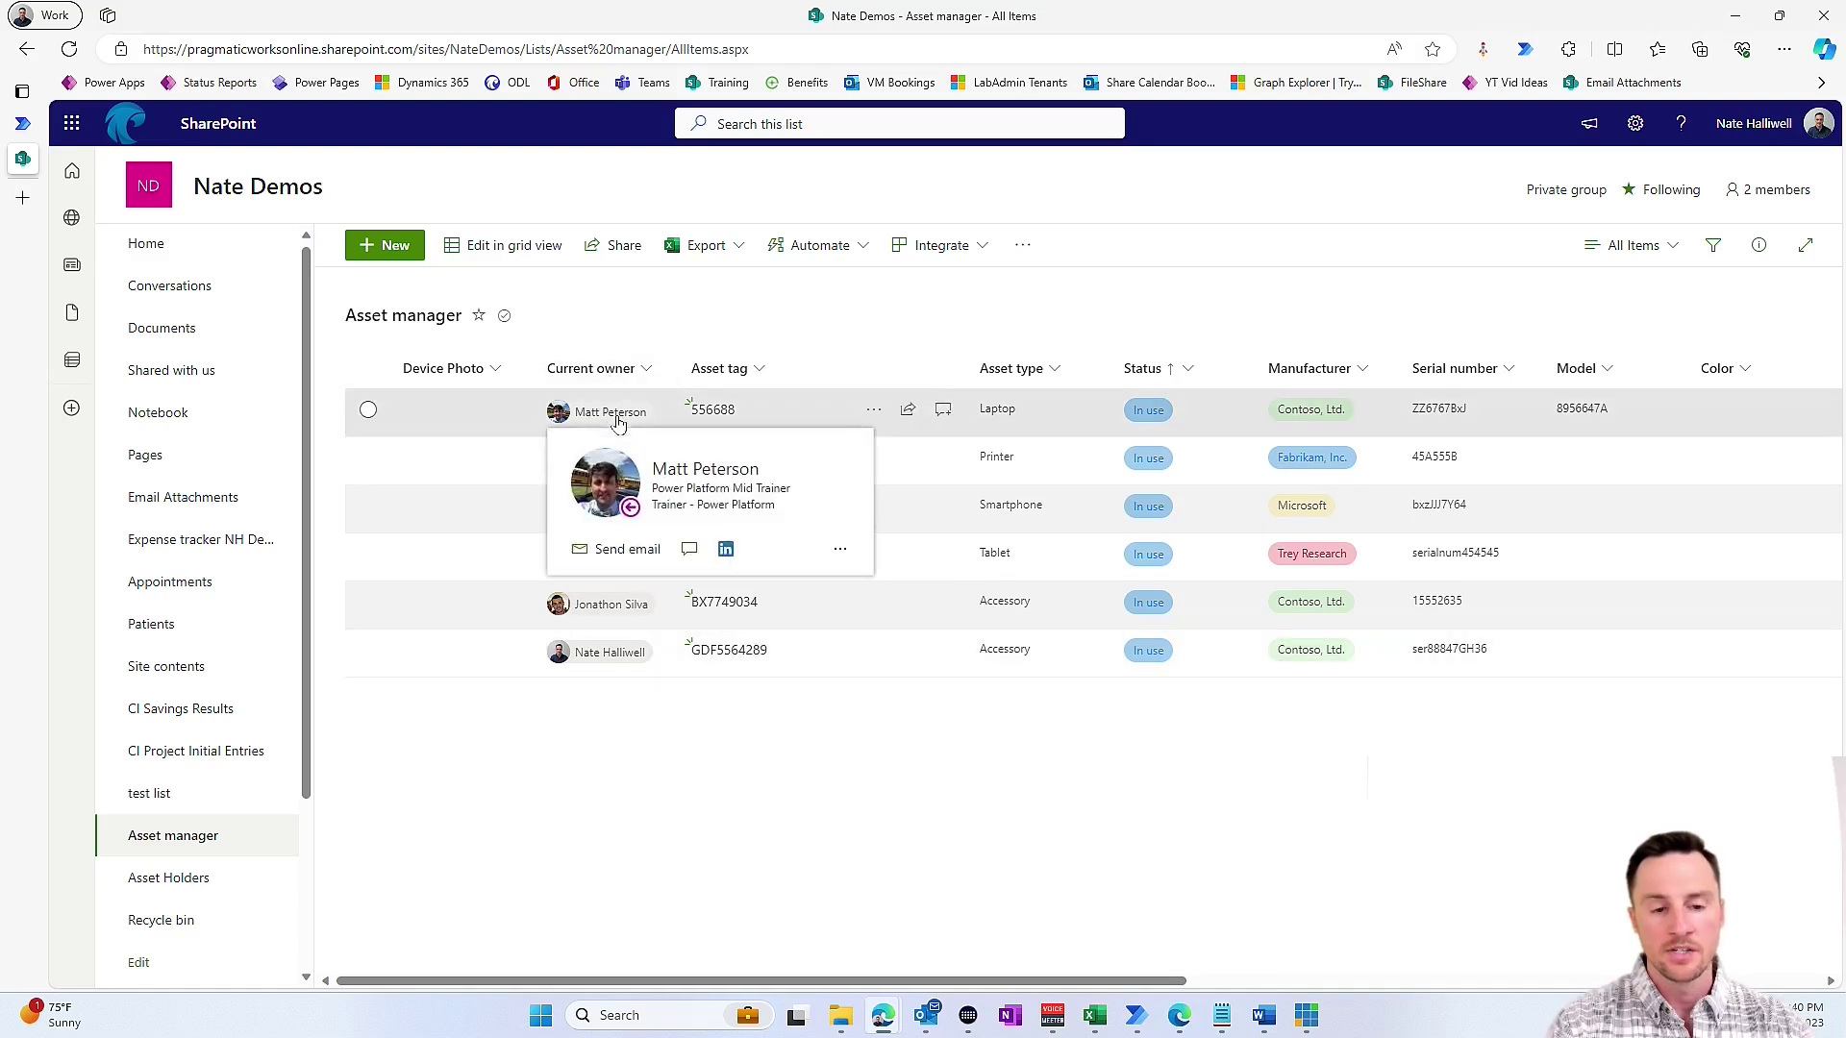
{"action": "left_click", "coordinate": [218, 886]}
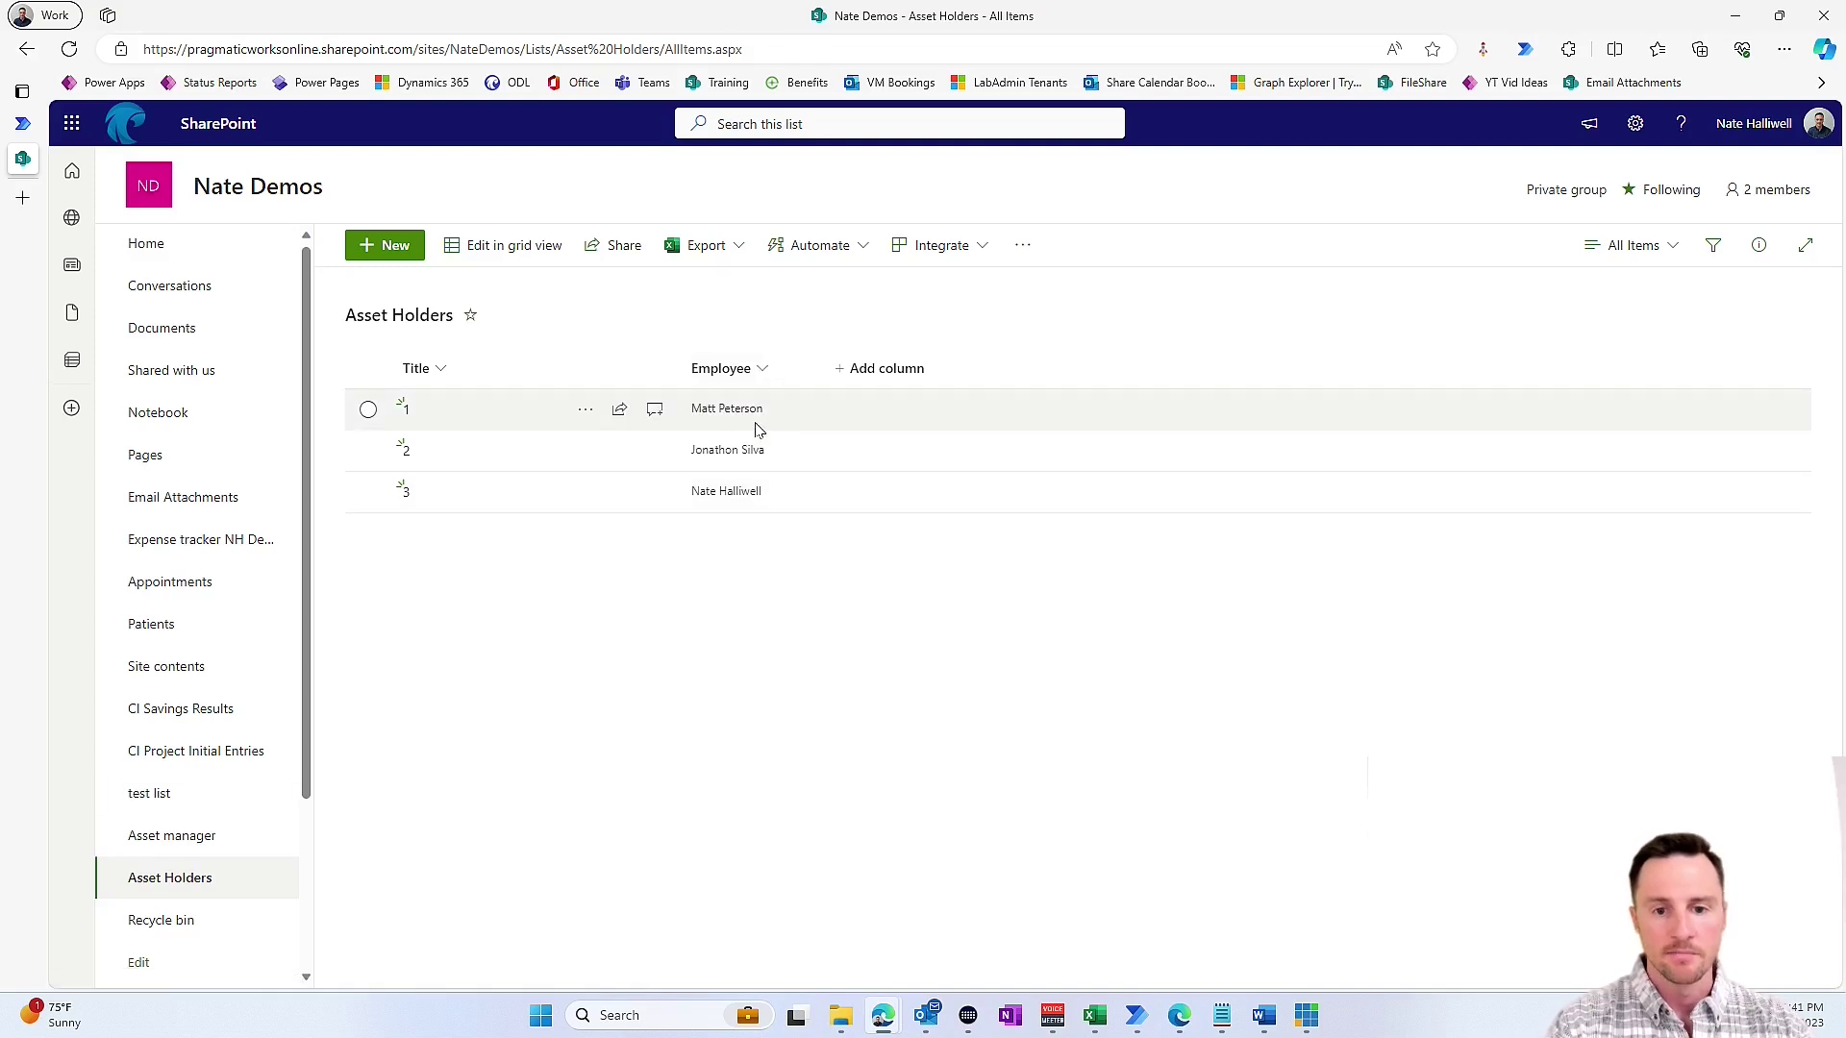
{"action": "left_click", "coordinate": [22, 123]}
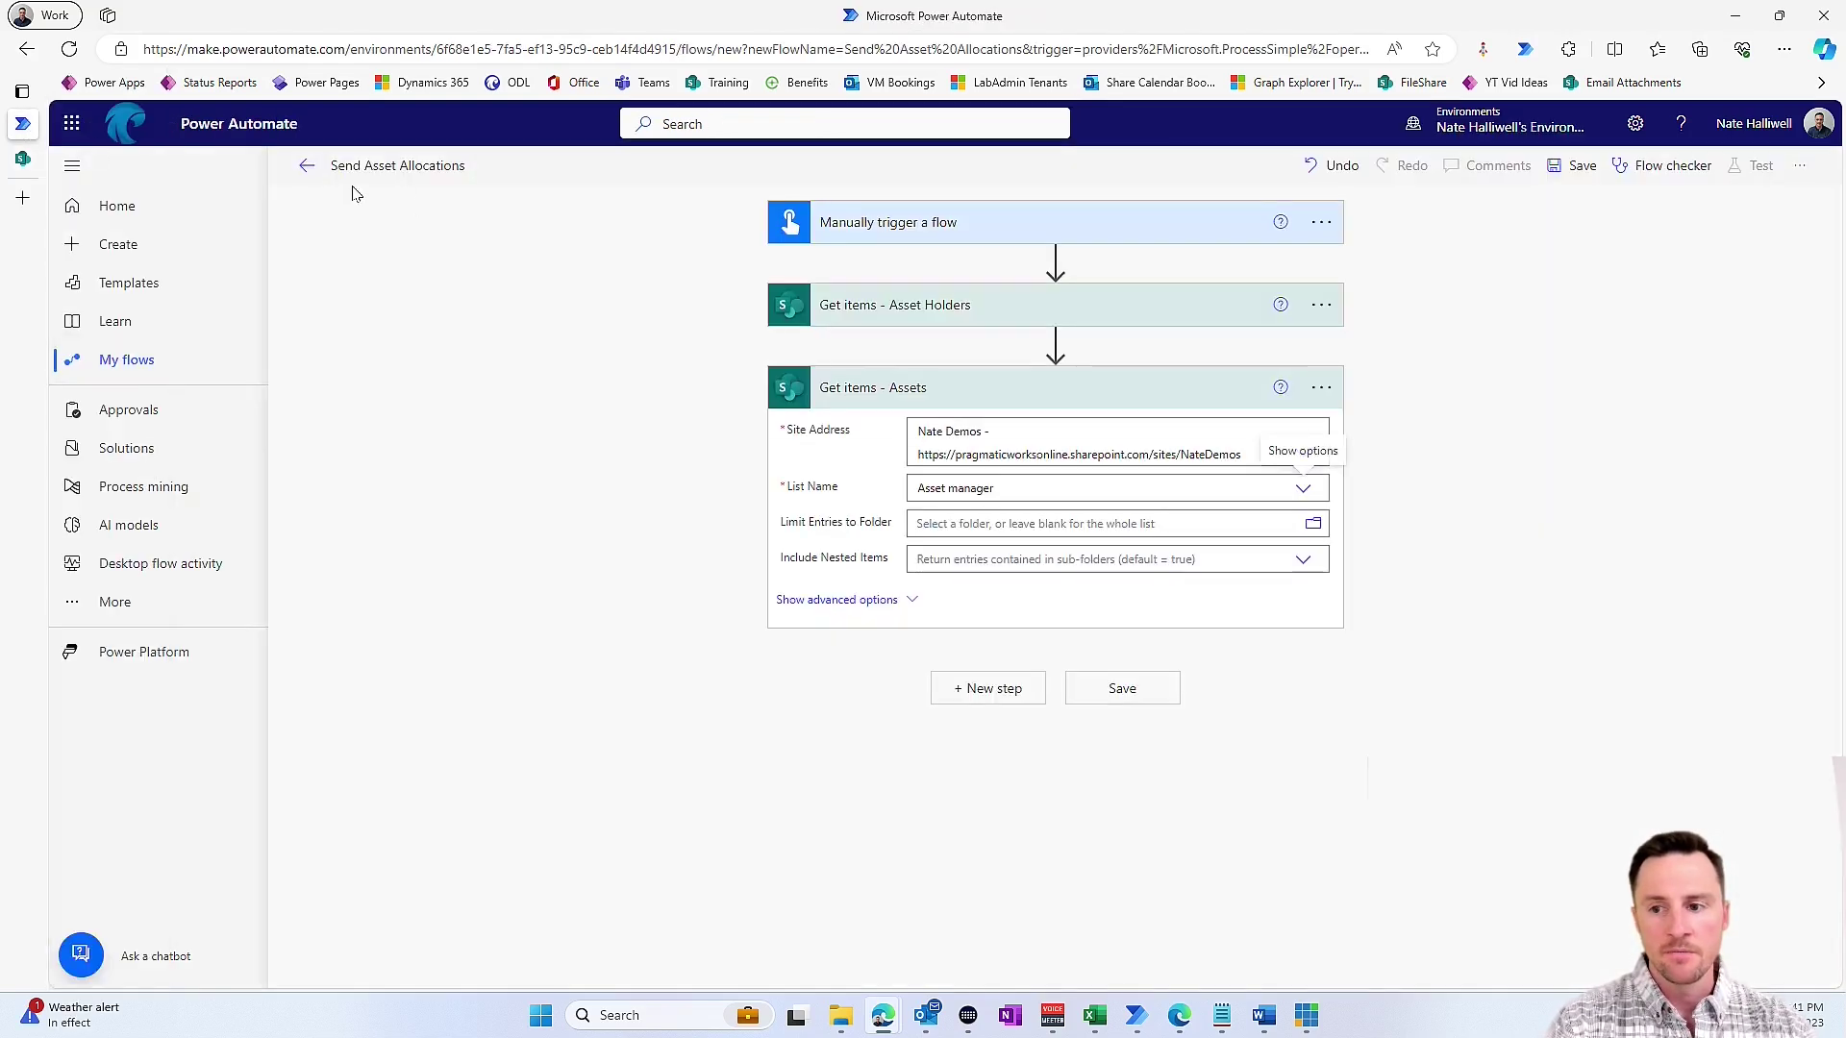
- Type Current into the Assets step's Filter Query, checking column names in SharePoint's Asset manager list
{"action": "left_click", "coordinate": [909, 308]}
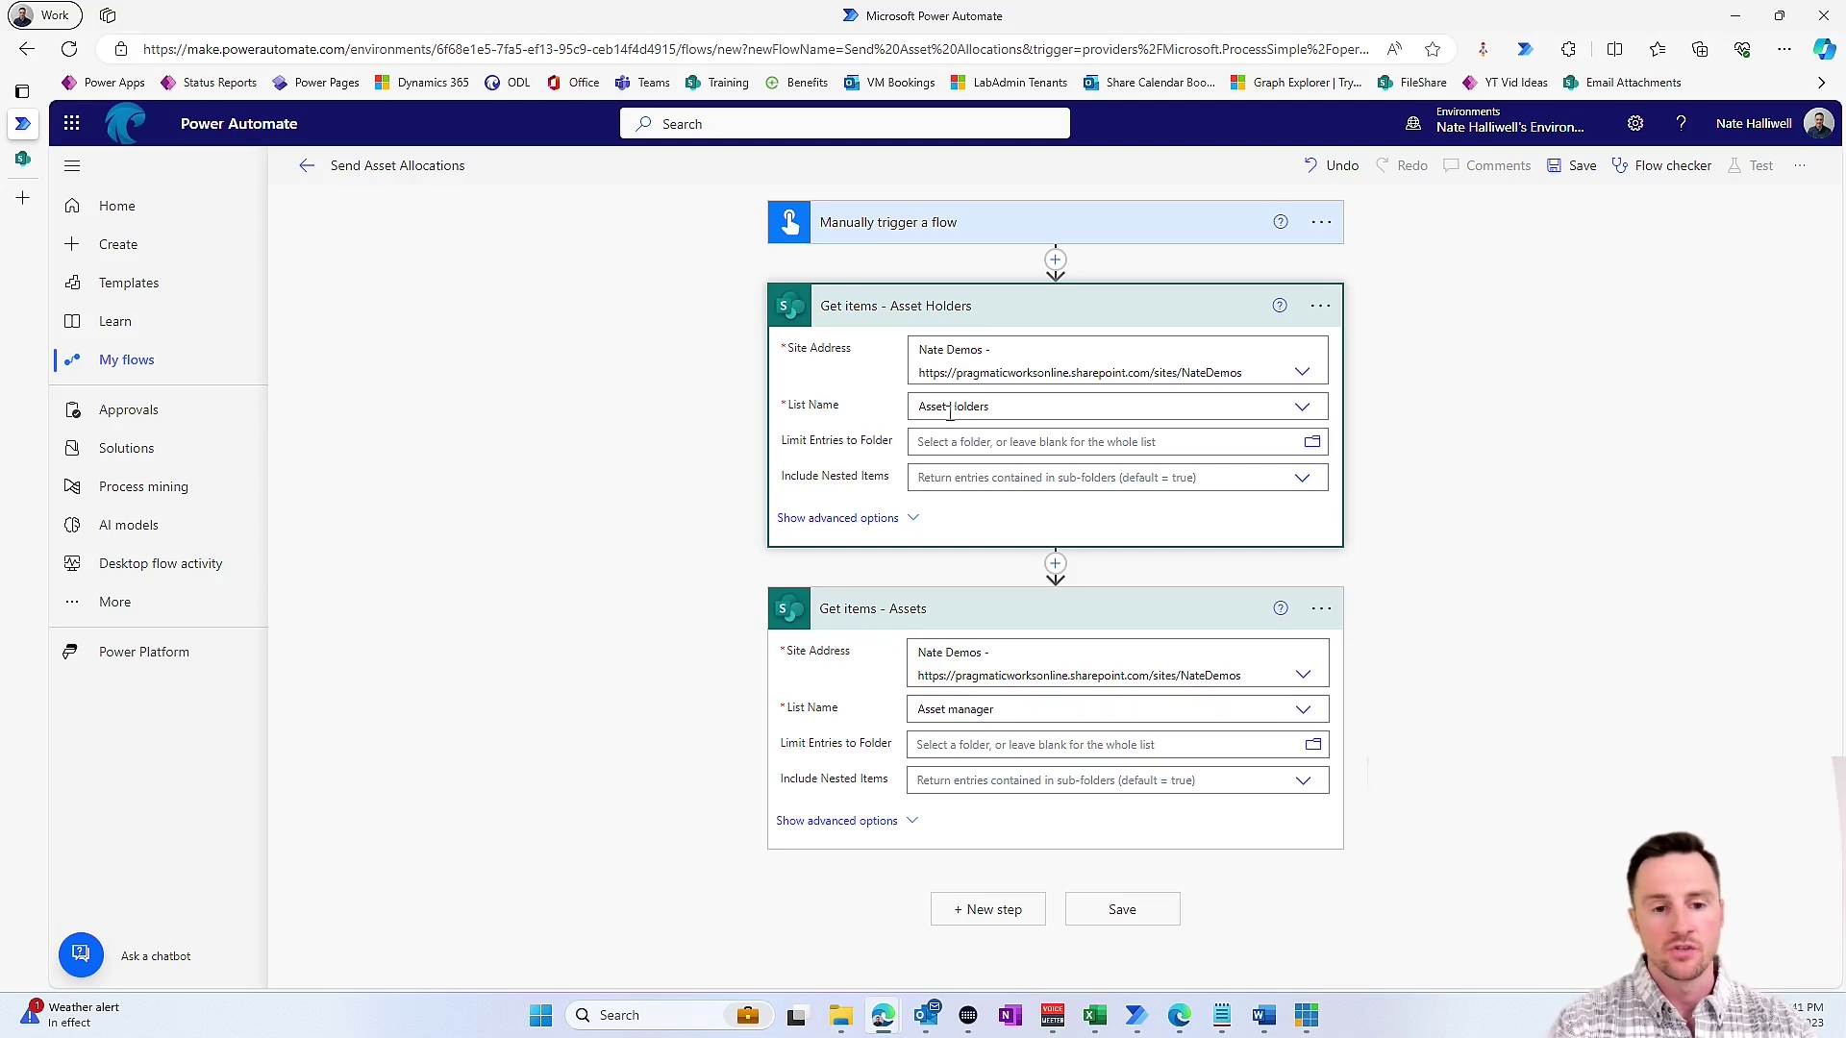
{"action": "left_click", "coordinate": [868, 822]}
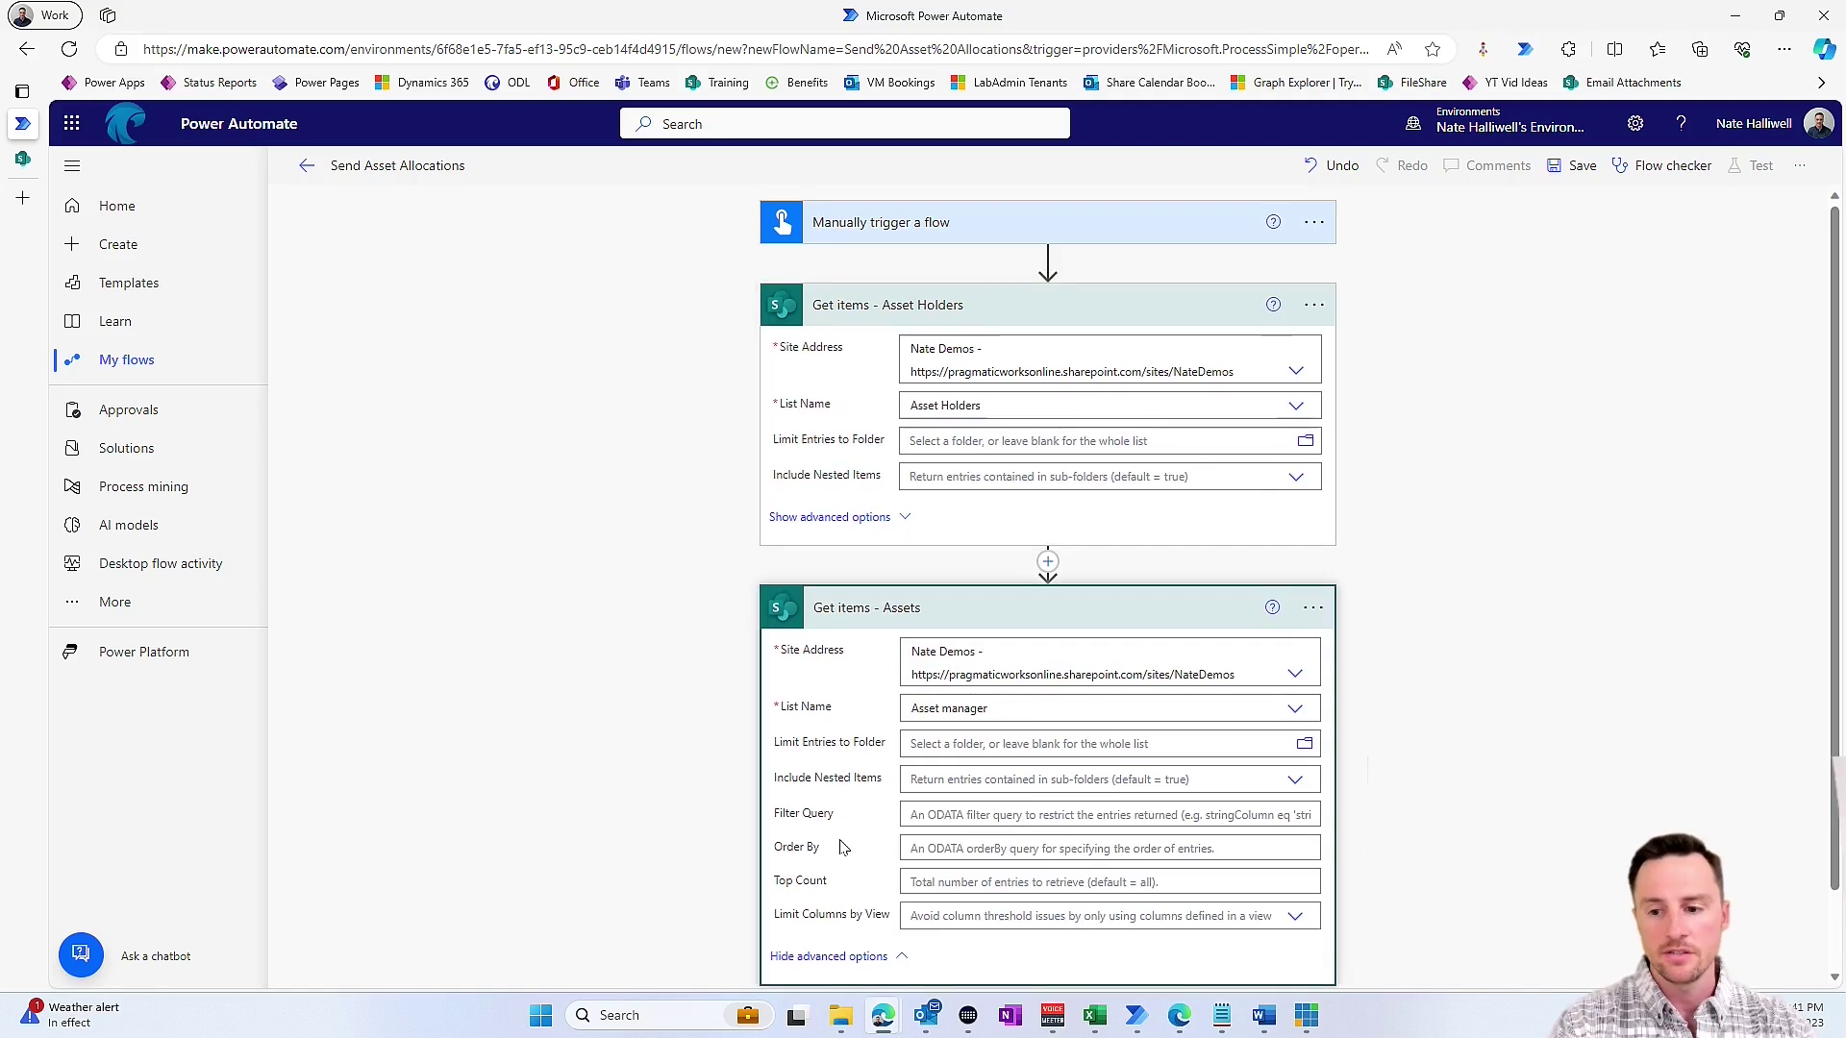
{"action": "left_click", "coordinate": [939, 815]}
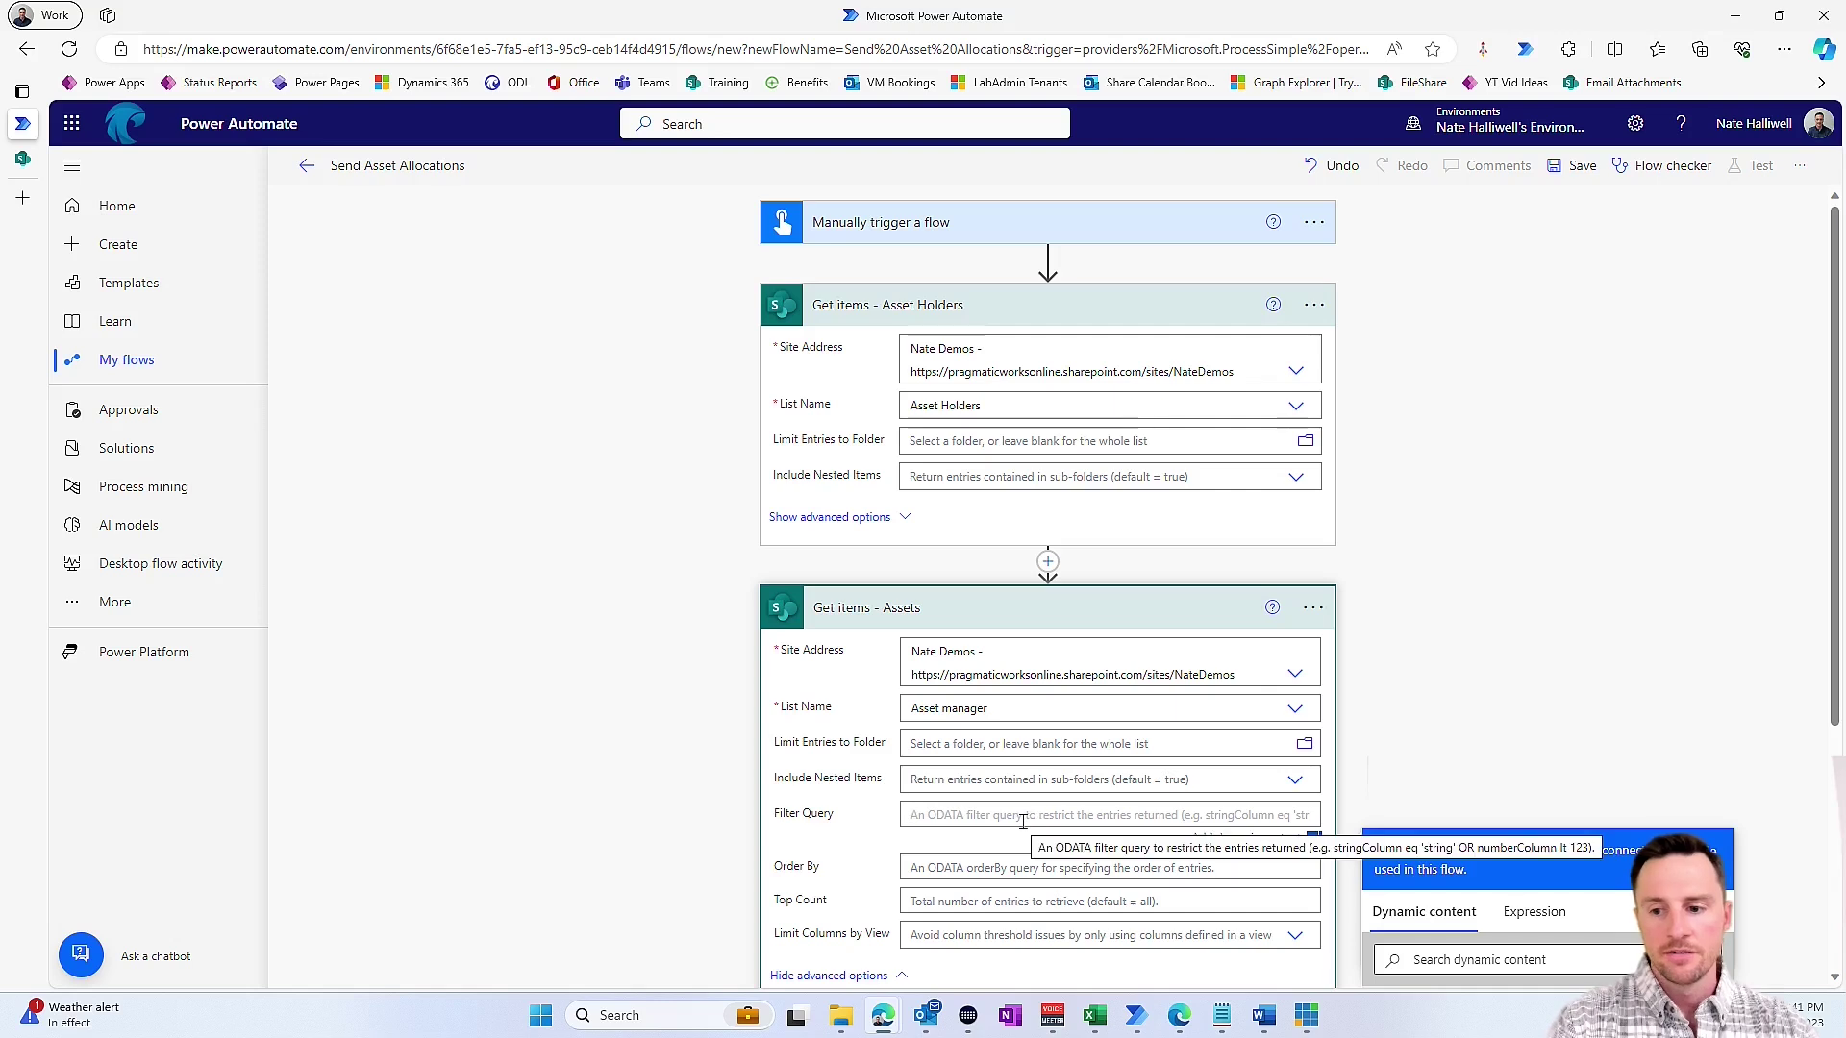
{"action": "left_click", "coordinate": [22, 158]}
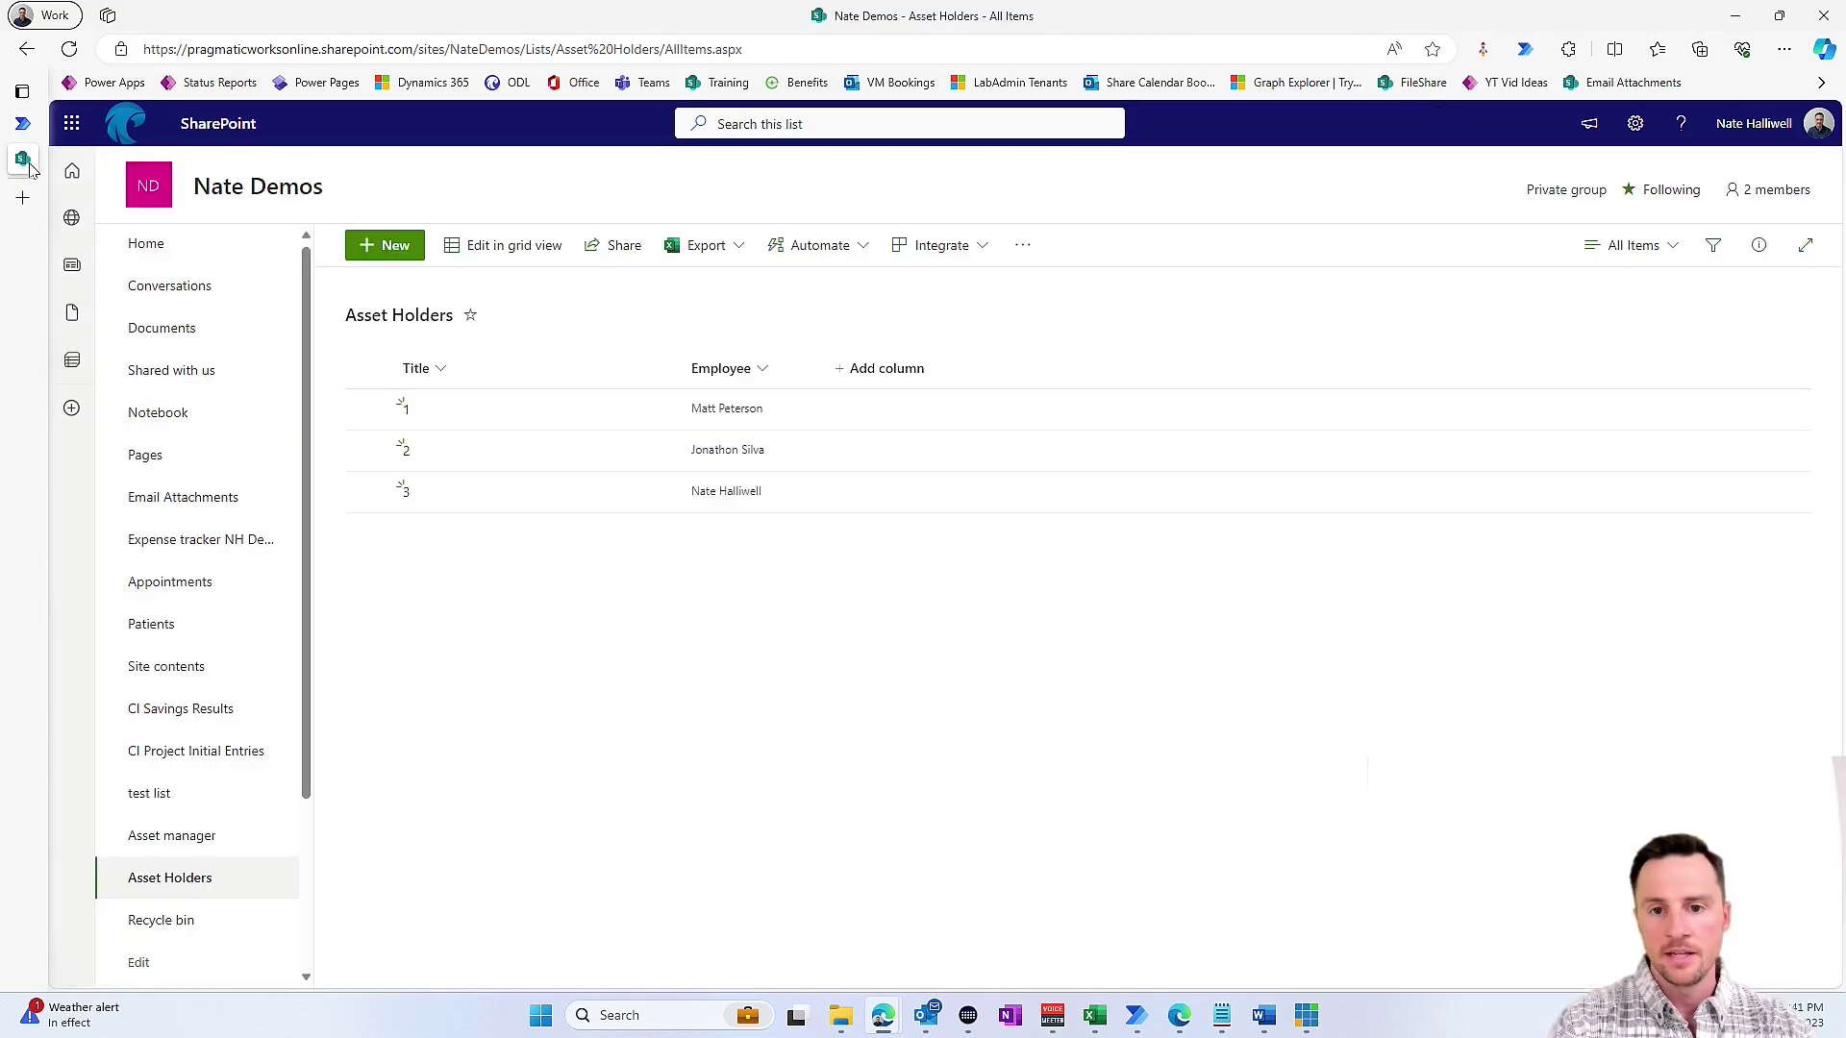
{"action": "left_click", "coordinate": [195, 842]}
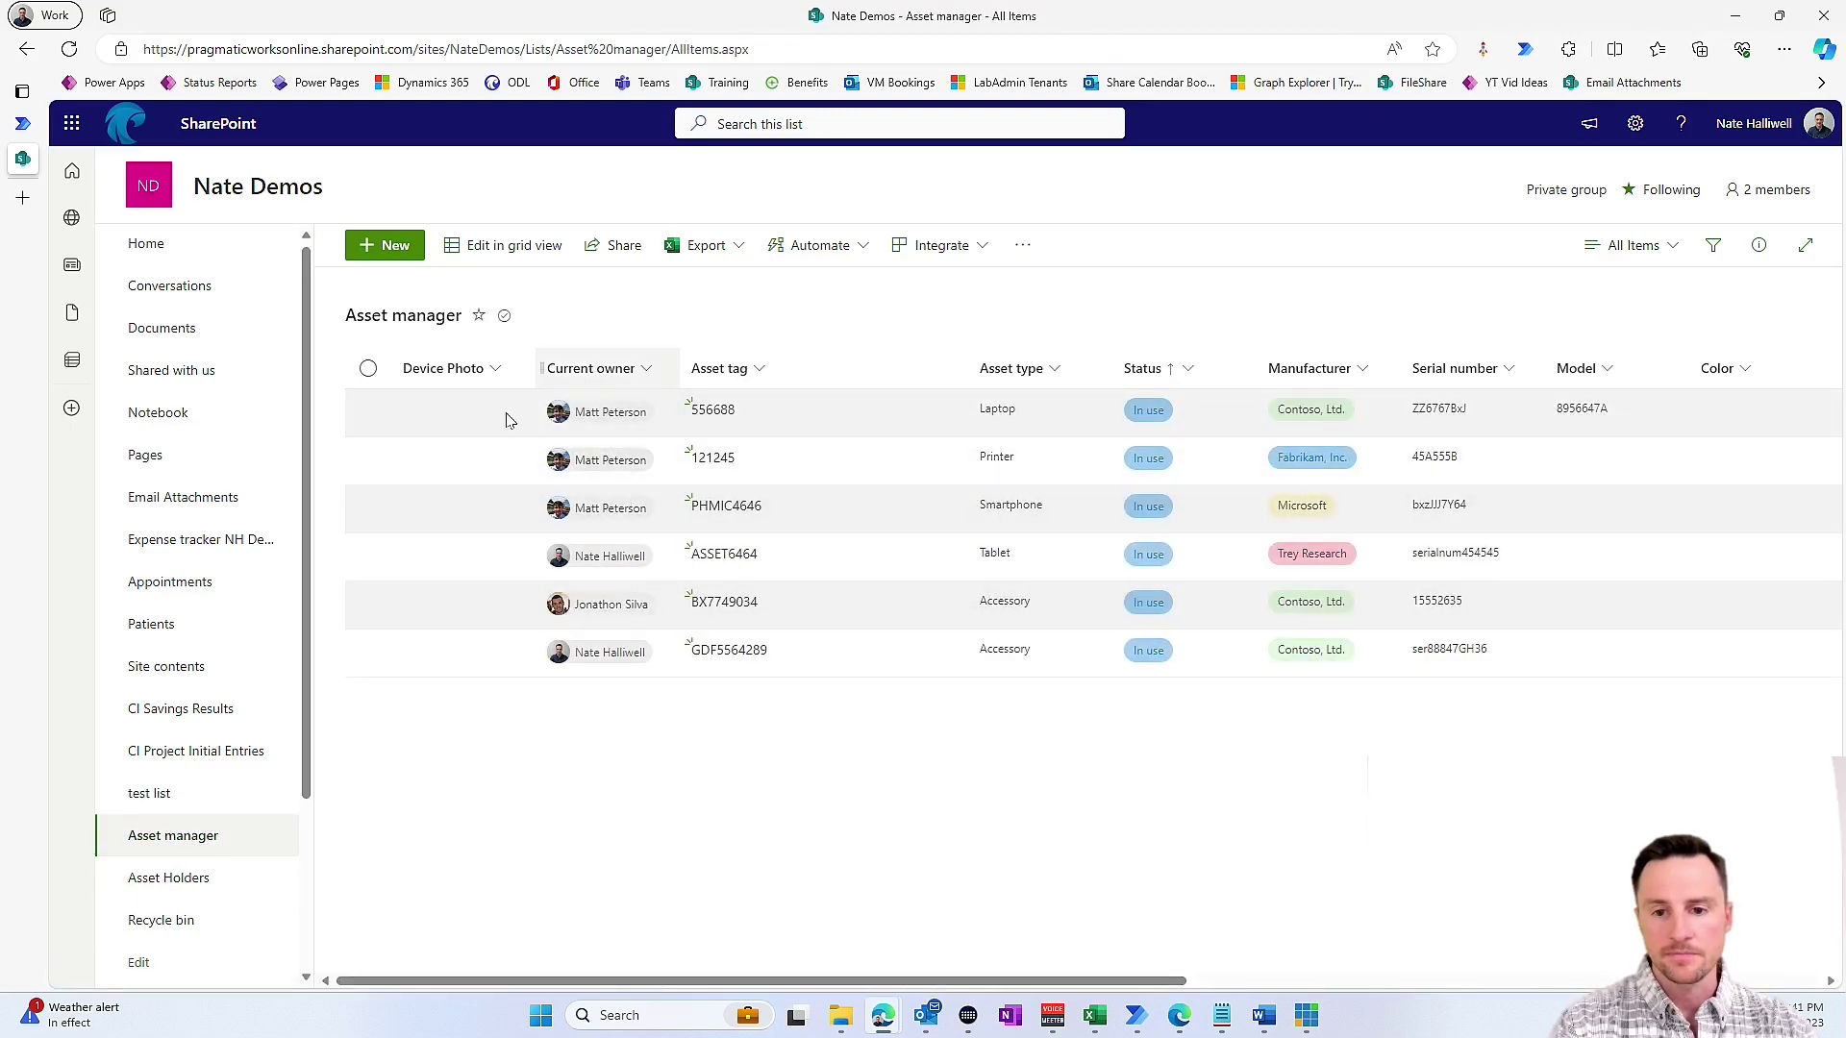
{"action": "left_click", "coordinate": [13, 125]}
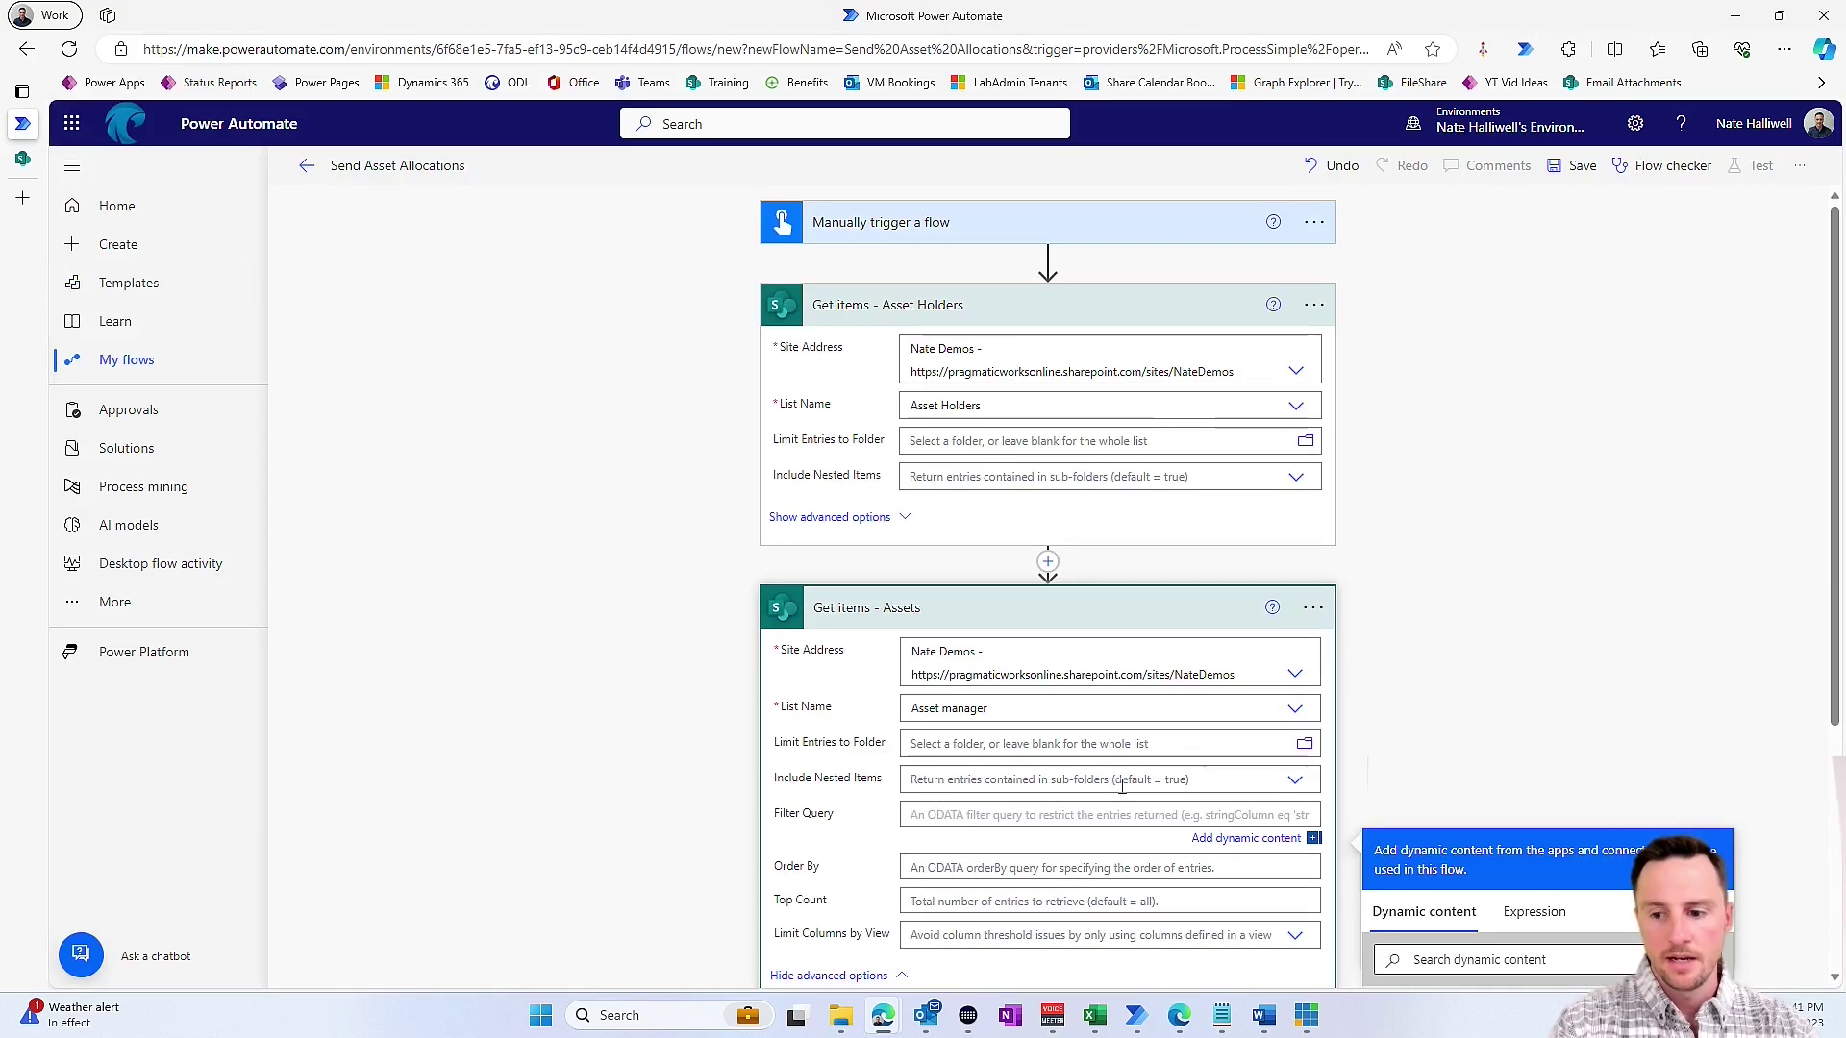
{"action": "type", "text": "Currentowner"}
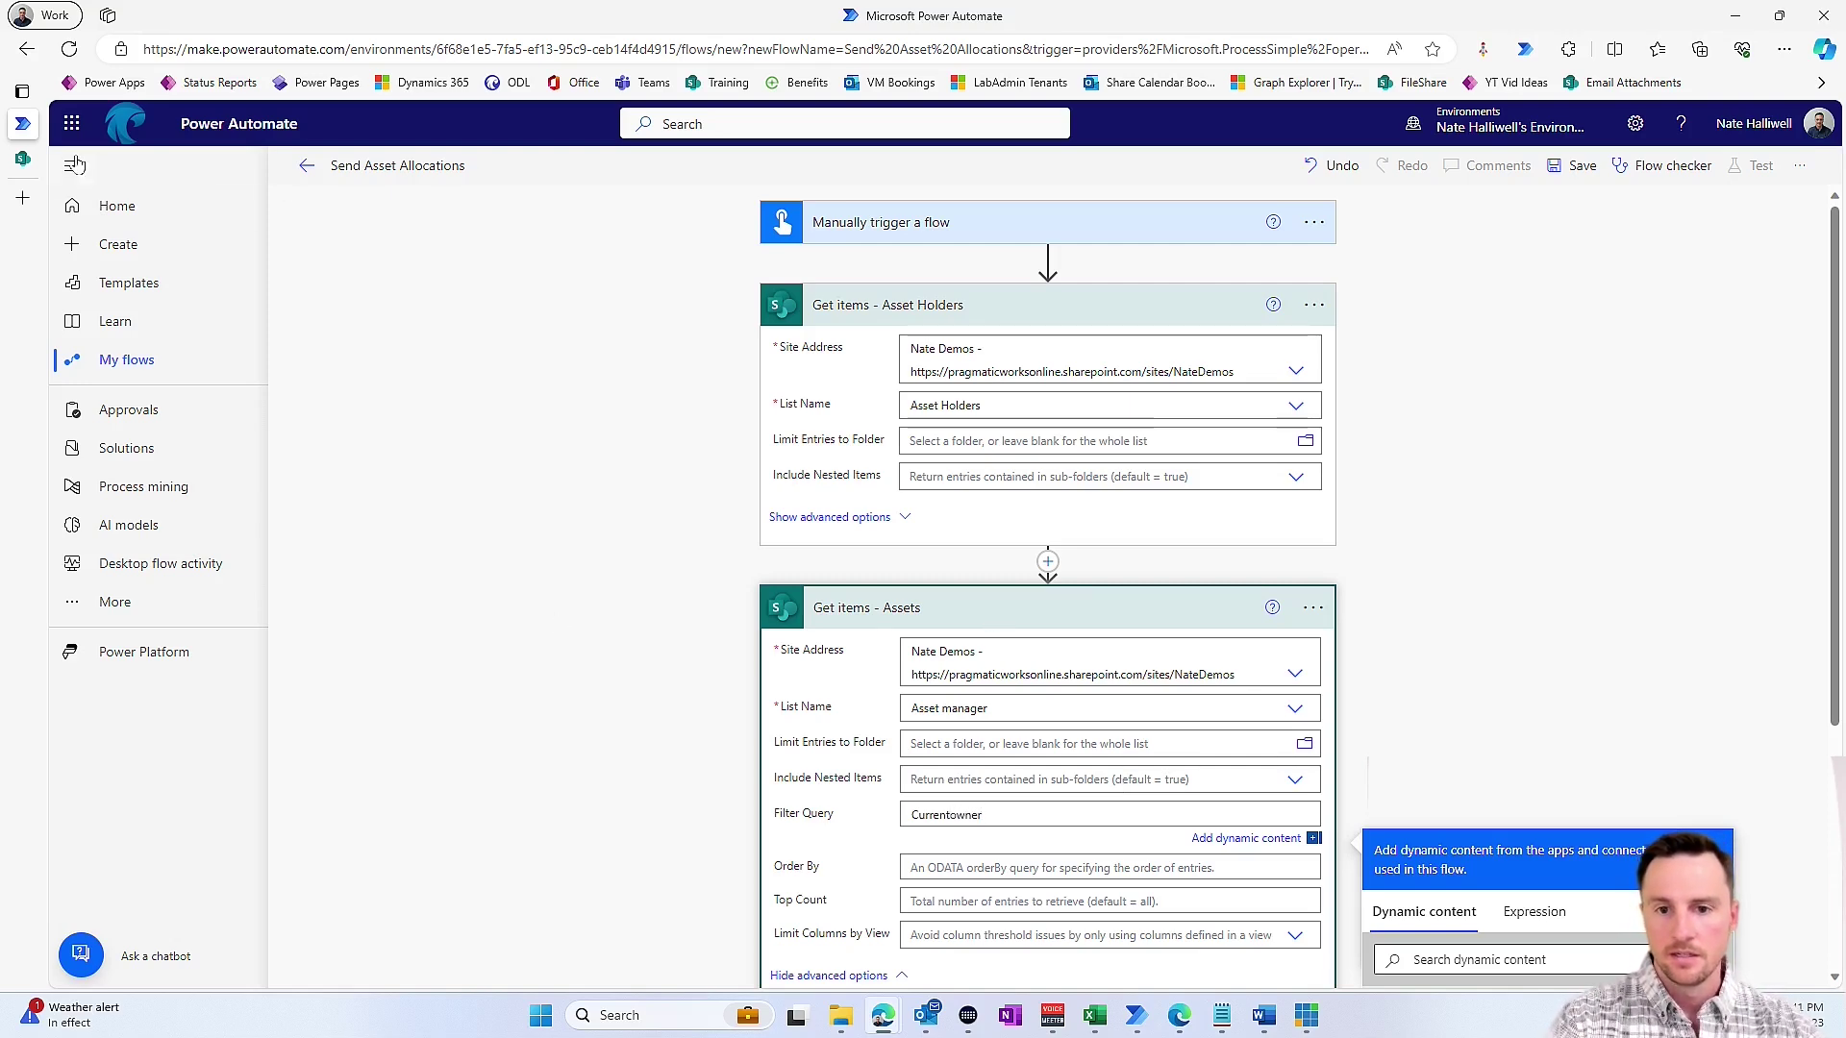
{"action": "left_click", "coordinate": [23, 159]}
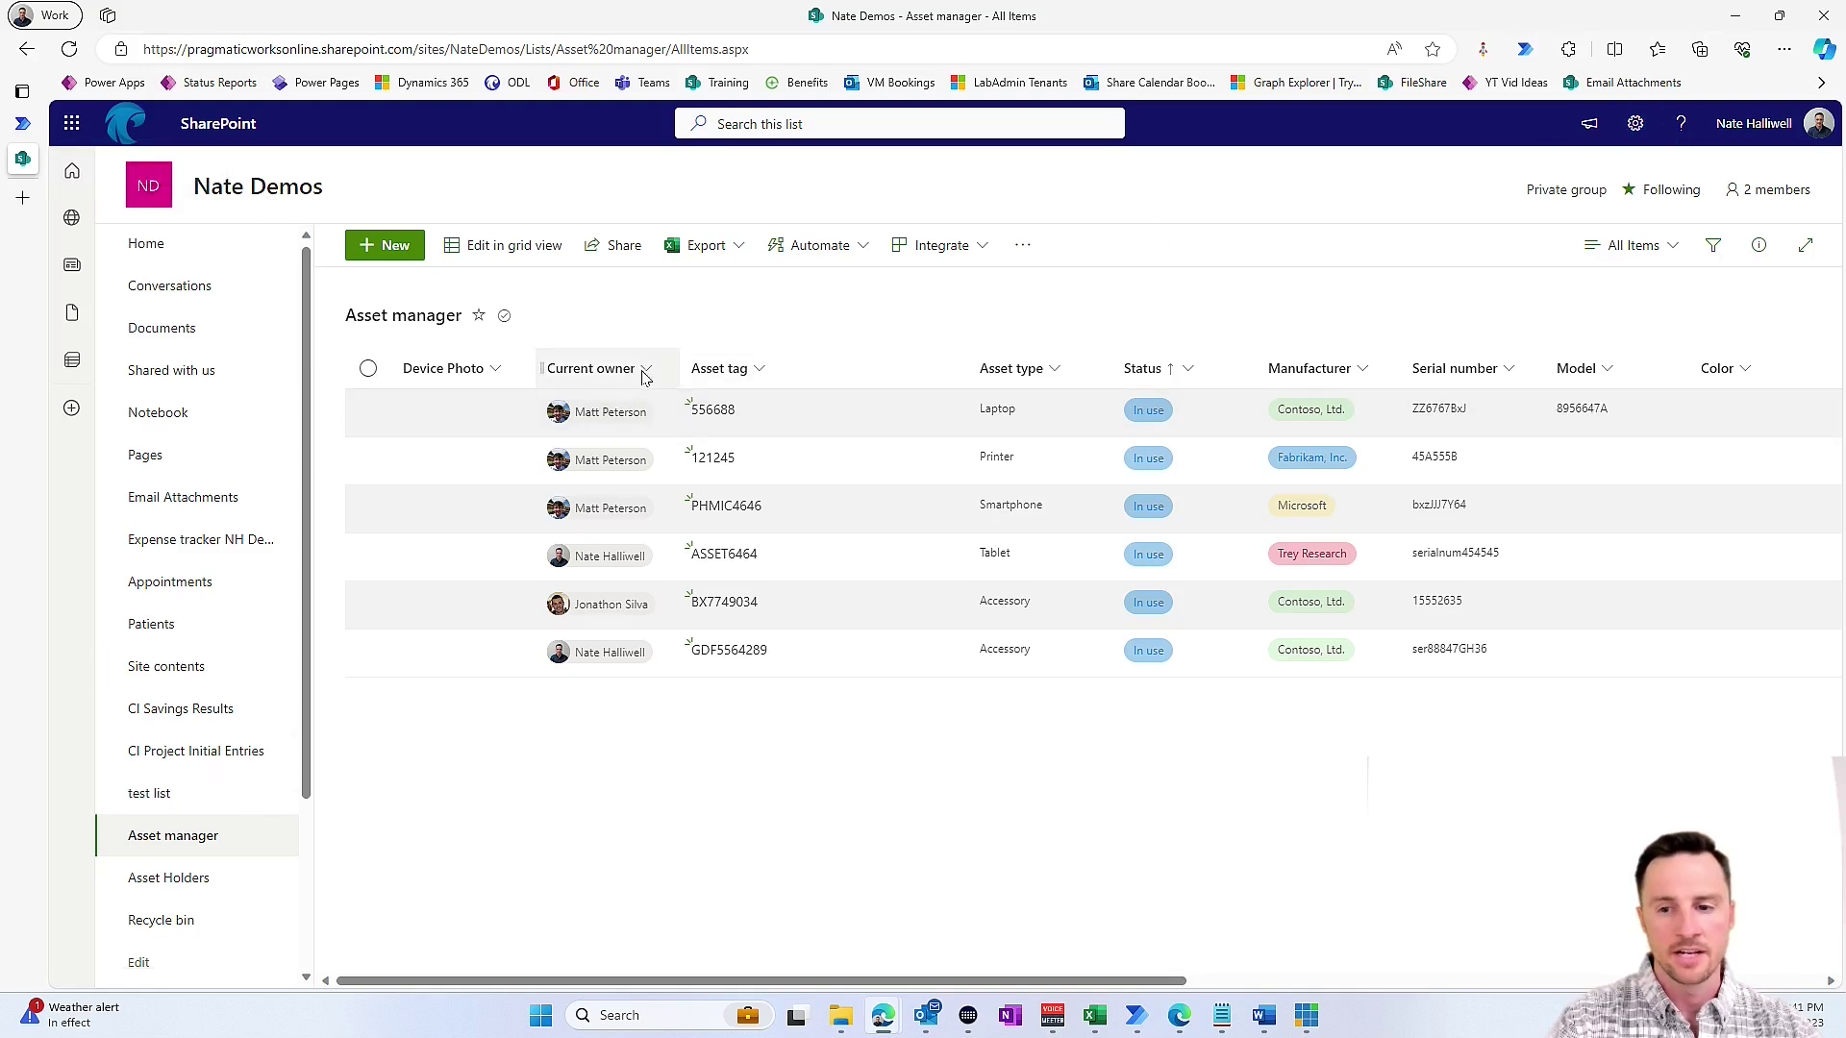
{"action": "left_click", "coordinate": [1636, 125]}
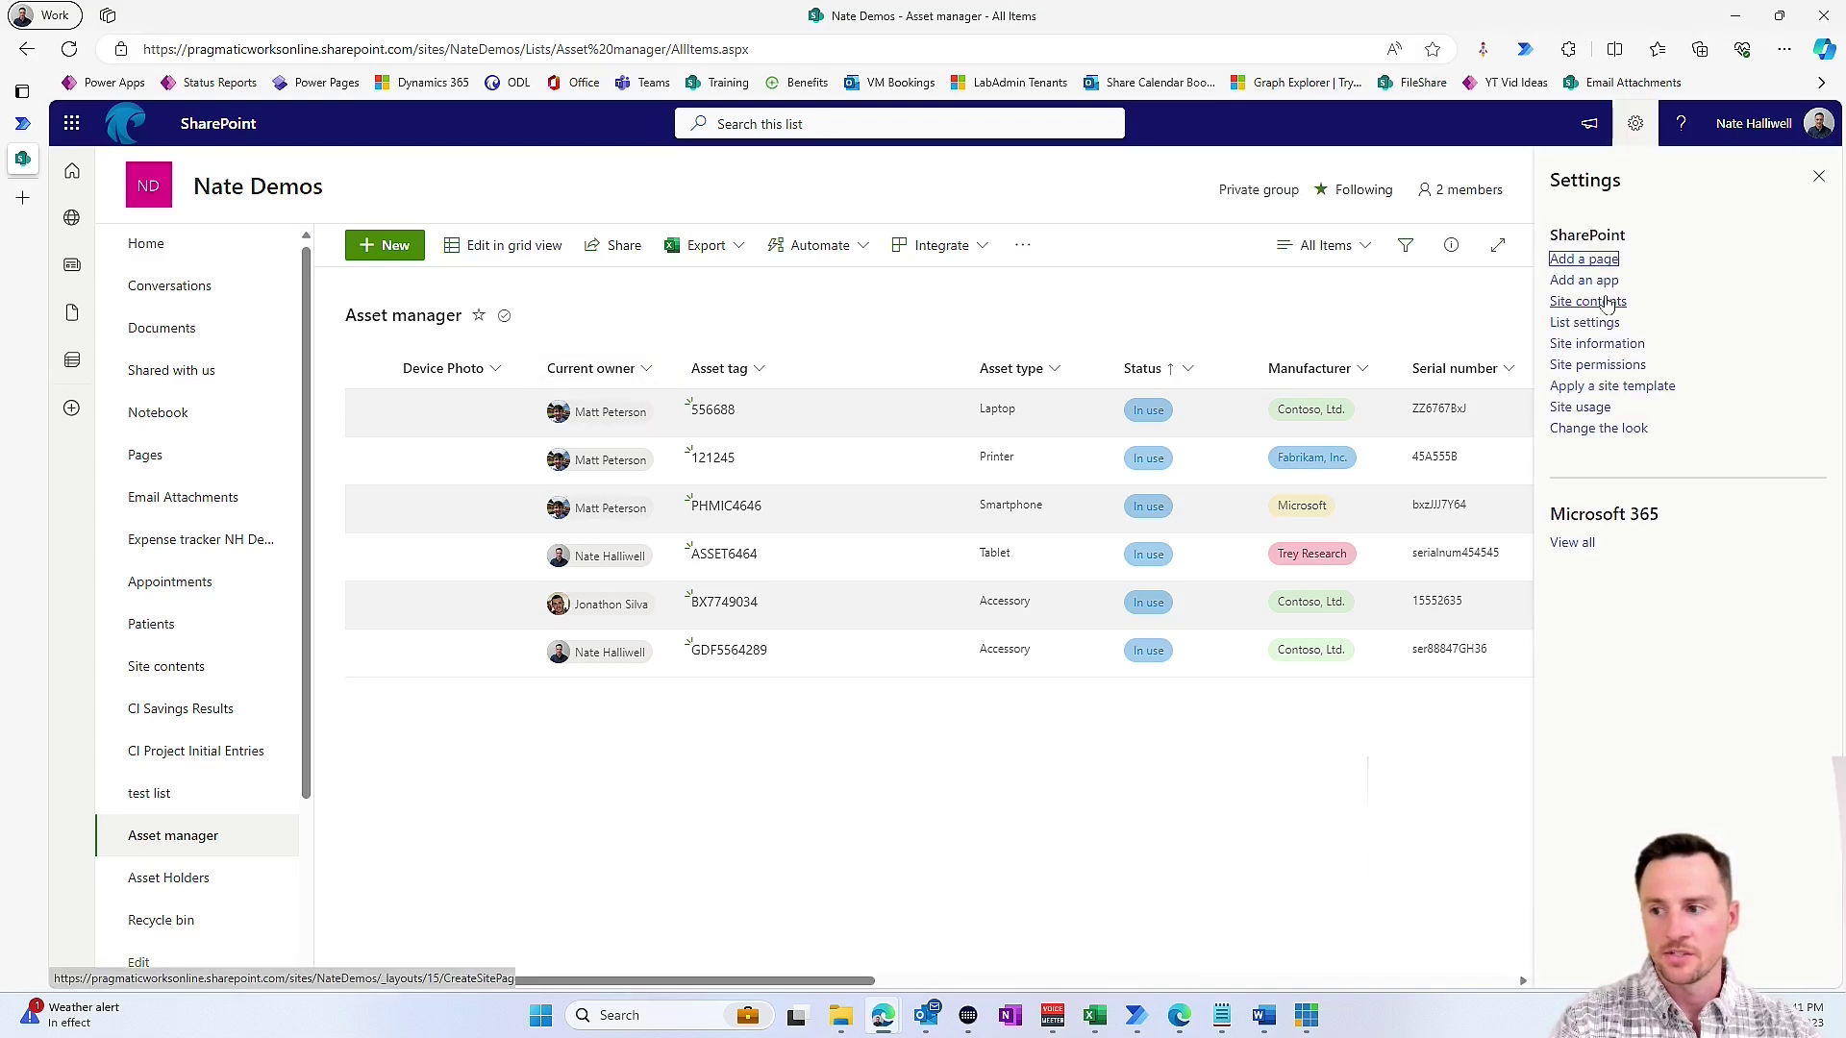
- Check the Asset manager list's Current owner column settings and confirm its URL shows Field=CurrentOwner
{"action": "left_click", "coordinate": [1584, 323]}
{"action": "scroll", "coordinate": [508, 694], "scroll_direction": "down", "scroll_amount": 2}
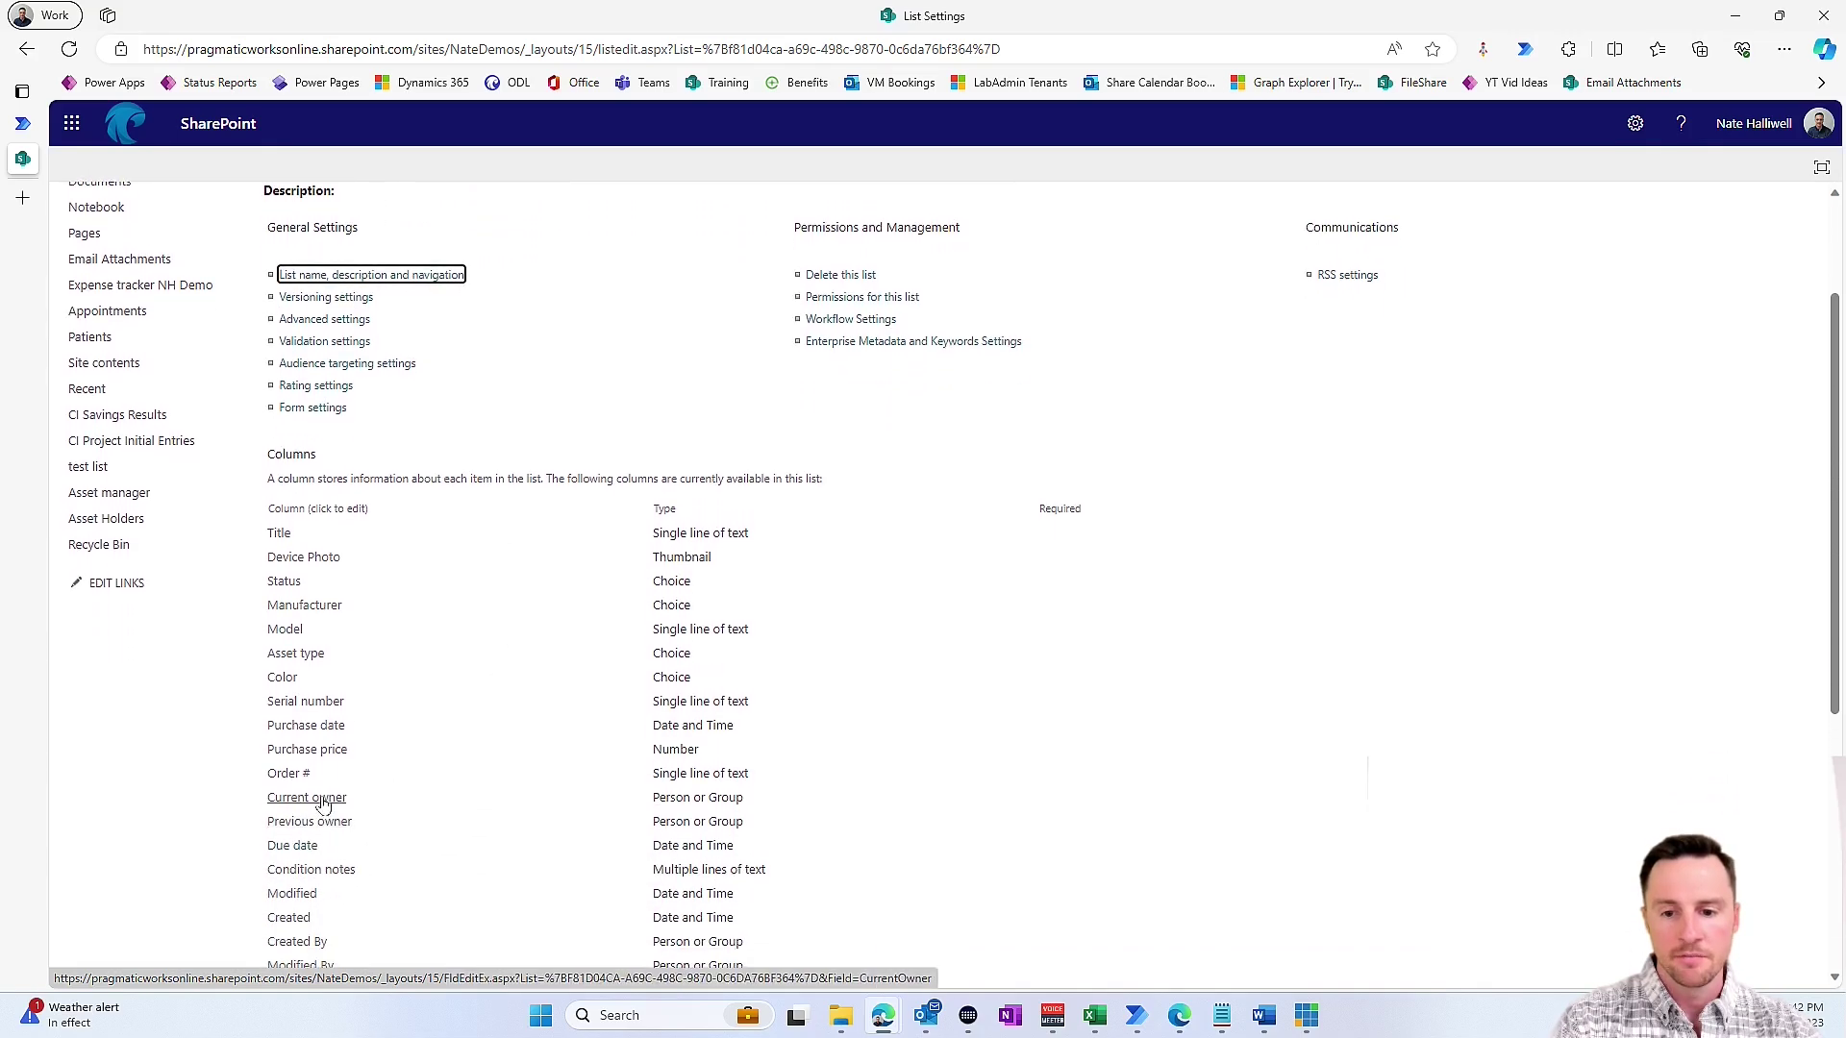
{"action": "left_click", "coordinate": [323, 802]}
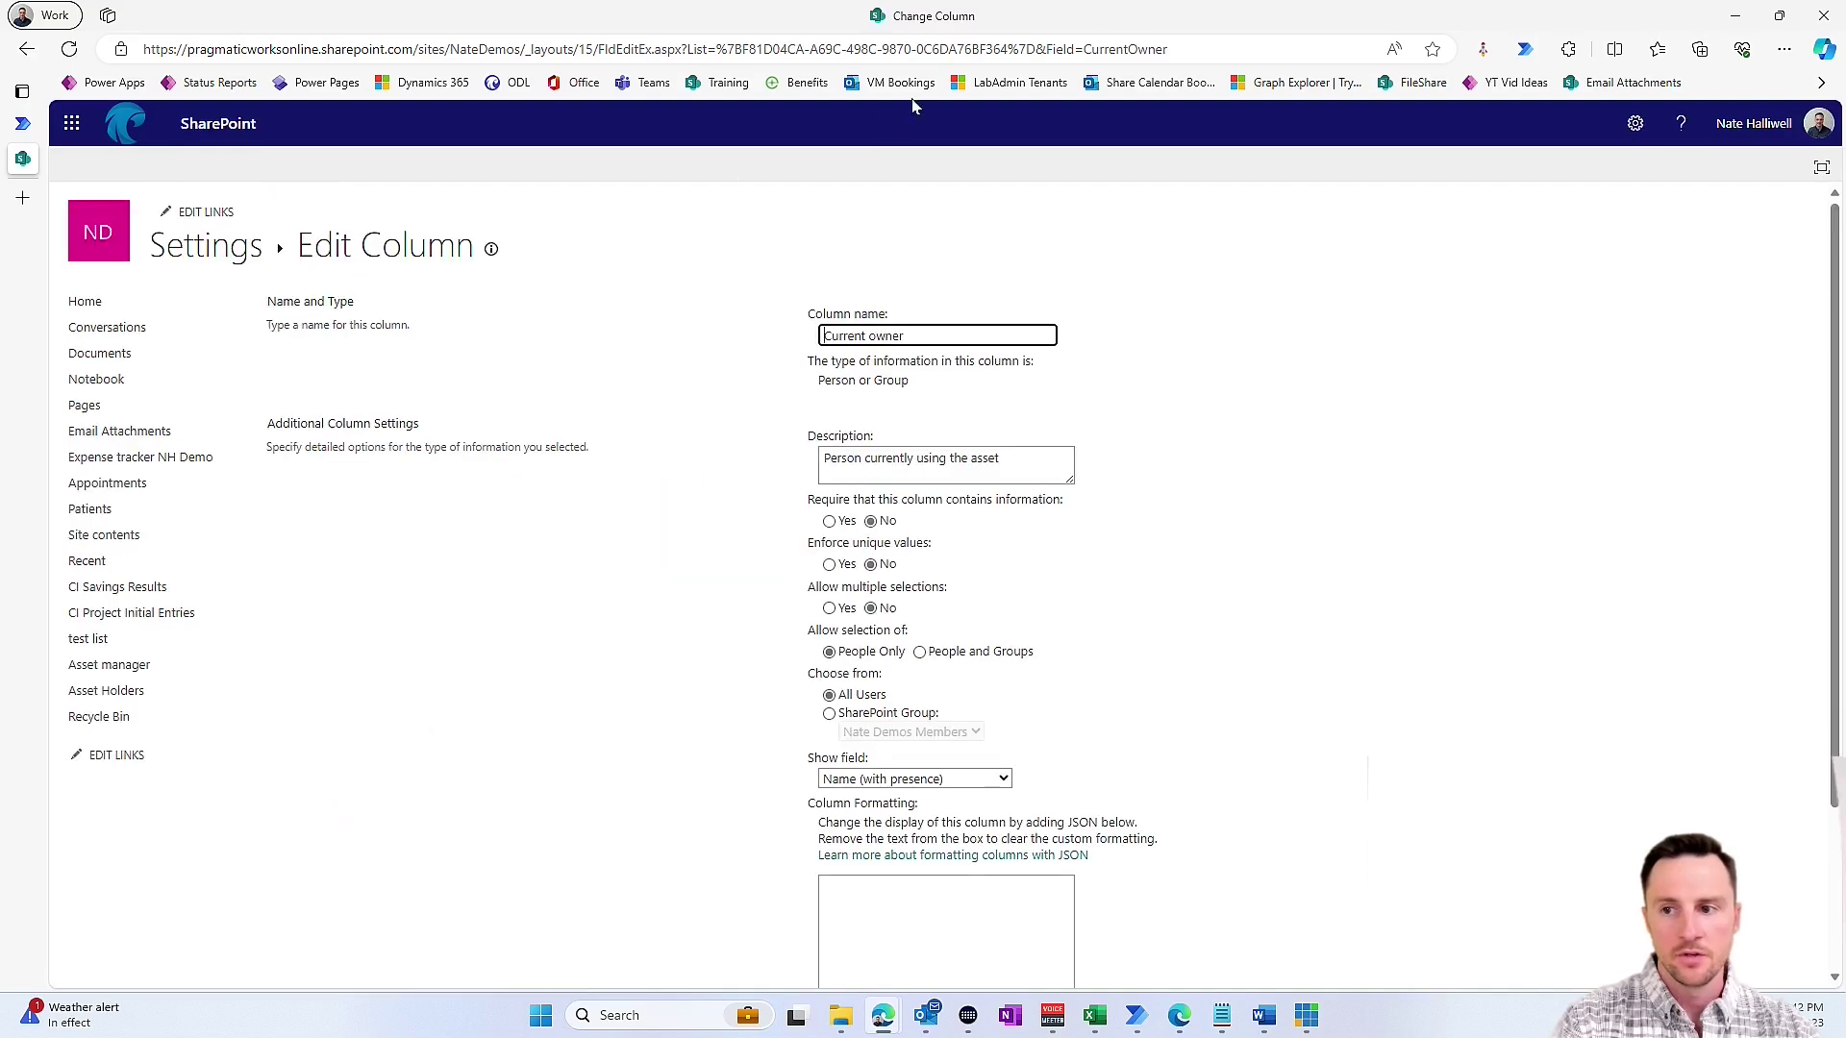
{"action": "left_click", "coordinate": [1083, 51]}
{"action": "left_click", "coordinate": [1109, 53]}
{"action": "left_click_drag", "start_coordinate": [1083, 50], "coordinate": [1215, 62]}
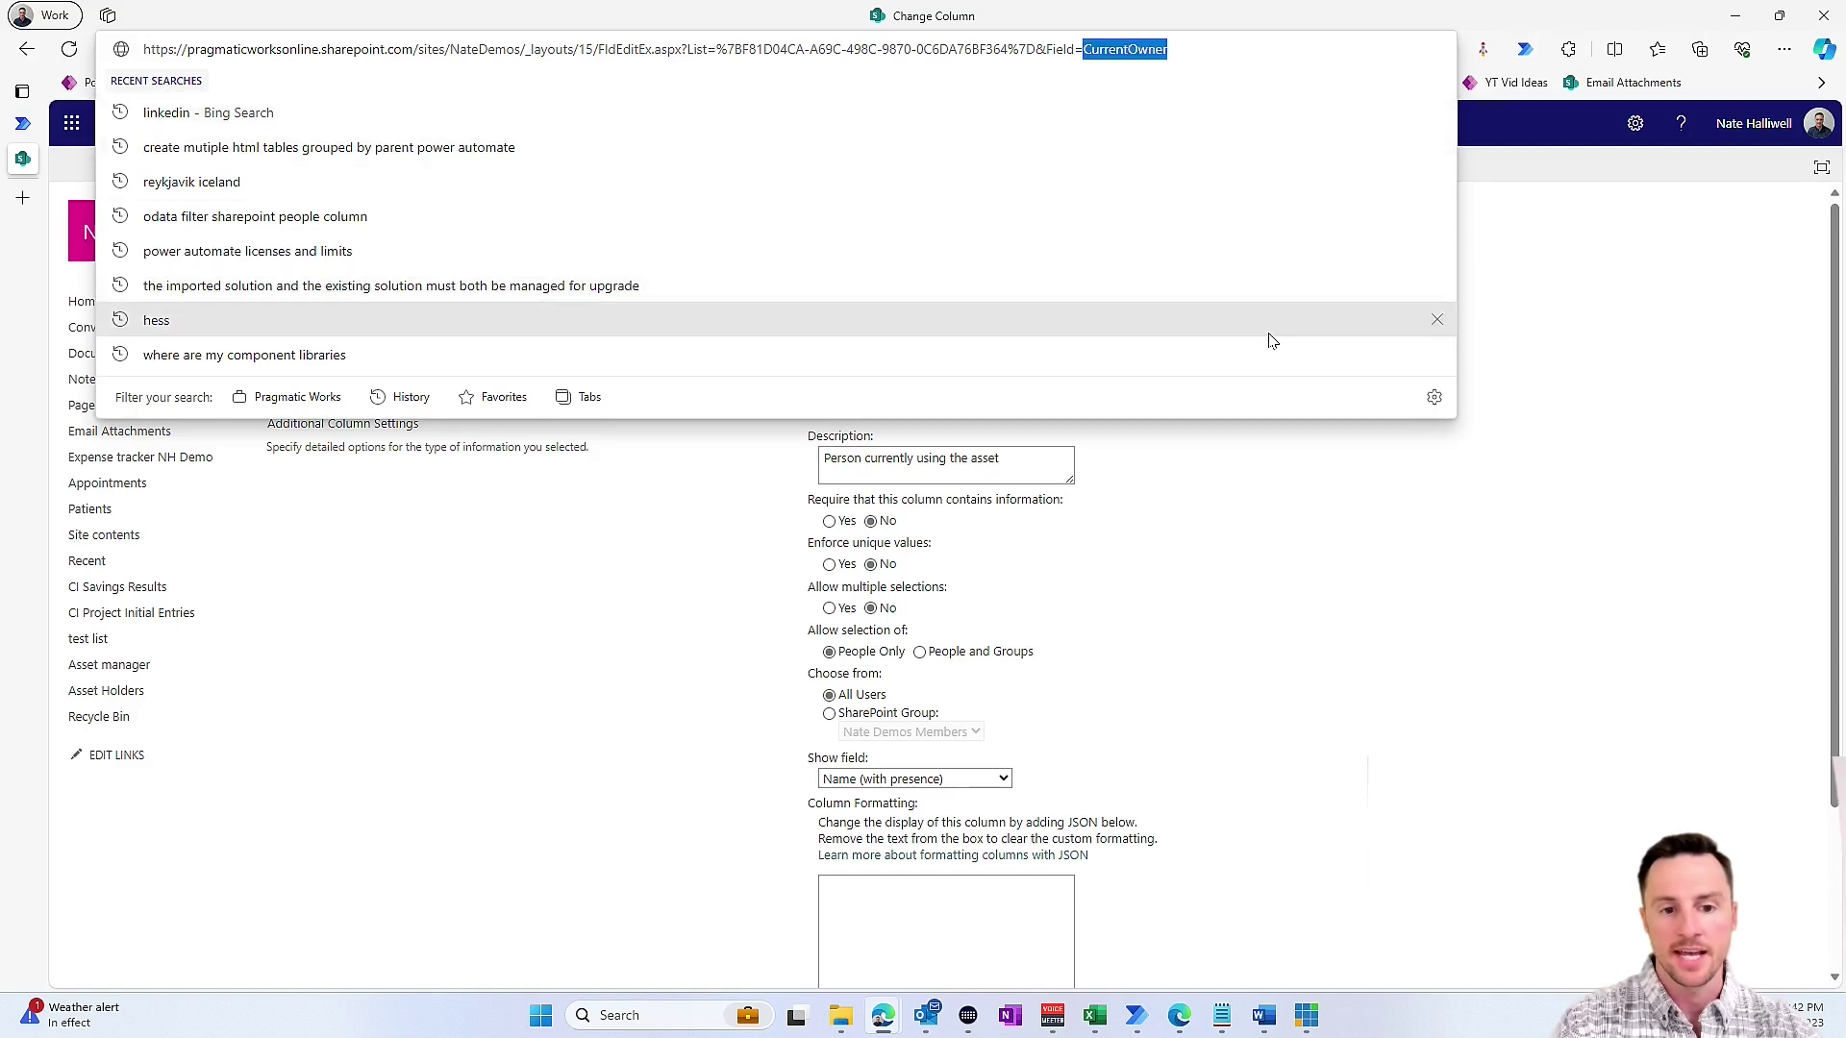
{"action": "left_click", "coordinate": [22, 123]}
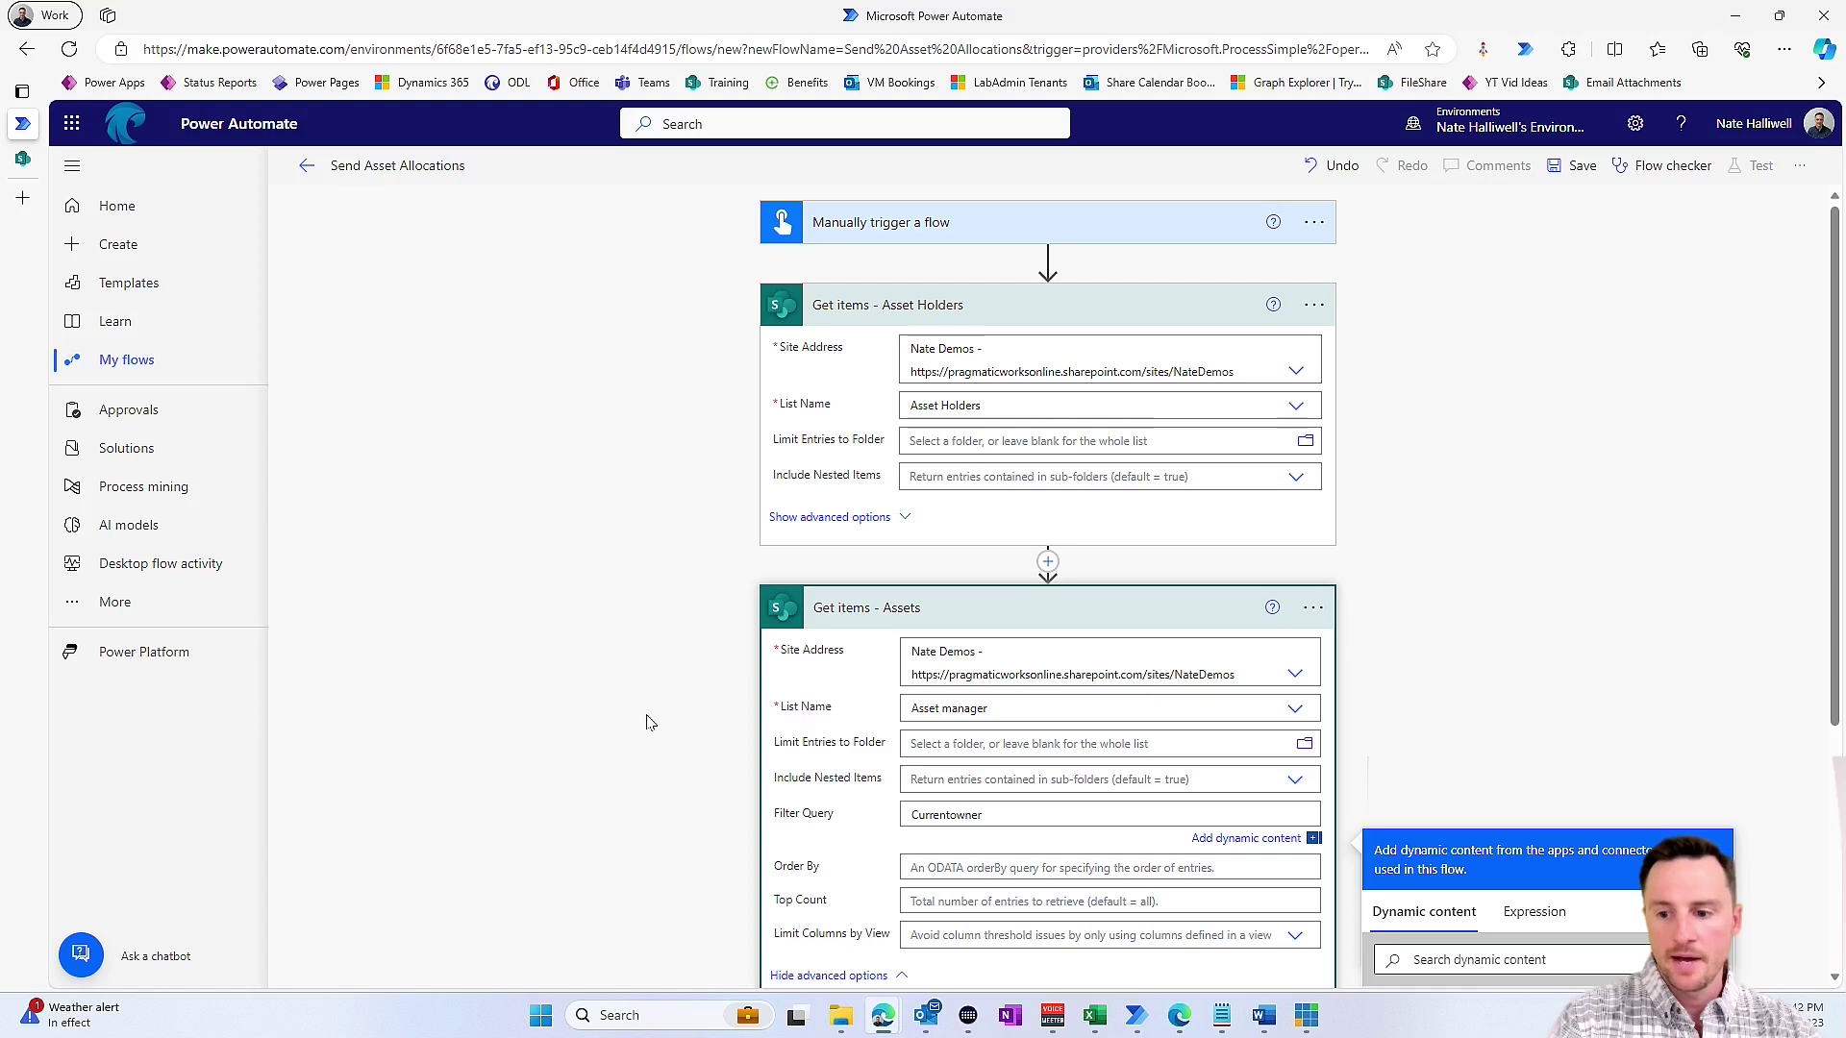
- Write the Assets filter as CurrentOwner/EMail eq ' followed by the holder's Employee Email token
{"action": "scroll", "coordinate": [858, 774], "scroll_direction": "down", "scroll_amount": 2}
{"action": "key", "text": "BackSpace"}
{"action": "key", "text": "BackSpace"}
{"action": "key", "text": "BackSpace"}
{"action": "key", "text": "BackSpace"}
{"action": "key", "text": "BackSpace"}
{"action": "type", "text": "Owner"}
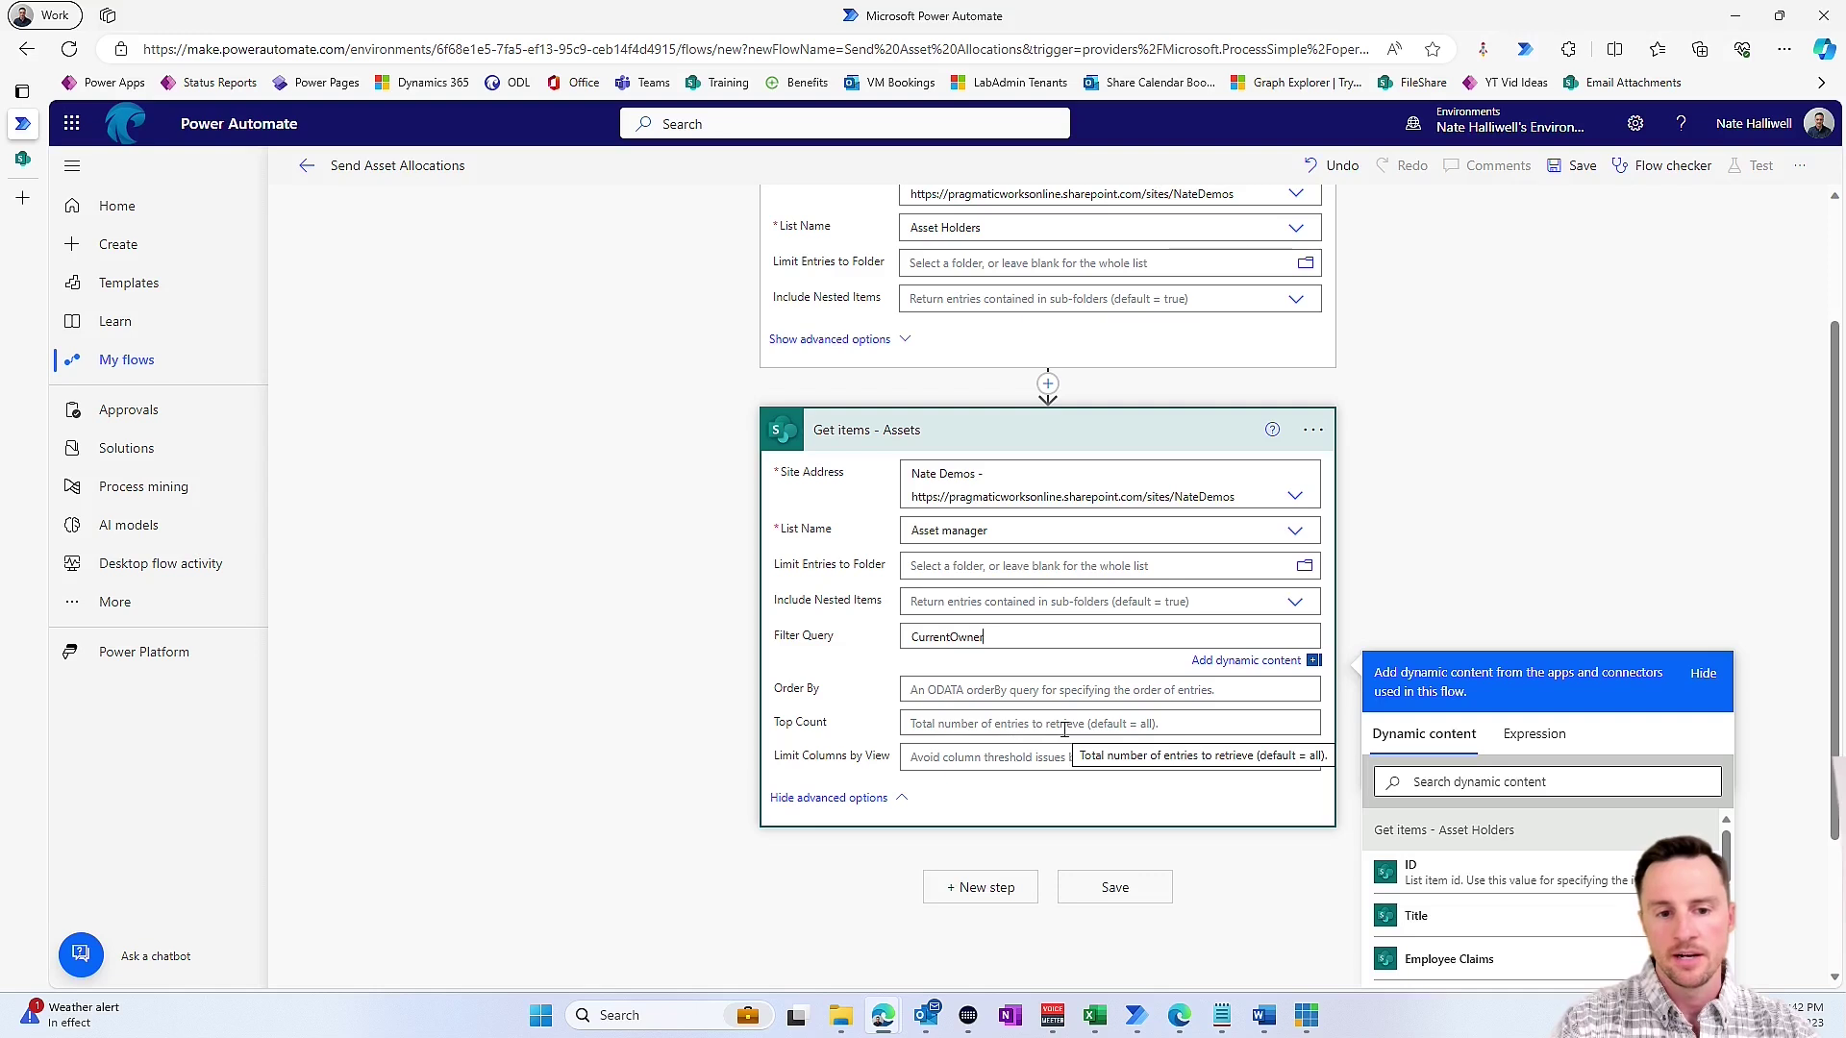
{"action": "type", "text": "/"}
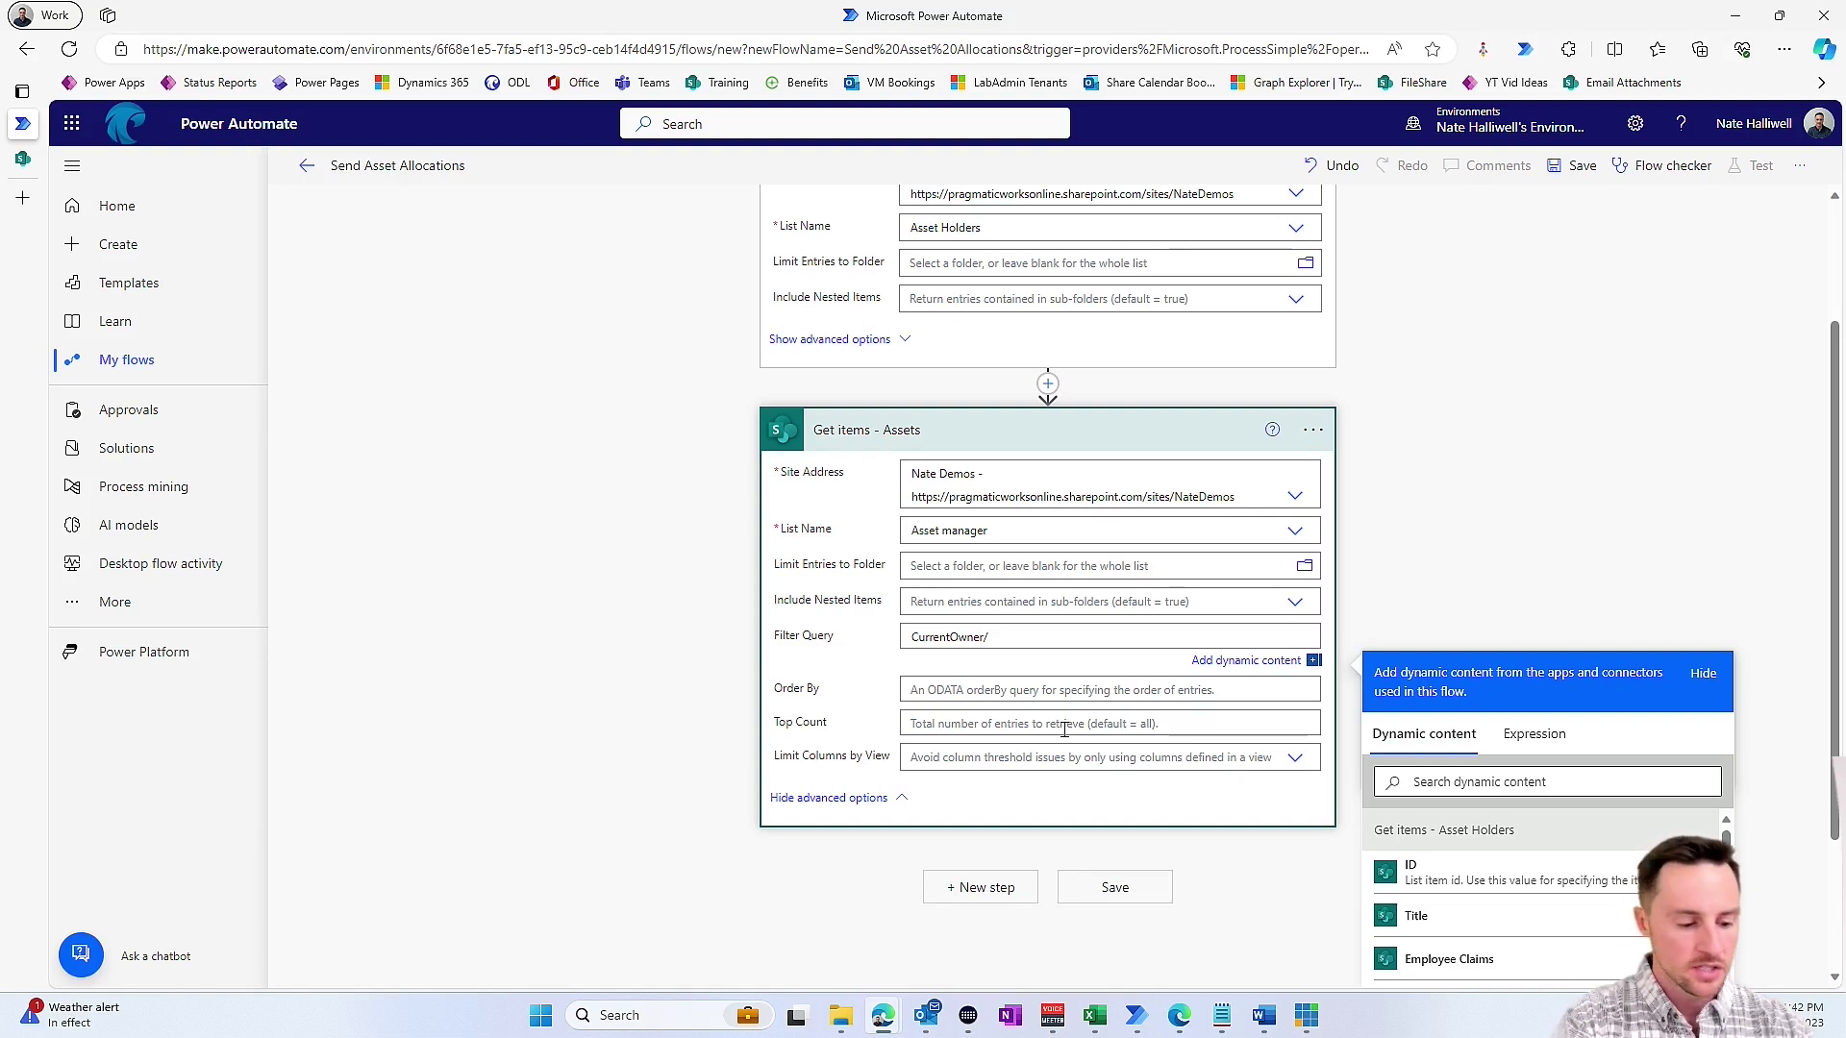
{"action": "type", "text": "EMail eq"}
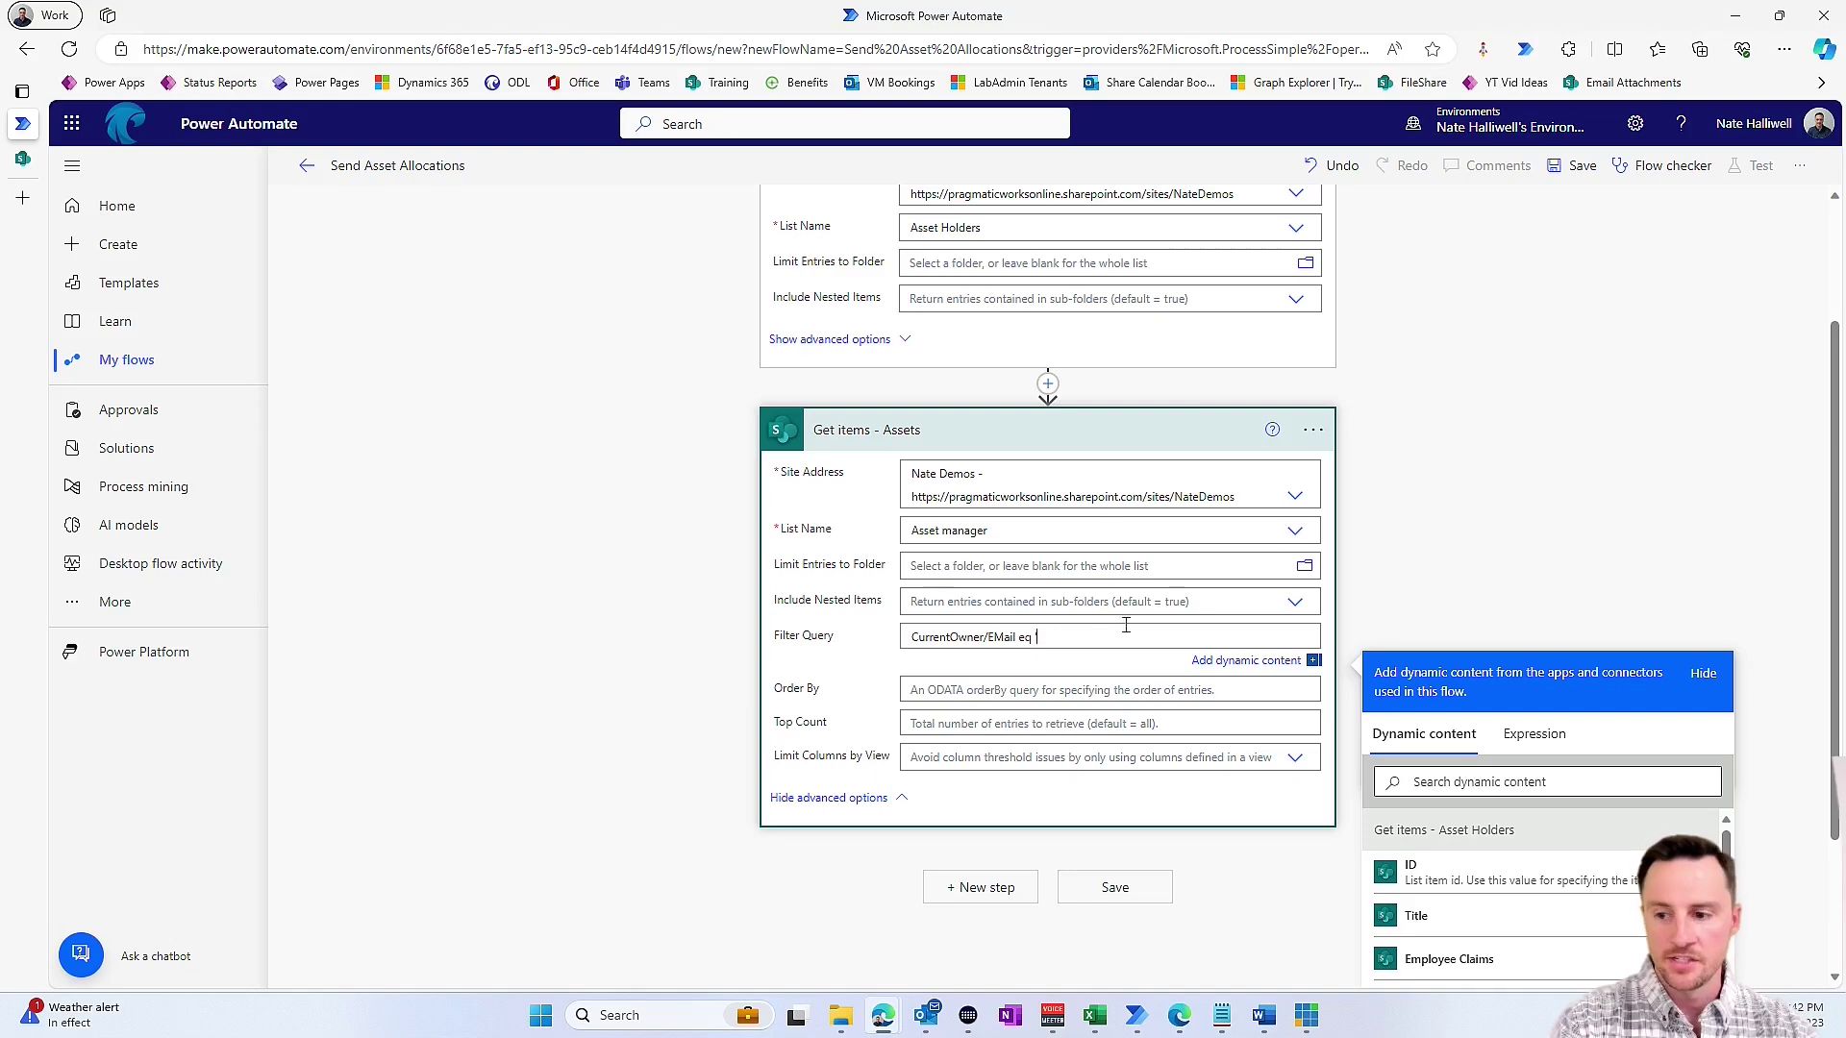
{"action": "type", "text": "'"}
{"action": "scroll", "coordinate": [1124, 625], "scroll_direction": "down", "scroll_amount": 2}
{"action": "left_click", "coordinate": [1487, 597]}
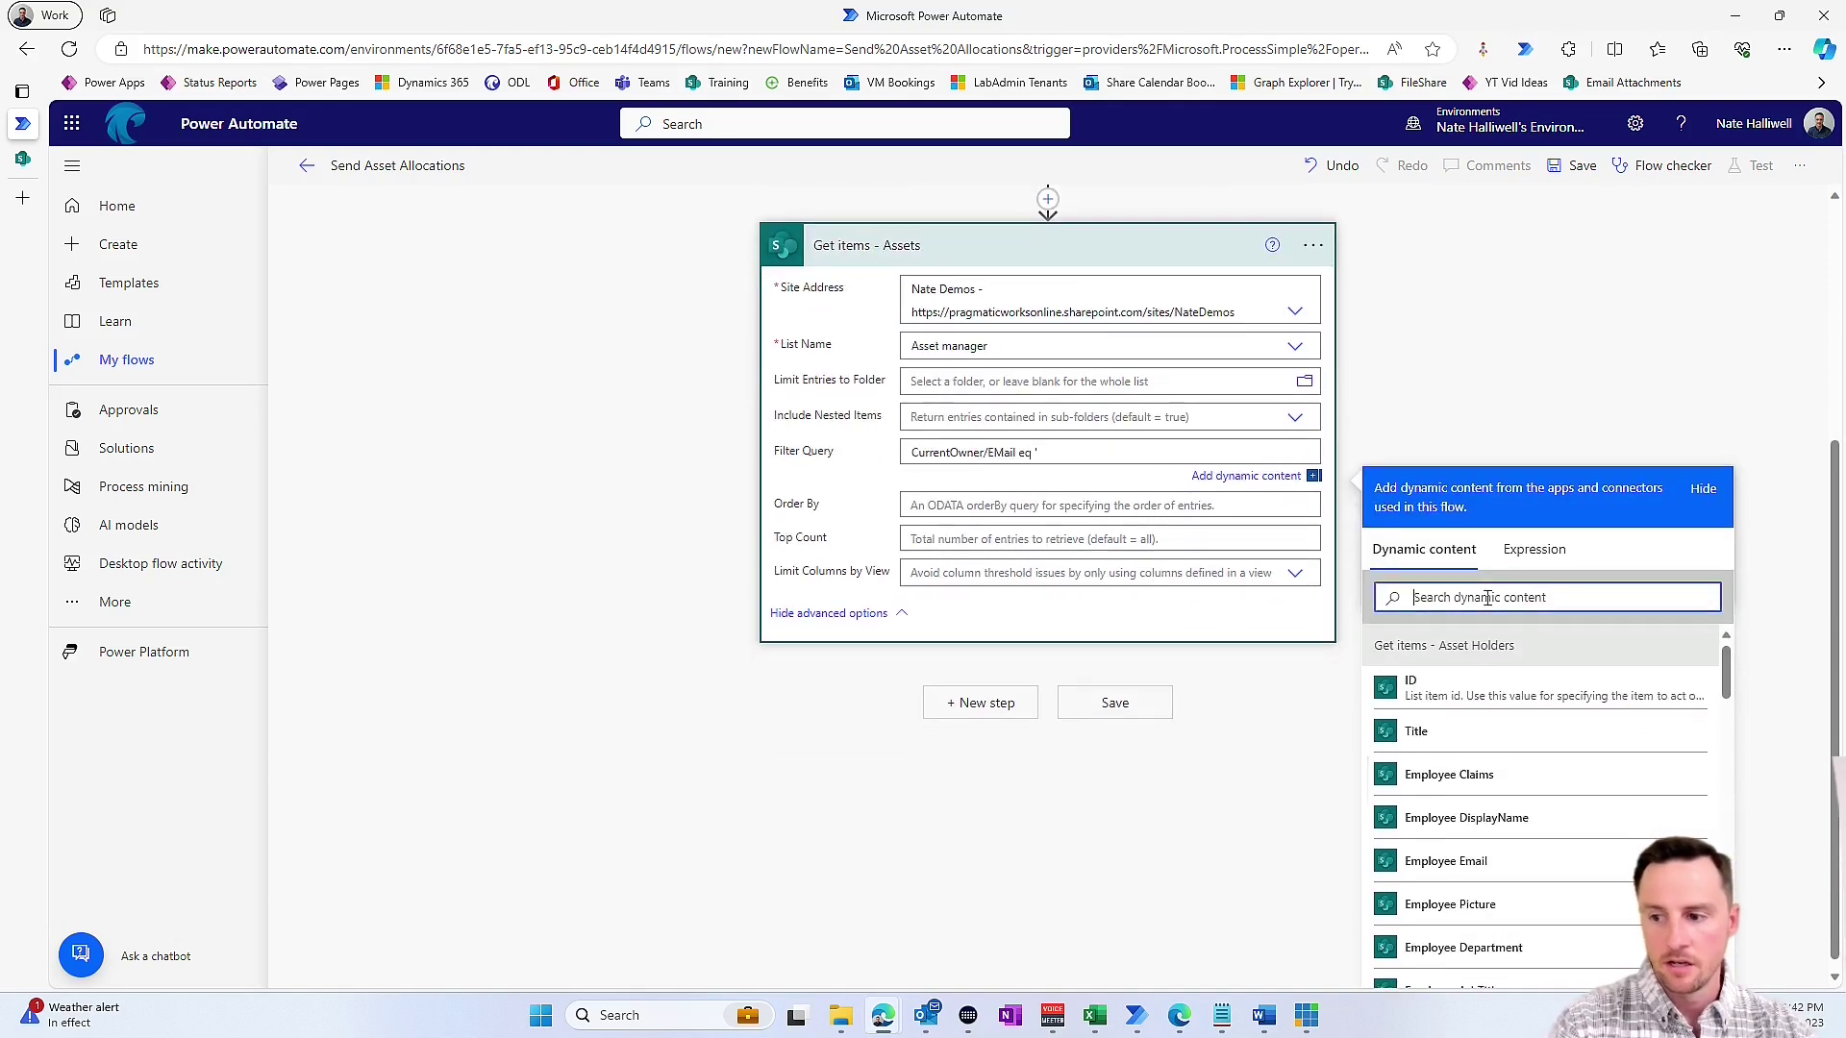
{"action": "type", "text": "emplo"}
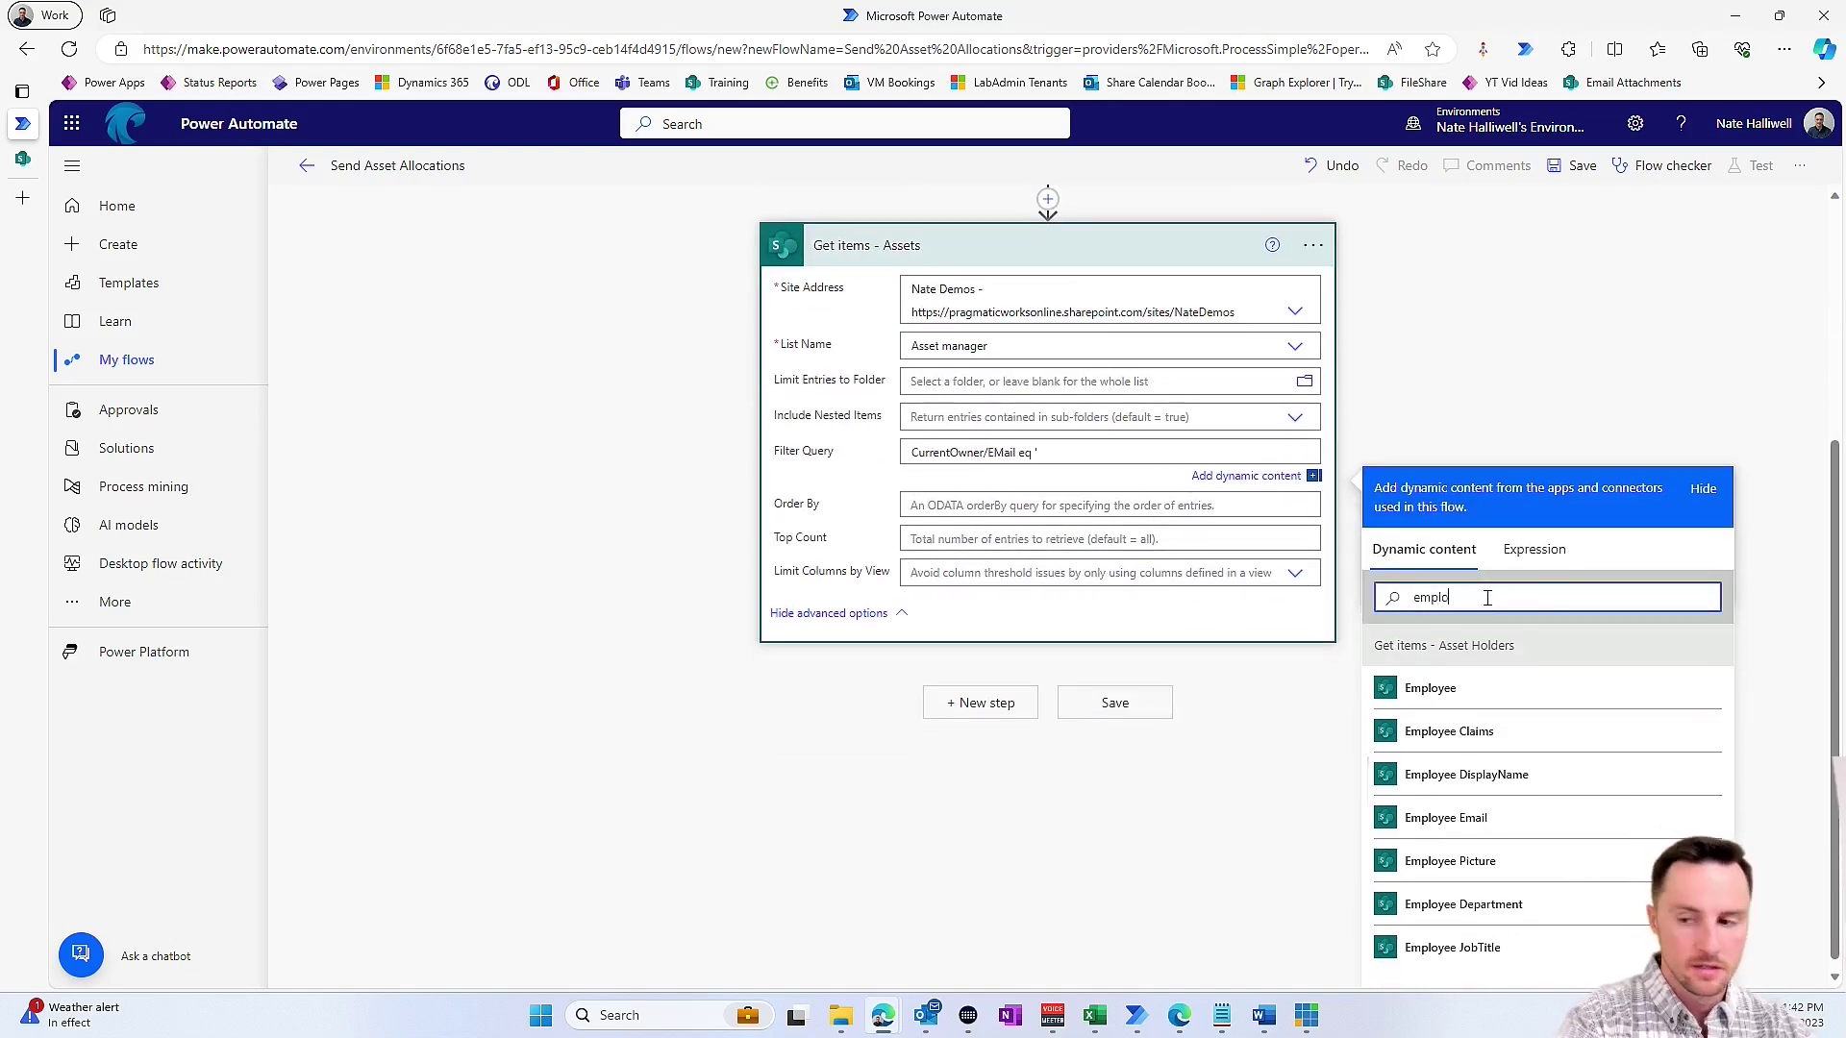
{"action": "left_click", "coordinate": [1535, 825]}
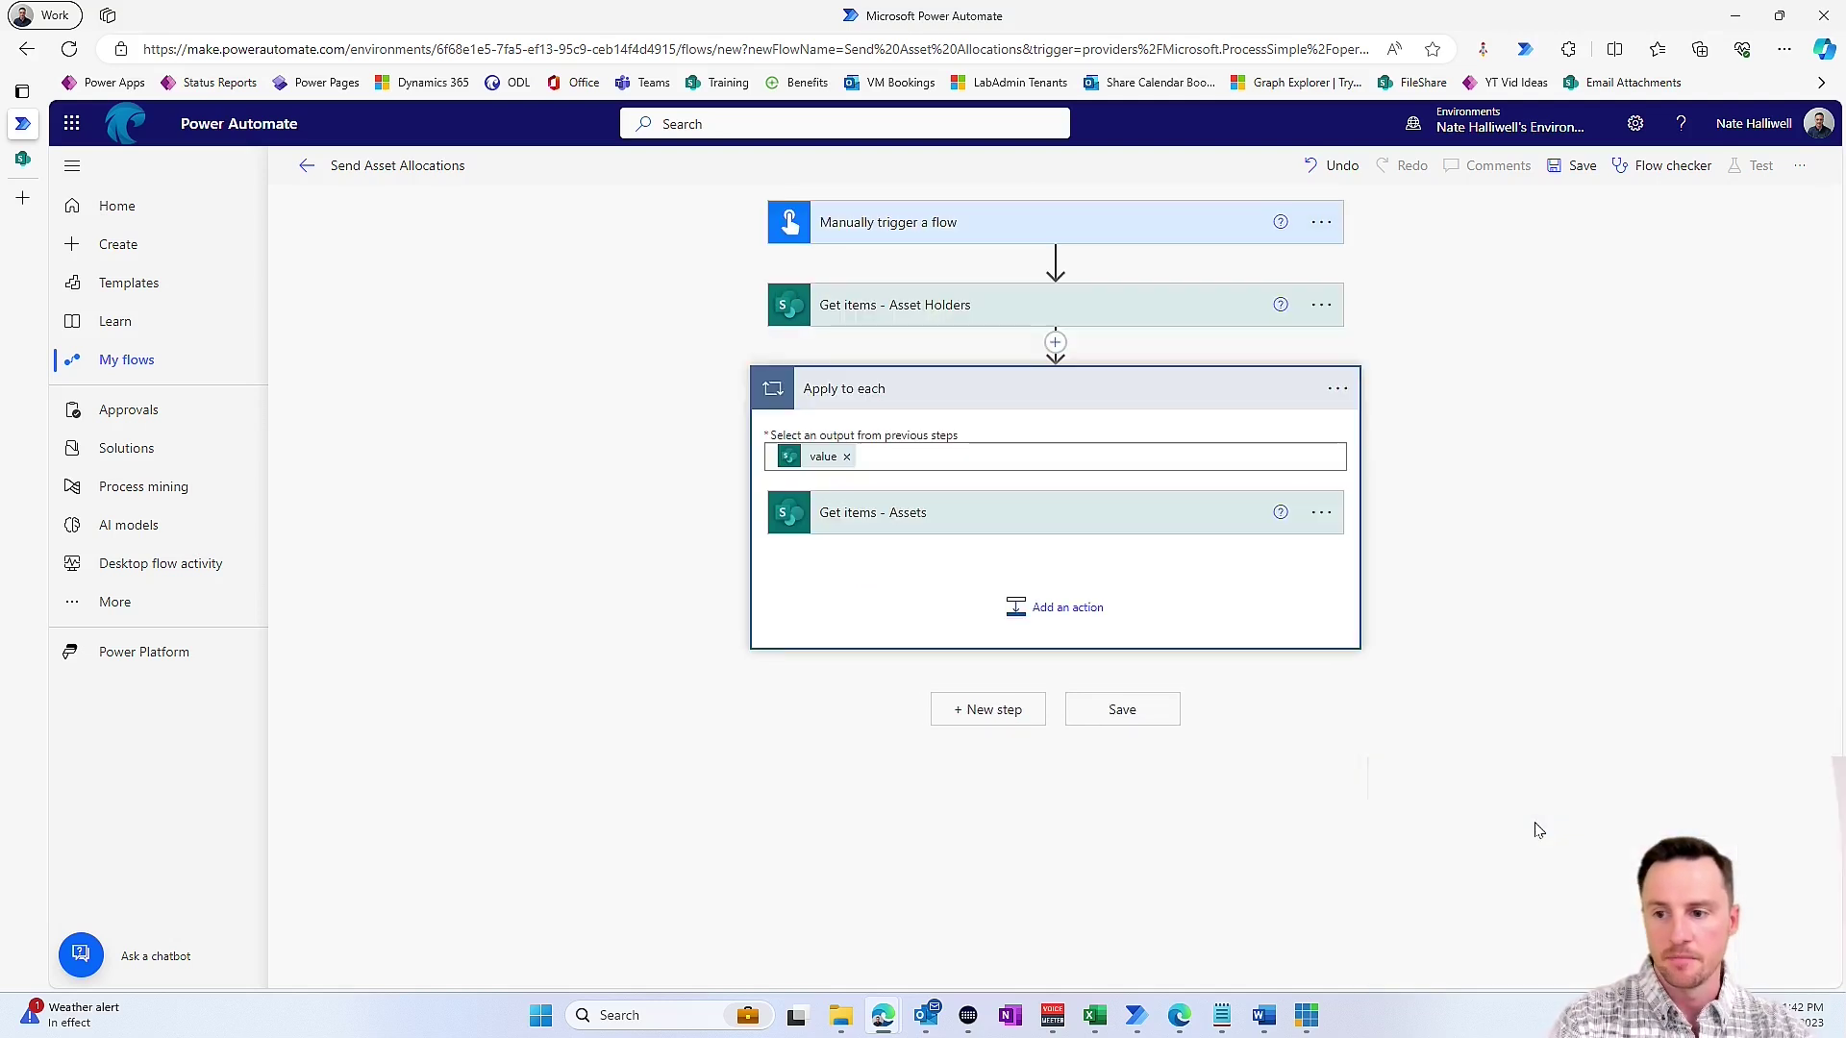
- Expand Get items - Assets inside the loop and place the cursor after the Employee Email token
{"action": "left_click", "coordinate": [999, 521]}
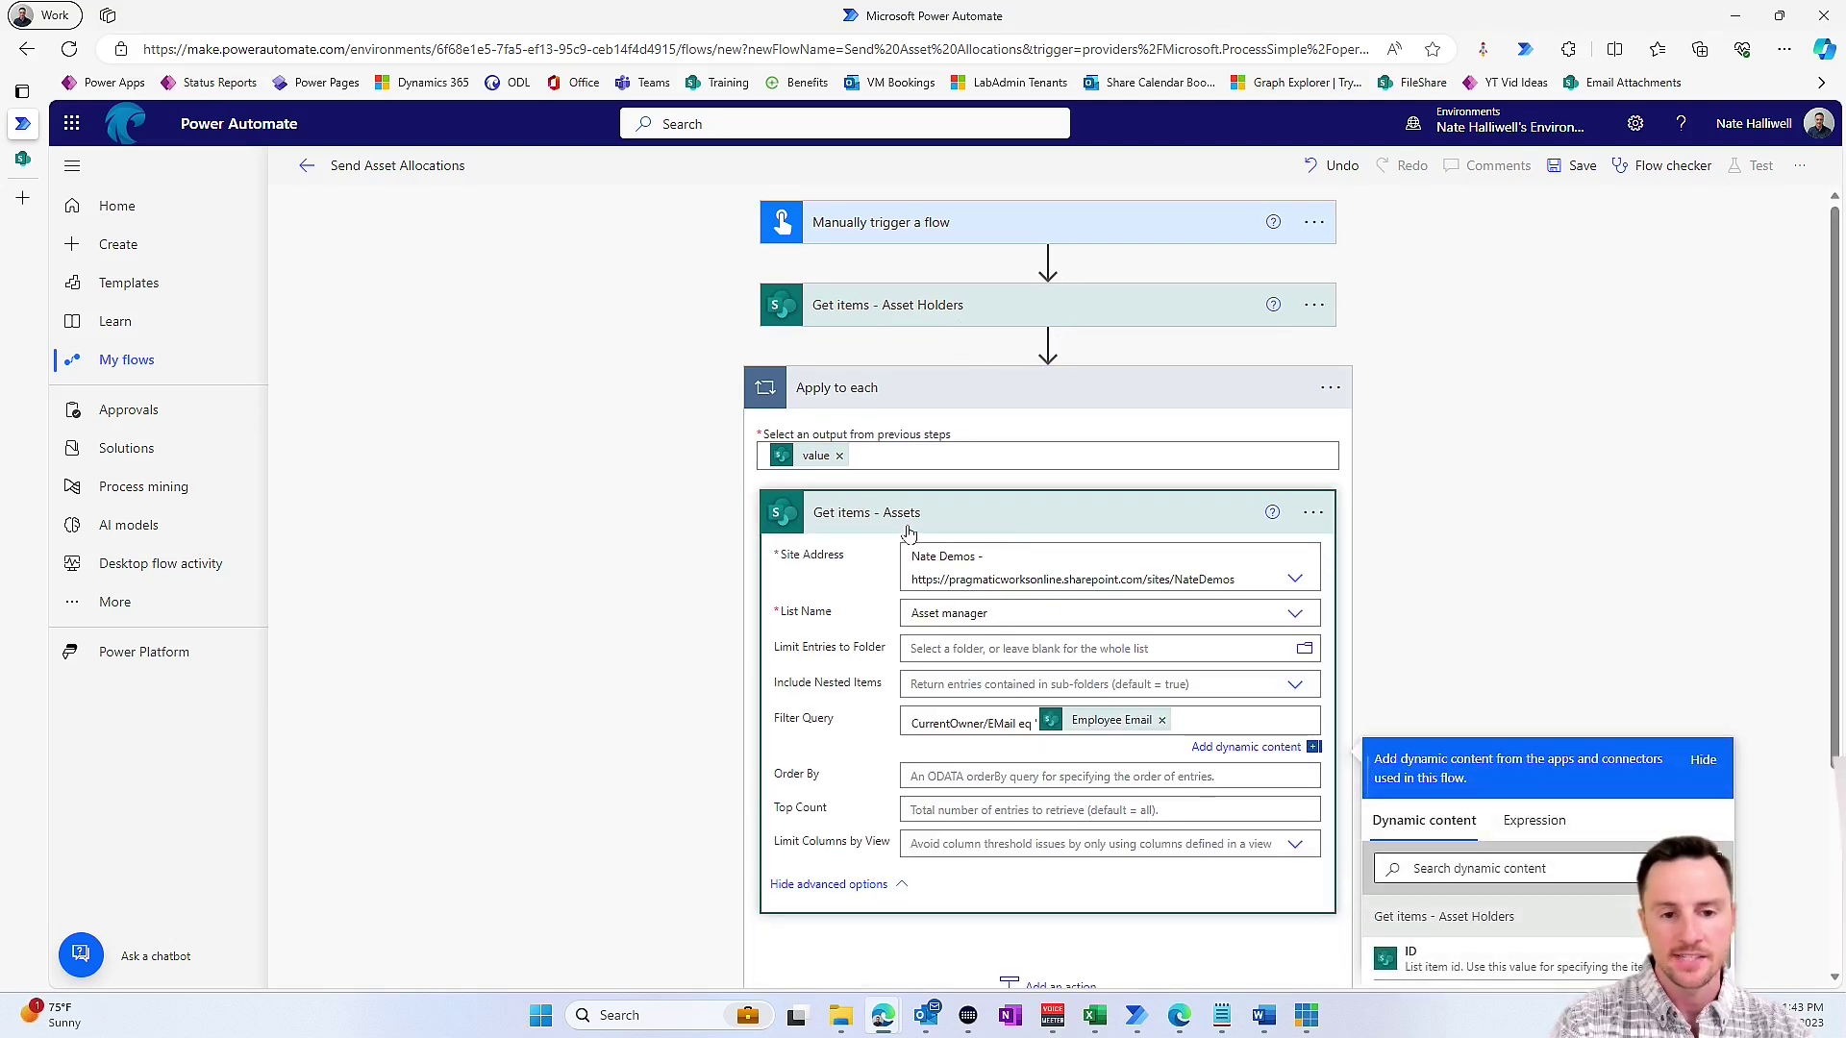
{"action": "left_click", "coordinate": [1202, 728]}
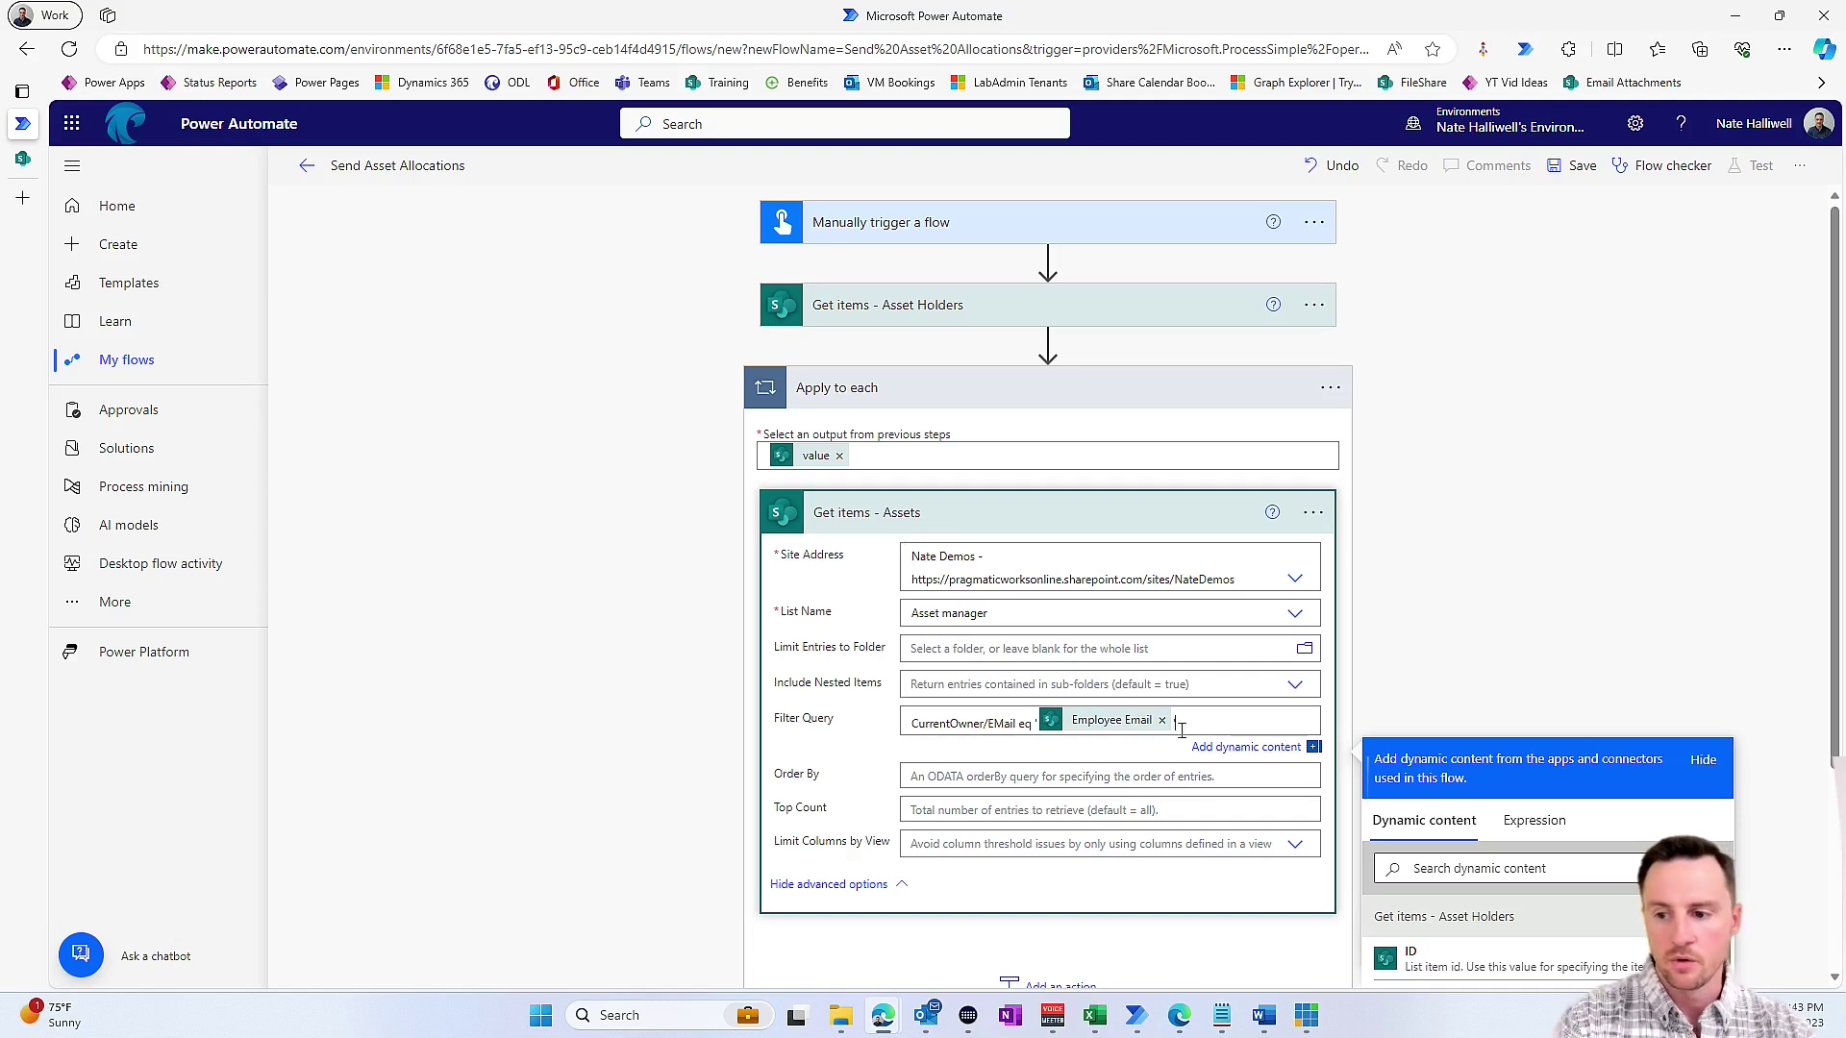
{"action": "scroll", "coordinate": [1191, 719], "scroll_direction": "down", "scroll_amount": 2}
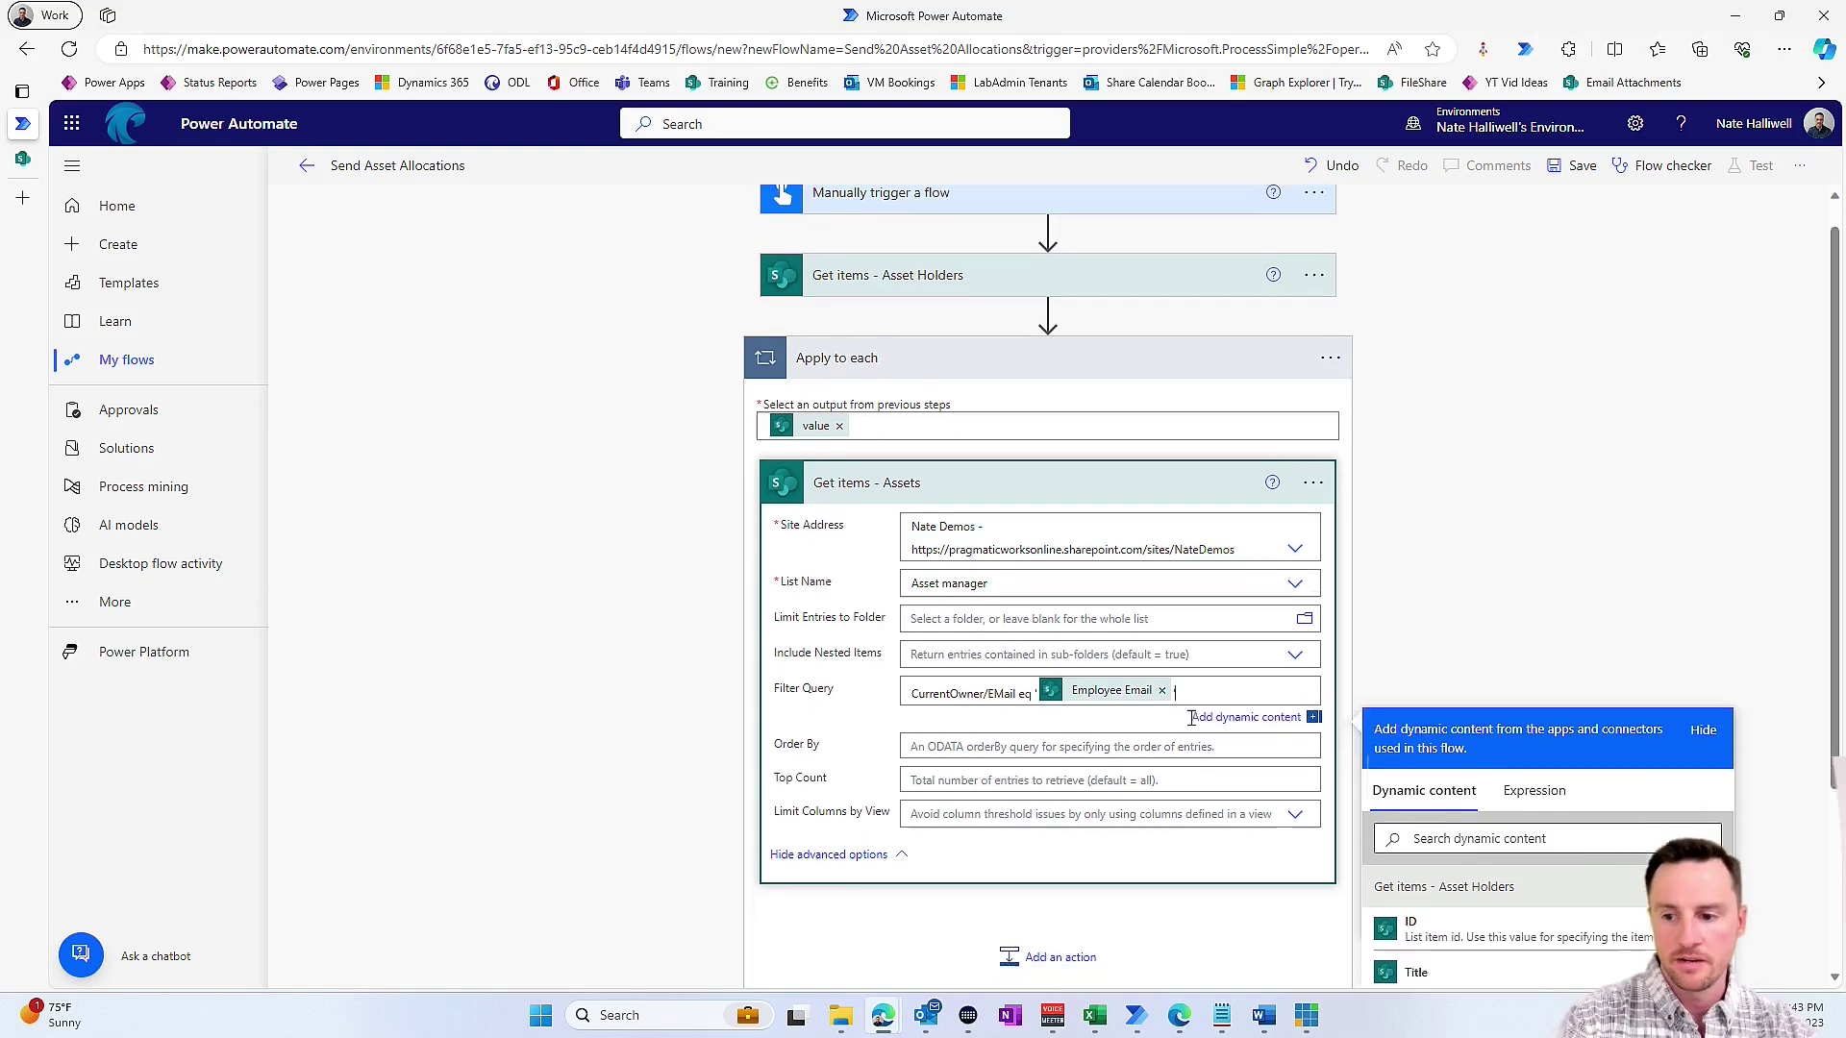
{"action": "scroll", "coordinate": [1038, 544], "scroll_direction": "up", "scroll_amount": 2}
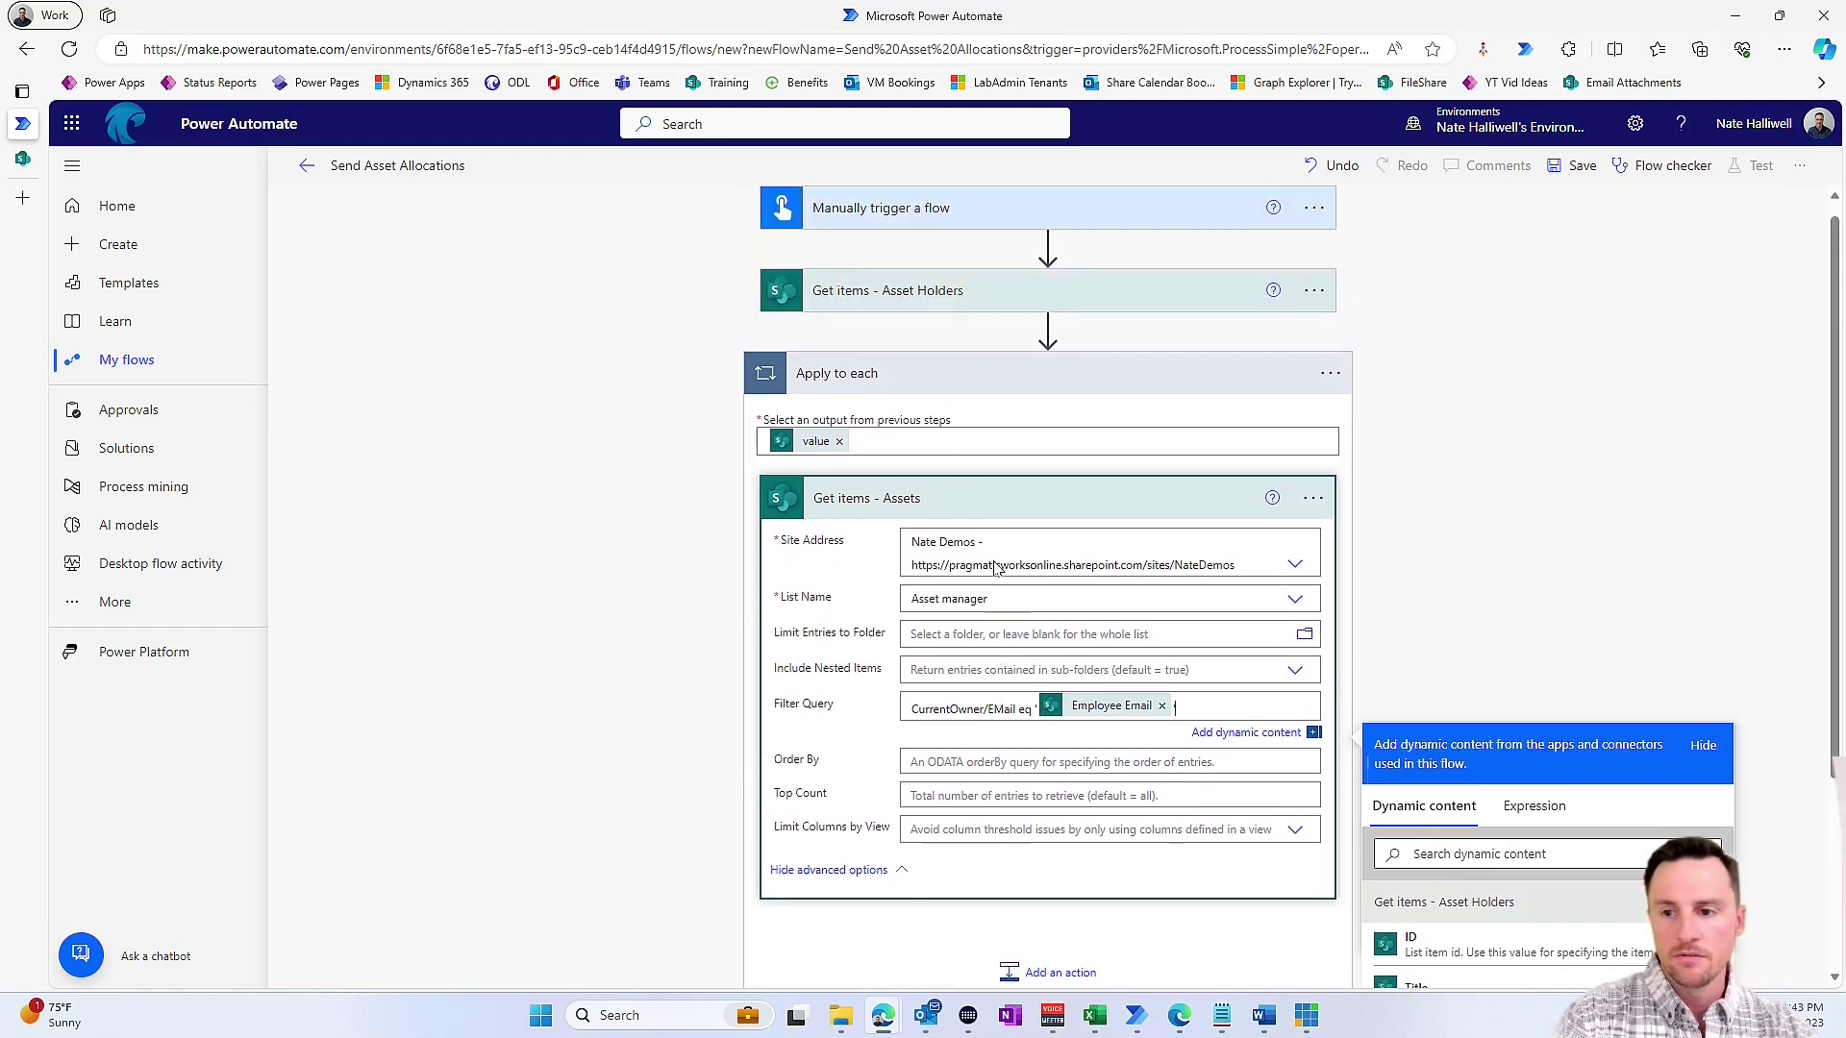
{"action": "left_click", "coordinate": [26, 159]}
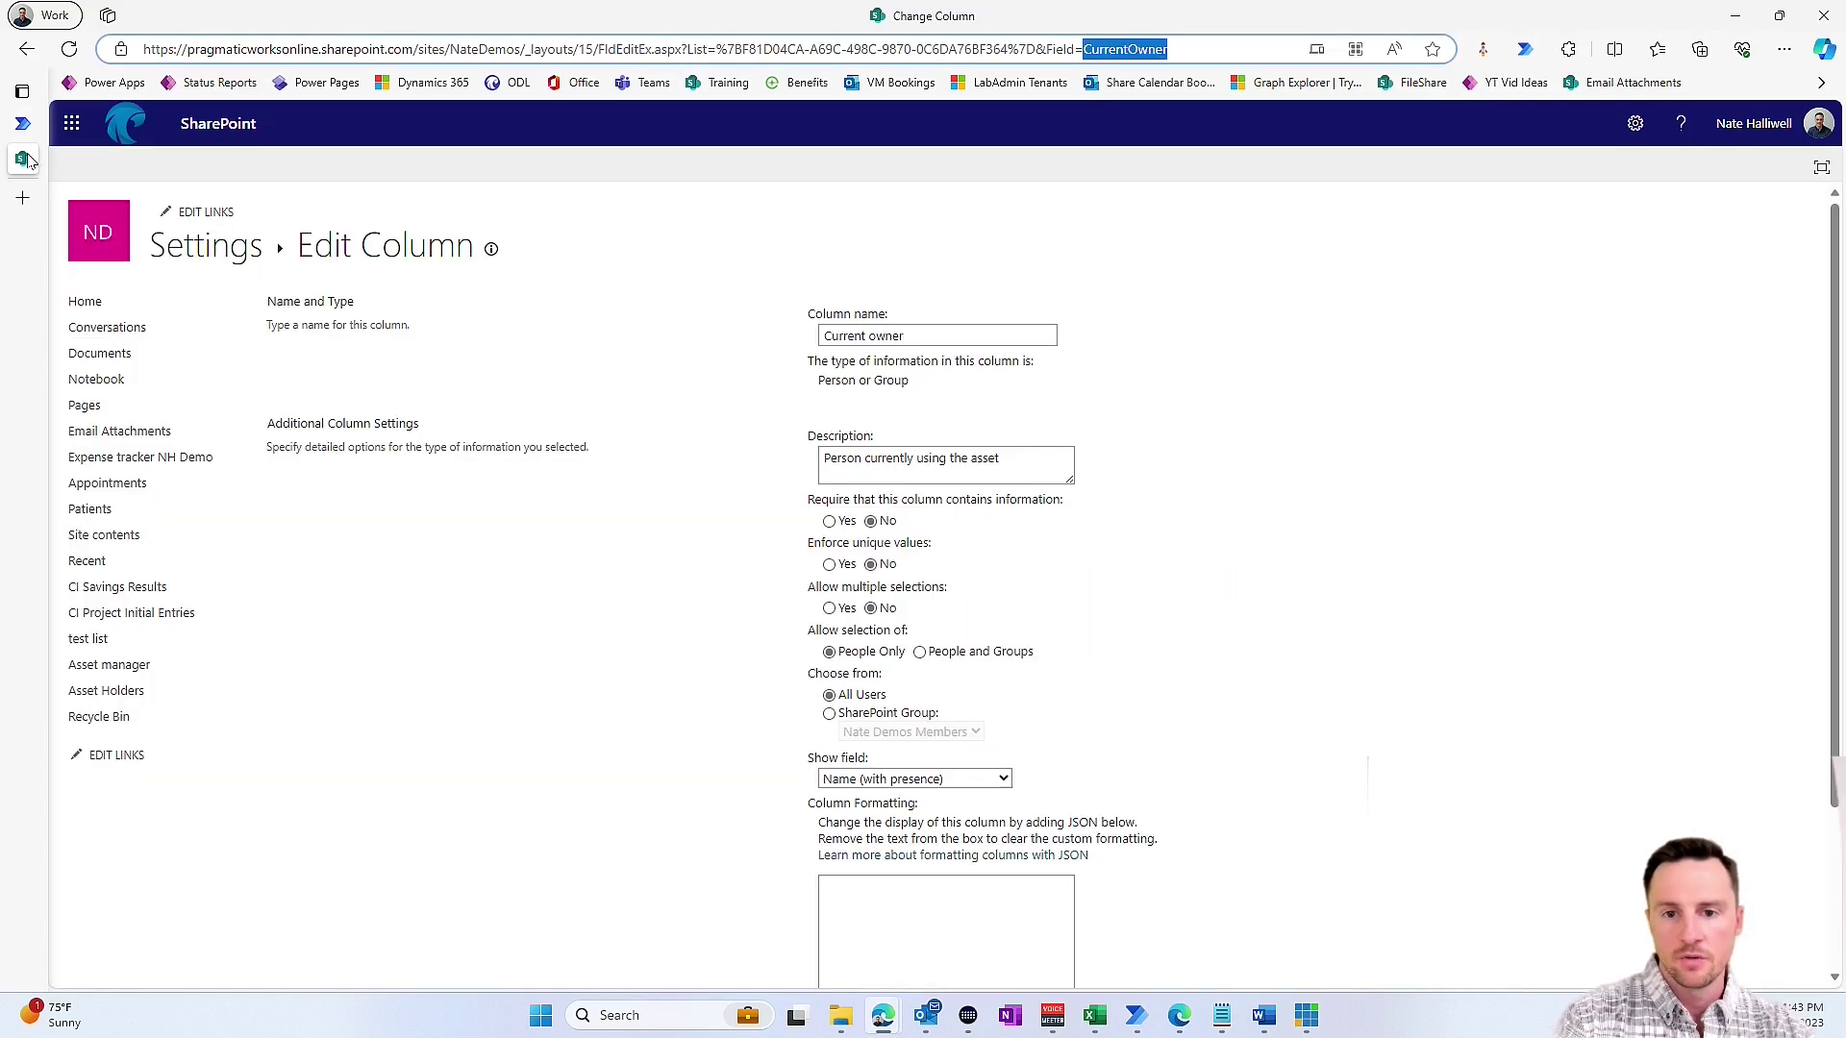
{"action": "left_click", "coordinate": [27, 49]}
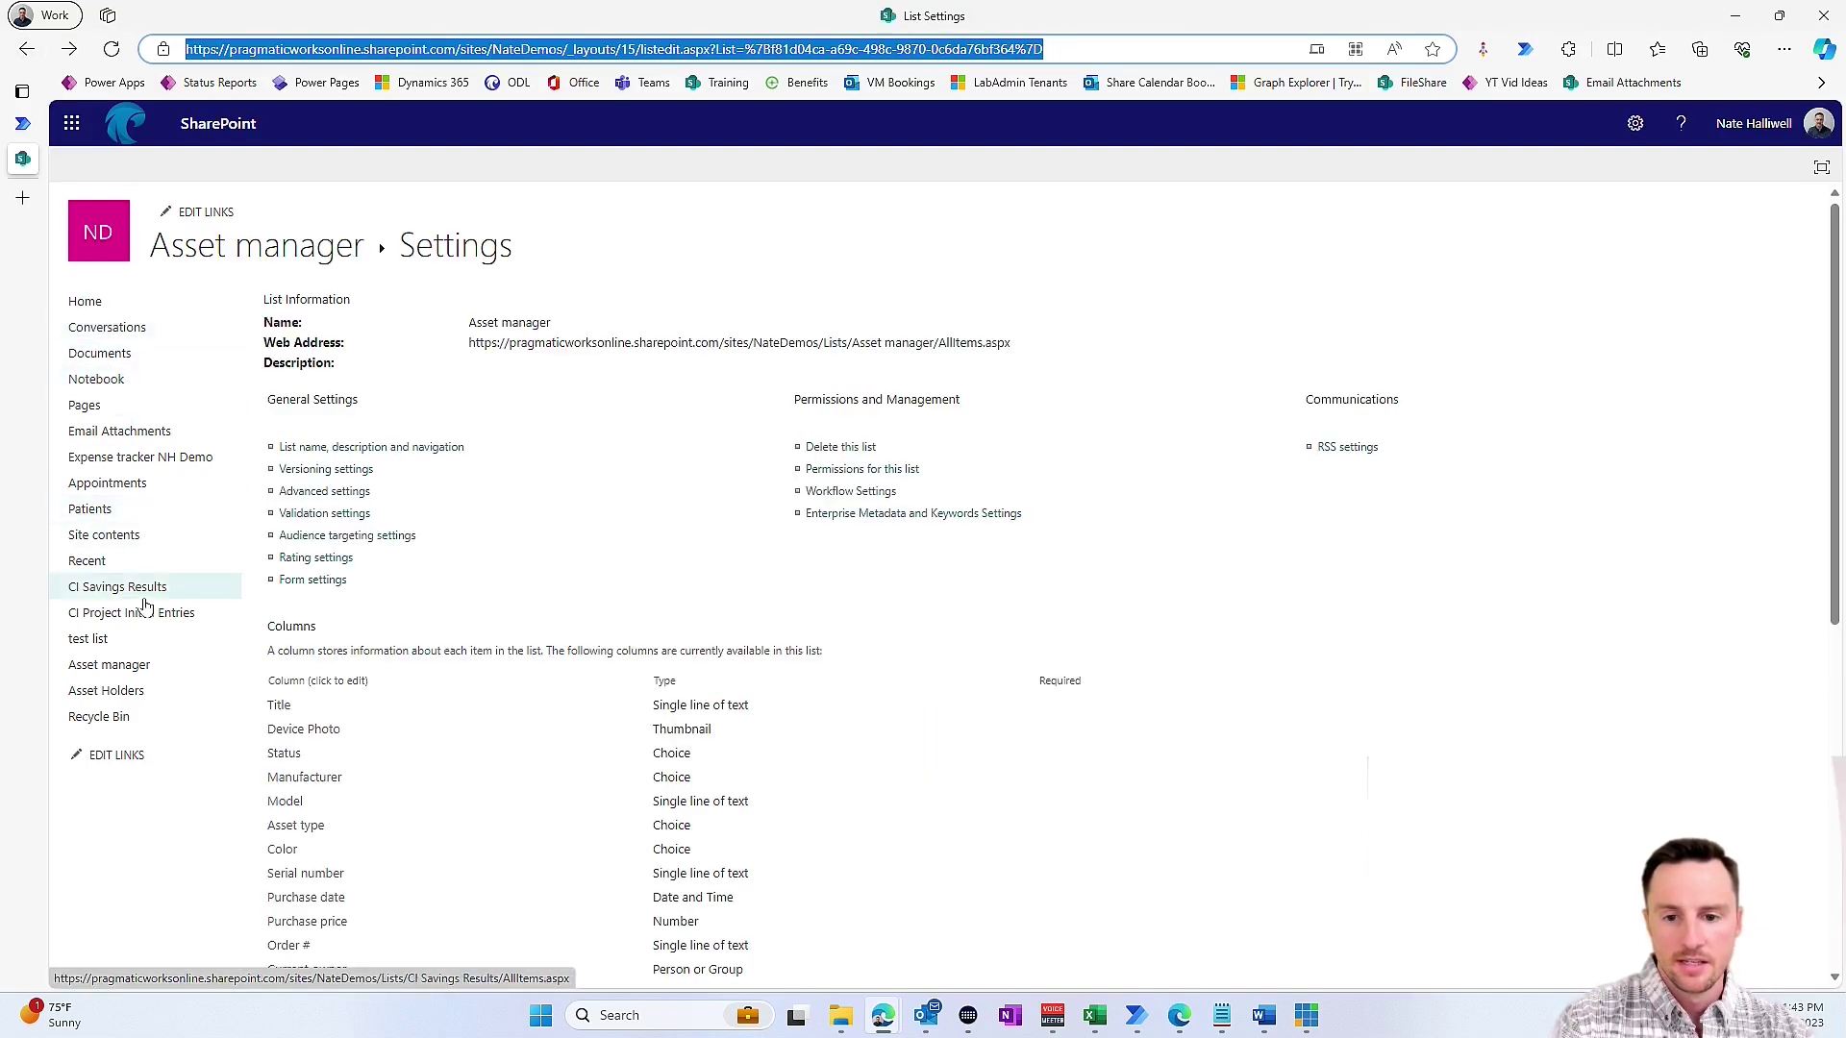
{"action": "left_click", "coordinate": [31, 57]}
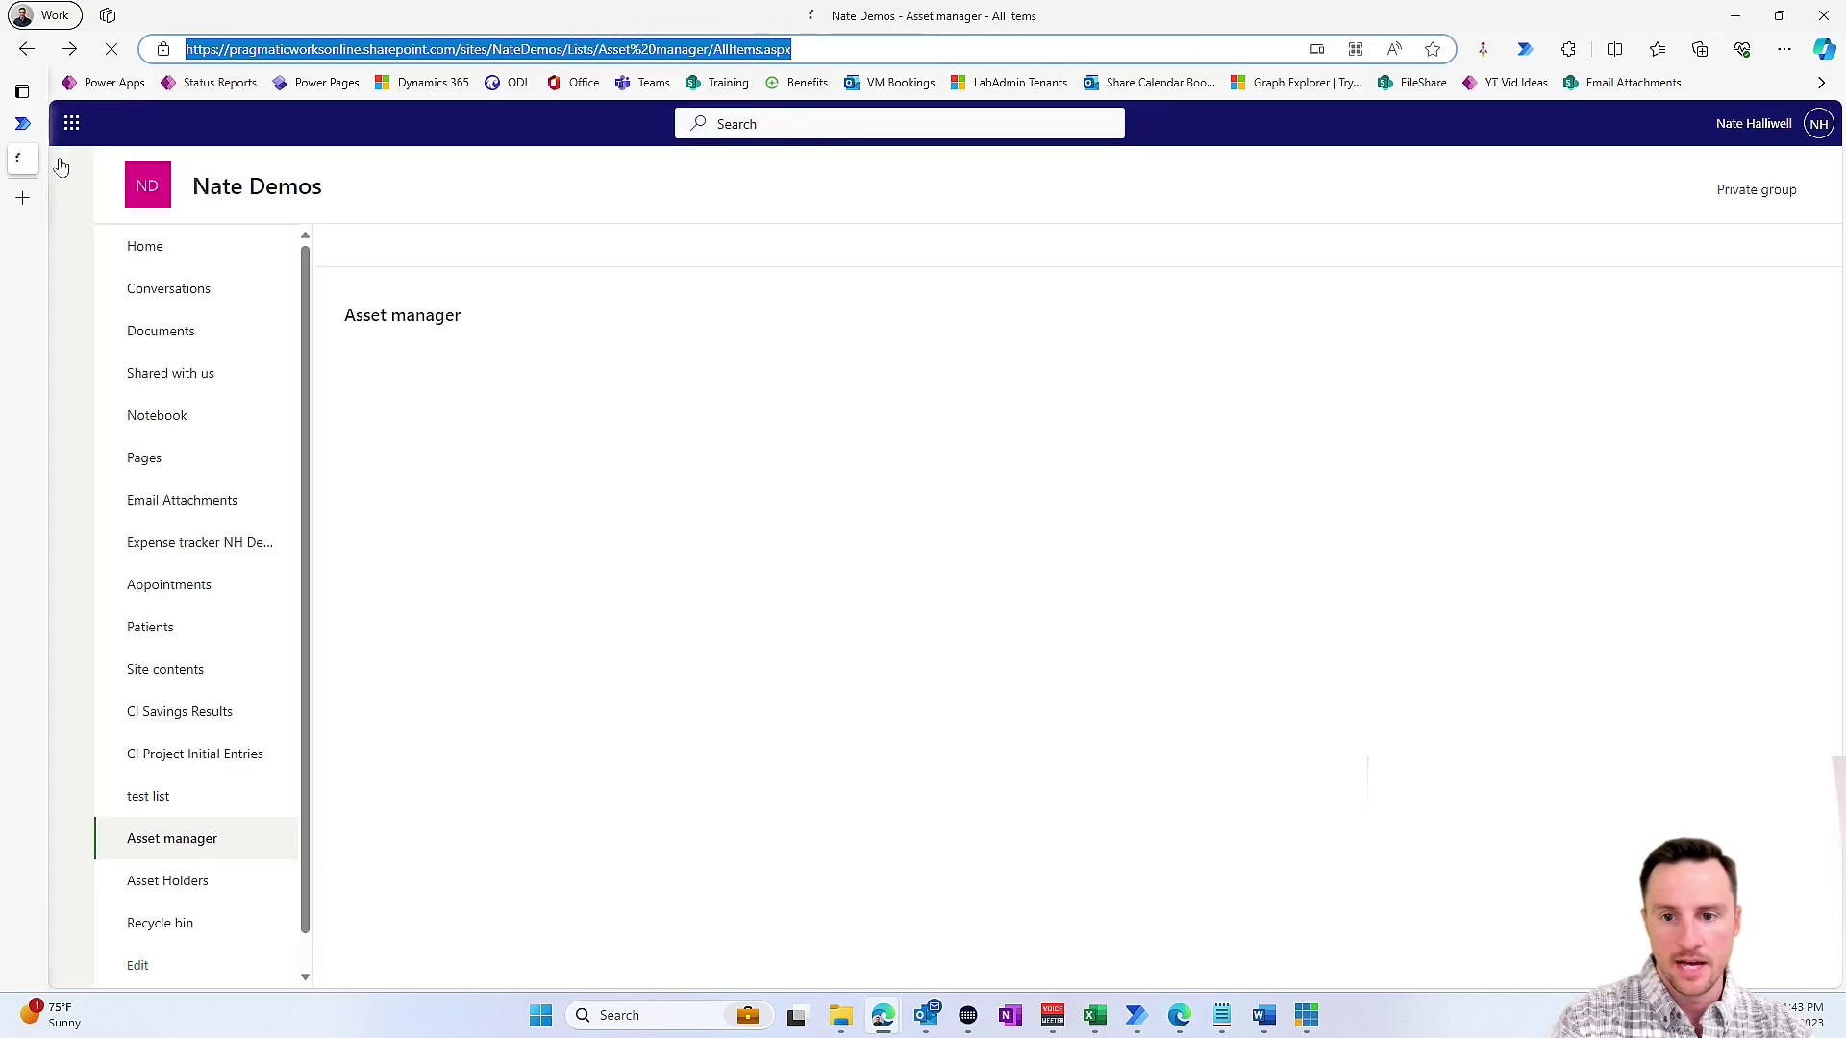
{"action": "left_click", "coordinate": [220, 884]}
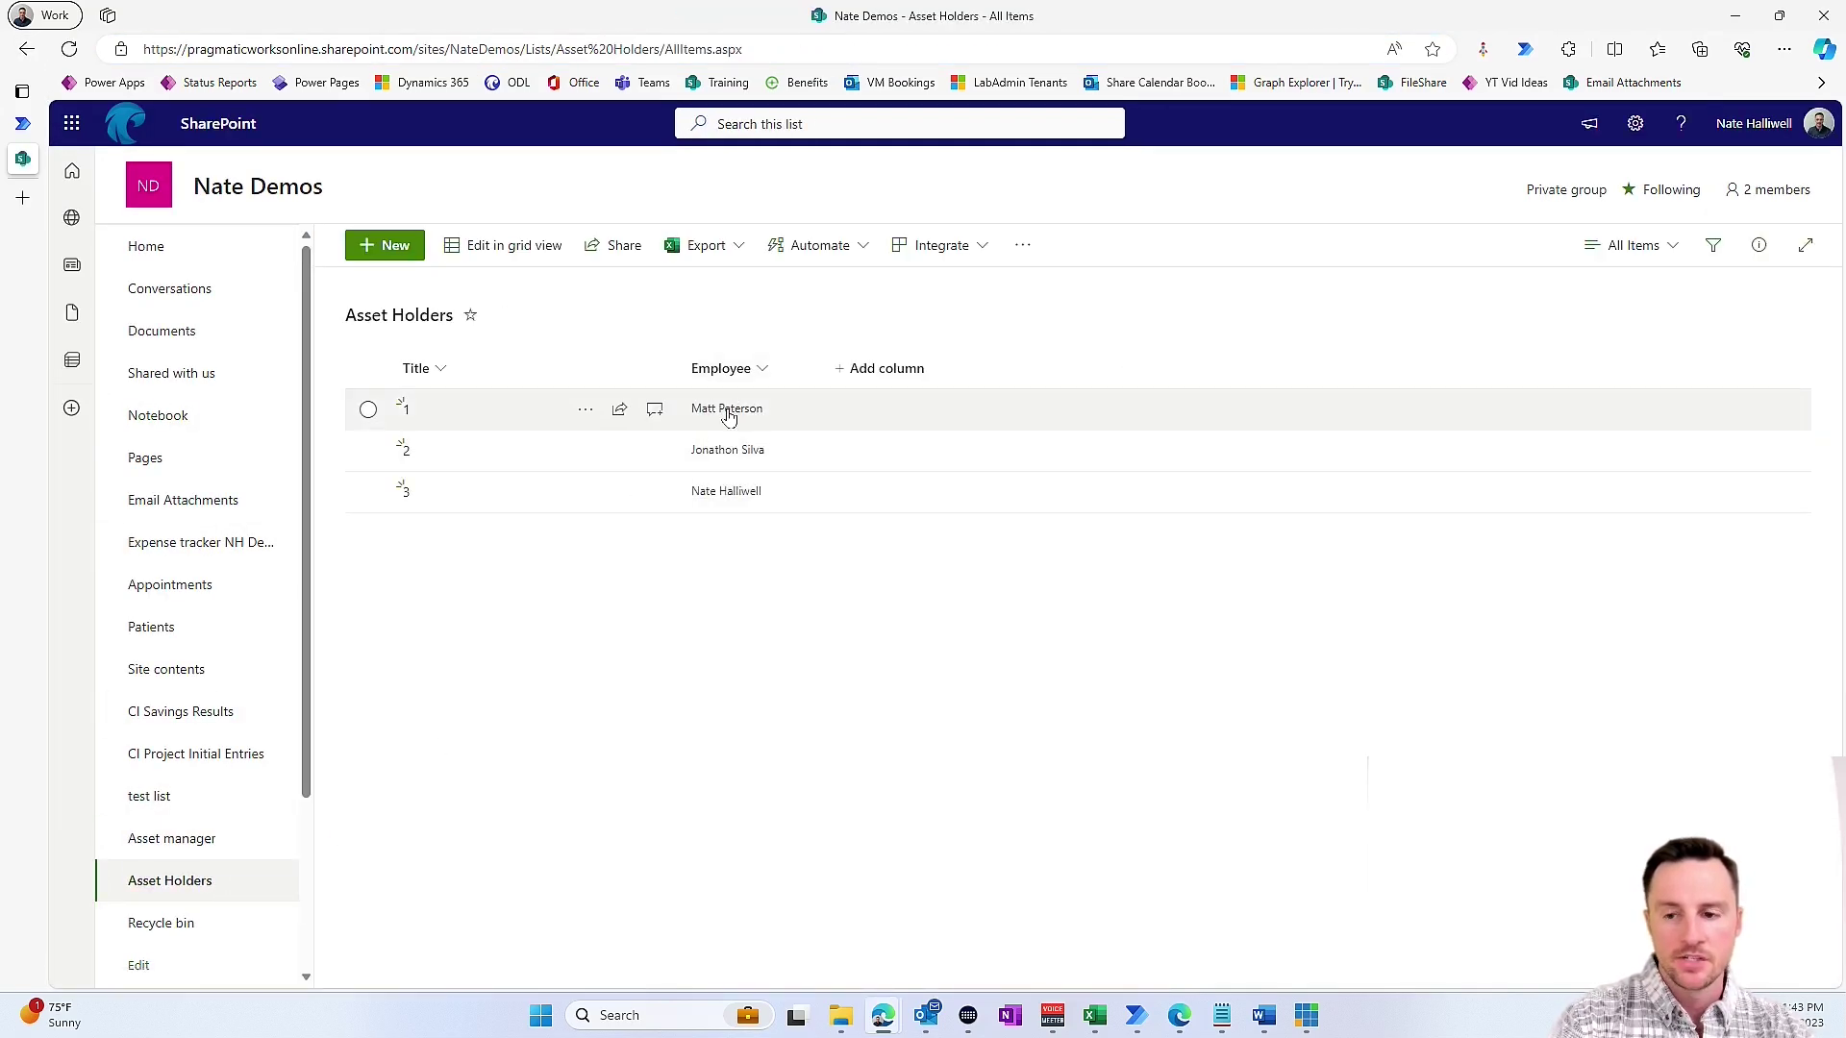
{"action": "mouse_move", "coordinate": [133, 843]}
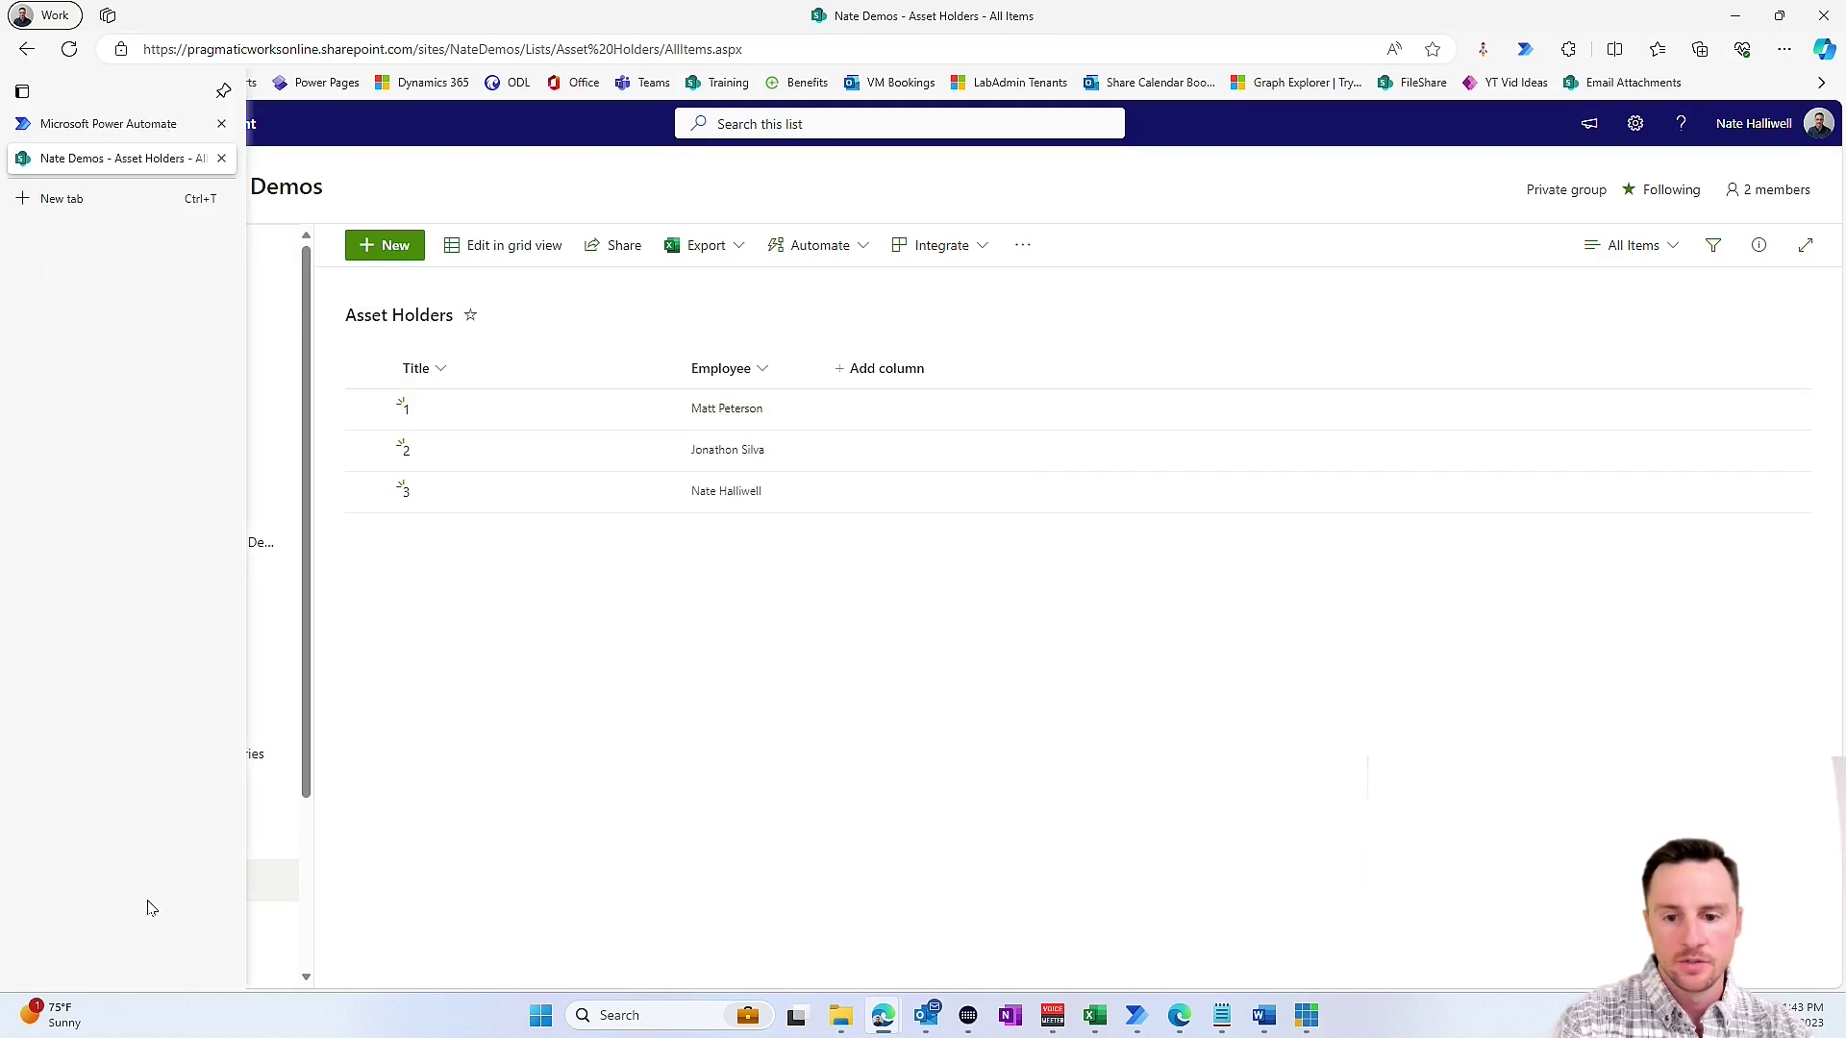
{"action": "left_click", "coordinate": [193, 838]}
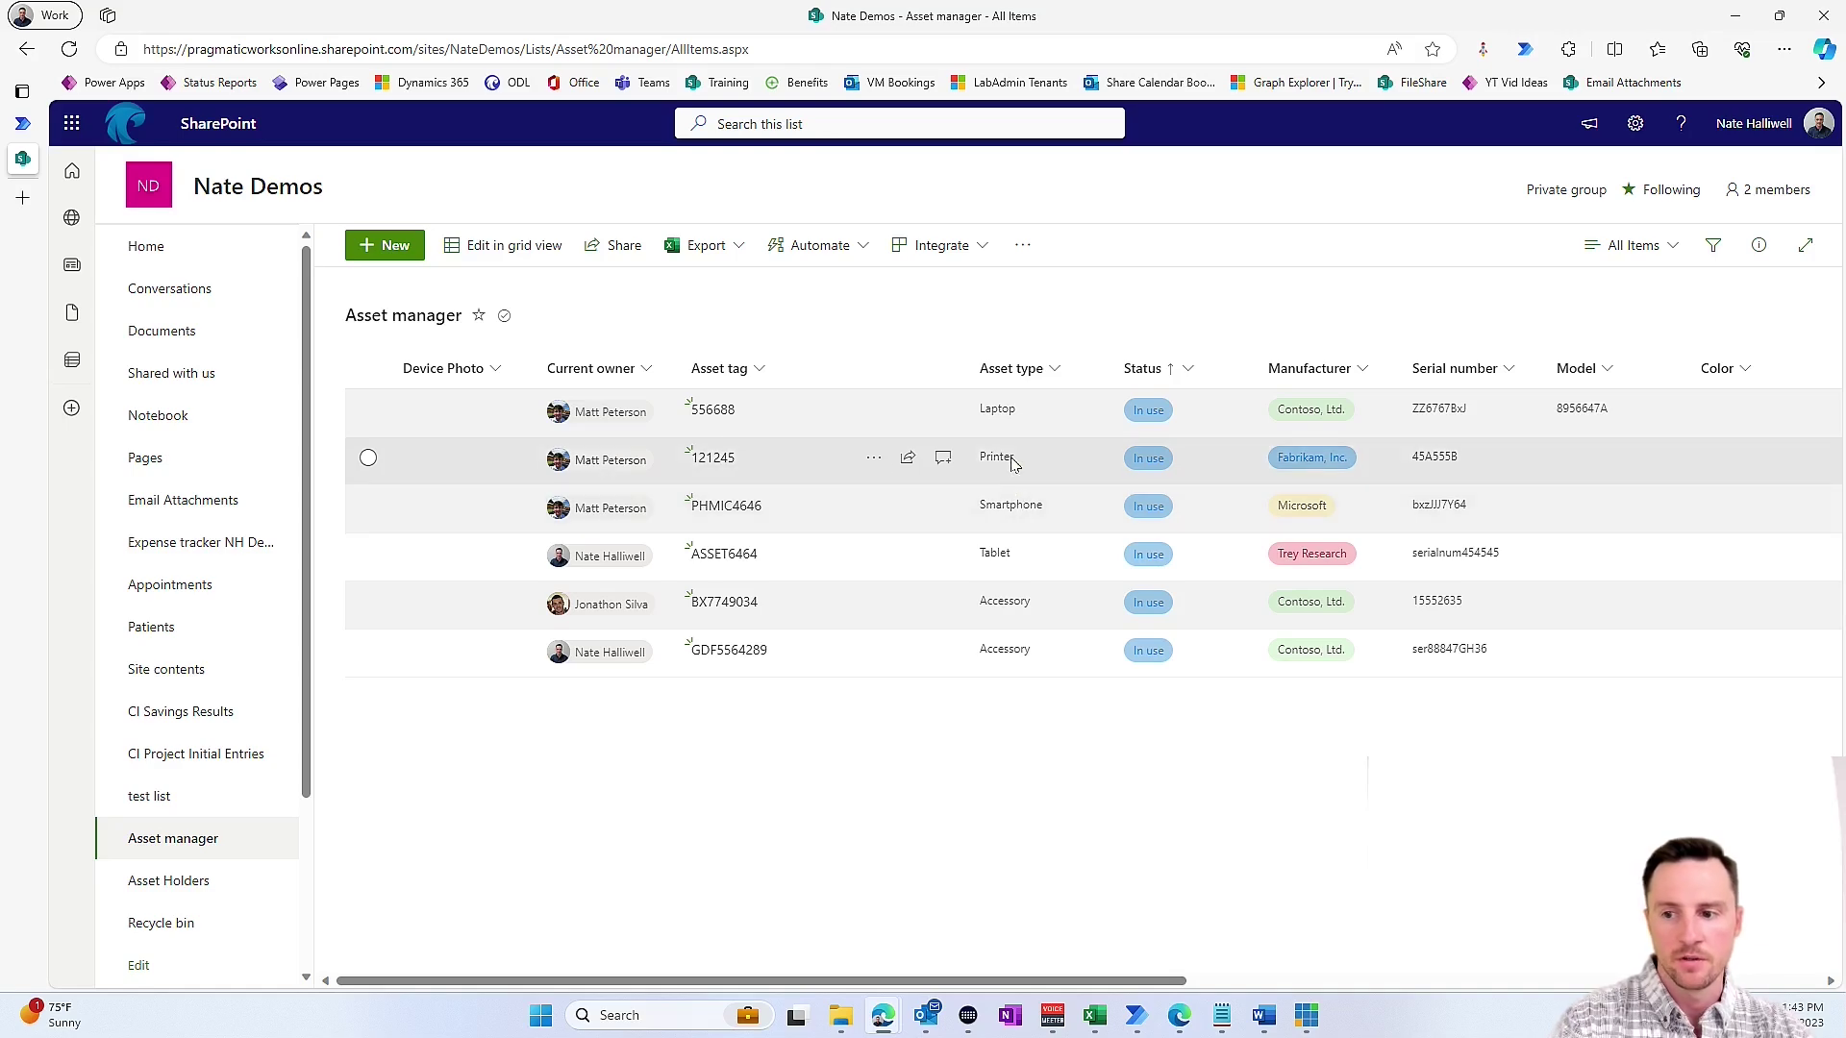
{"action": "key", "text": "ctrl+shift+Tab"}
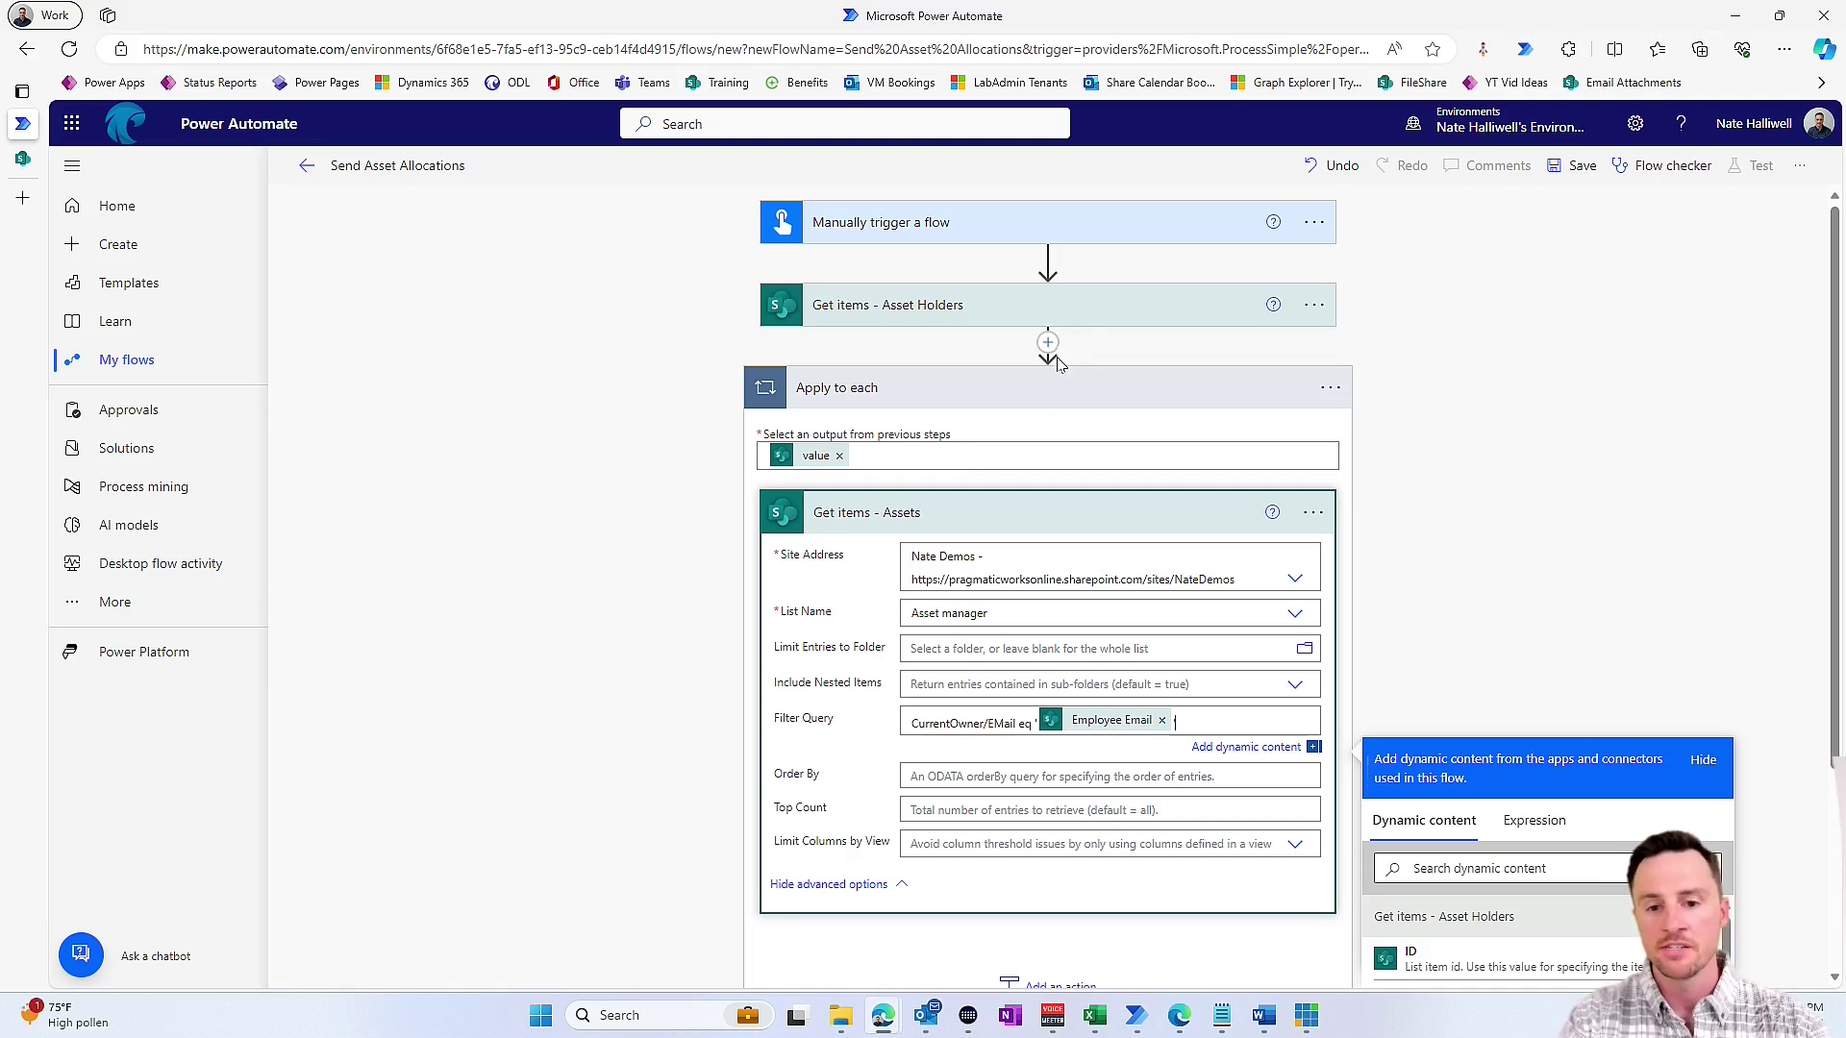
- Add an Initialize variable step named varItems, type Array, right after Get items - Asset Holders
{"action": "left_click", "coordinate": [1051, 386]}
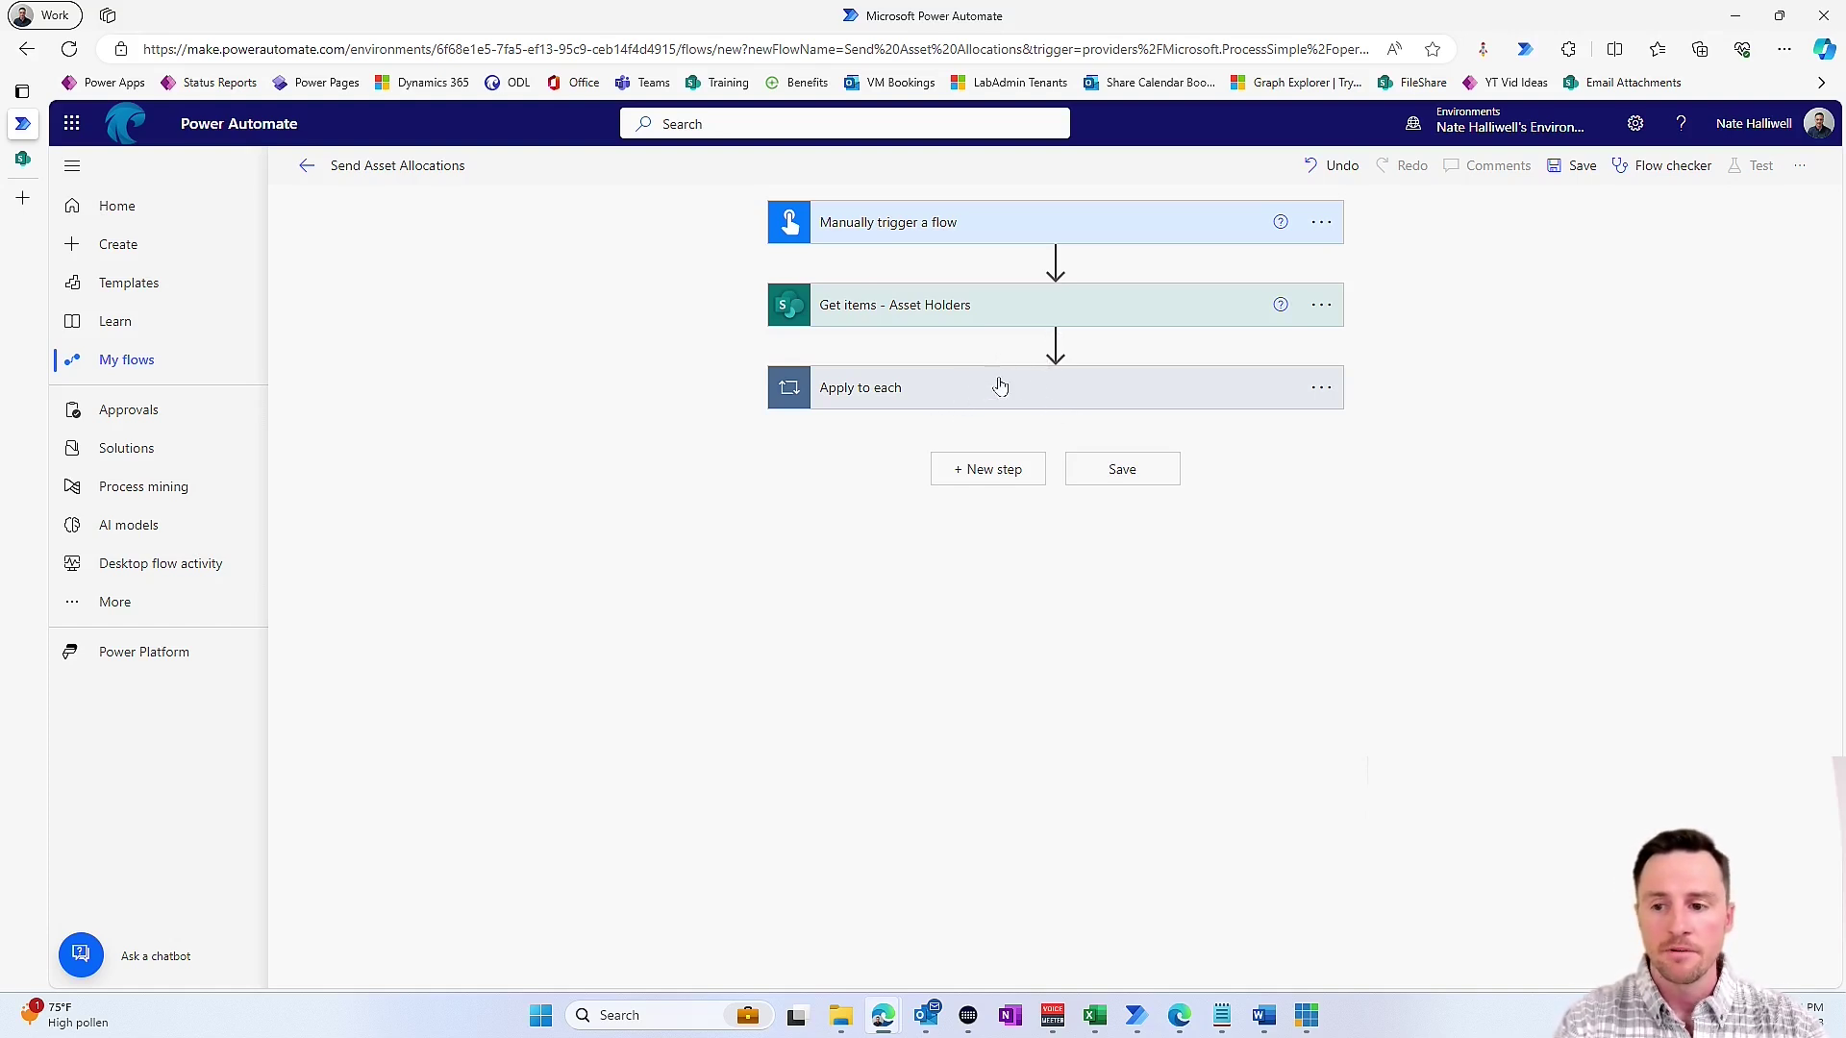
{"action": "left_click", "coordinate": [1056, 343]}
{"action": "left_click", "coordinate": [1057, 375]}
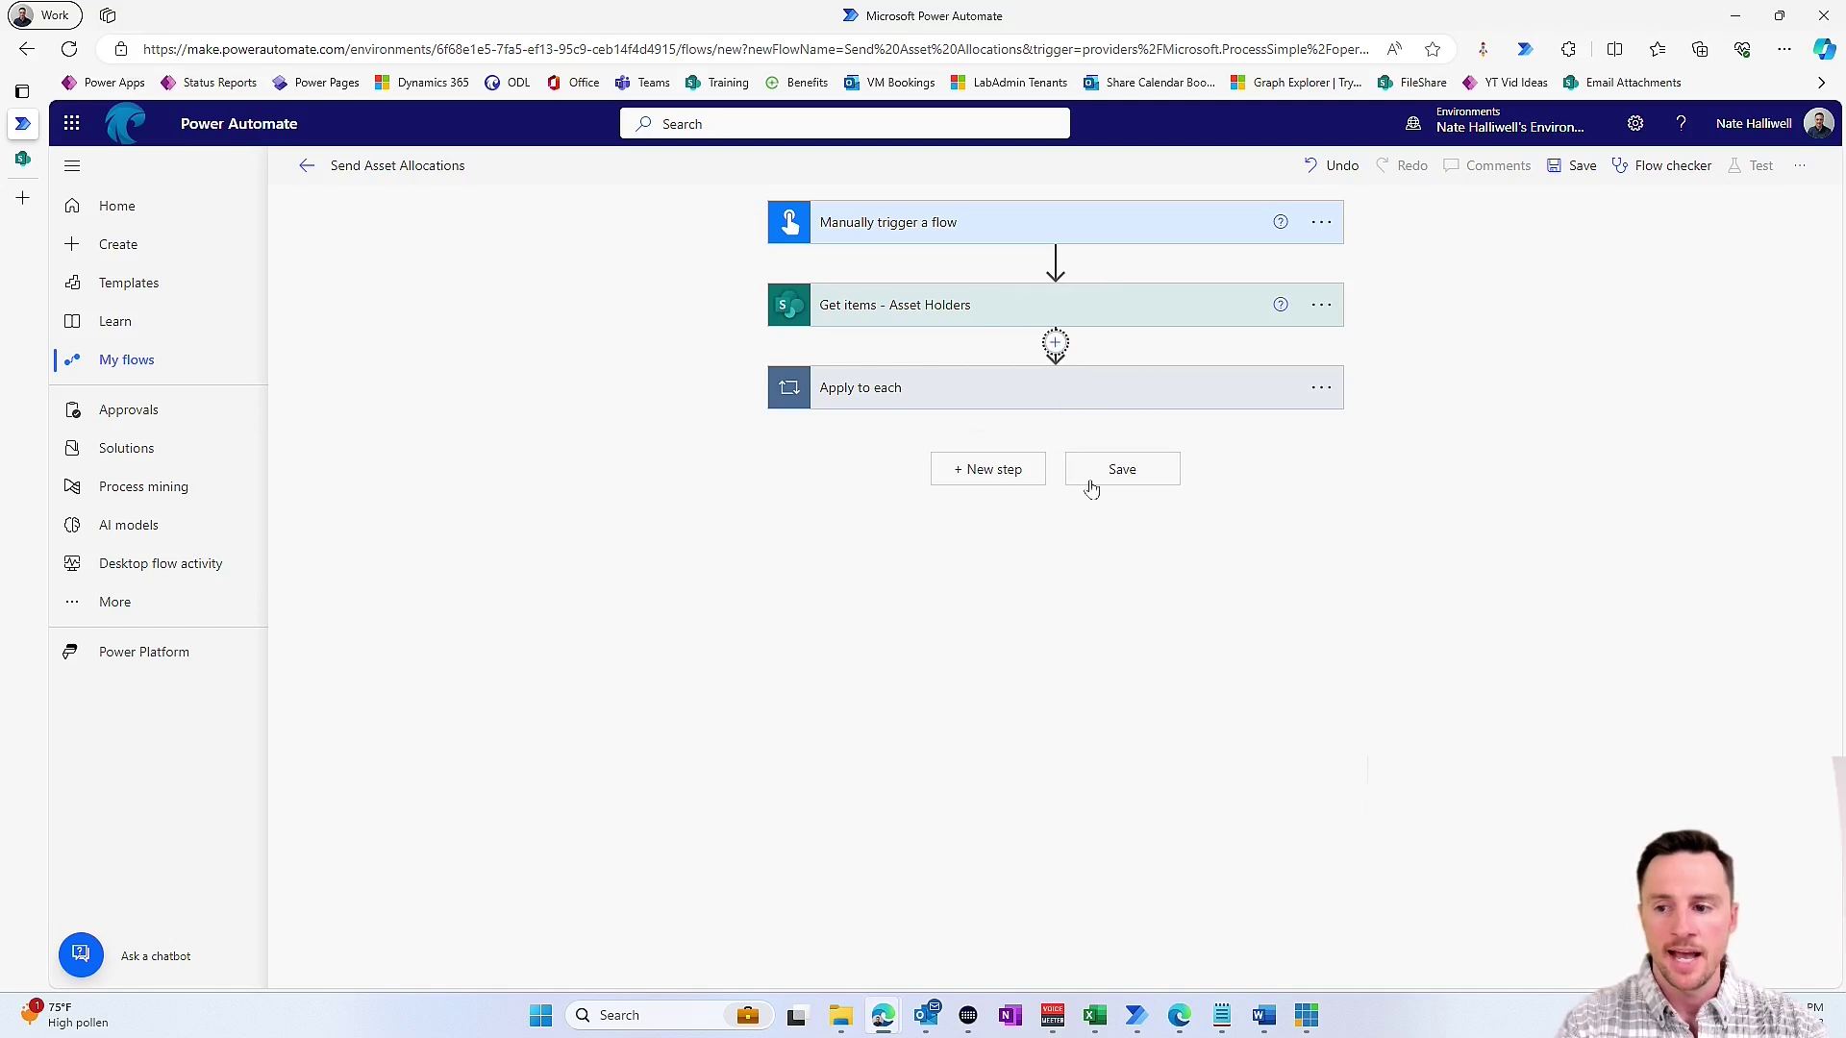
{"action": "type", "text": "variable"}
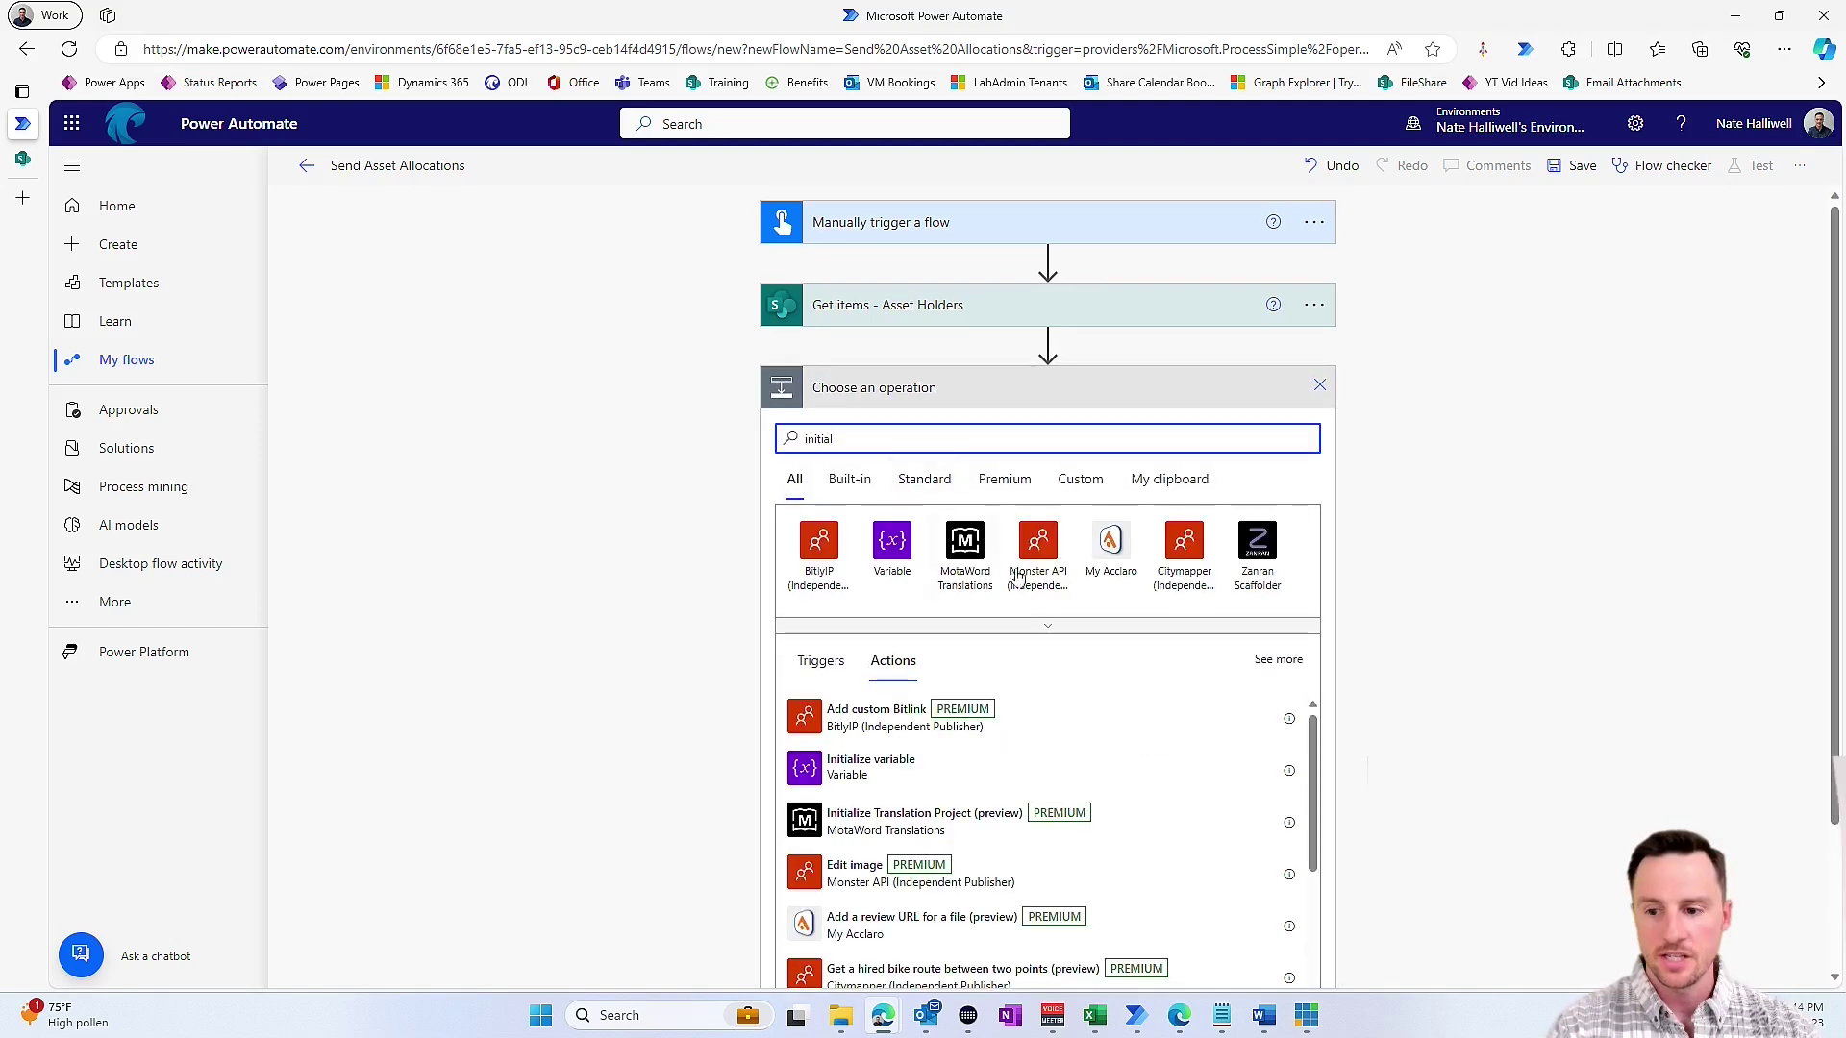
{"action": "left_click", "coordinate": [908, 771]}
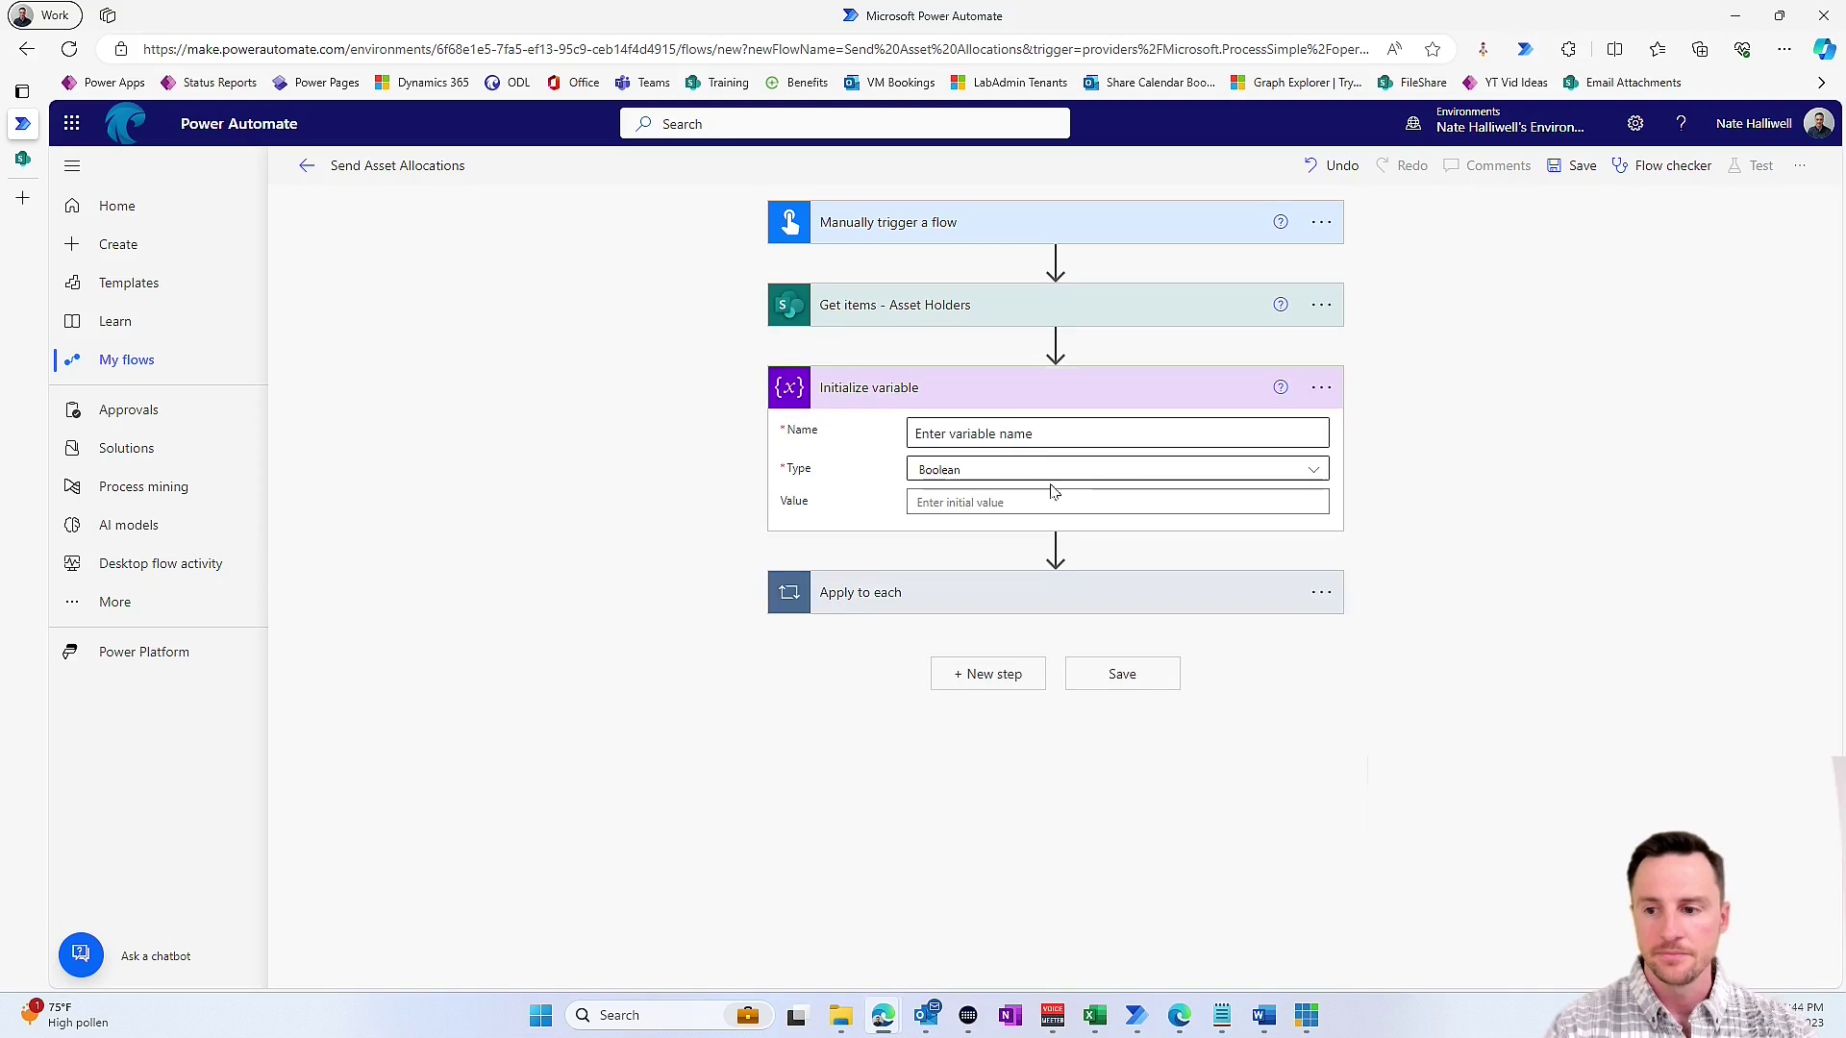
{"action": "left_click", "coordinate": [1143, 434]}
{"action": "type", "text": "varItems"}
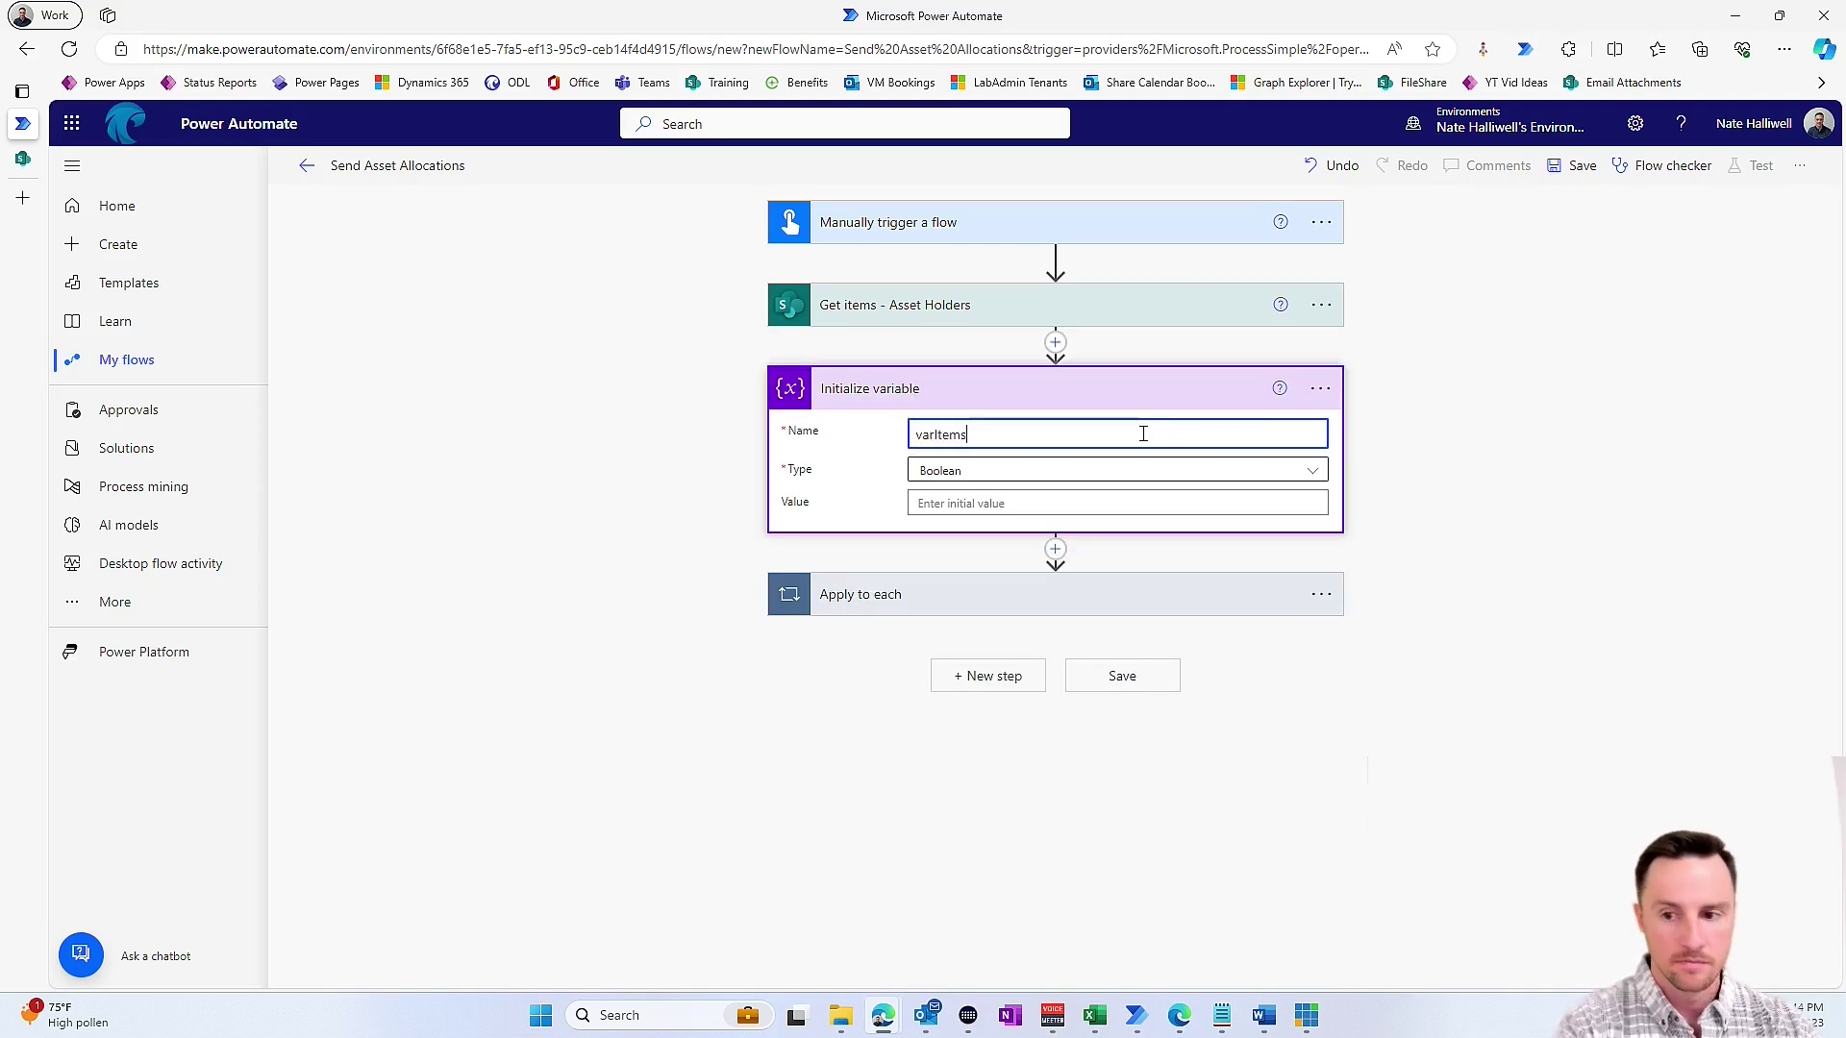
{"action": "left_click", "coordinate": [1240, 474]}
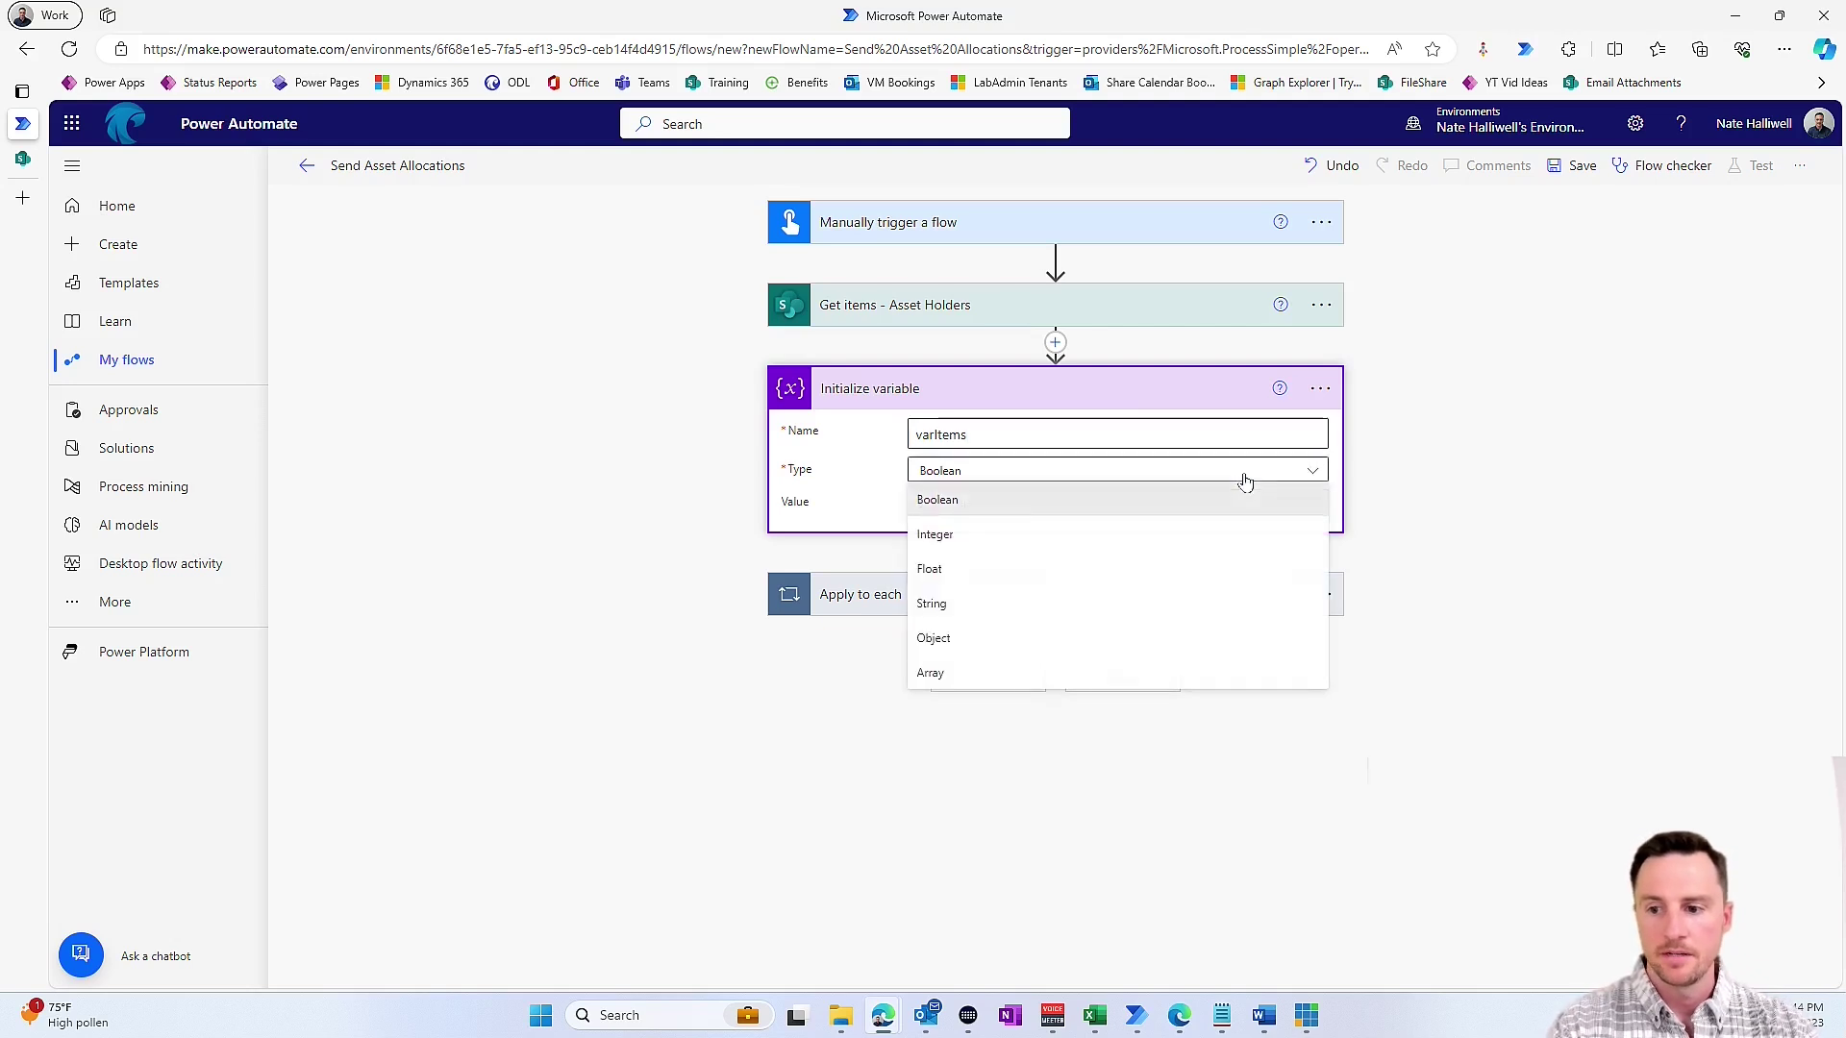
{"action": "left_click", "coordinate": [1121, 673]}
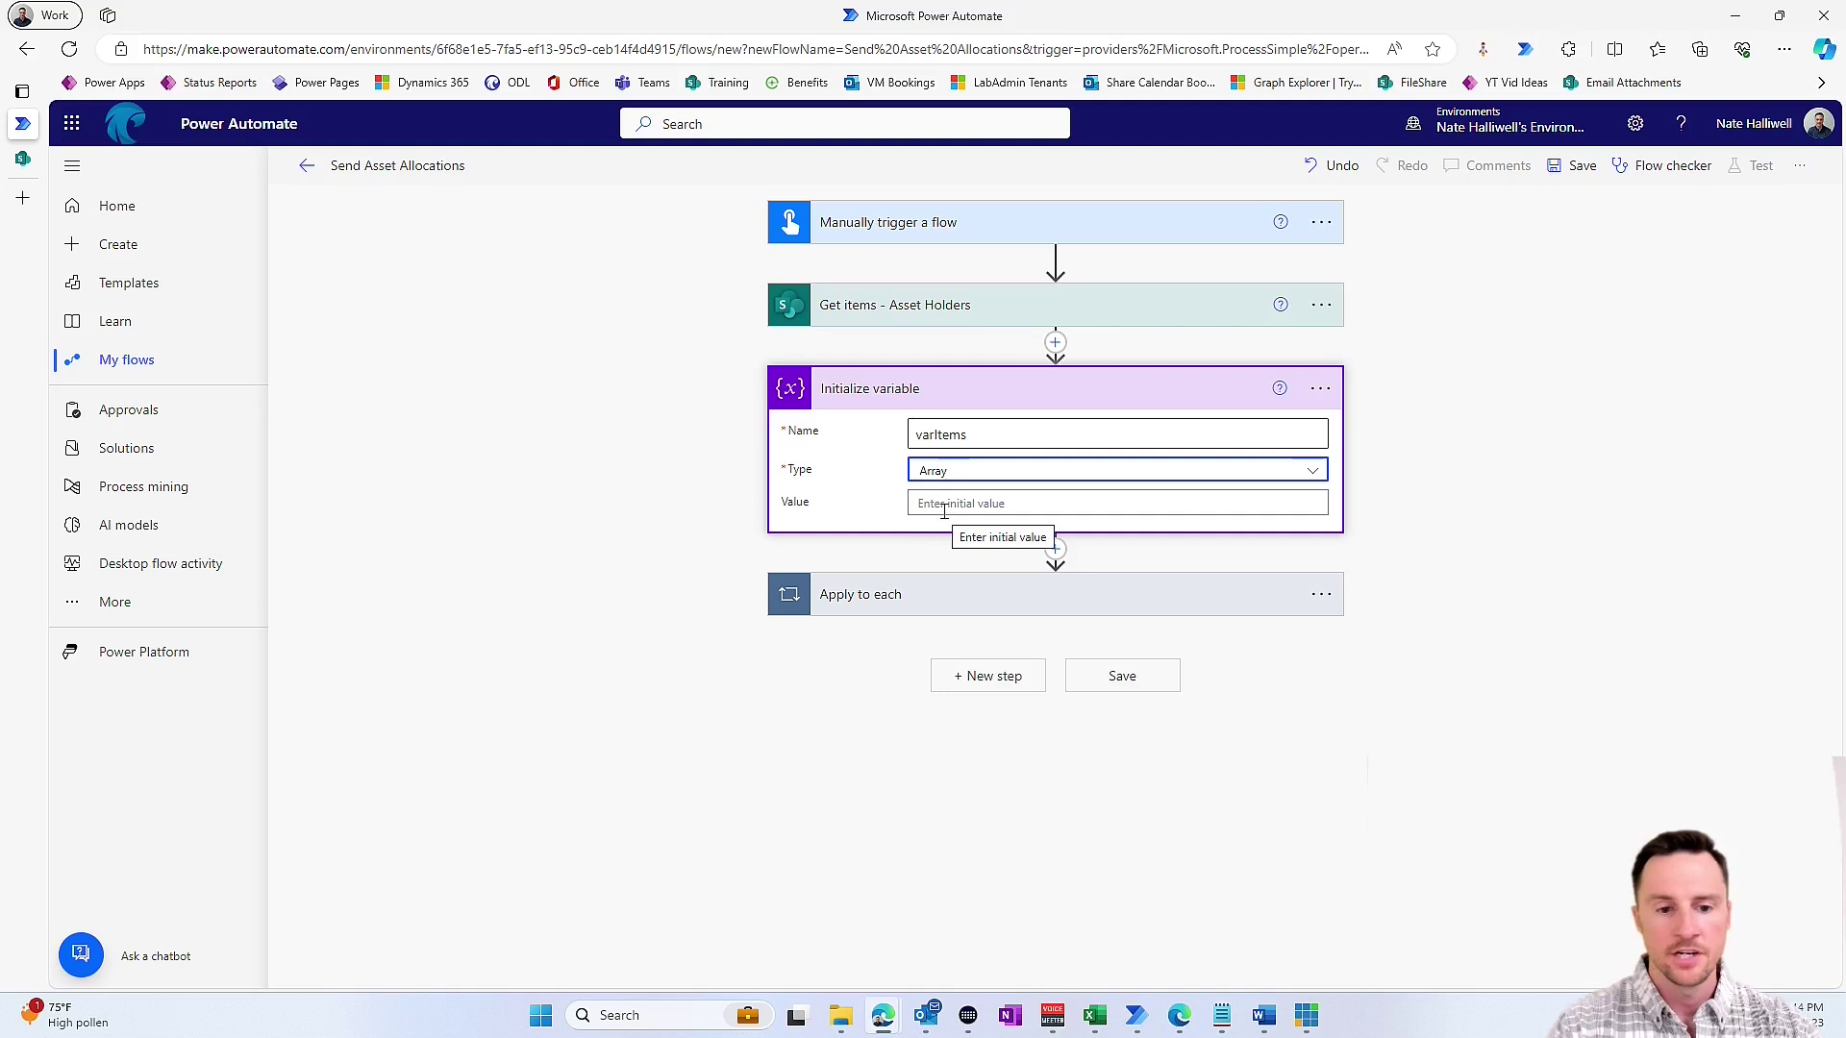
{"action": "left_click", "coordinate": [978, 594]}
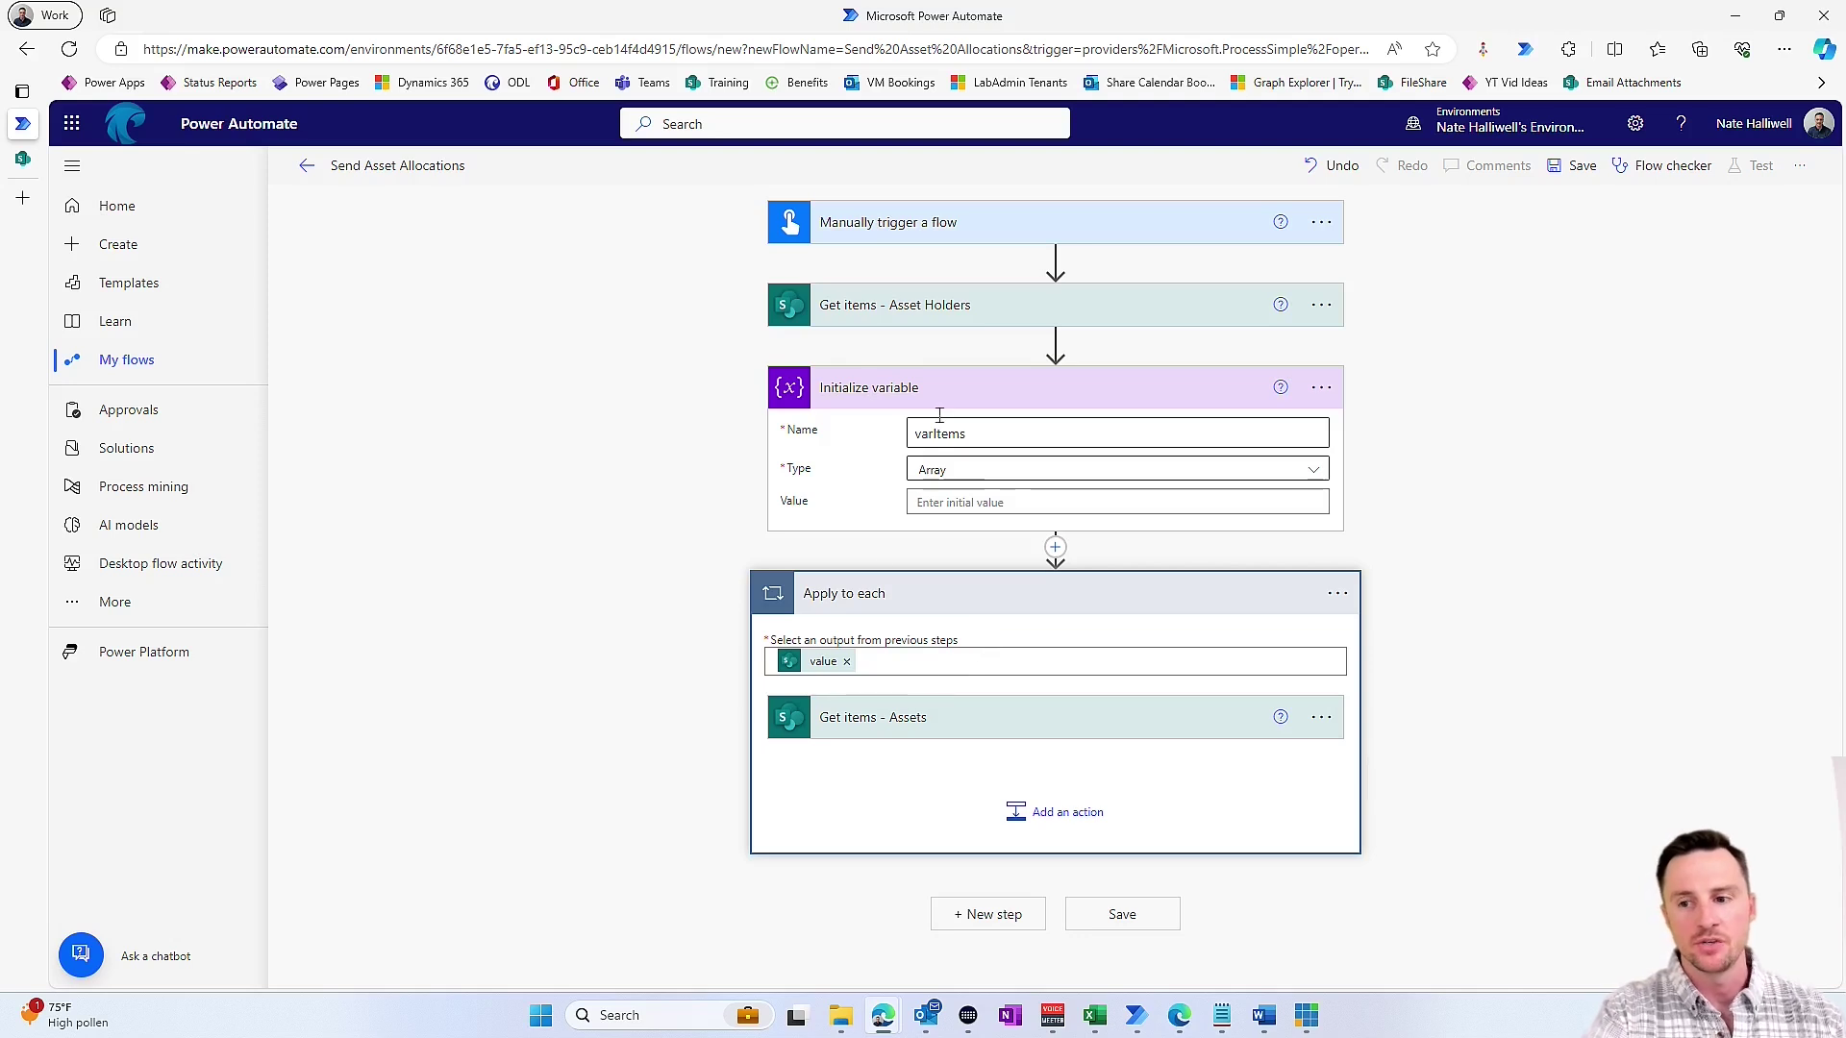
- Add an Append to array variable step inside the loop with varItems as its target variable
{"action": "left_click", "coordinate": [1073, 814]}
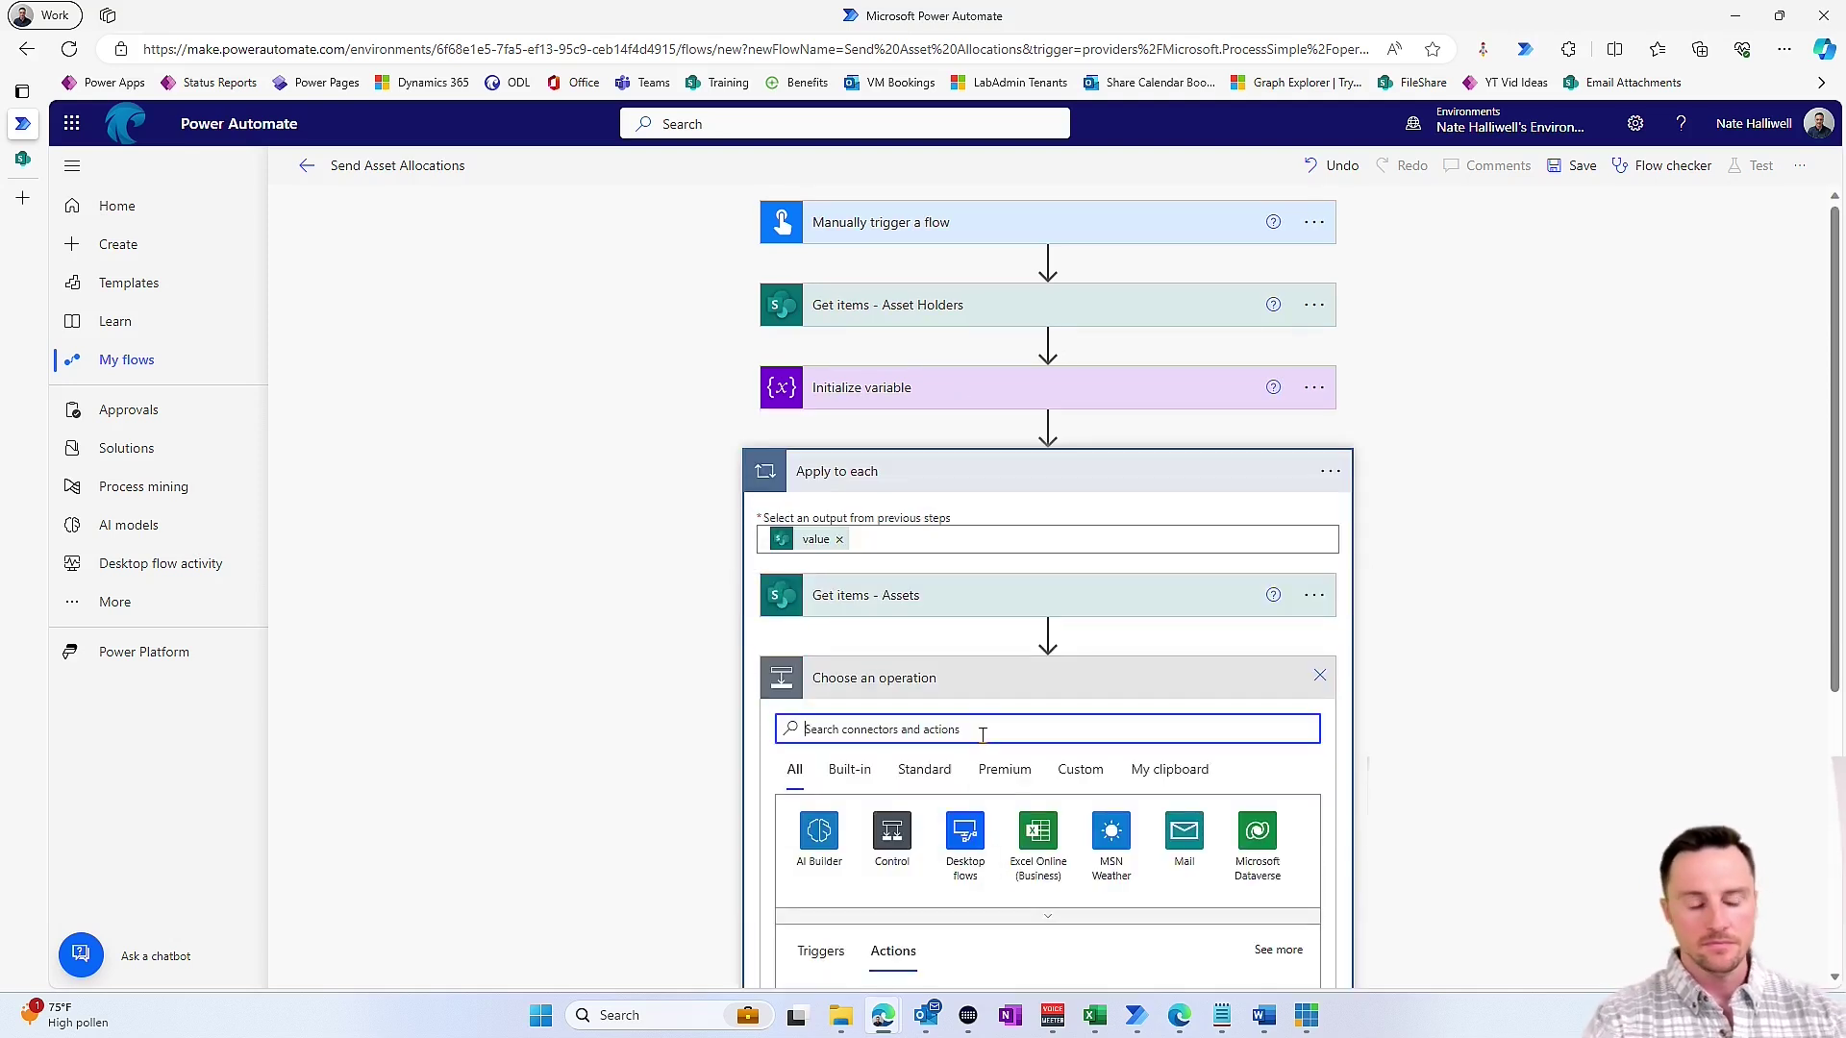
{"action": "type", "text": "Append"}
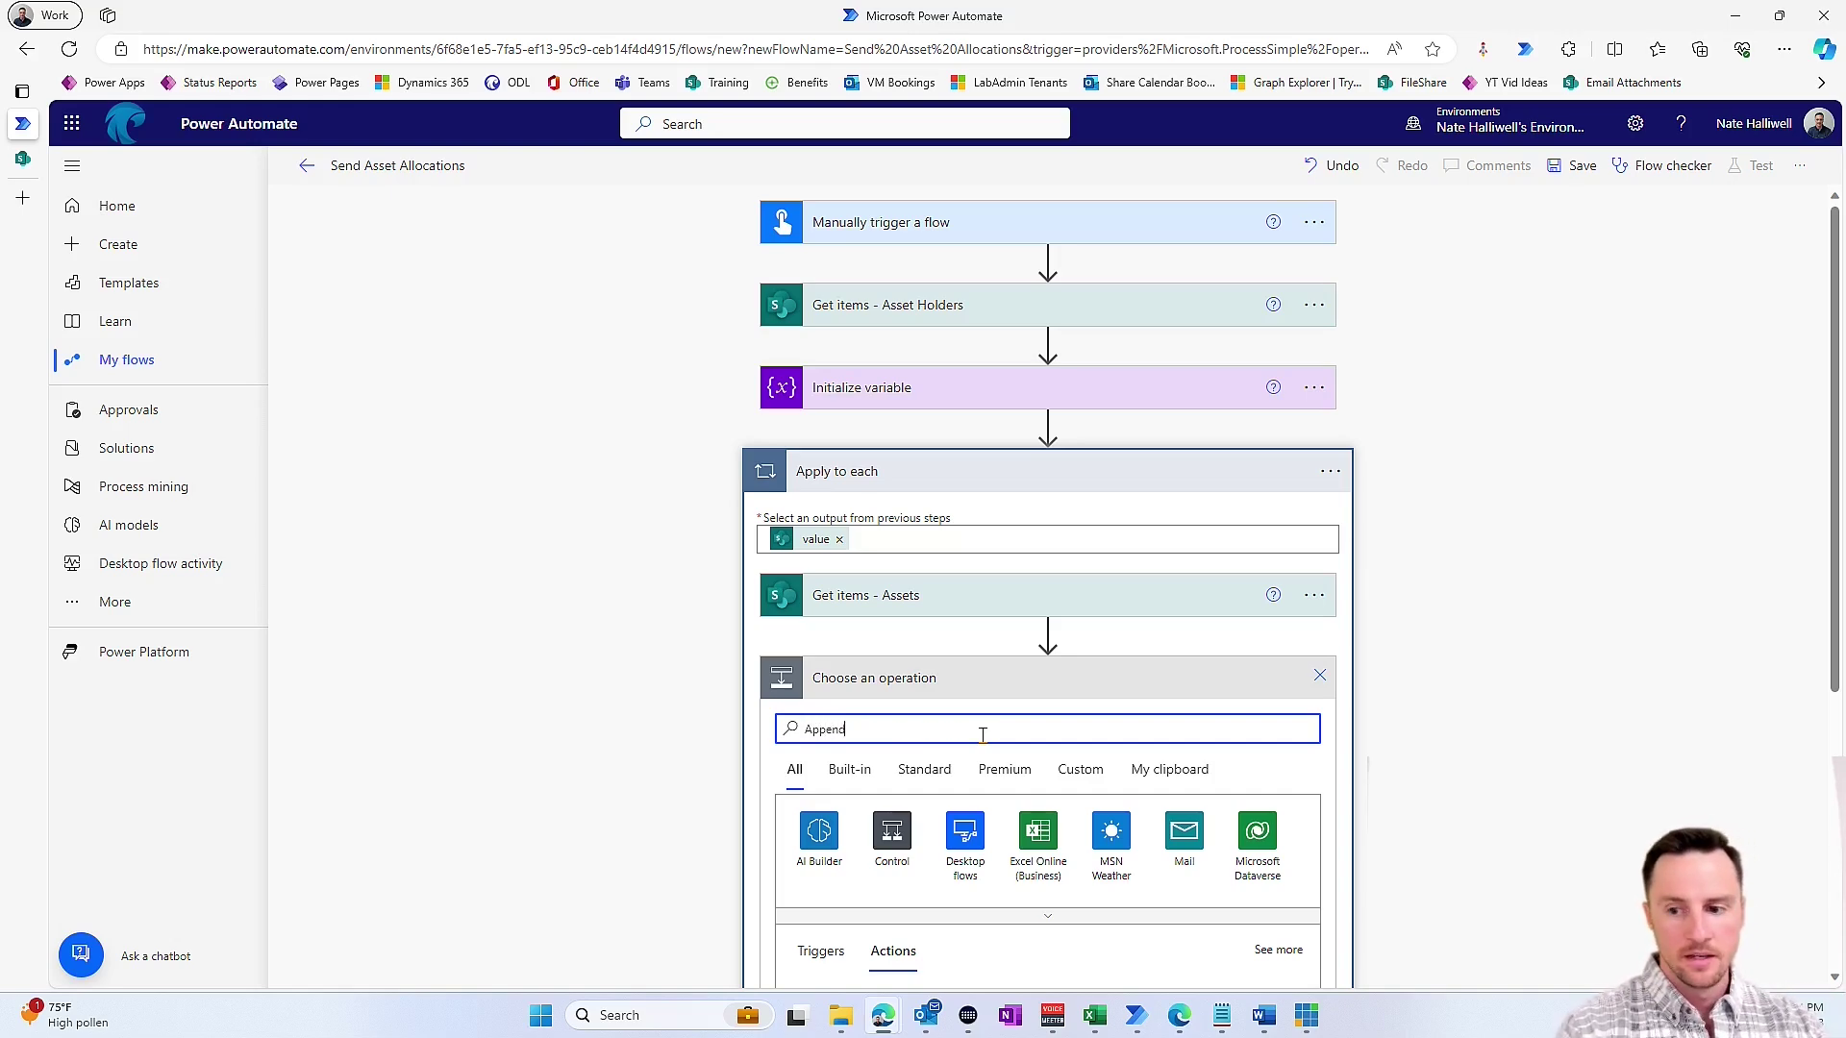
{"action": "scroll", "coordinate": [721, 746], "scroll_direction": "down", "scroll_amount": 3}
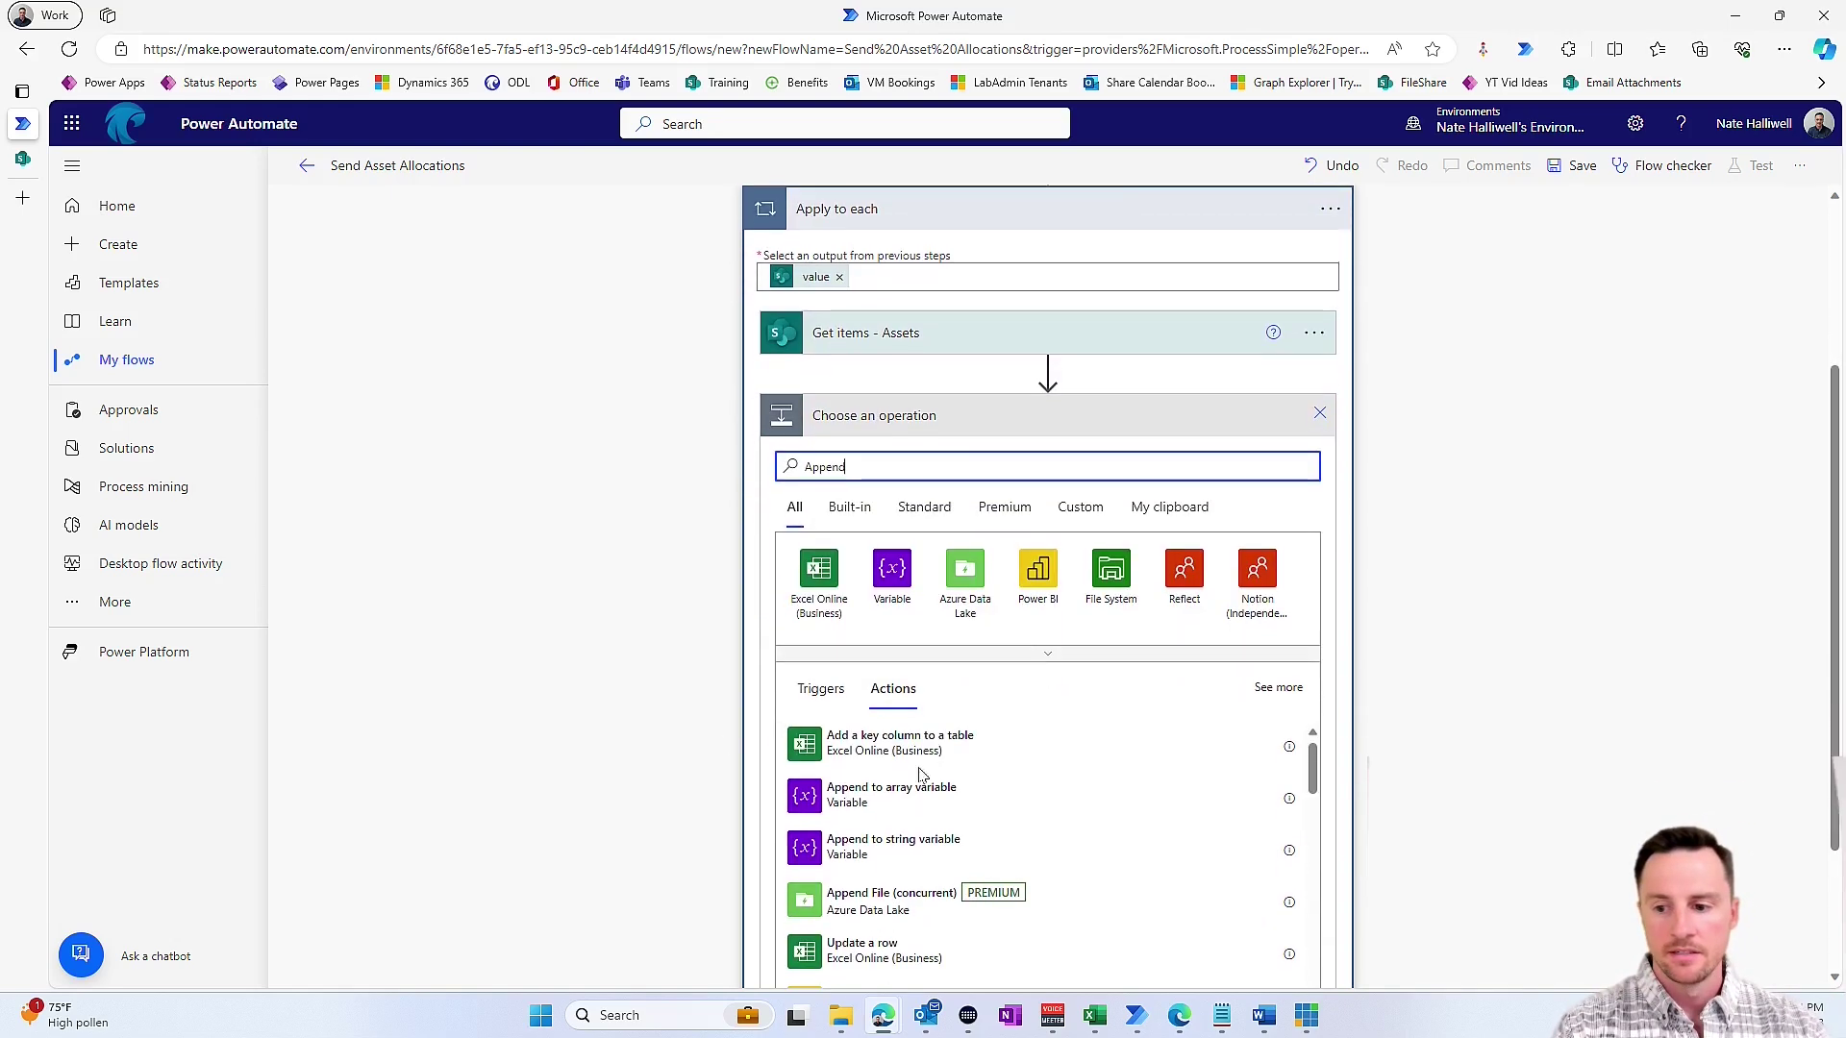
{"action": "left_click", "coordinate": [971, 804]}
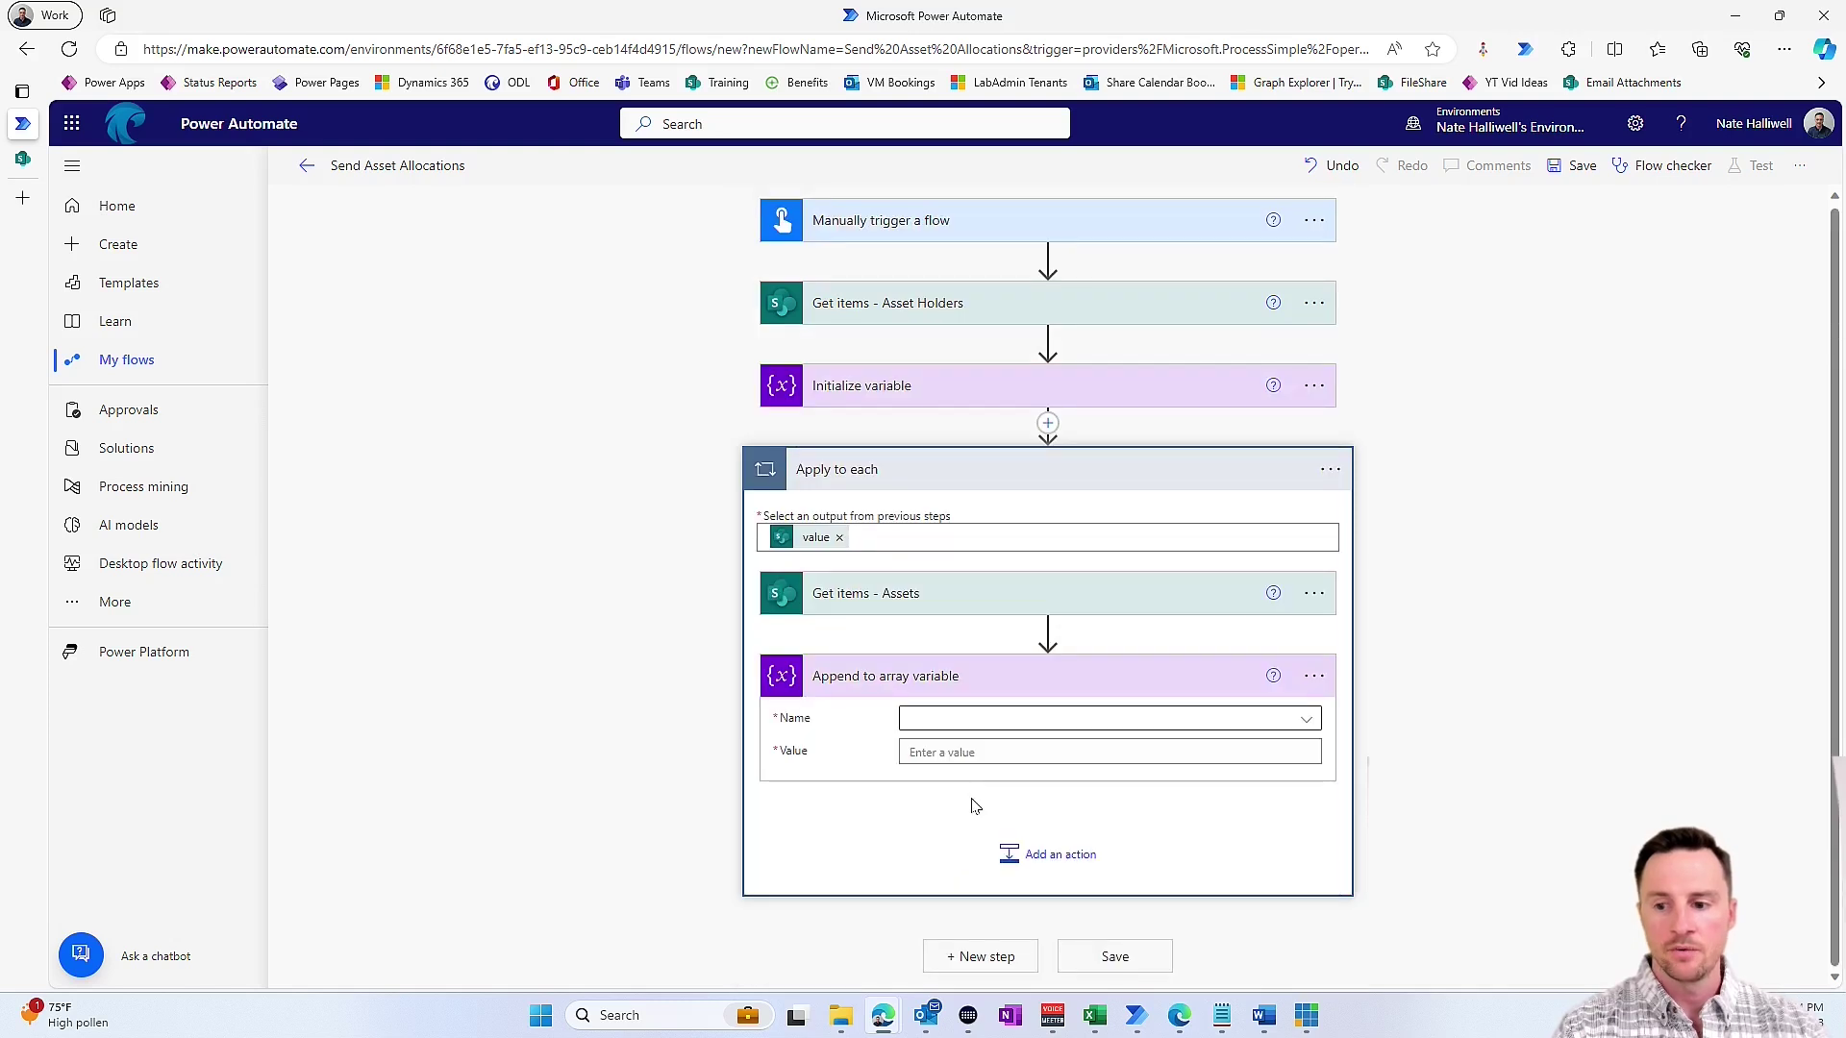
{"action": "left_click", "coordinate": [1115, 721]}
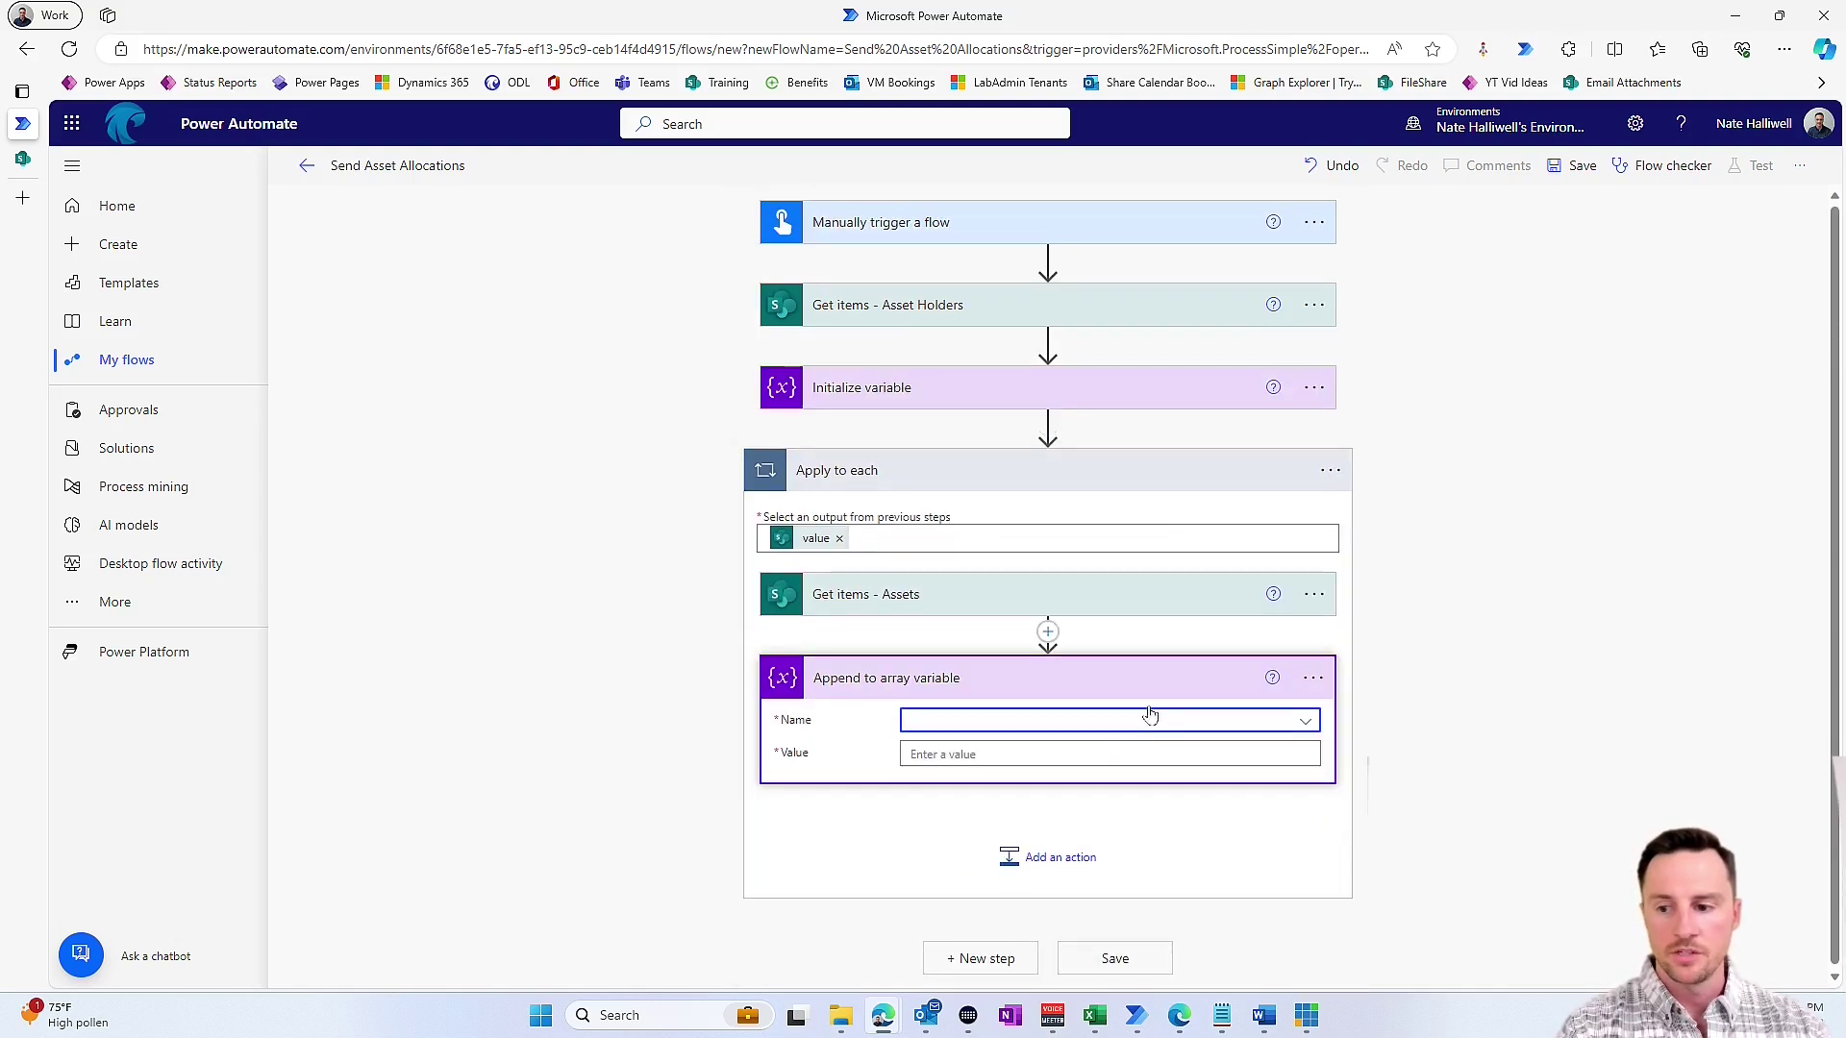
{"action": "left_click", "coordinate": [1264, 722]}
{"action": "left_click", "coordinate": [1110, 791]}
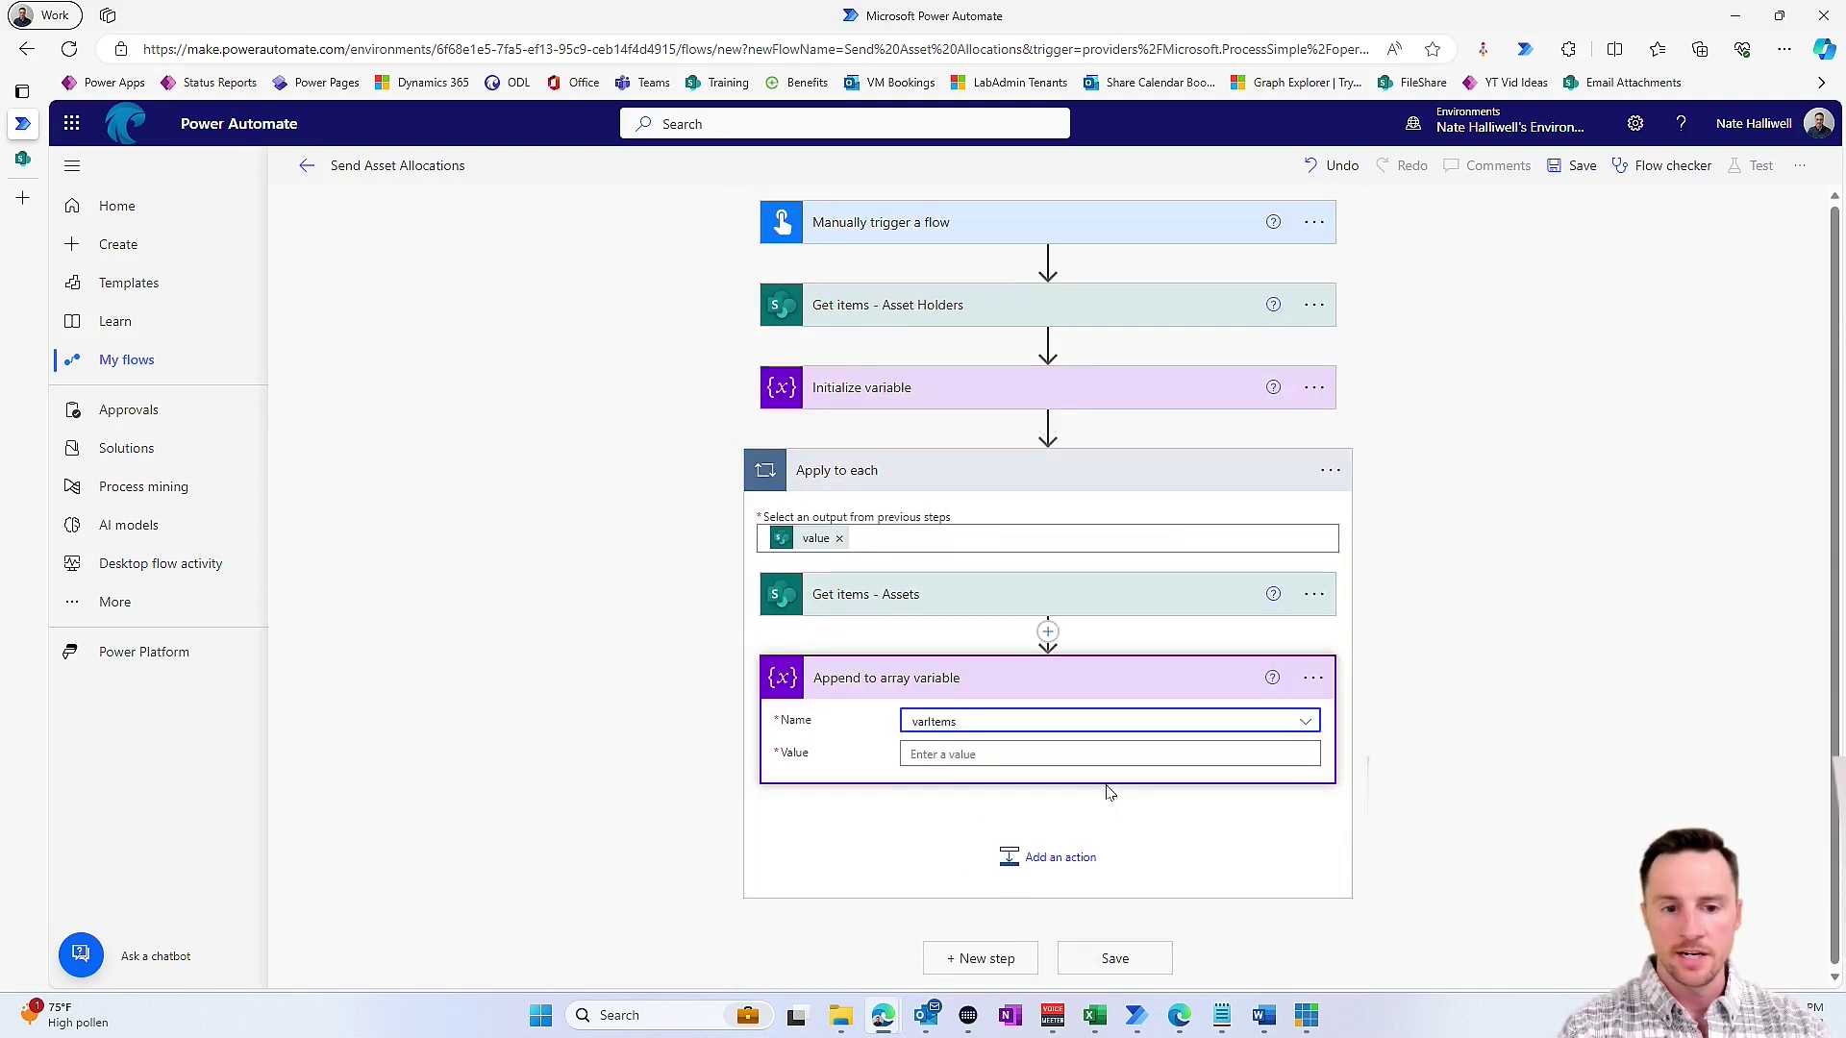
{"action": "left_click", "coordinate": [1228, 1021]}
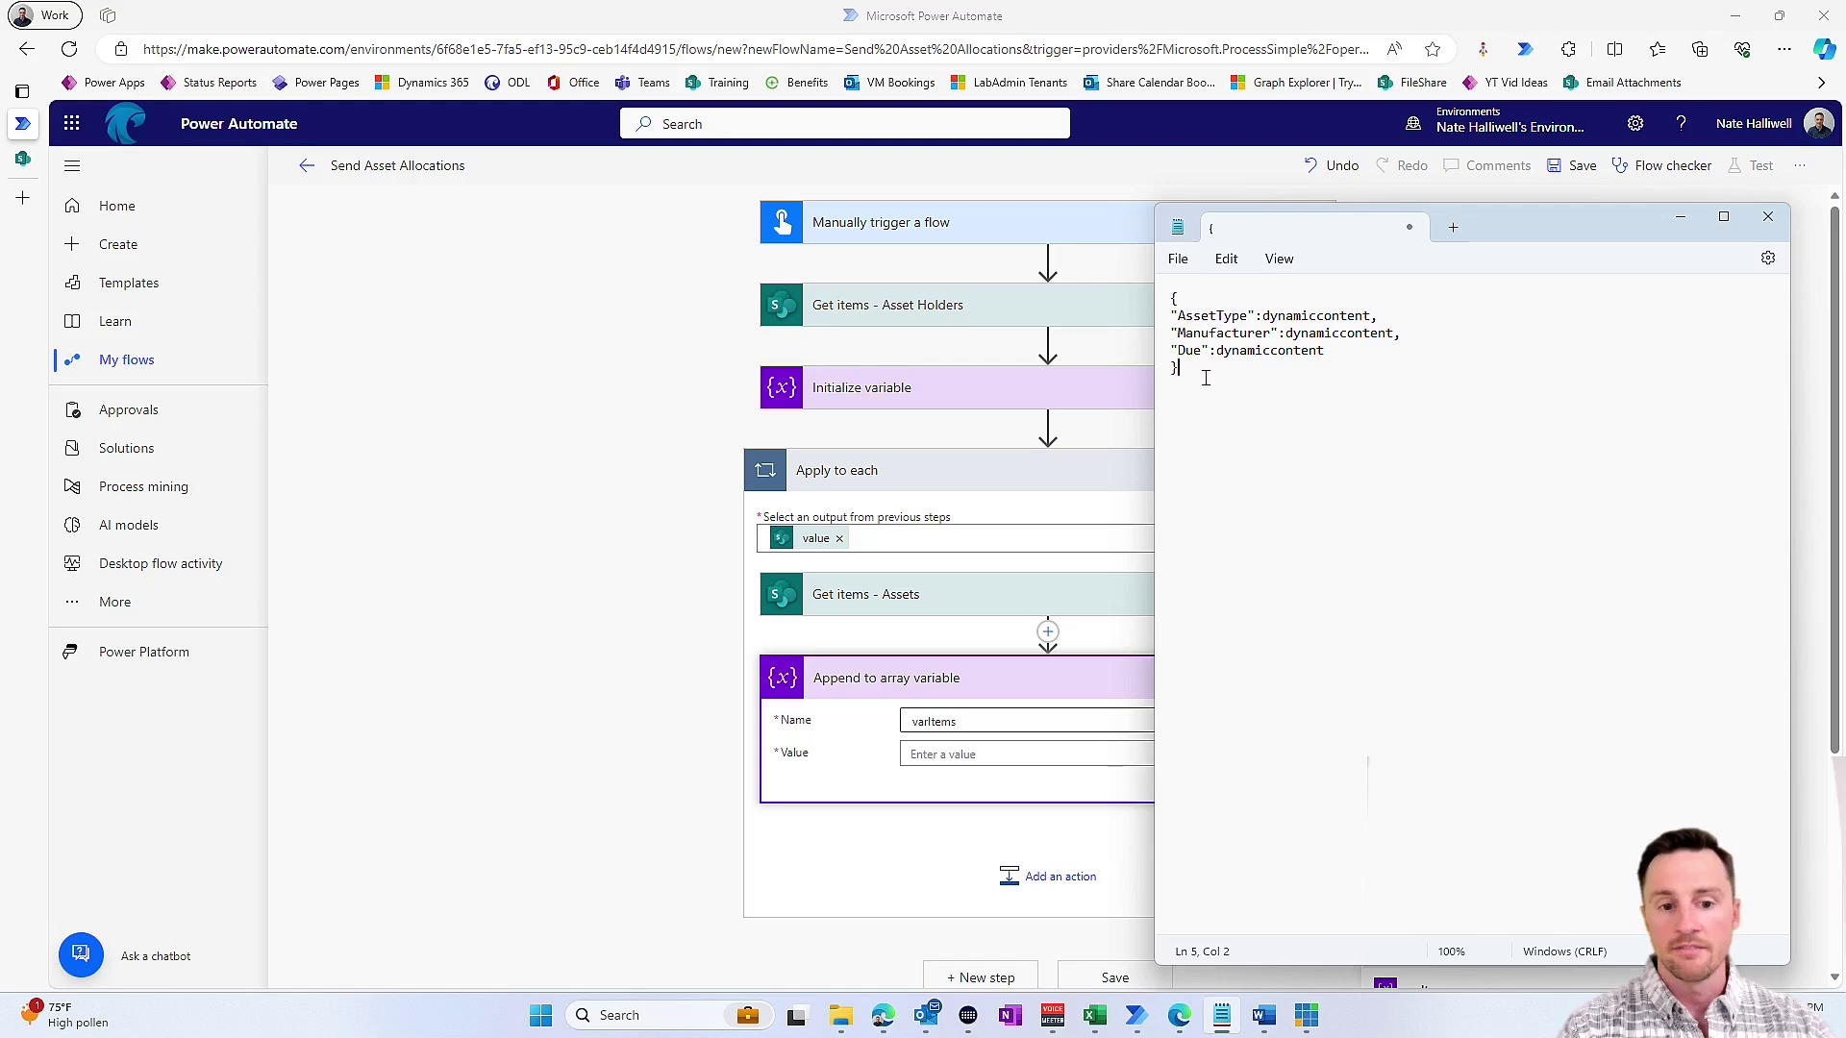
- Paste the JSON template copied from Notepad into the append Value field
{"action": "left_click_drag", "start_coordinate": [1232, 379], "coordinate": [1127, 293]}
{"action": "key", "text": "ctrl+c"}
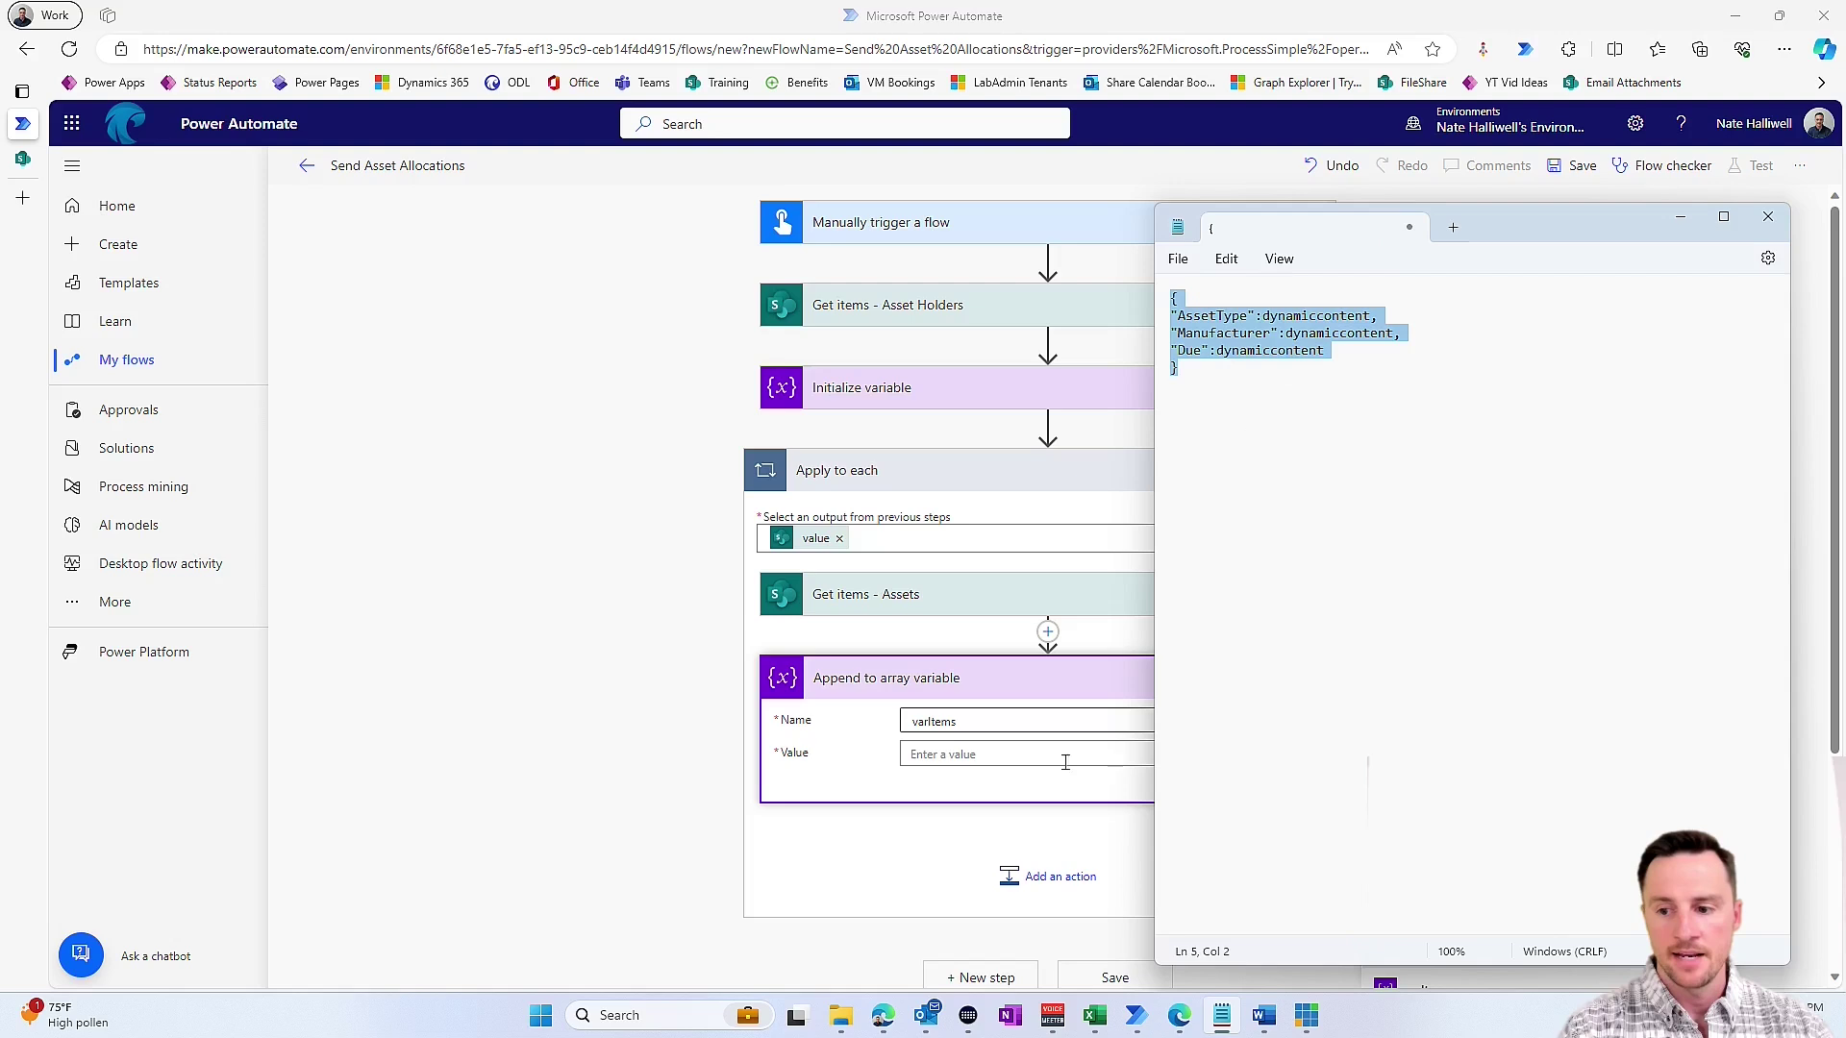
{"action": "left_click", "coordinate": [944, 757]}
{"action": "key", "text": "ctrl+v"}
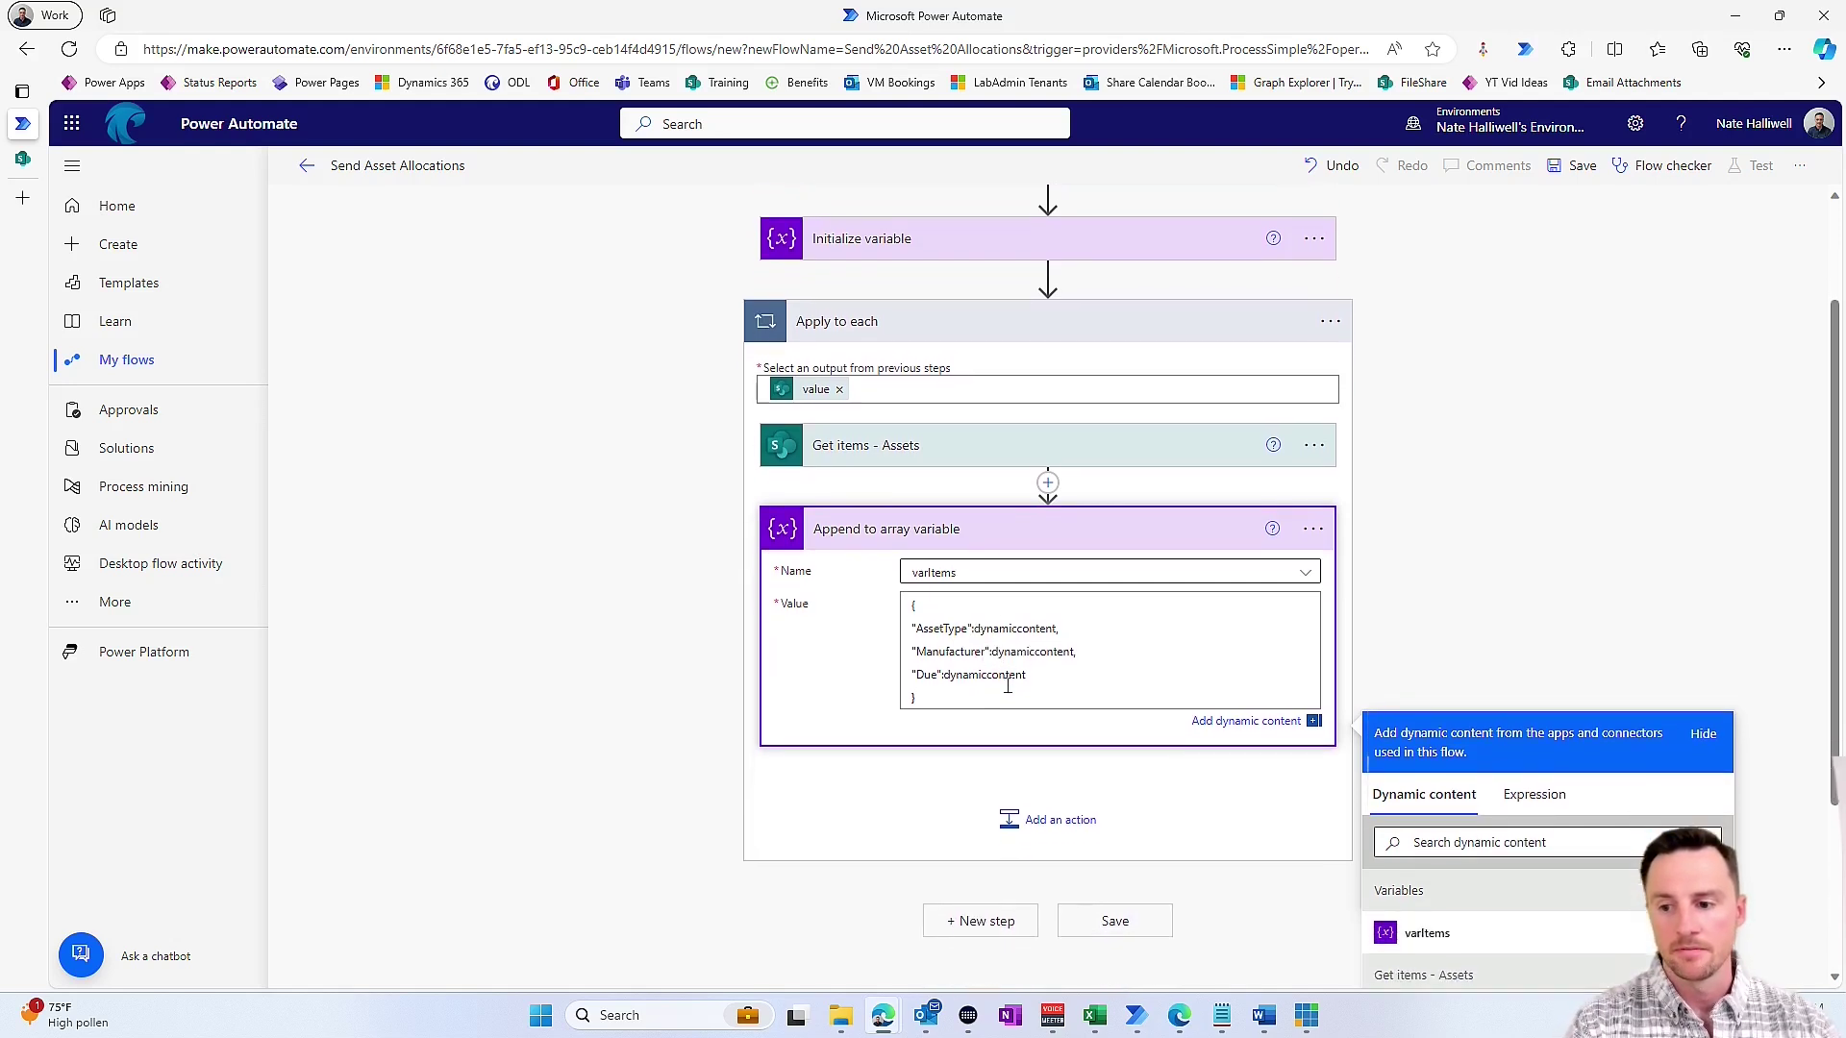
- Replace the AssetType placeholder with the Asset type Value dynamic content token
{"action": "double_click", "coordinate": [1025, 623]}
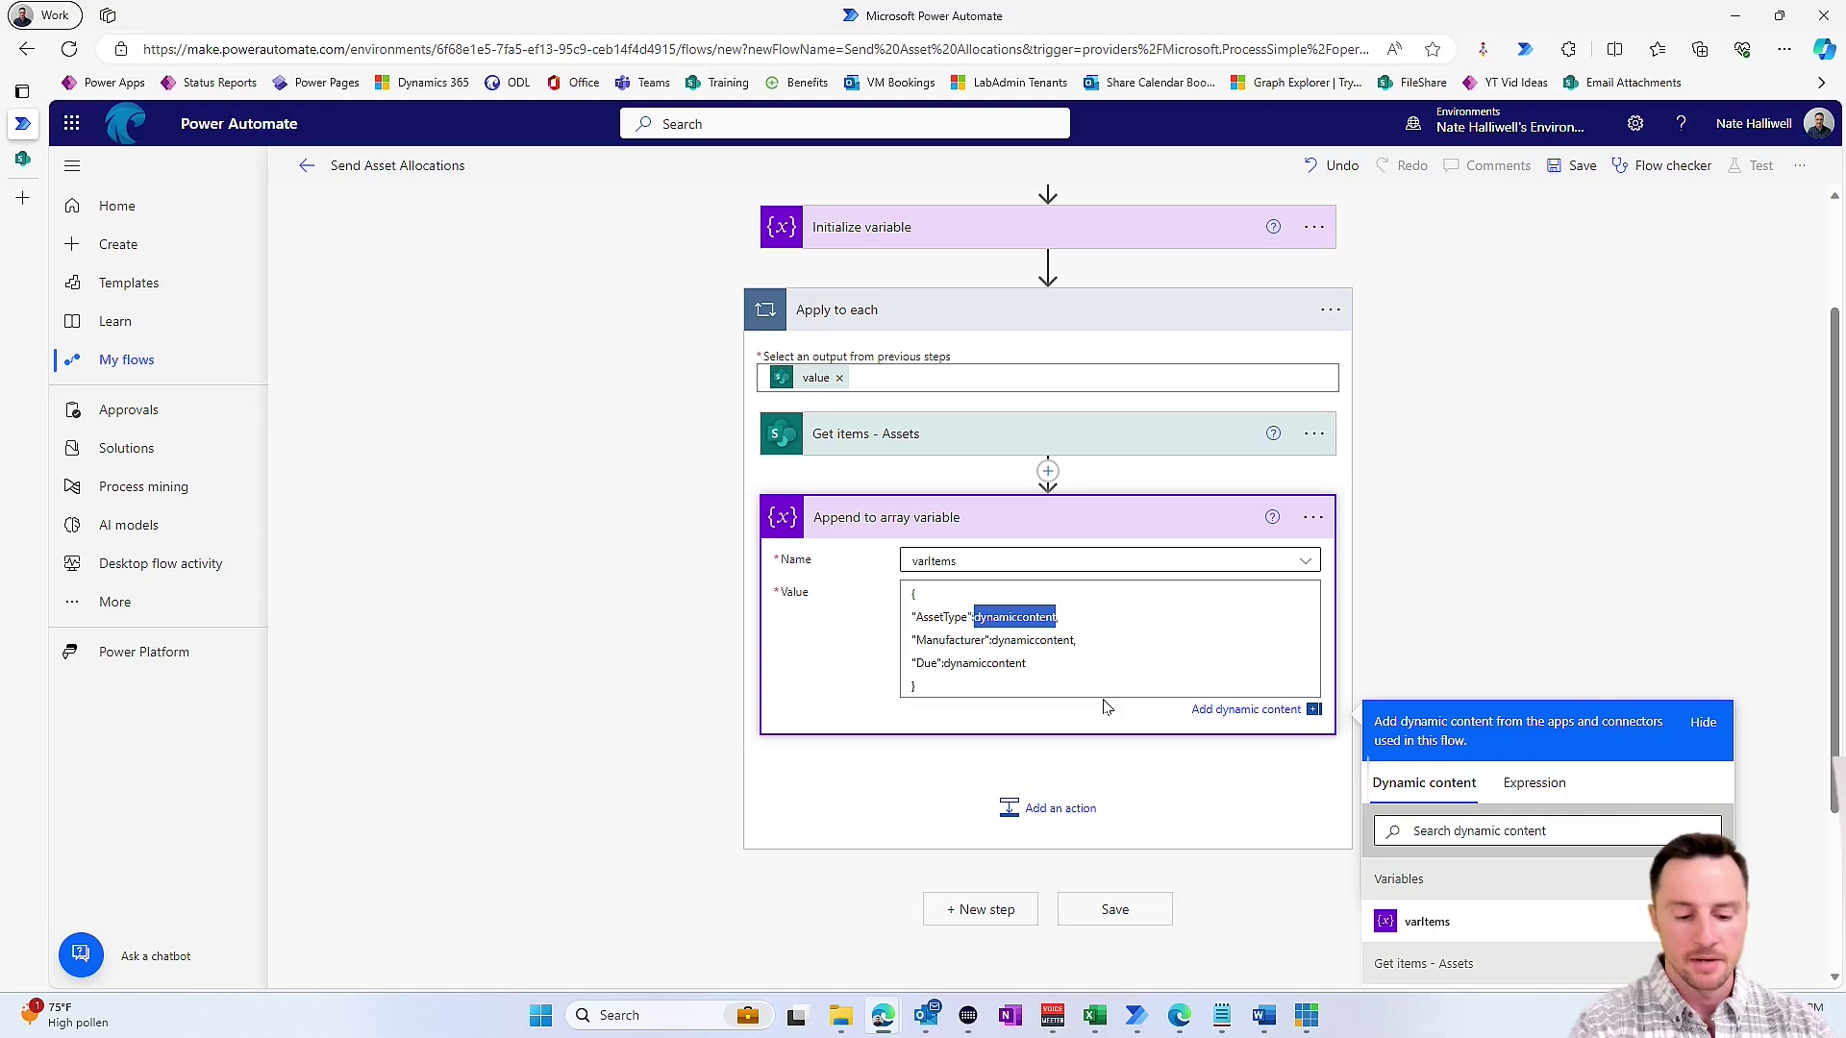
{"action": "key", "text": "BackSpace"}
{"action": "left_click", "coordinate": [1482, 828]}
{"action": "type", "text": "asset"}
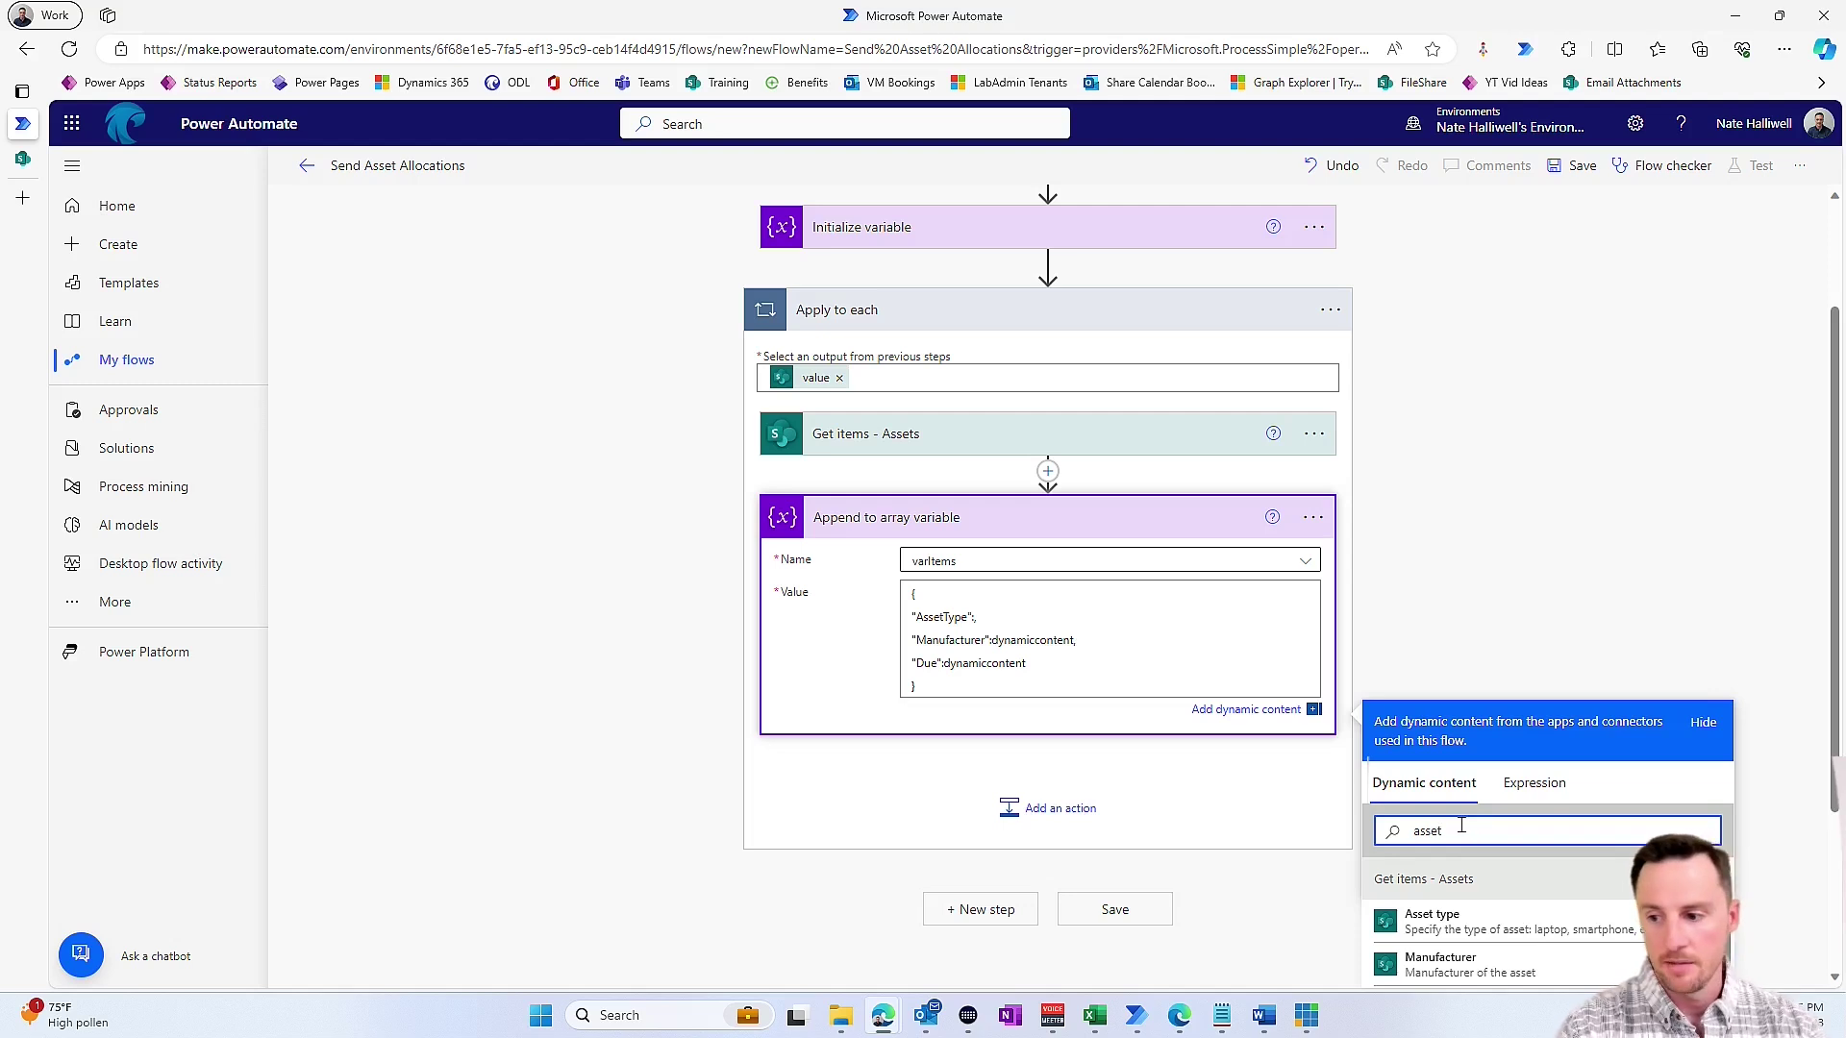
{"action": "scroll", "coordinate": [1460, 826], "scroll_direction": "down", "scroll_amount": 3}
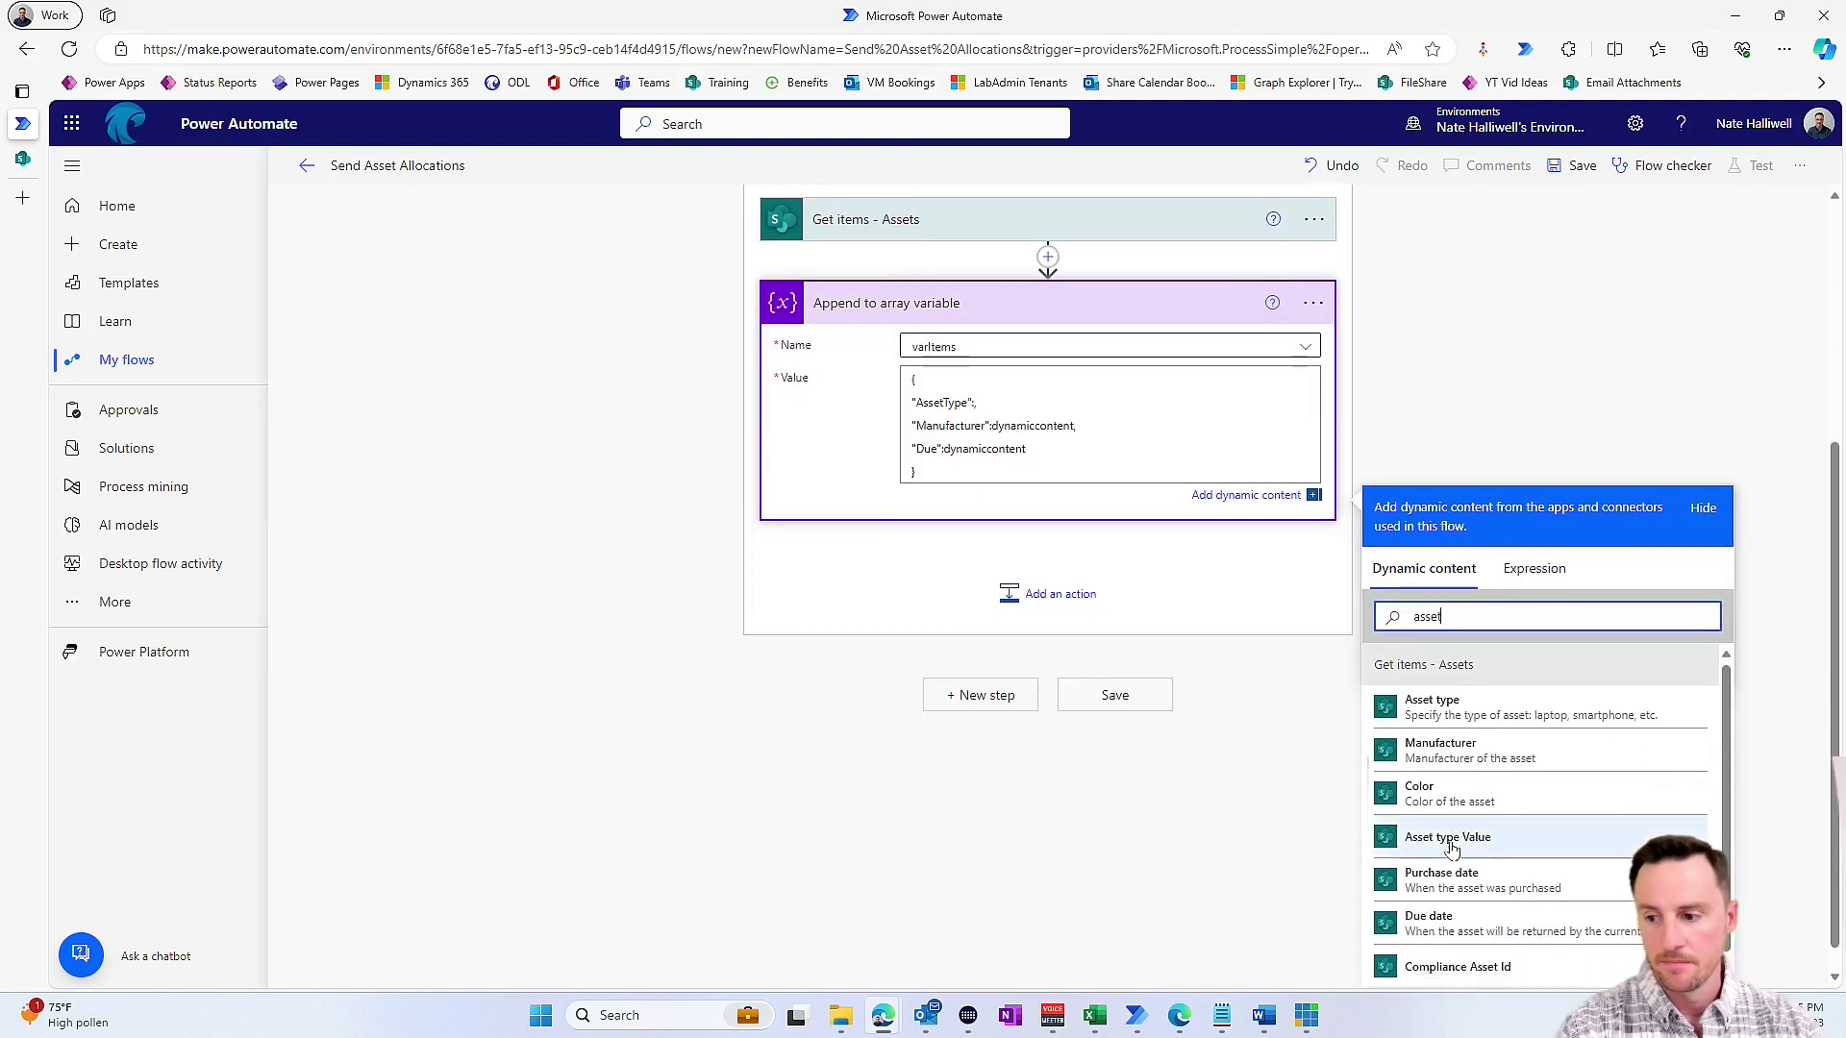
{"action": "left_click", "coordinate": [1491, 815]}
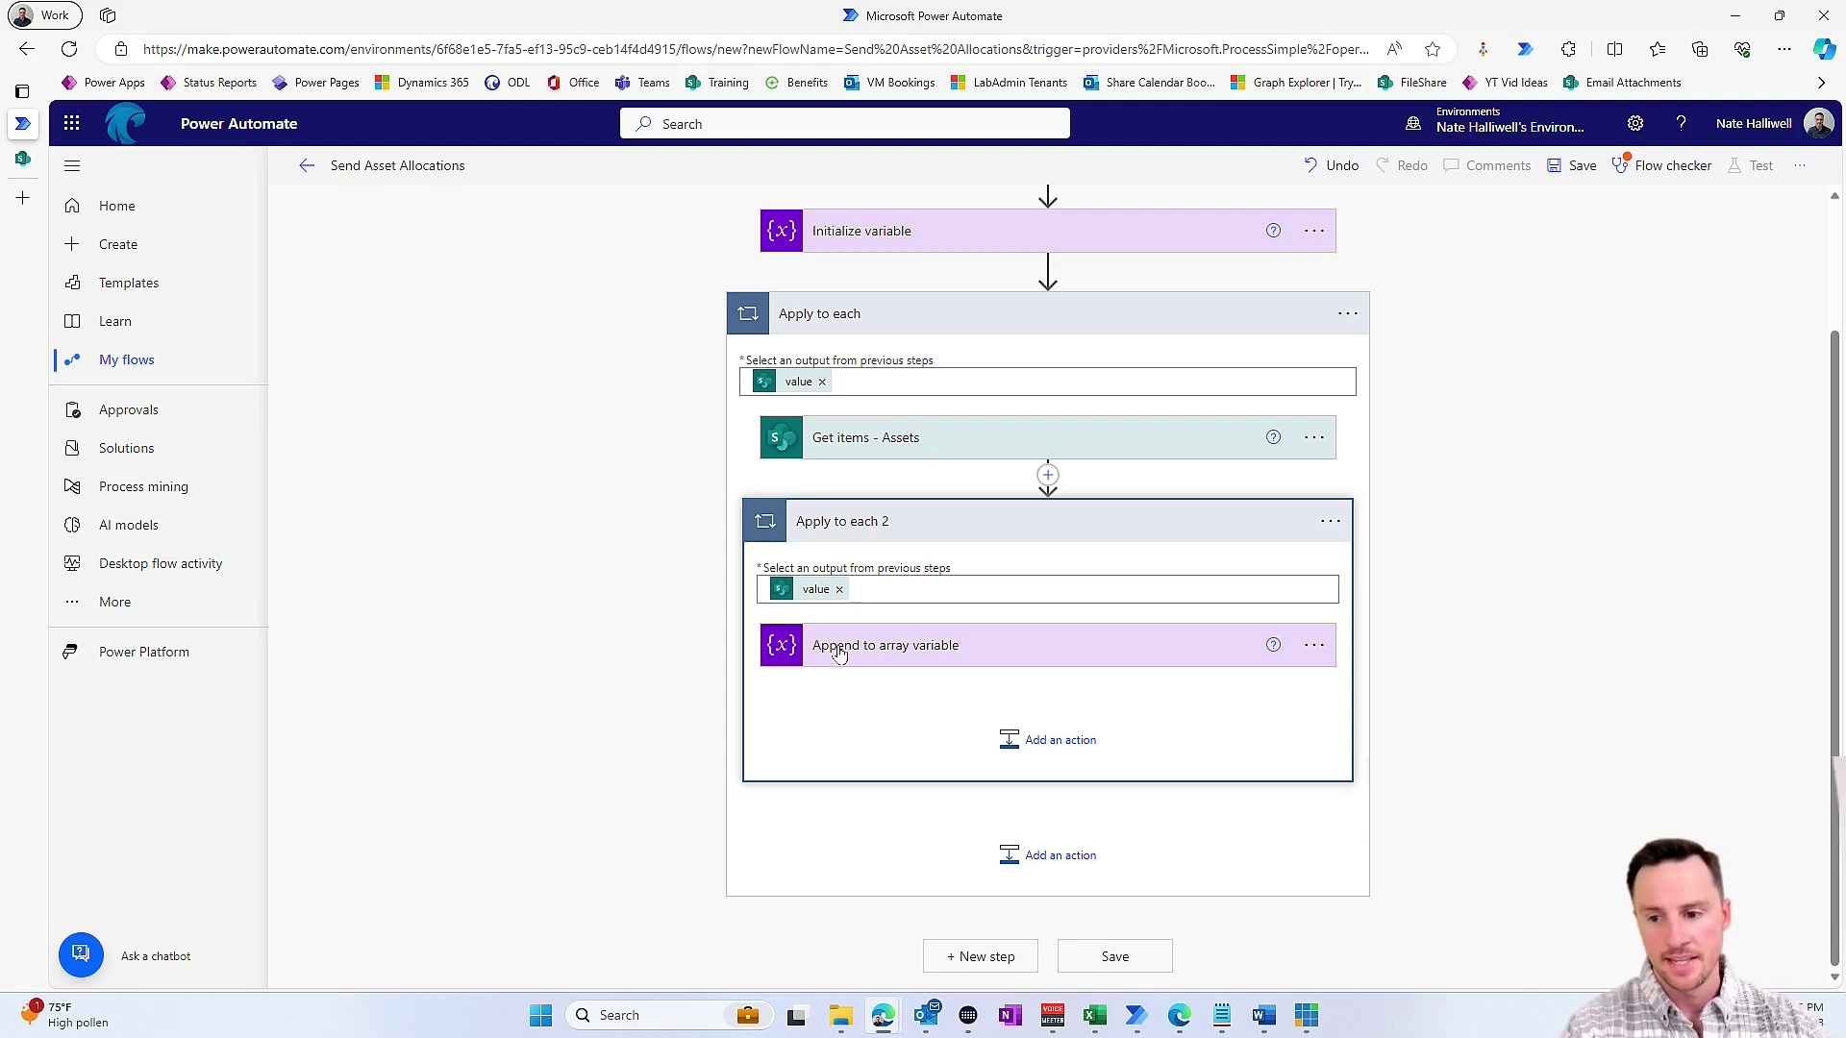
- Map Manufacturer in the append JSON to the asset's Manufacturer Value token
{"action": "left_click", "coordinate": [876, 646]}
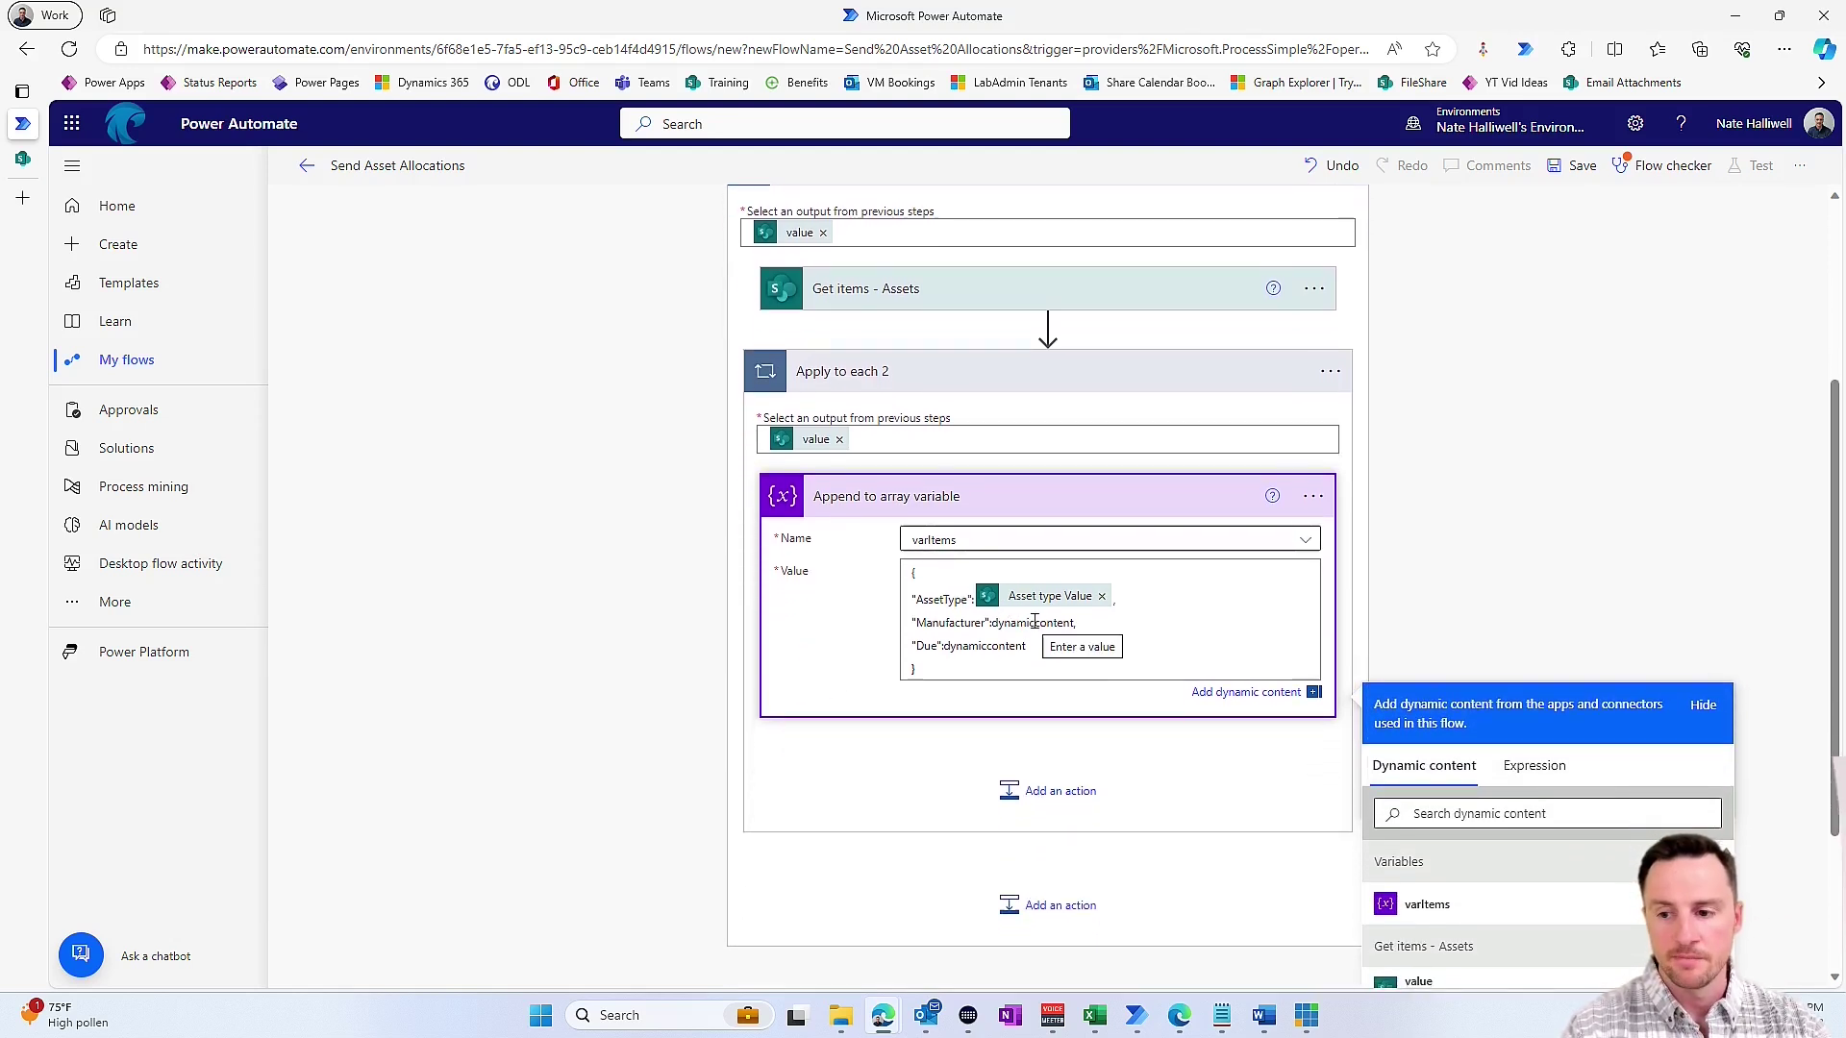
{"action": "double_click", "coordinate": [1034, 623]}
{"action": "key", "text": "BackSpace"}
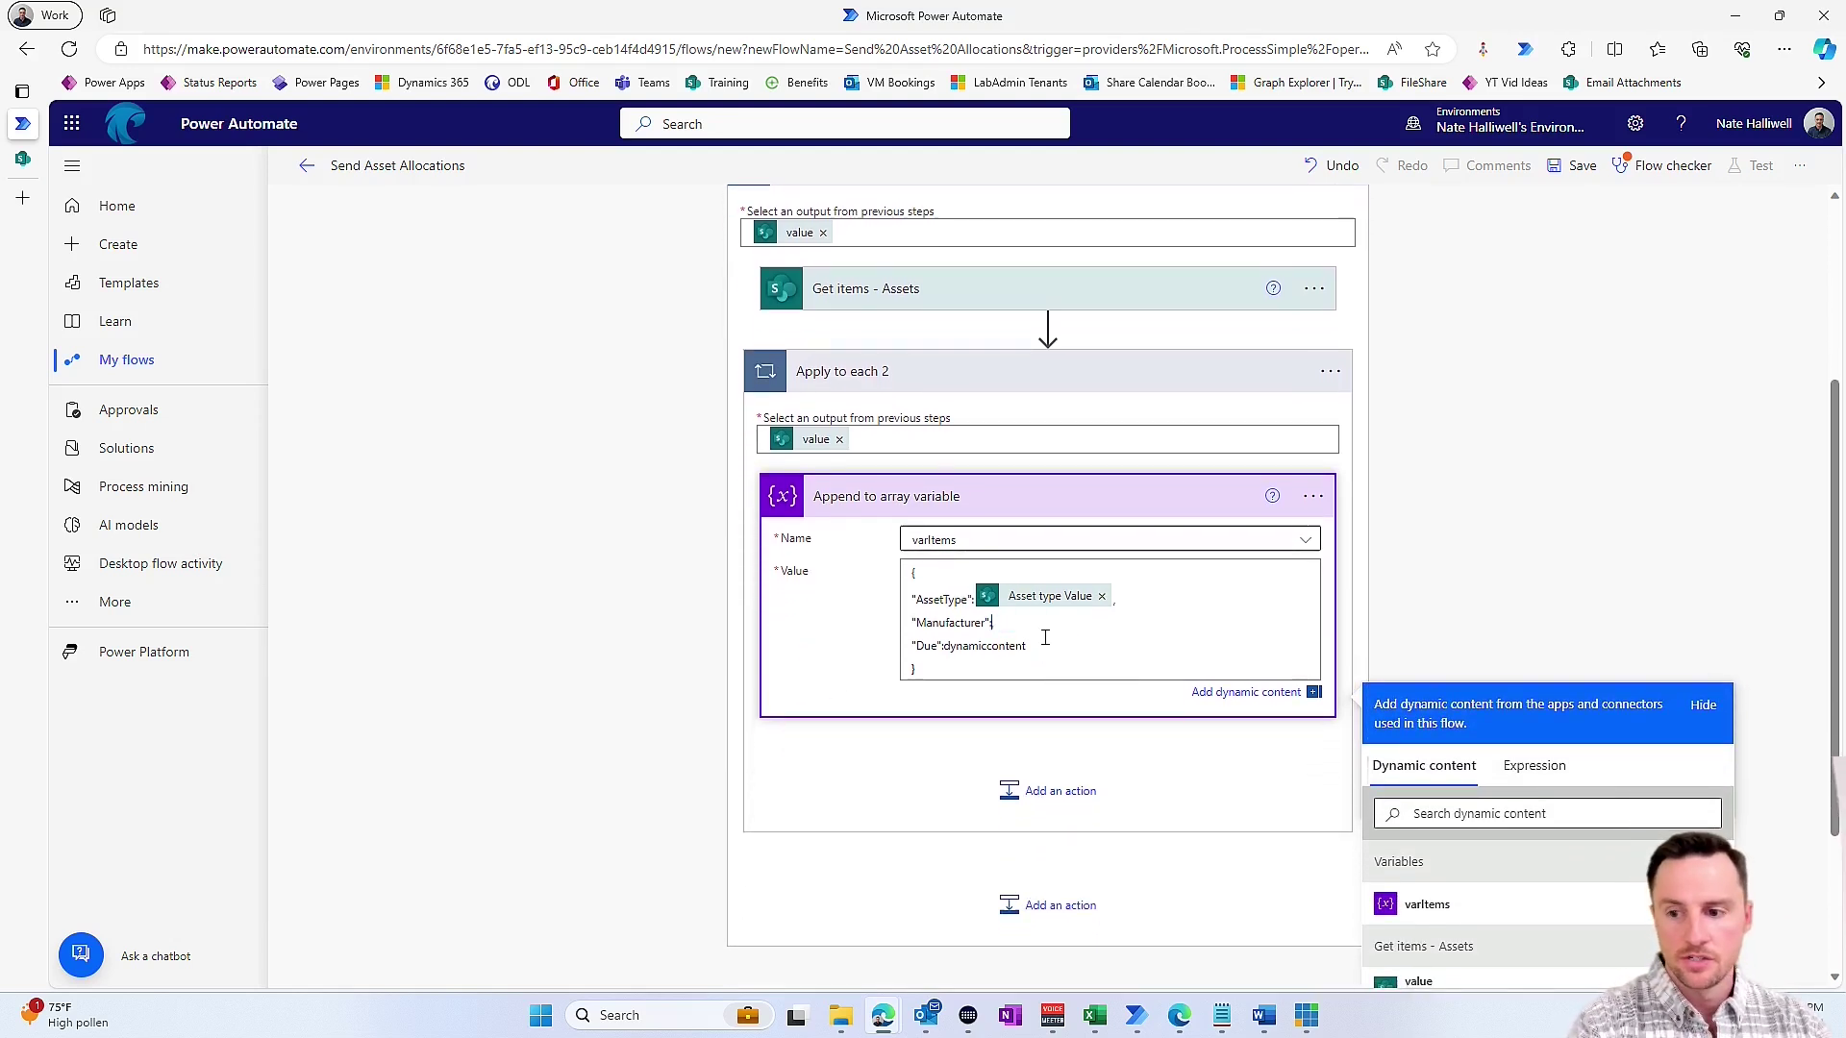
{"action": "left_click", "coordinate": [1464, 809]}
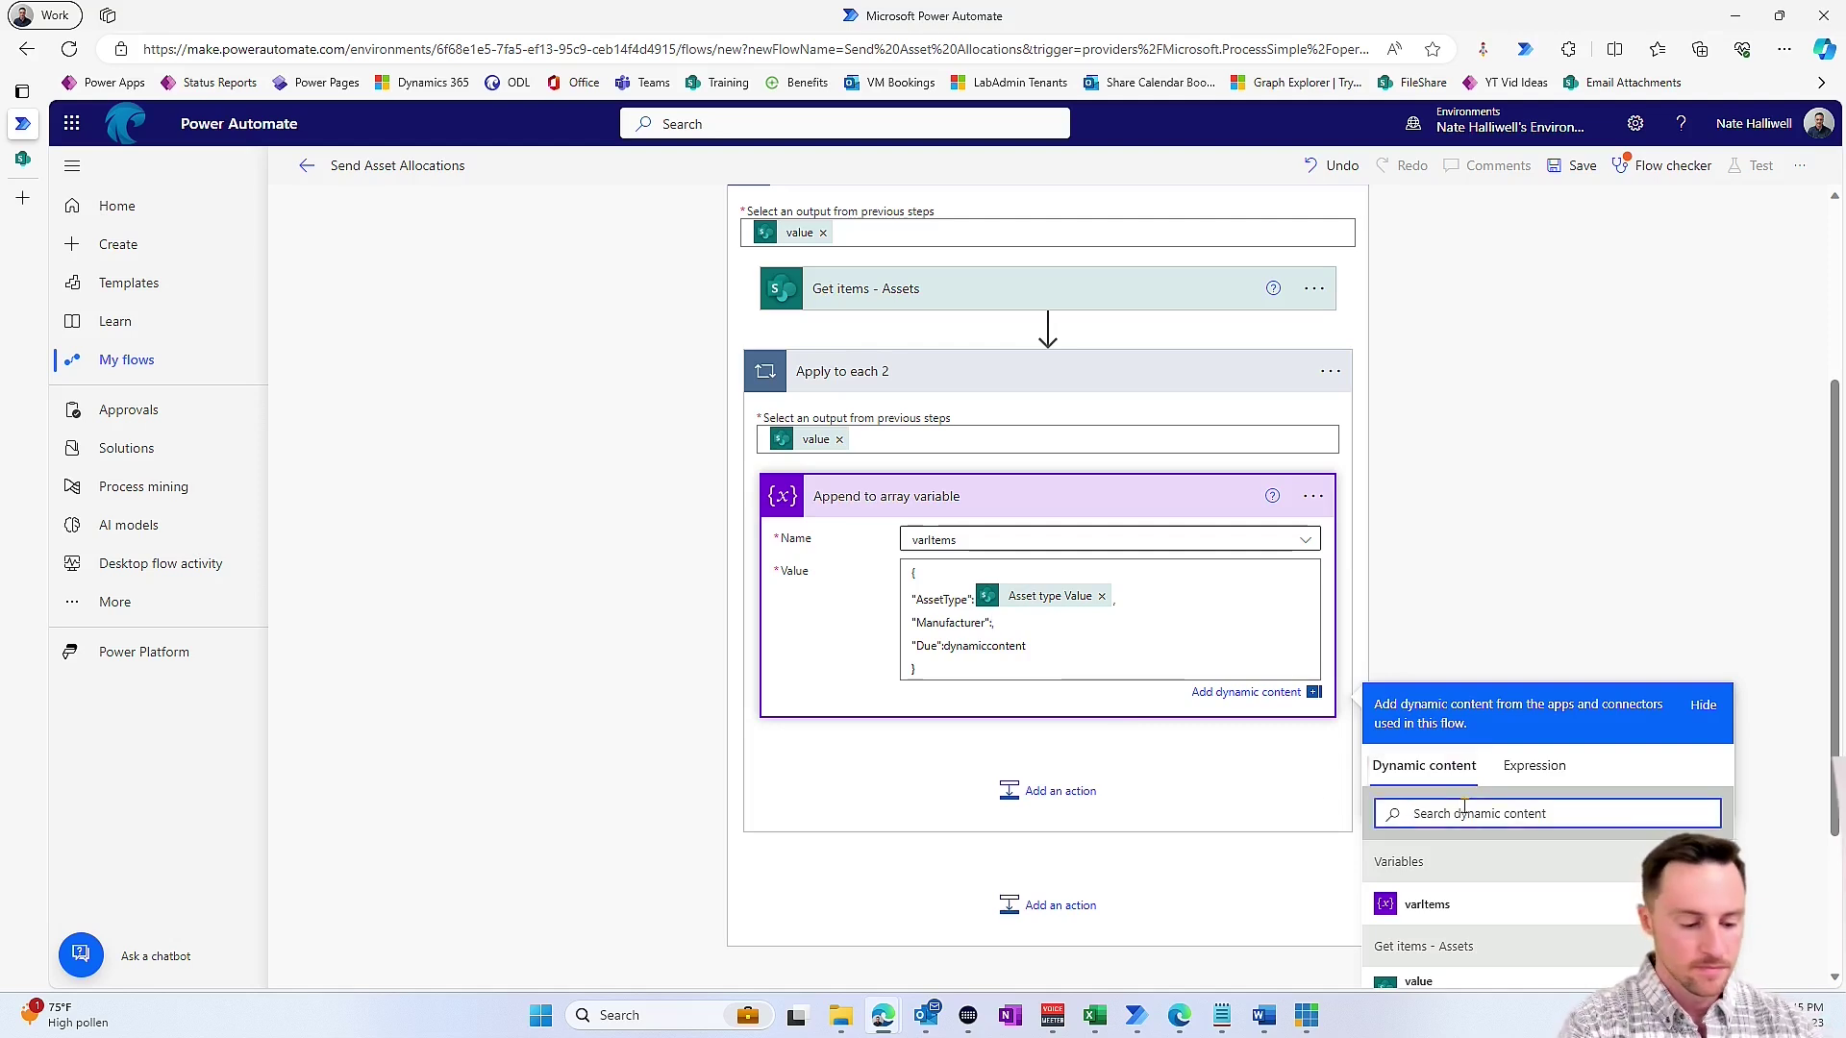
{"action": "type", "text": "manufactur"}
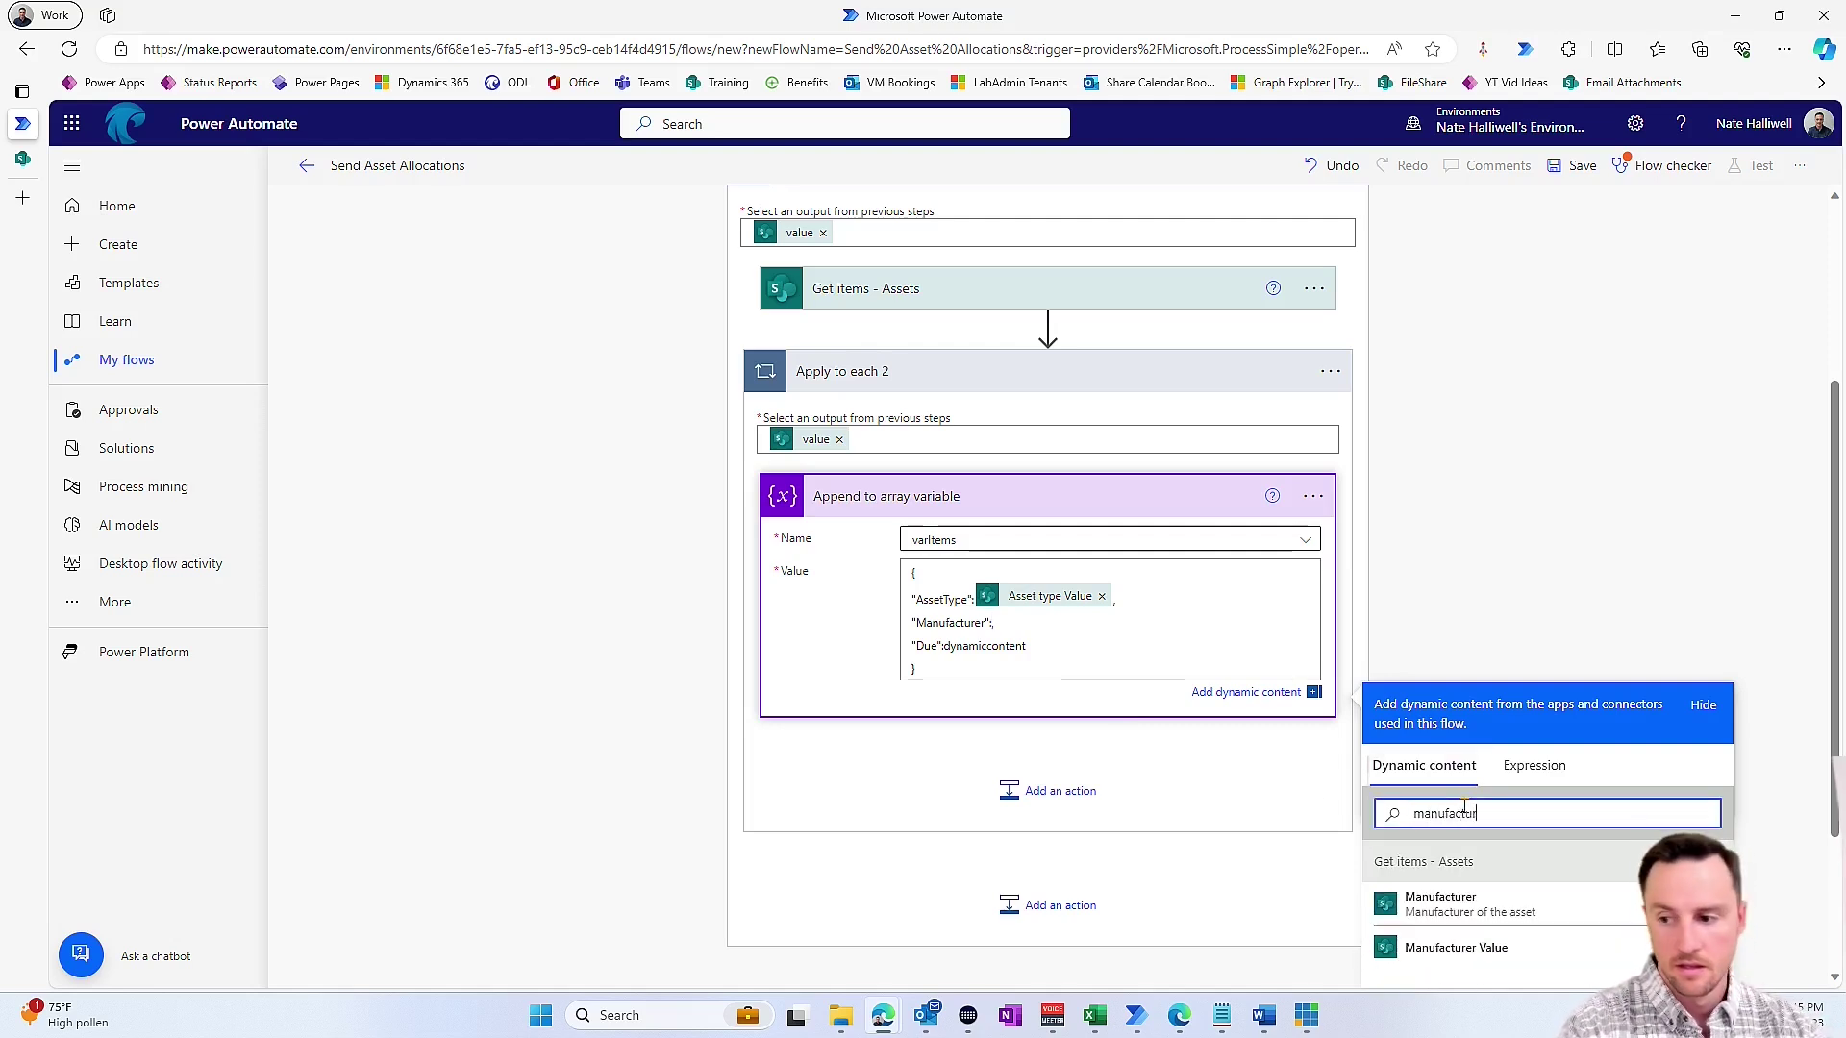
{"action": "scroll", "coordinate": [1394, 855], "scroll_direction": "down", "scroll_amount": 1}
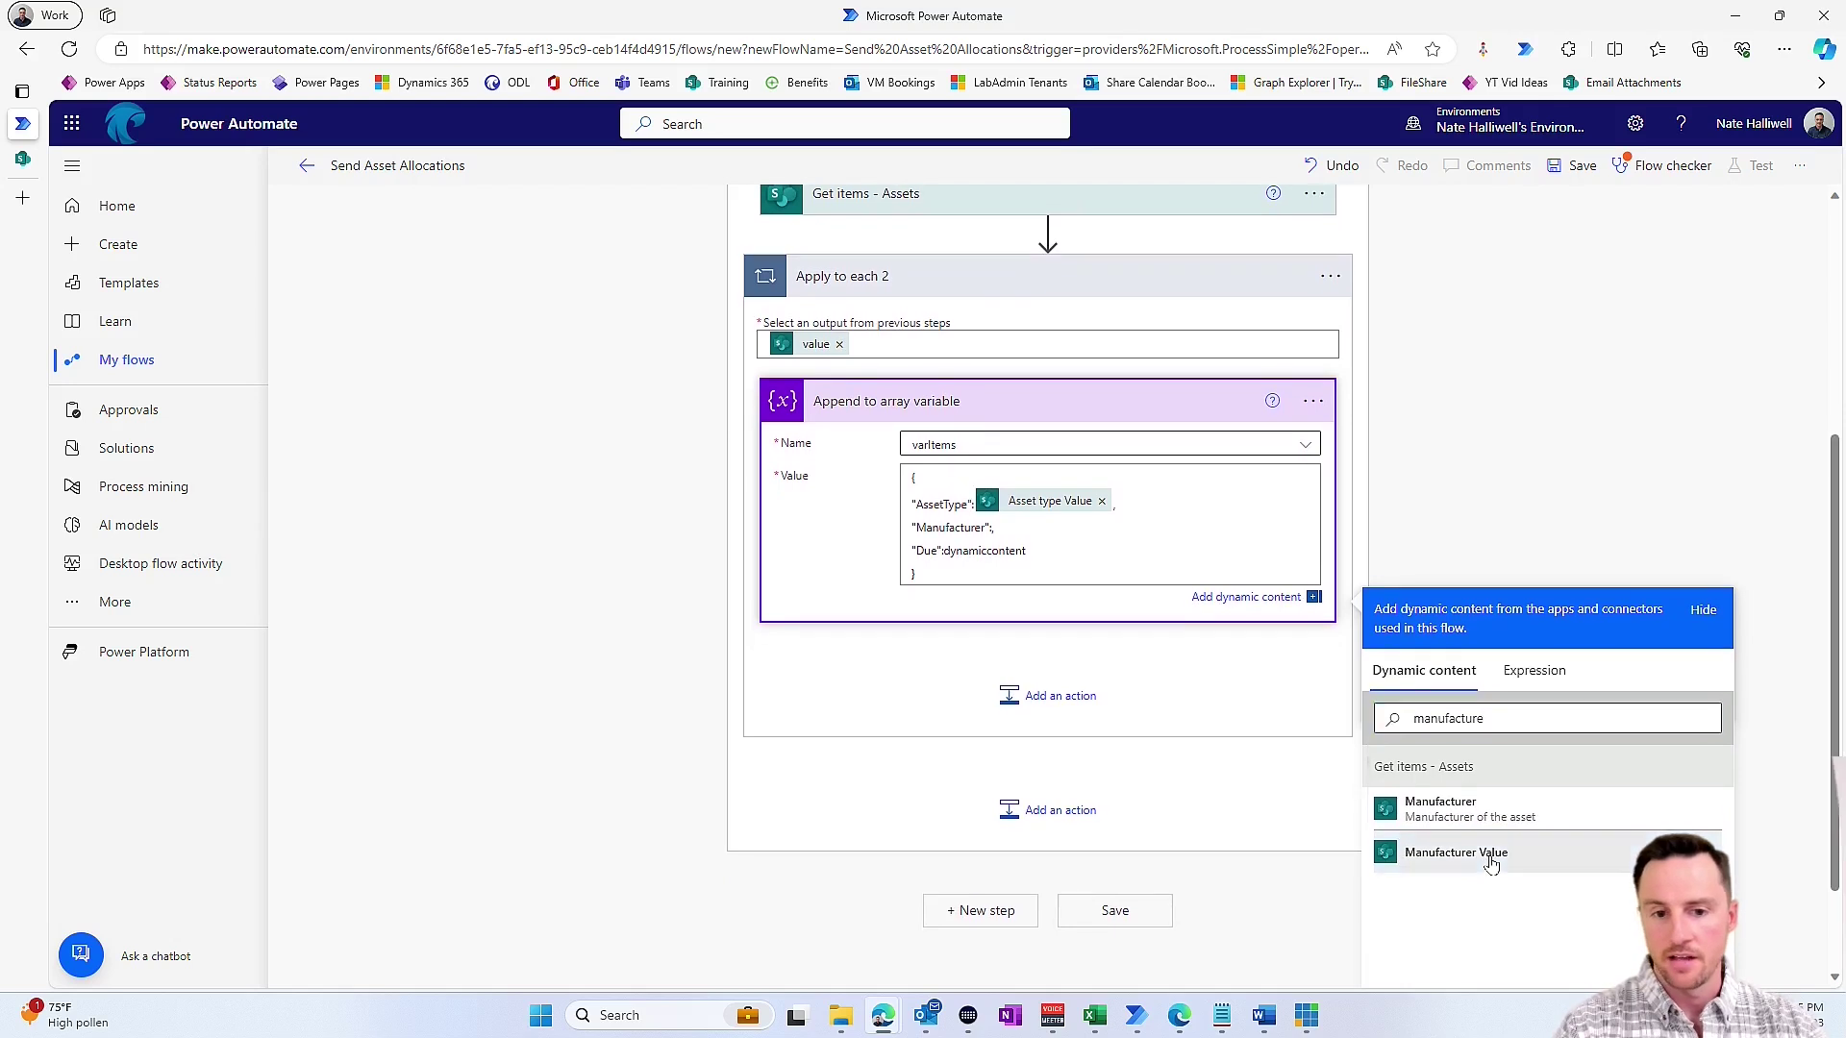
{"action": "left_click", "coordinate": [1475, 864]}
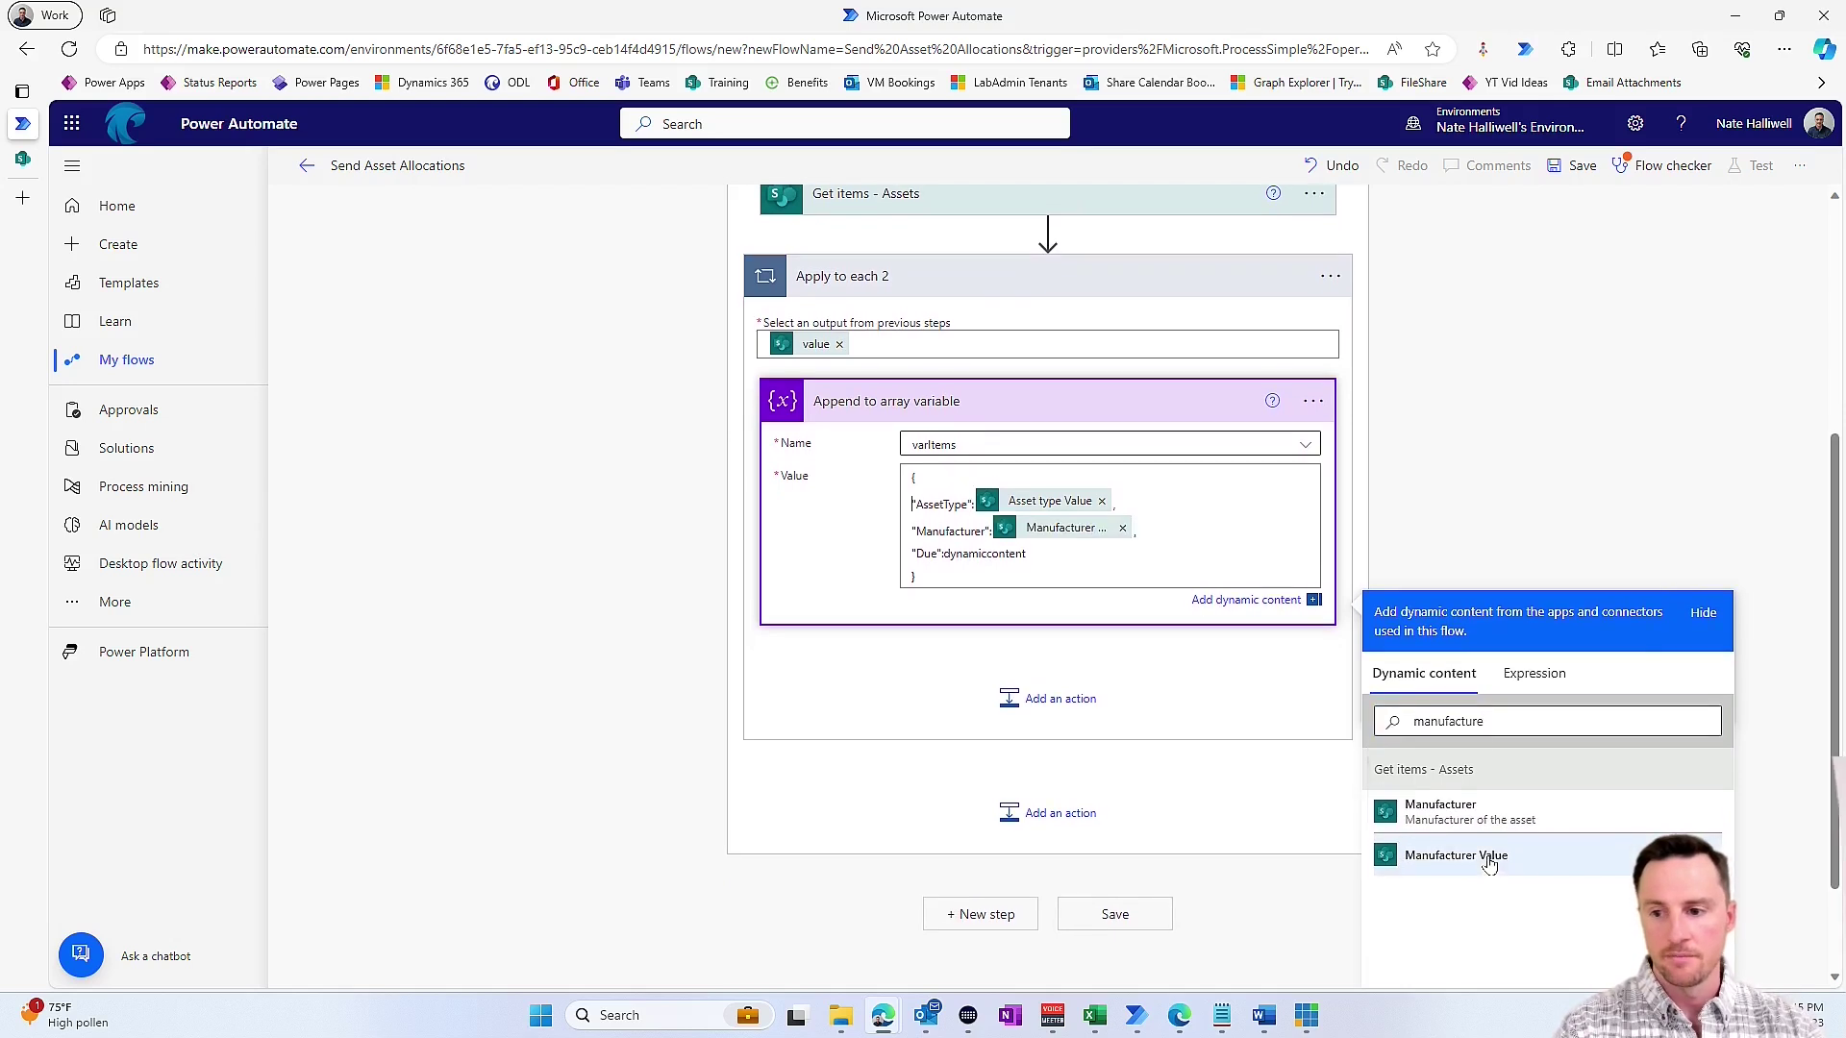
- Replace the dynamiccontent placeholder after Due with the asset's Due date token
{"action": "double_click", "coordinate": [999, 554]}
{"action": "key", "text": "Delete"}
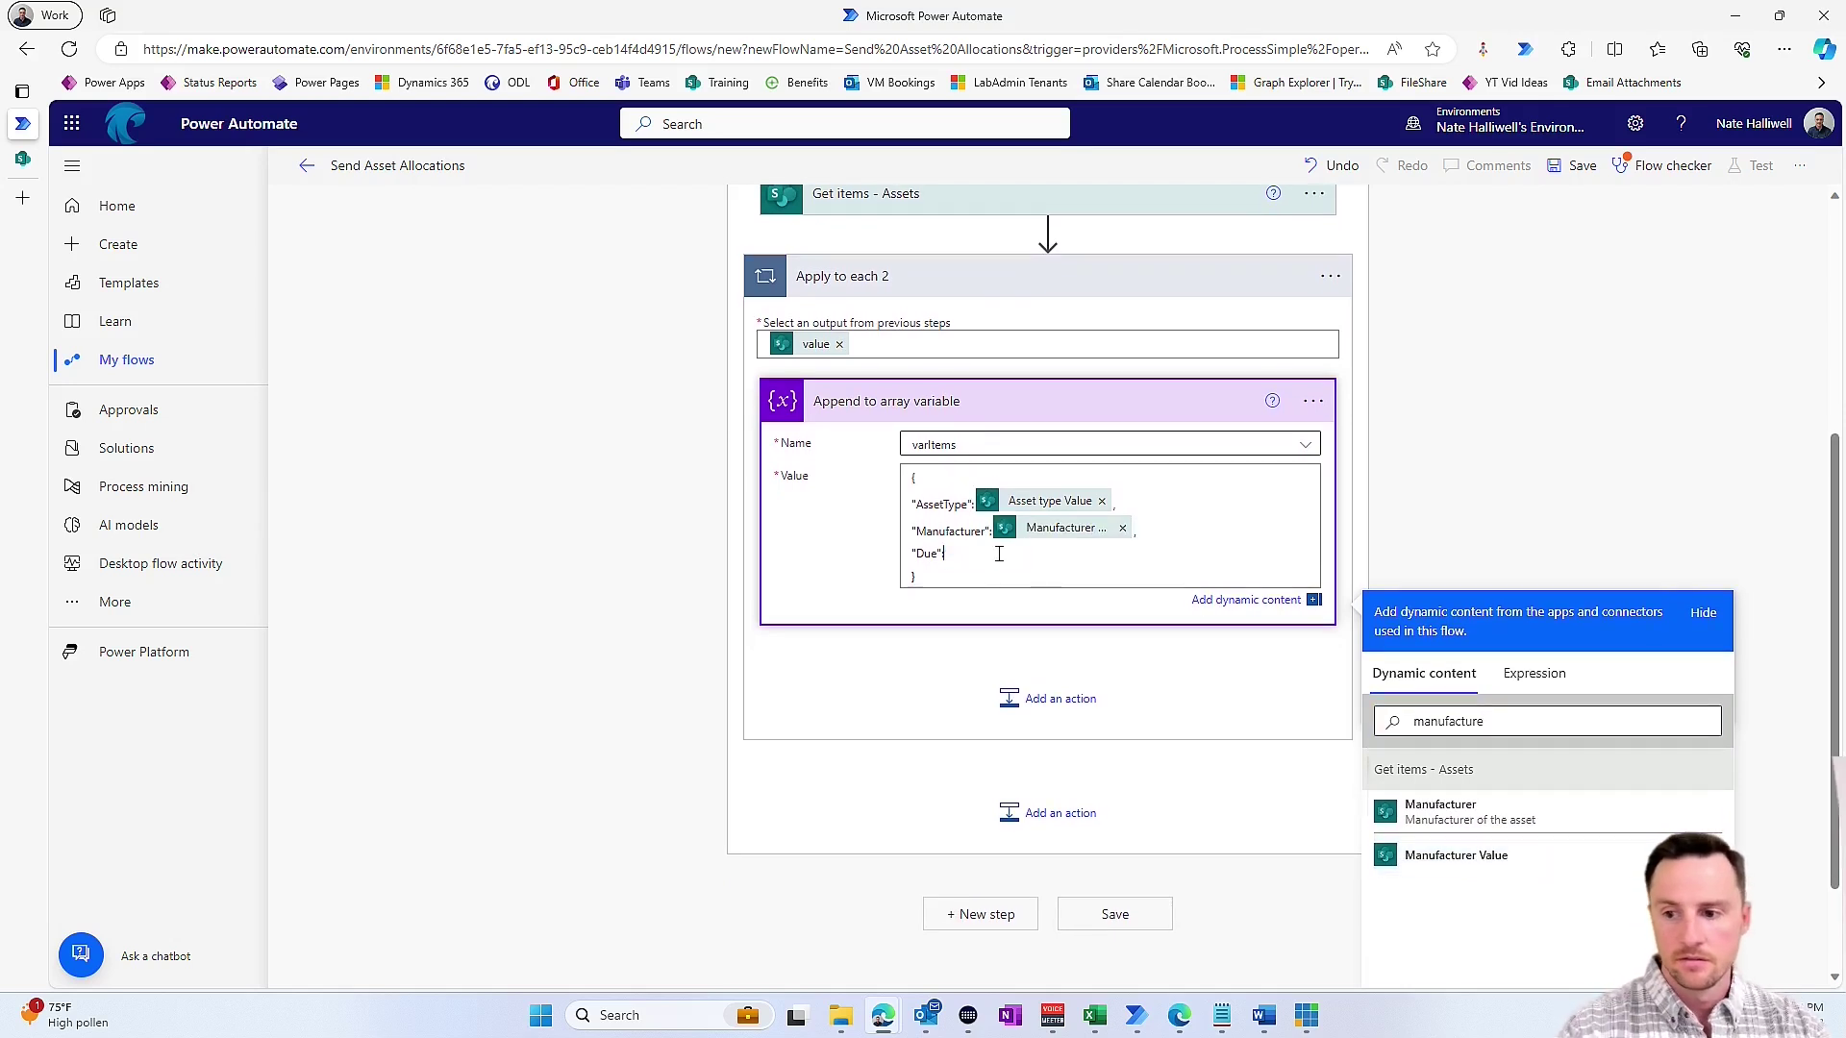
{"action": "left_click", "coordinate": [1533, 720]}
{"action": "type", "text": "due"}
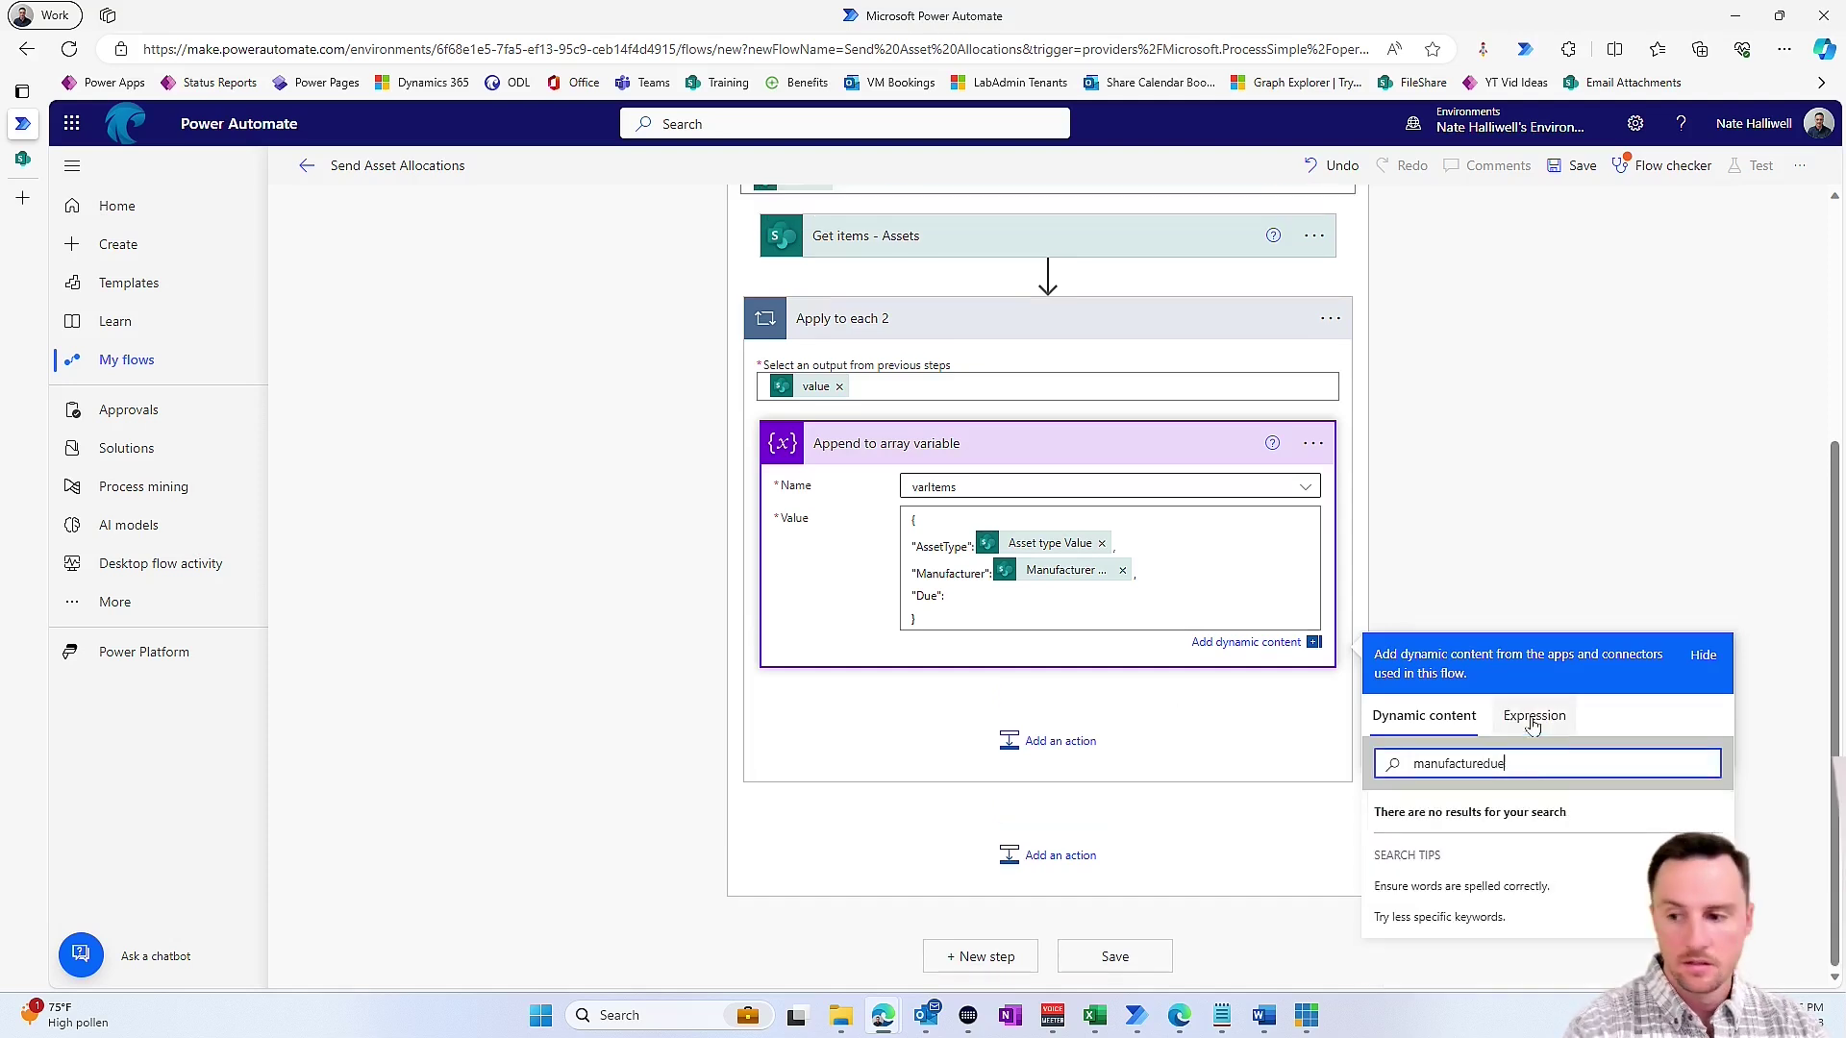
{"action": "double_click", "coordinate": [1544, 759]}
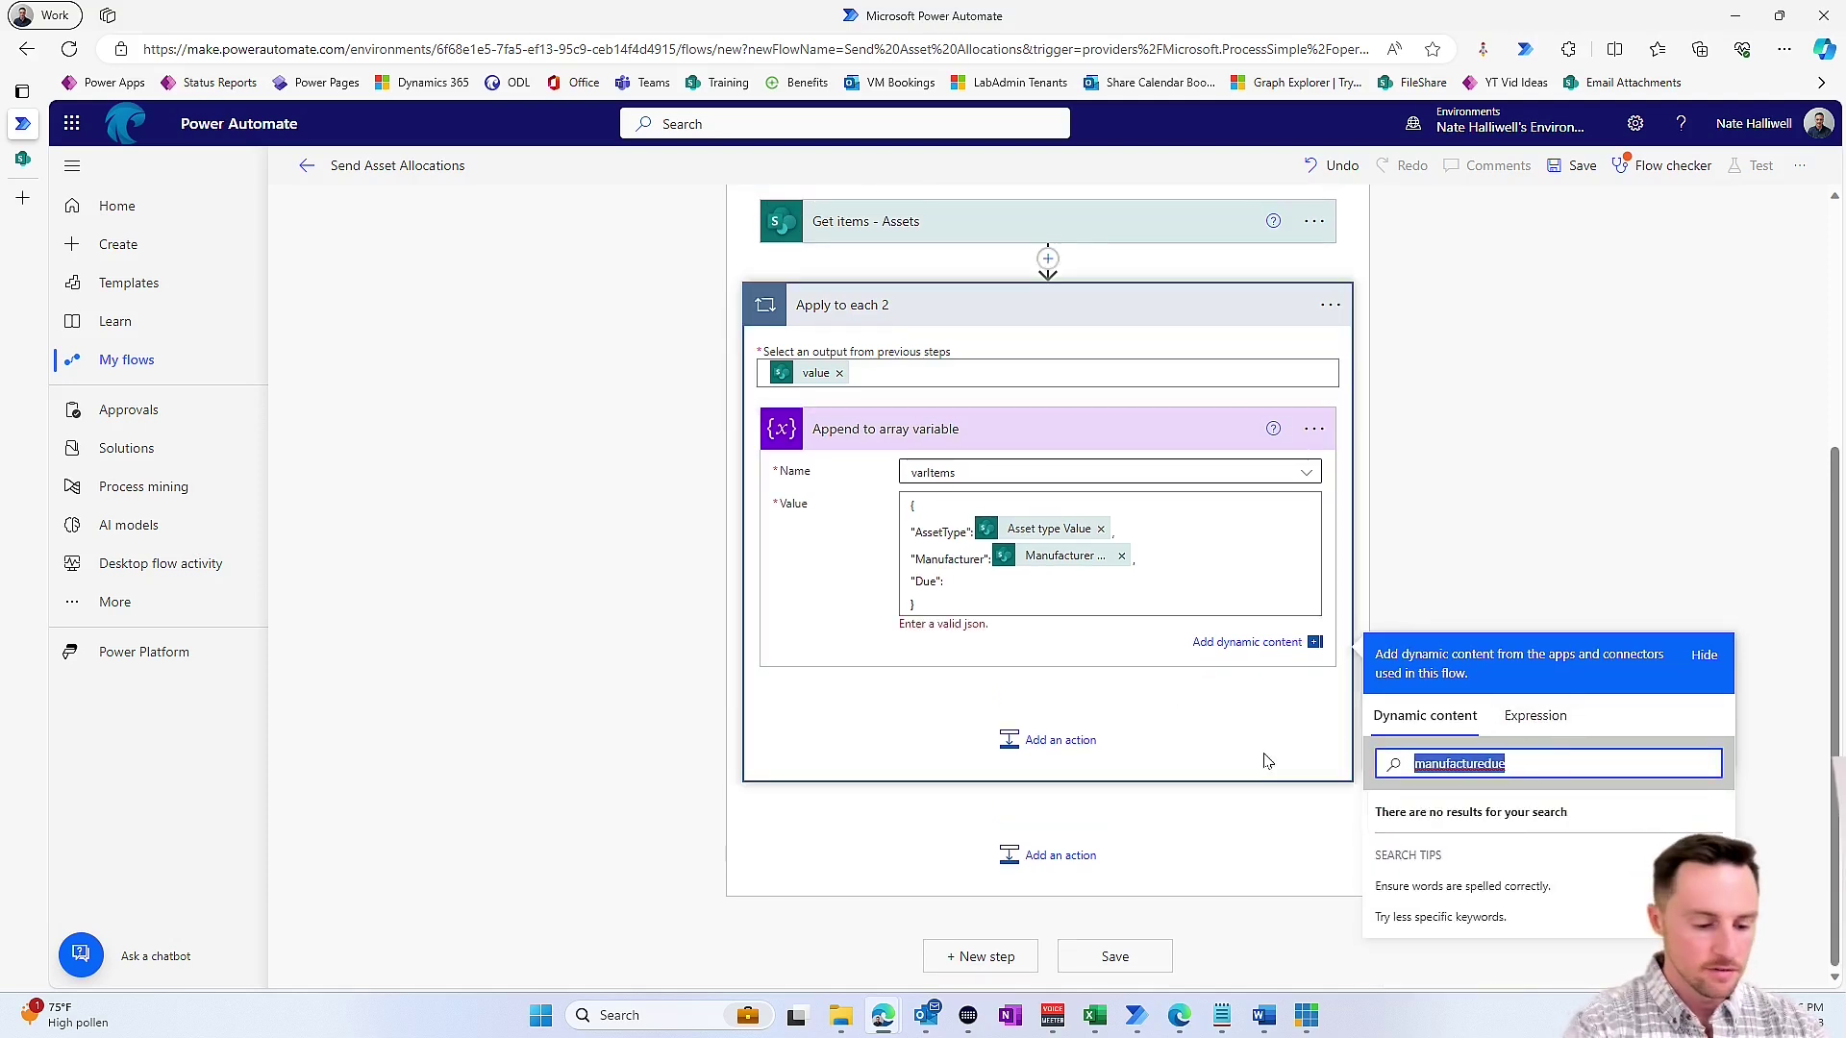
{"action": "type", "text": "due"}
{"action": "left_click", "coordinate": [1485, 822]}
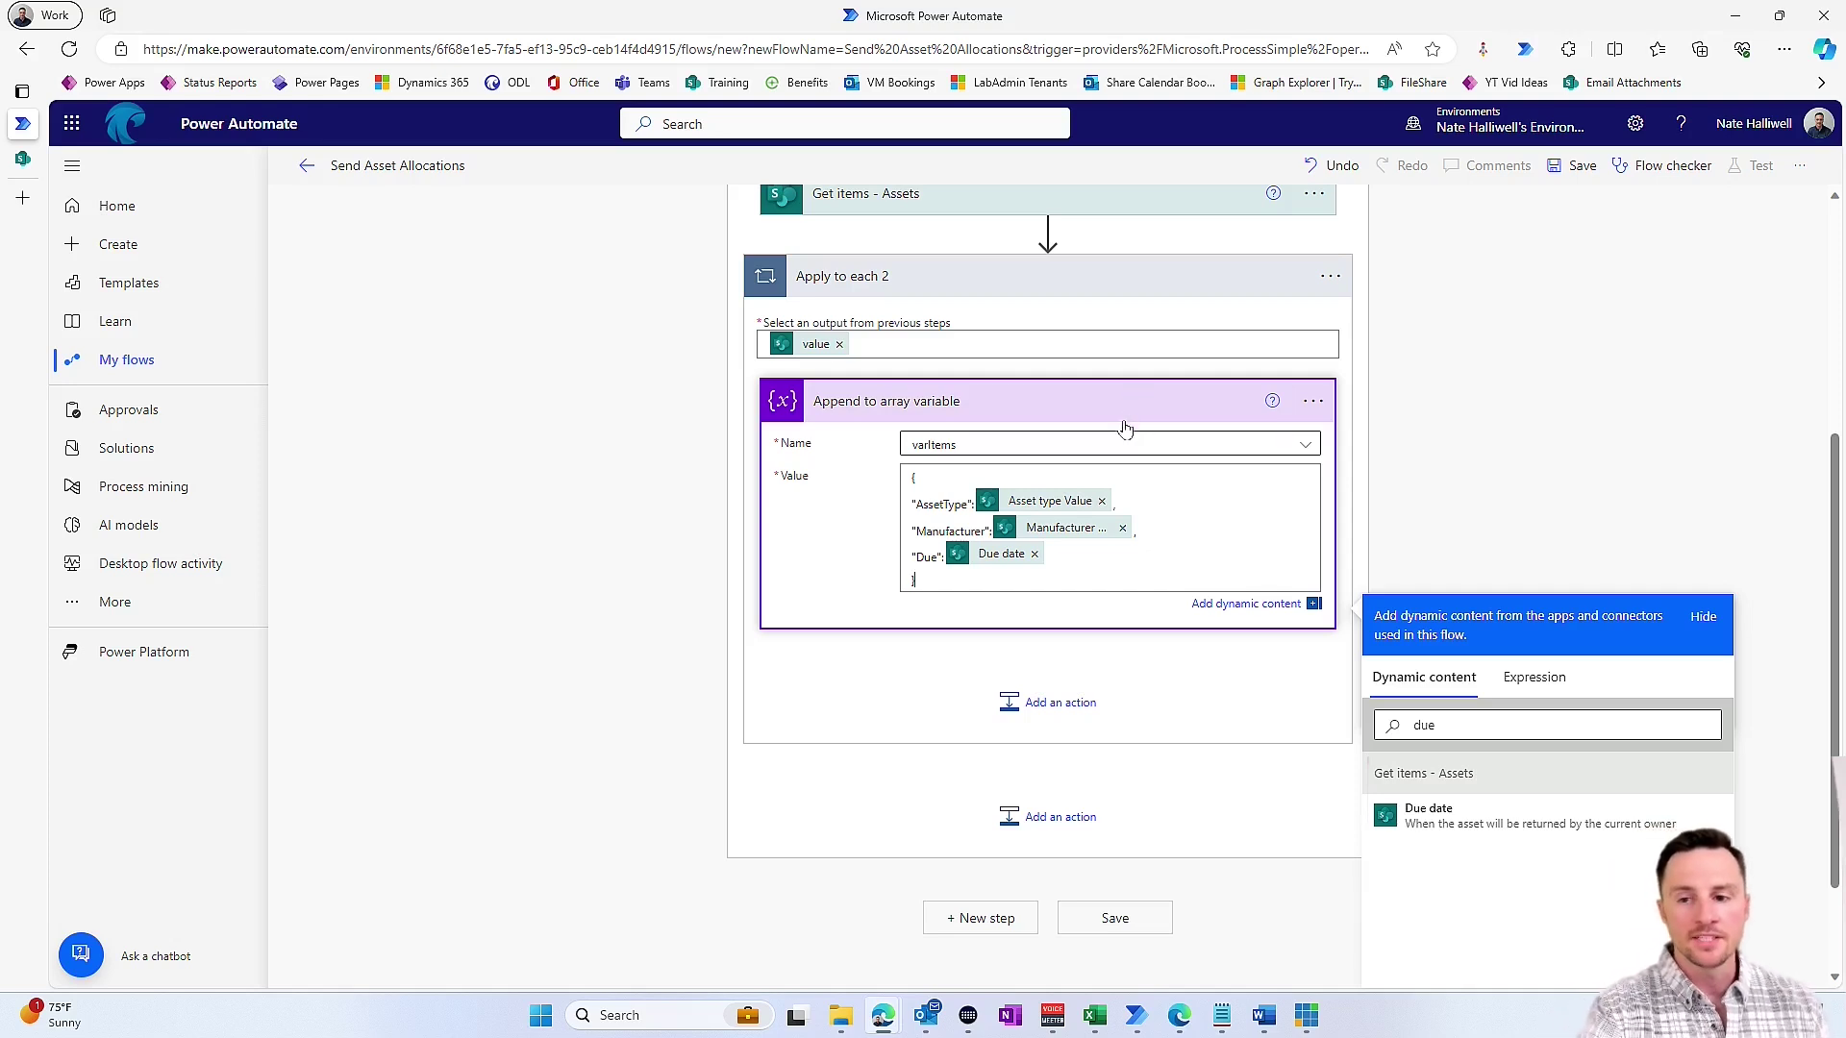
{"action": "scroll", "coordinate": [1141, 475], "scroll_direction": "up", "scroll_amount": 3}
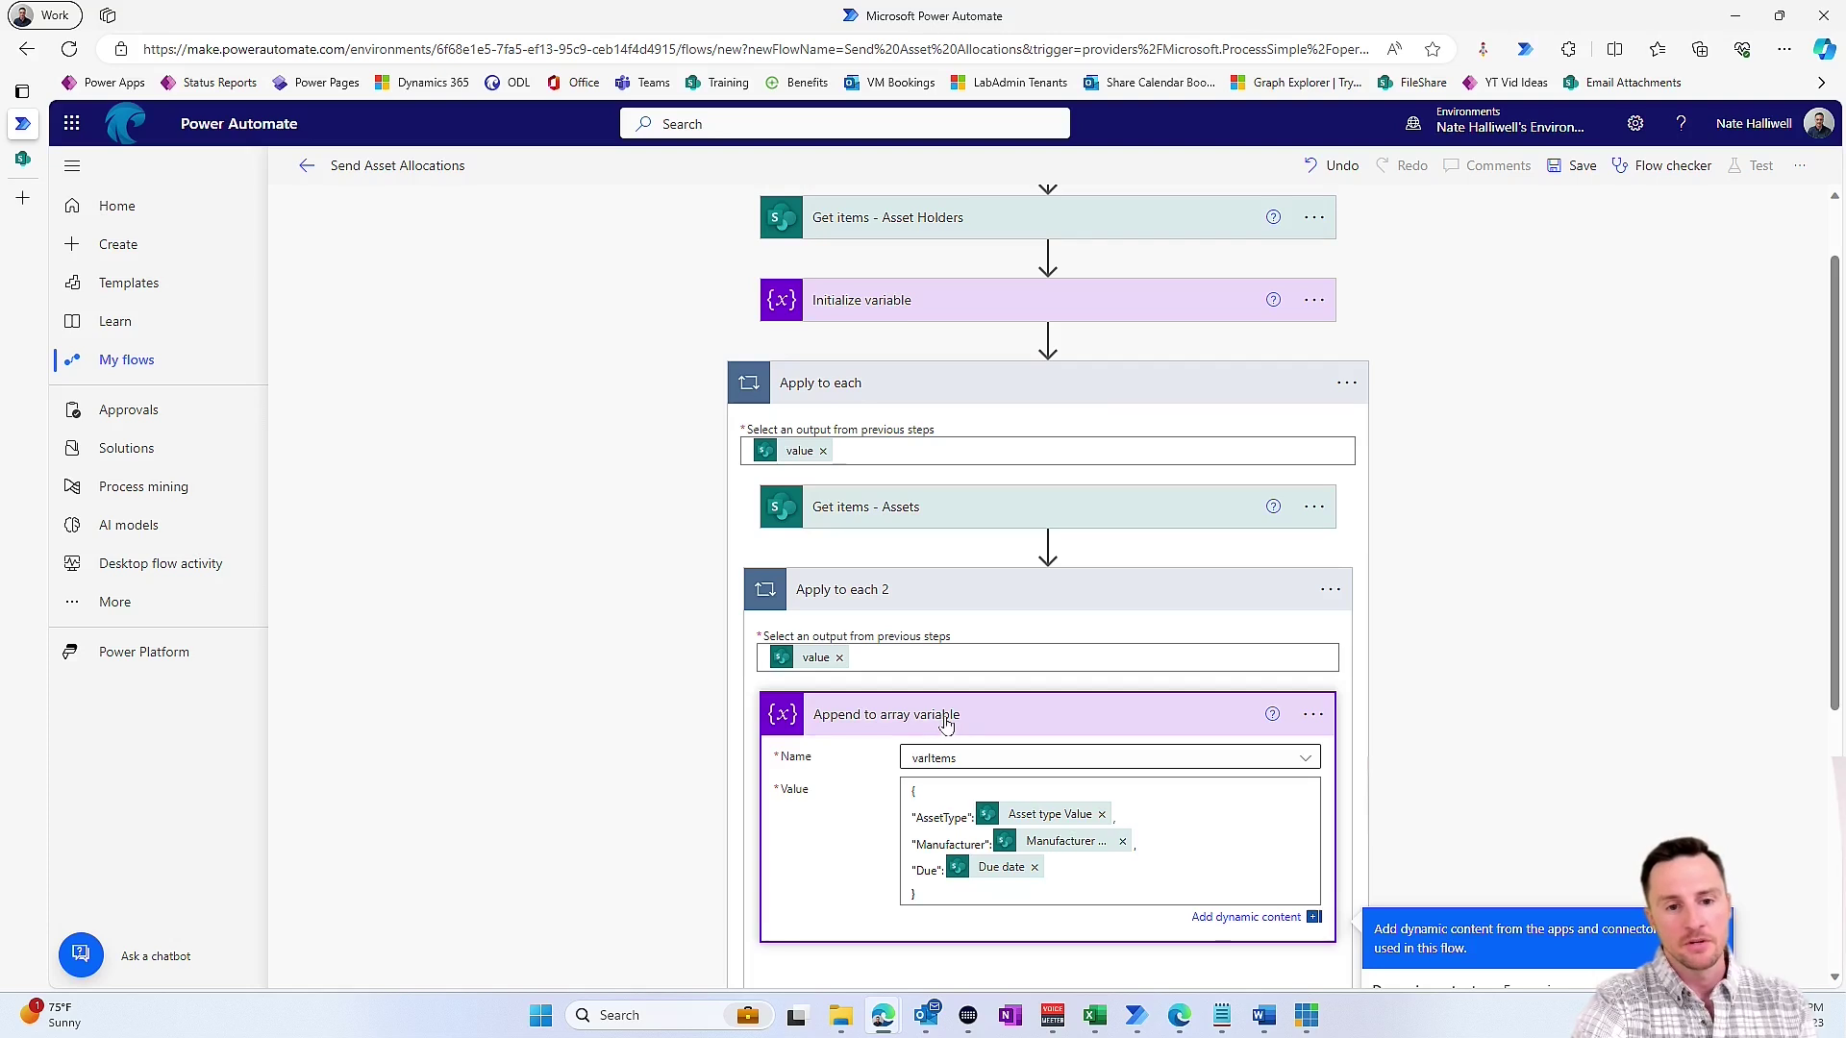
{"action": "scroll", "coordinate": [947, 724], "scroll_direction": "down", "scroll_amount": 2}
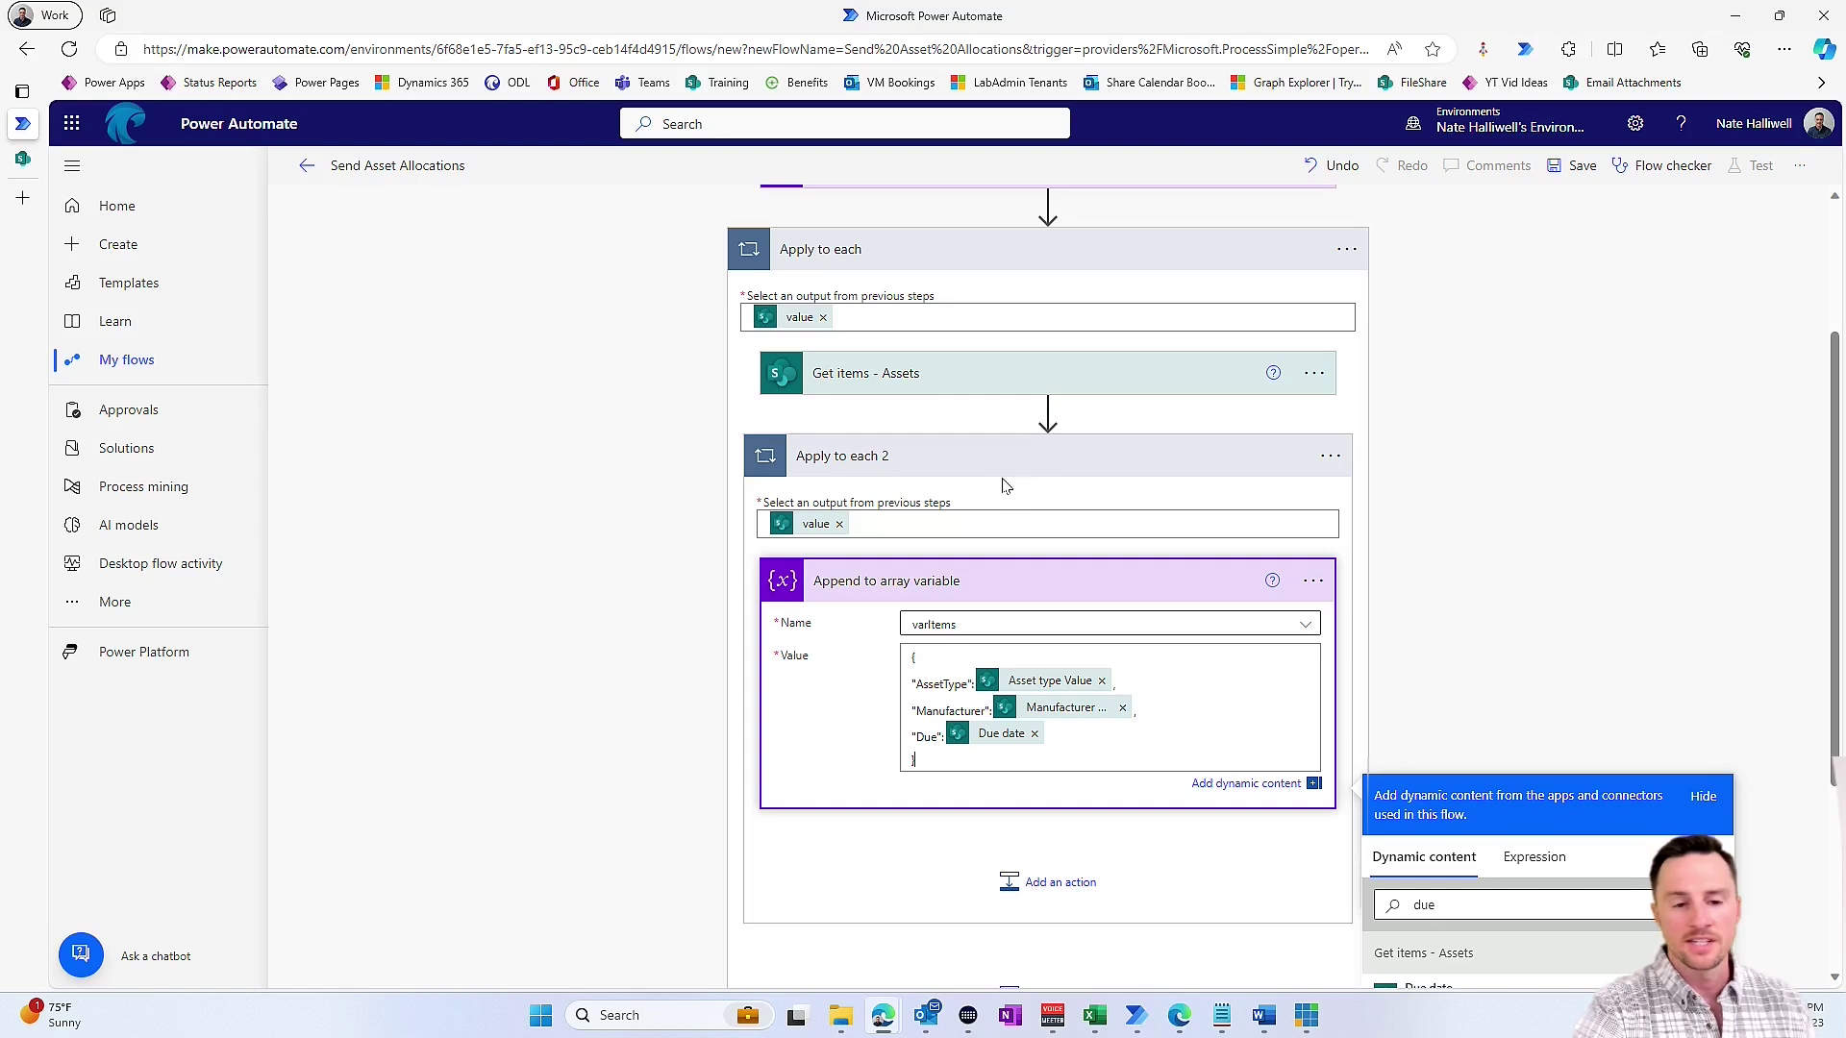
{"action": "left_click", "coordinate": [1048, 411]}
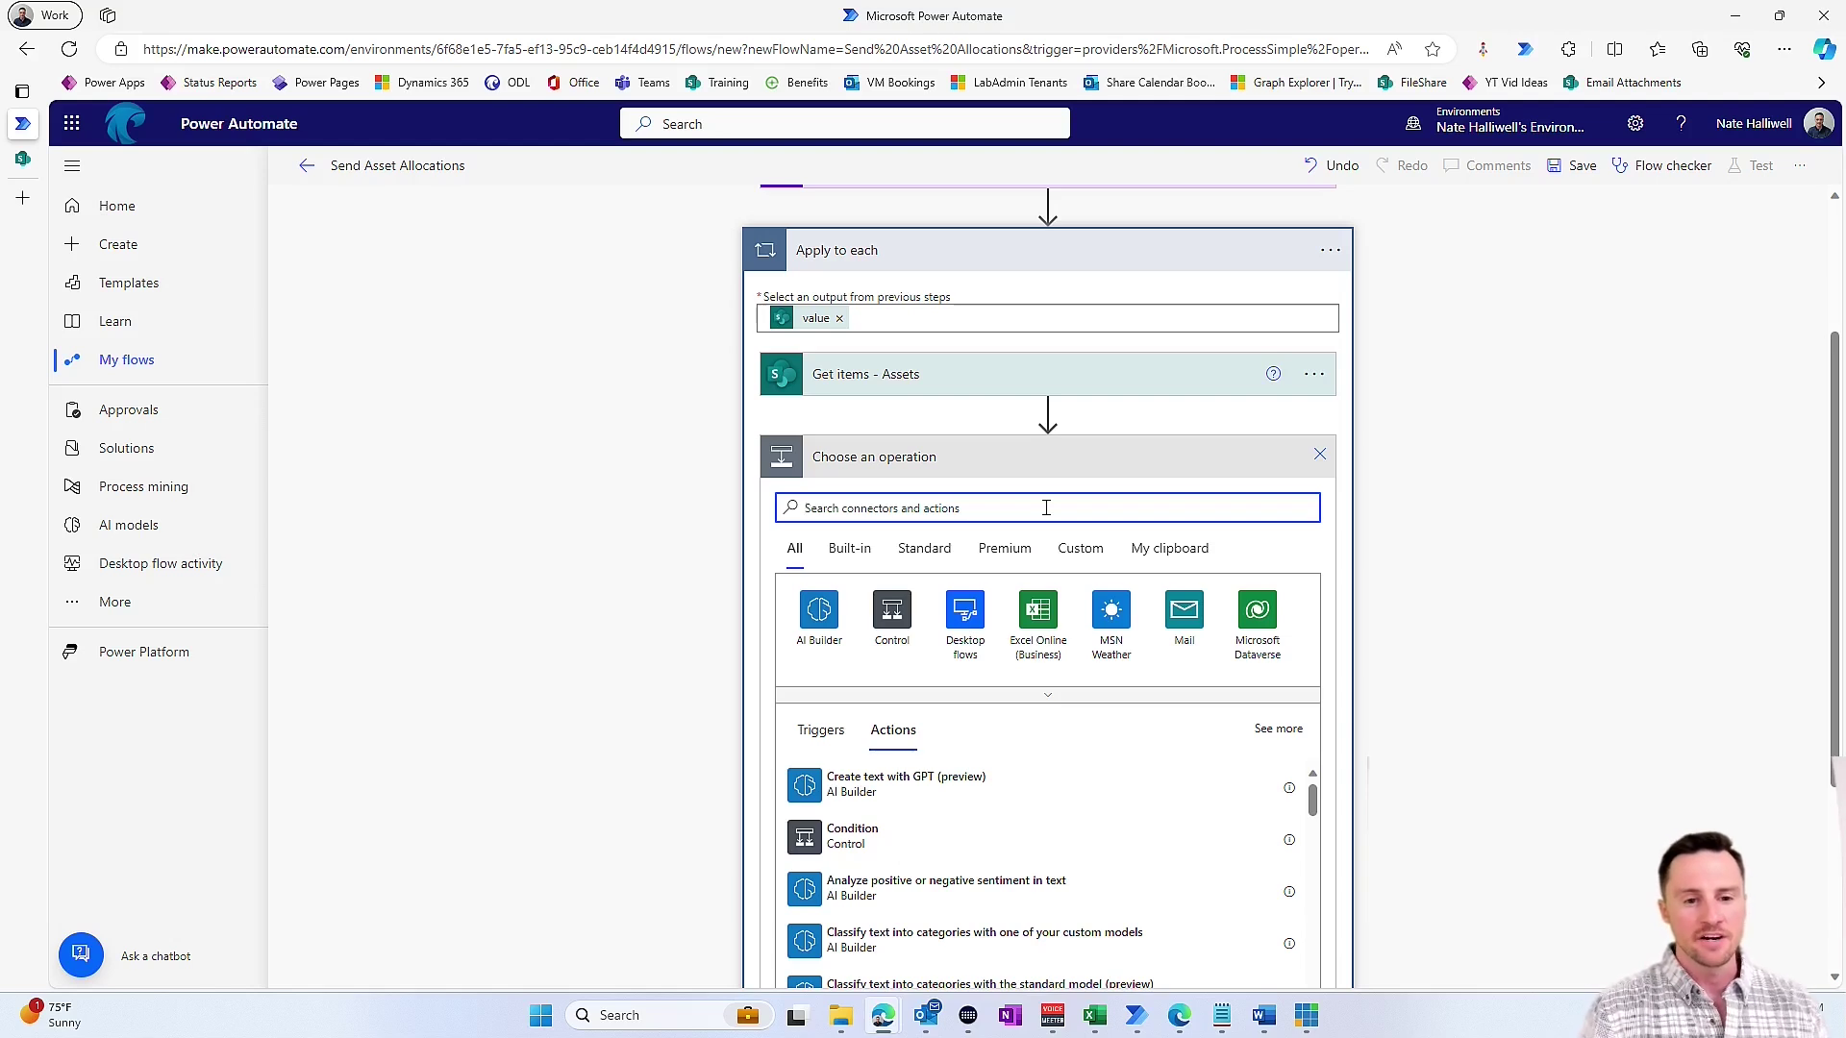
- Add a Set variable step resetting varItems to [] above Apply to each 2, then save the flow
{"action": "type", "text": "set var"}
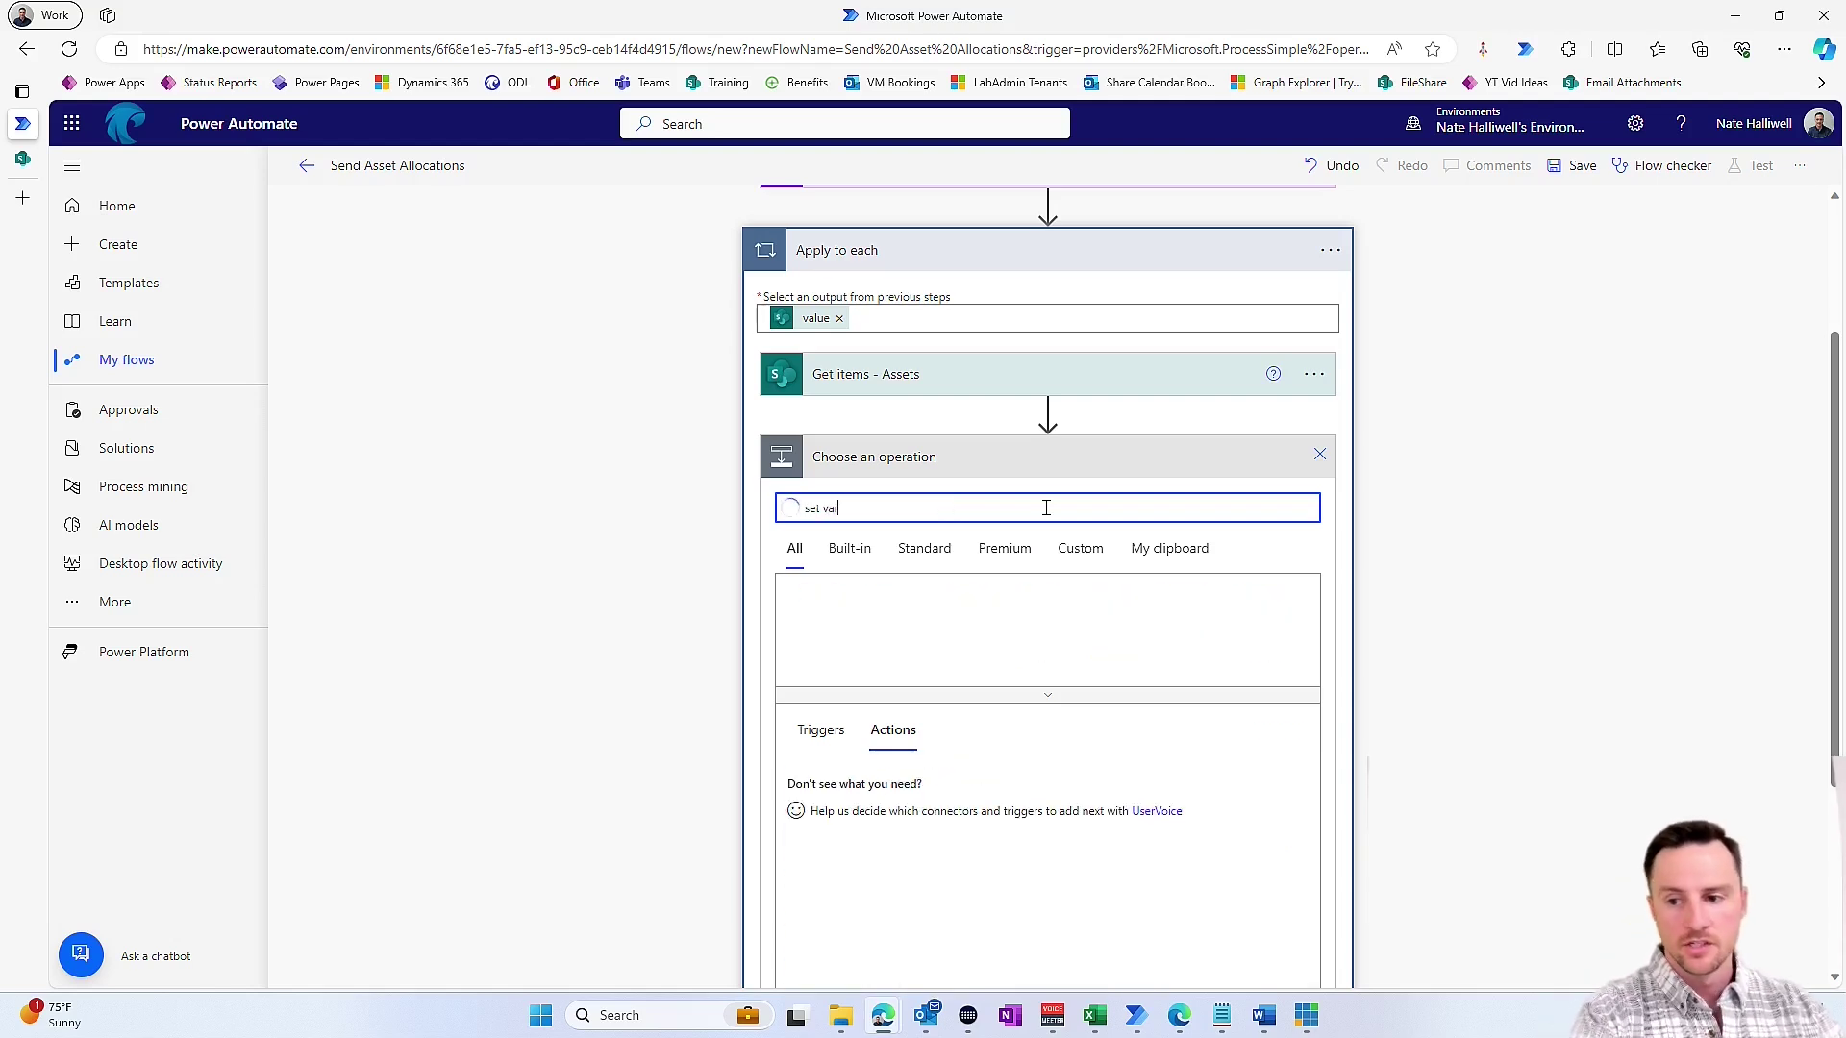
{"action": "scroll", "coordinate": [1005, 759], "scroll_direction": "down", "scroll_amount": 3}
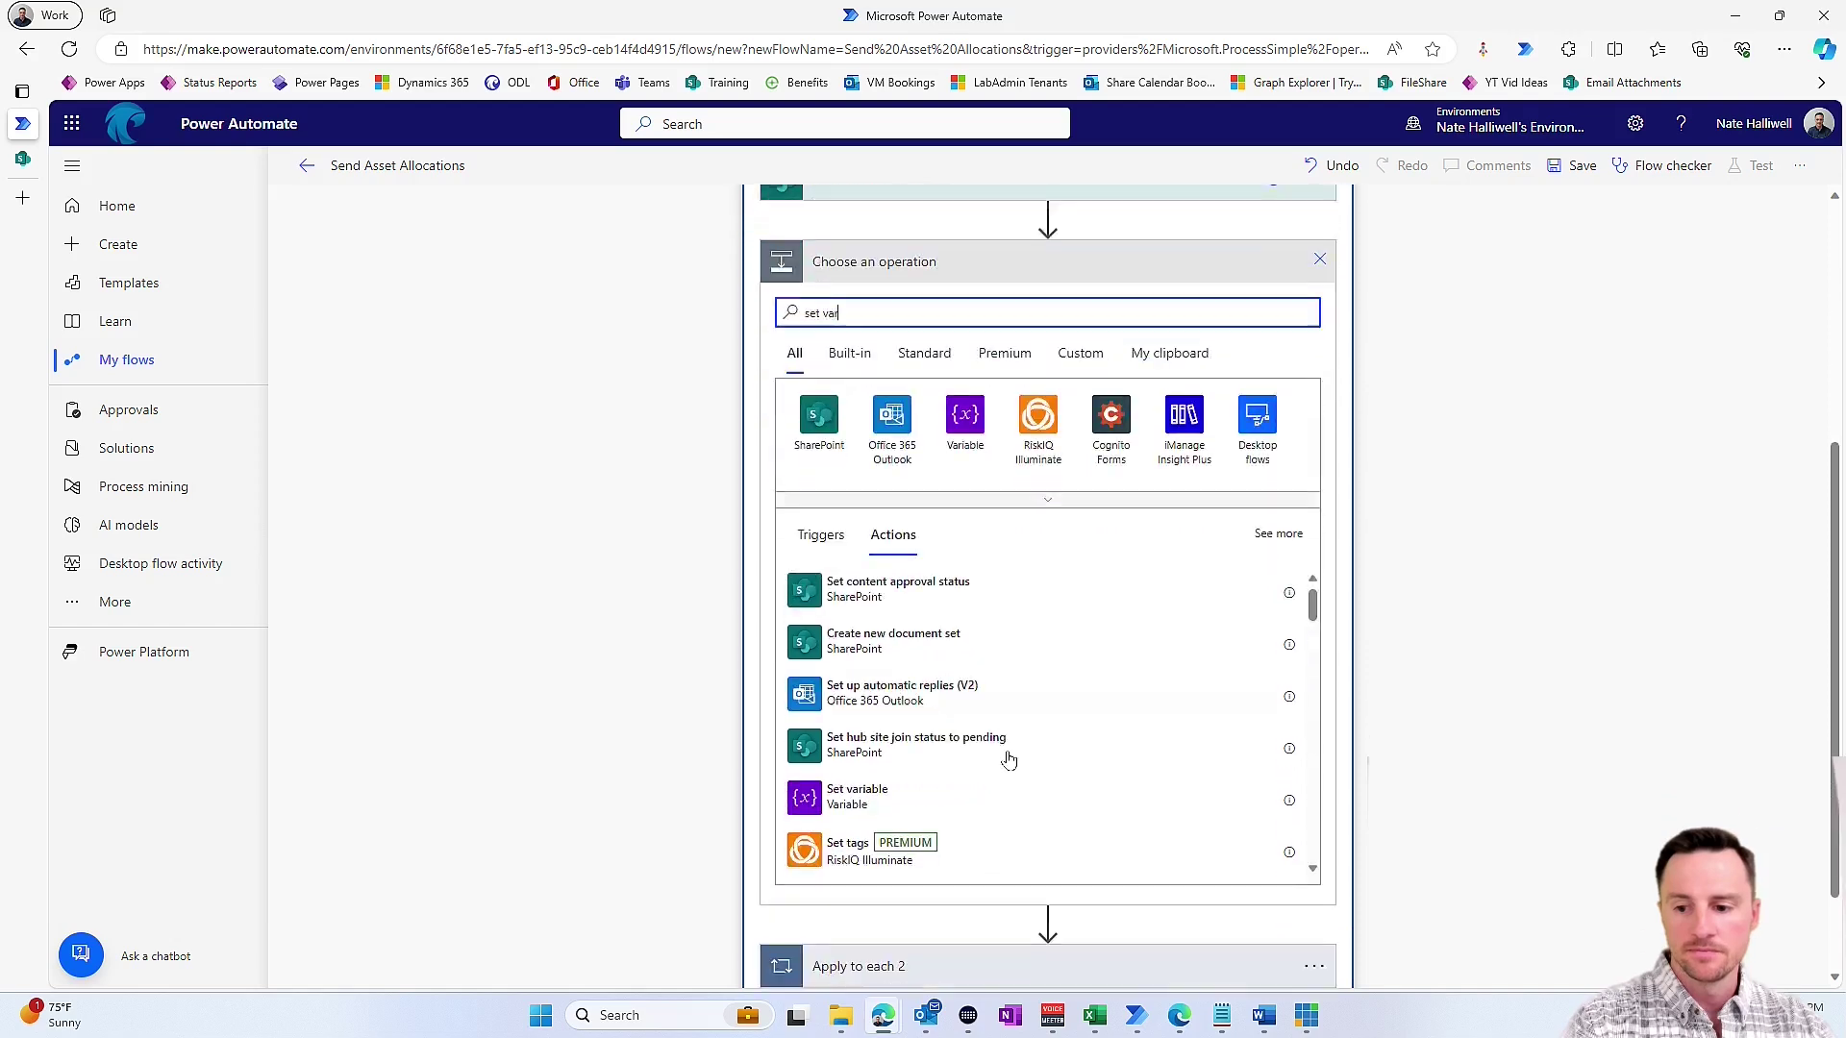
{"action": "left_click", "coordinate": [872, 743]}
{"action": "left_click", "coordinate": [1075, 638]}
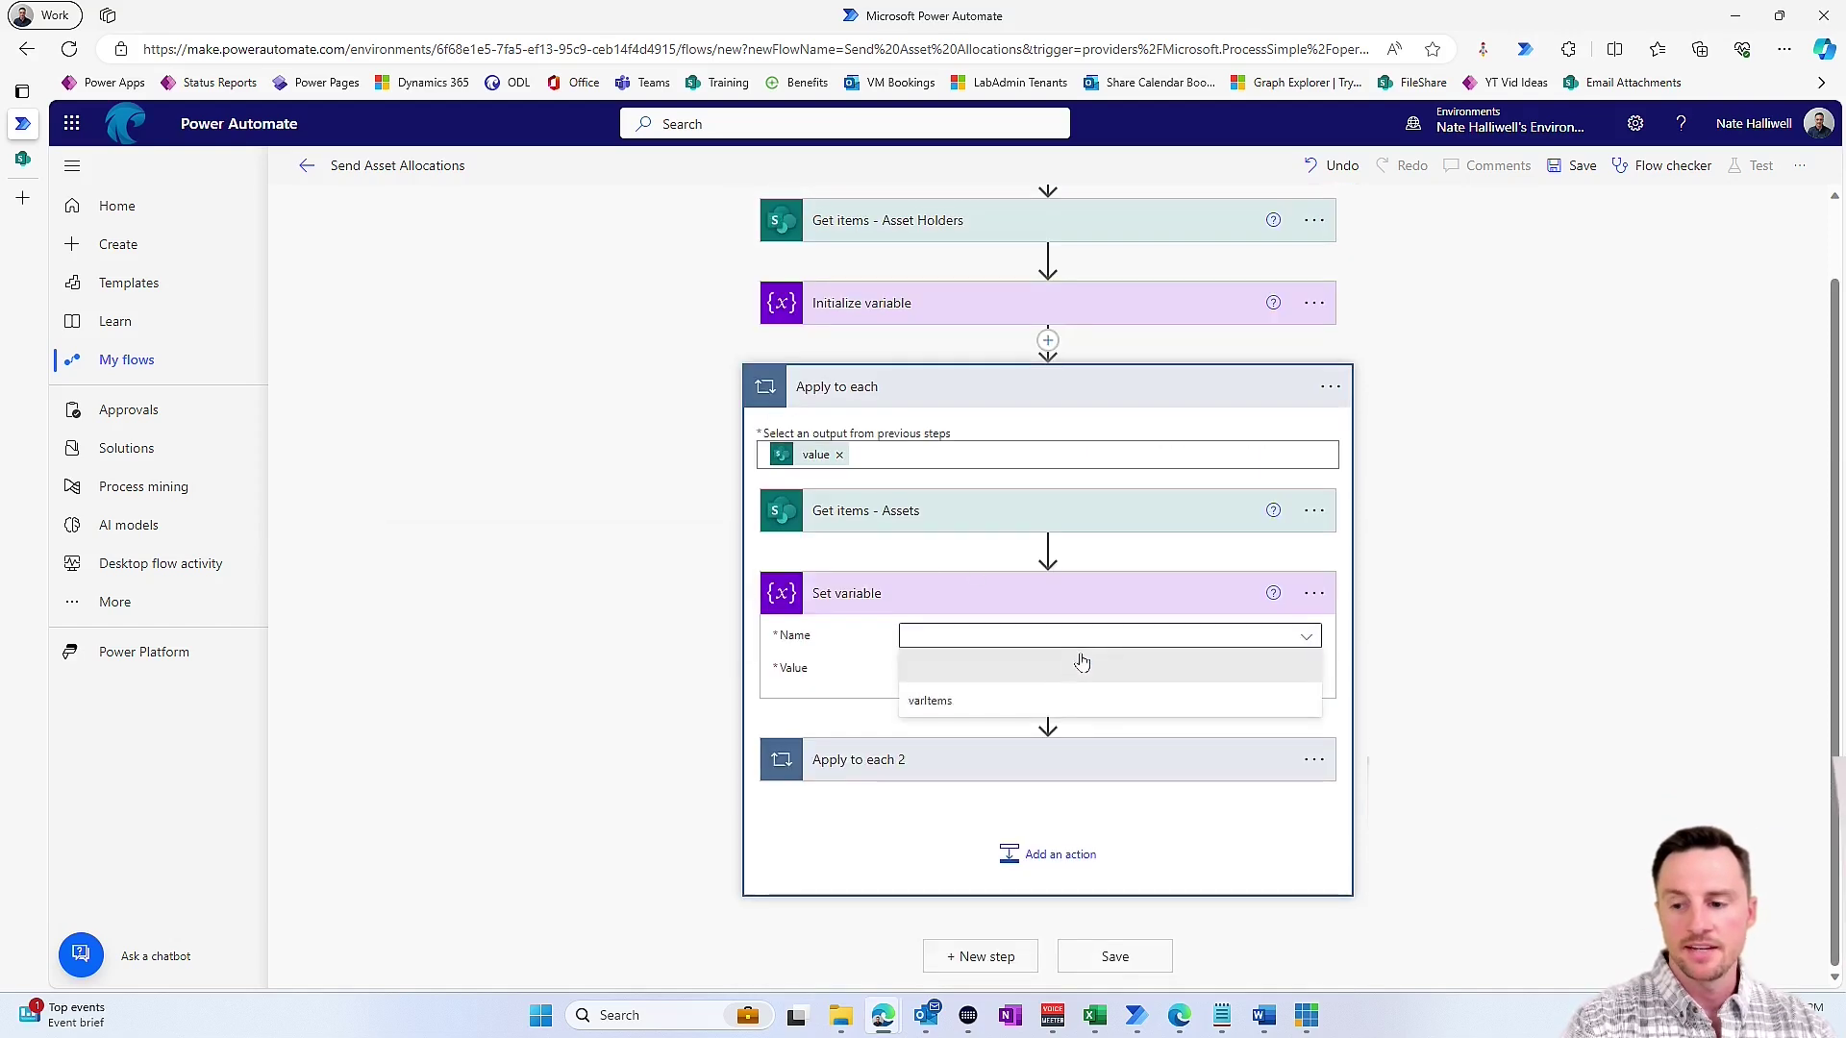
{"action": "left_click", "coordinate": [1054, 708]}
{"action": "left_click", "coordinate": [1018, 670]}
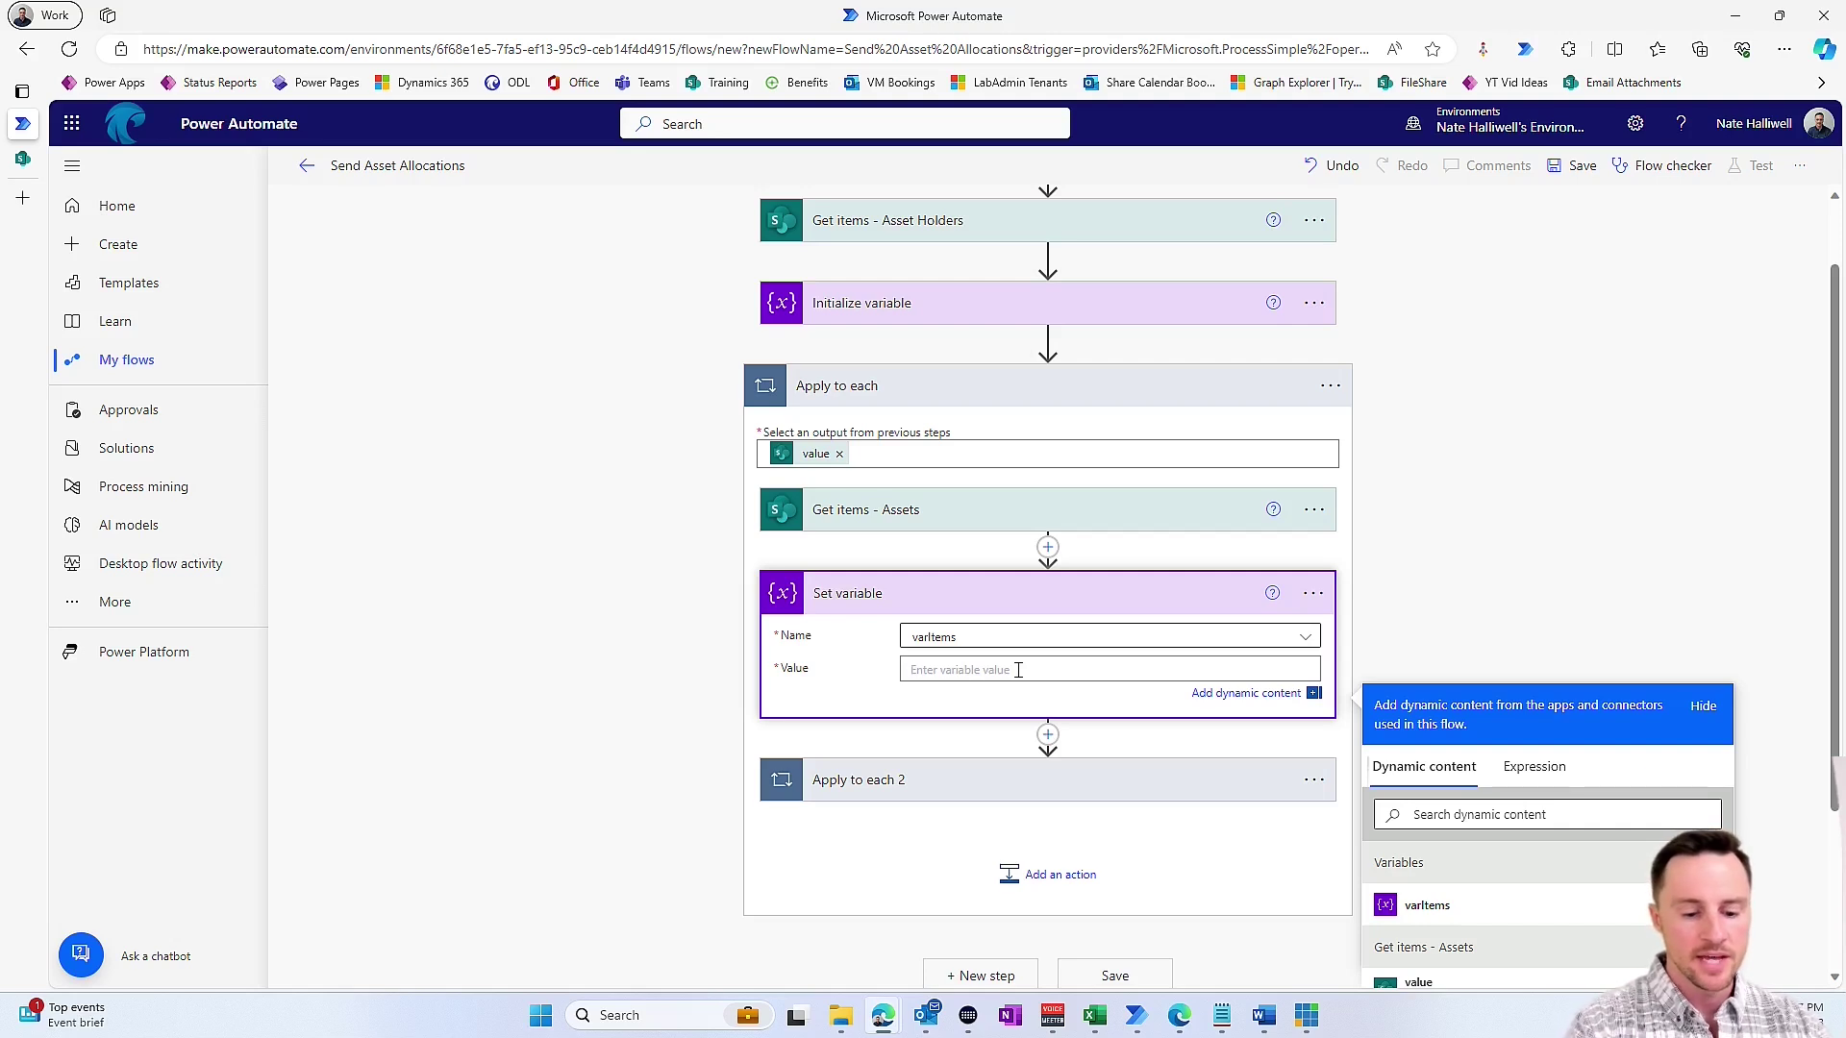
{"action": "type", "text": "["}
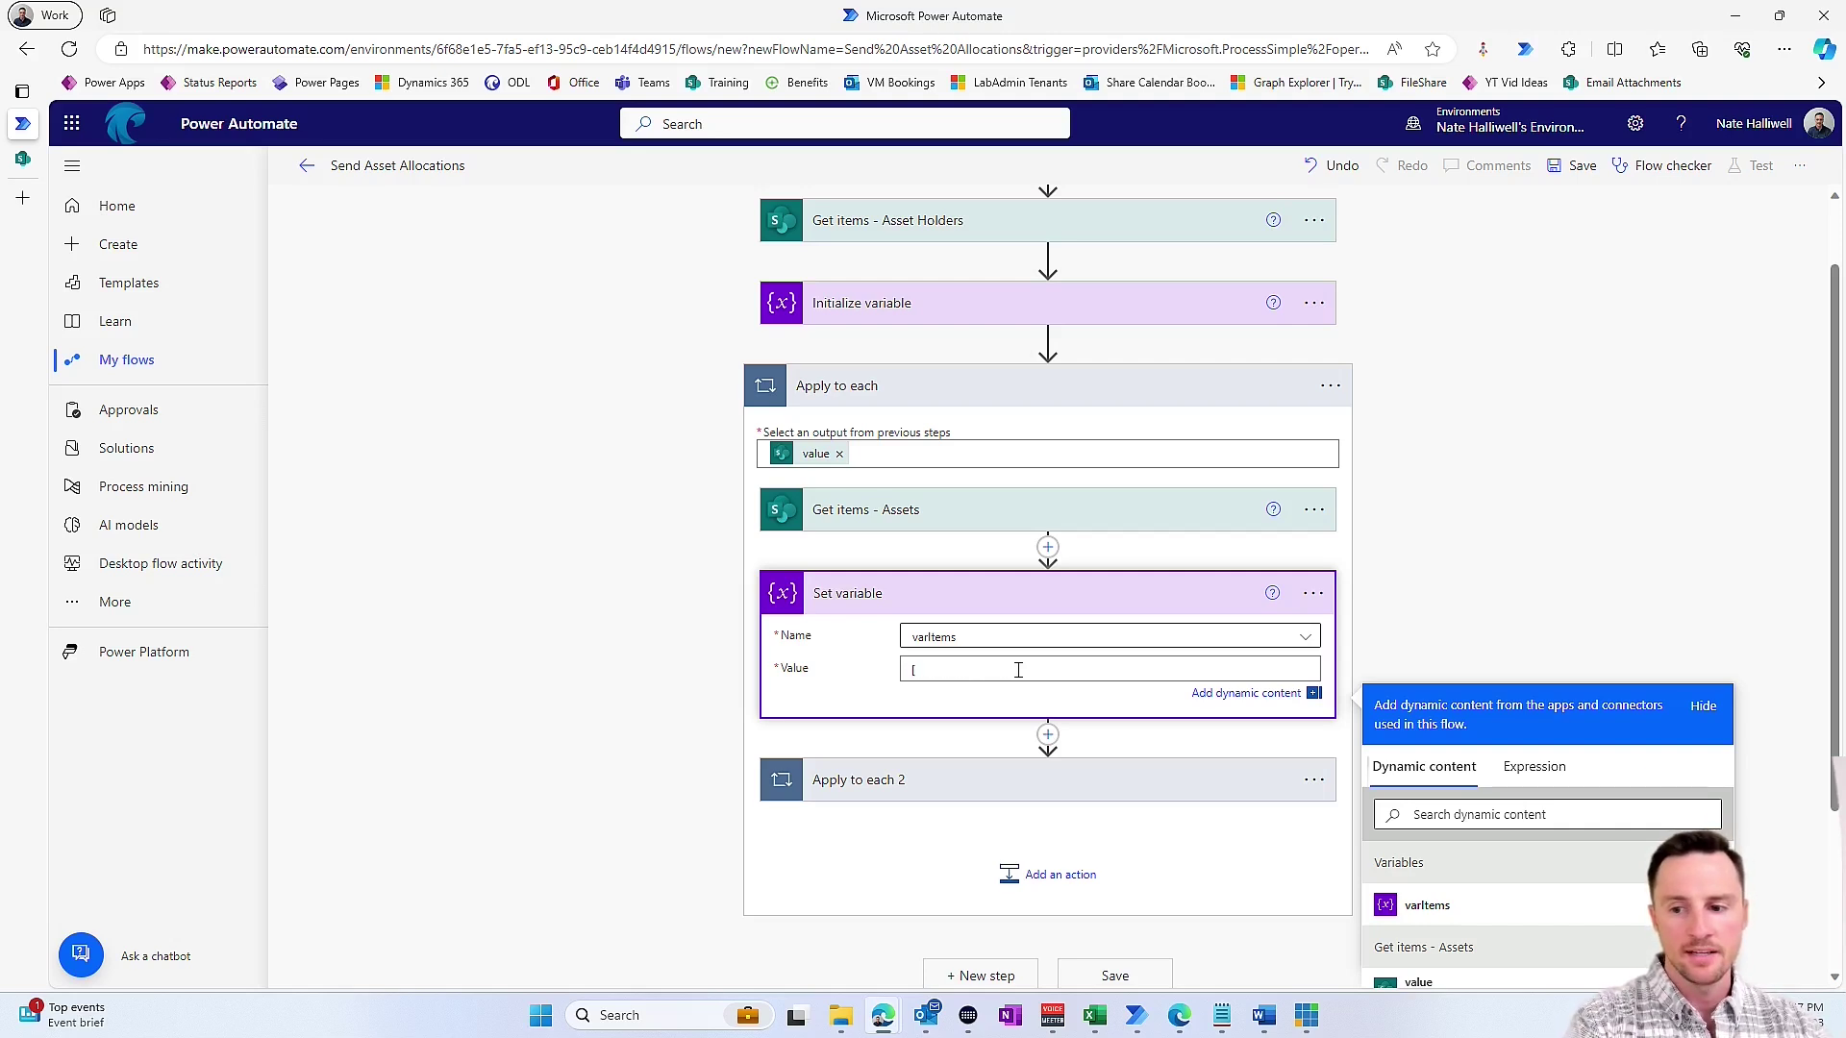
{"action": "left_click", "coordinate": [1578, 171]}
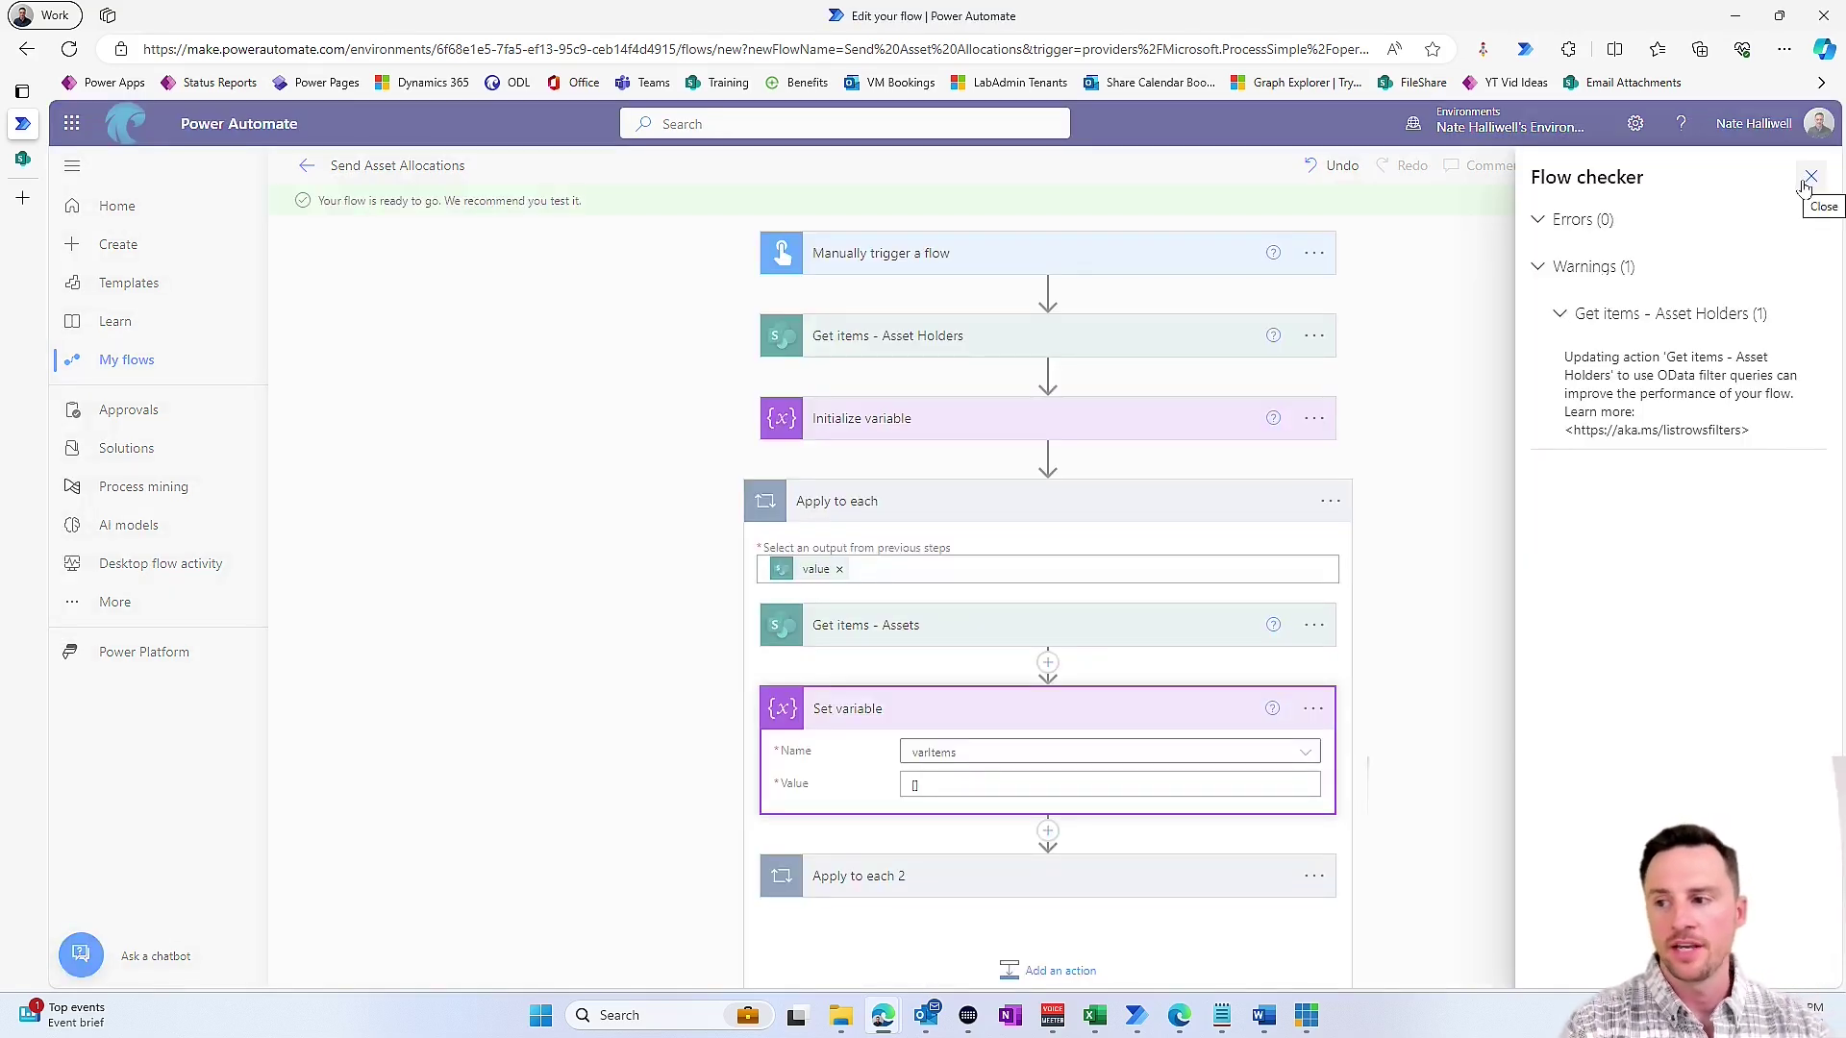
- Set the Asset Holders Filter Query to ID lt 4, save, and choose a manual test run
{"action": "left_click", "coordinate": [1807, 180]}
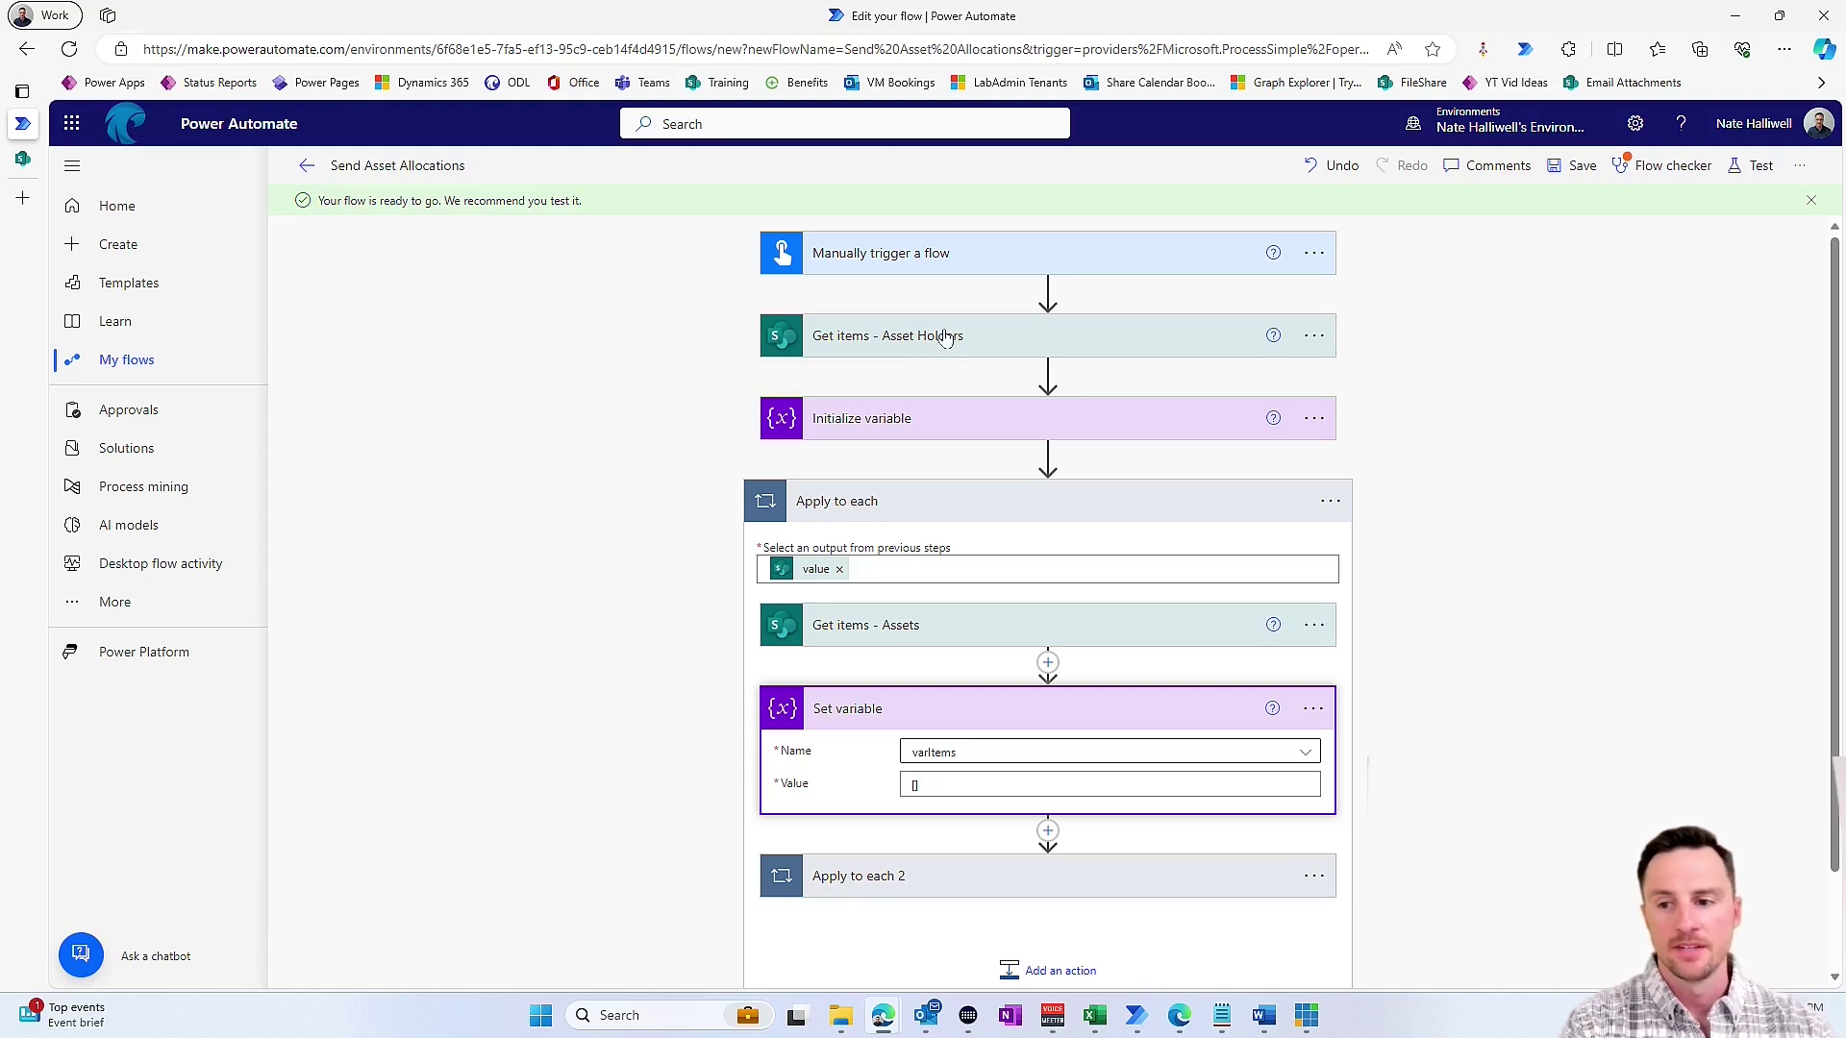
{"action": "left_click", "coordinate": [943, 346]}
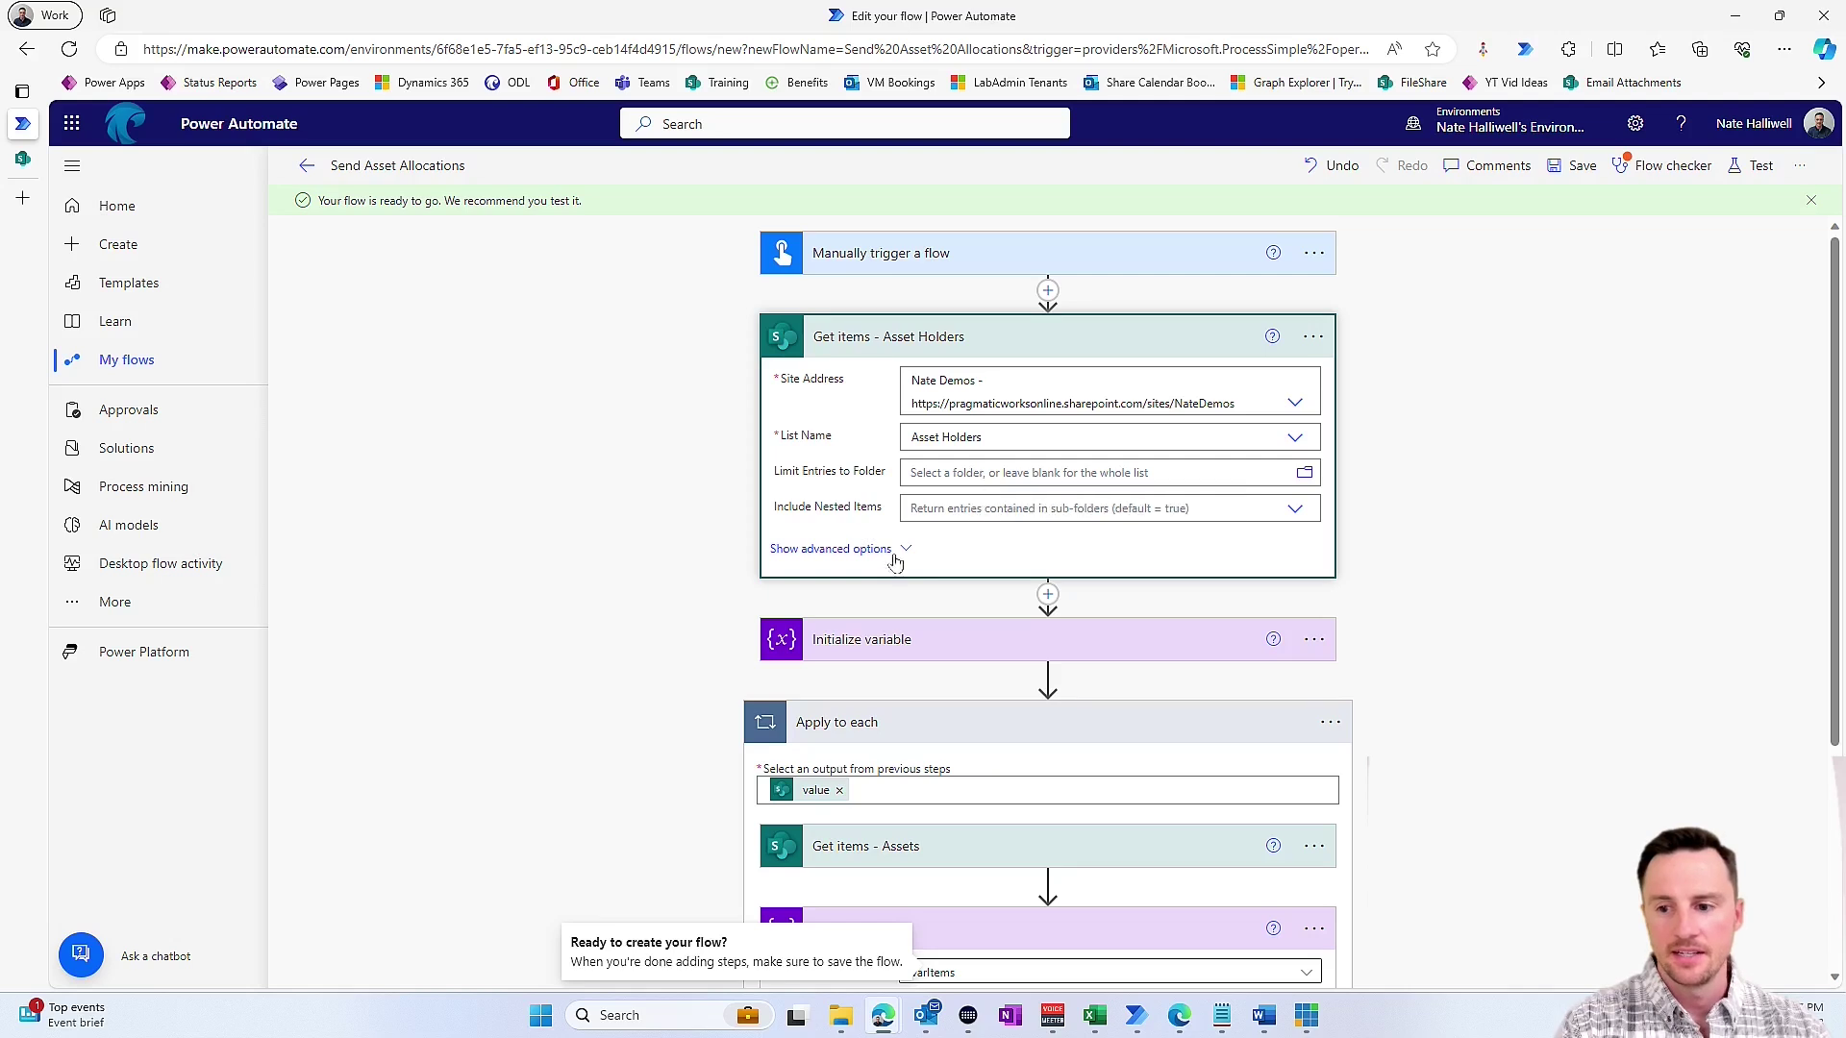
{"action": "left_click", "coordinate": [856, 552]}
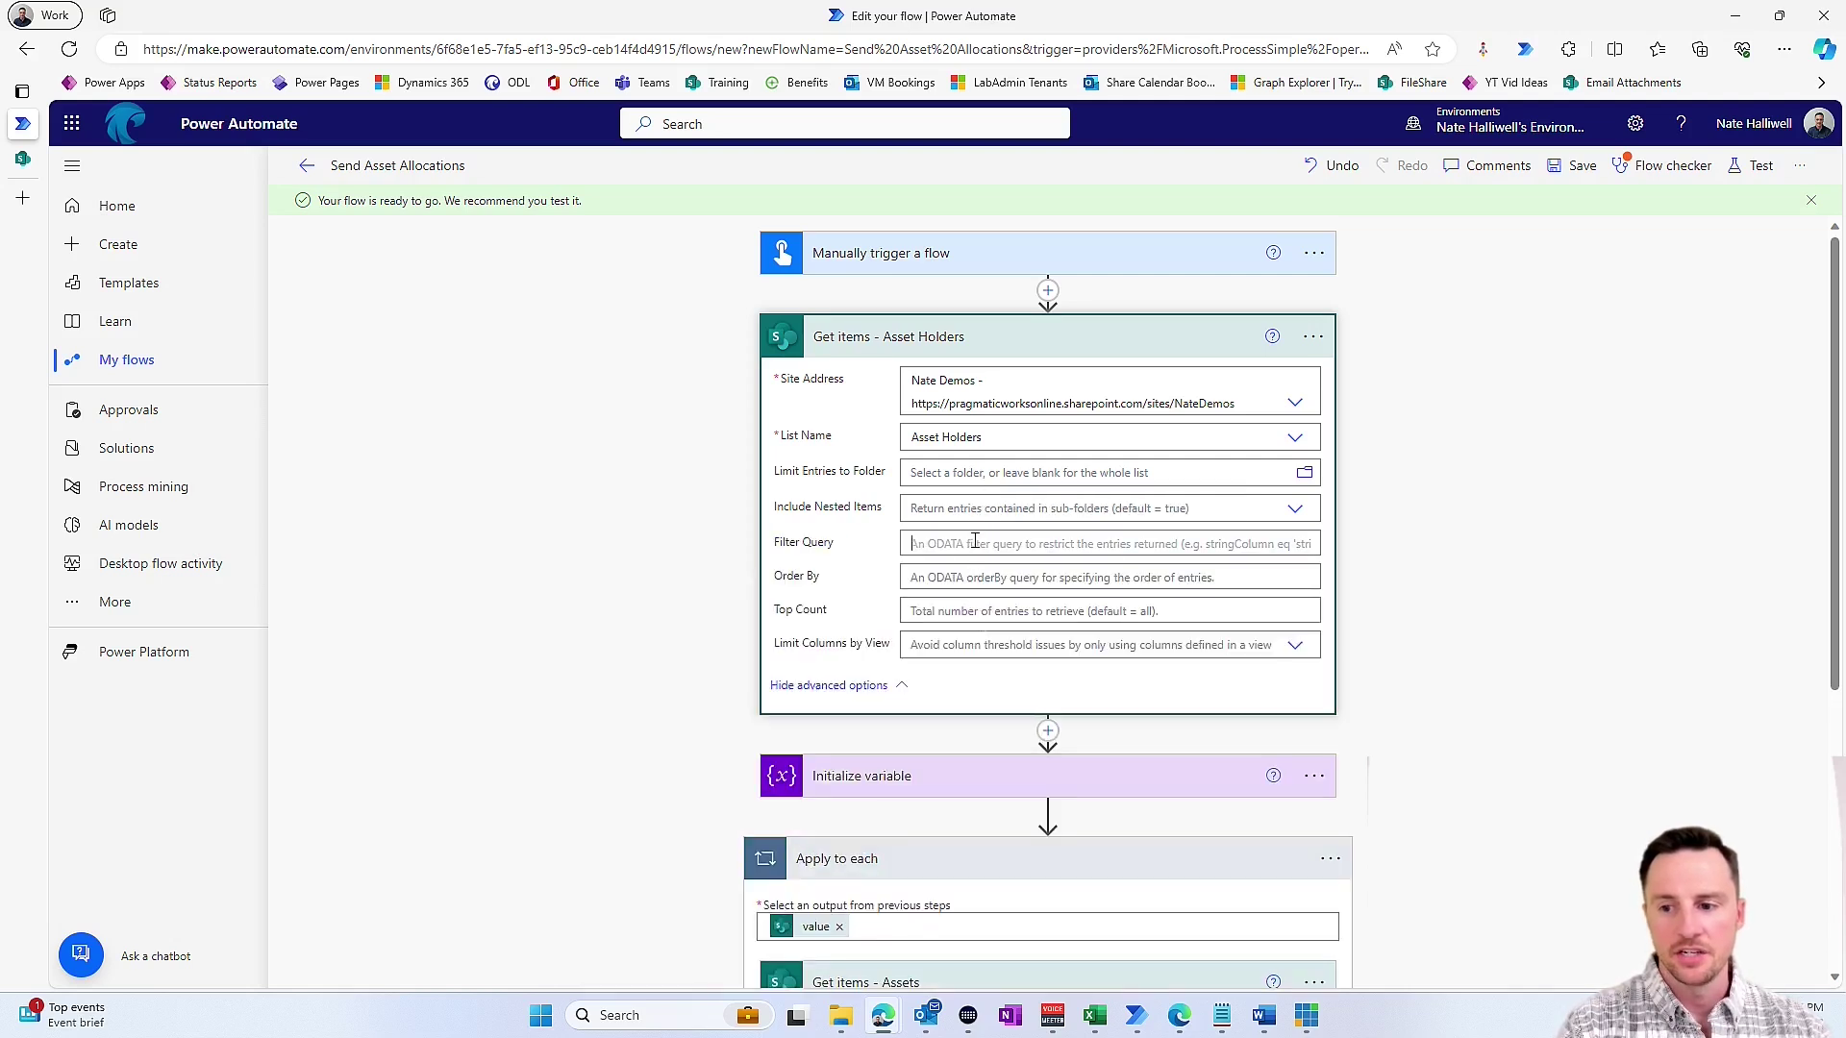
{"action": "left_click", "coordinate": [974, 543]}
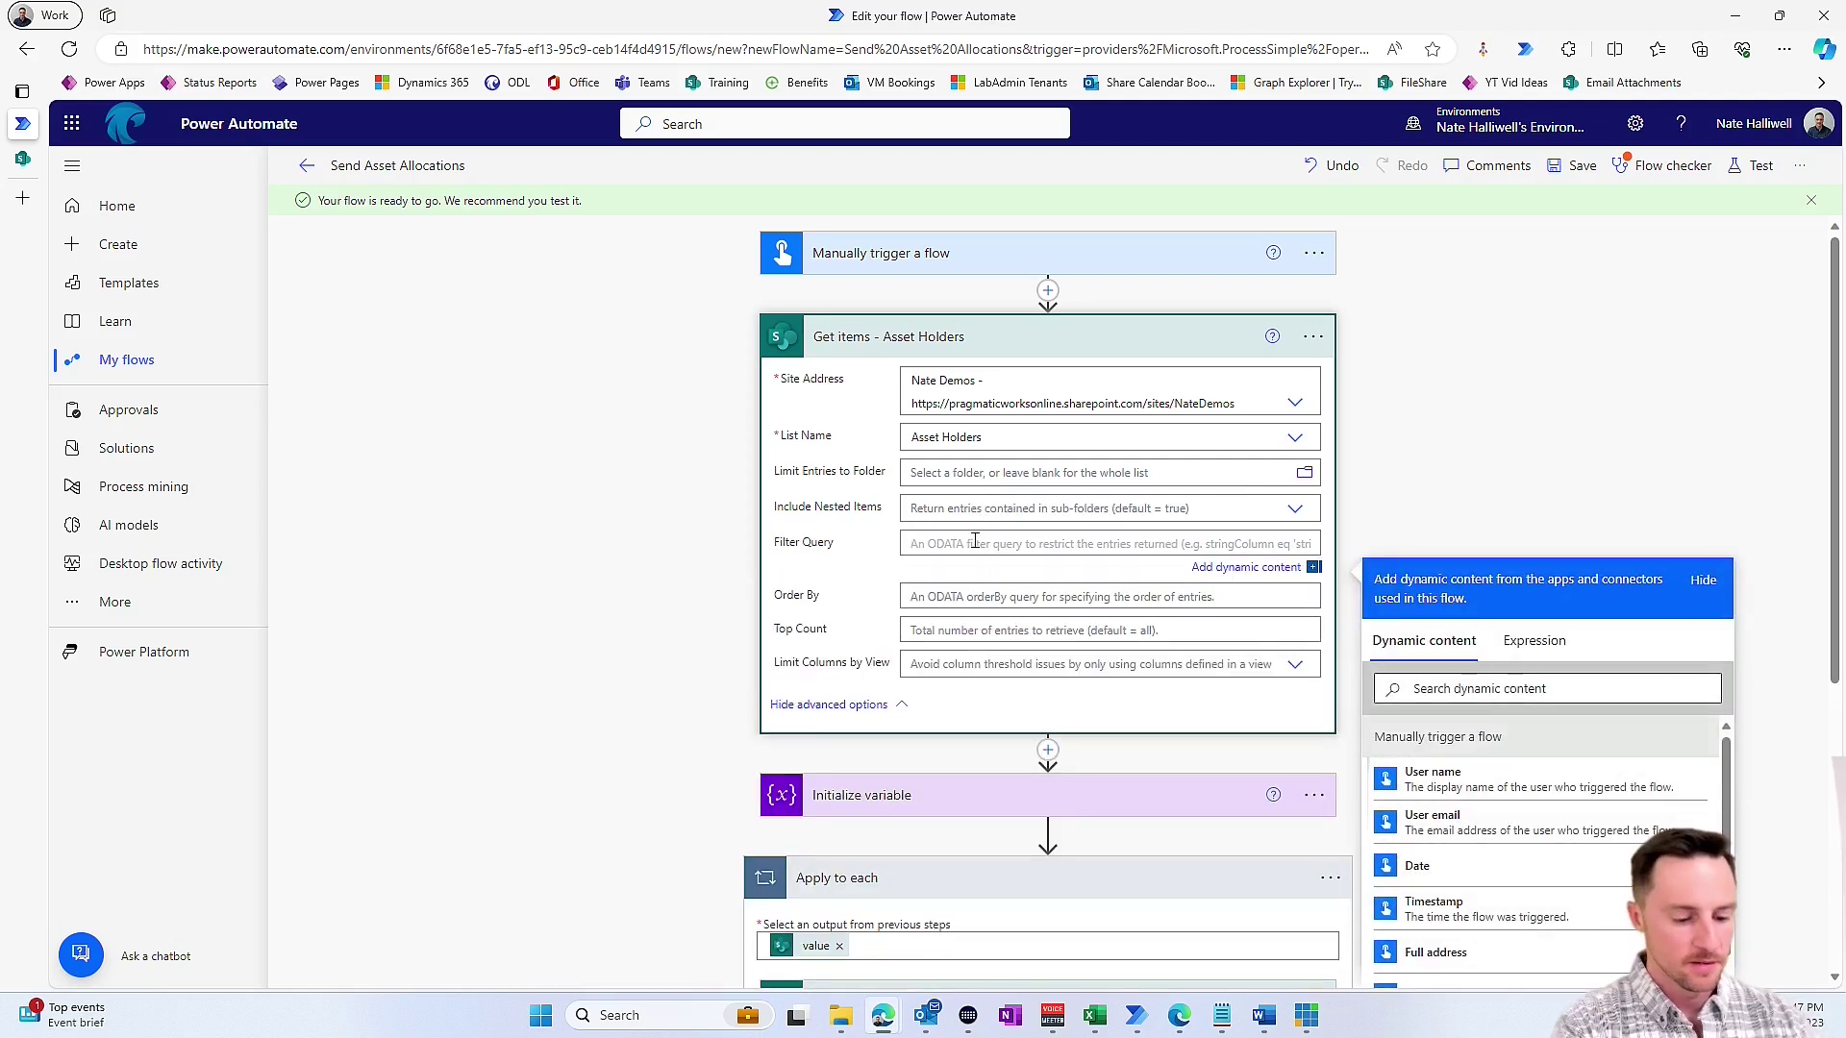
{"action": "type", "text": "ID lt 4"}
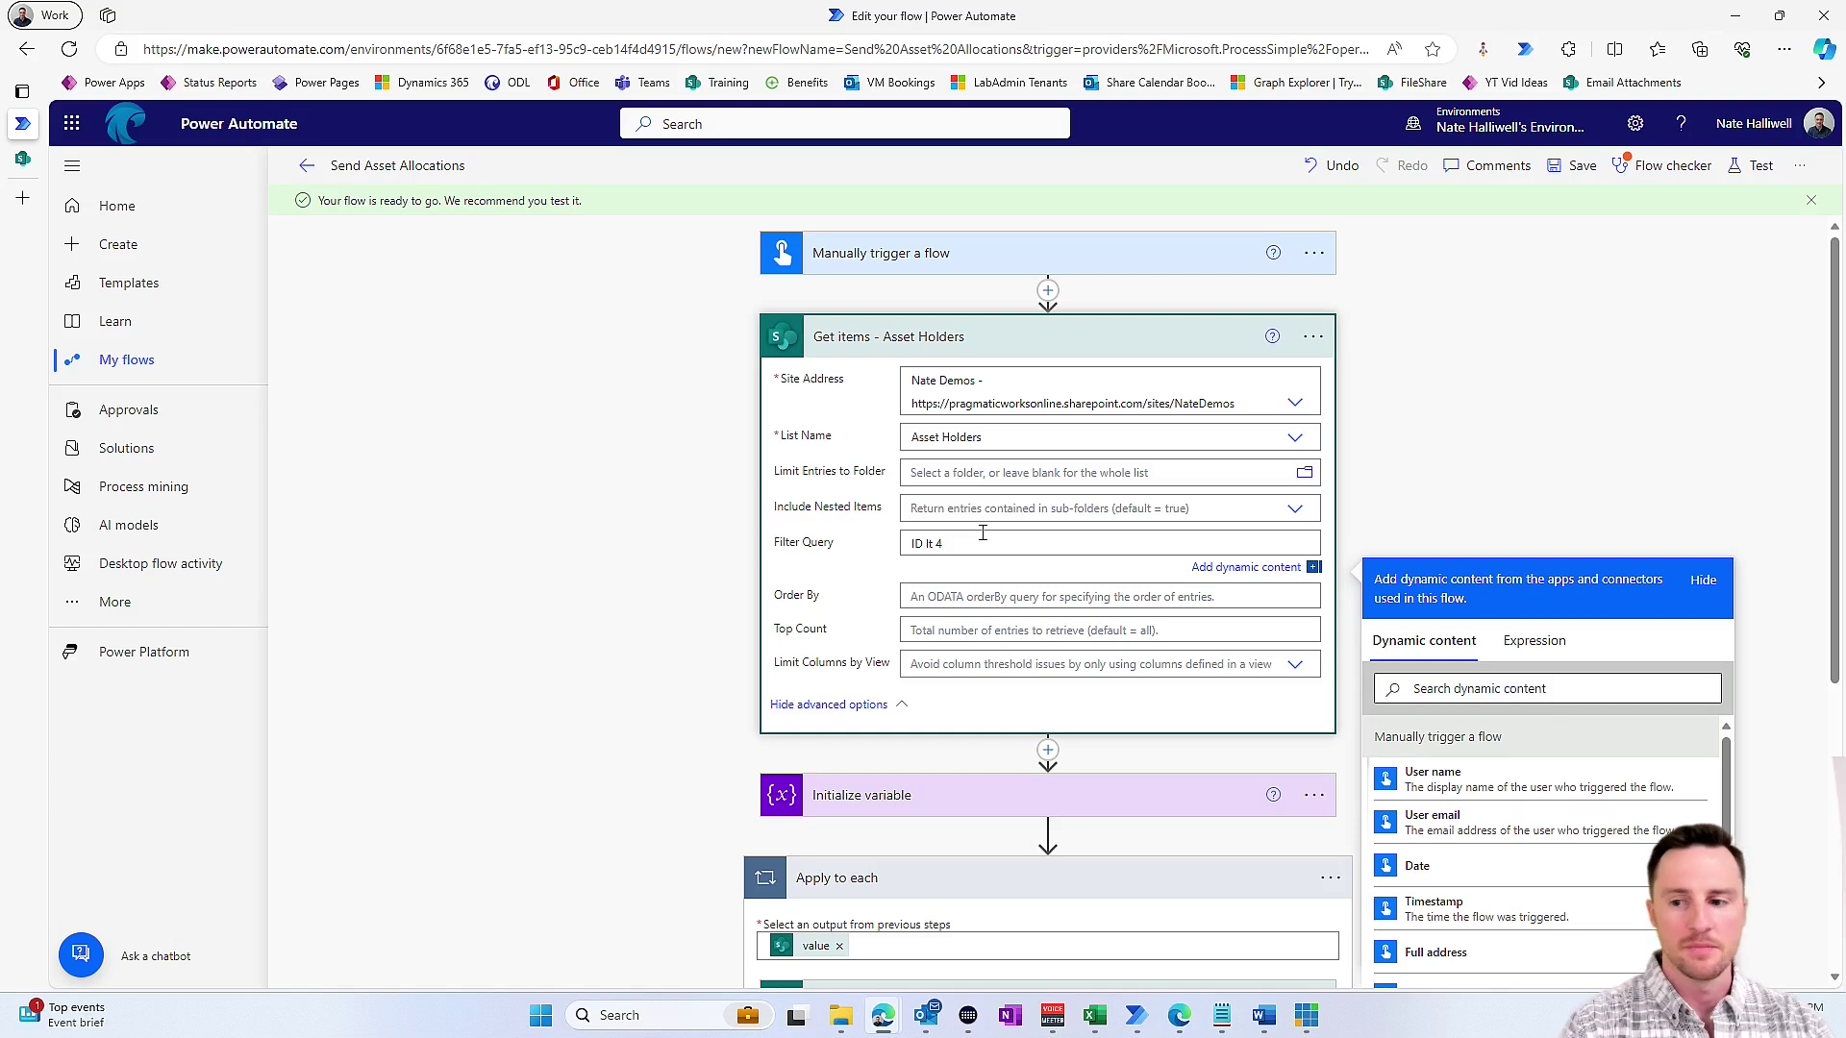
{"action": "left_click", "coordinate": [1504, 402]}
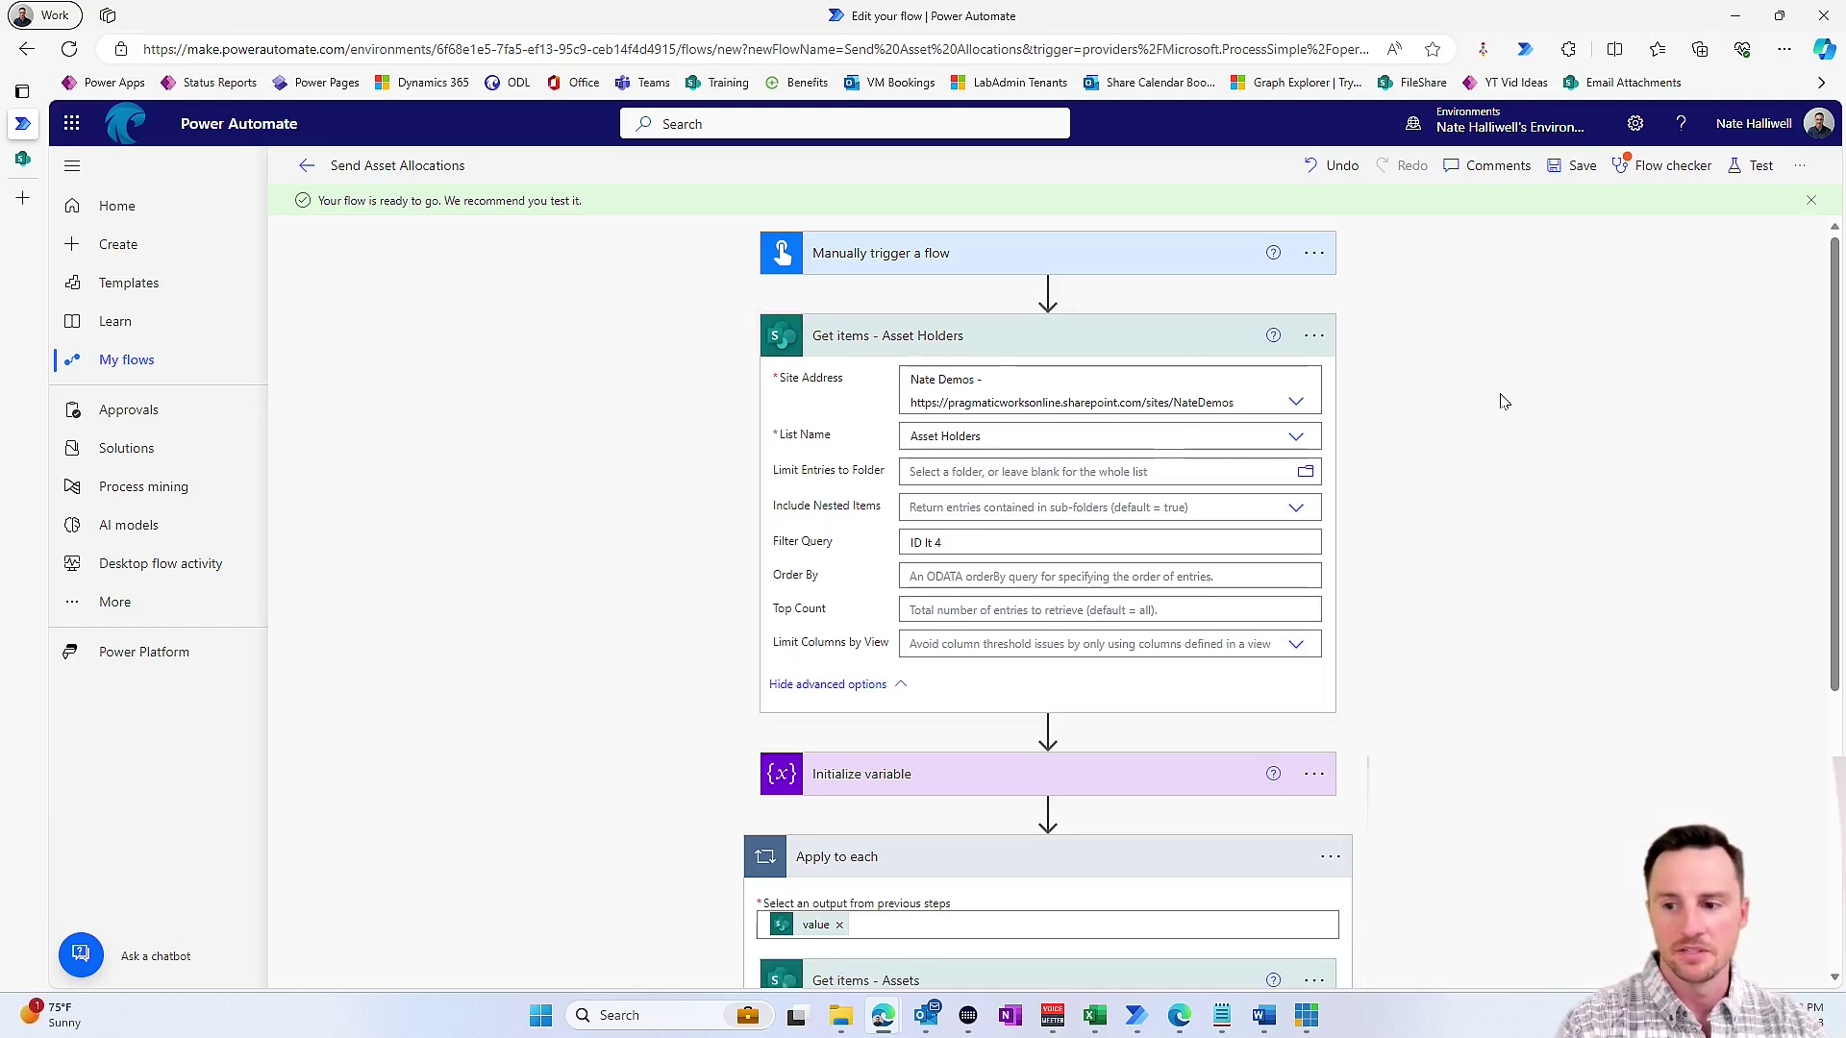
{"action": "left_click", "coordinate": [1582, 169]}
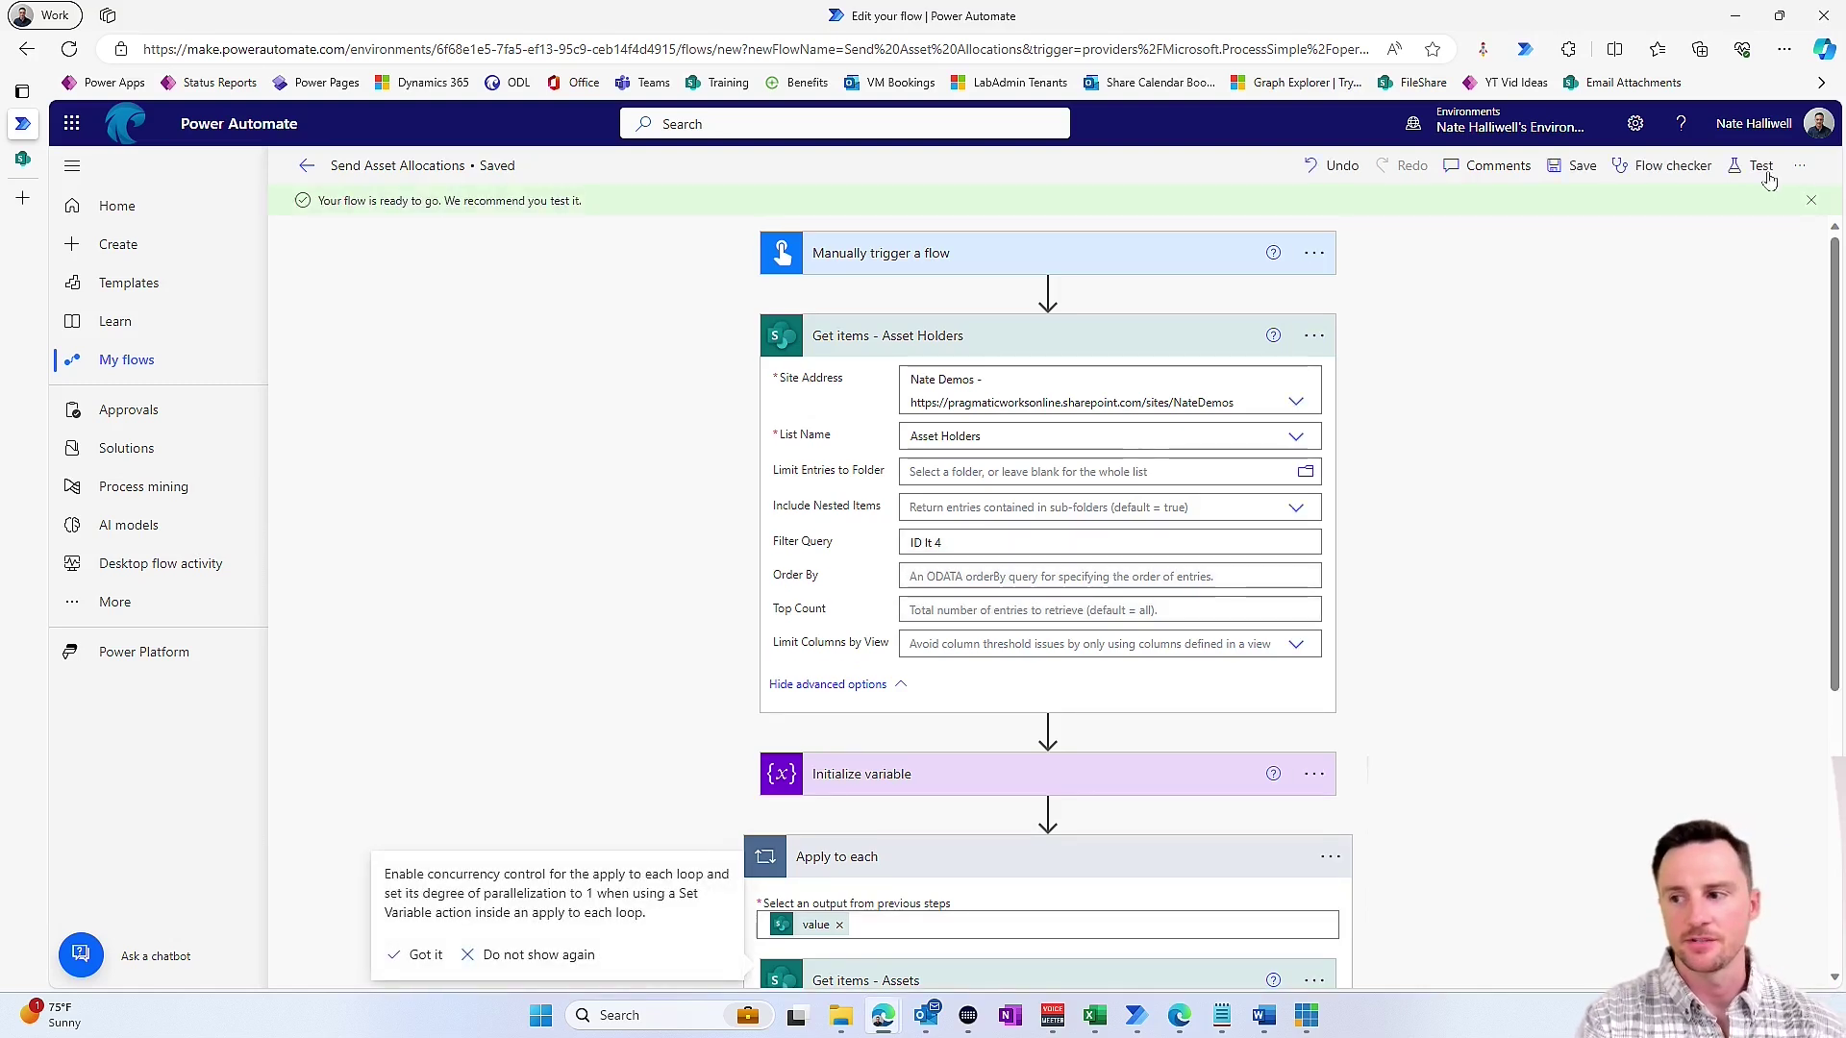
{"action": "left_click", "coordinate": [1761, 168]}
{"action": "left_click", "coordinate": [1525, 216]}
- Run the test and inspect the first asset item appended in Apply to each 2, including its due date
{"action": "left_click", "coordinate": [1485, 950]}
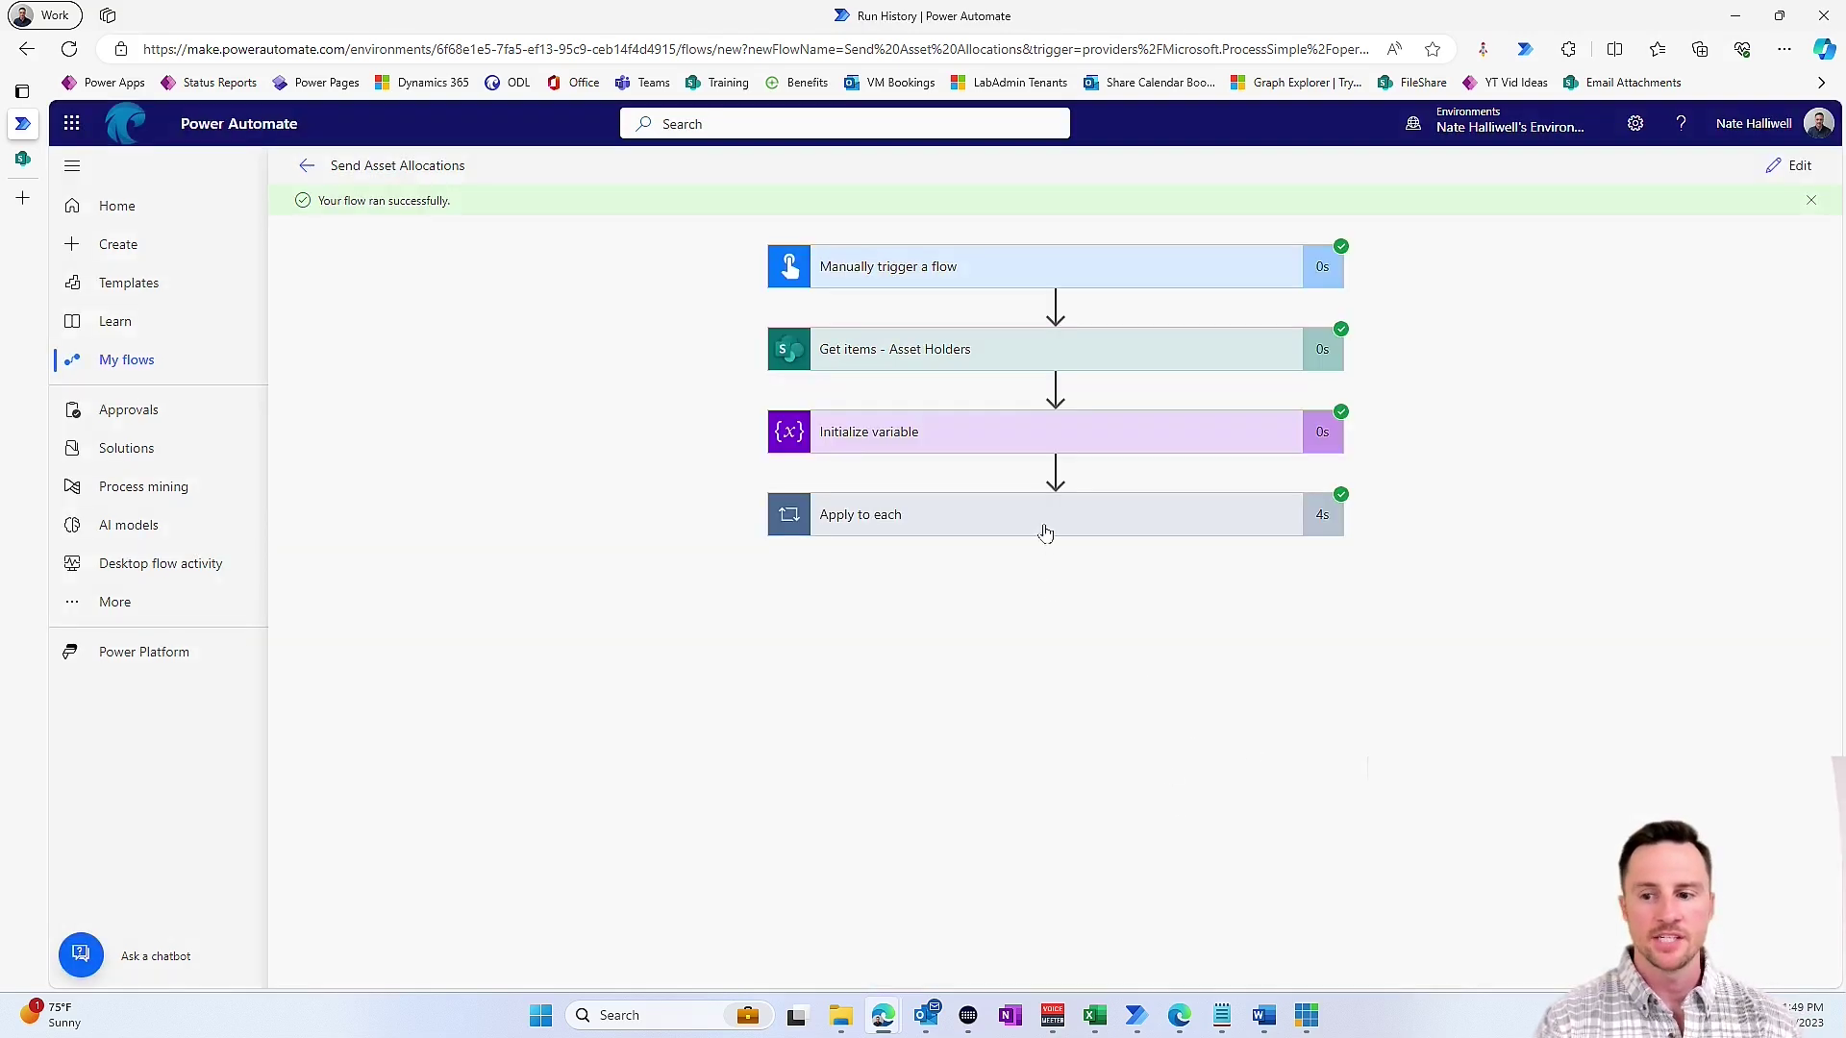
{"action": "left_click", "coordinate": [1055, 530]}
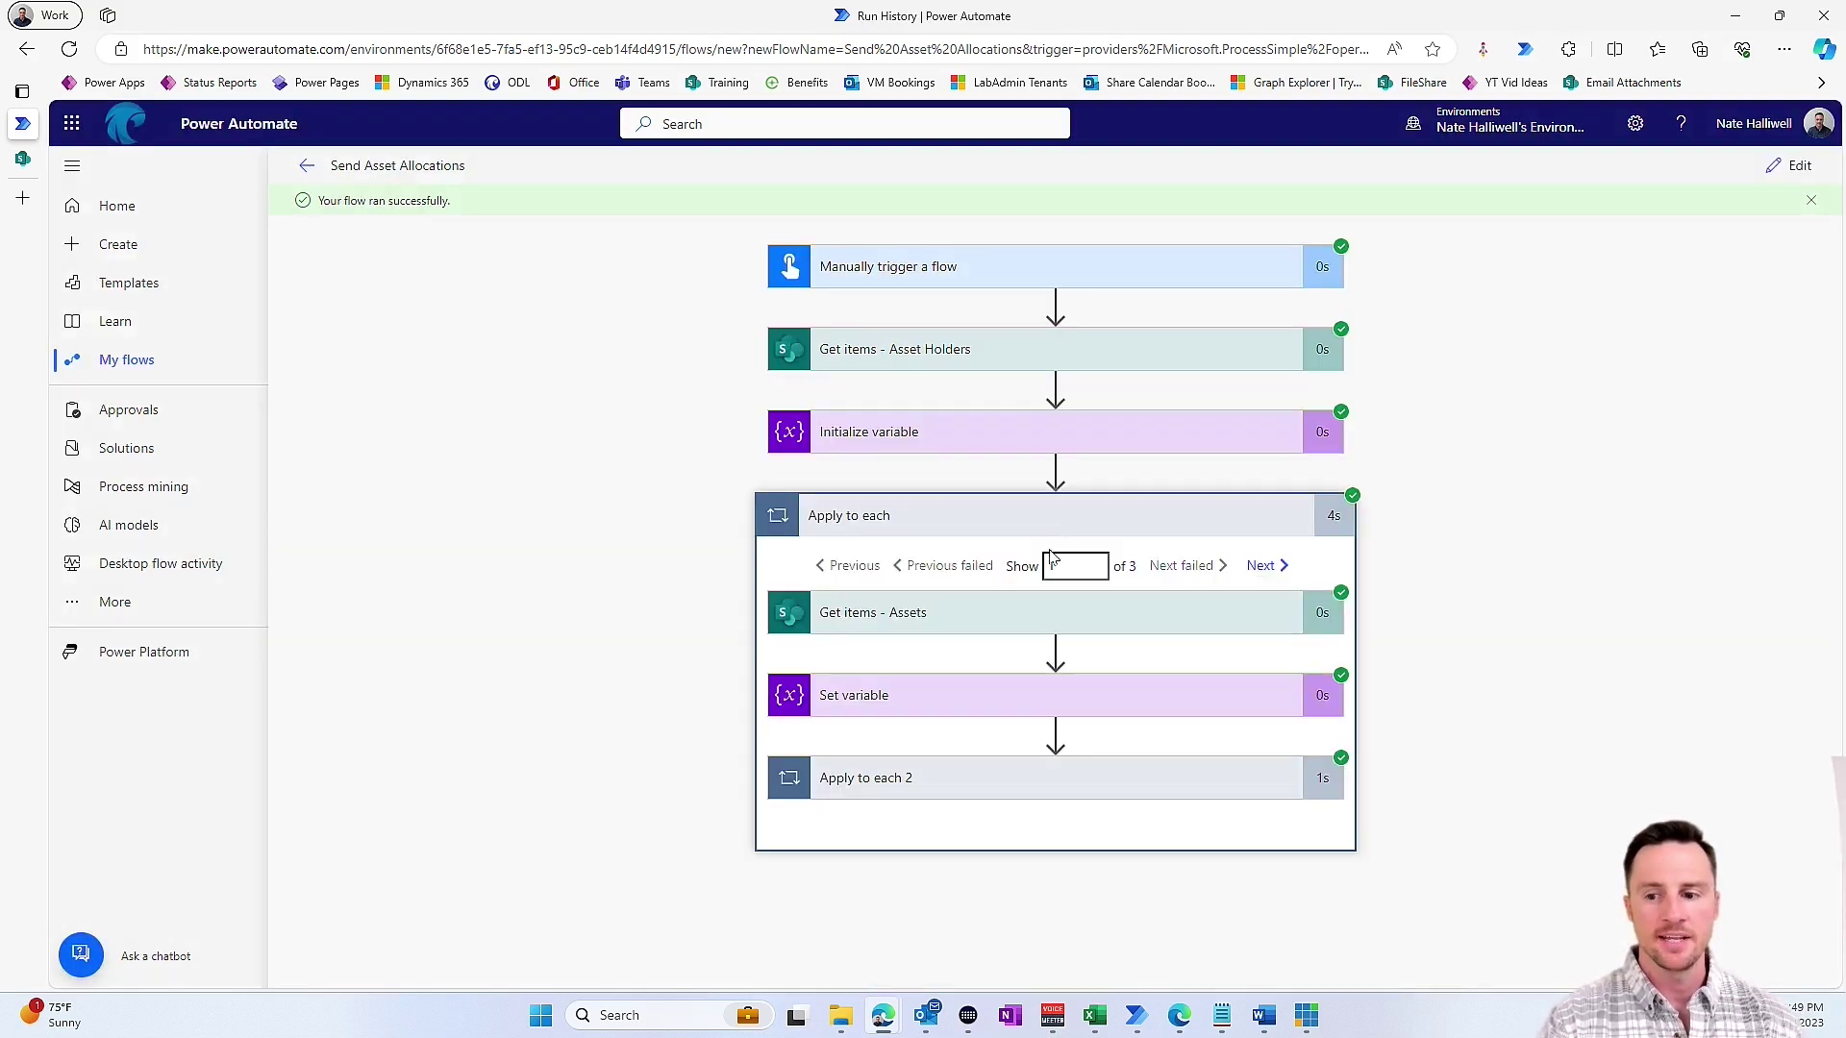
{"action": "left_click", "coordinate": [981, 786]}
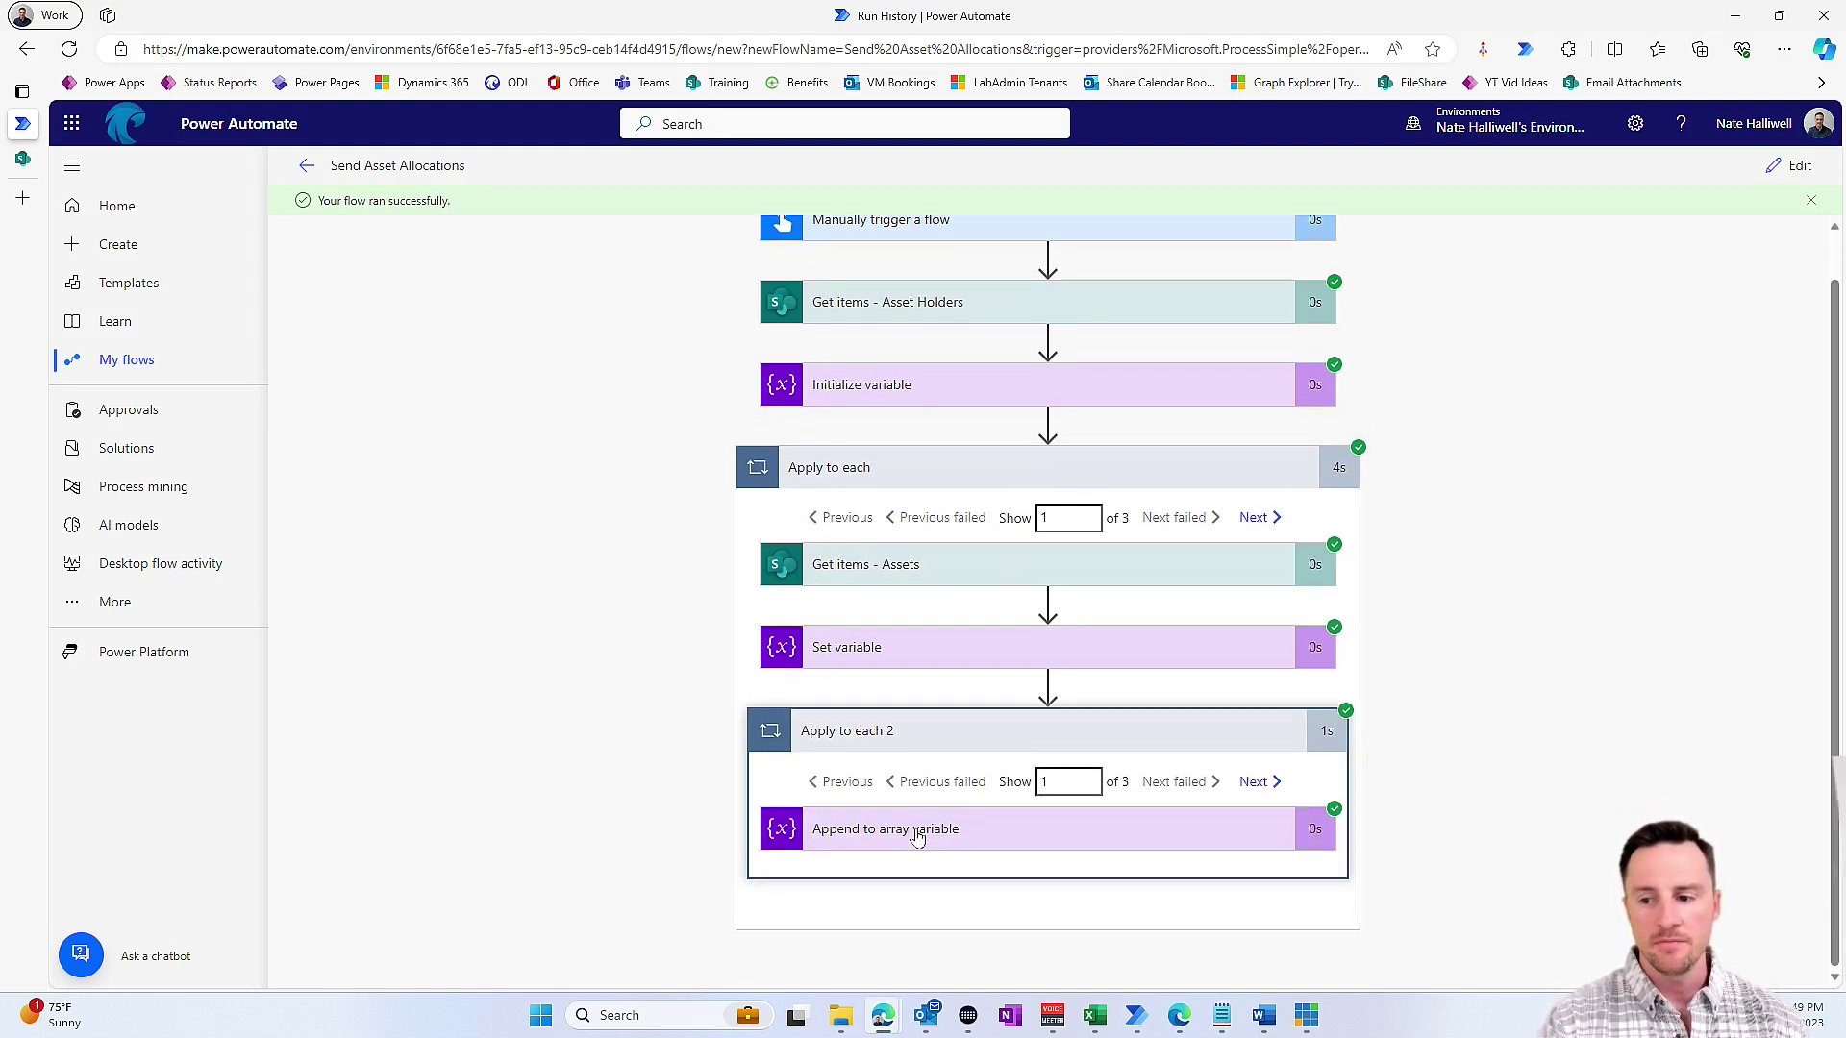
{"action": "left_click", "coordinate": [918, 833]}
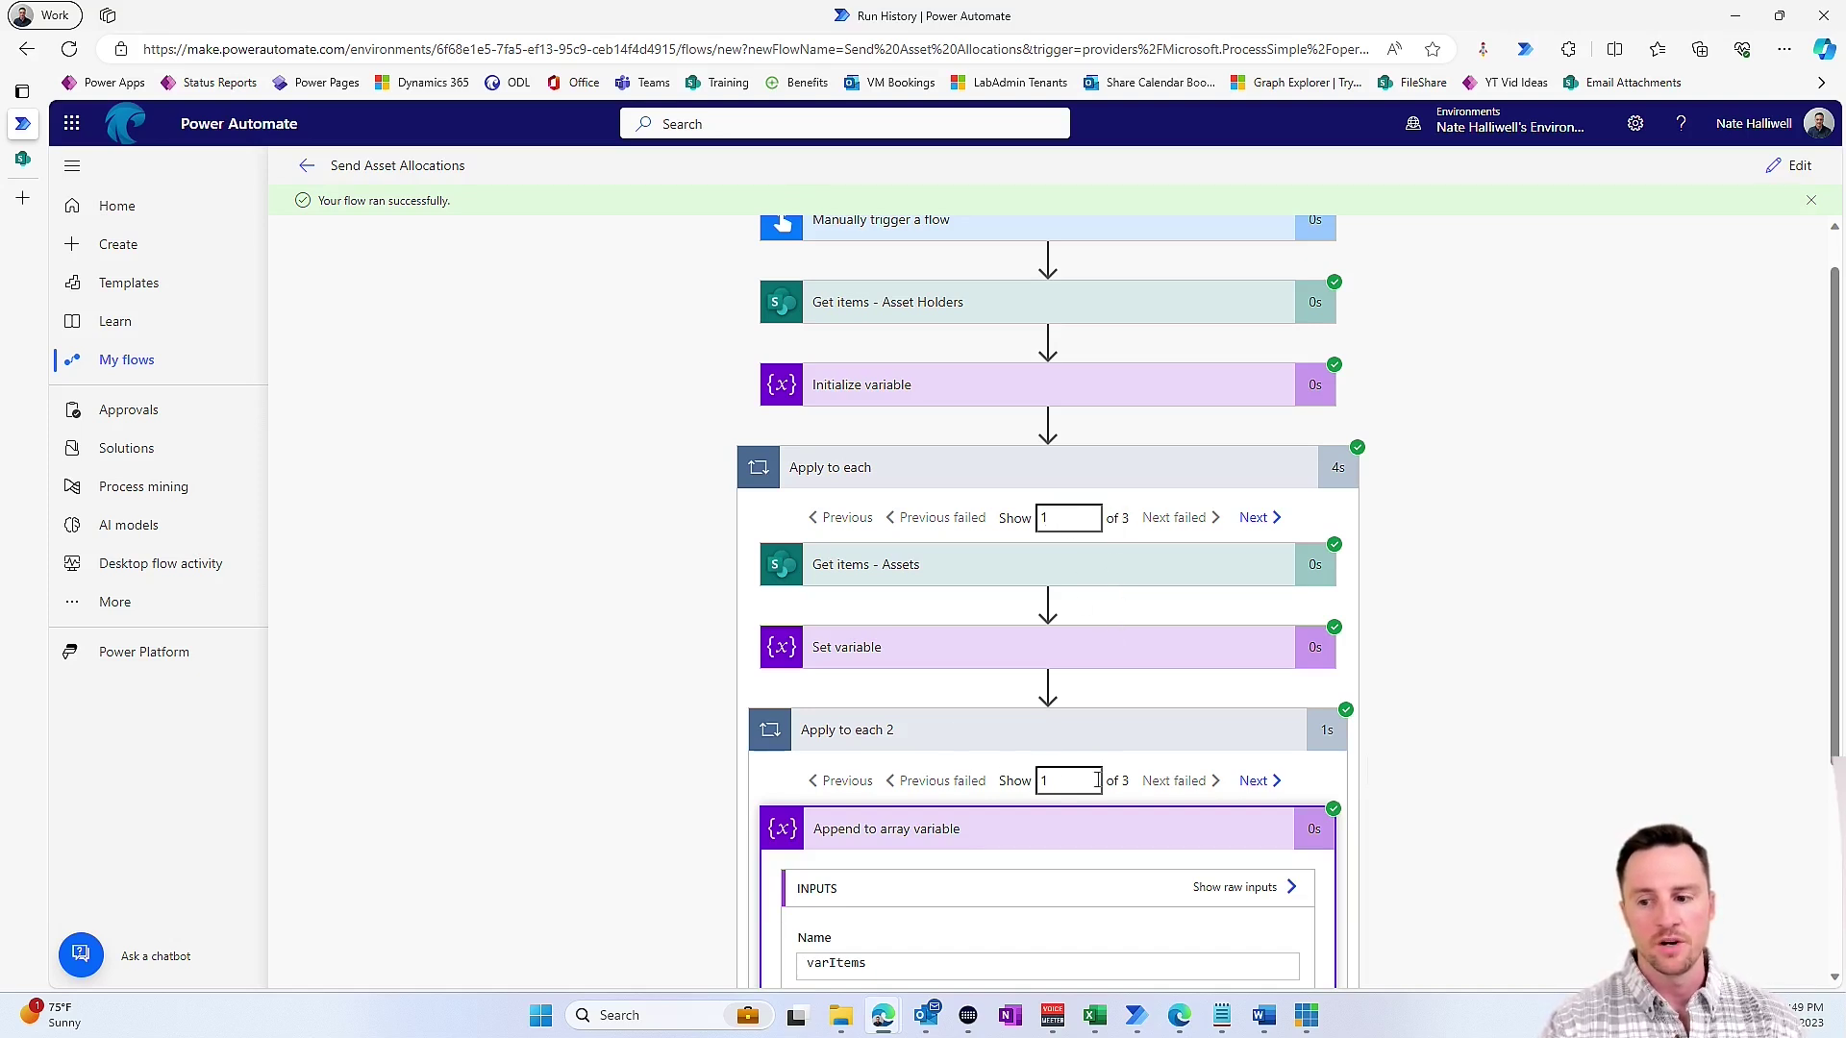
{"action": "scroll", "coordinate": [1118, 777], "scroll_direction": "down", "scroll_amount": 1}
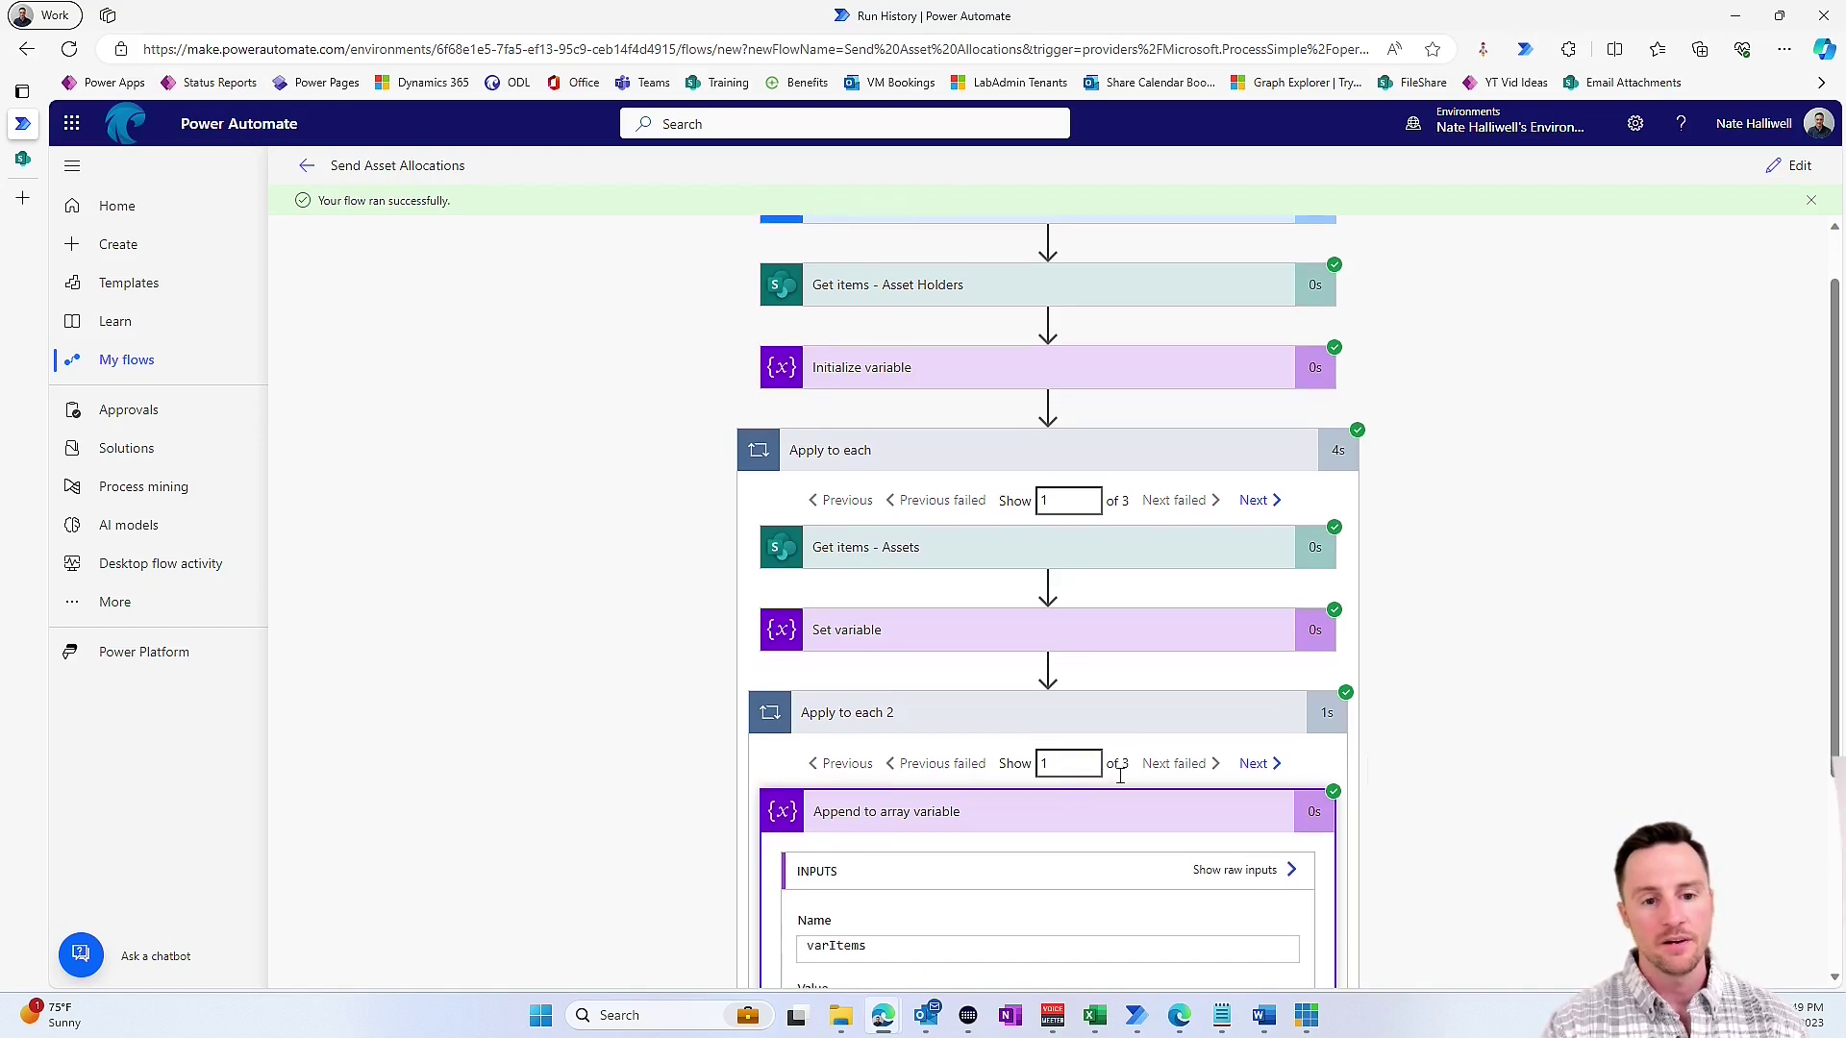
{"action": "scroll", "coordinate": [1086, 716], "scroll_direction": "down", "scroll_amount": 2}
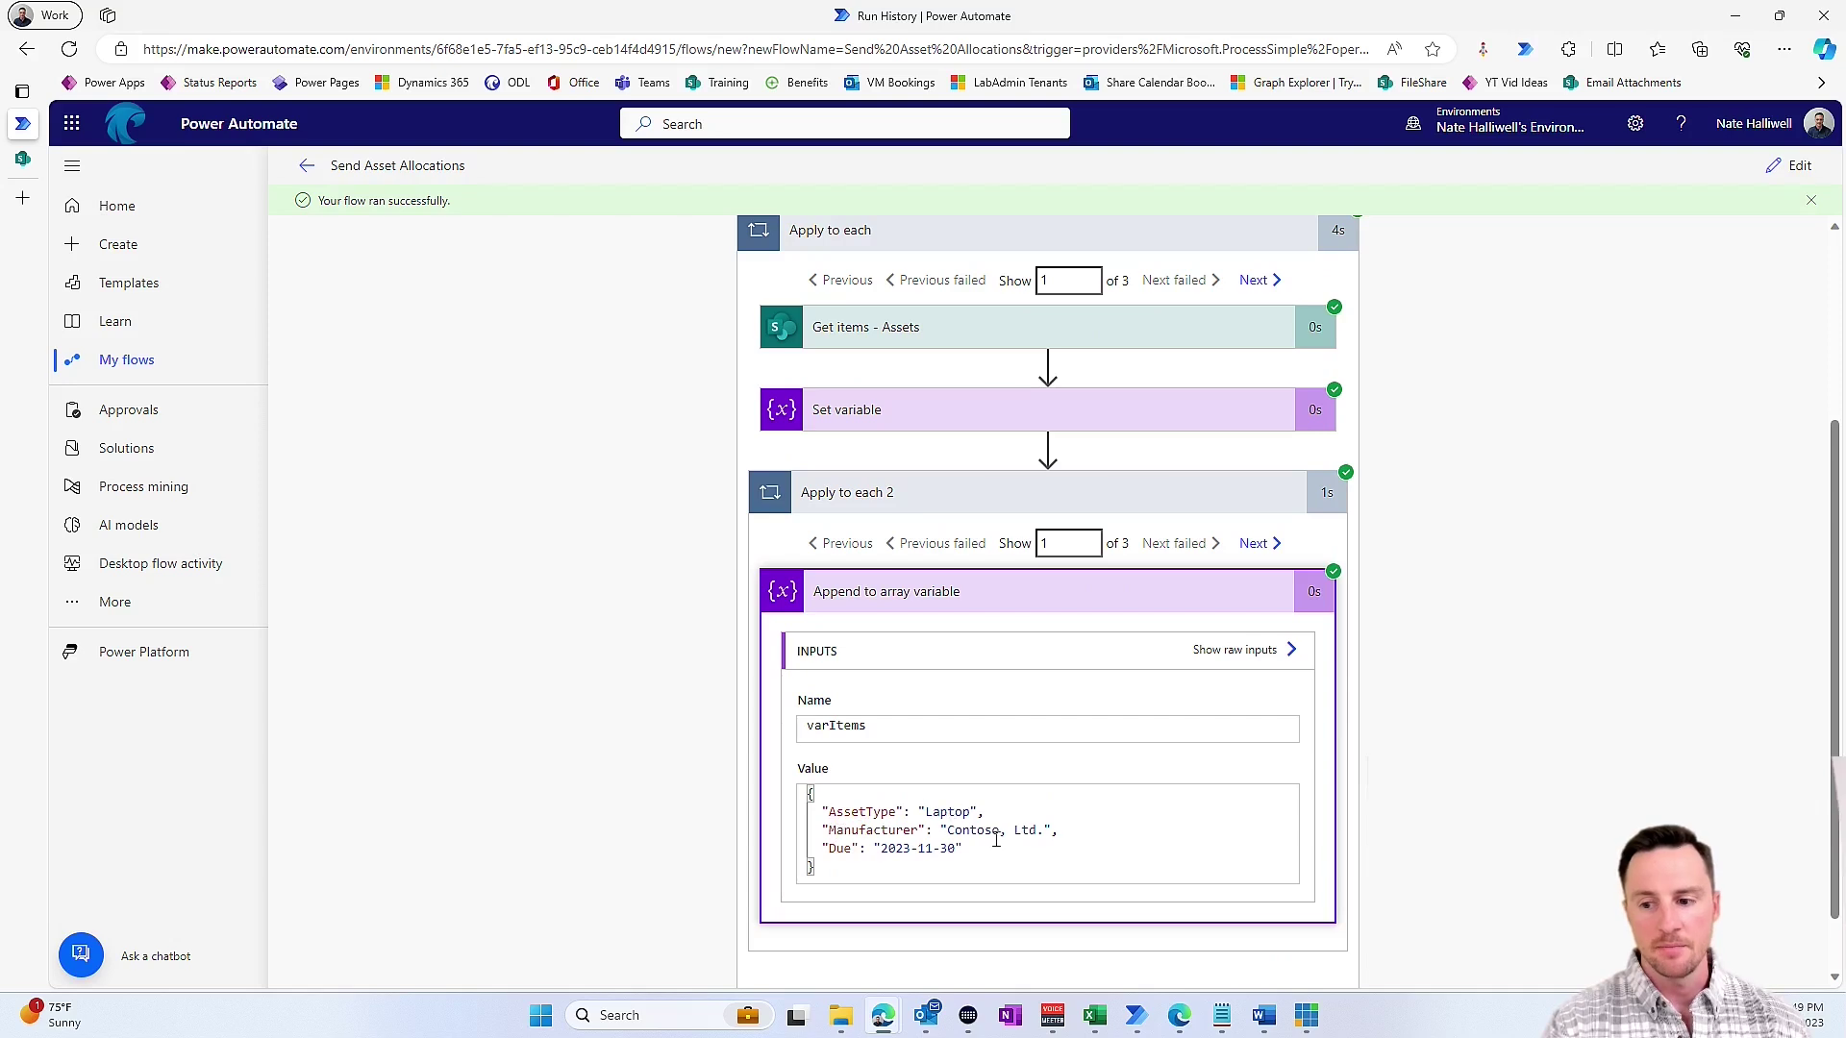
{"action": "left_click_drag", "start_coordinate": [894, 848], "coordinate": [948, 848]}
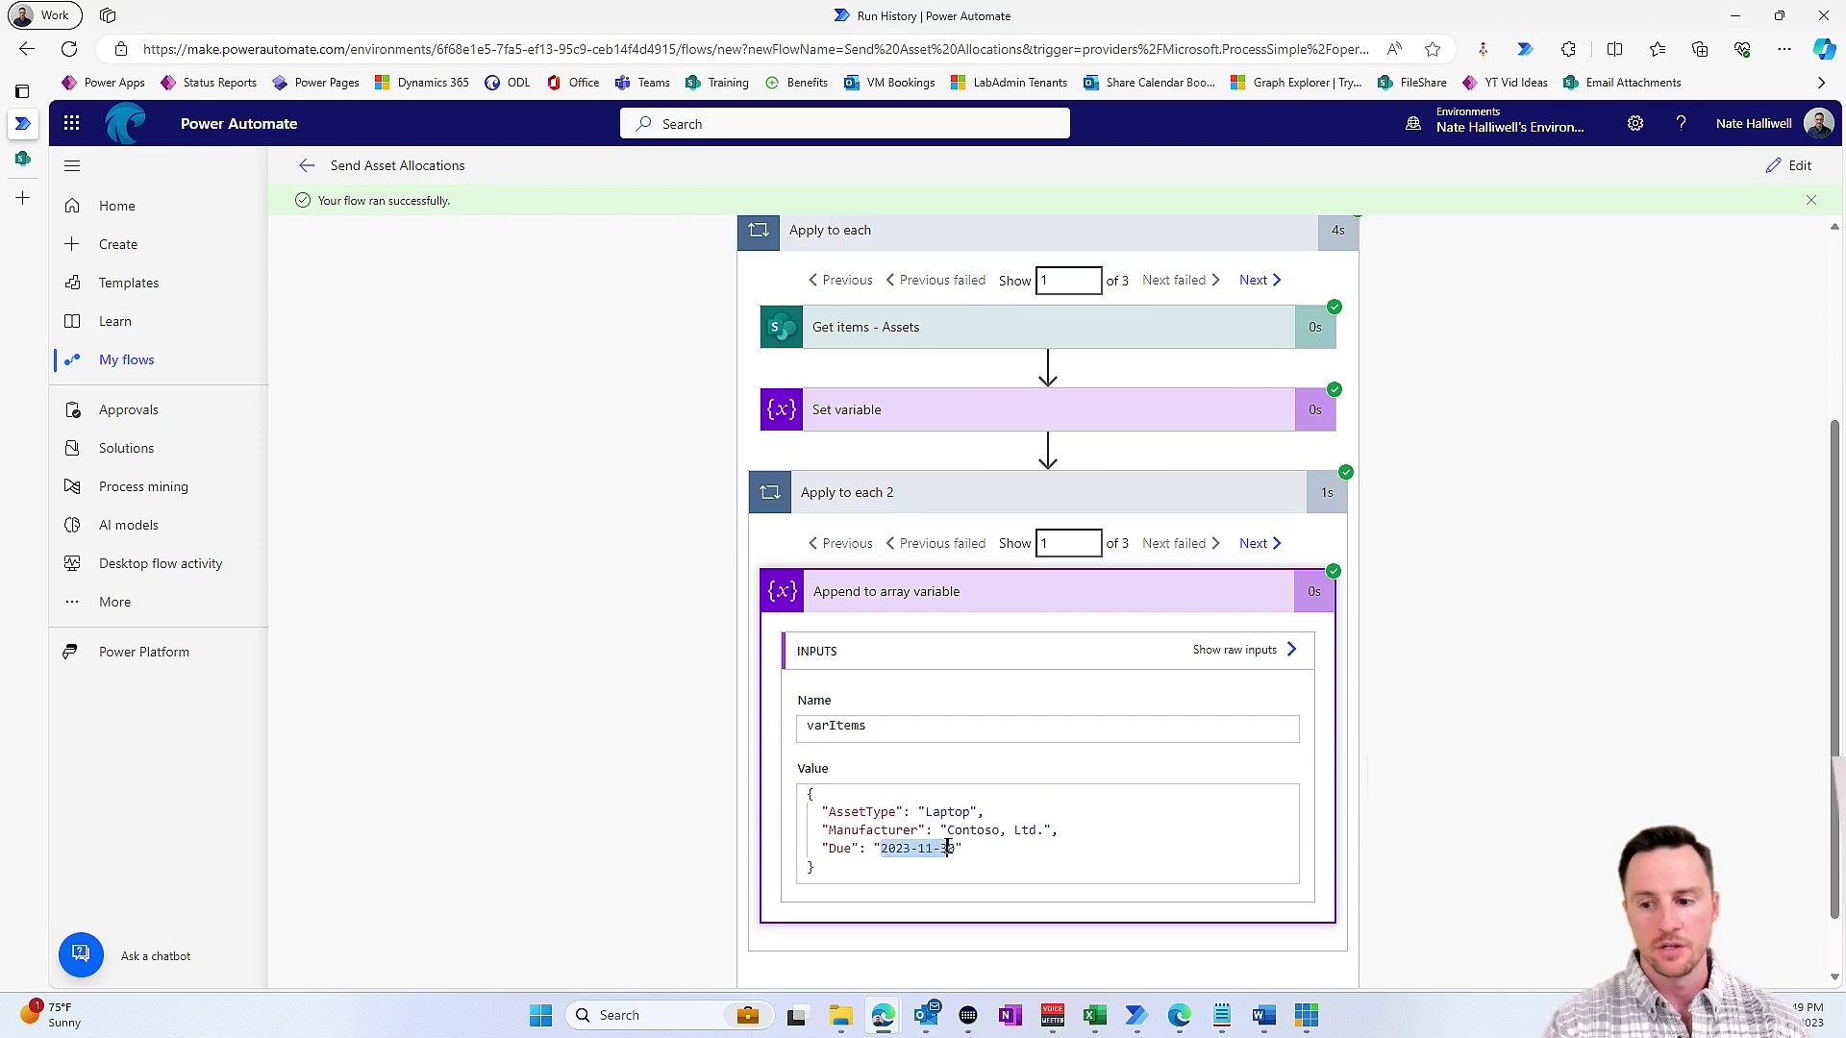
- Compare the second iteration's appended asset, e.g. manufacturer Fabrikam, before returning to the flow editor
{"action": "left_click", "coordinate": [1253, 544]}
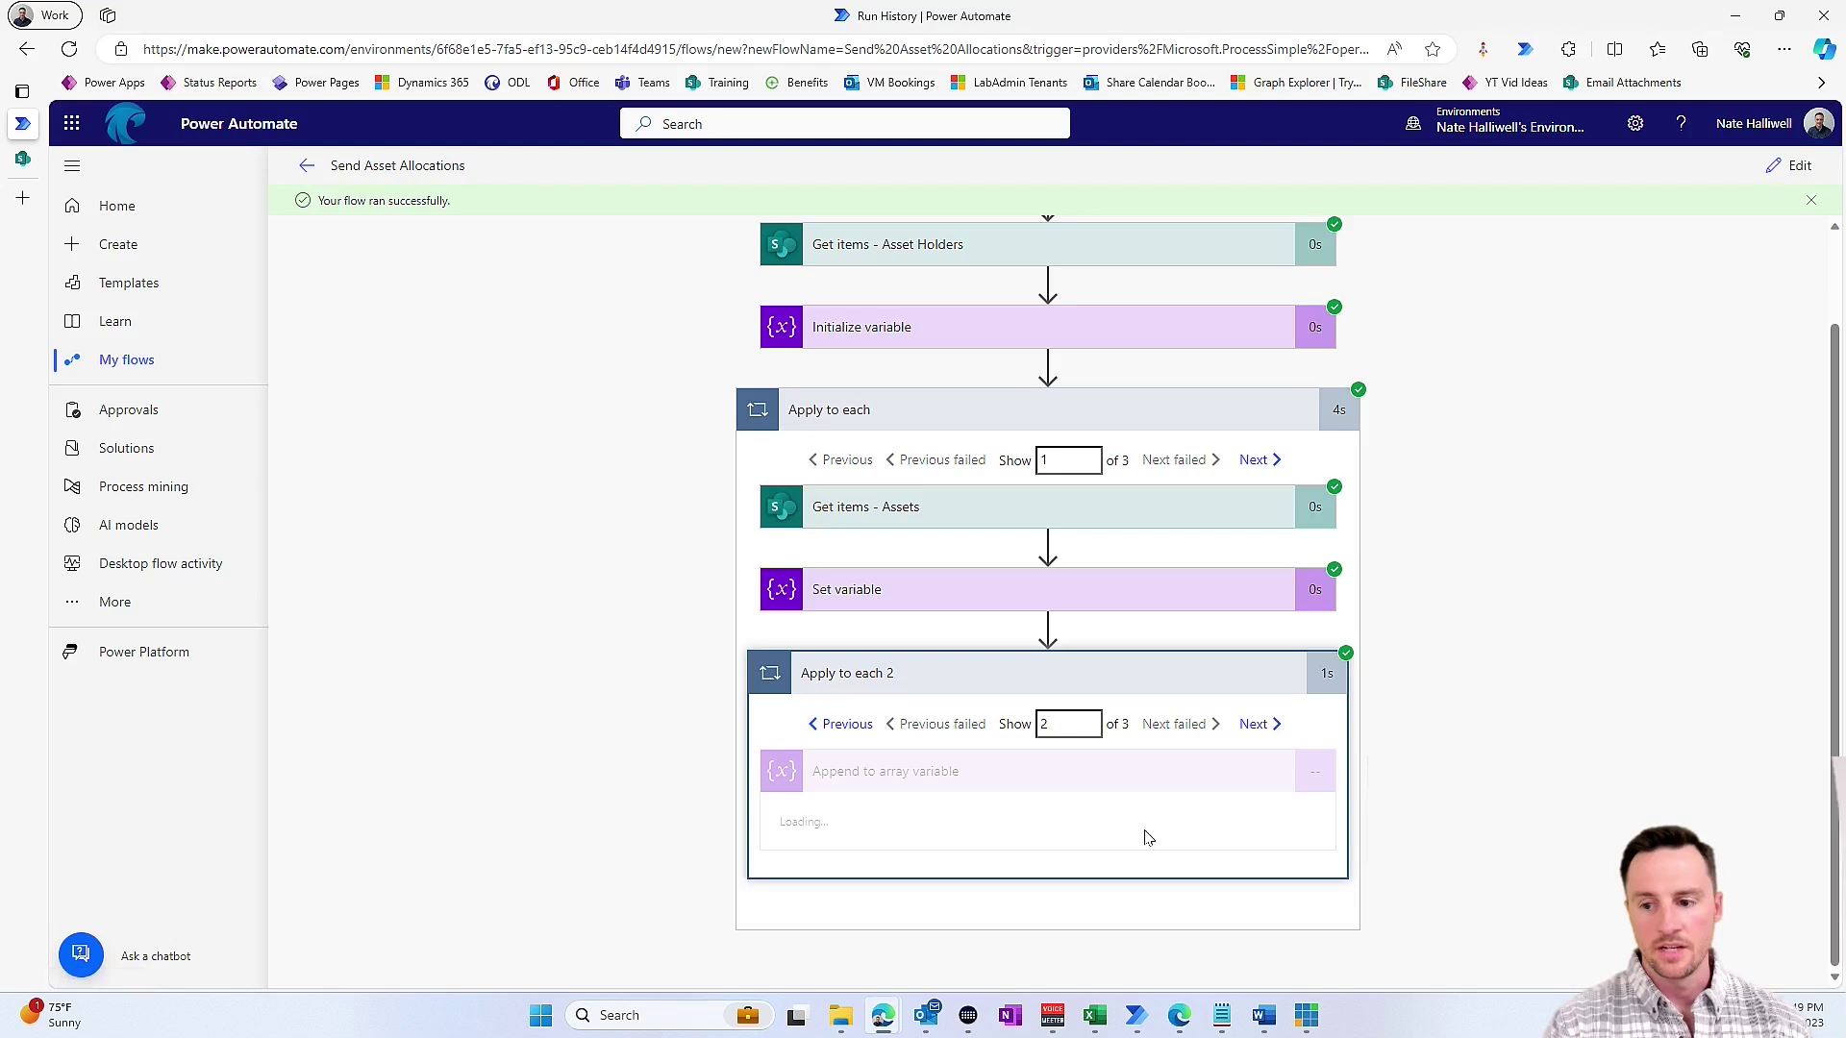
{"action": "left_click_drag", "start_coordinate": [917, 815], "coordinate": [1017, 808]}
{"action": "left_click", "coordinate": [962, 815]}
{"action": "left_click", "coordinate": [960, 831]}
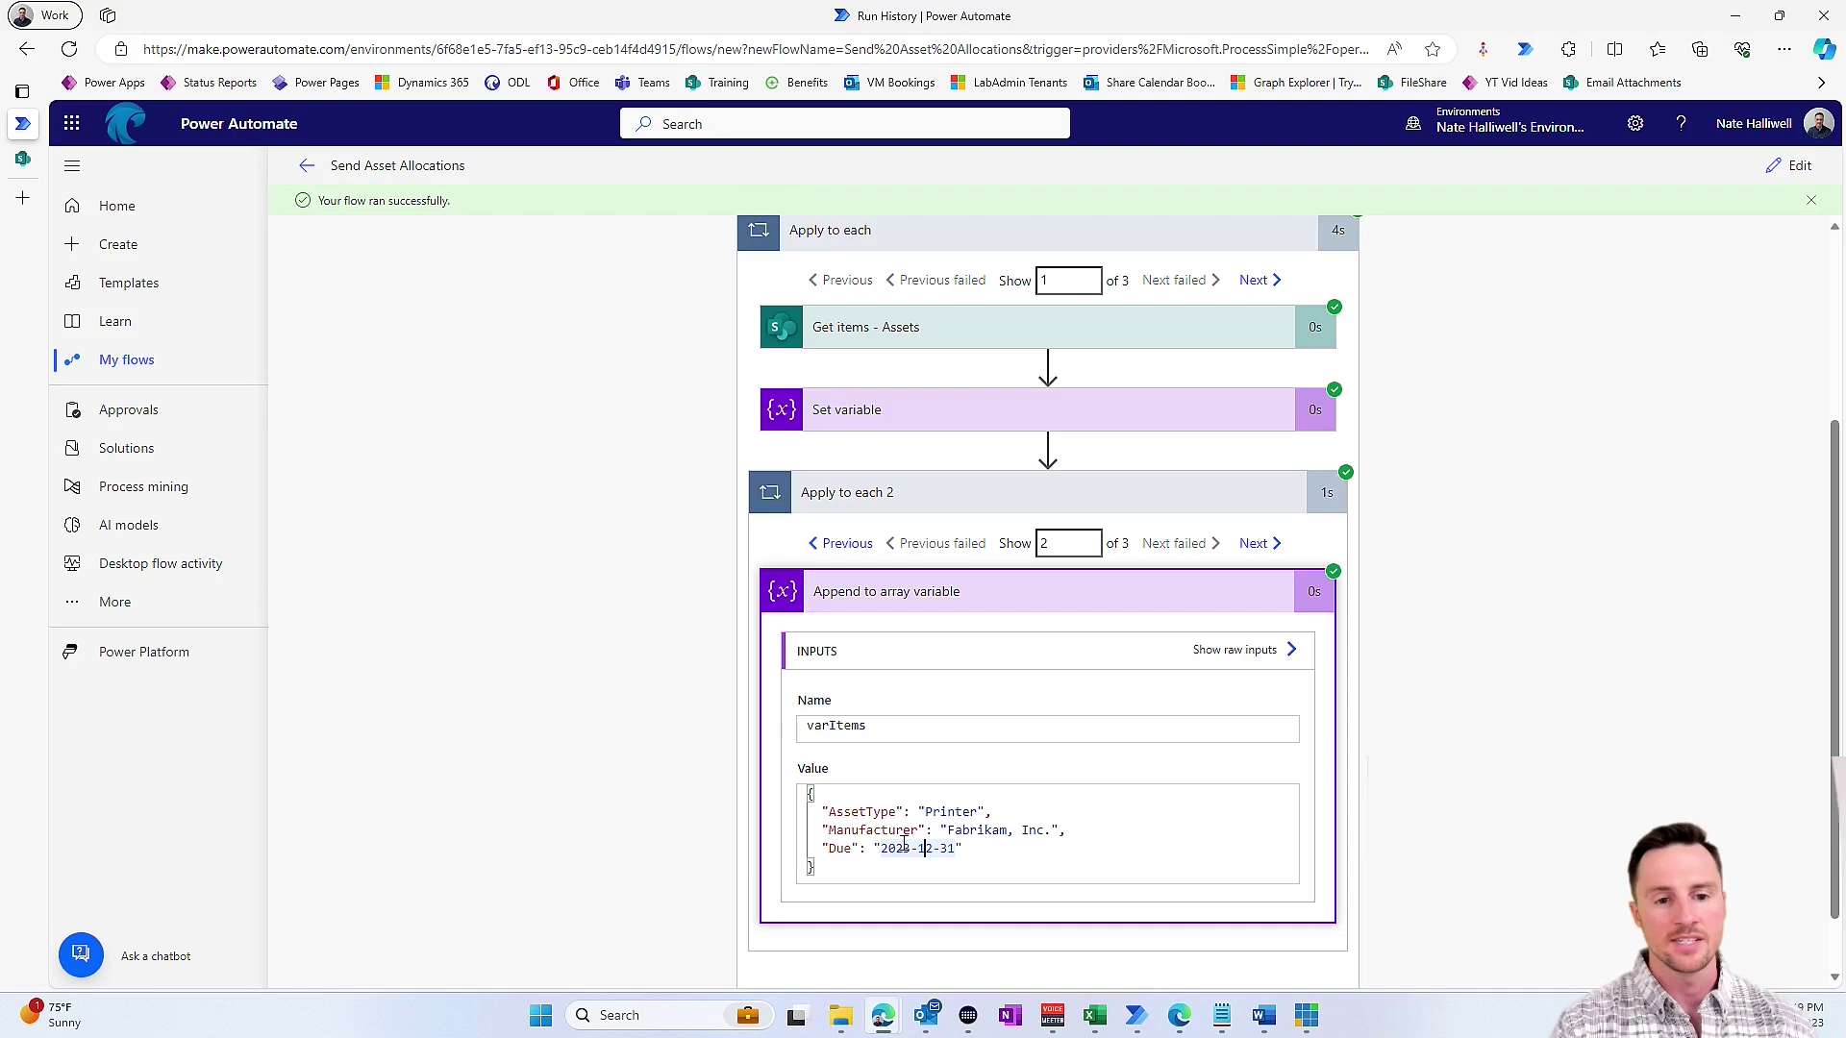
{"action": "left_click_drag", "start_coordinate": [835, 812], "coordinate": [890, 812]}
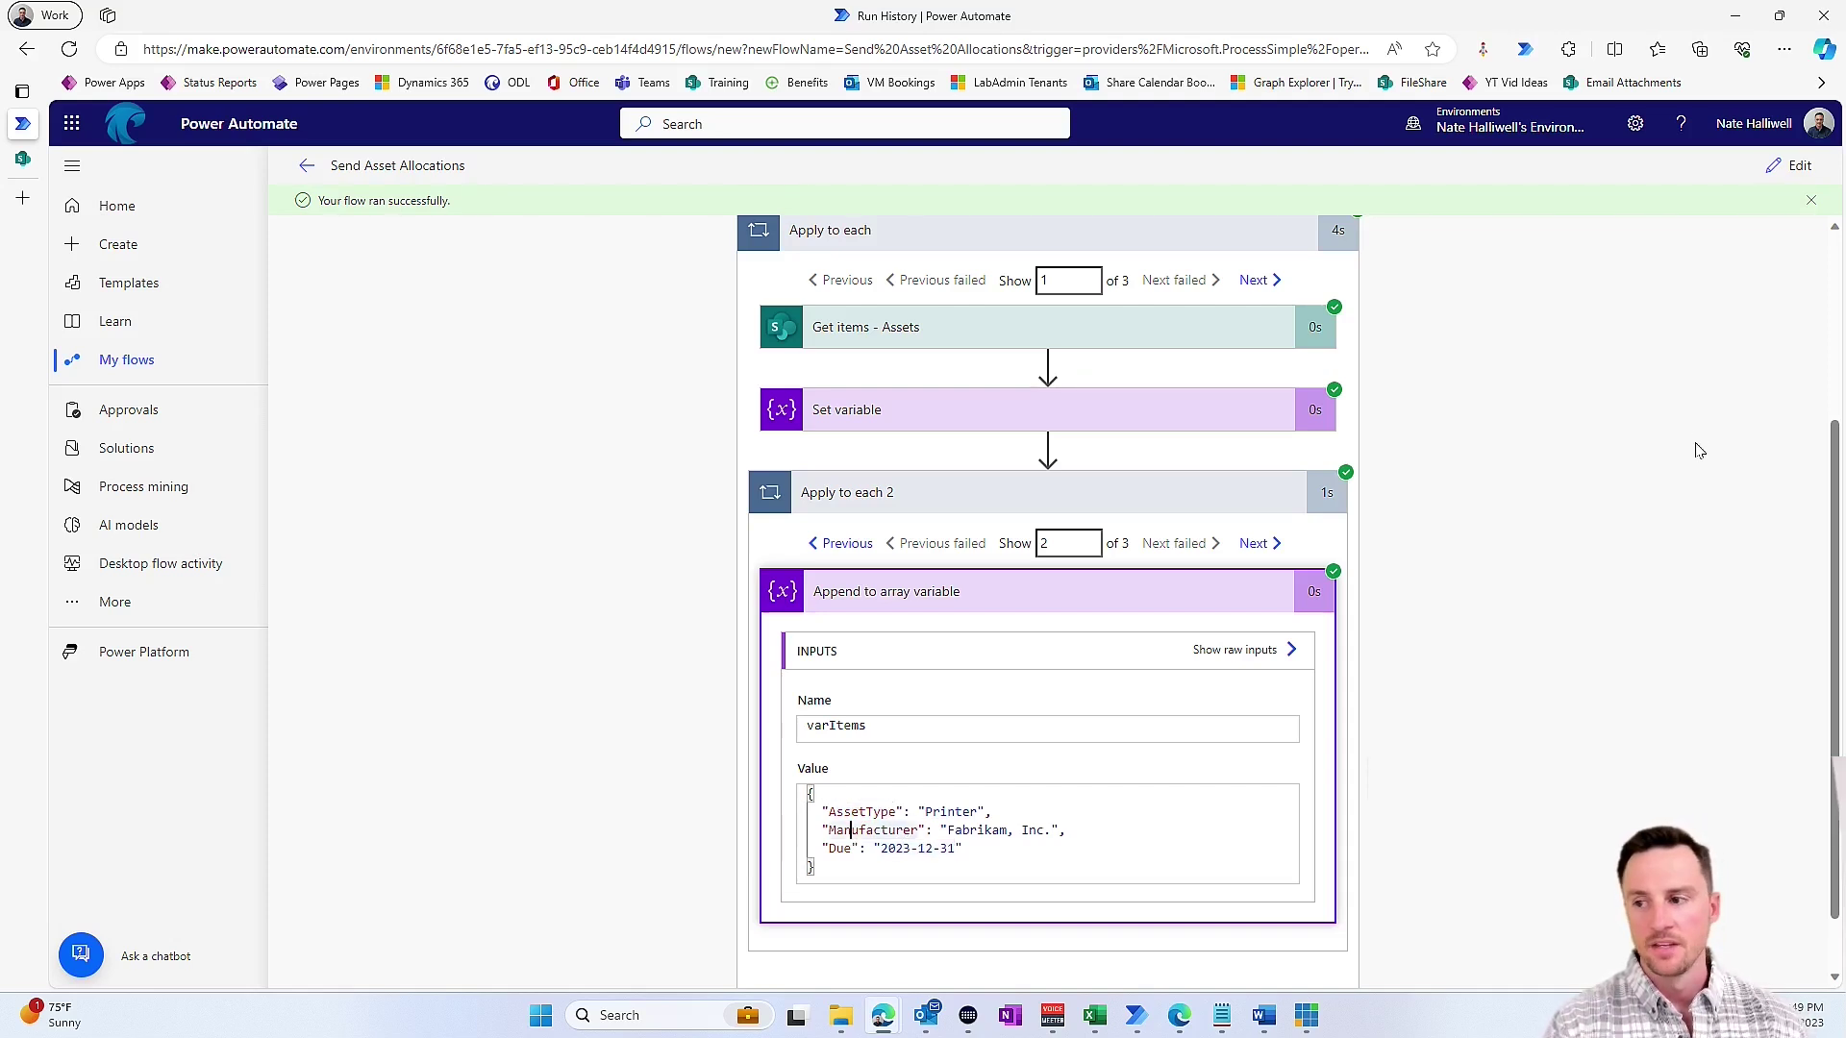
{"action": "left_click", "coordinate": [1788, 167]}
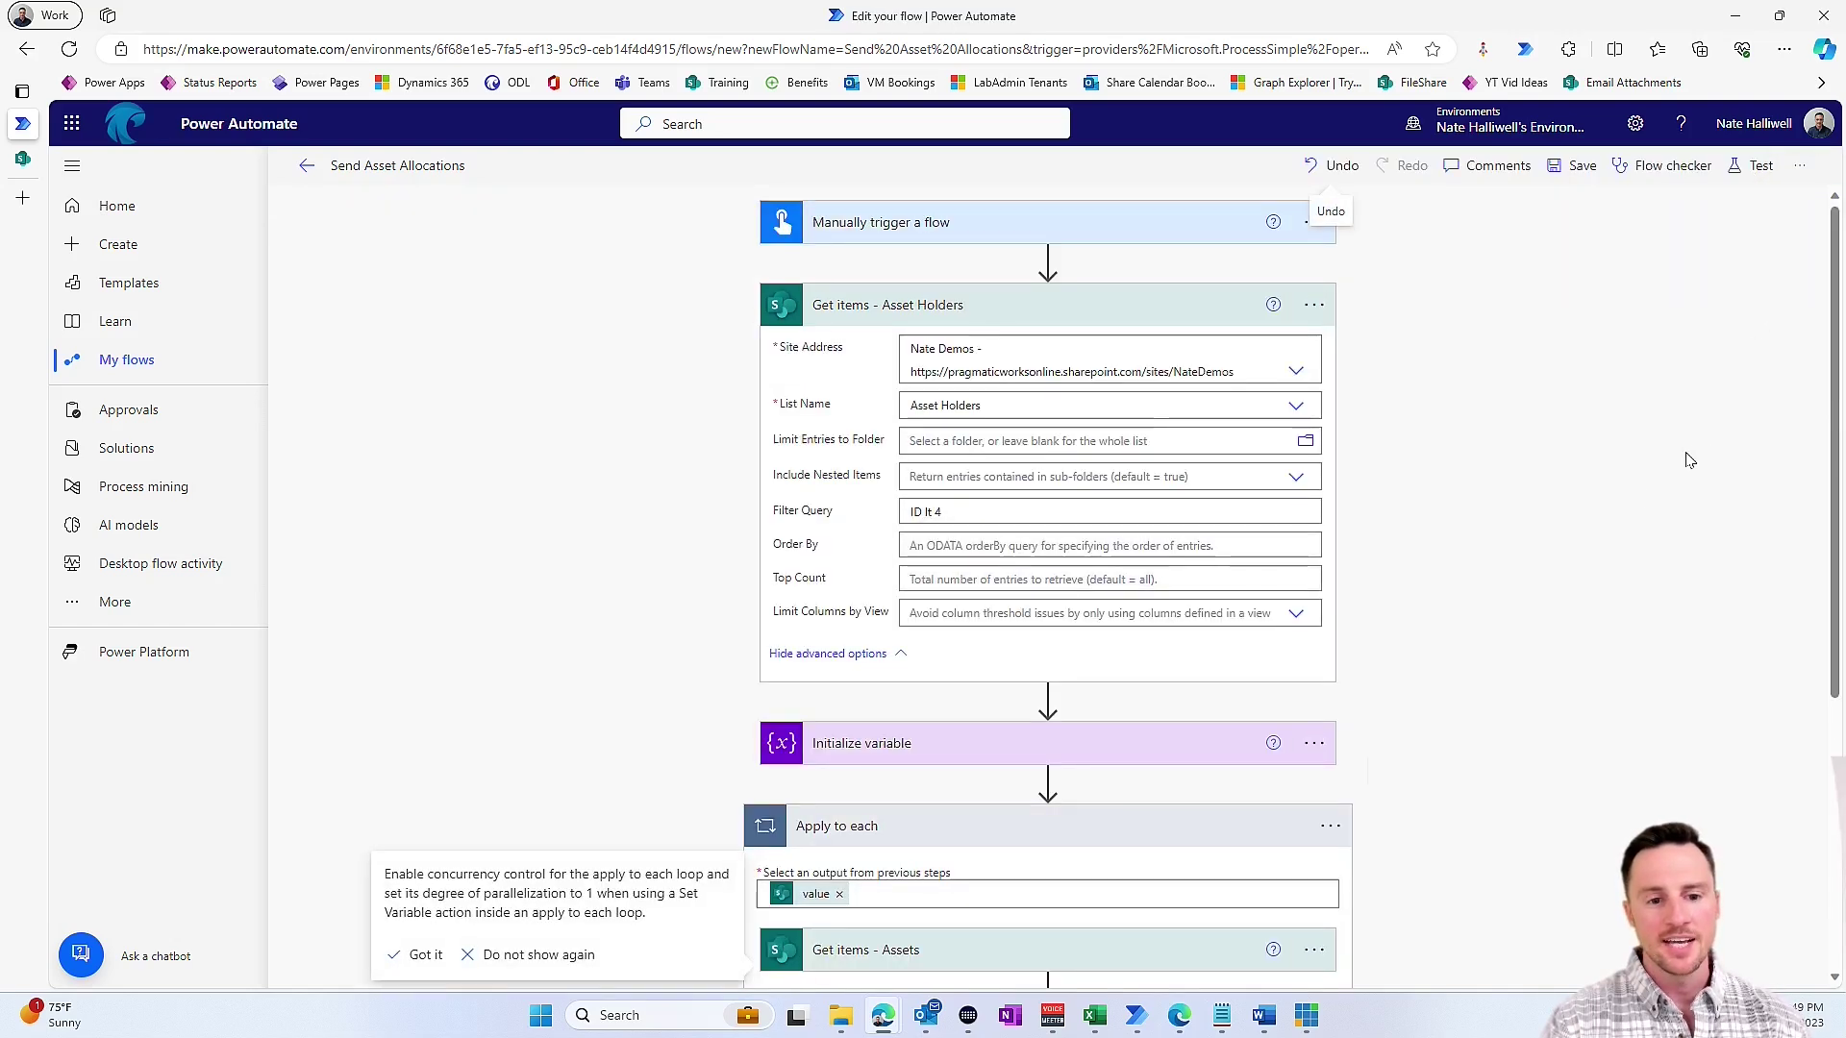
- Collapse the top steps, expand Apply to each, and add an action below Apply to each 2
{"action": "scroll", "coordinate": [388, 754], "scroll_direction": "down", "scroll_amount": 2}
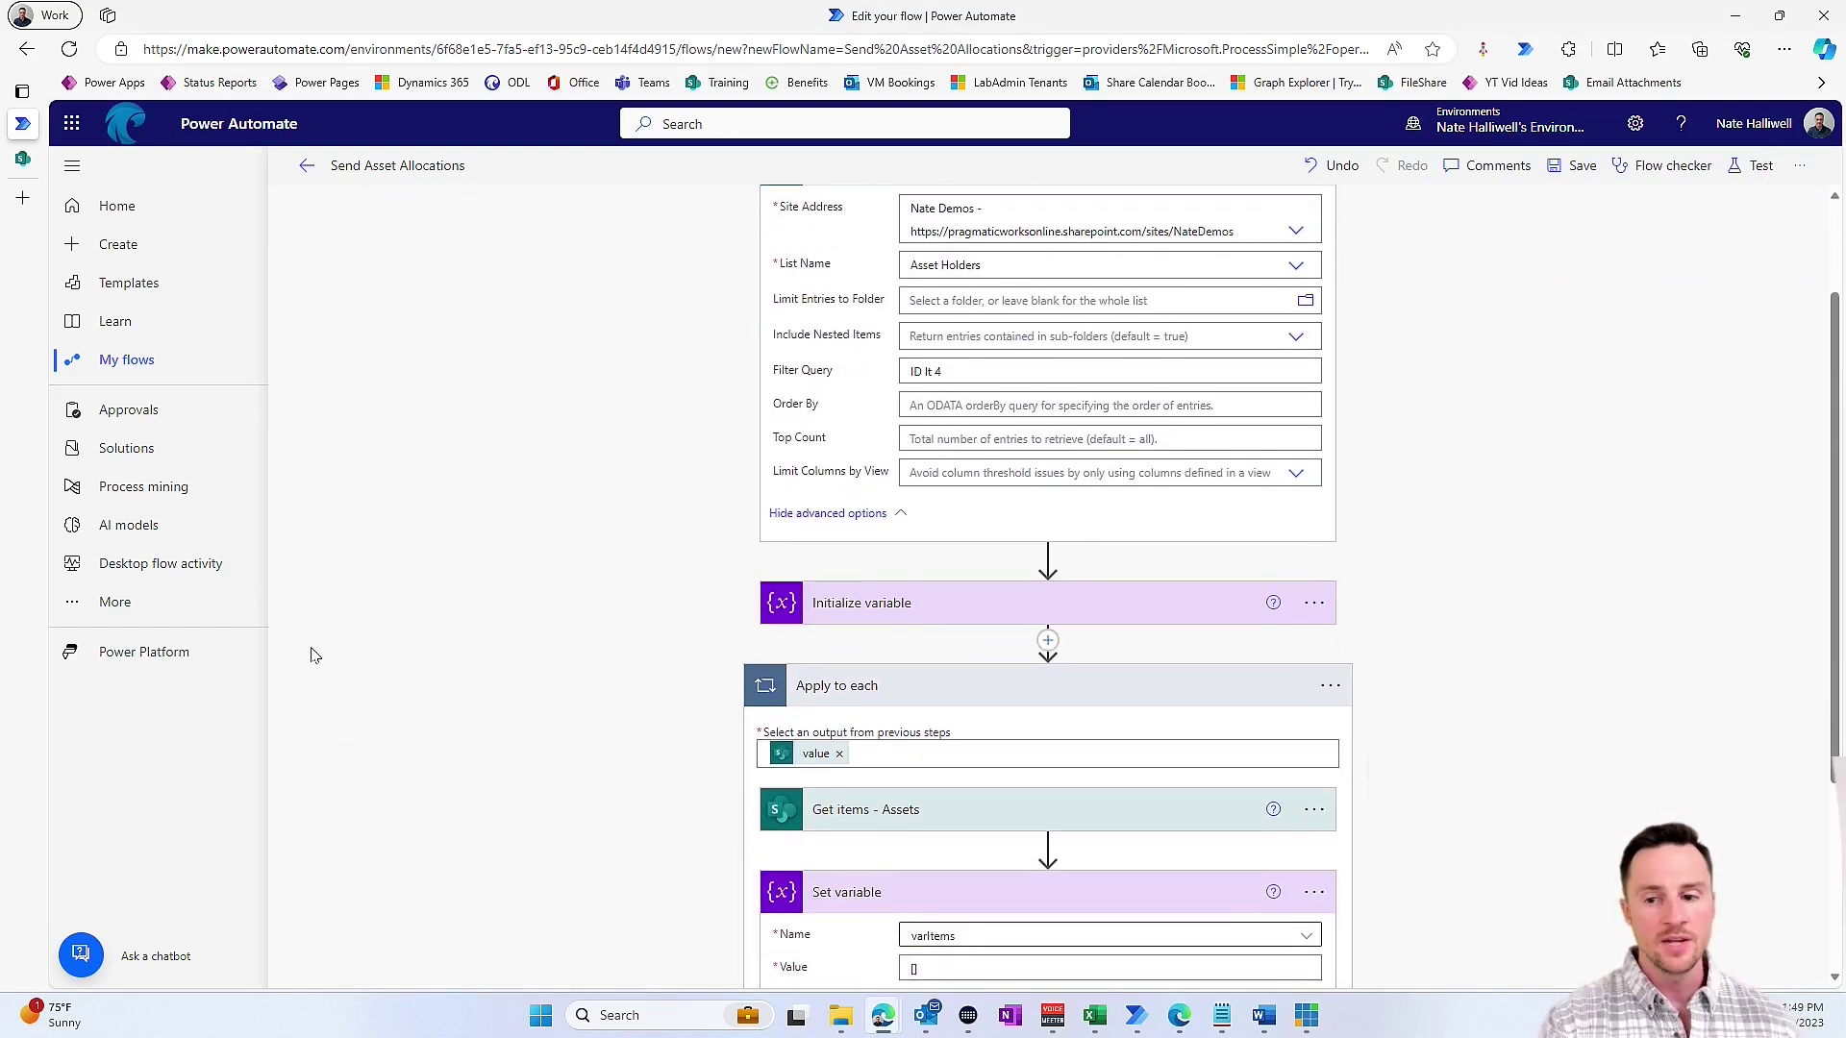
{"action": "scroll", "coordinate": [375, 683], "scroll_direction": "down", "scroll_amount": 3}
{"action": "scroll", "coordinate": [389, 694], "scroll_direction": "up", "scroll_amount": 3}
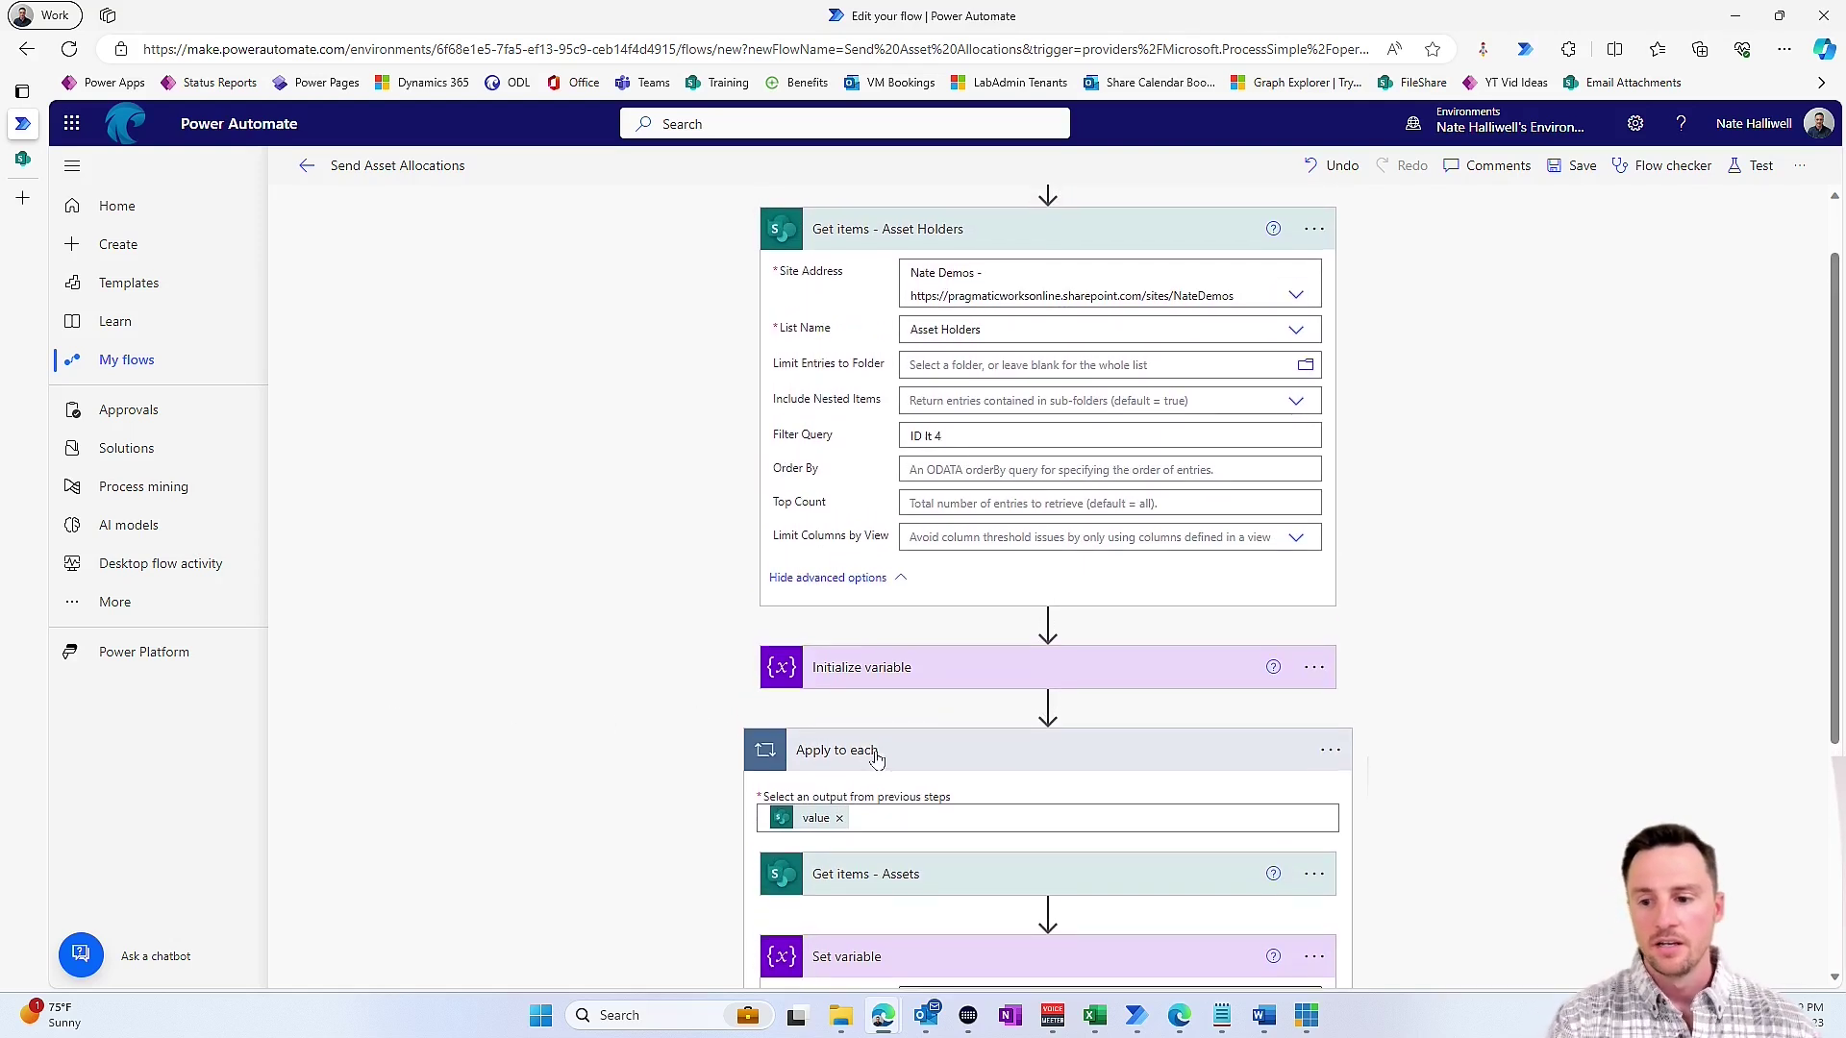
{"action": "left_click", "coordinate": [846, 750]}
{"action": "left_click", "coordinate": [928, 304]}
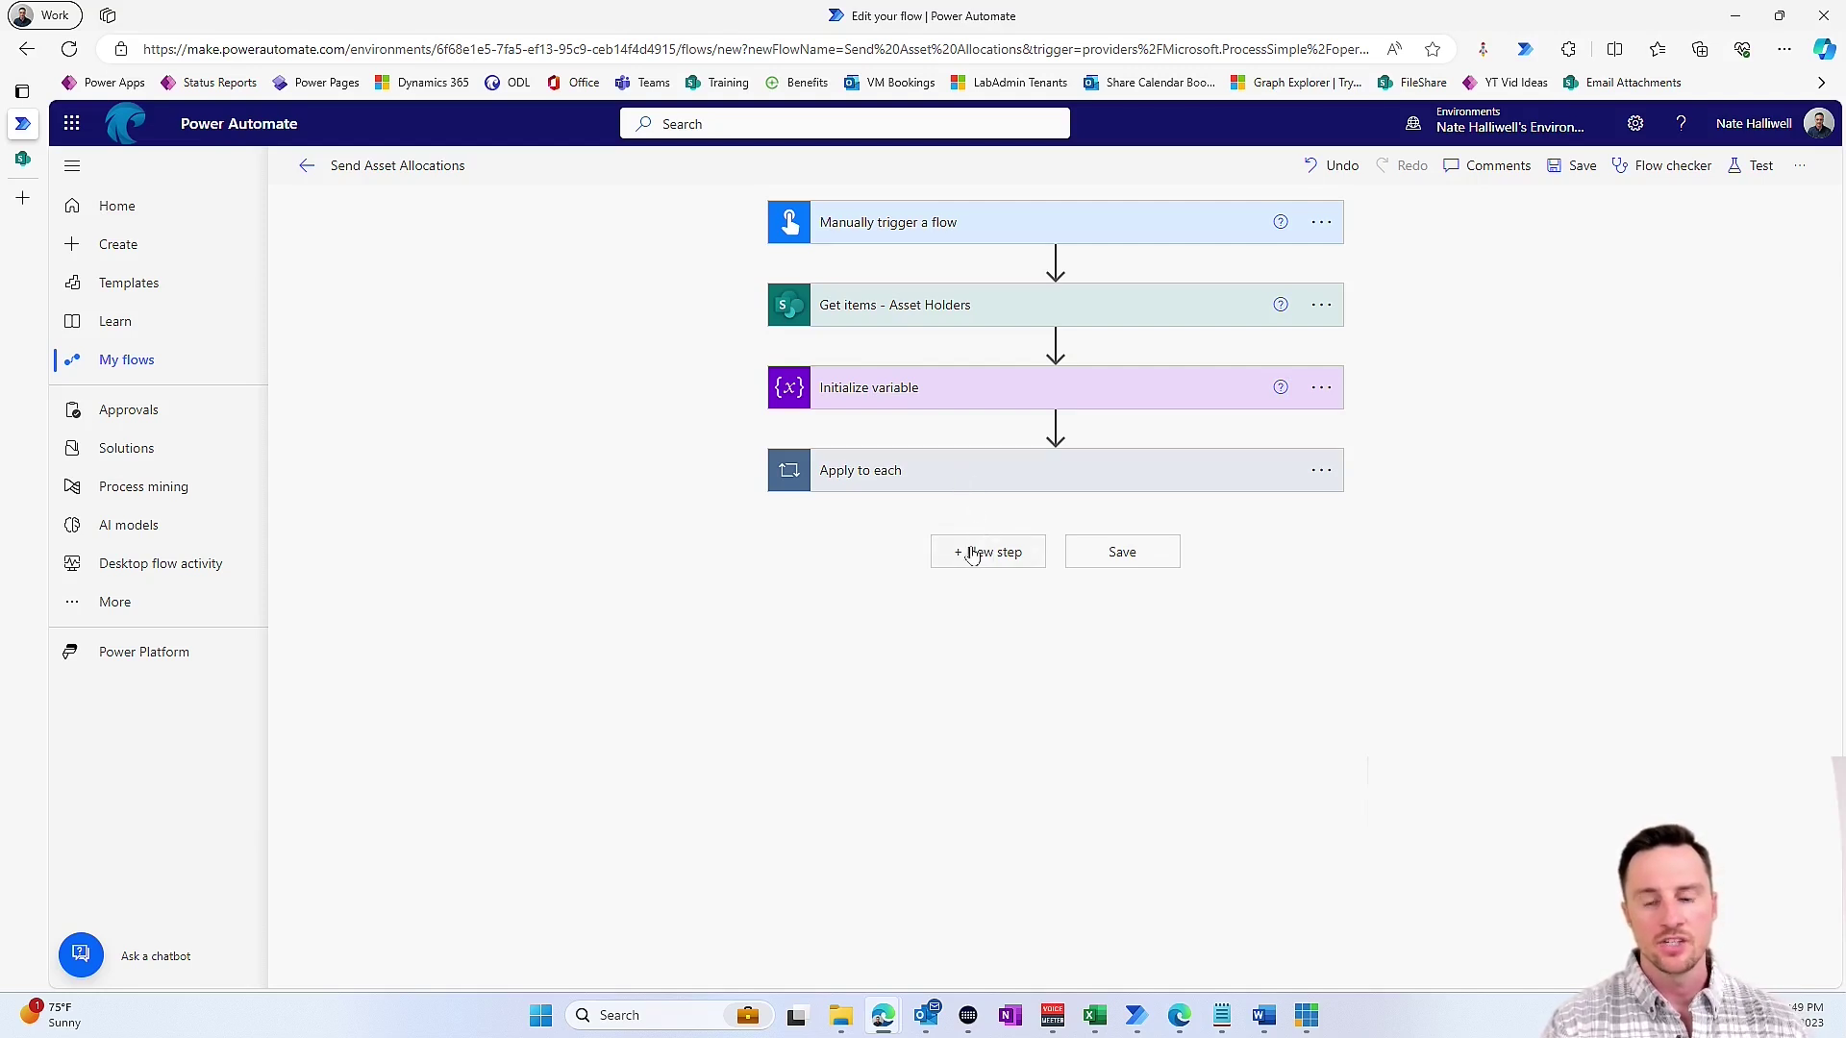
{"action": "left_click", "coordinate": [997, 475]}
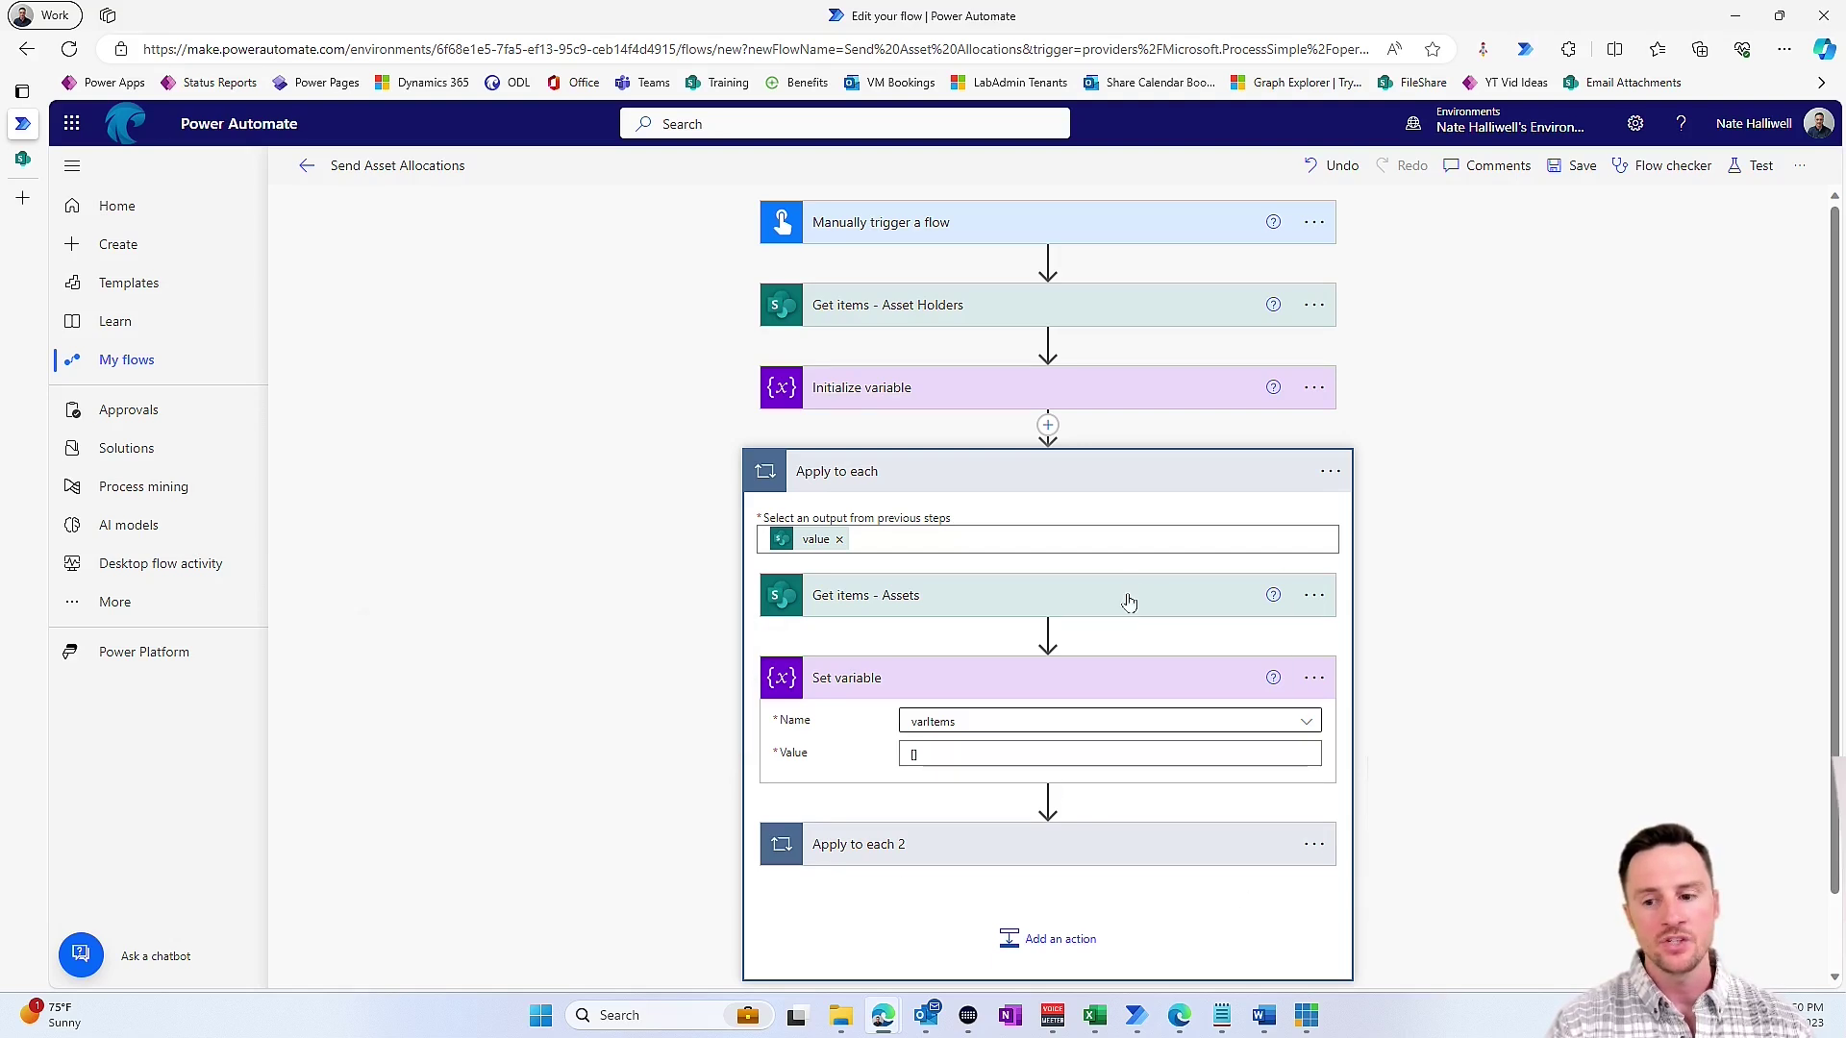
{"action": "scroll", "coordinate": [1127, 605], "scroll_direction": "down", "scroll_amount": 1}
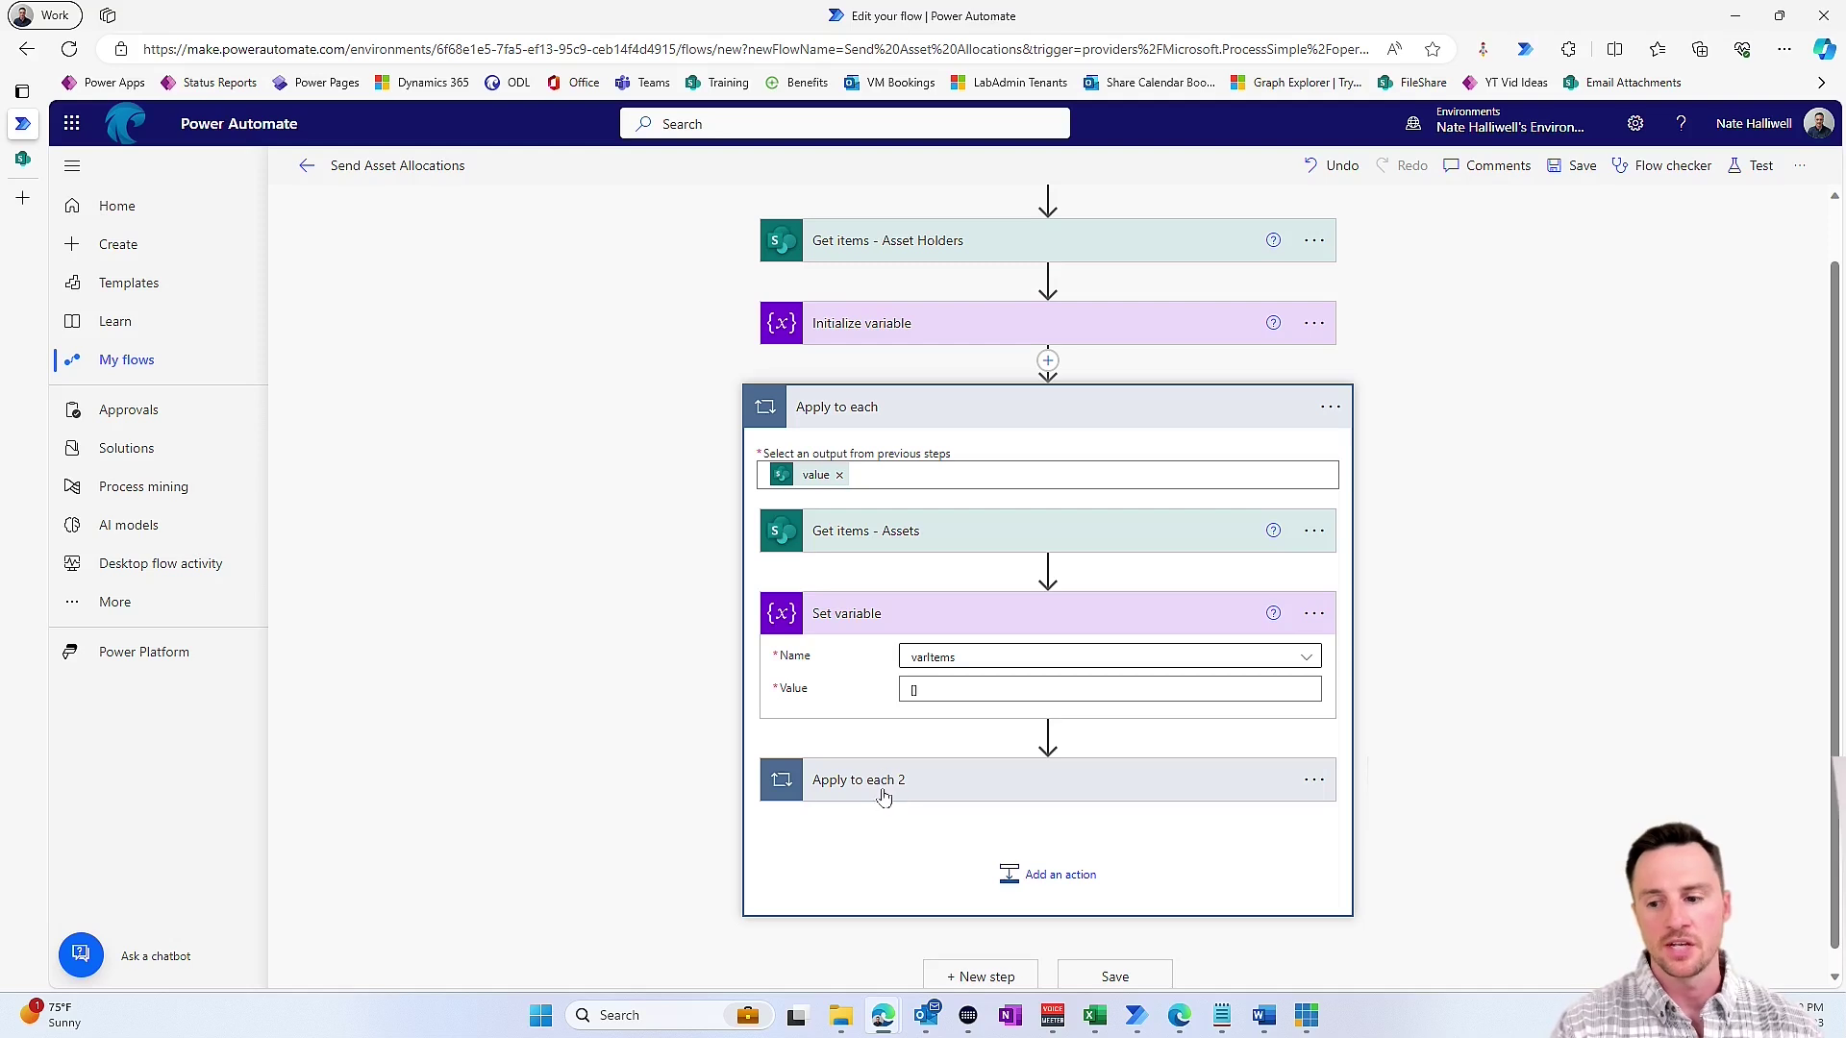
{"action": "left_click", "coordinate": [1057, 885]}
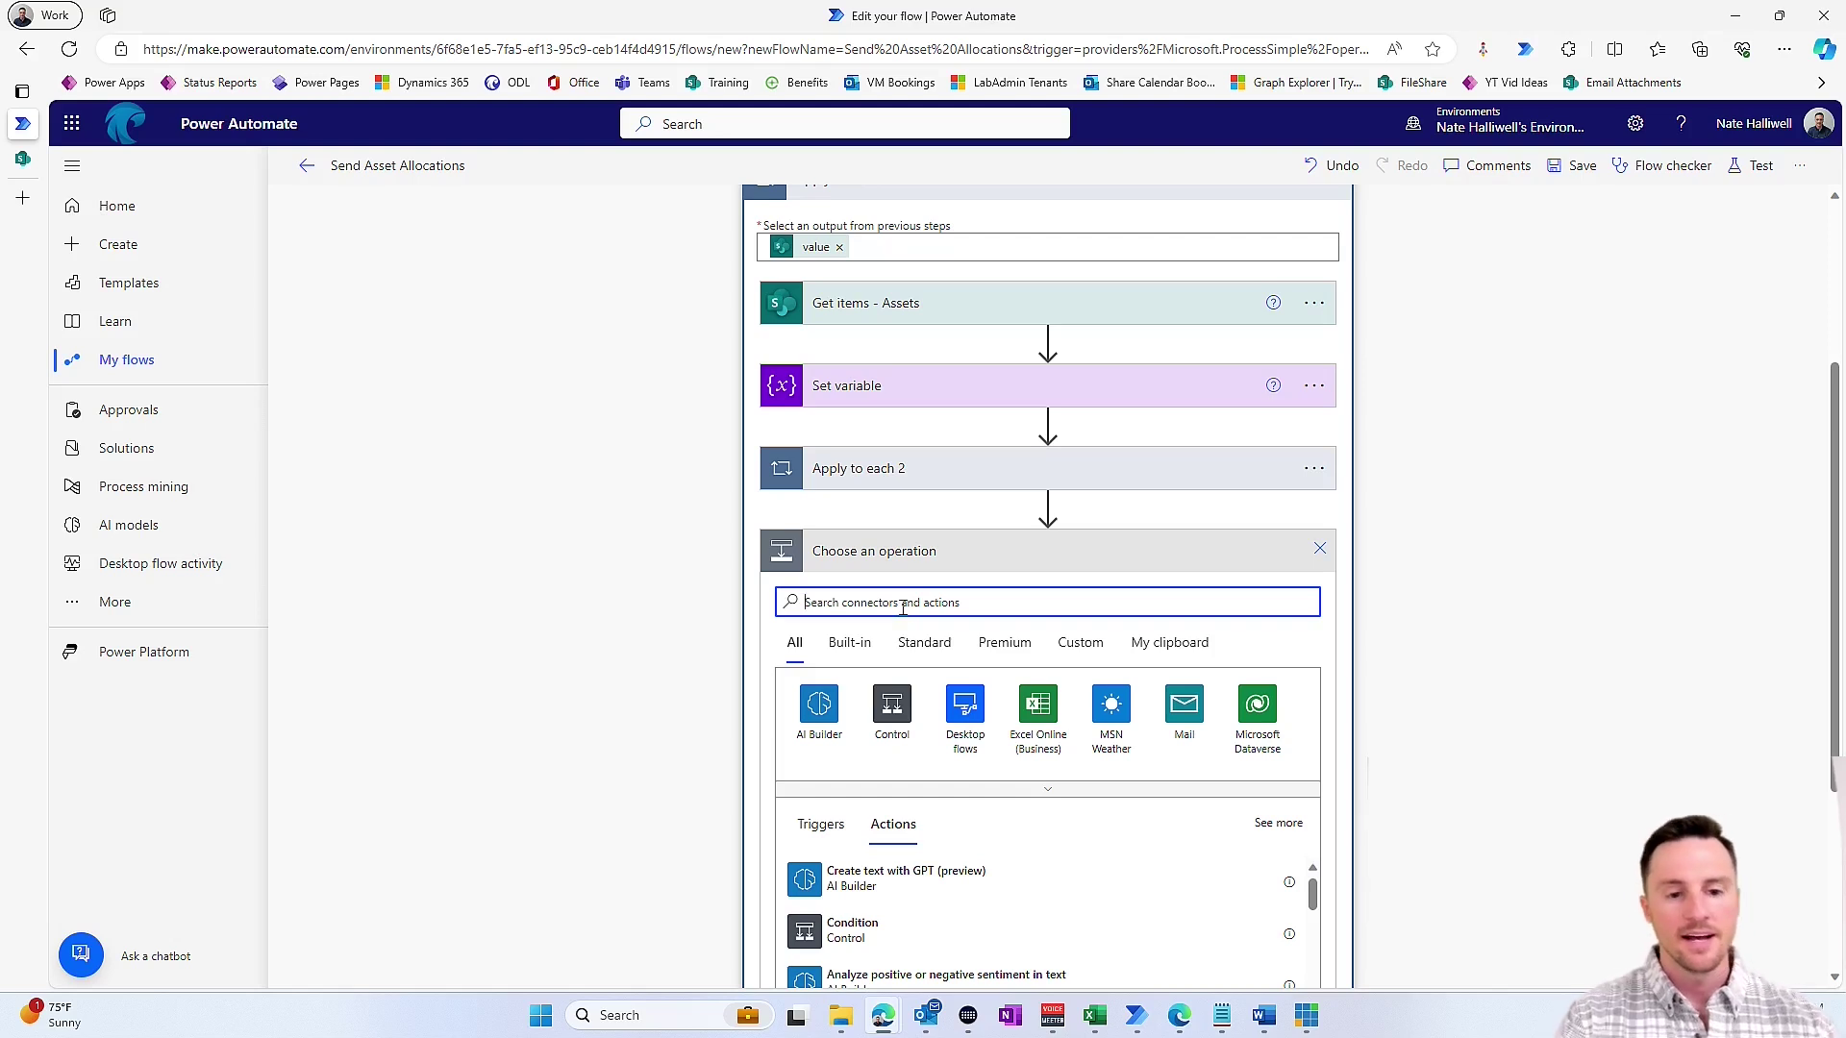
- In Word, Save As to OneDrive > Documents with the file name AssetManagerTemplate
{"action": "left_click", "coordinate": [1263, 1015]}
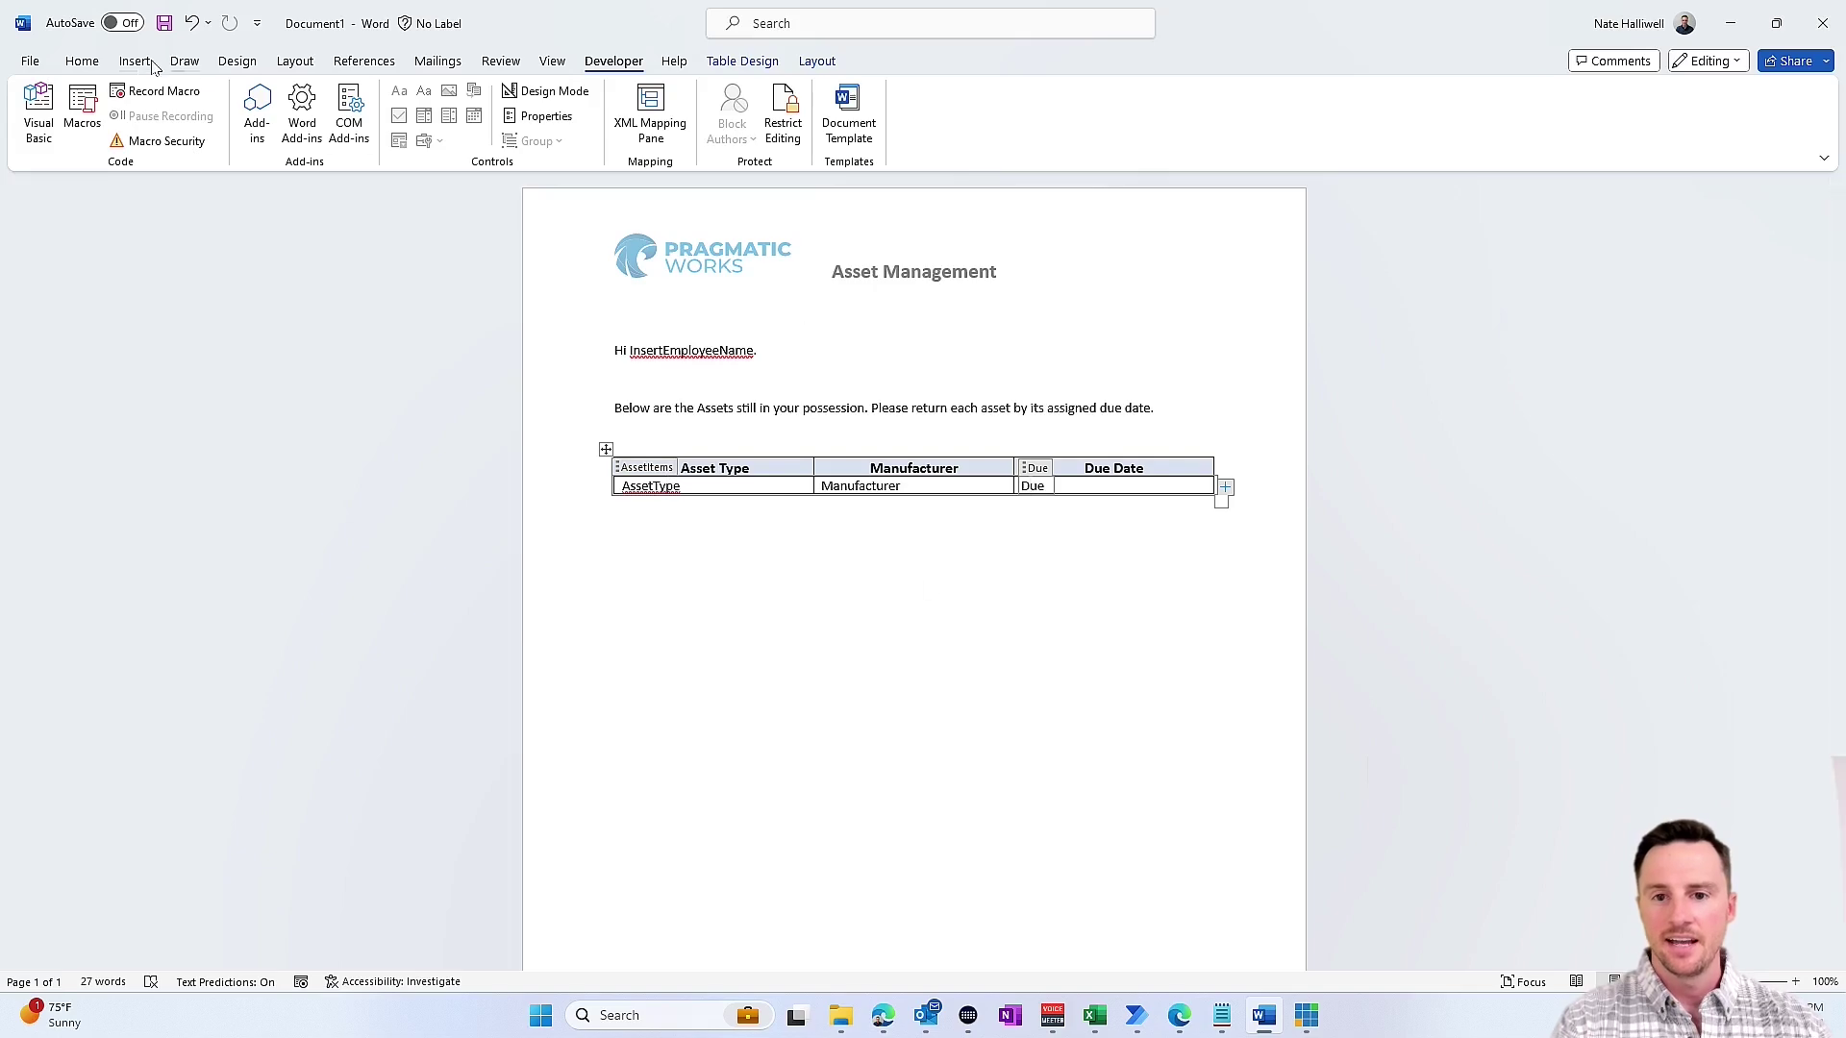
{"action": "left_click", "coordinate": [29, 62]}
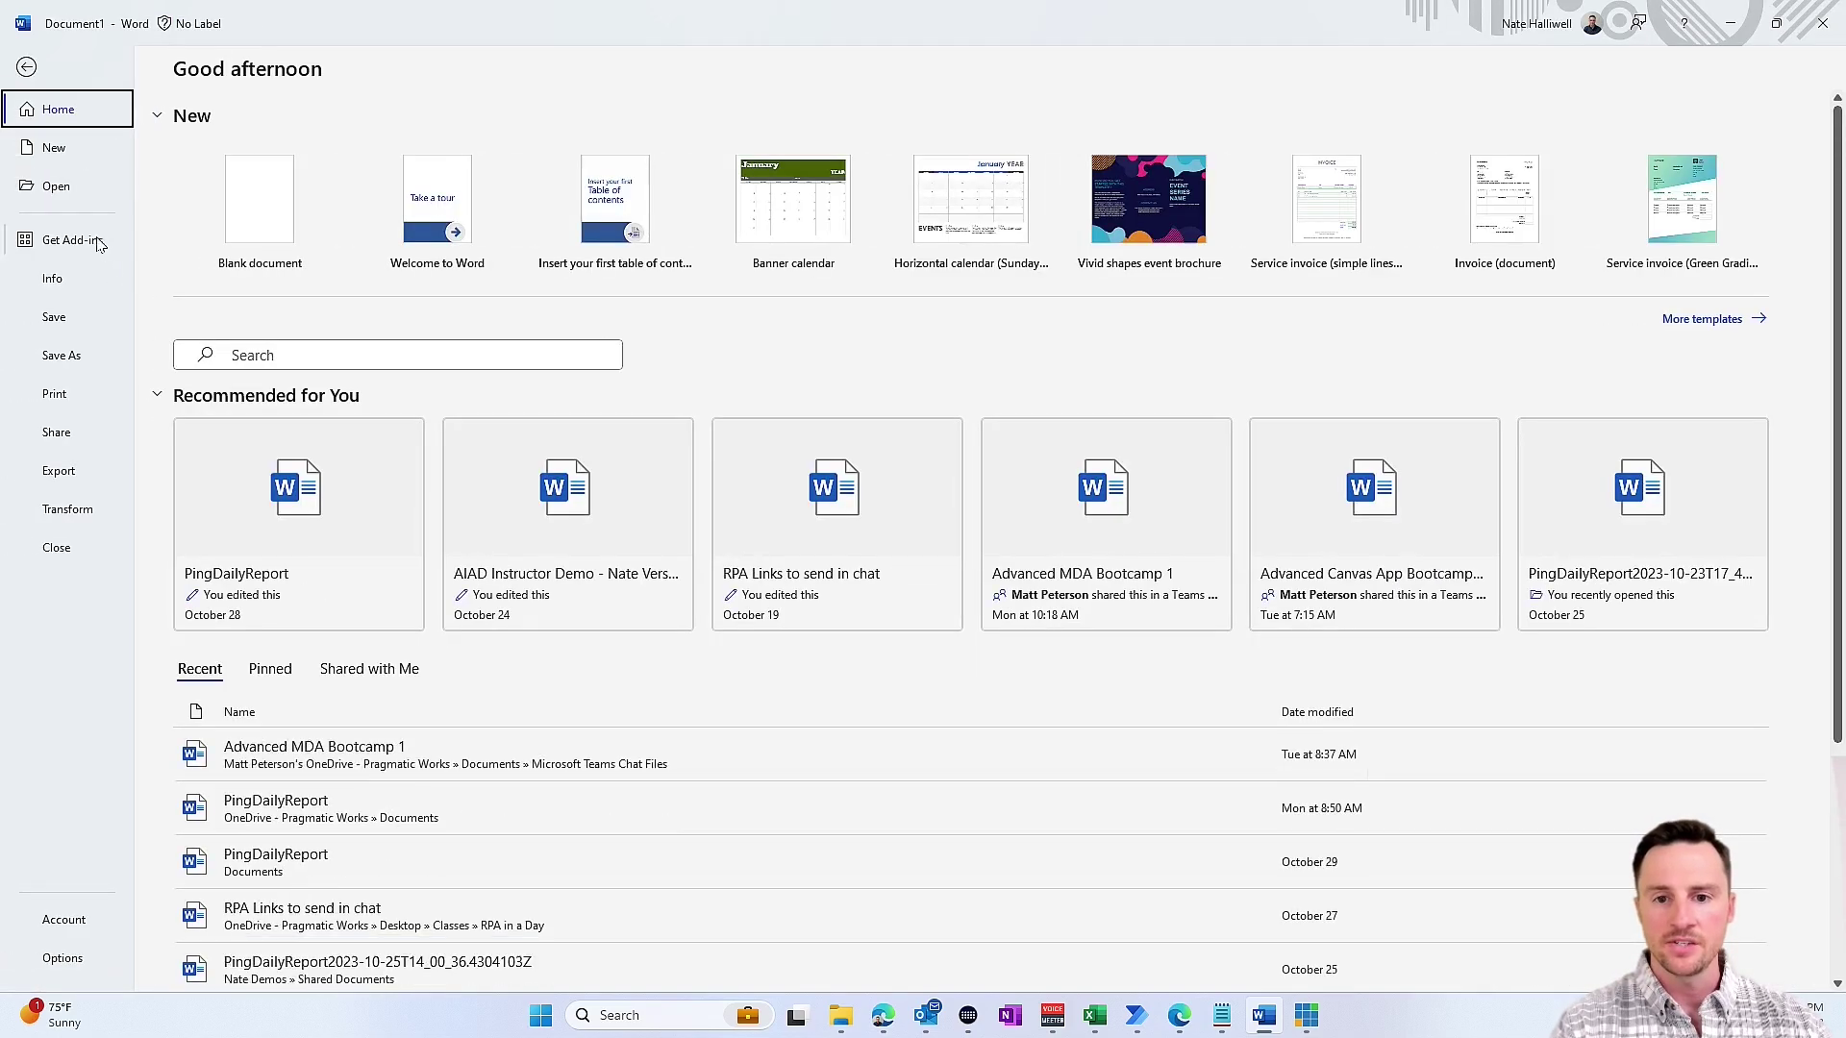
{"action": "left_click", "coordinate": [62, 356]}
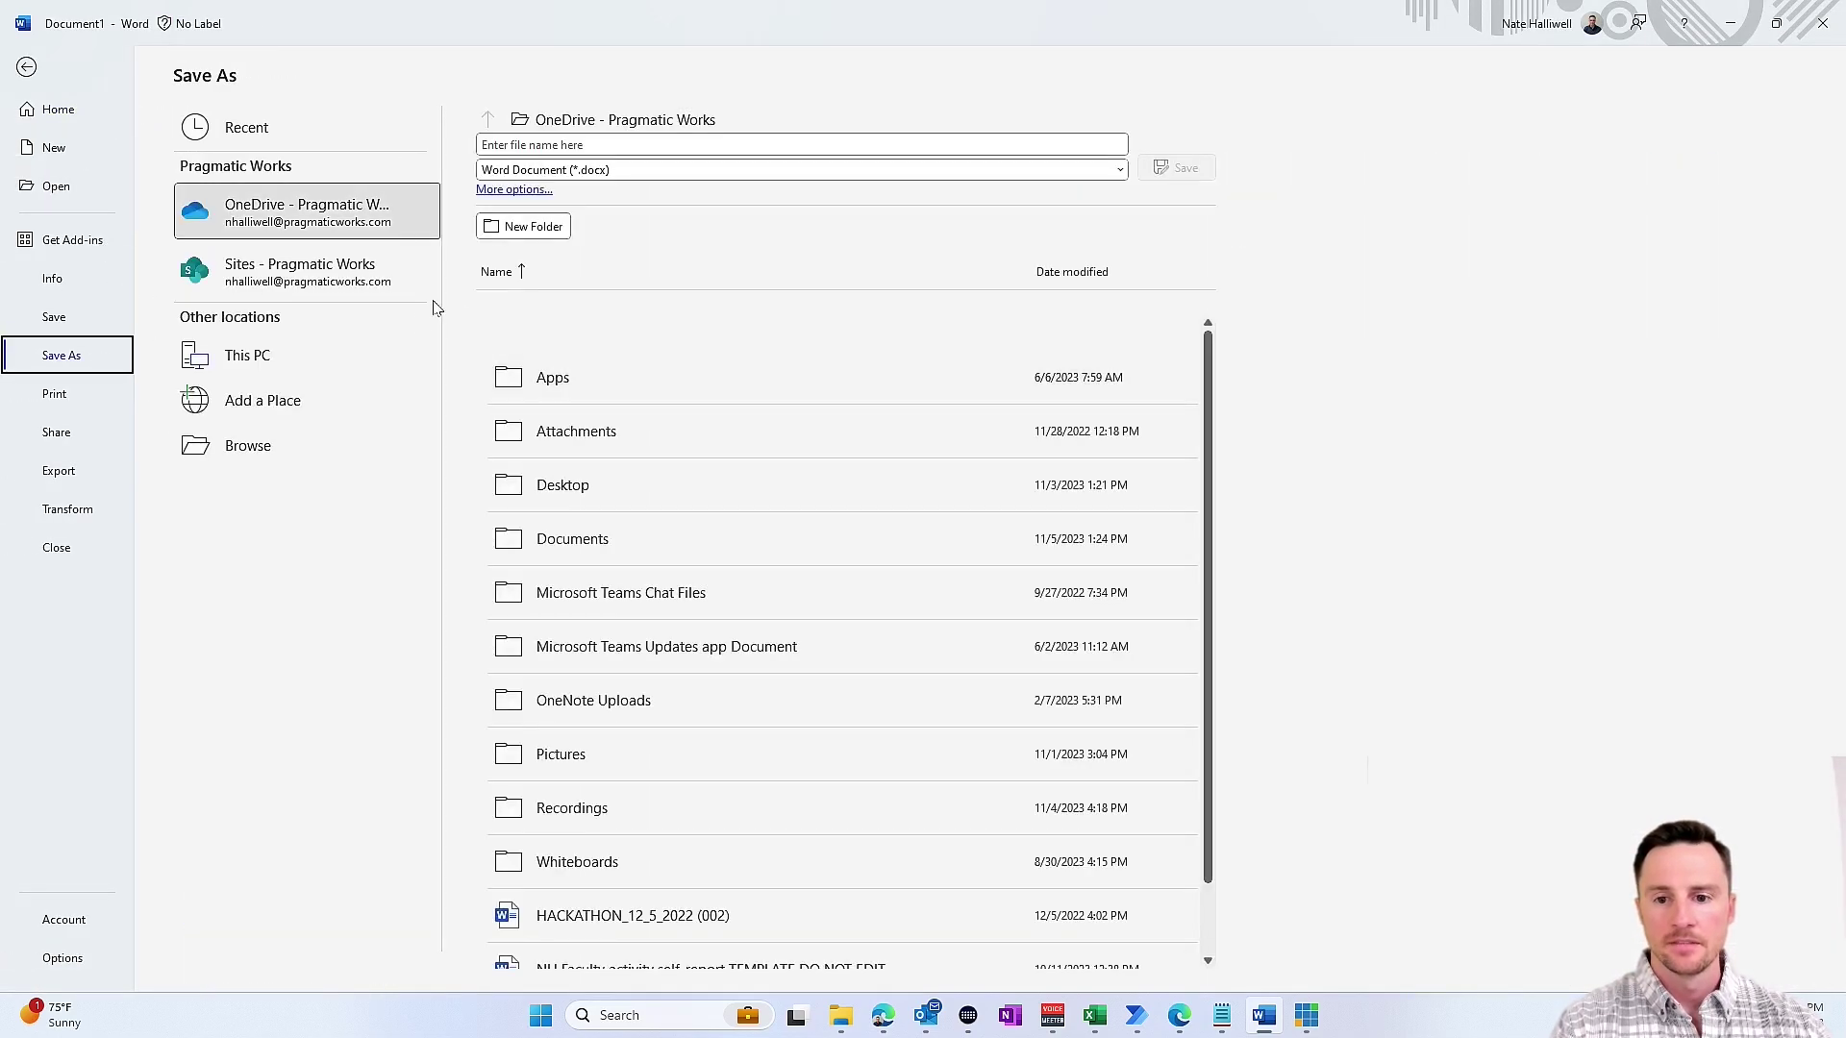
{"action": "left_click", "coordinate": [639, 539]}
{"action": "left_click", "coordinate": [595, 143]}
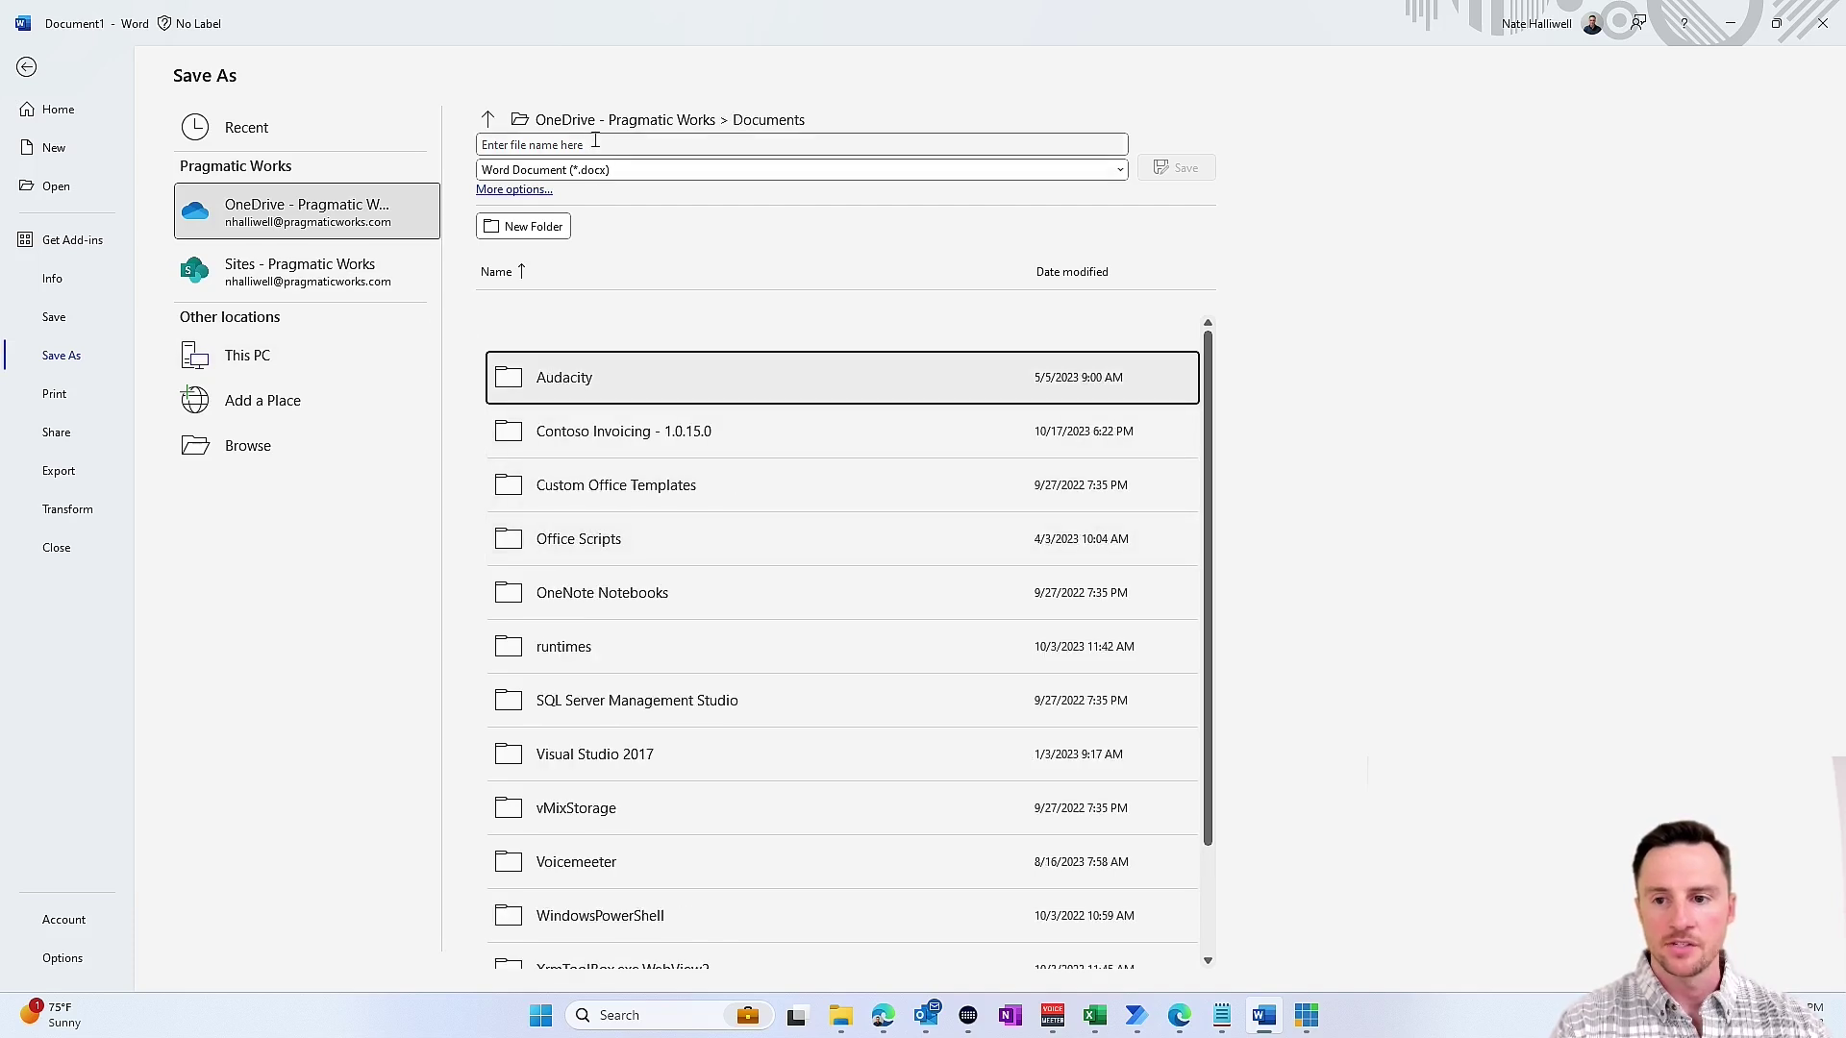
{"action": "type", "text": "AssetManagerTemplate"}
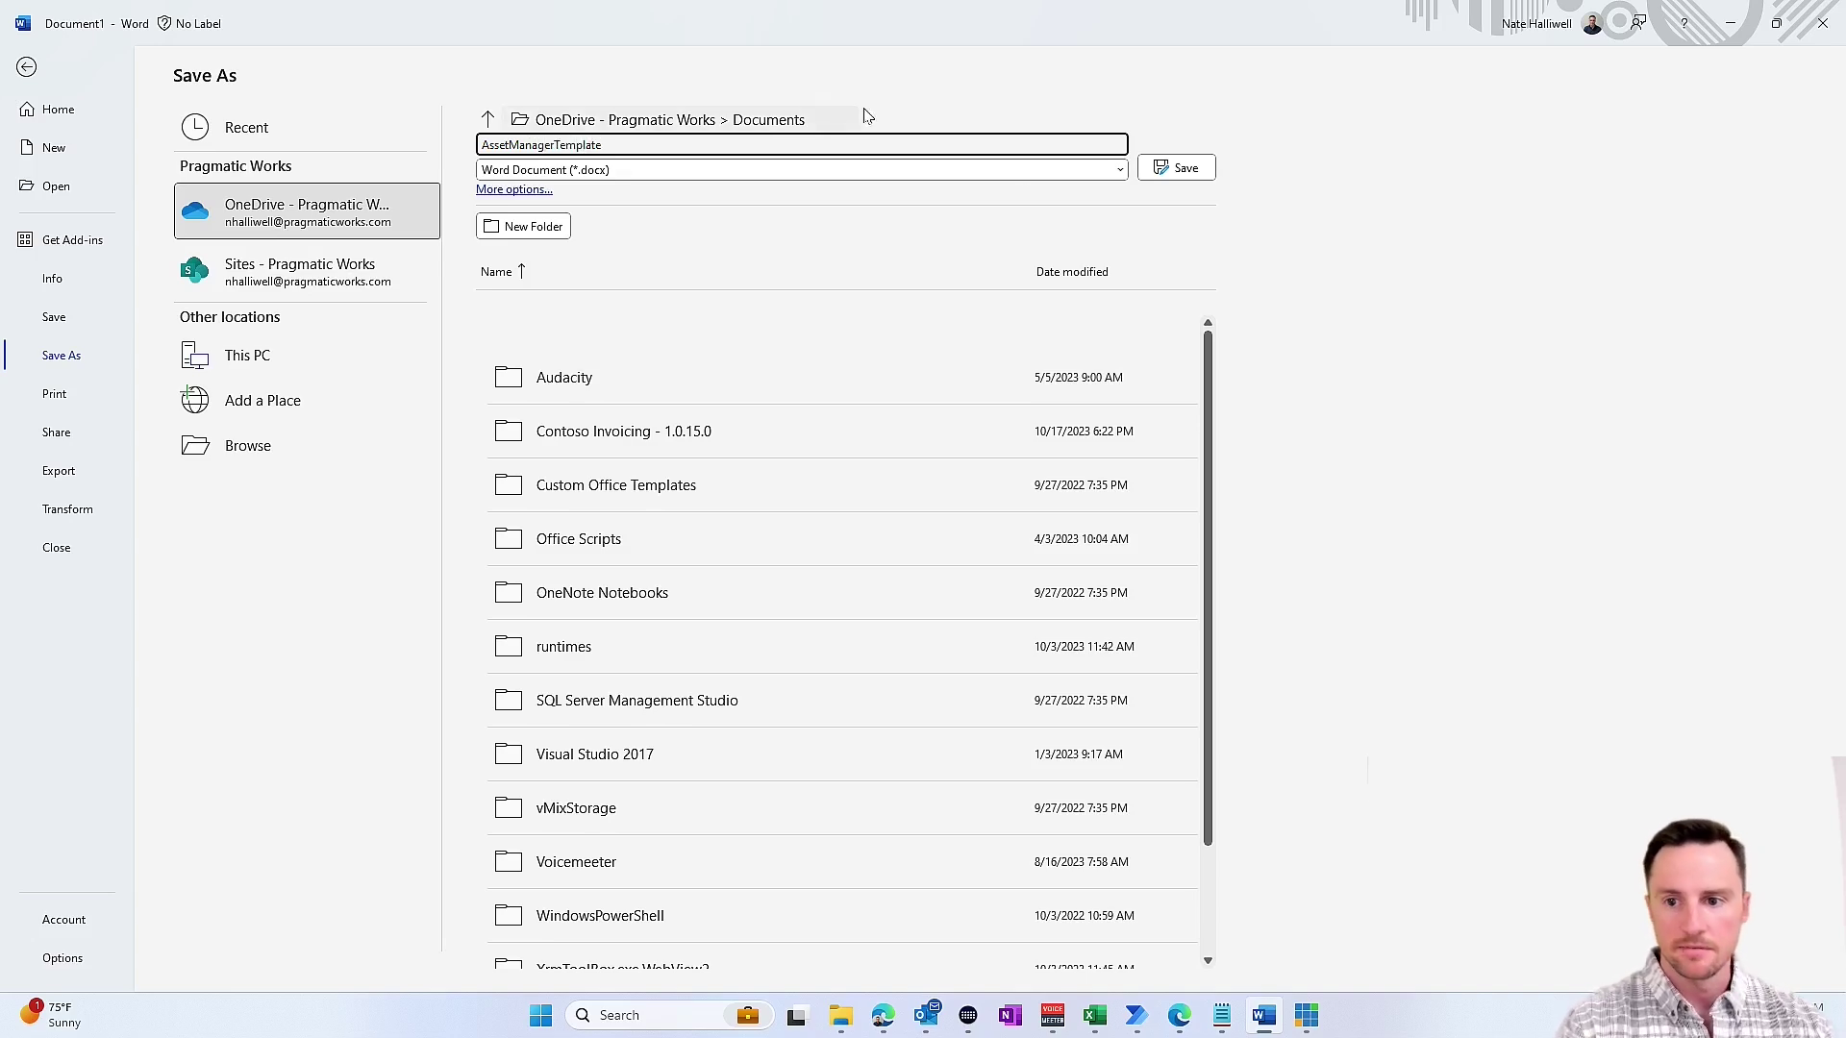
{"action": "left_click", "coordinate": [1175, 168]}
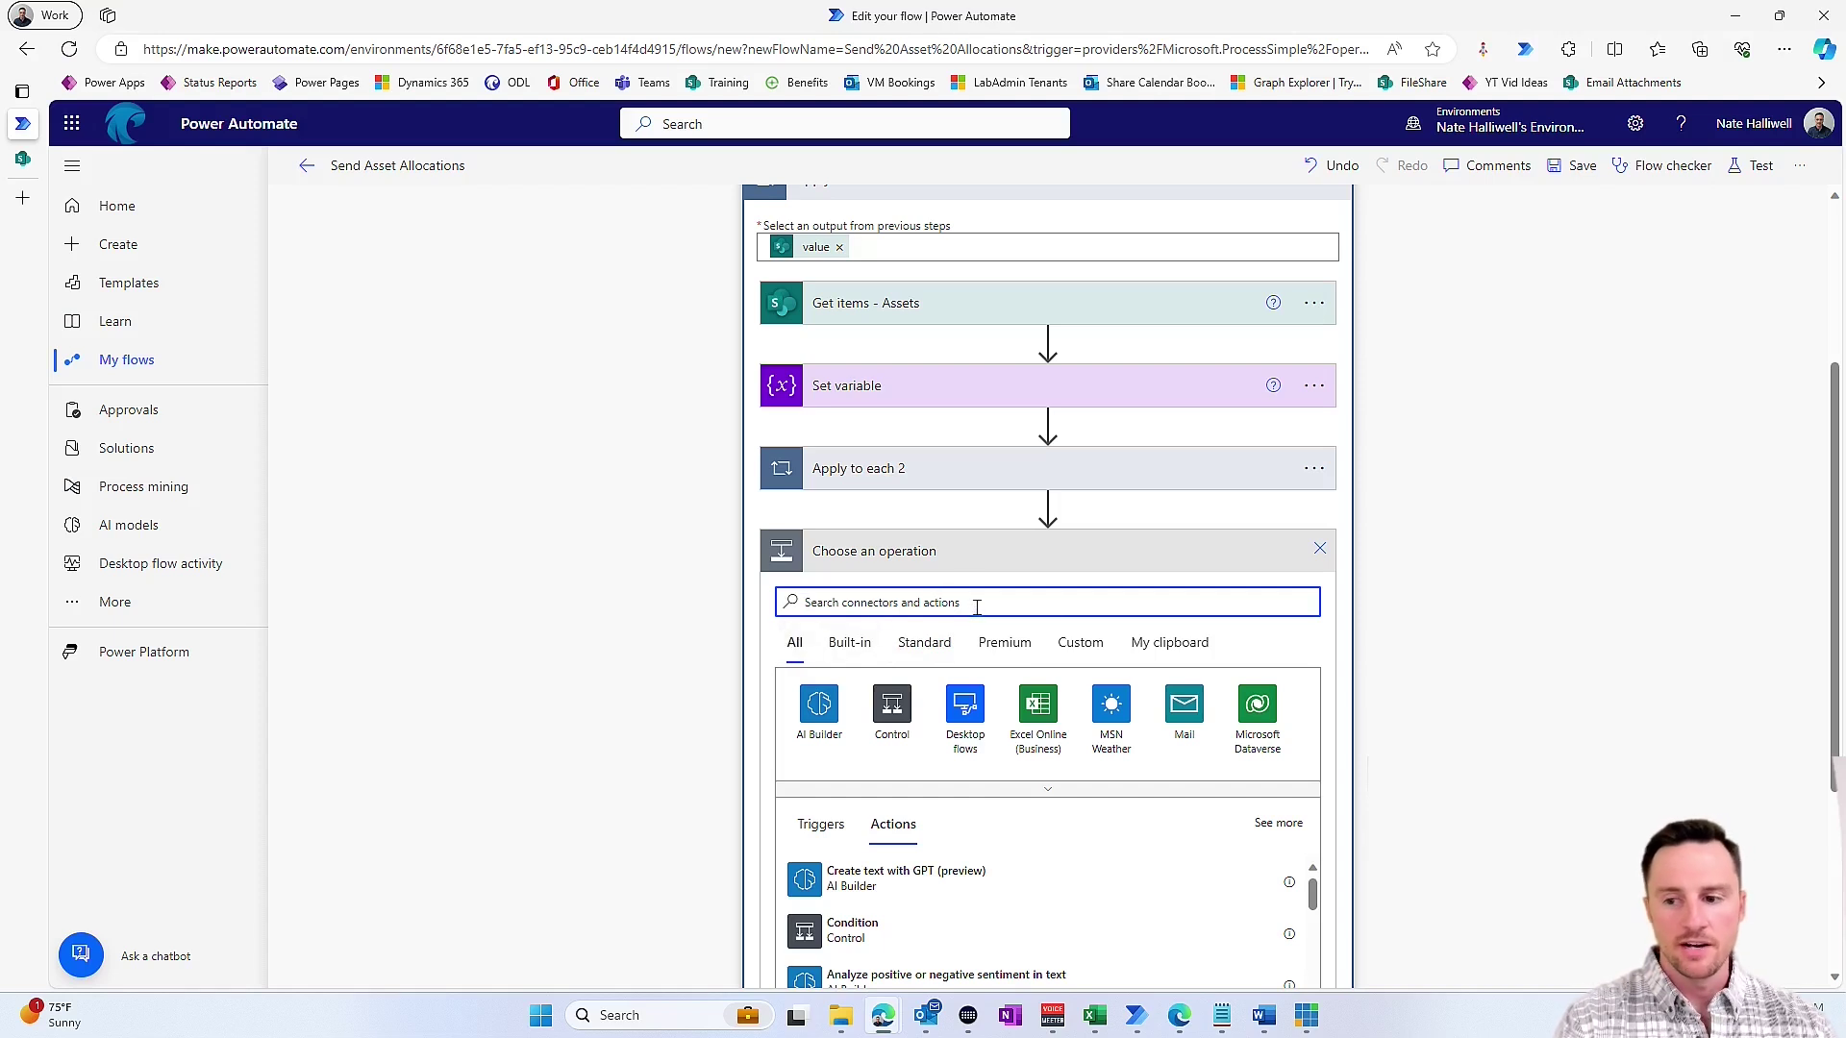
- Search 'word' and add Word Online (Business)'s Populate a Microsoft Word template action
{"action": "type", "text": "w"}
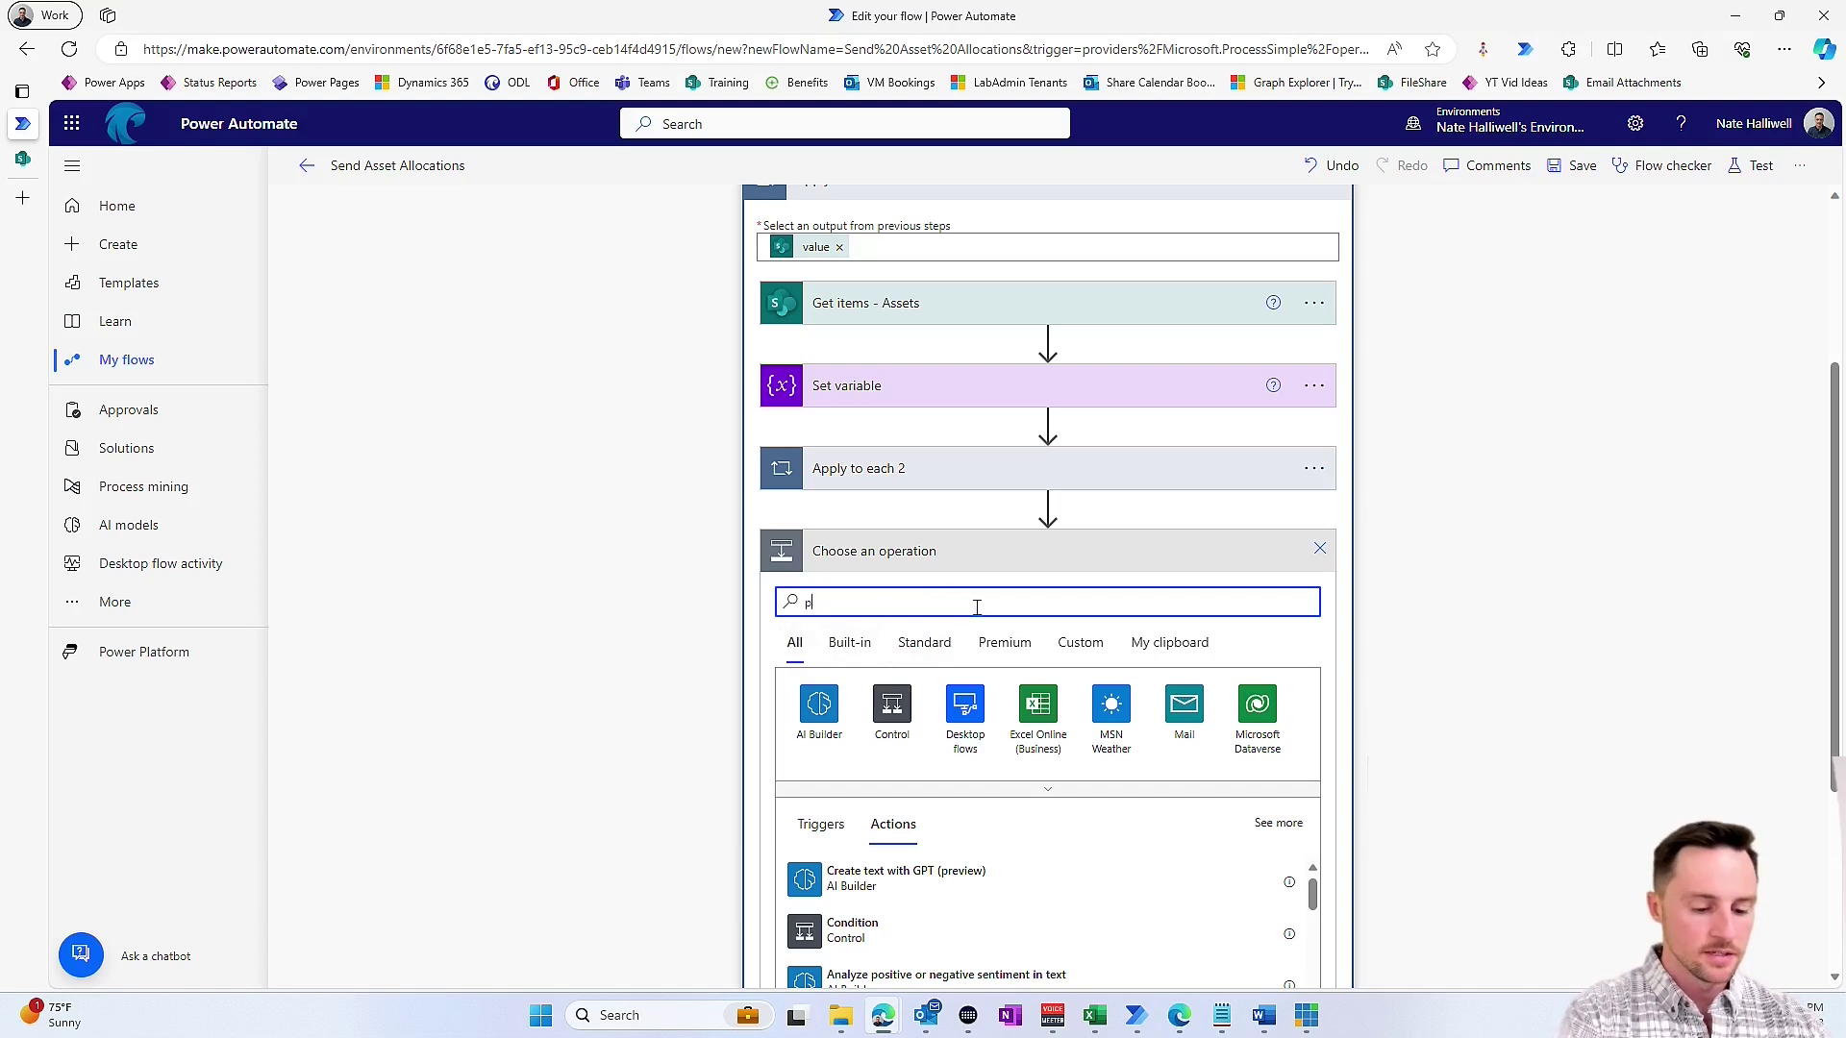
{"action": "key", "text": "BackSpace"}
{"action": "type", "text": "word"}
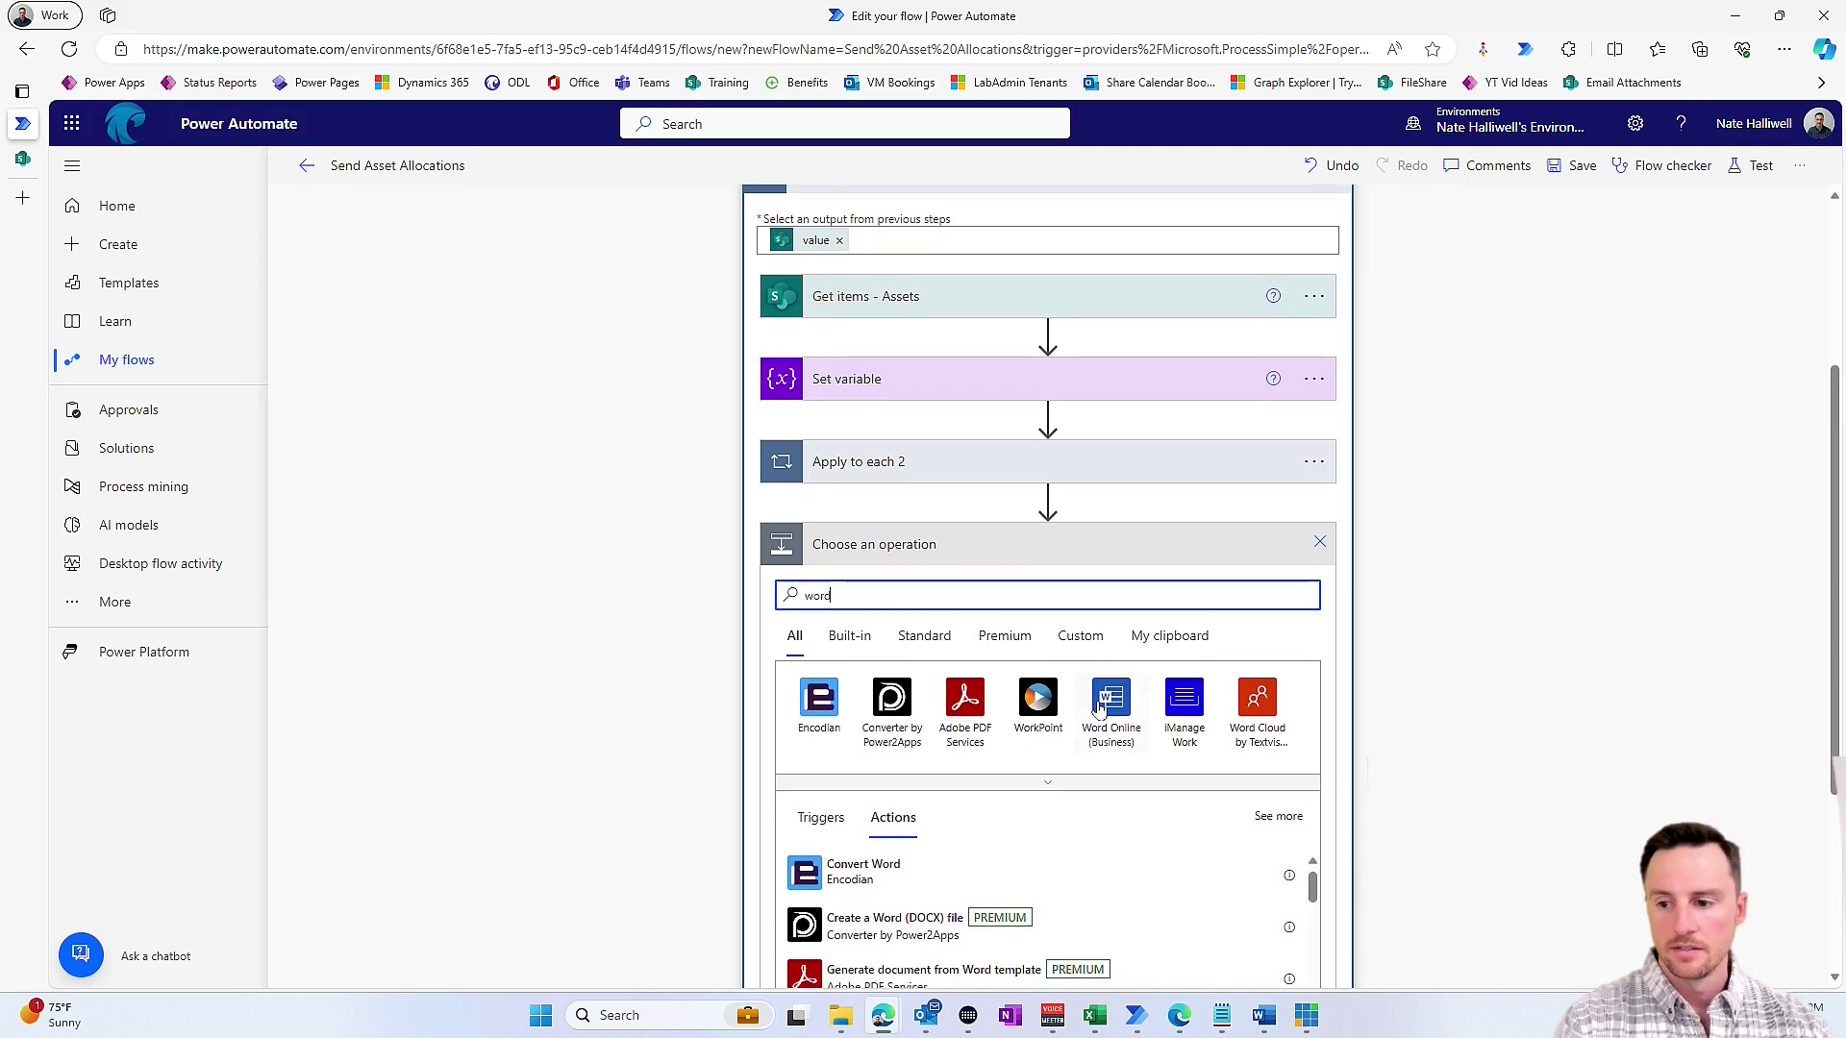
{"action": "left_click", "coordinate": [1111, 706]}
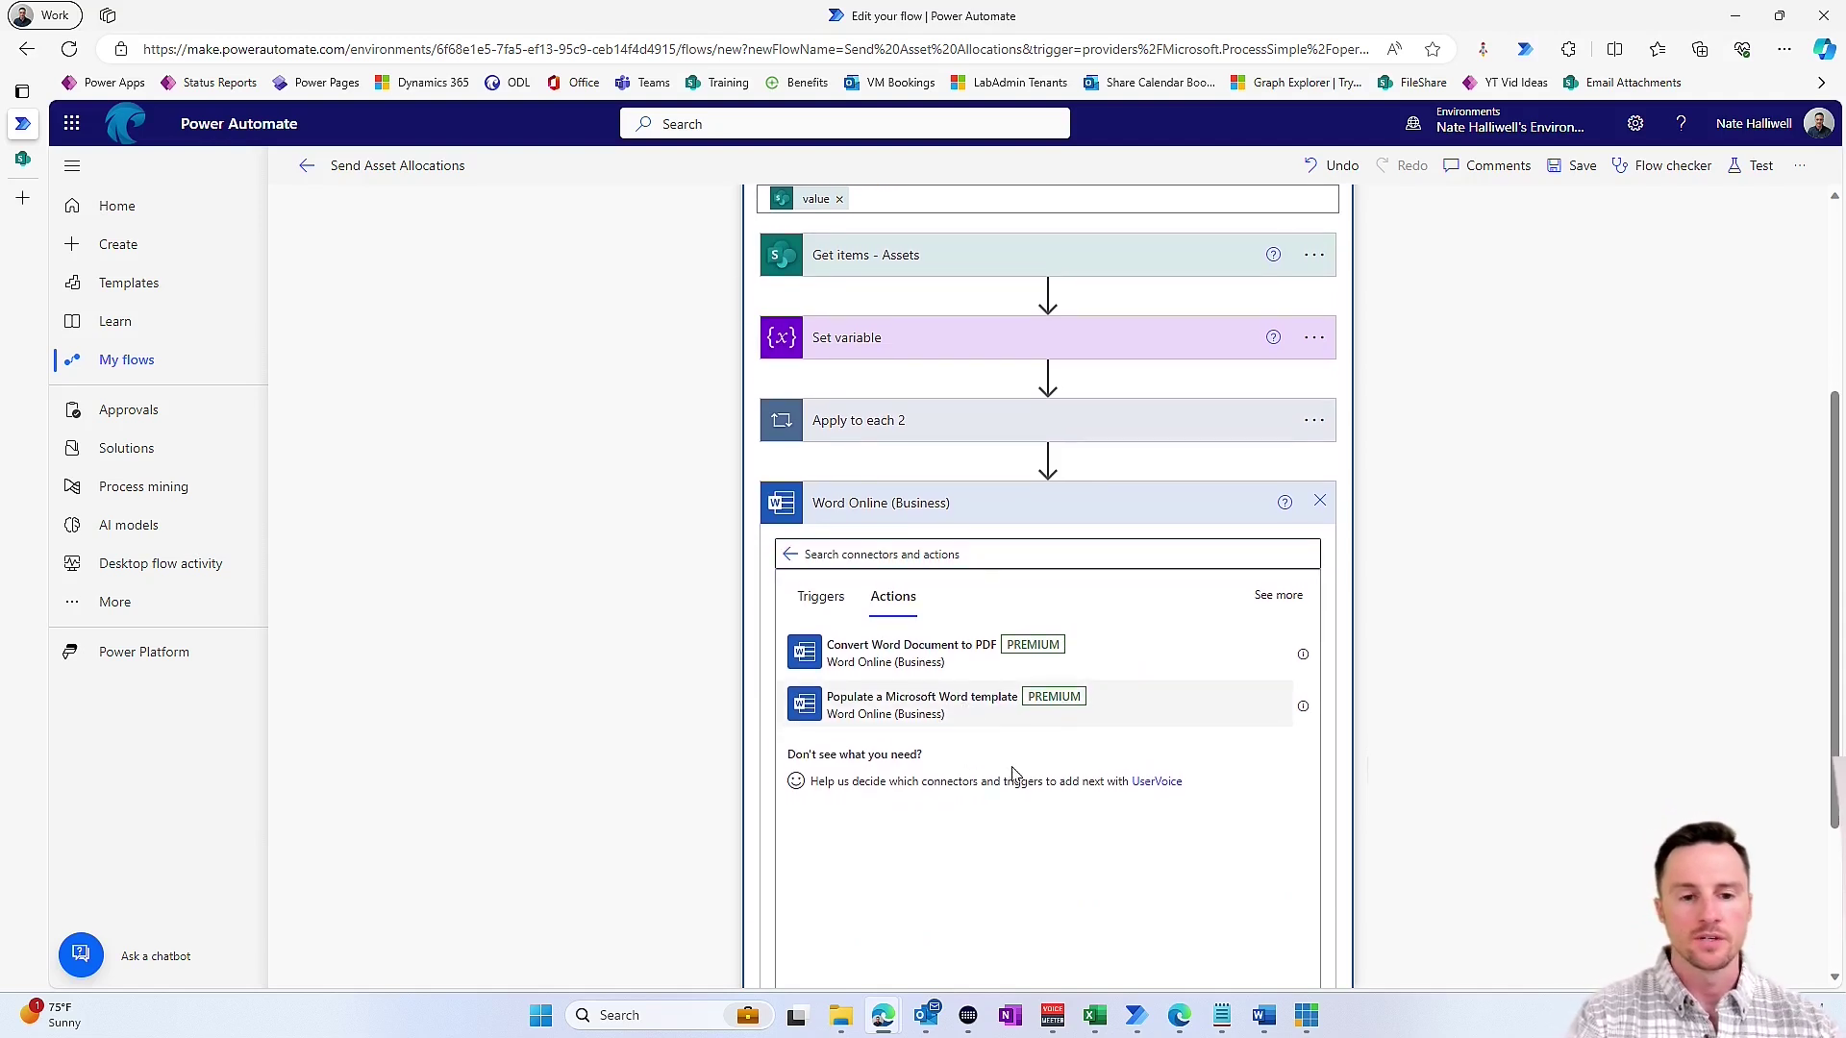
{"action": "left_click", "coordinate": [1009, 707]}
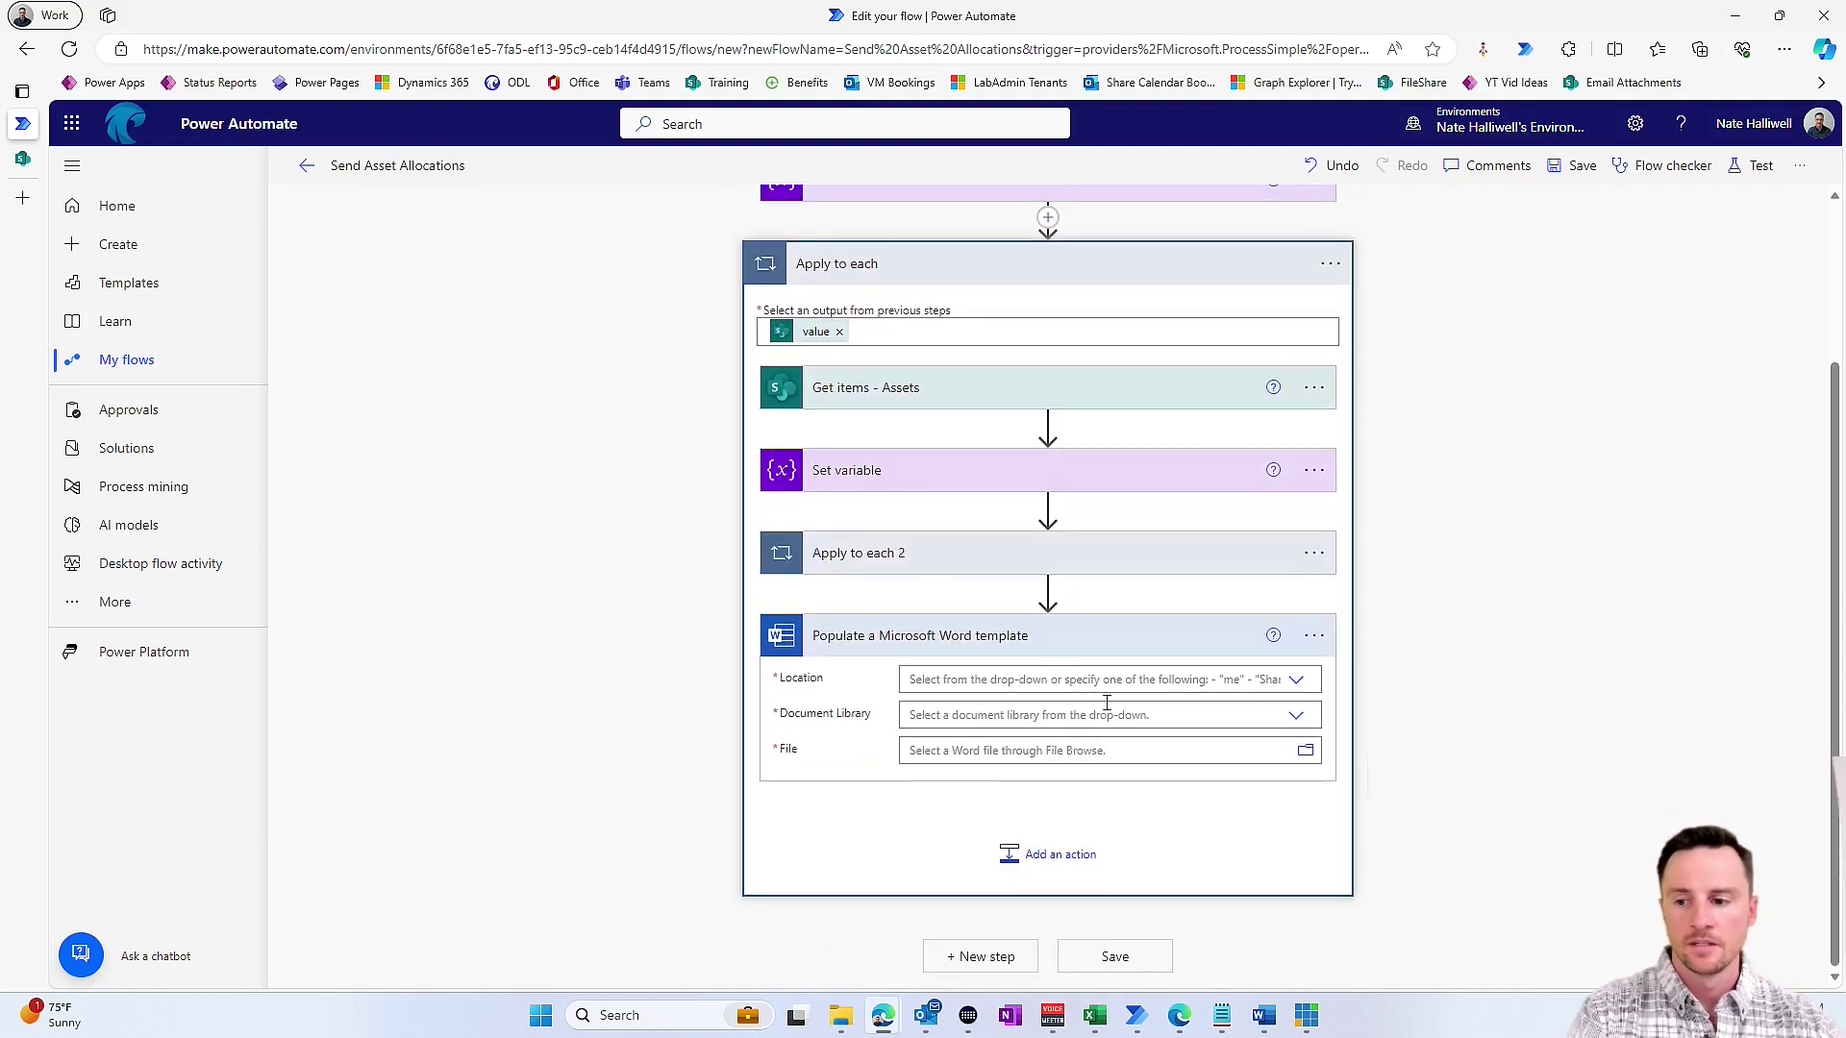
- Set location OneDrive for Business, library OneDrive, and file /Documents/AssetManagerTemplate.docx
{"action": "left_click", "coordinate": [1296, 682]}
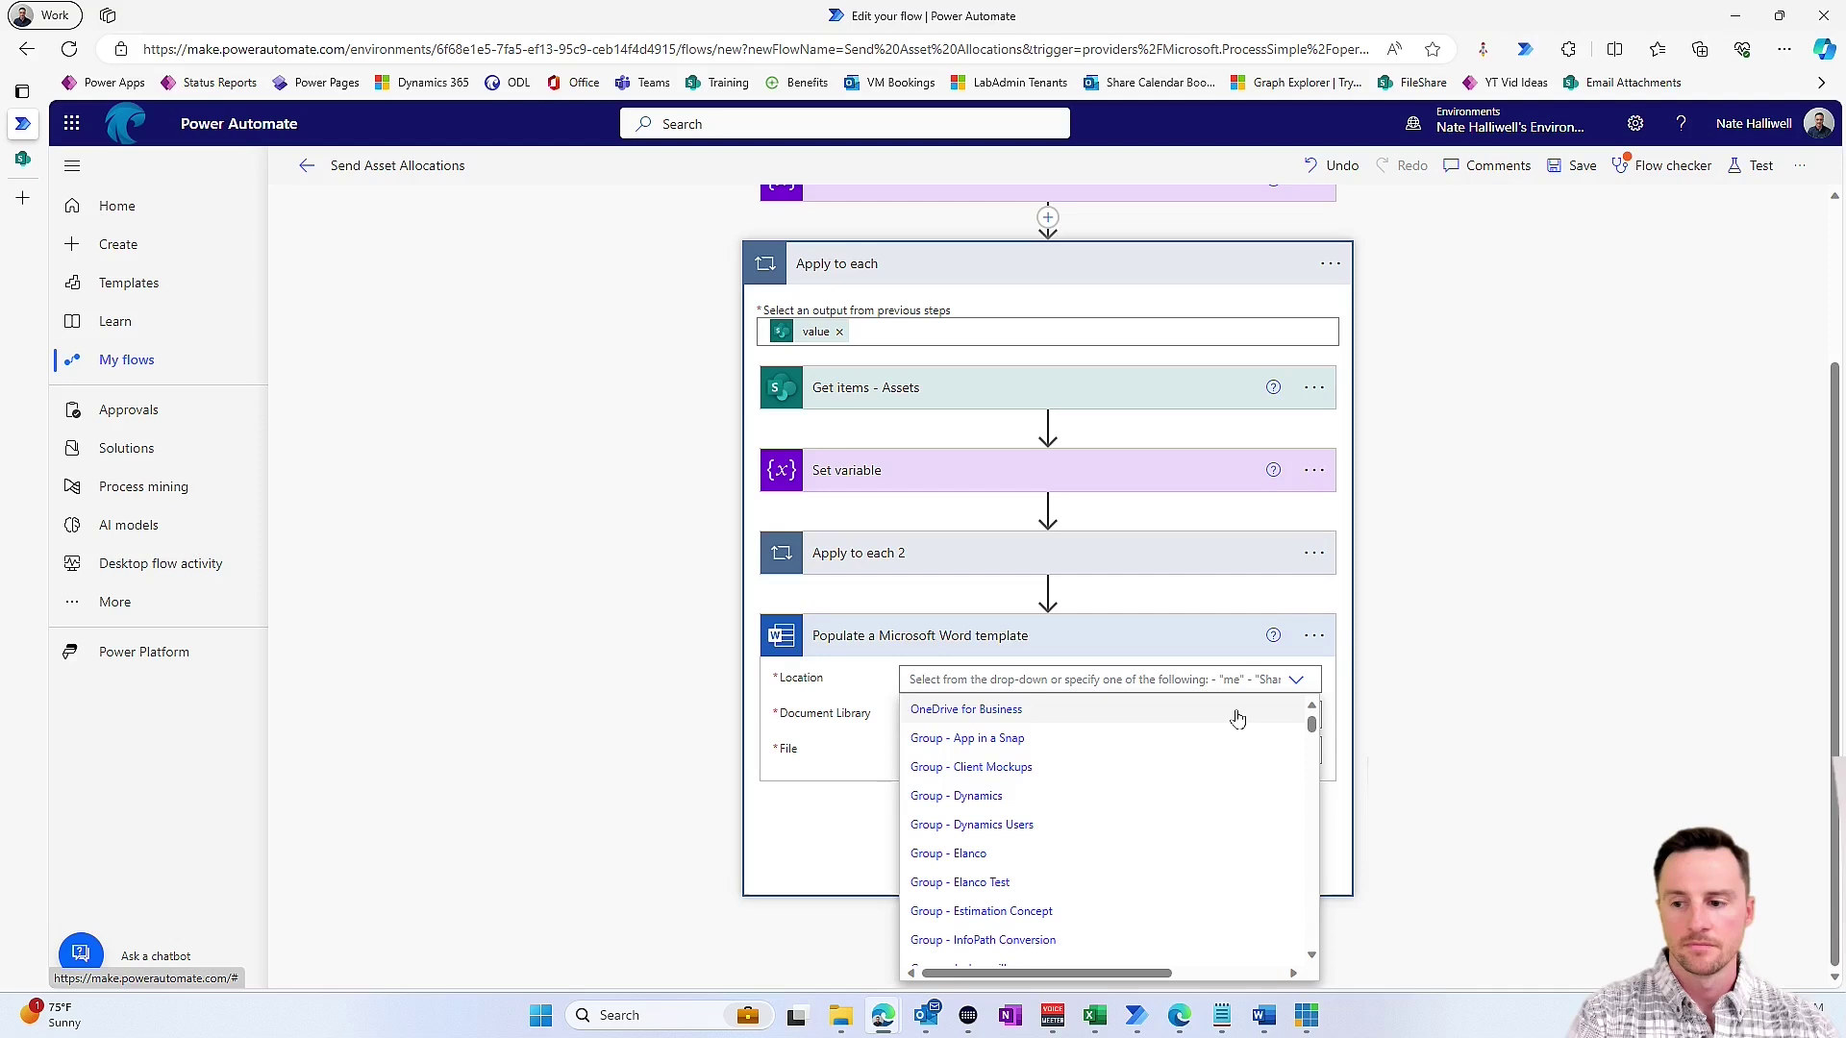
{"action": "left_click", "coordinate": [1237, 717]}
{"action": "left_click", "coordinate": [1296, 717]}
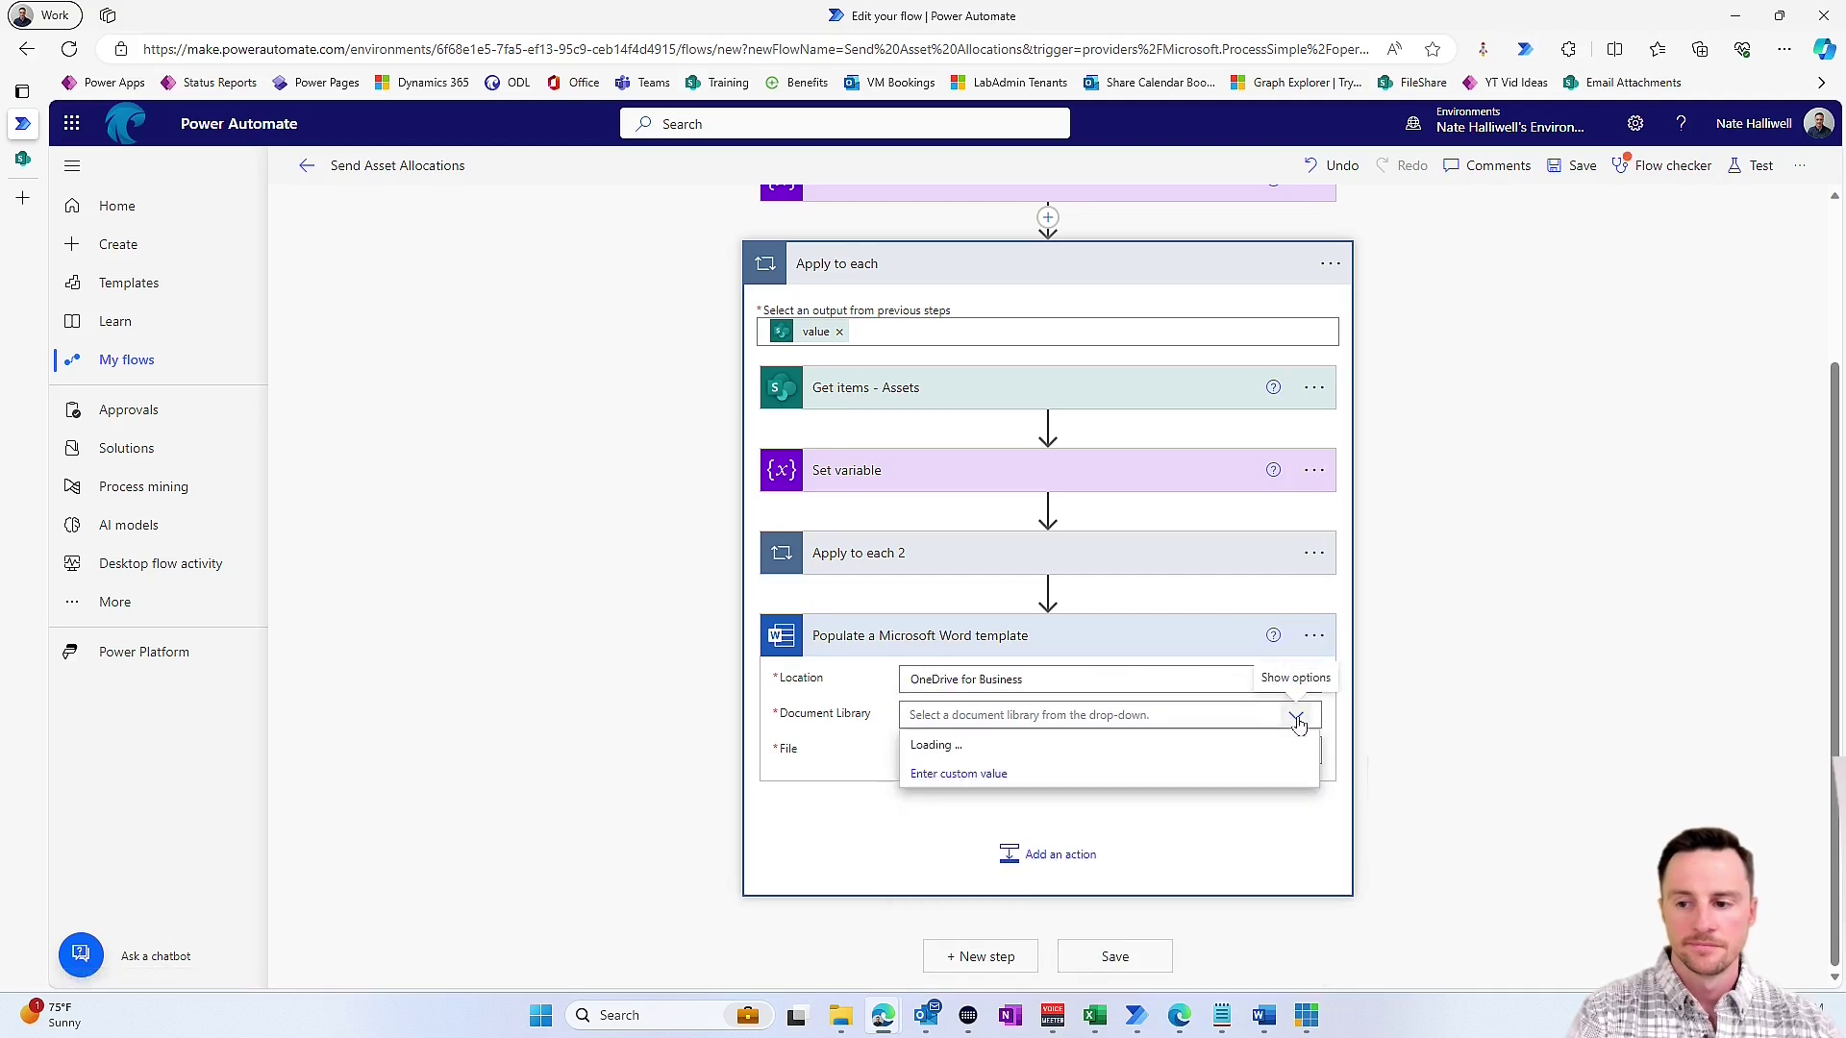
{"action": "left_click", "coordinate": [1104, 747]}
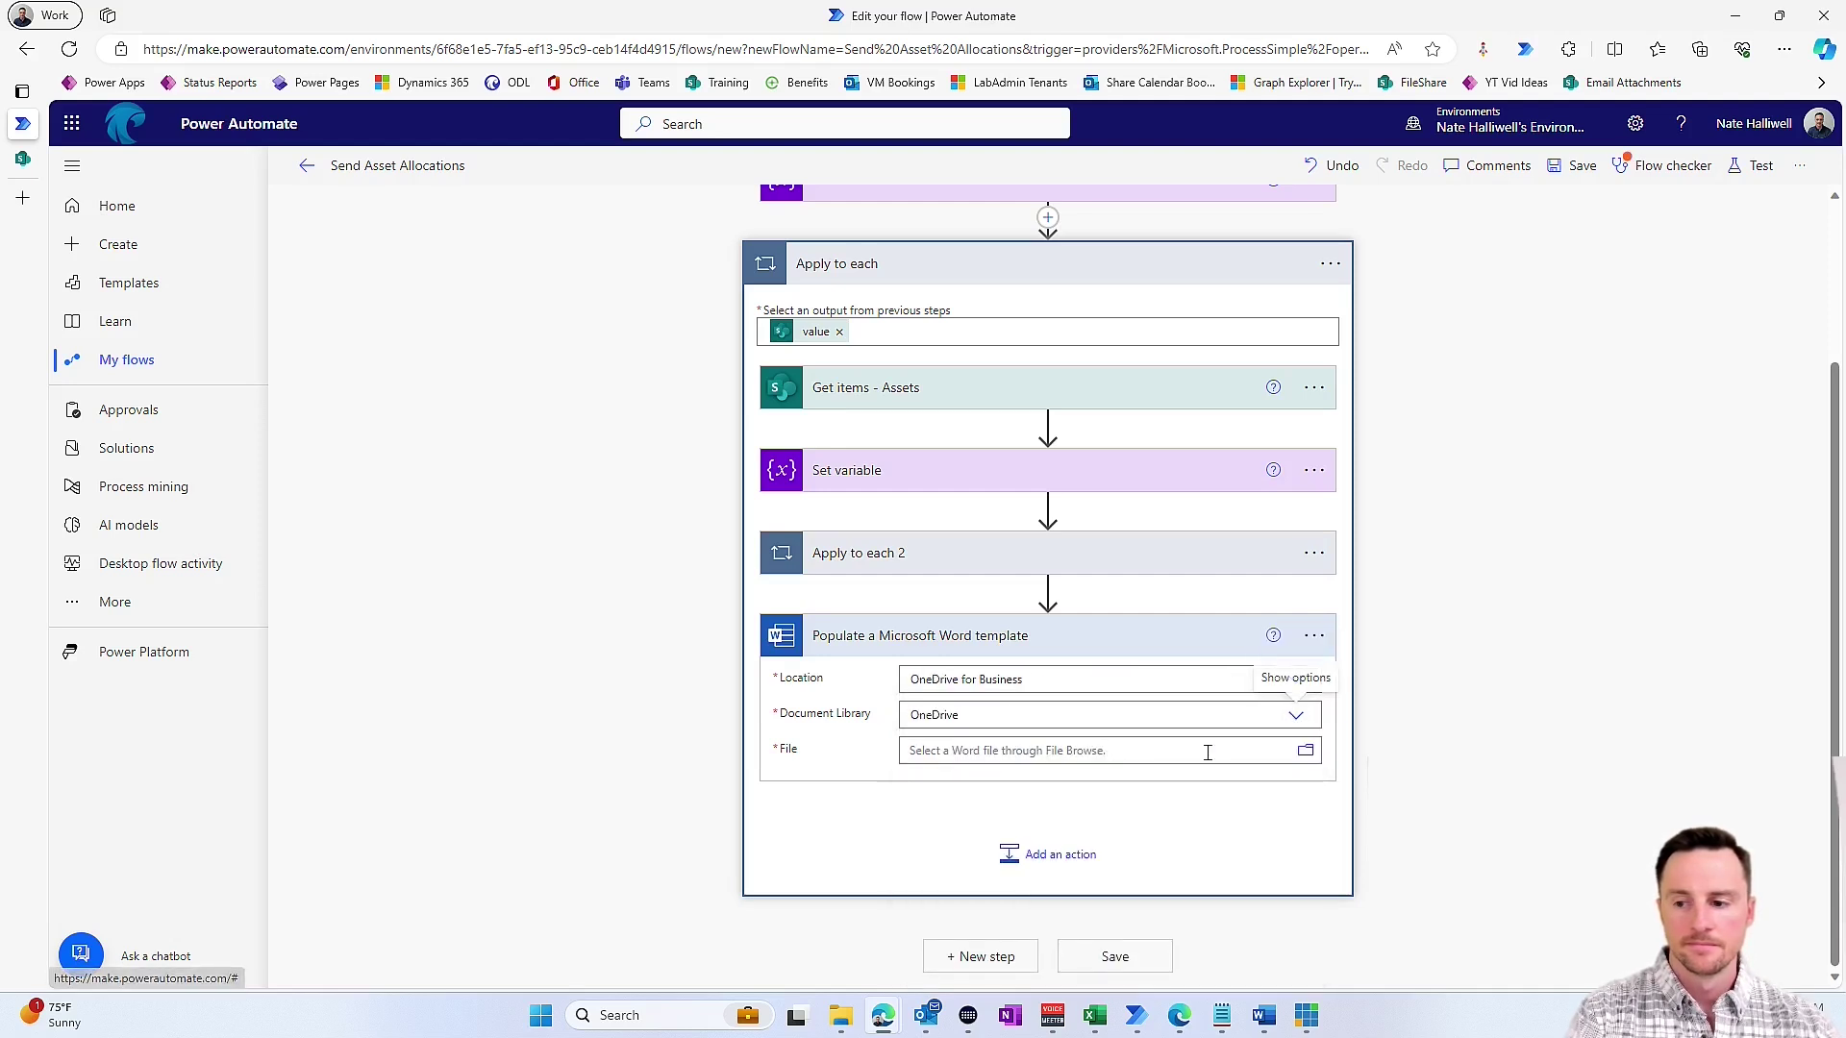
{"action": "left_click", "coordinate": [1307, 752]}
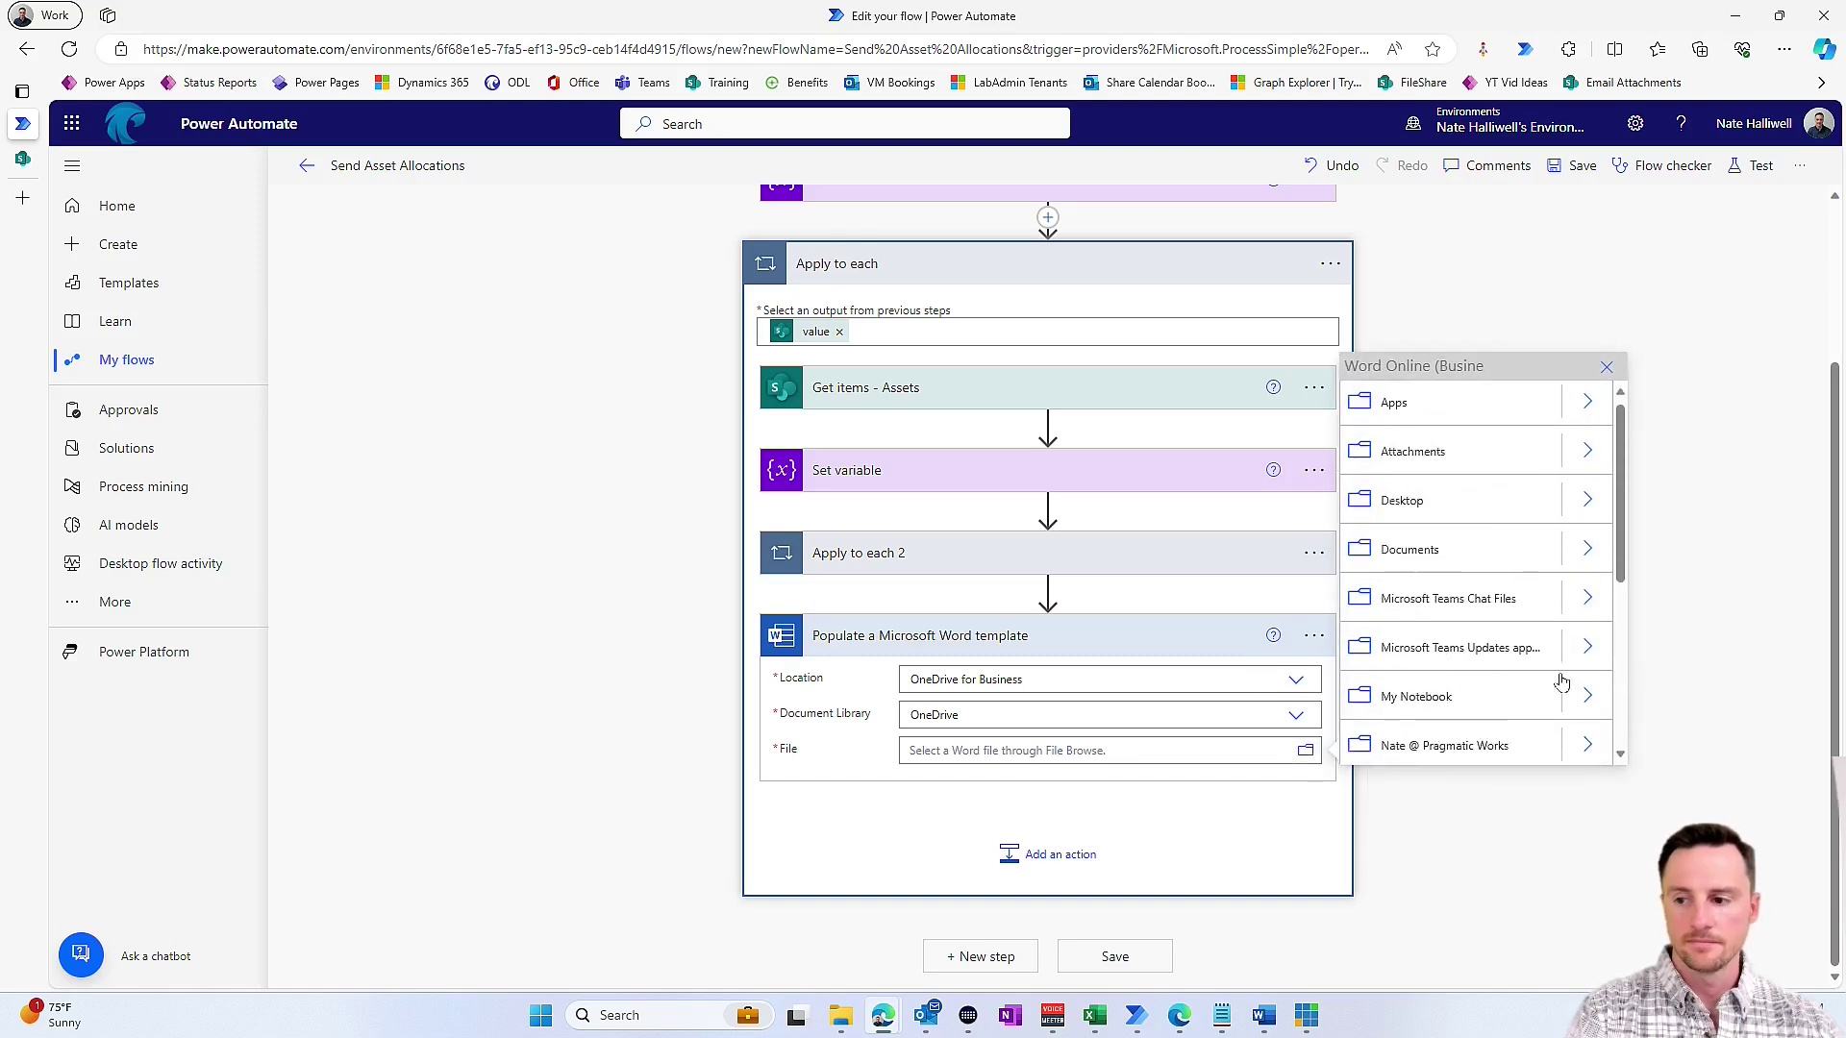
{"action": "left_click", "coordinate": [1592, 559]}
{"action": "scroll", "coordinate": [1533, 652], "scroll_direction": "down", "scroll_amount": 2}
{"action": "scroll", "coordinate": [1533, 652], "scroll_direction": "down", "scroll_amount": 3}
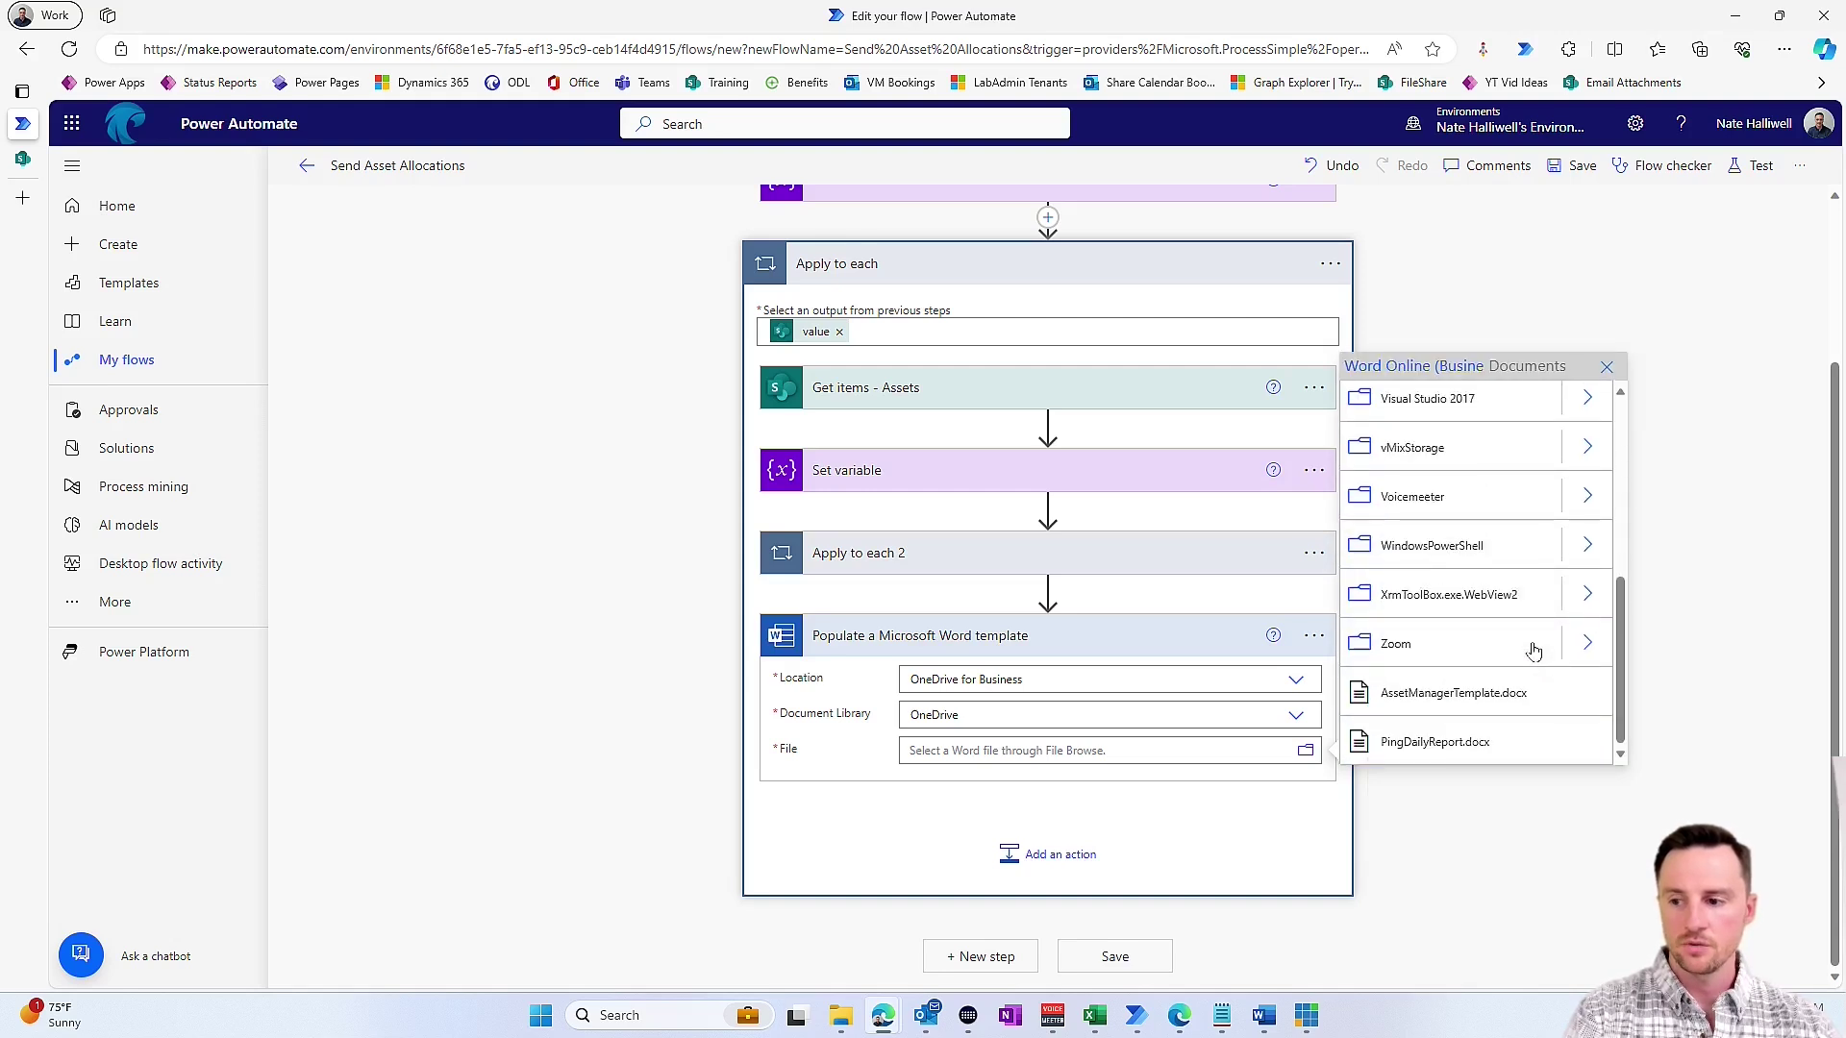
{"action": "left_click", "coordinate": [1442, 707]}
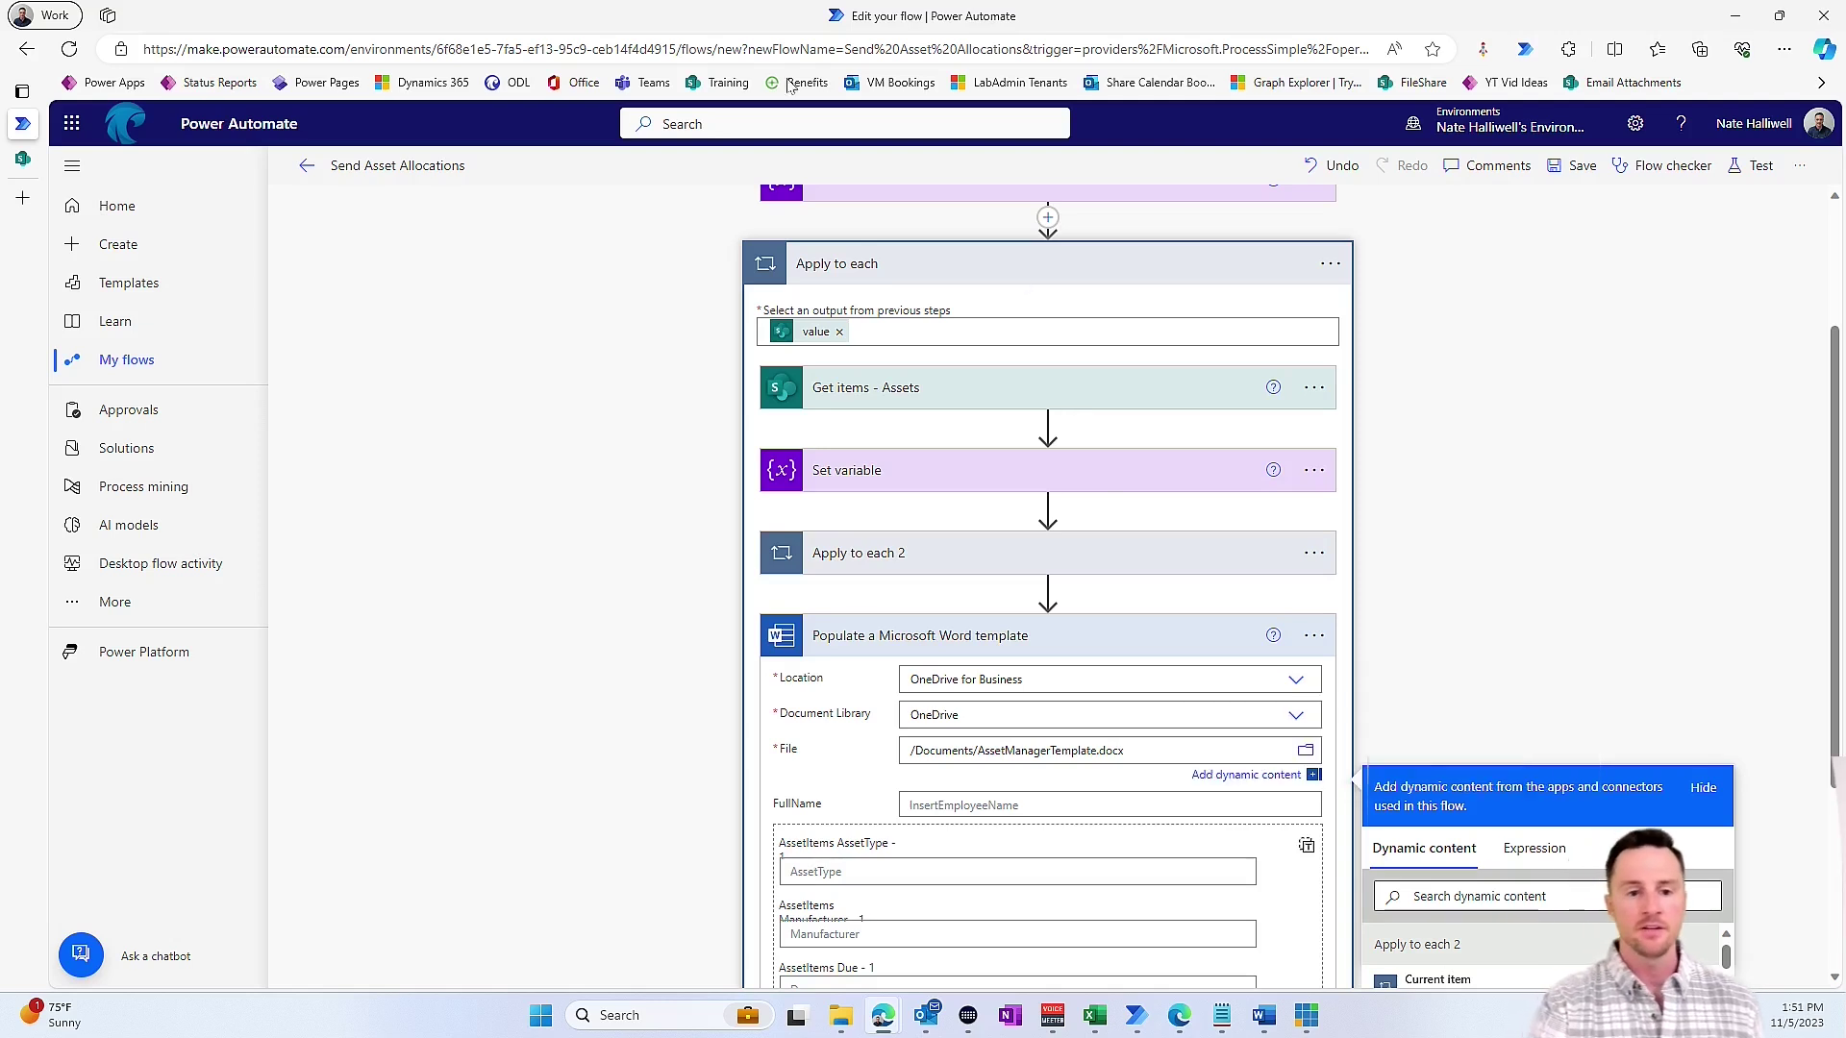
- Fill the FullName template field with the Employee DisplayName dynamic content
{"action": "scroll", "coordinate": [734, 575], "scroll_direction": "down", "scroll_amount": 2}
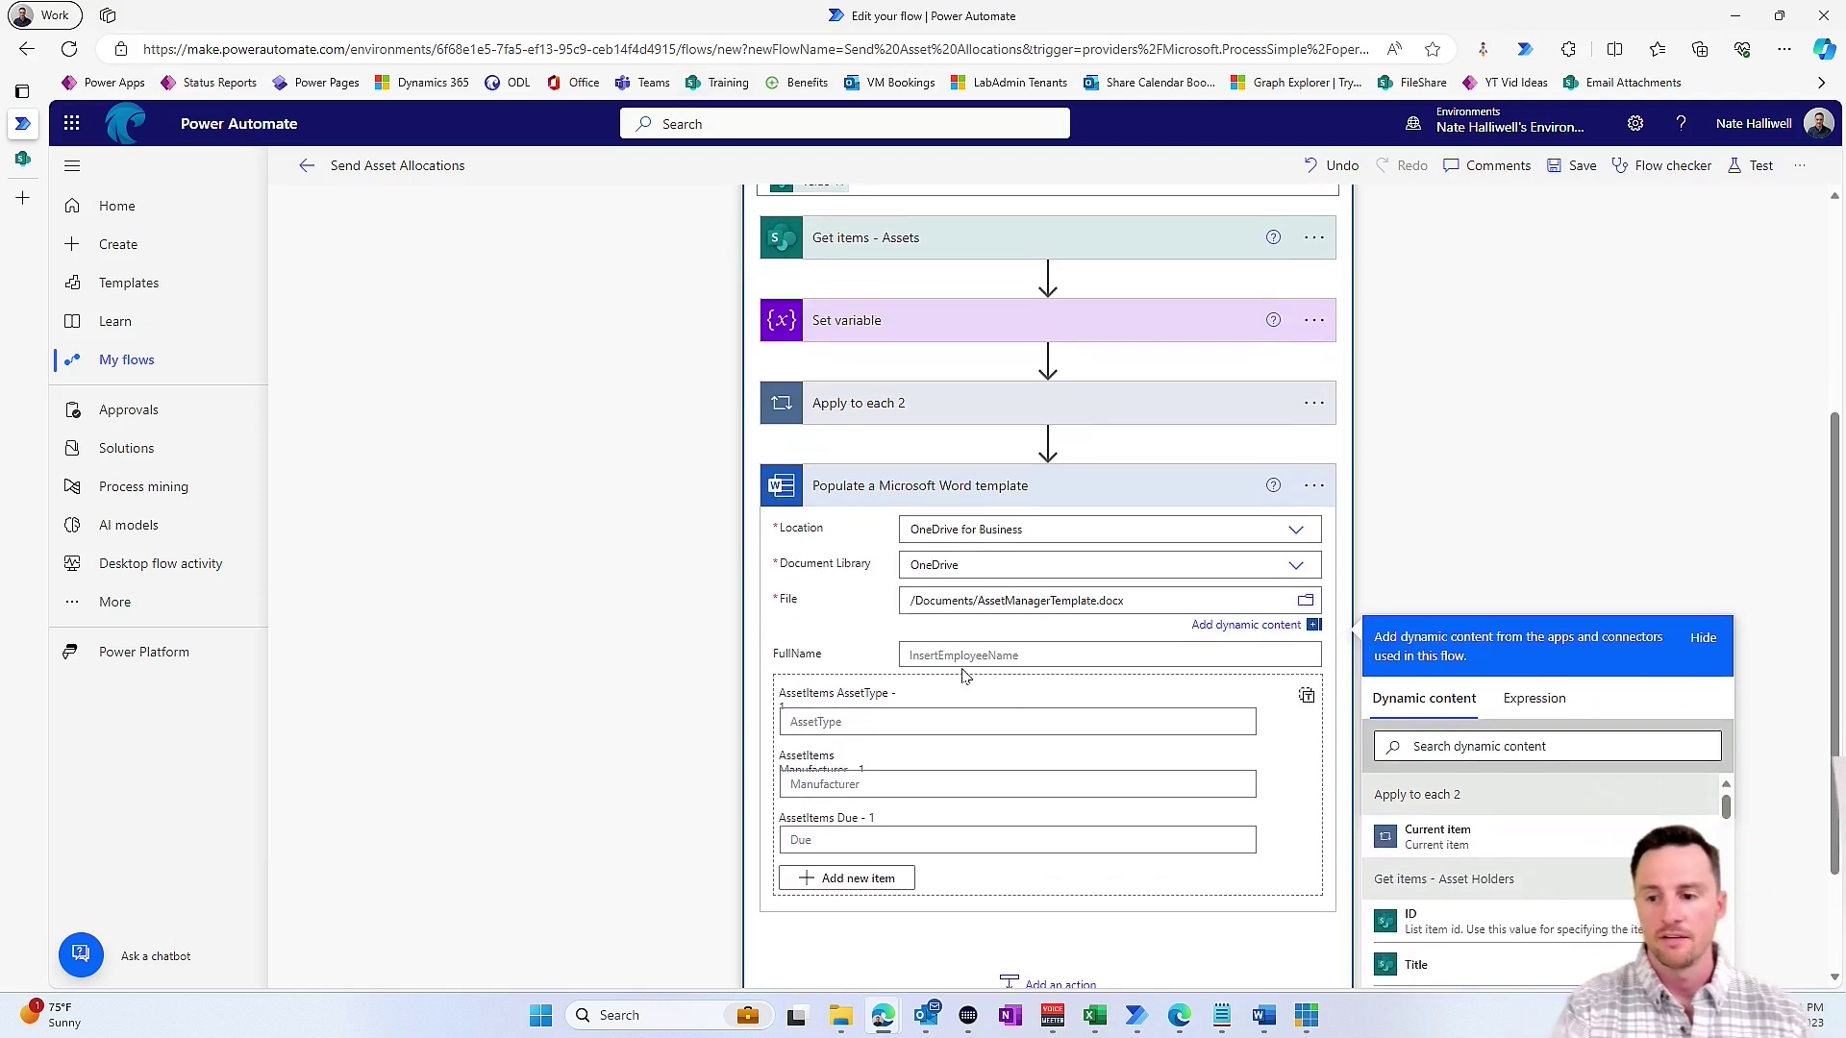
{"action": "left_click", "coordinate": [998, 660]}
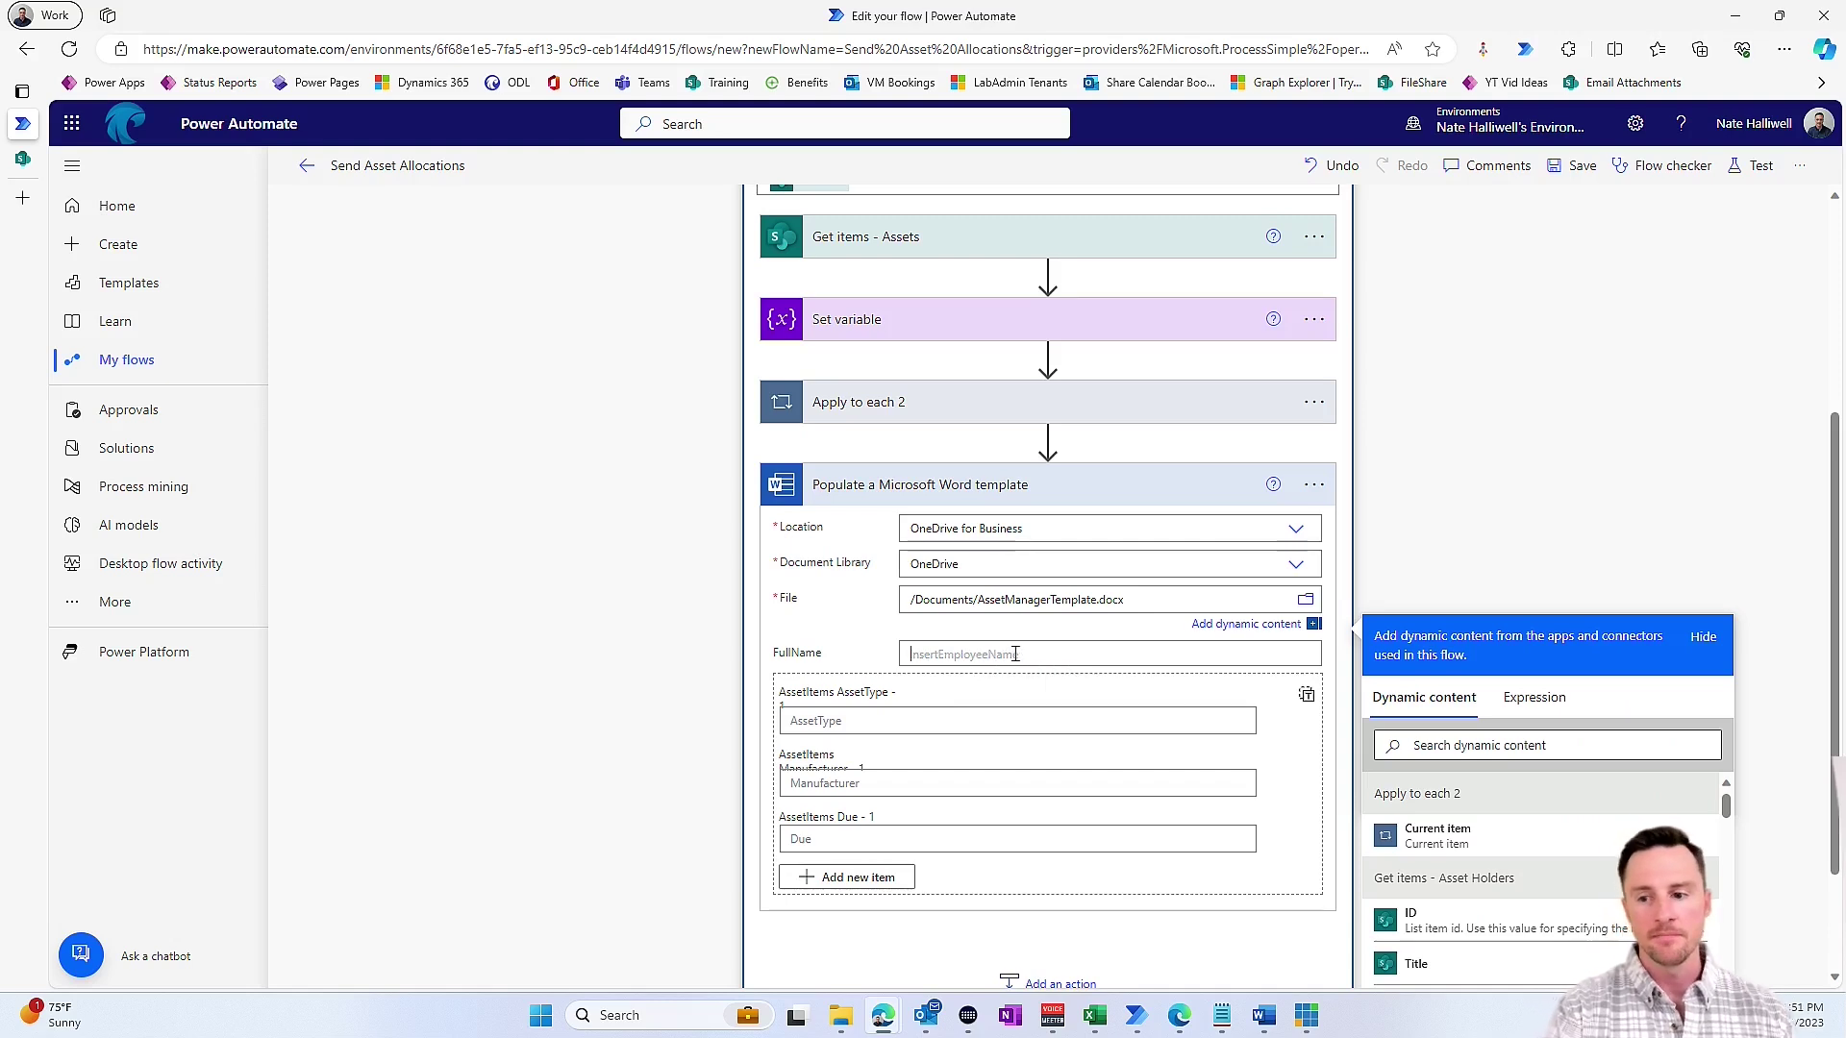
{"action": "left_click", "coordinate": [1478, 799]}
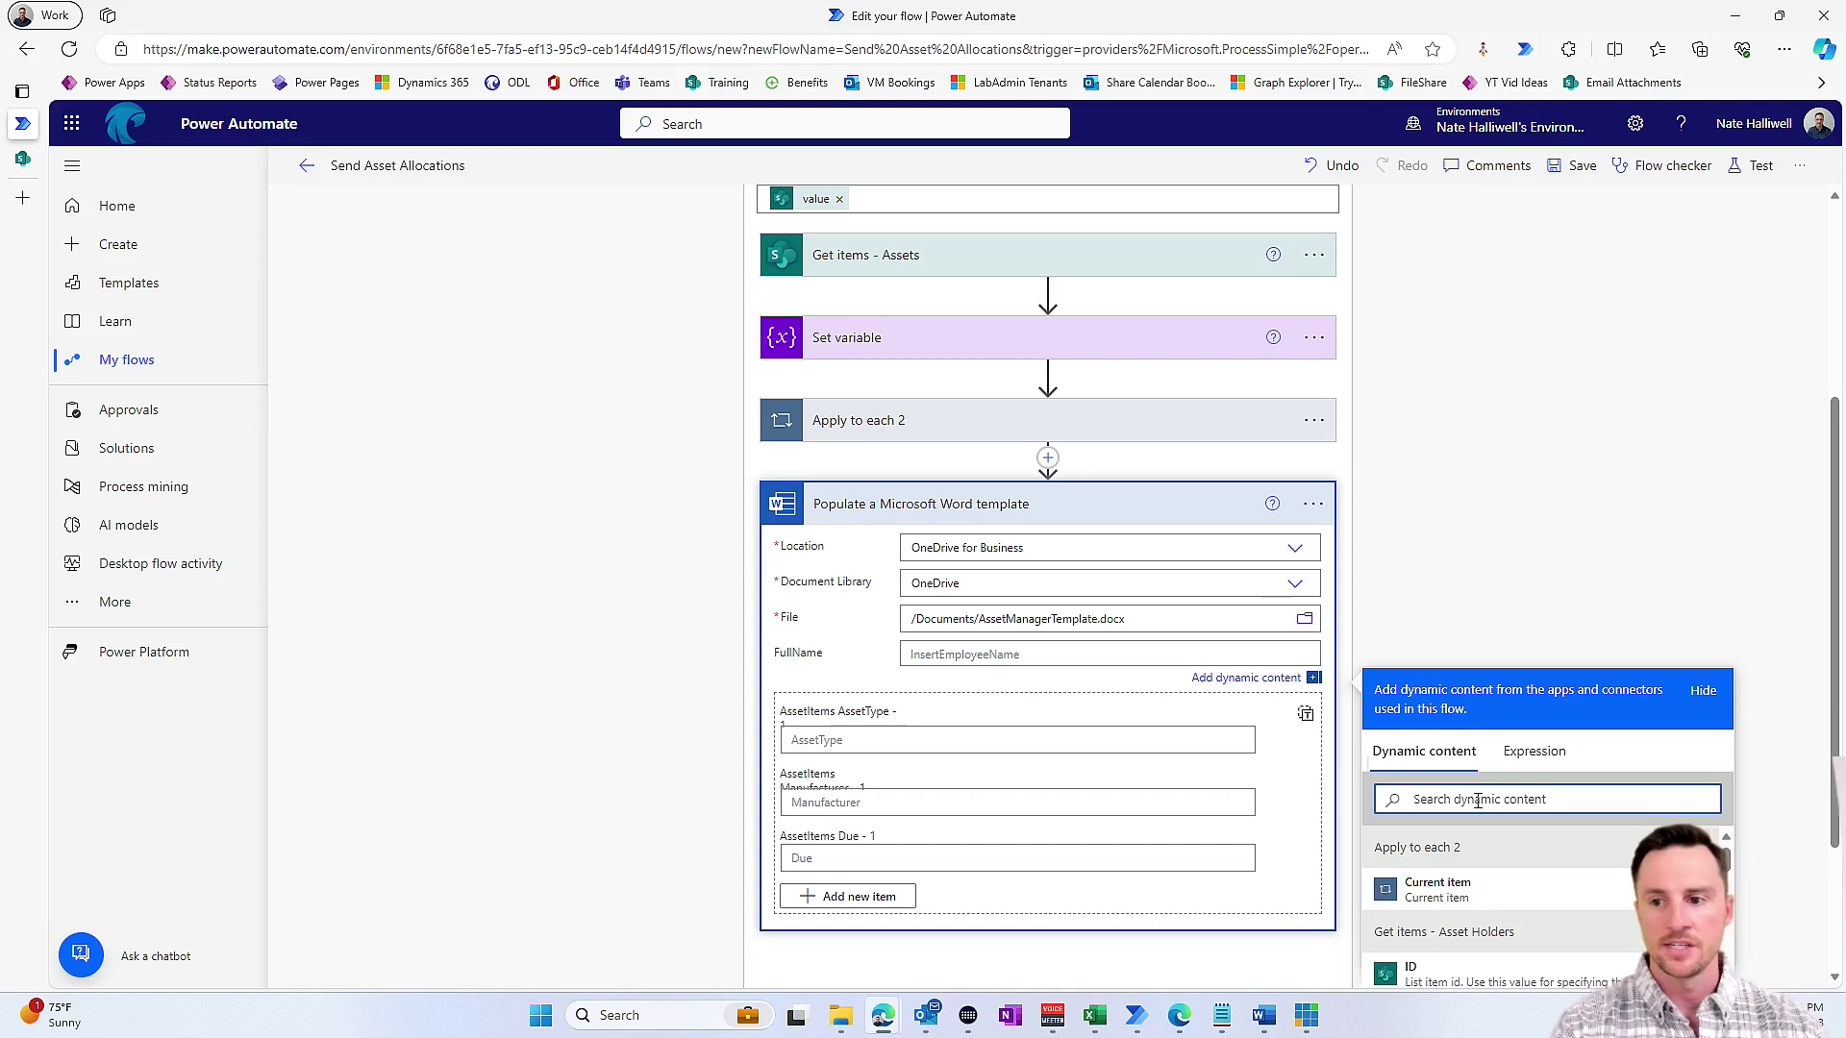
{"action": "left_click", "coordinate": [1595, 474]}
{"action": "scroll", "coordinate": [1384, 465], "scroll_direction": "up", "scroll_amount": 4}
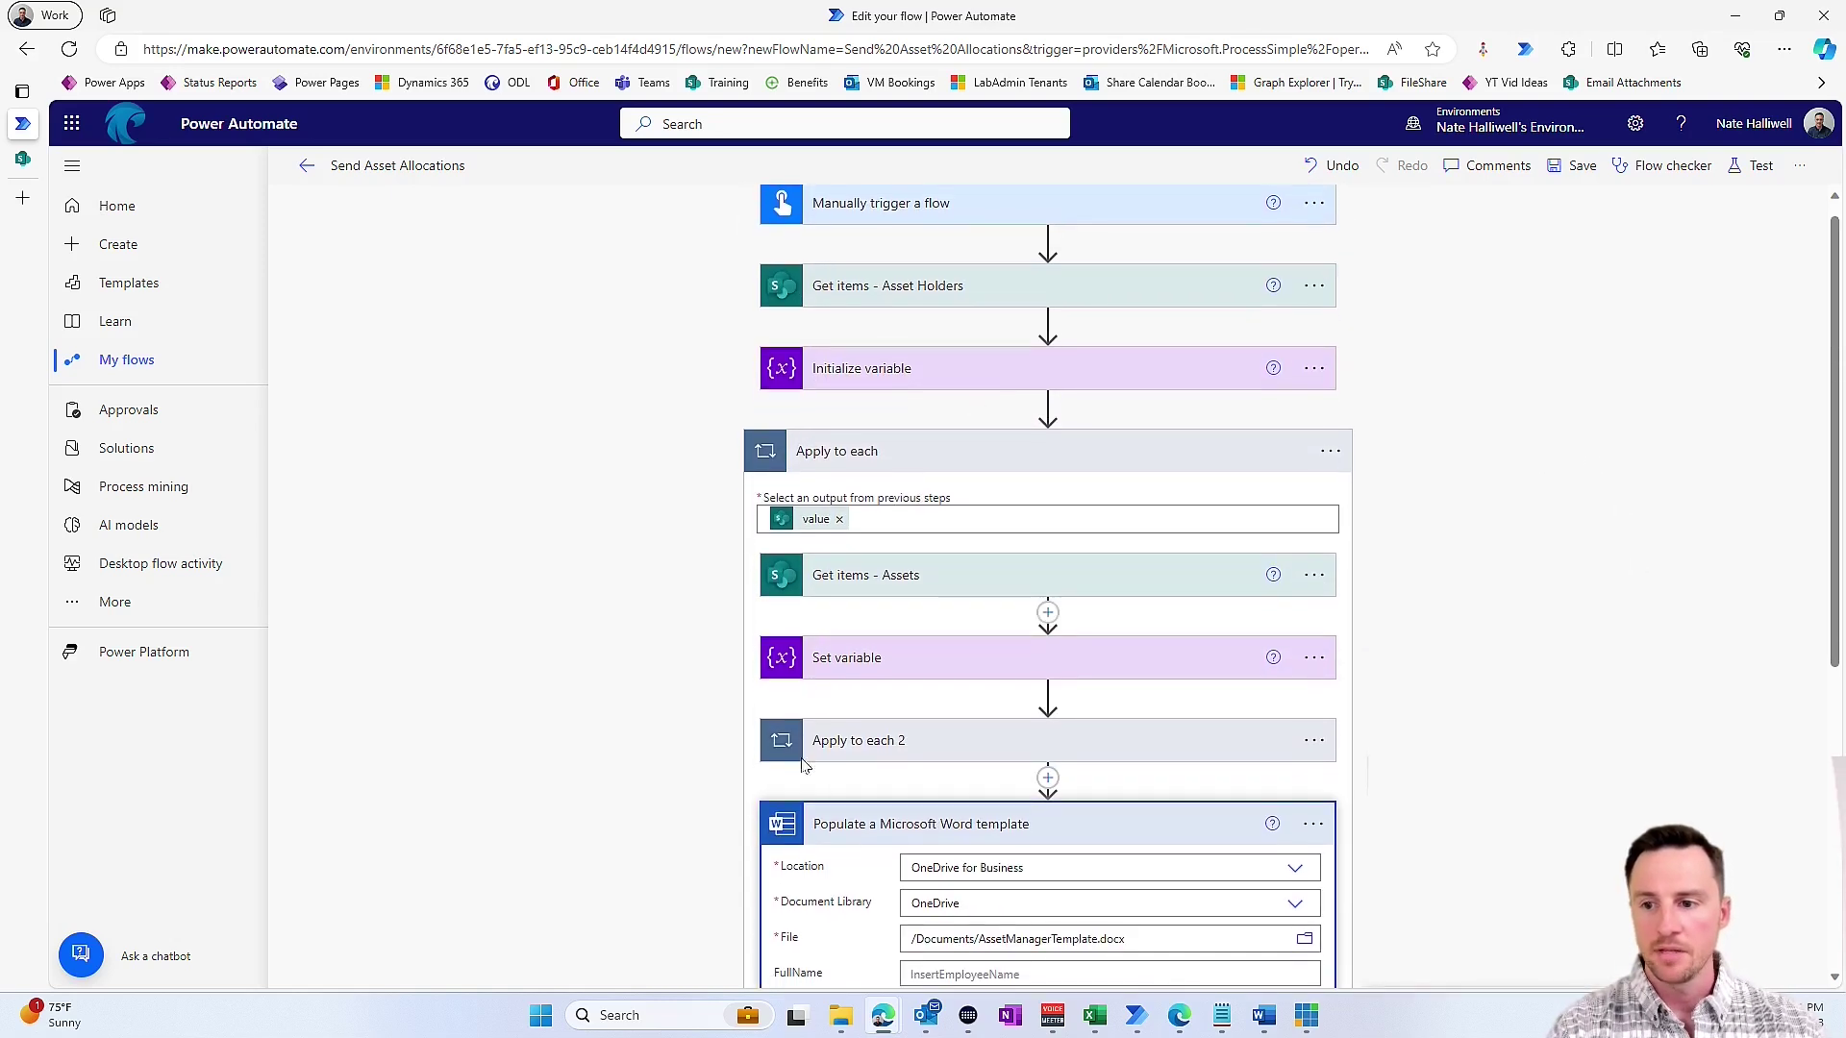
{"action": "left_click", "coordinate": [1010, 973]}
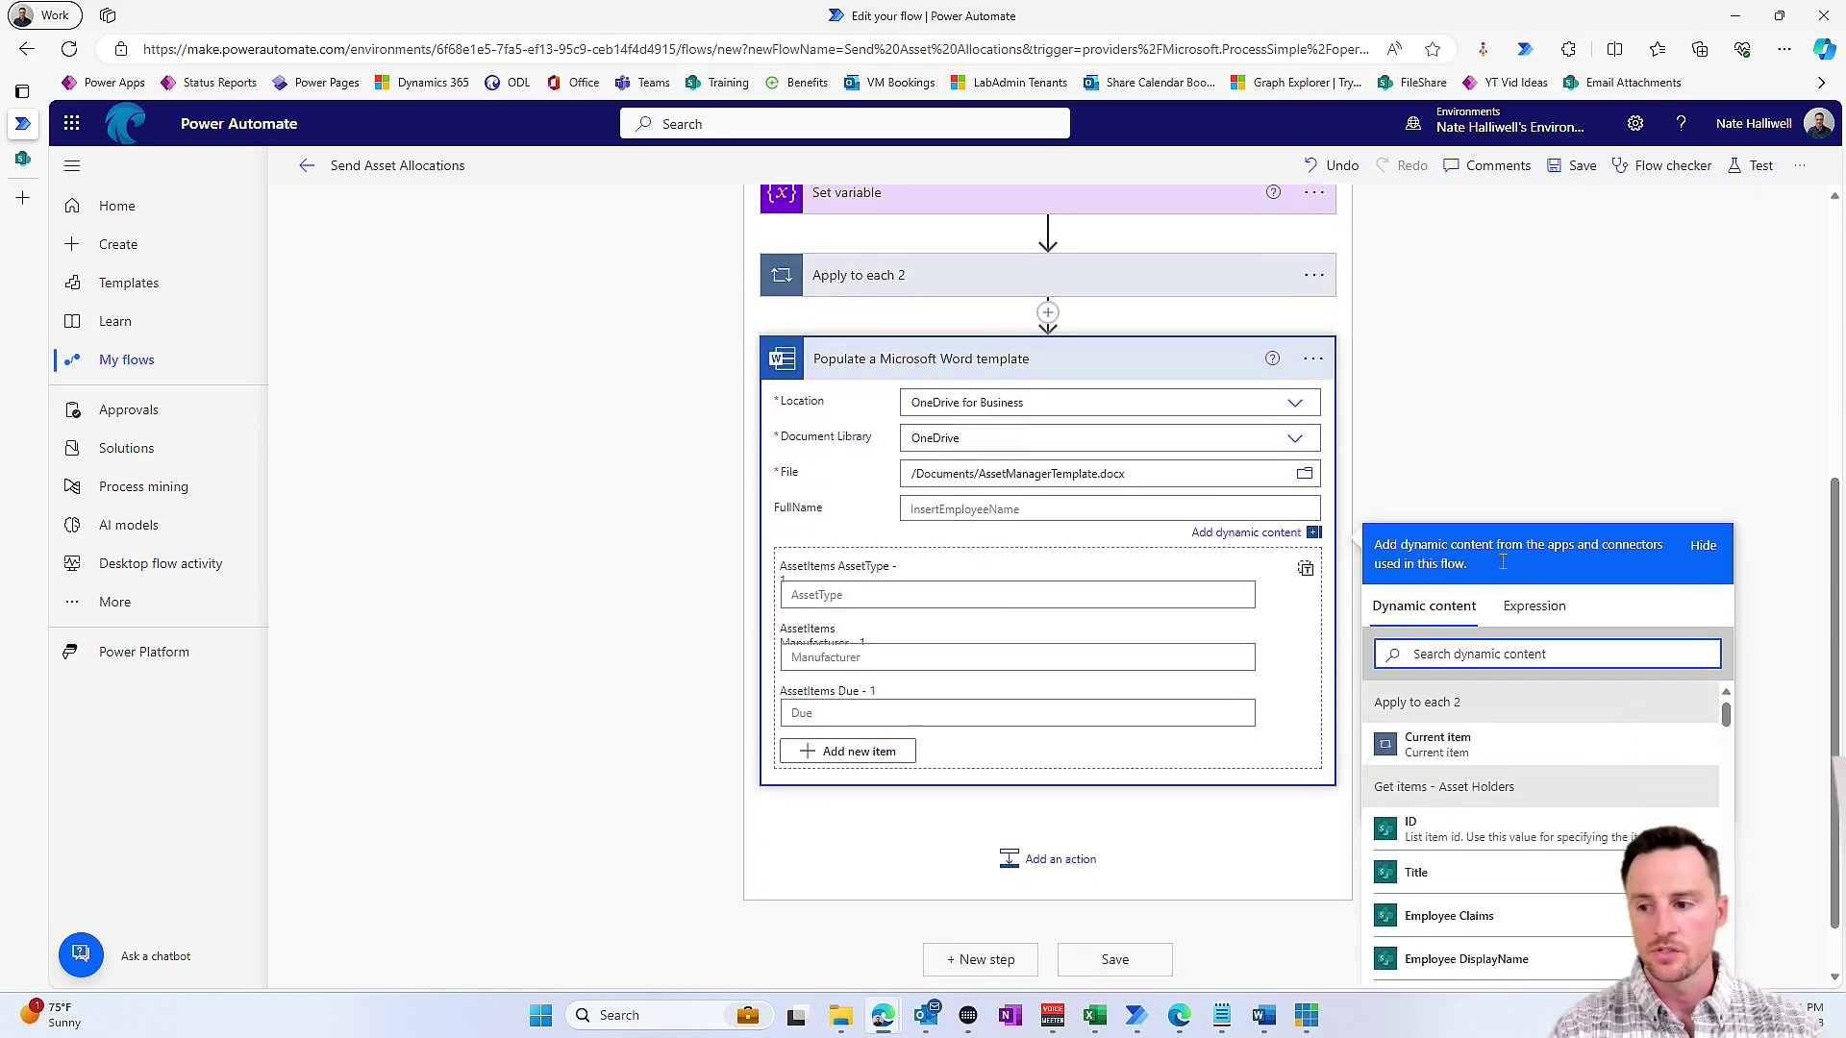
{"action": "left_click", "coordinate": [1484, 646]}
{"action": "type", "text": "employ"}
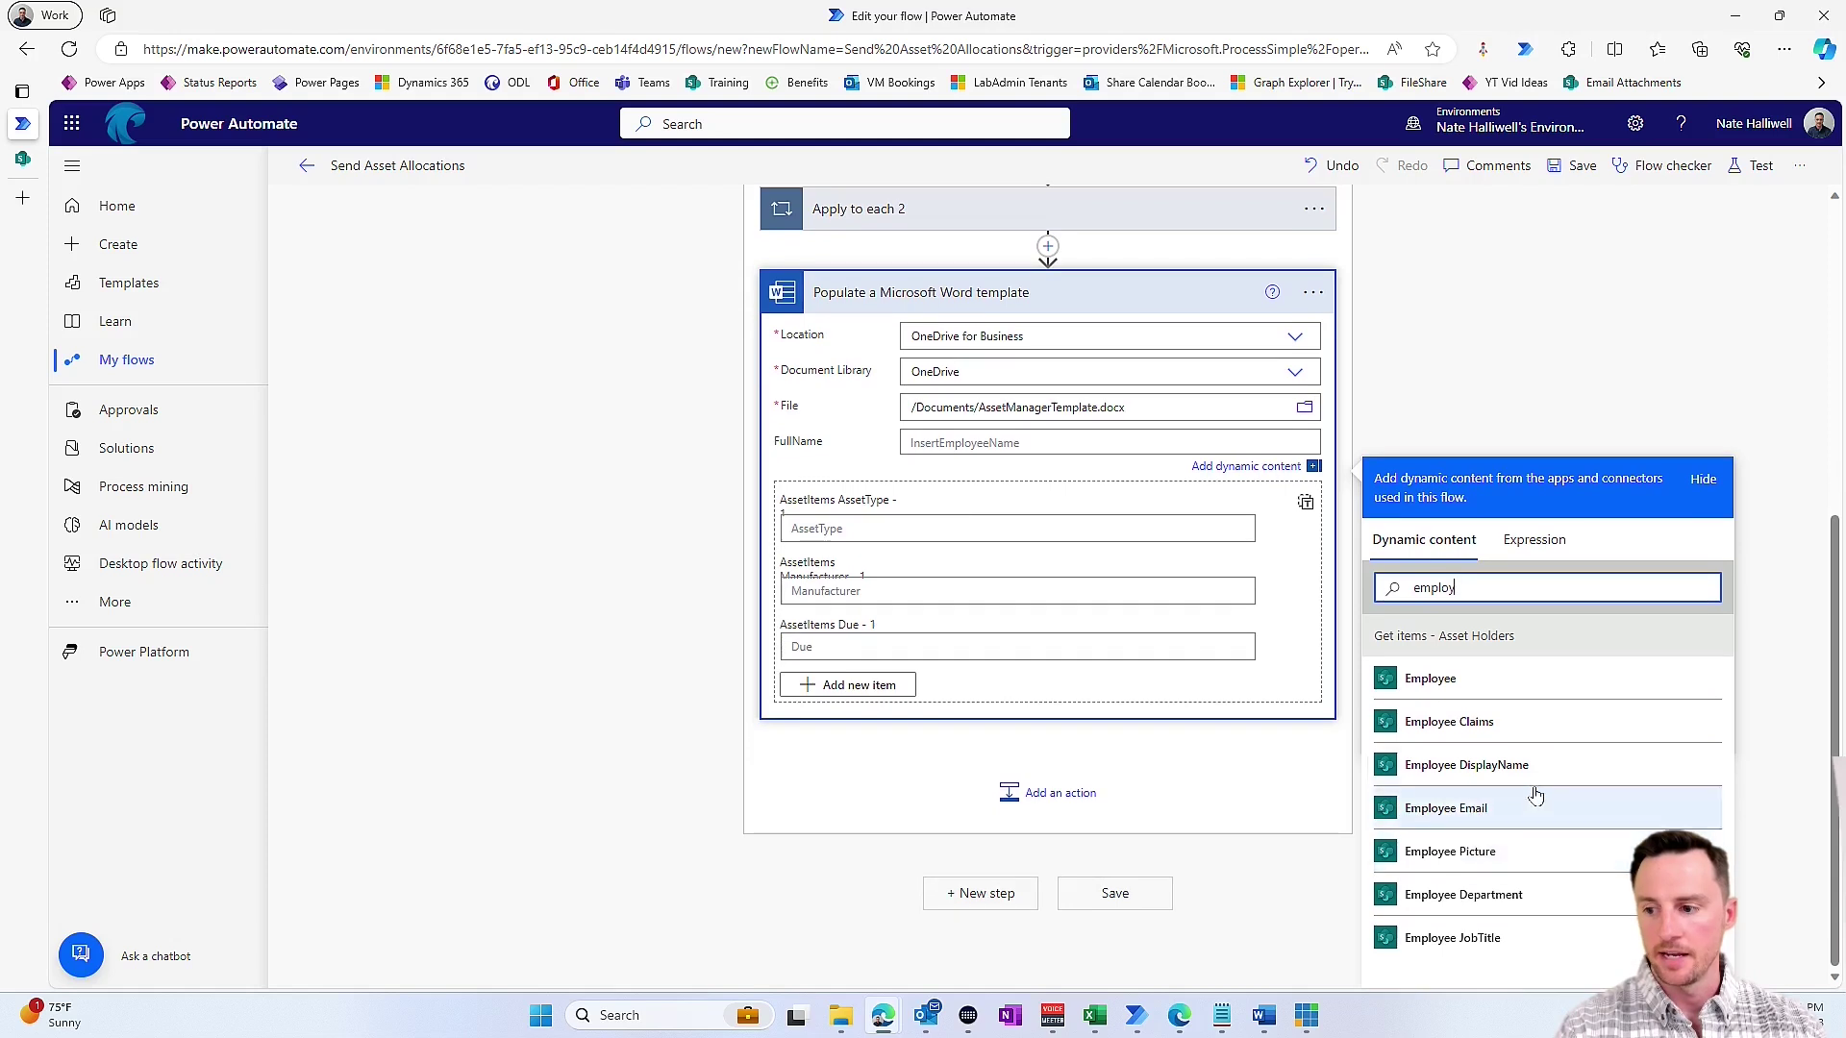
{"action": "left_click", "coordinate": [1528, 787]}
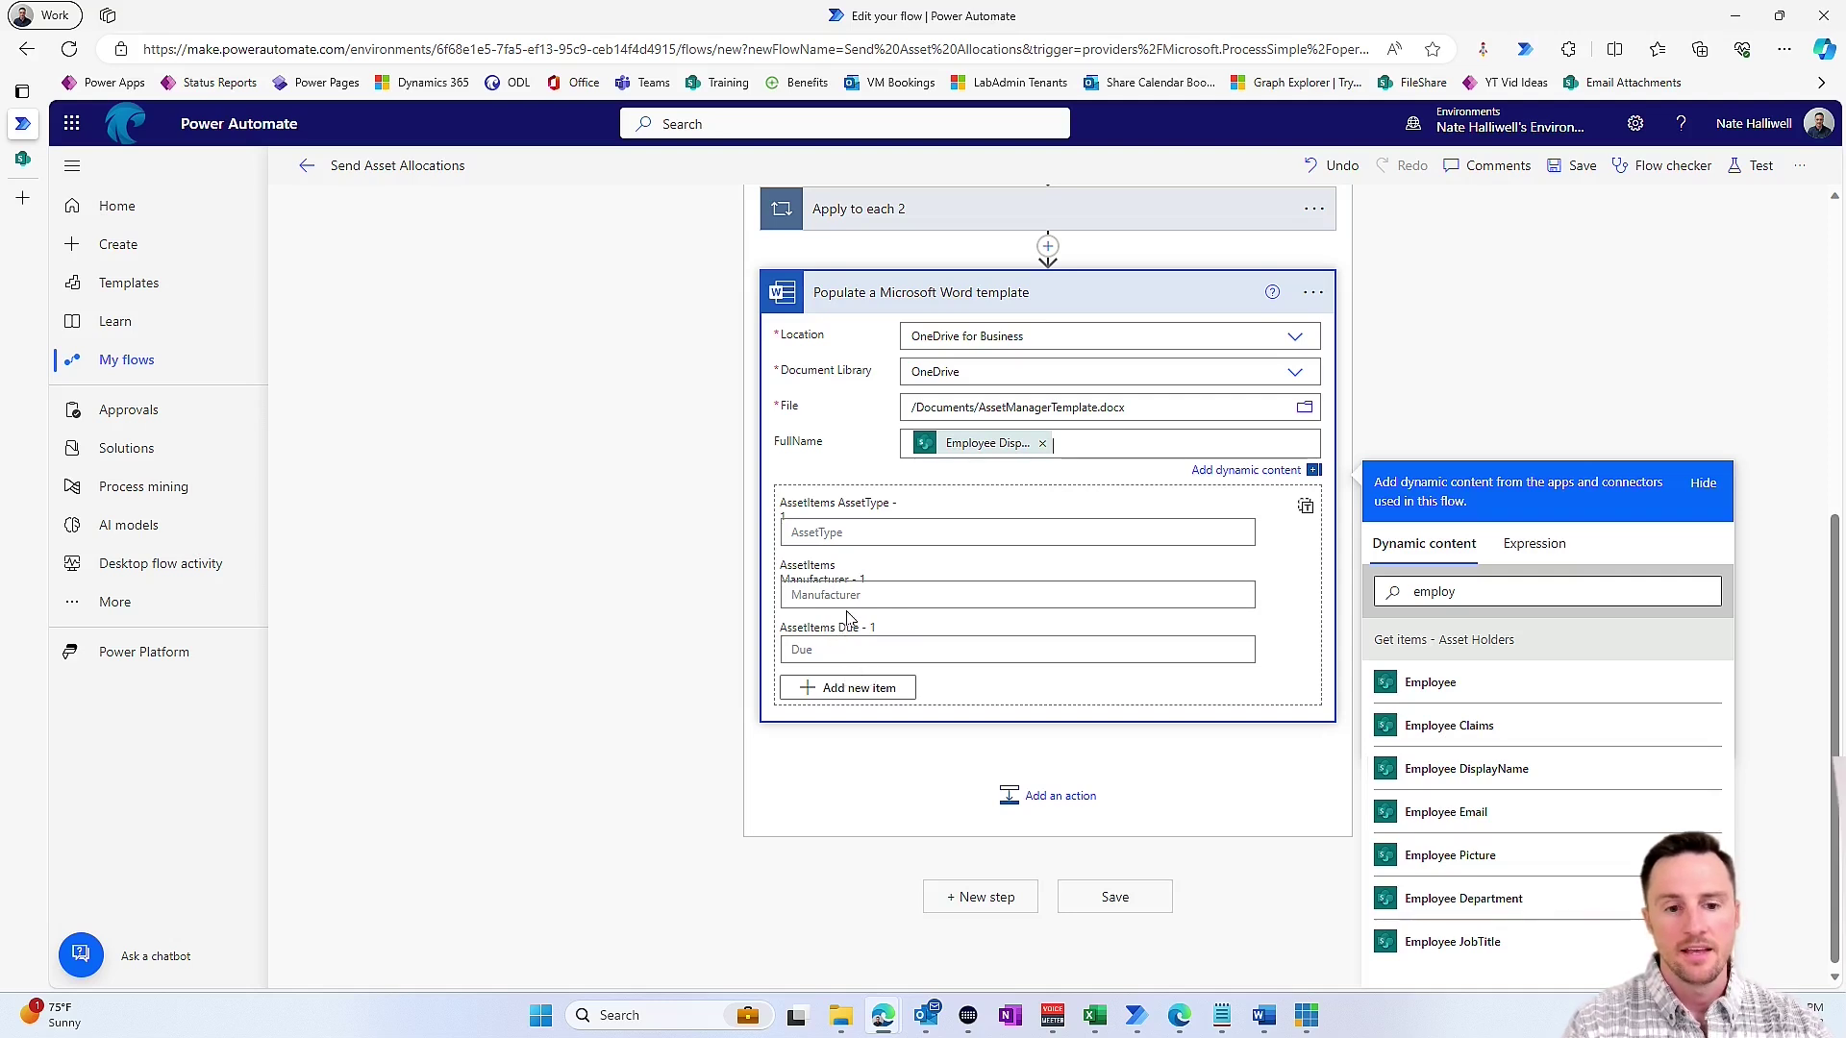
- Switch AssetItems to whole-array input, fill it with varItems, and save the flow
{"action": "left_click", "coordinate": [906, 534]}
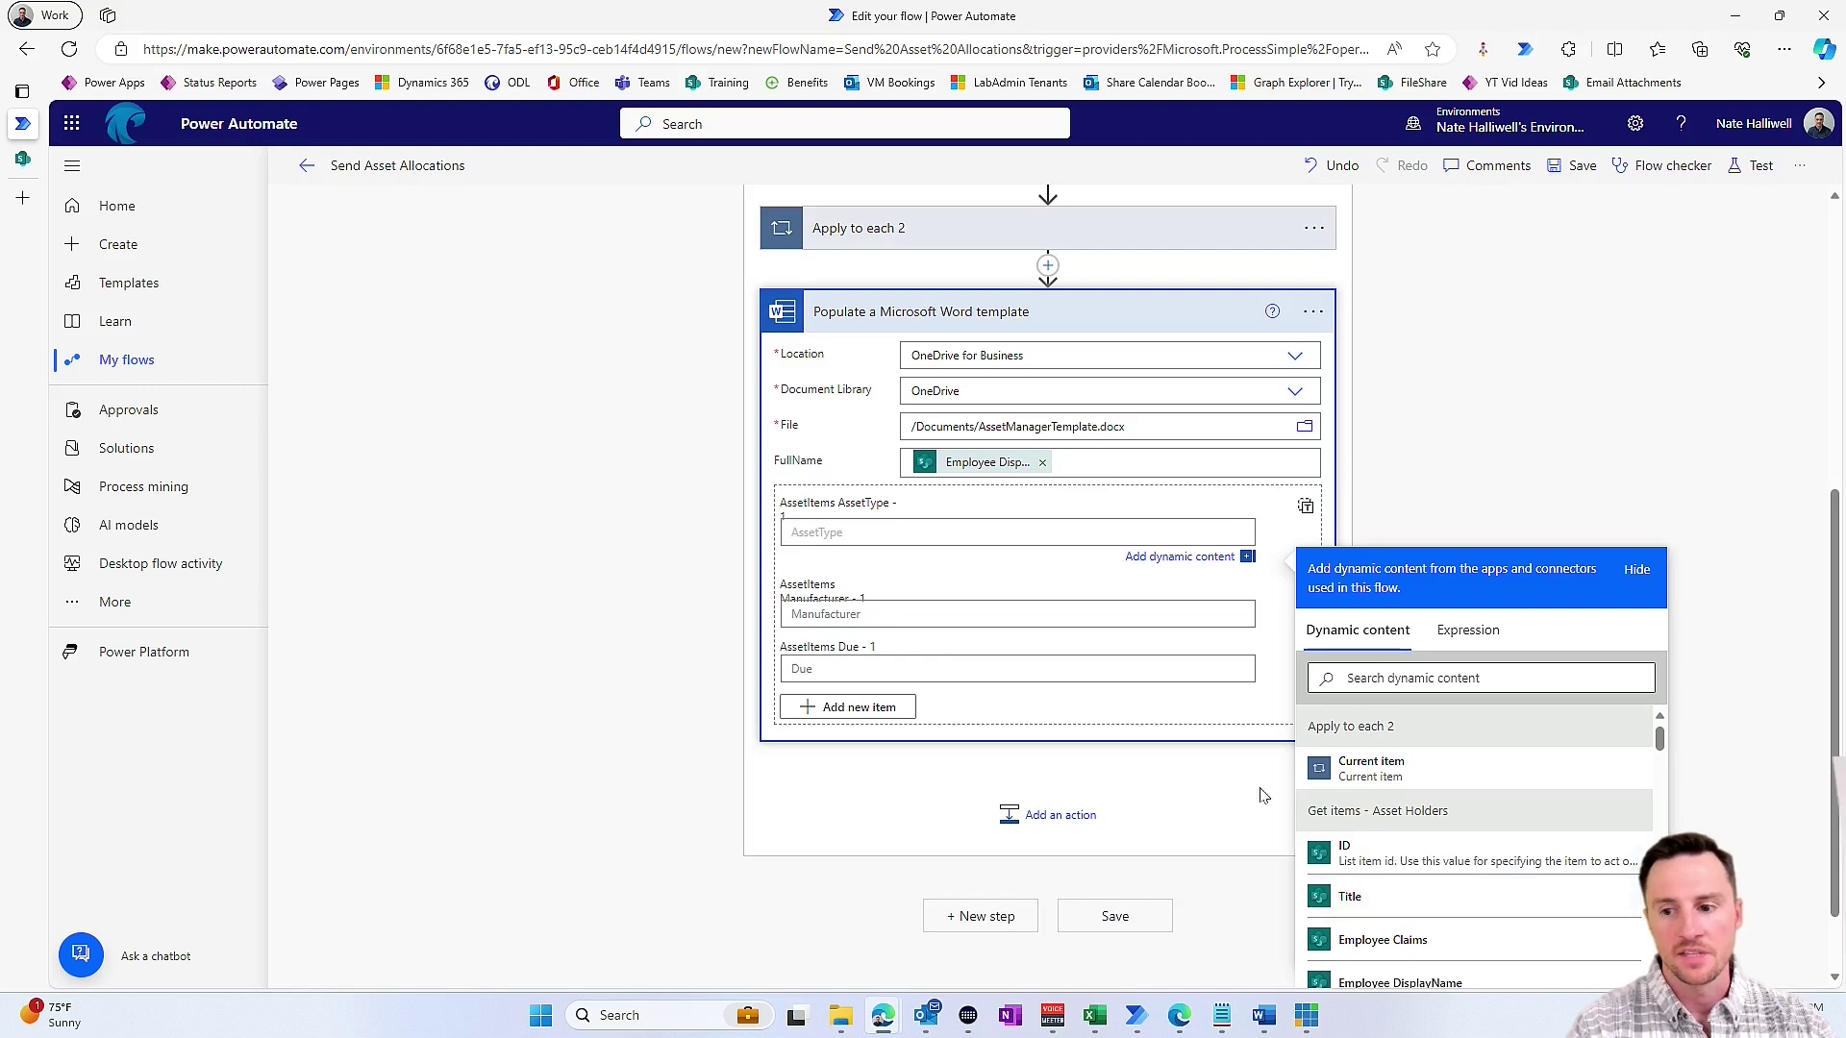
{"action": "scroll", "coordinate": [1019, 721], "scroll_direction": "down", "scroll_amount": 1}
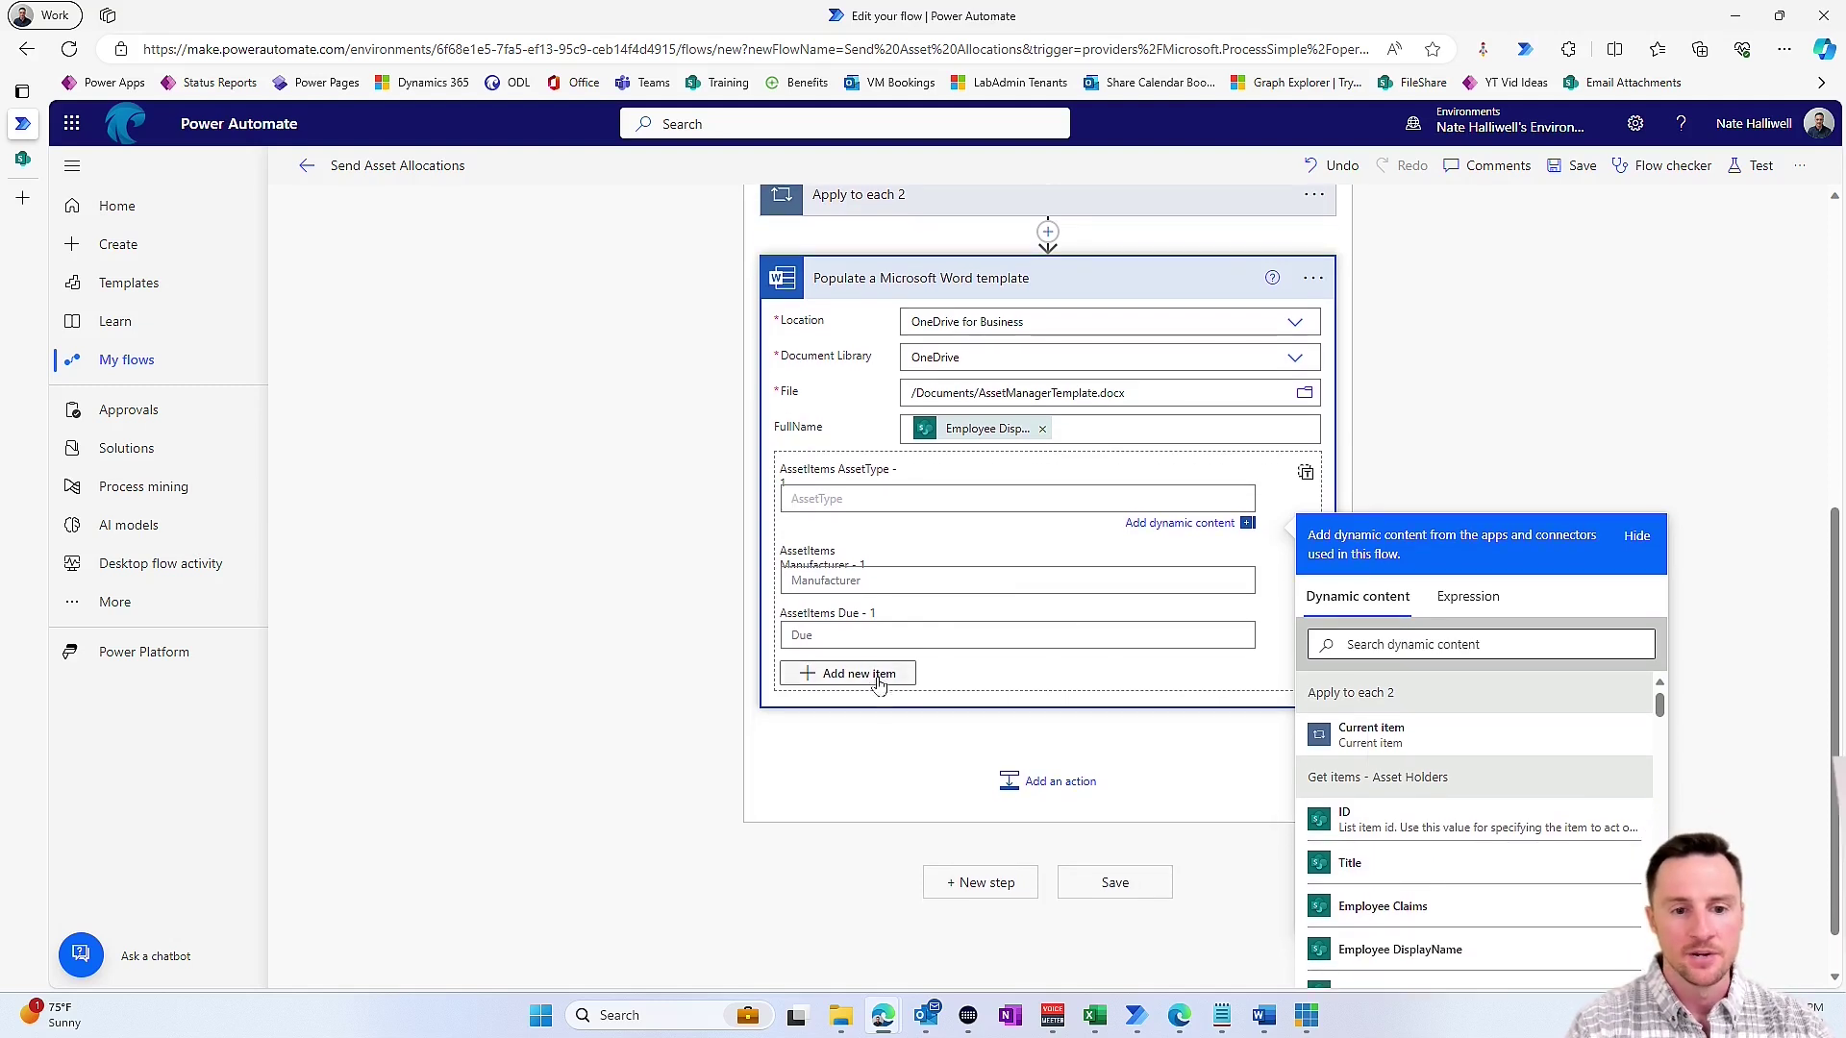
{"action": "left_click", "coordinate": [1141, 476]}
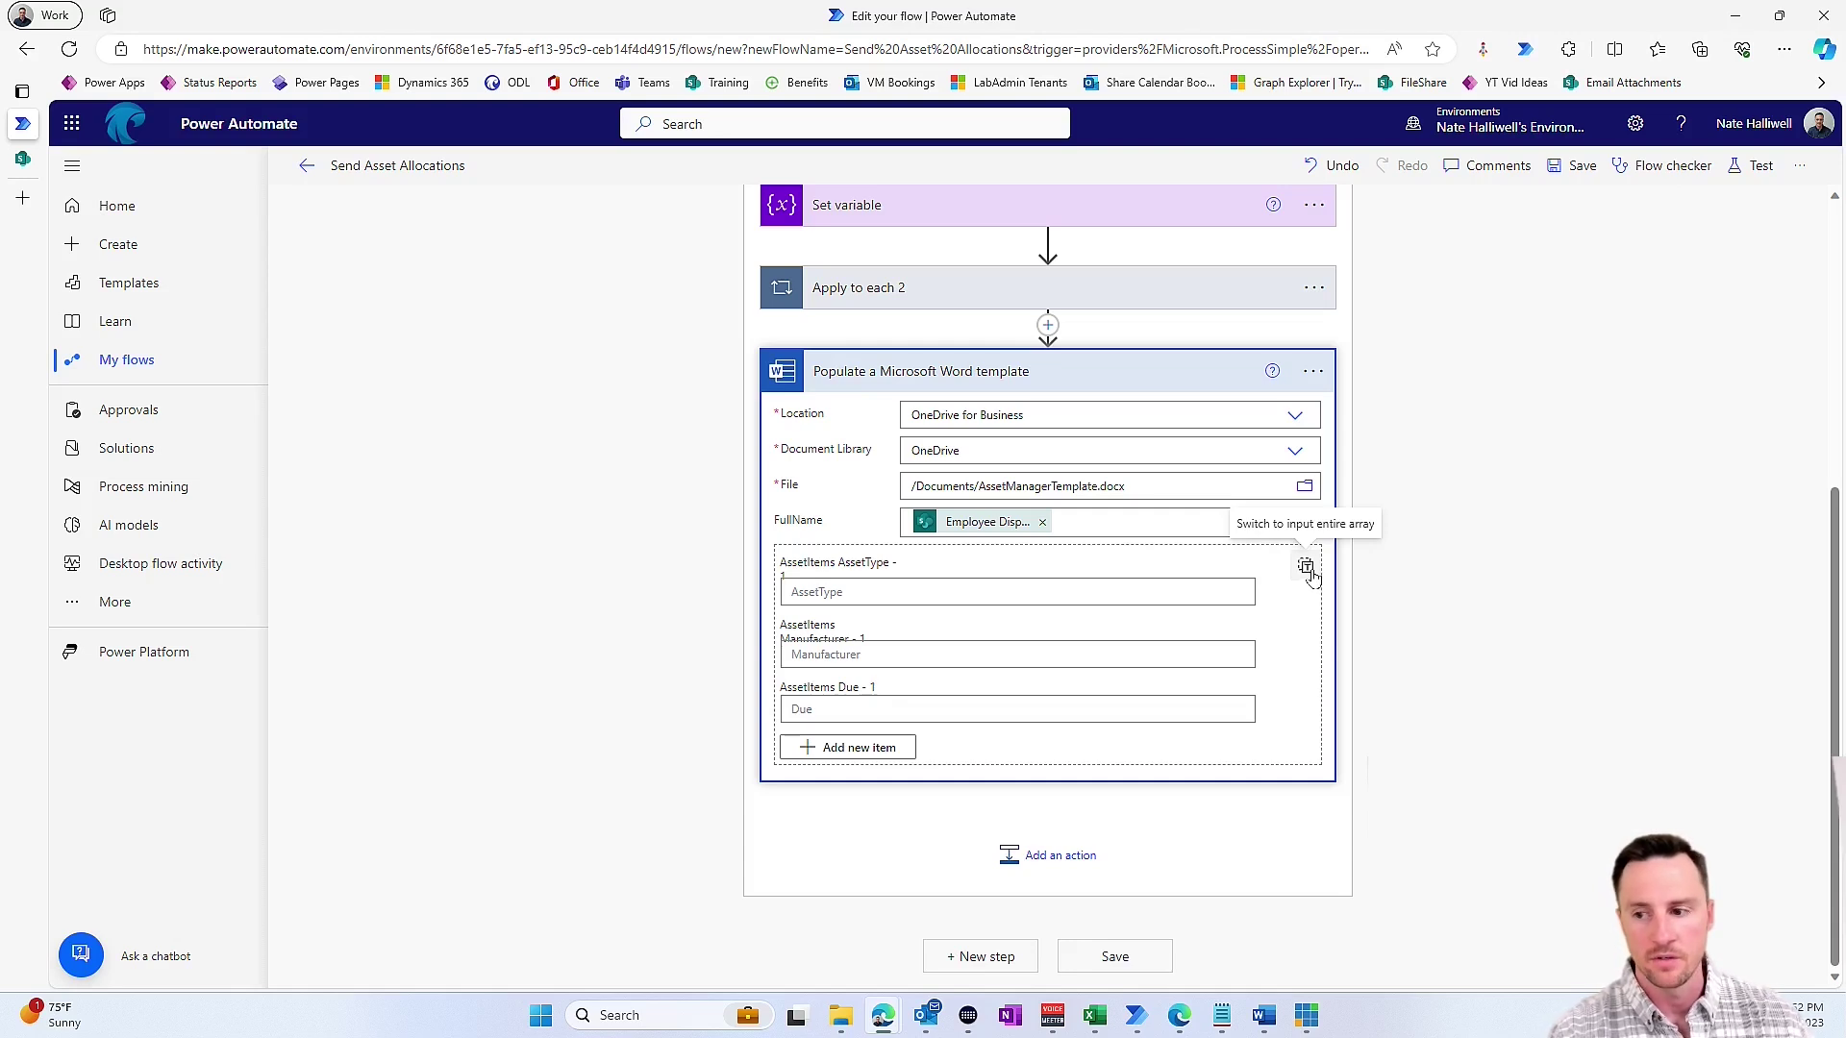
{"action": "left_click", "coordinate": [1115, 662]}
{"action": "left_click", "coordinate": [1304, 569]}
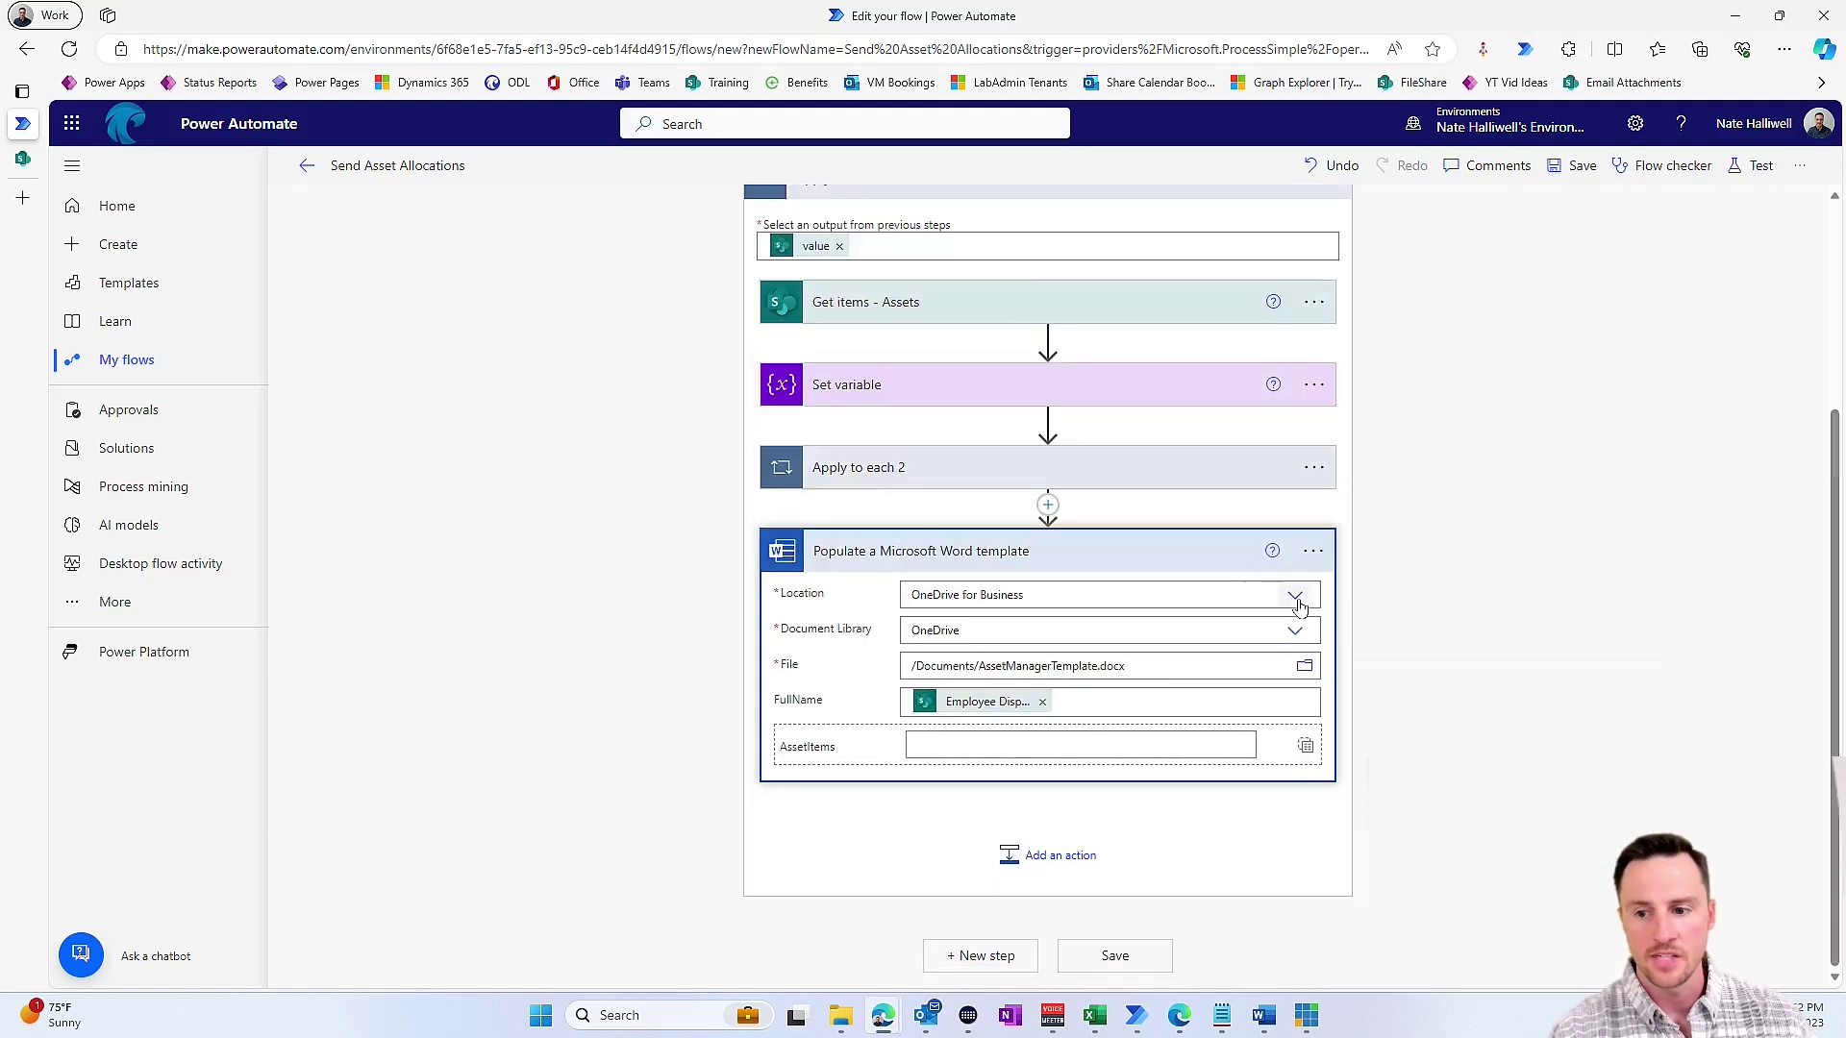
{"action": "left_click", "coordinate": [1054, 744]}
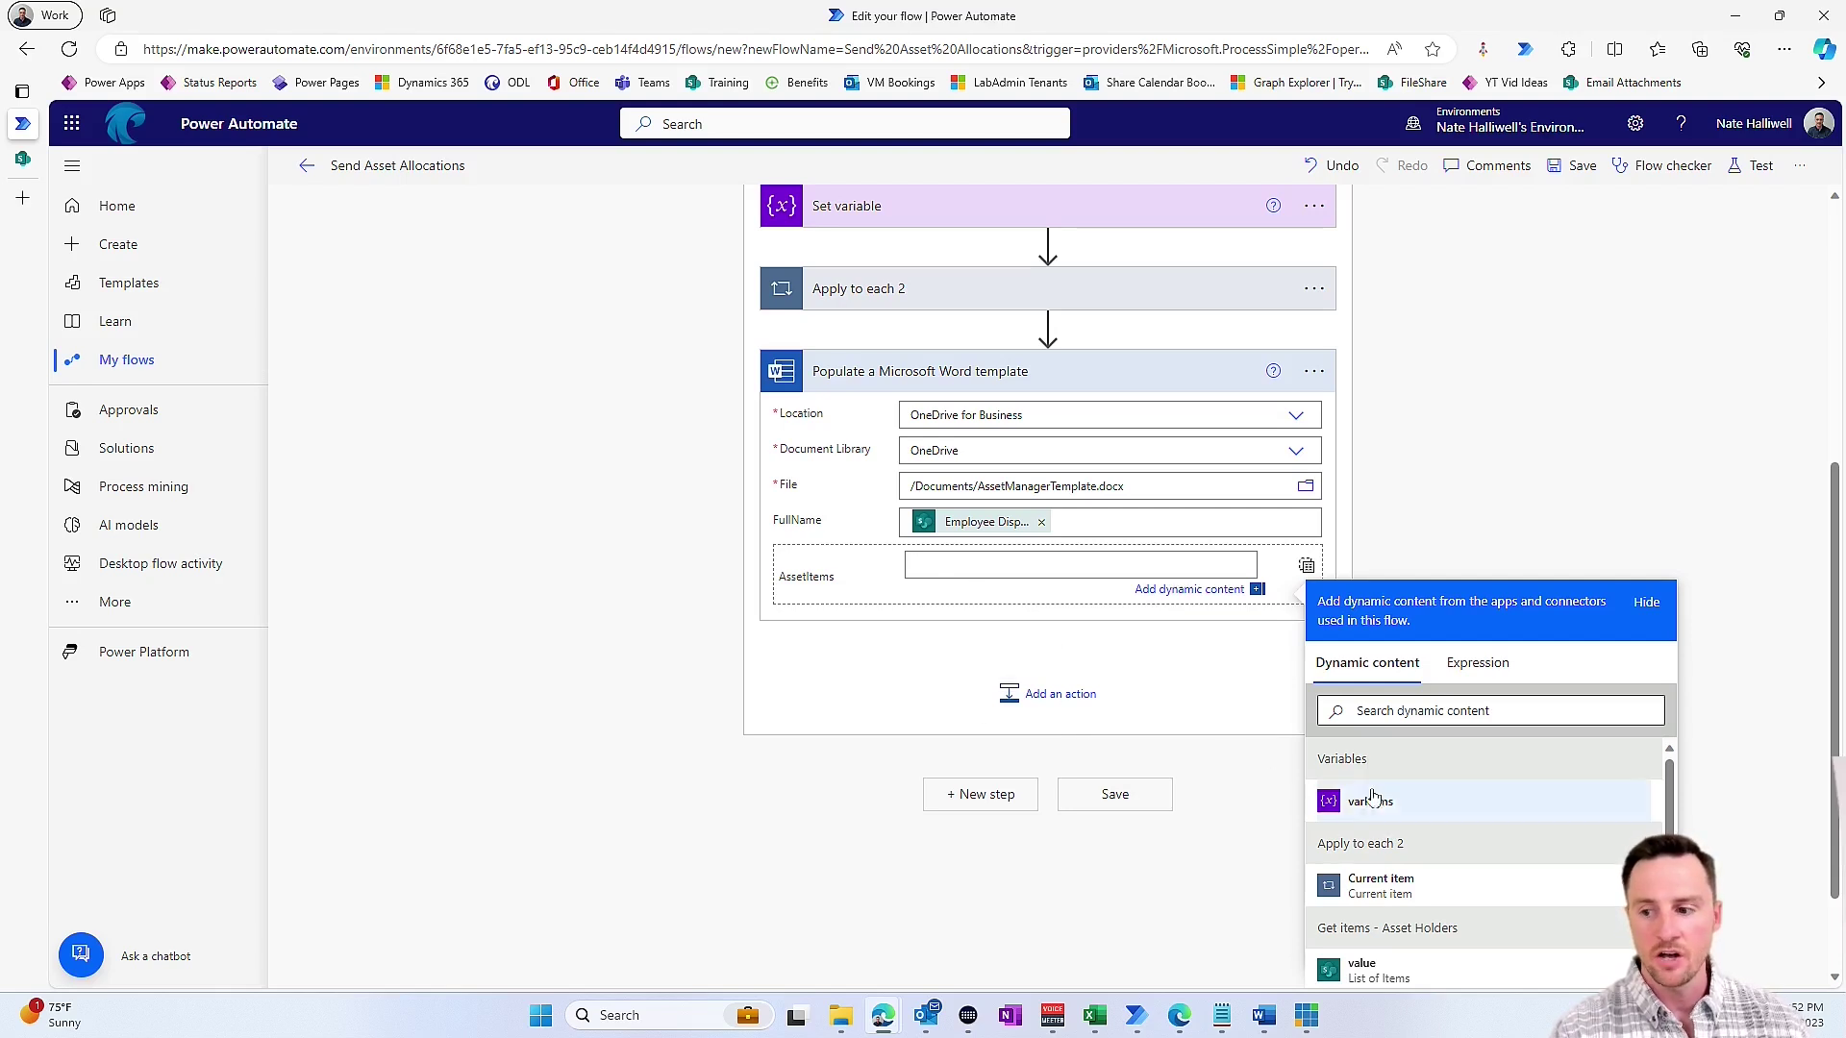
{"action": "left_click", "coordinate": [1439, 812]}
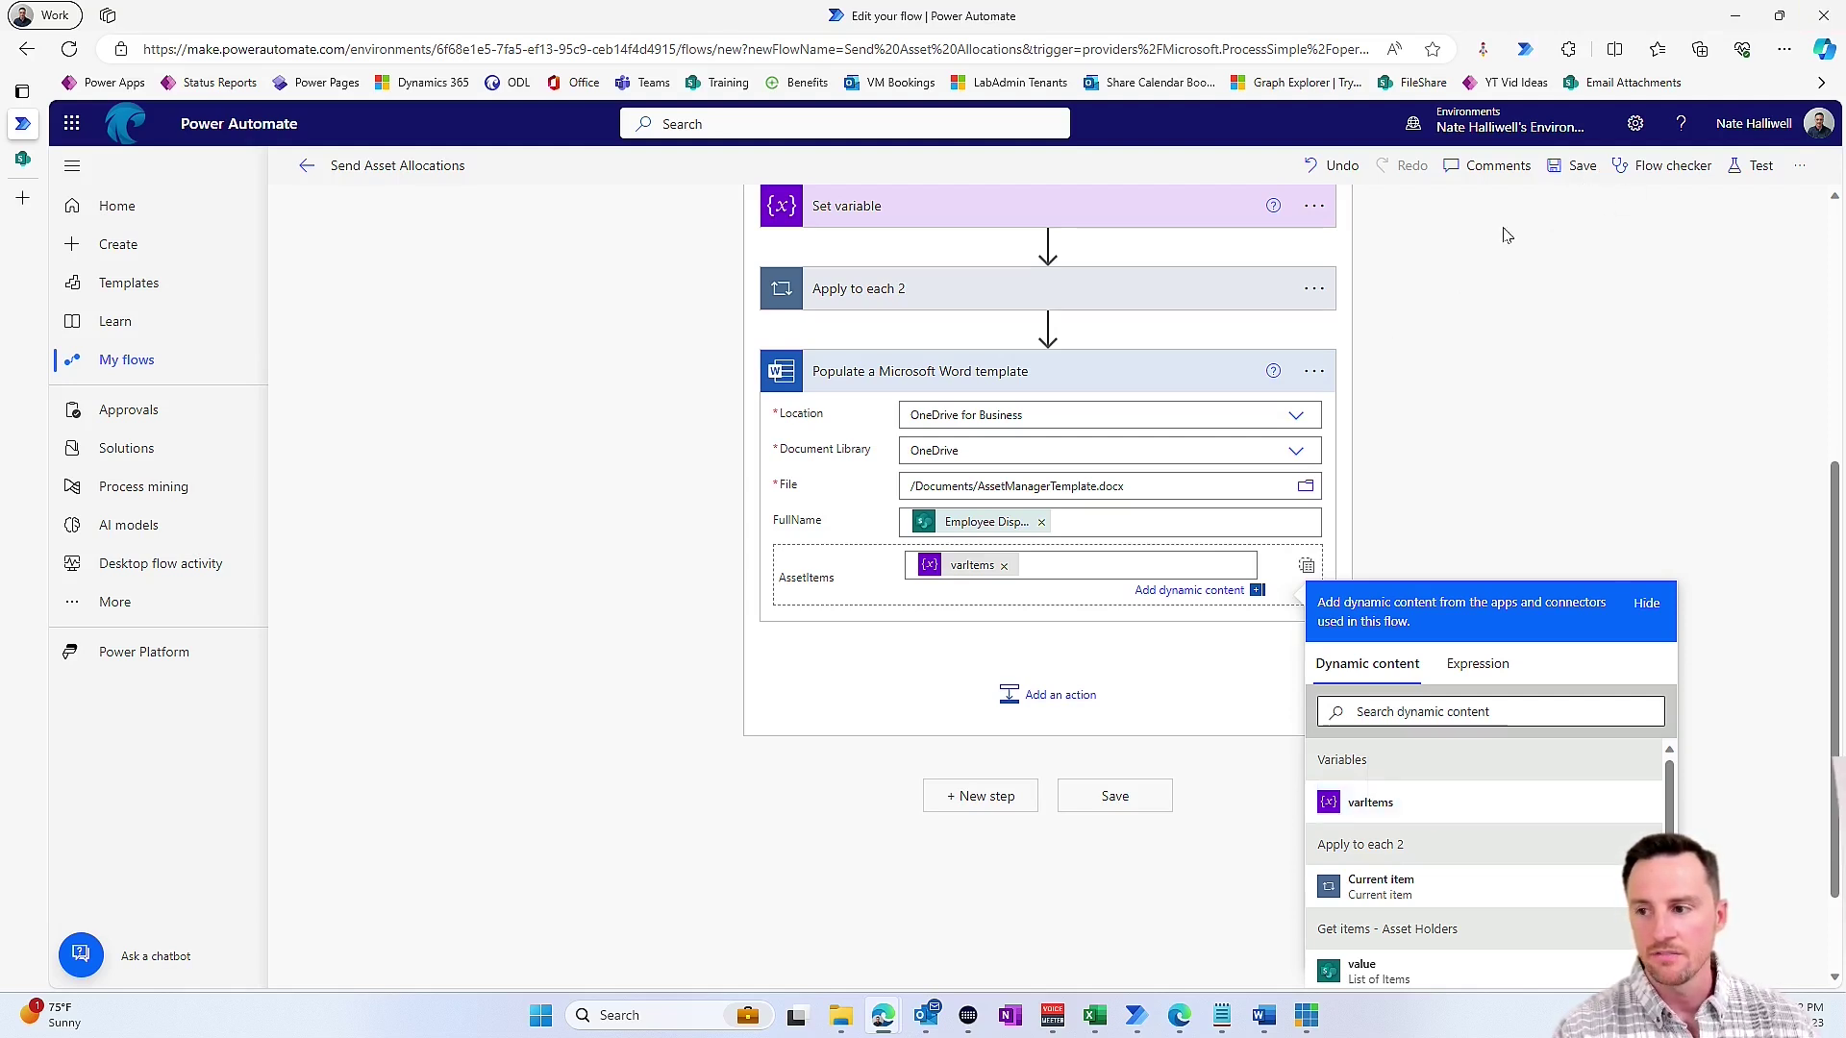
{"action": "left_click", "coordinate": [1576, 166]}
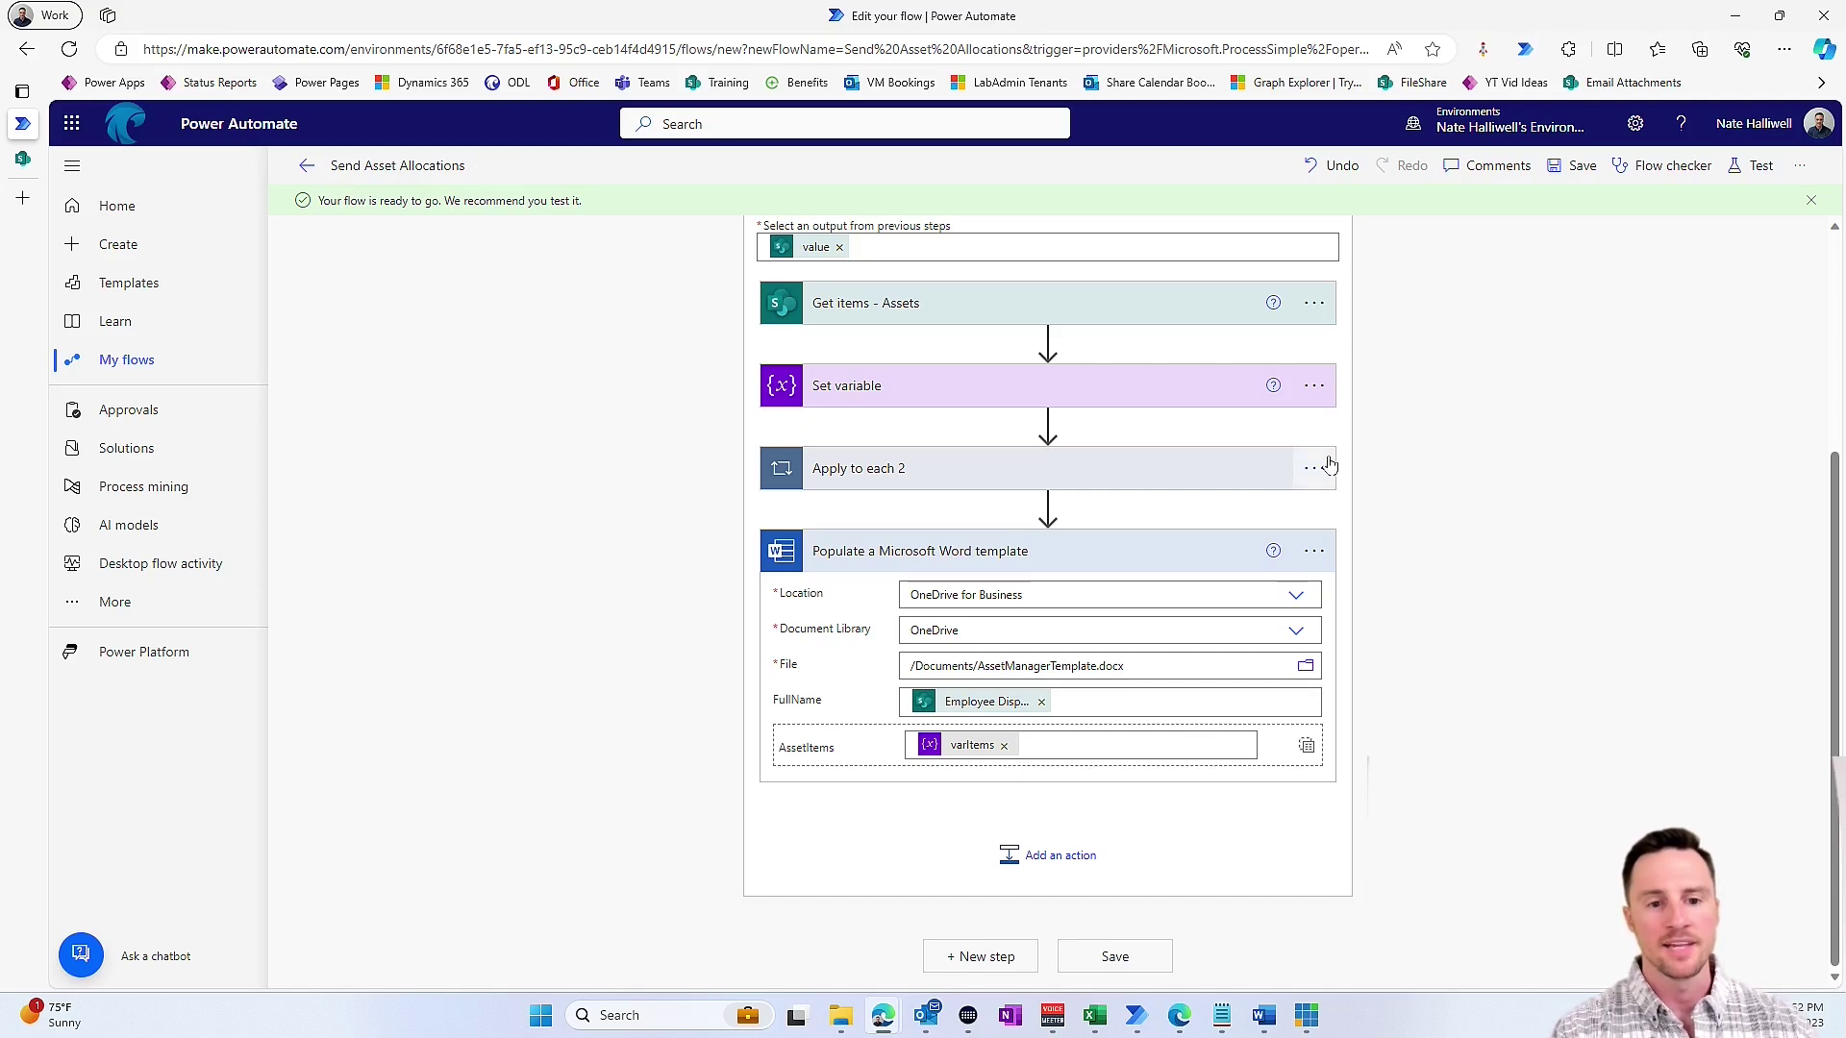
- Add an Outlook Send an email (V2) action after the Word template step
{"action": "left_click", "coordinate": [1065, 865]}
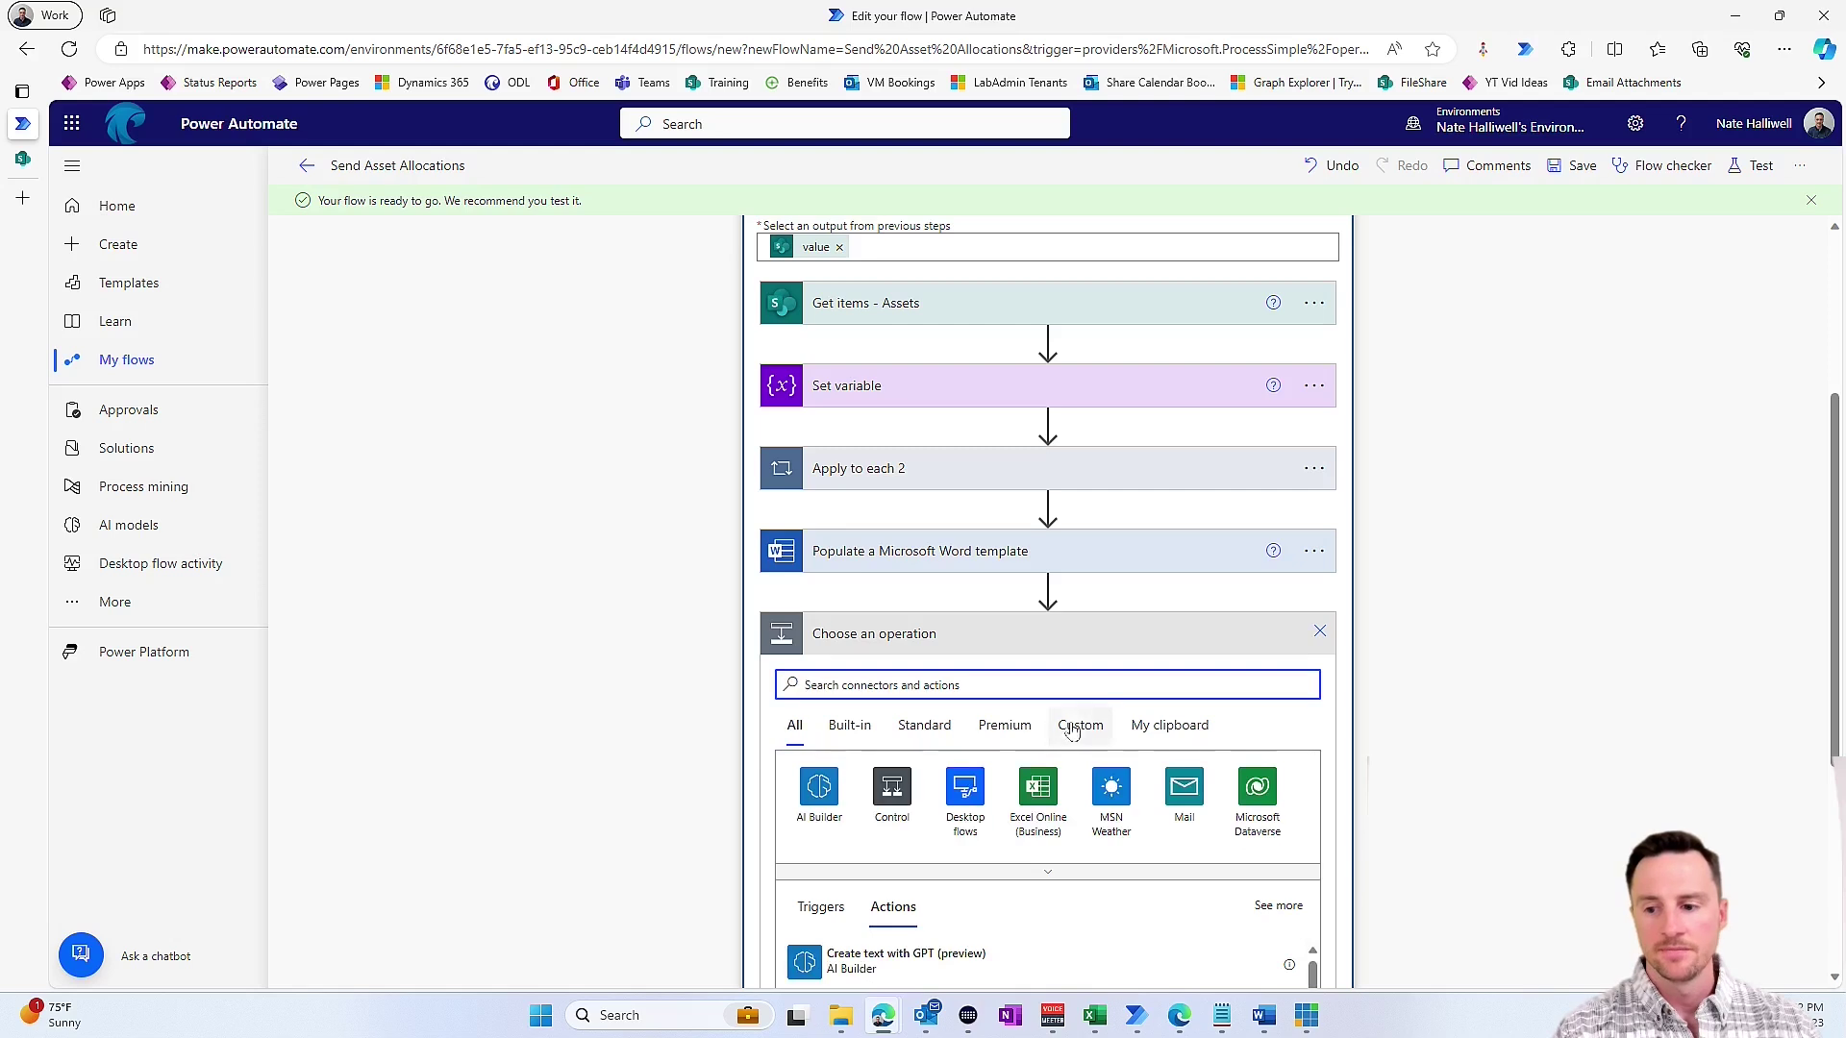
{"action": "type", "text": "send"}
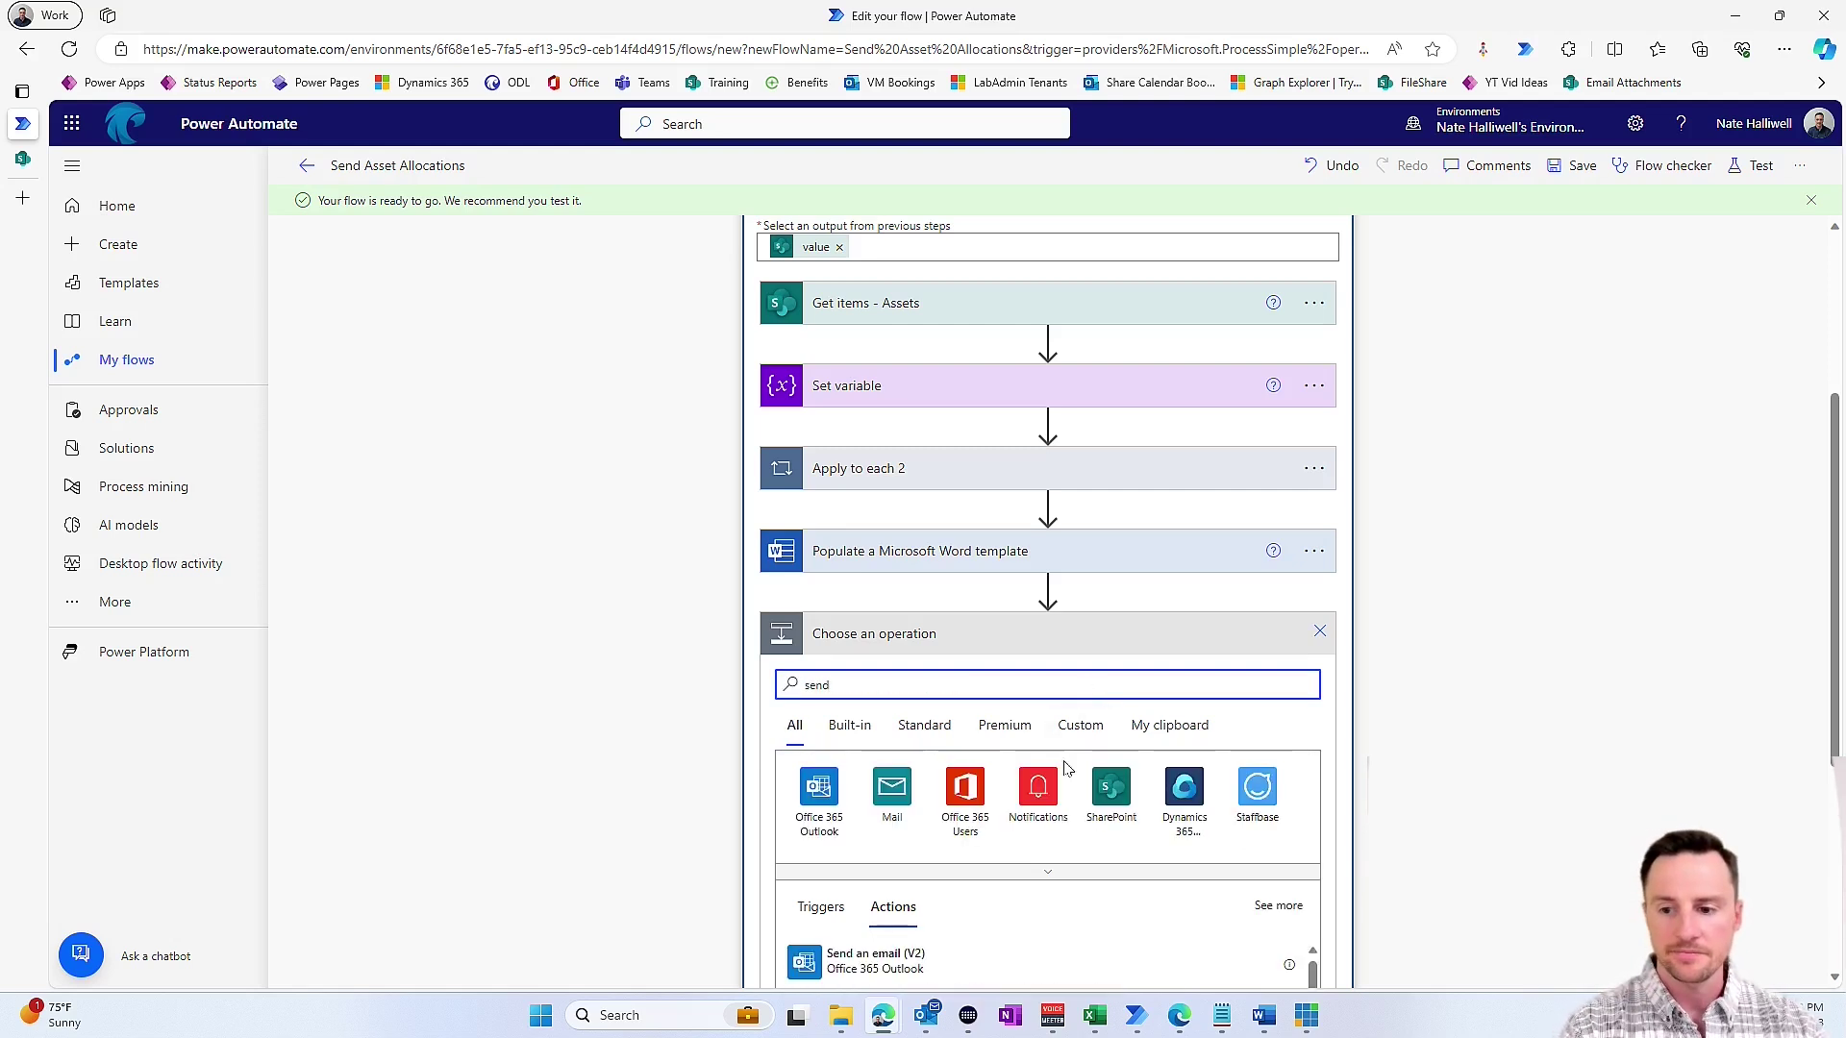
{"action": "scroll", "coordinate": [877, 866], "scroll_direction": "down", "scroll_amount": 1}
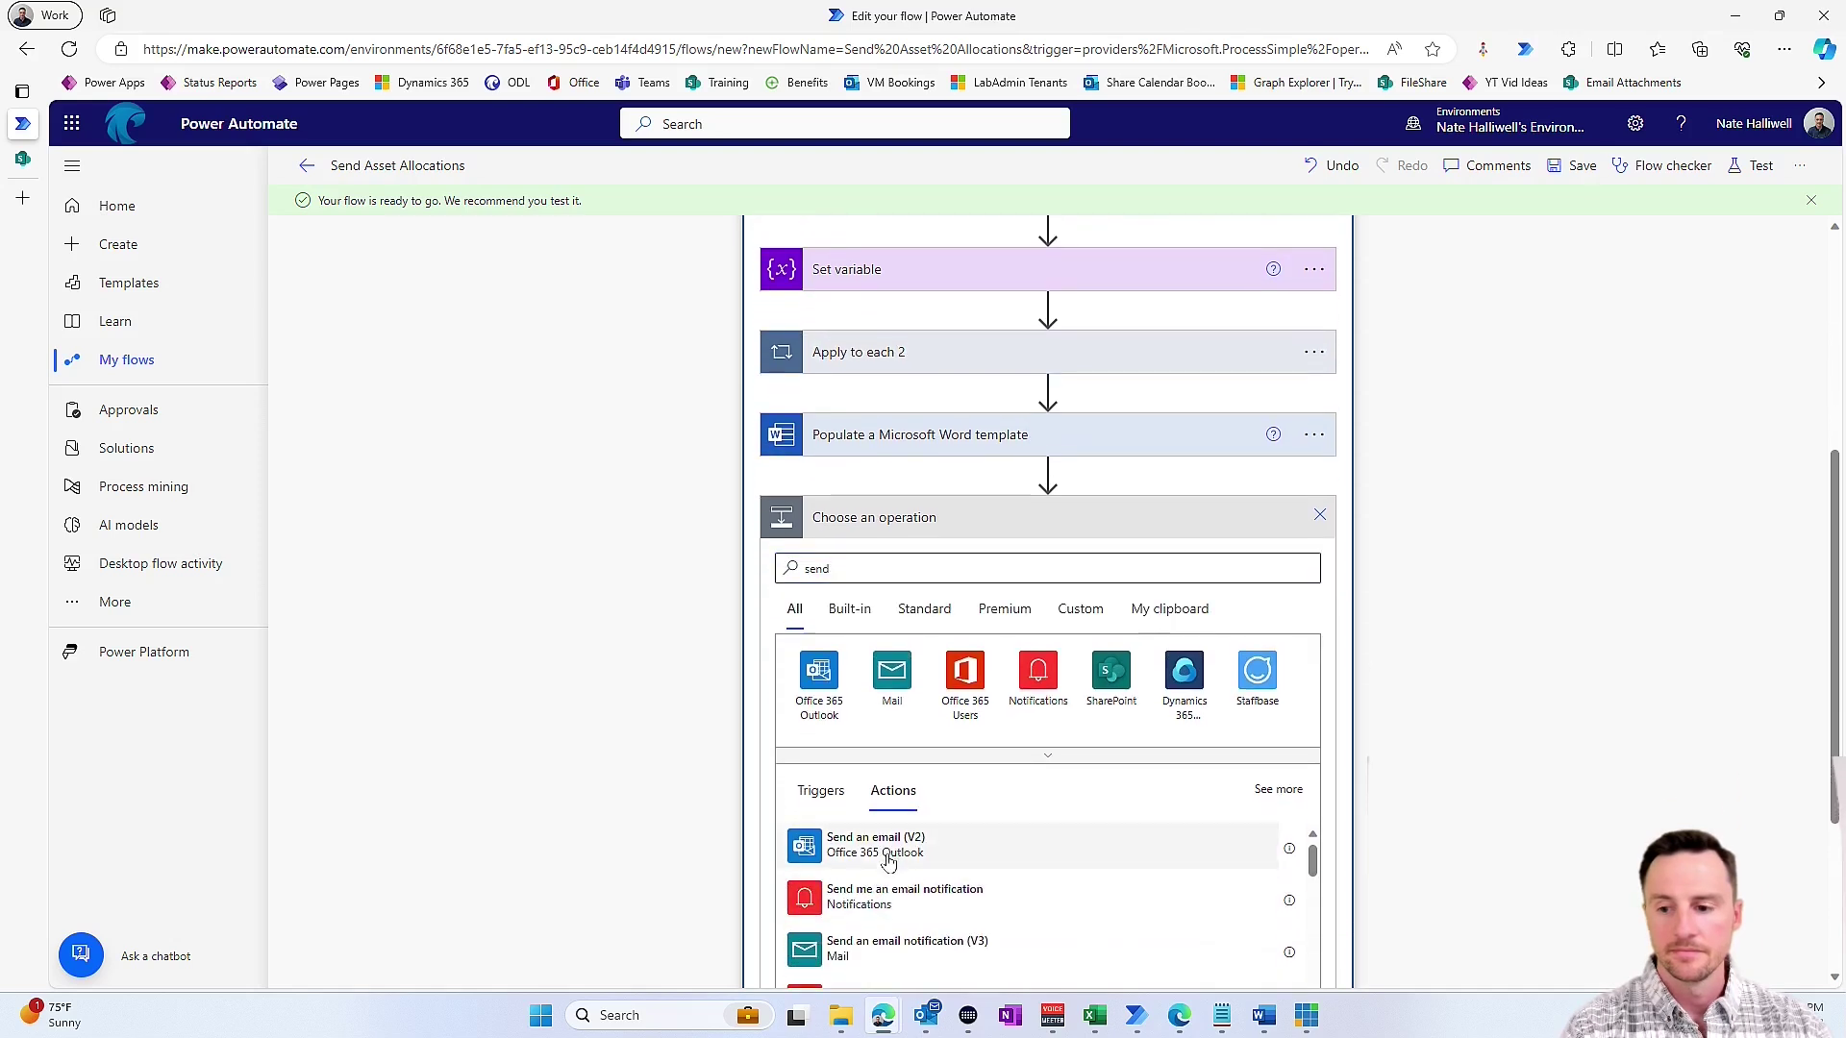
{"action": "left_click", "coordinate": [875, 845]}
- Set the recipient, subject 'Here are your Assets Currently', and body 'see attached'
{"action": "left_click", "coordinate": [1012, 603]}
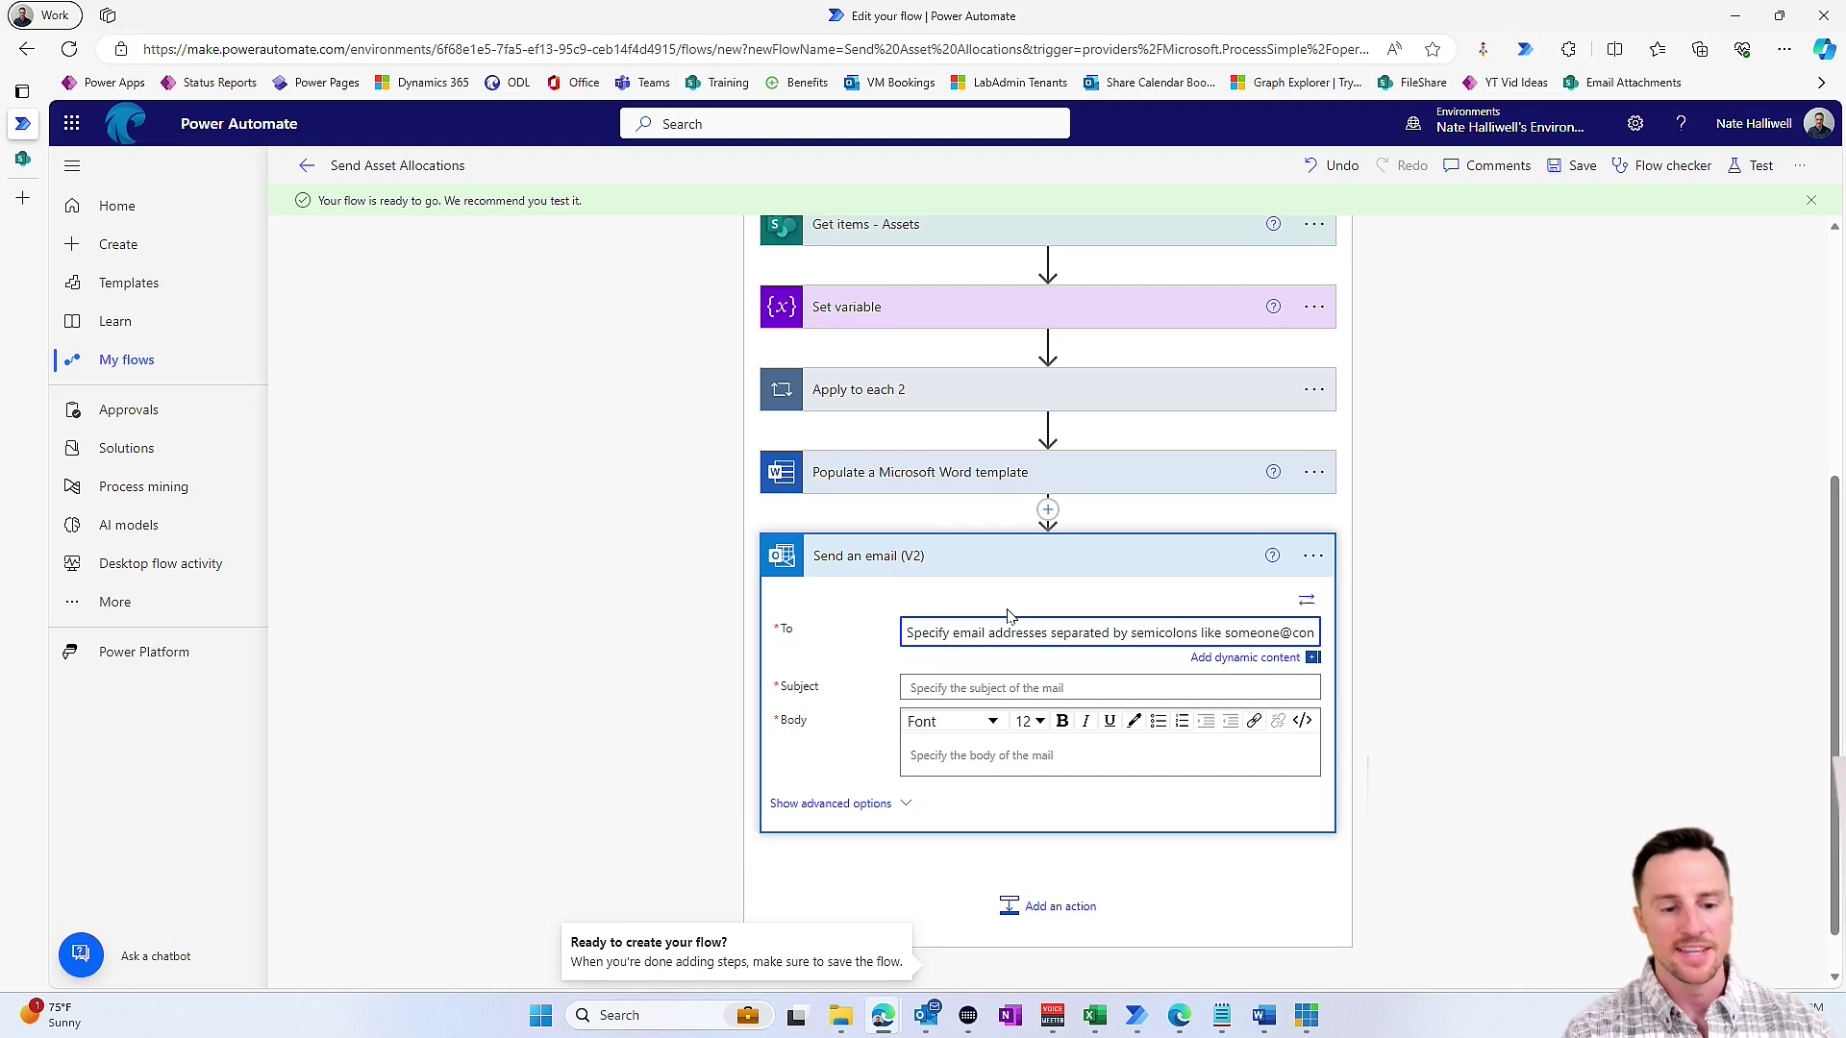
{"action": "type", "text": "nate"}
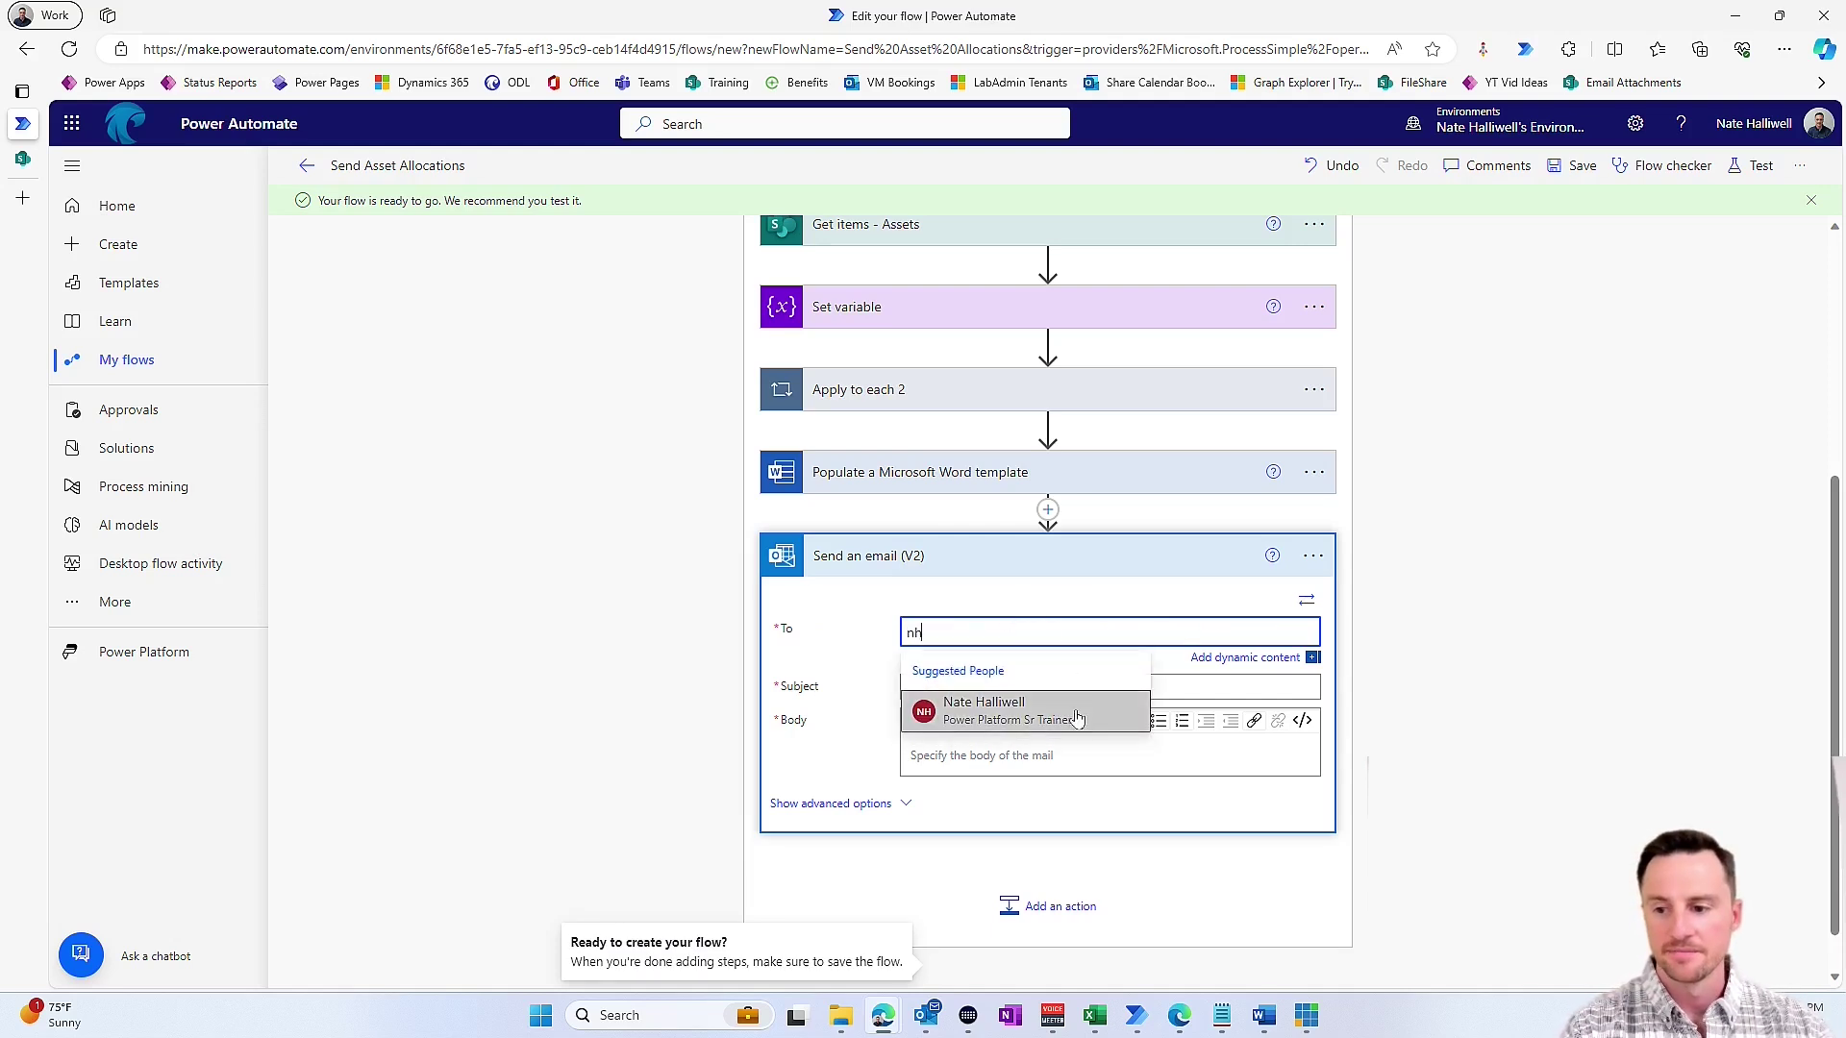
{"action": "left_click", "coordinate": [1096, 716]}
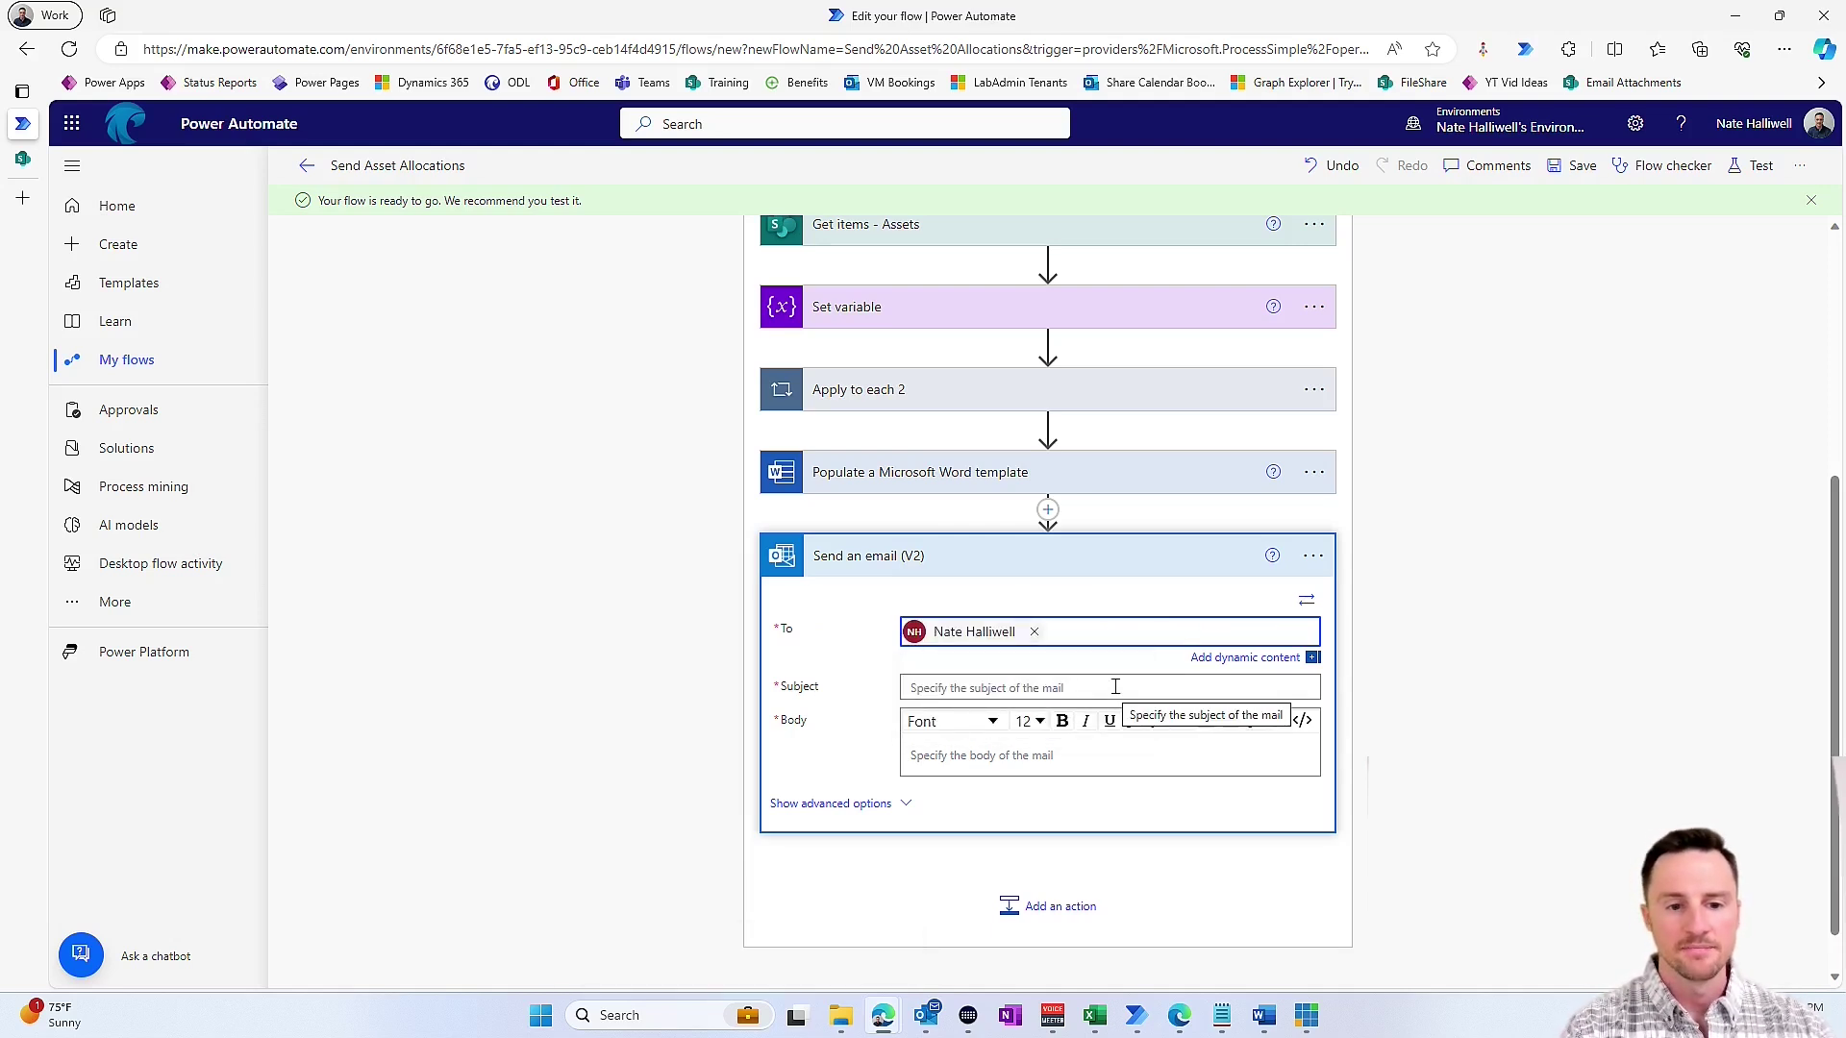
{"action": "left_click", "coordinate": [1036, 688]}
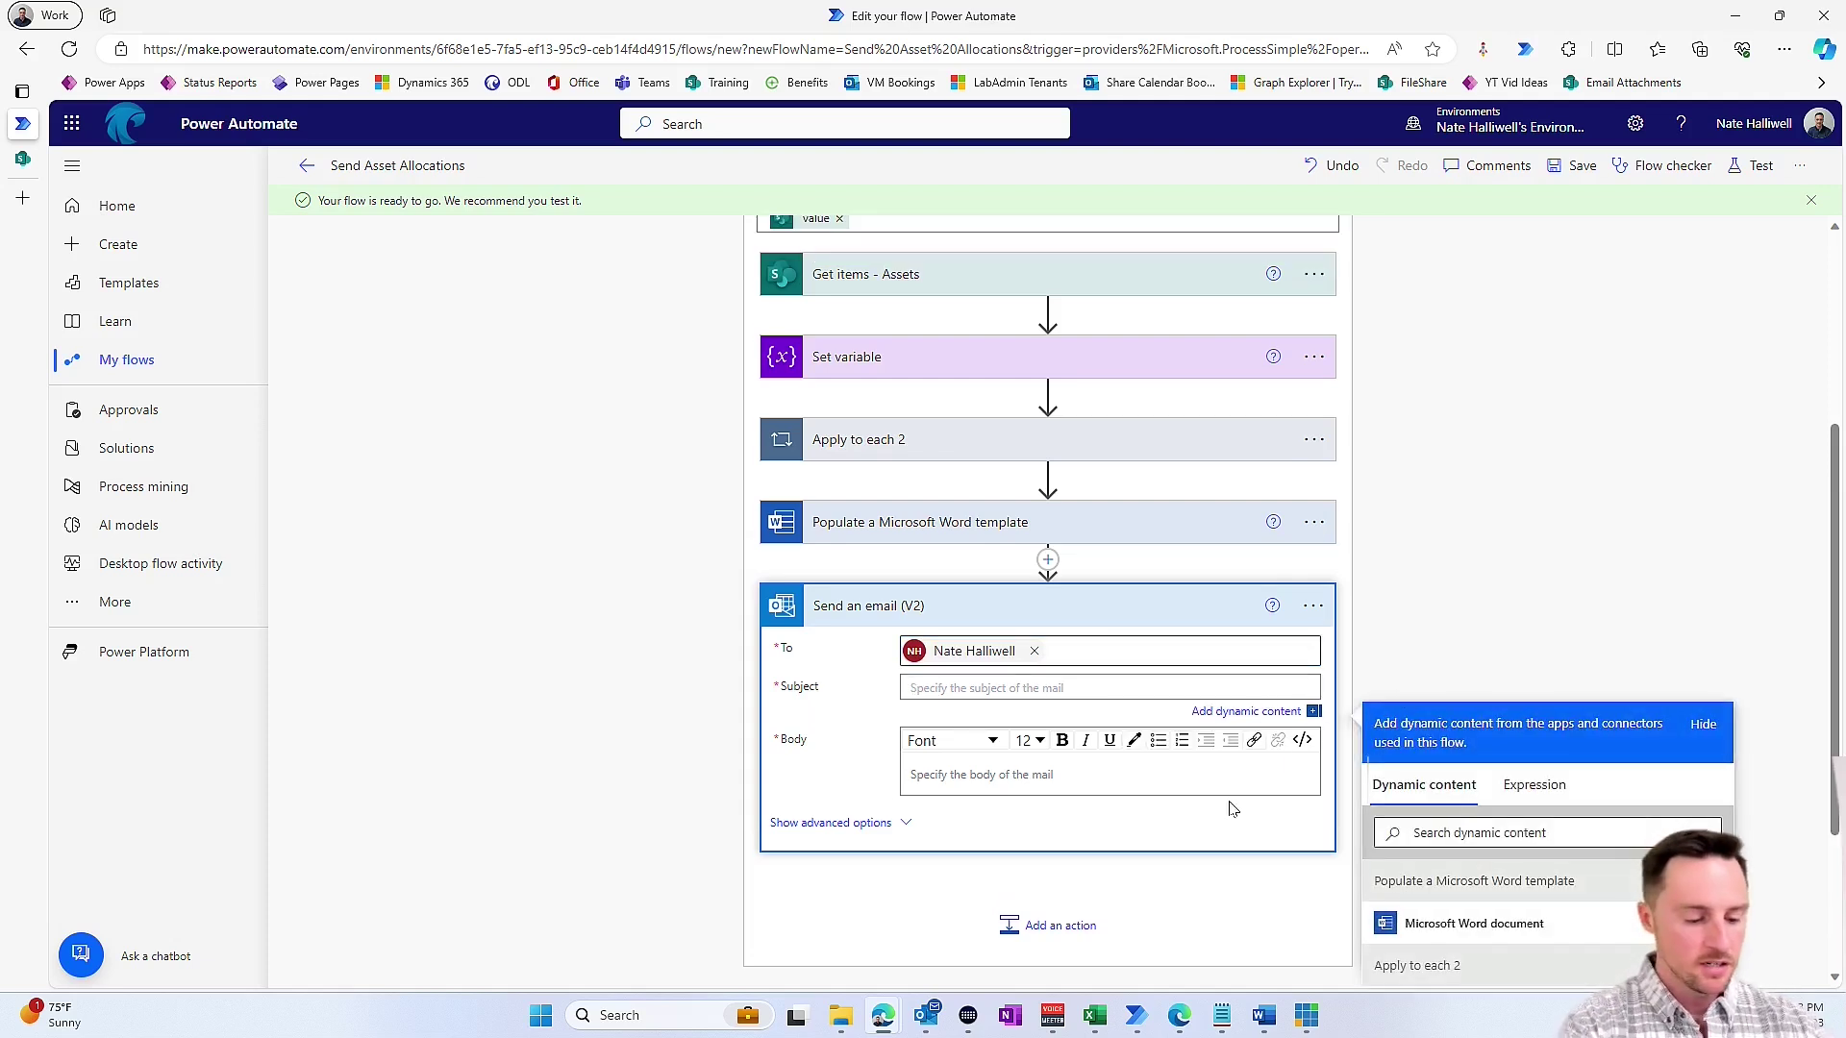
{"action": "type", "text": "Here are your Assets Currently"}
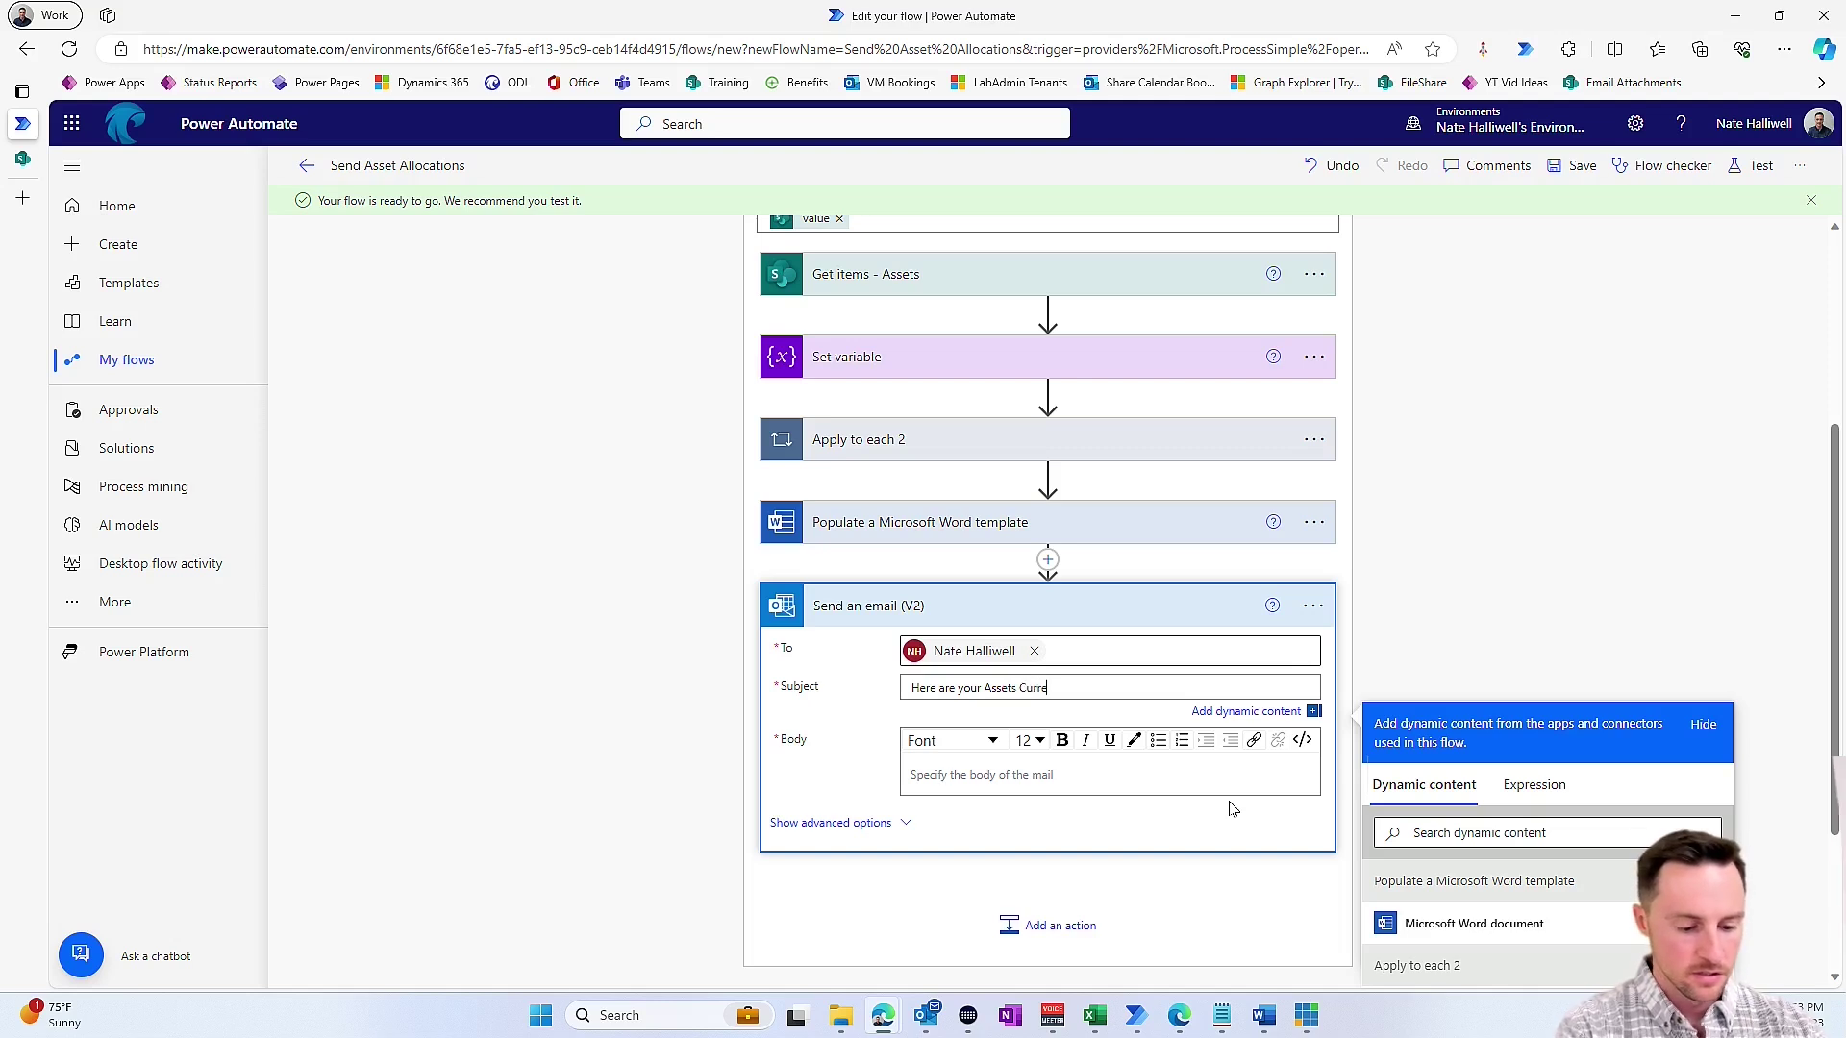
{"action": "left_click", "coordinate": [1095, 774]}
{"action": "type", "text": "see"}
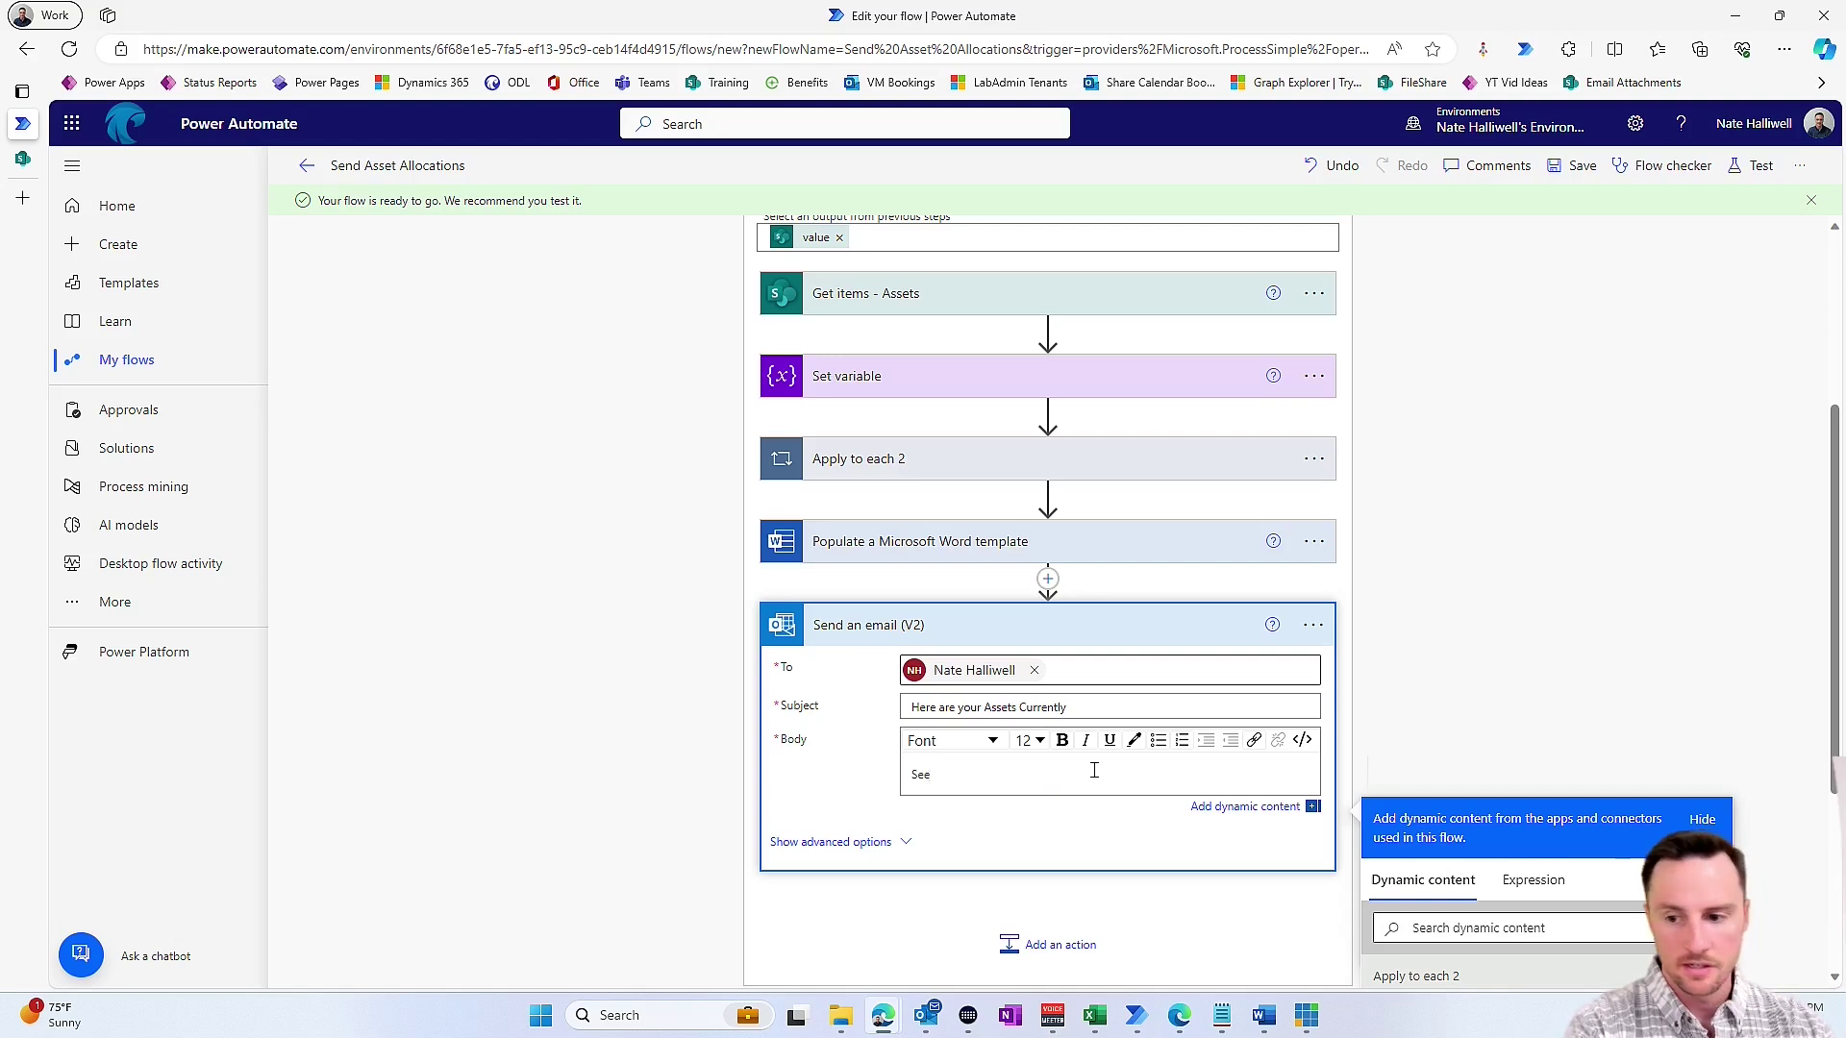
{"action": "type", "text": " attached"}
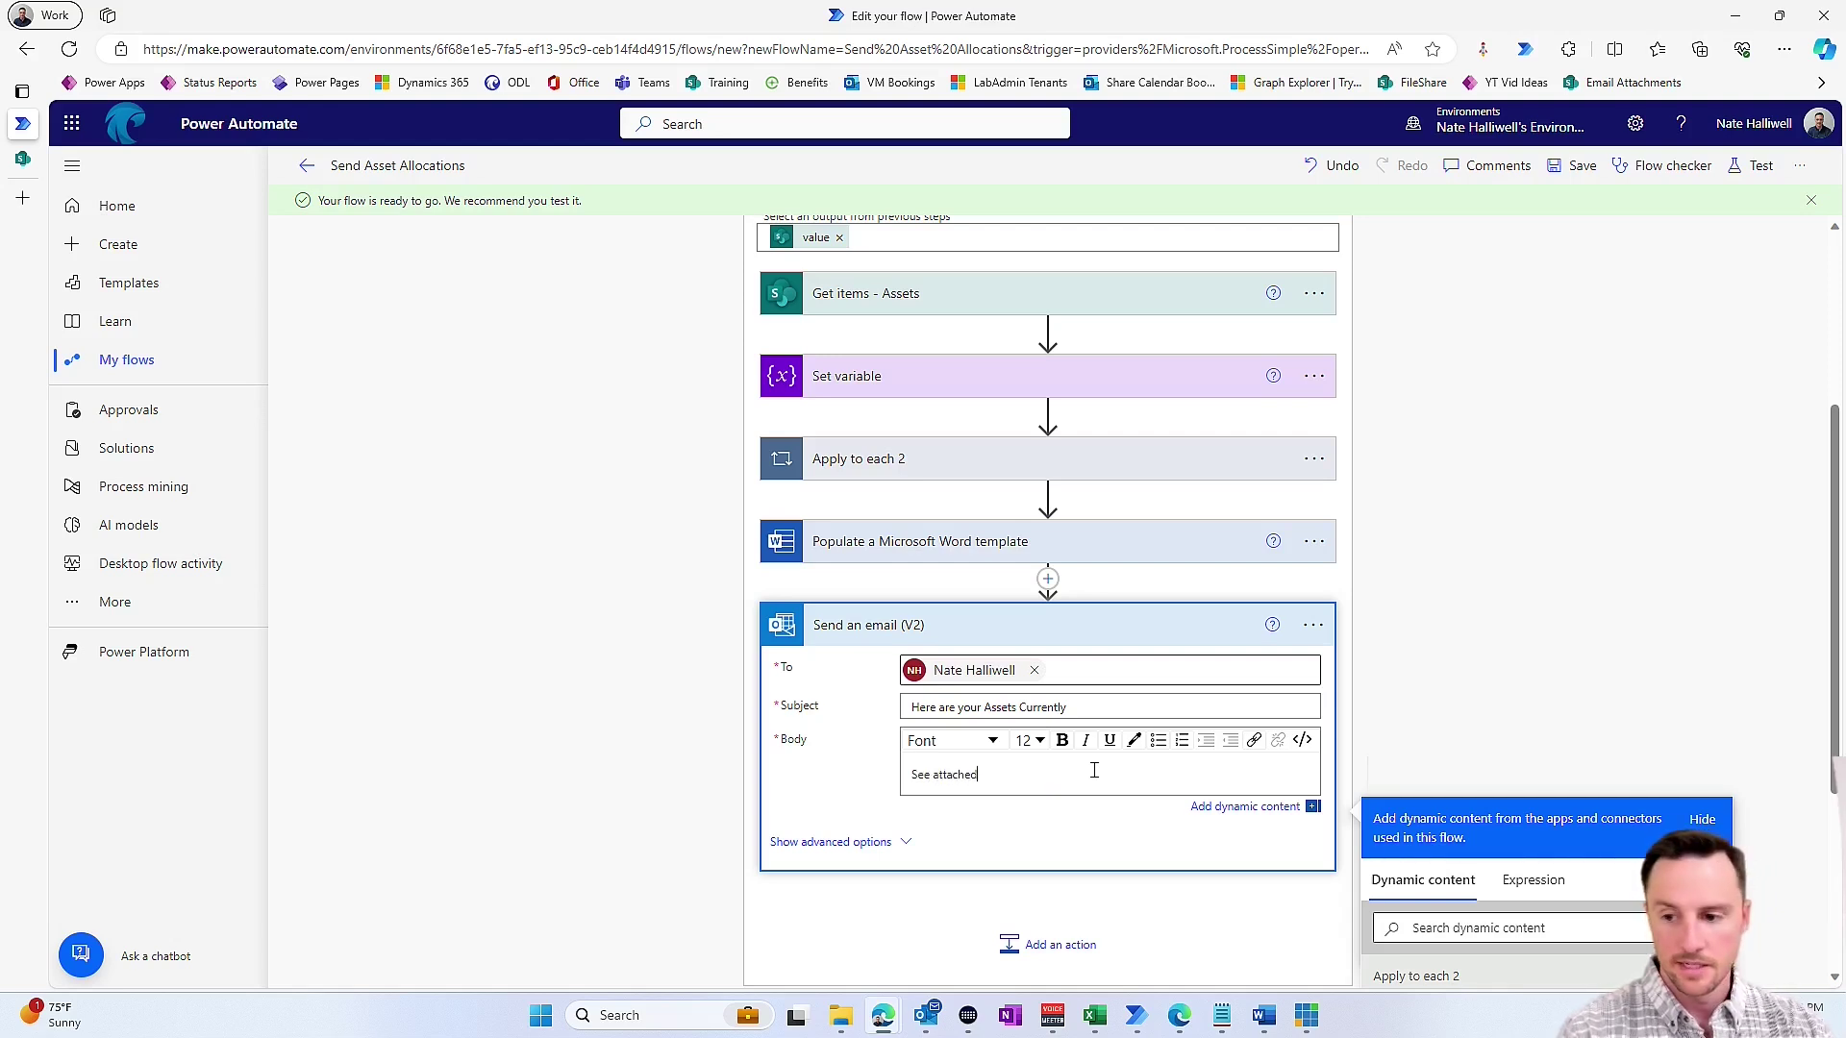
- Name the attachment with the Employee DisplayName followed by '_Assets.docx'
{"action": "left_click", "coordinate": [833, 843]}
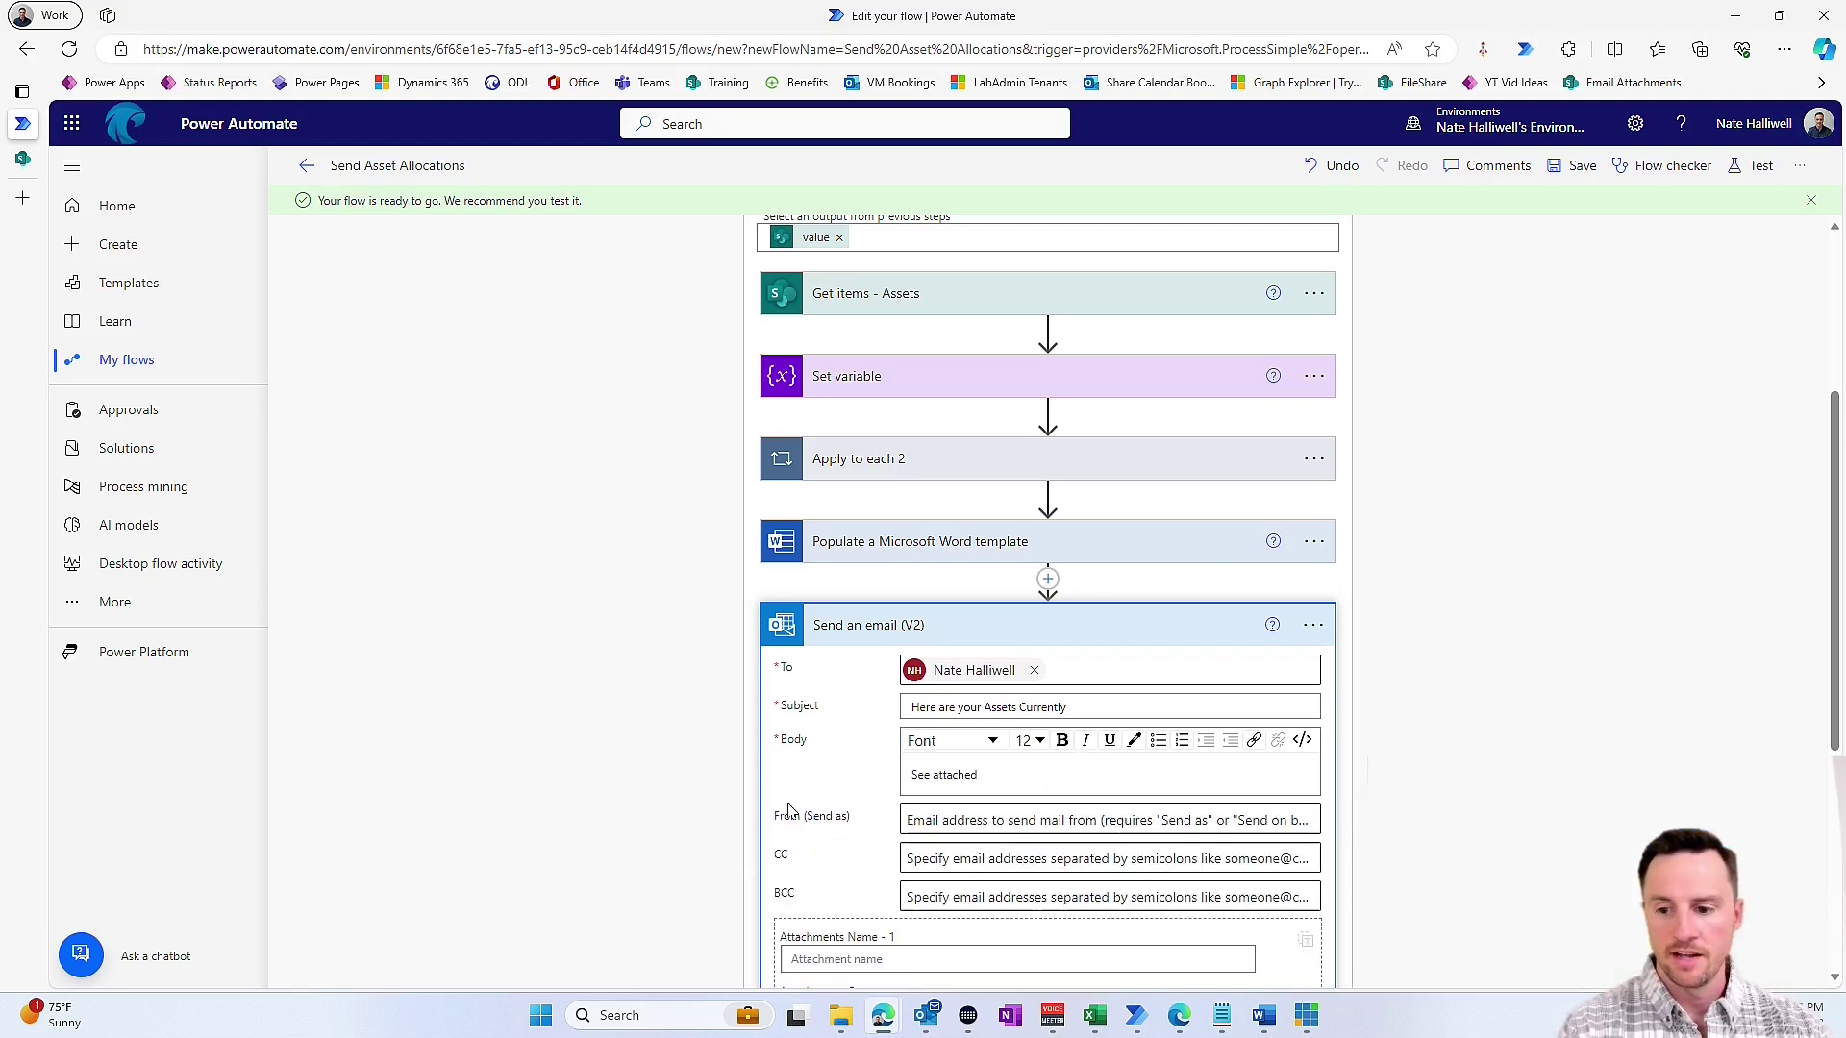
{"action": "scroll", "coordinate": [679, 762], "scroll_direction": "down", "scroll_amount": 2}
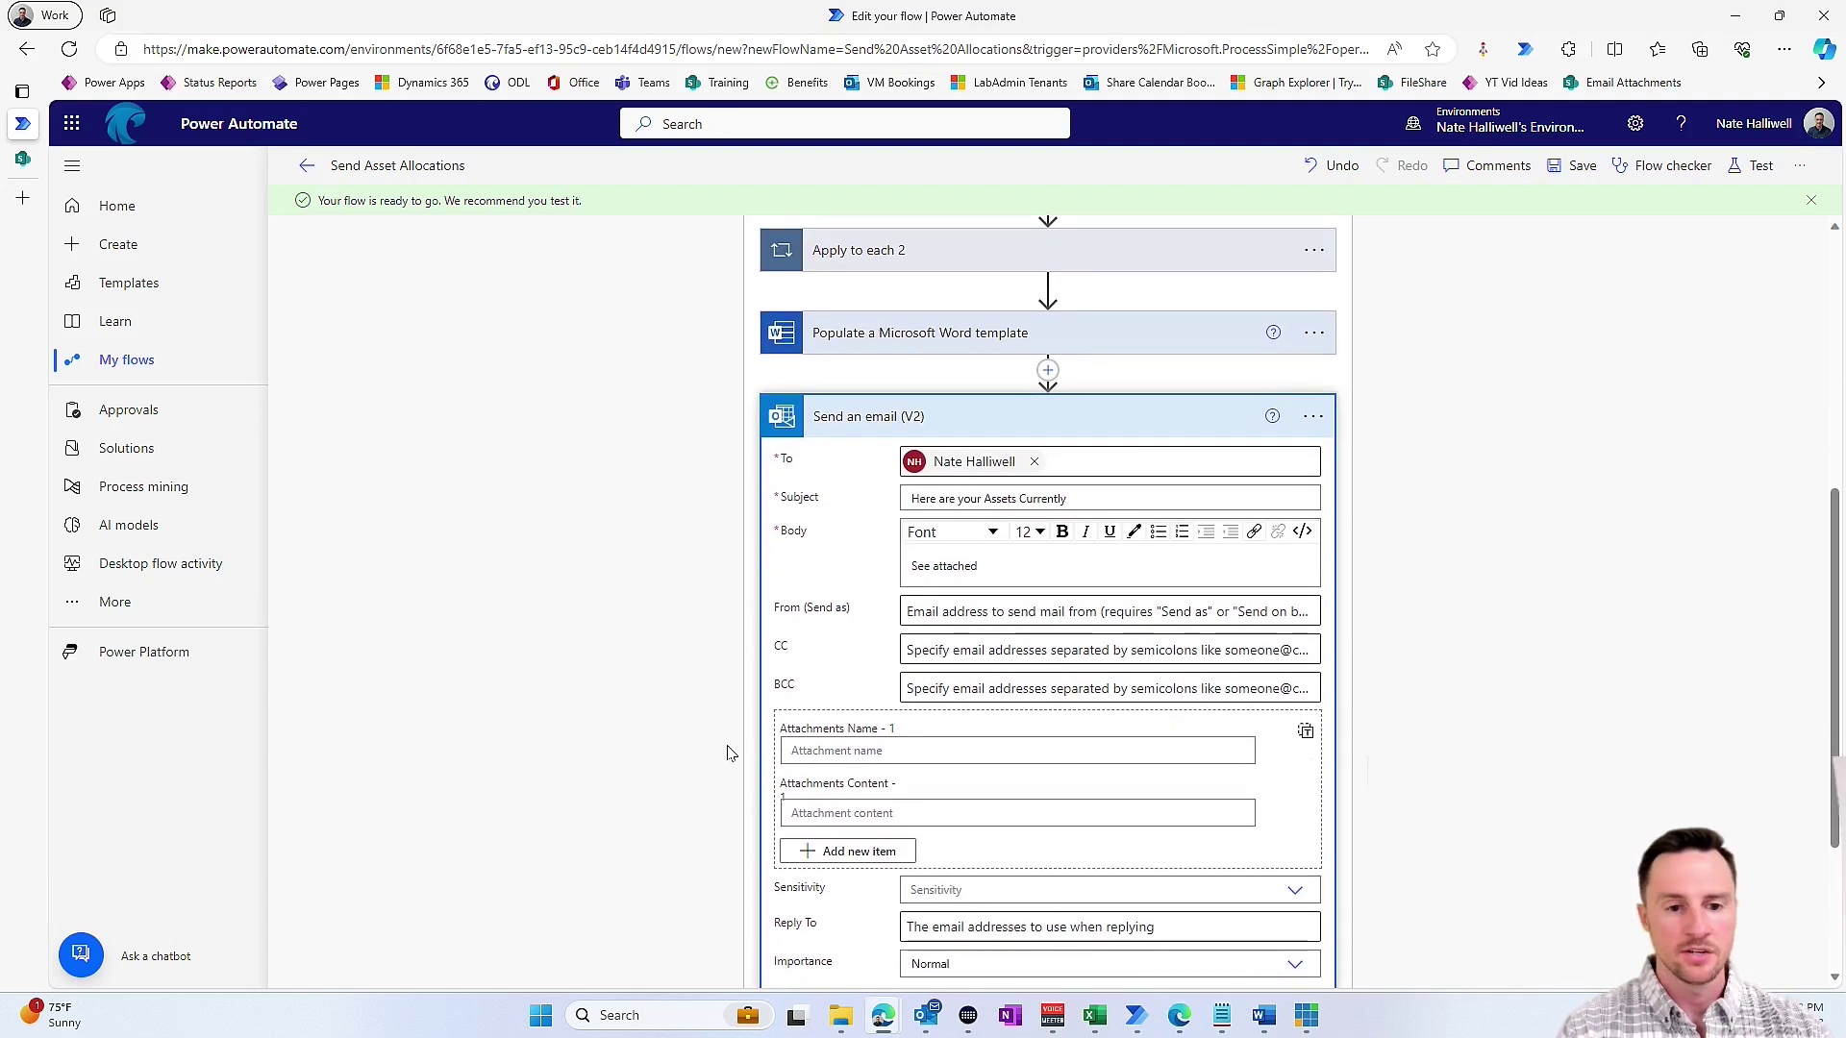
{"action": "left_click", "coordinate": [865, 750]}
{"action": "scroll", "coordinate": [629, 740], "scroll_direction": "down", "scroll_amount": 2}
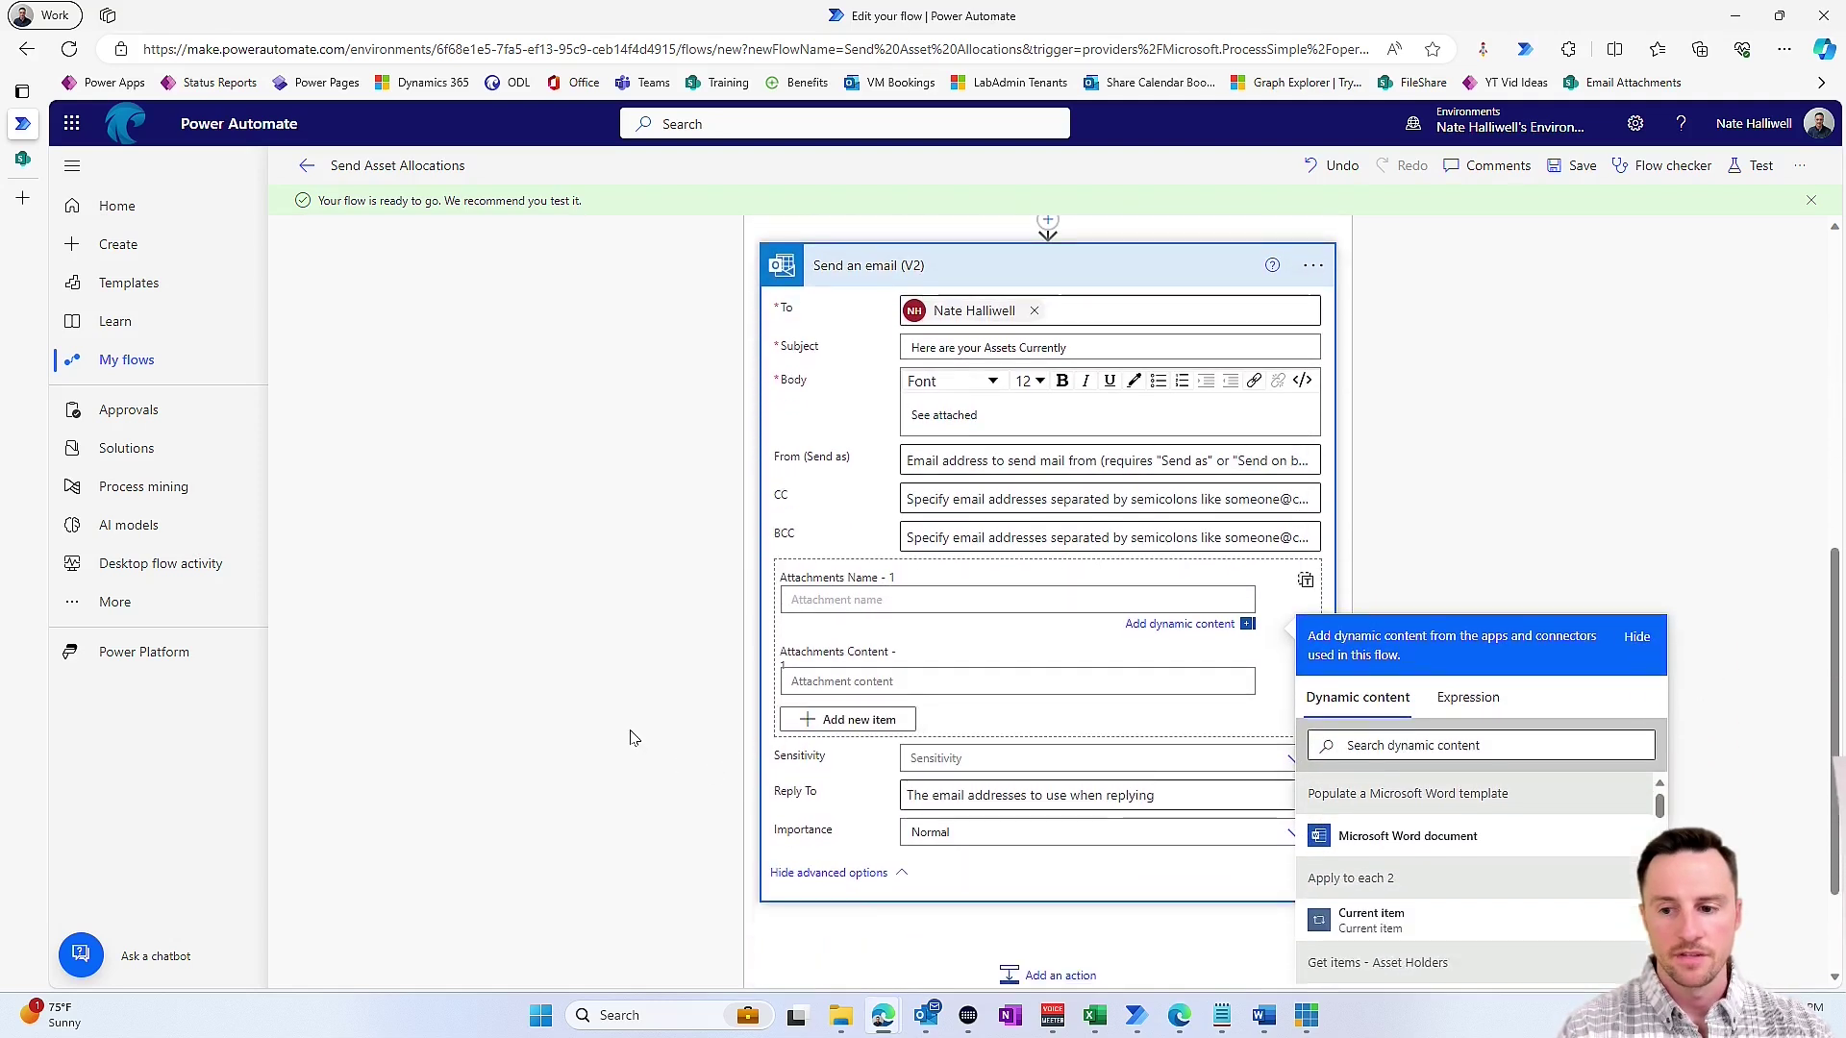
{"action": "left_click", "coordinate": [1431, 715]}
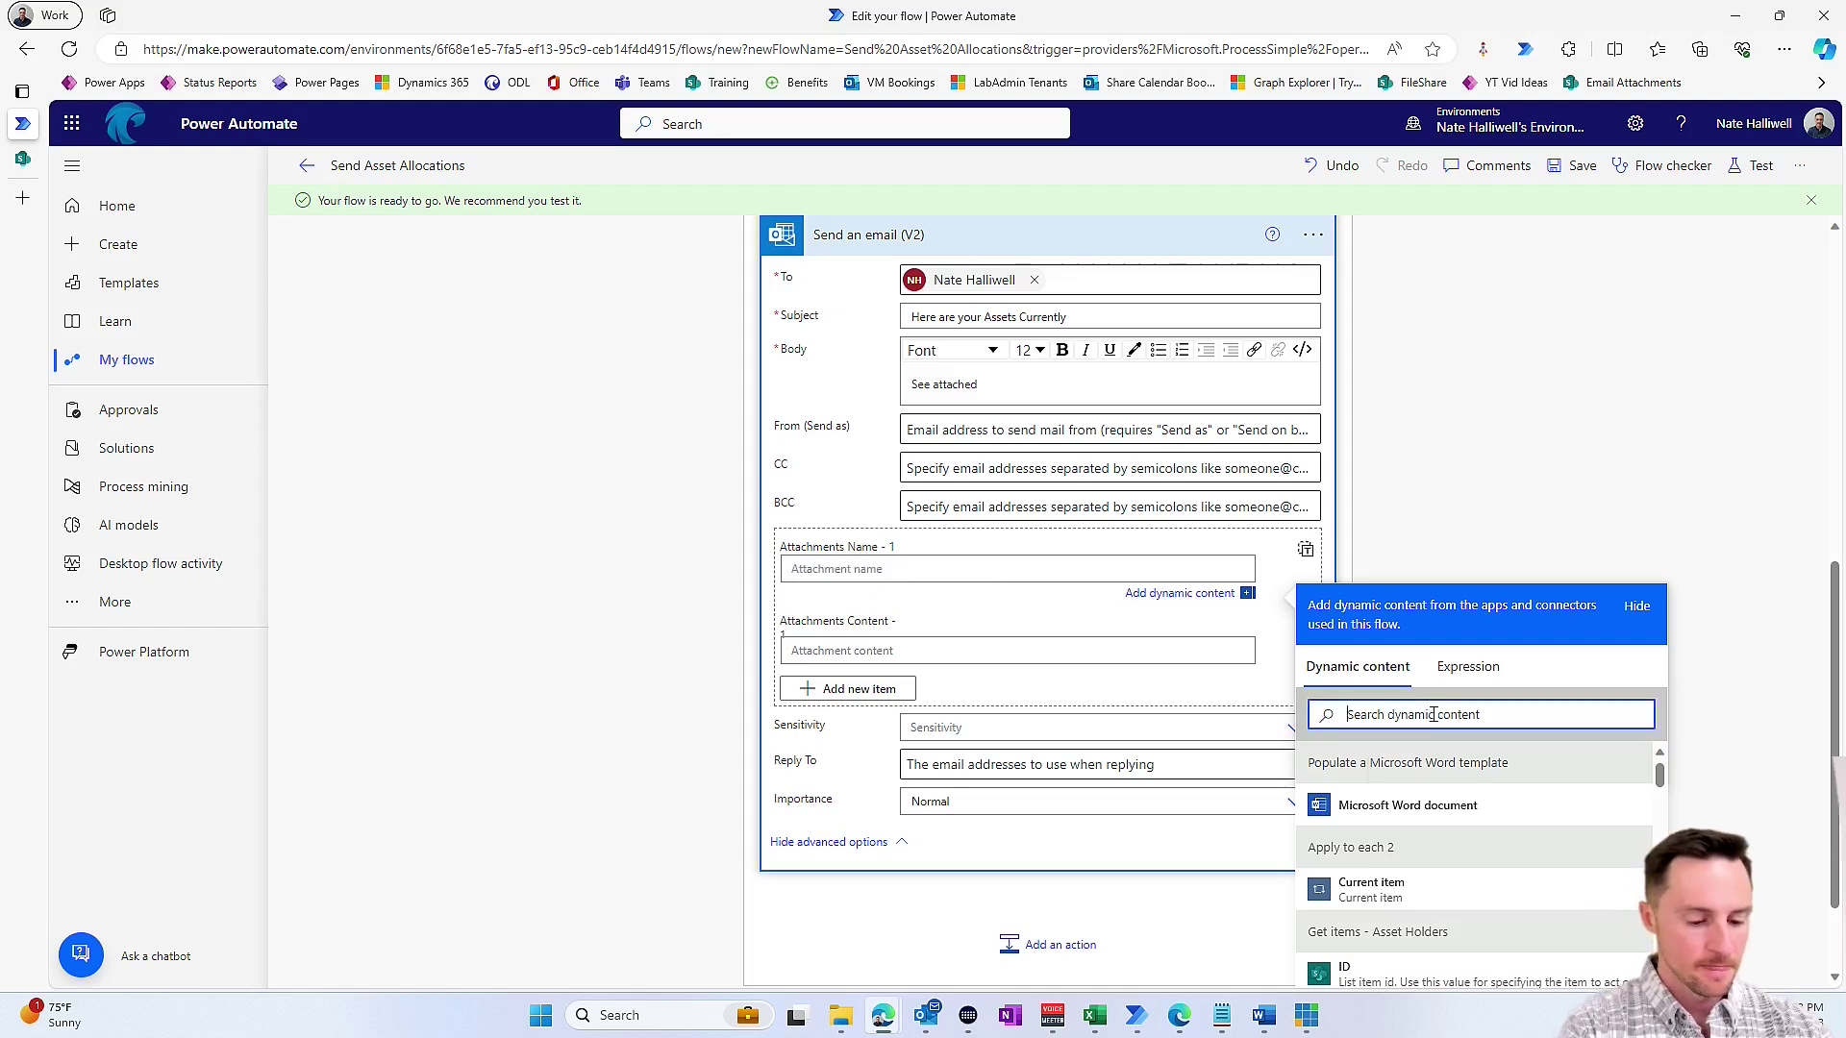
{"action": "type", "text": "employ"}
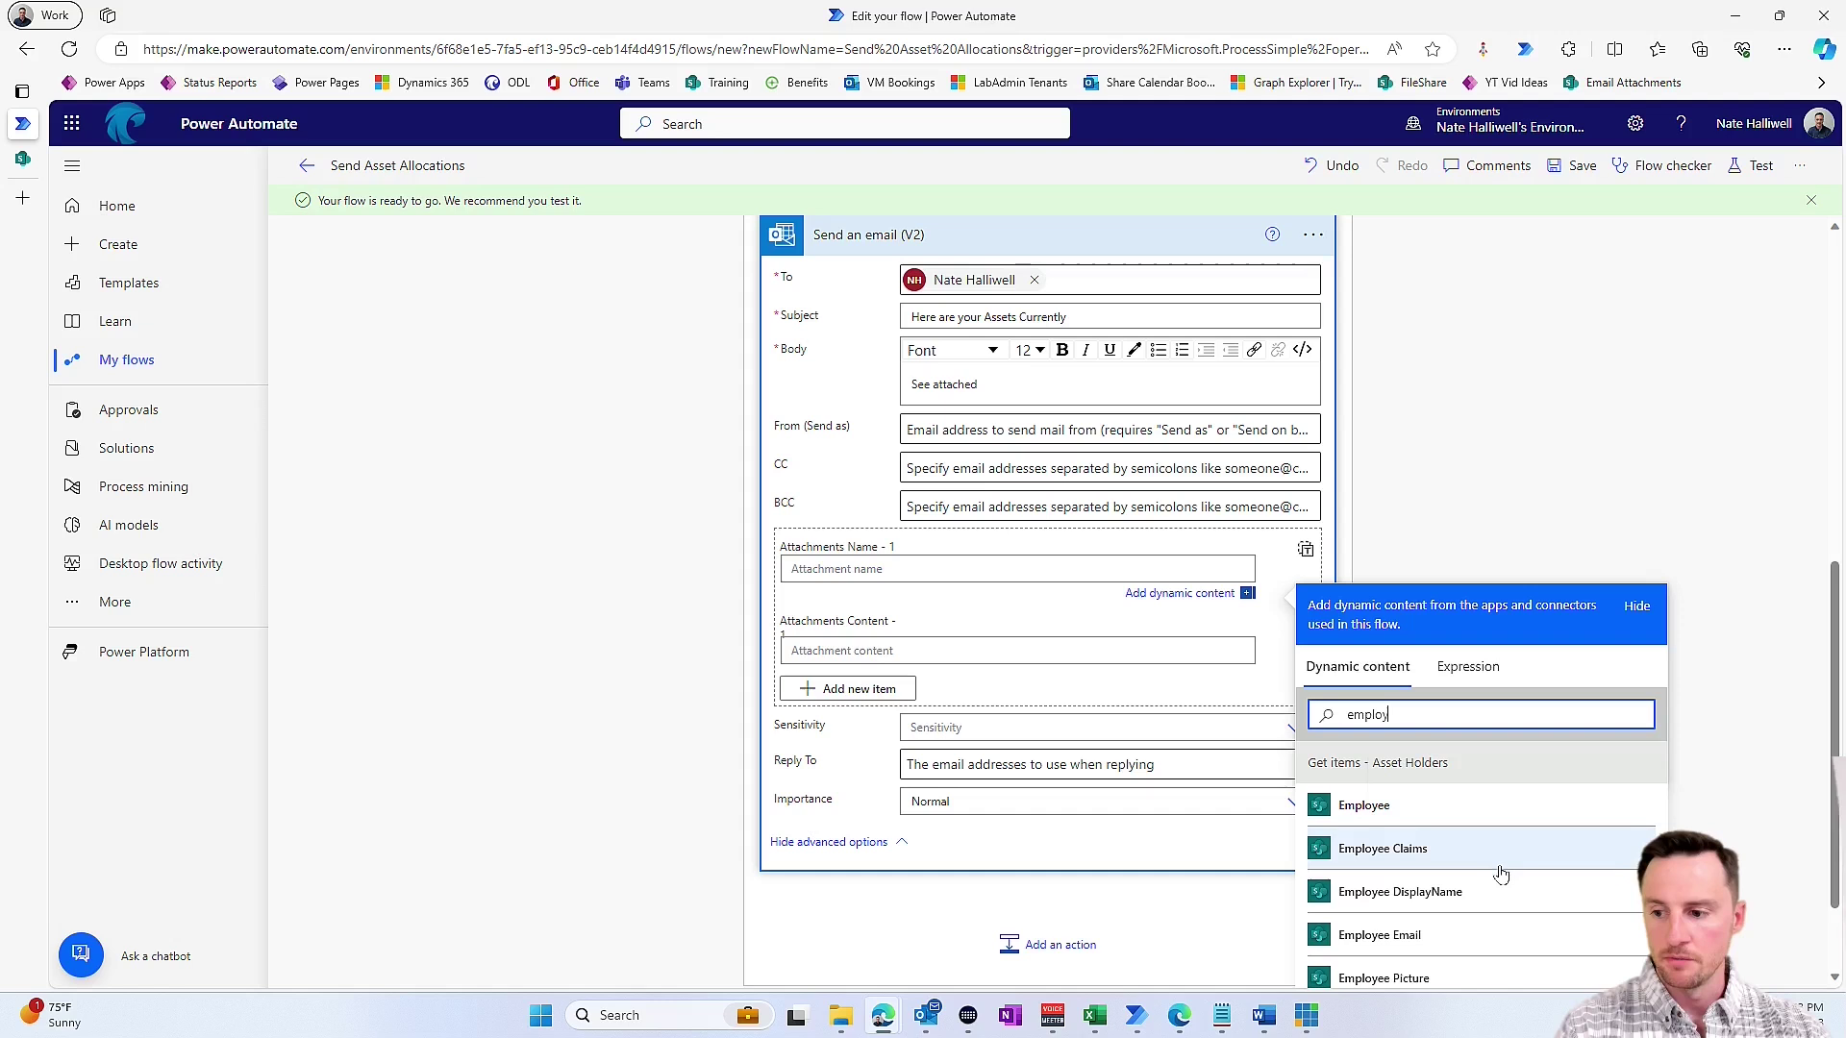
{"action": "scroll", "coordinate": [1499, 883], "scroll_direction": "down", "scroll_amount": 1}
{"action": "scroll", "coordinate": [1498, 883], "scroll_direction": "down", "scroll_amount": 1}
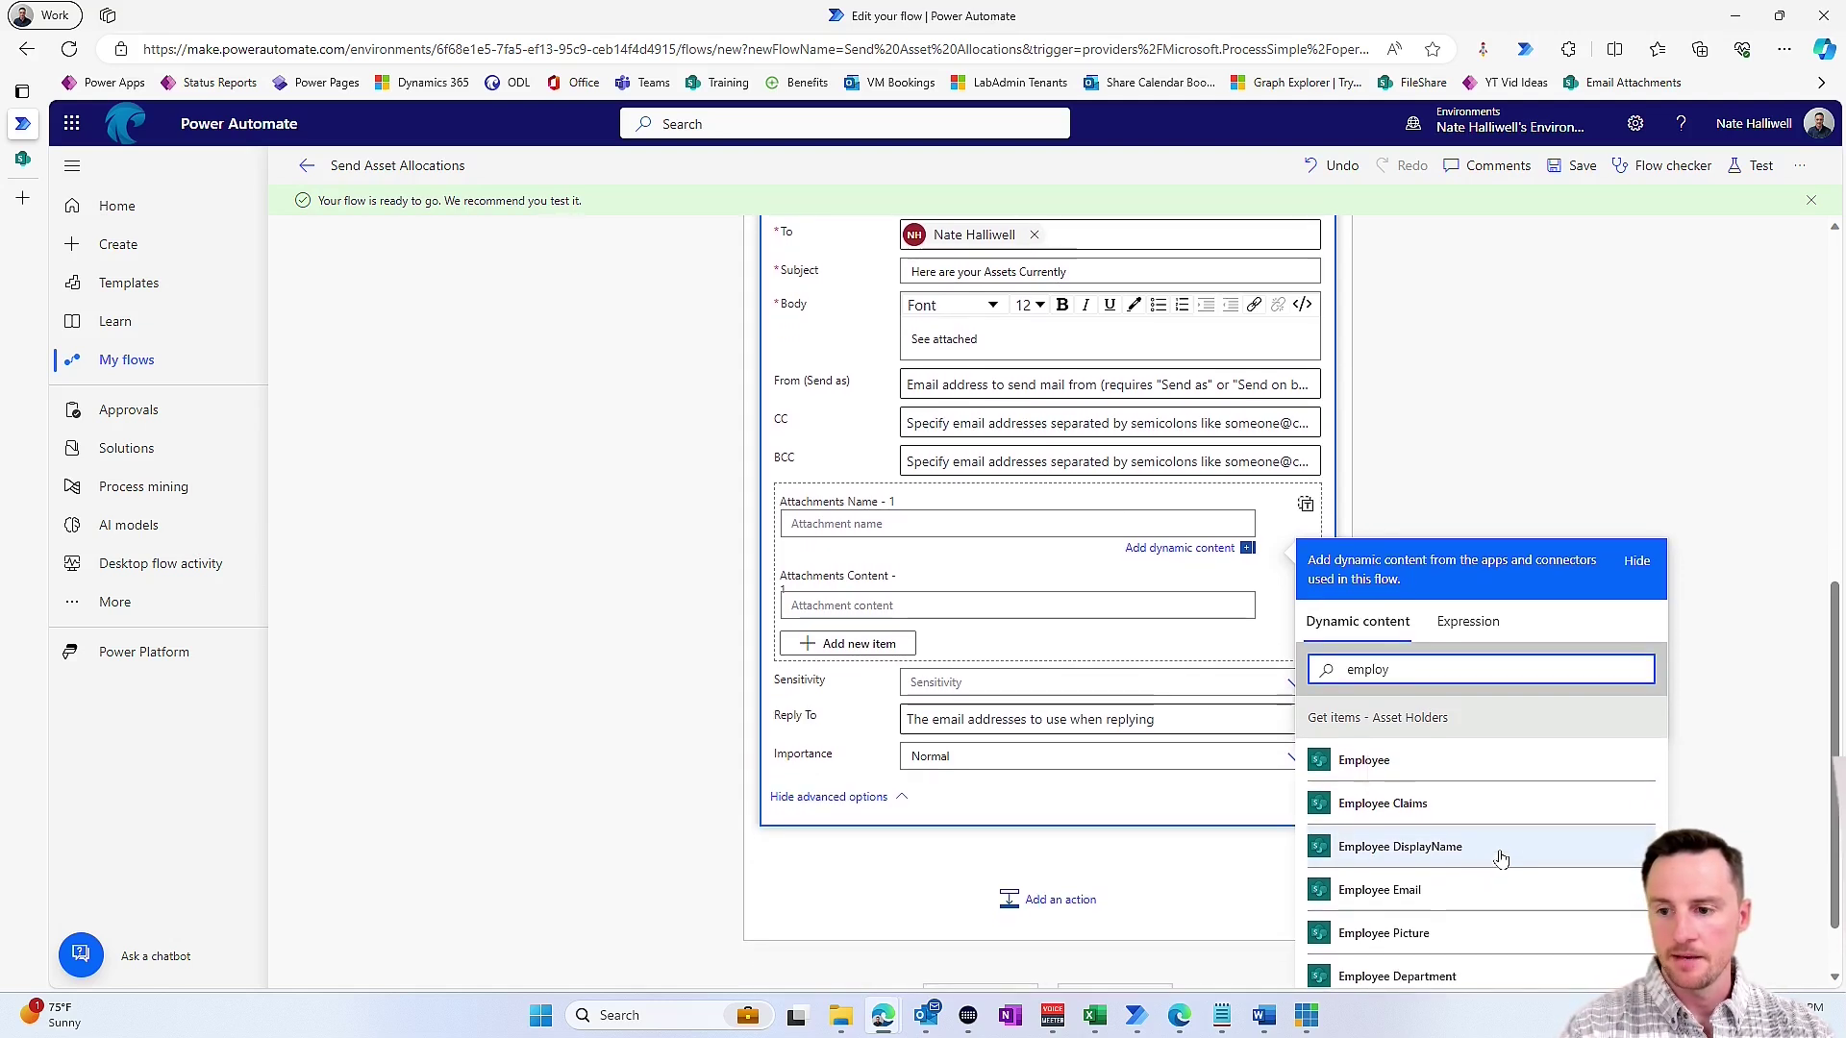
{"action": "left_click", "coordinate": [1501, 855]}
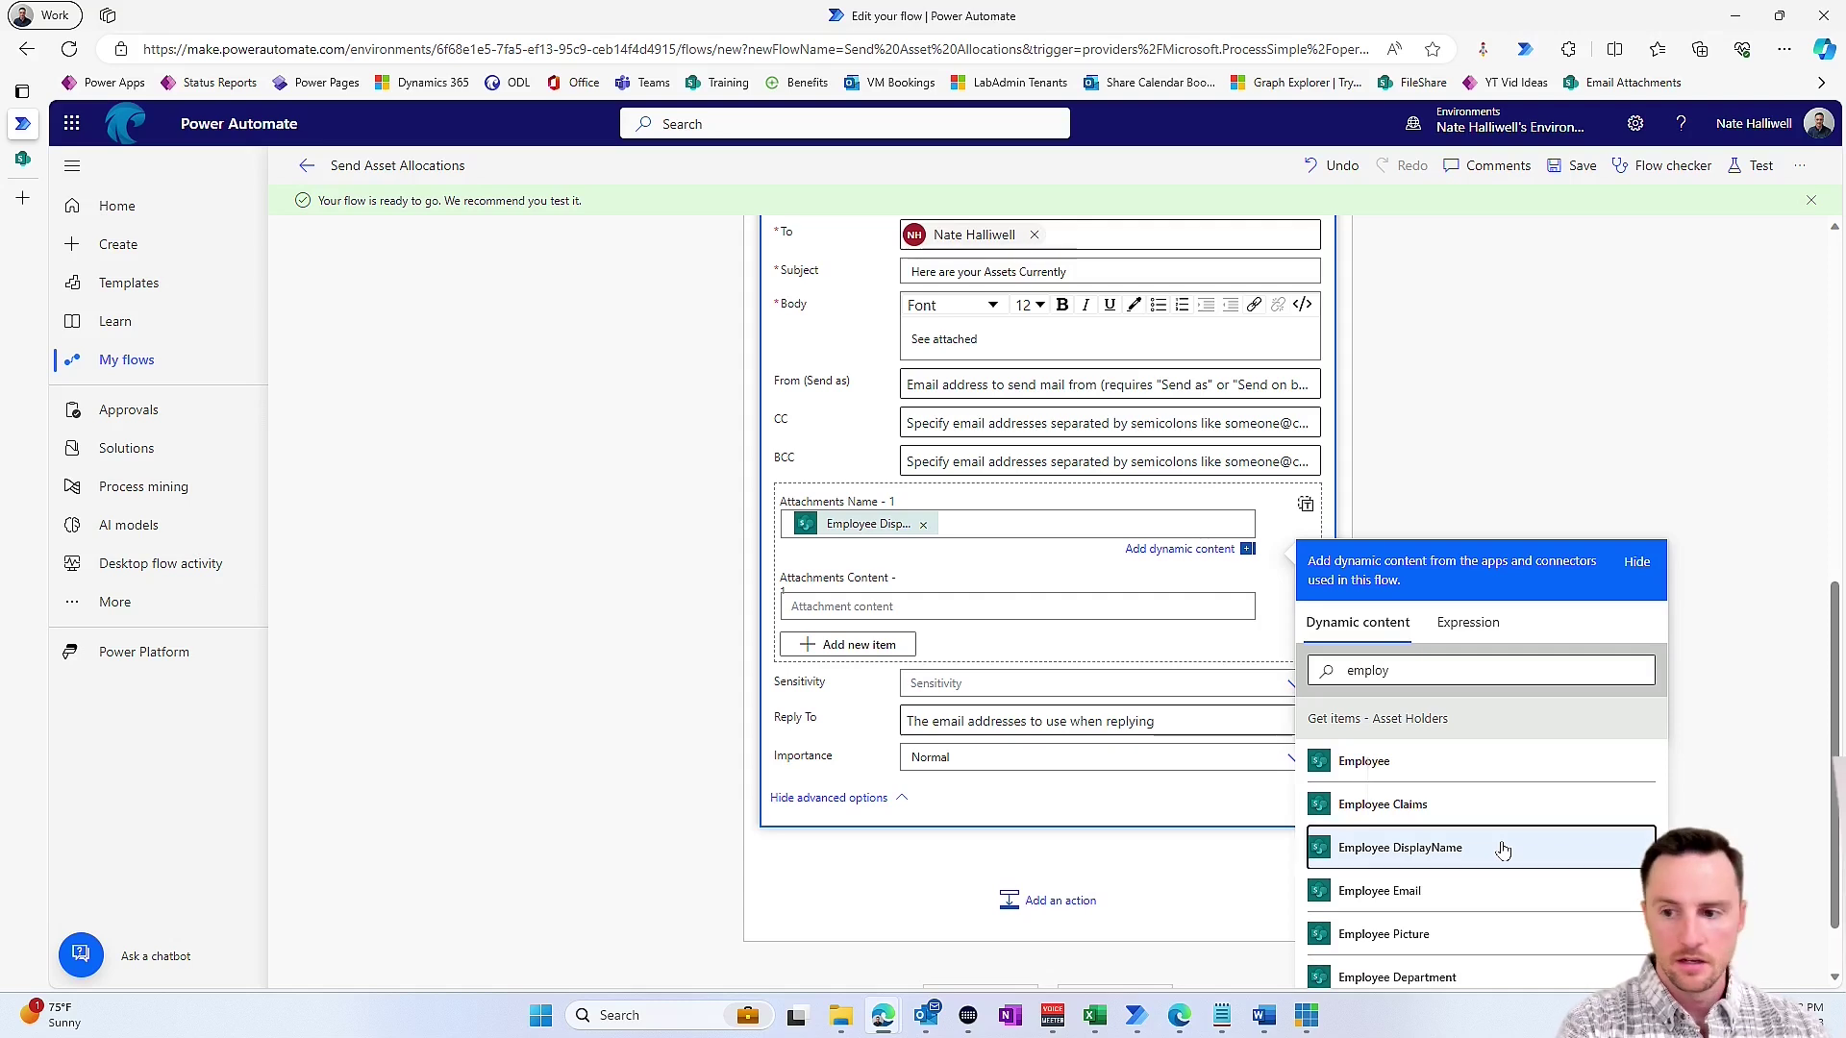
{"action": "left_click", "coordinate": [1006, 526]}
{"action": "type", "text": "_Assets.docx"}
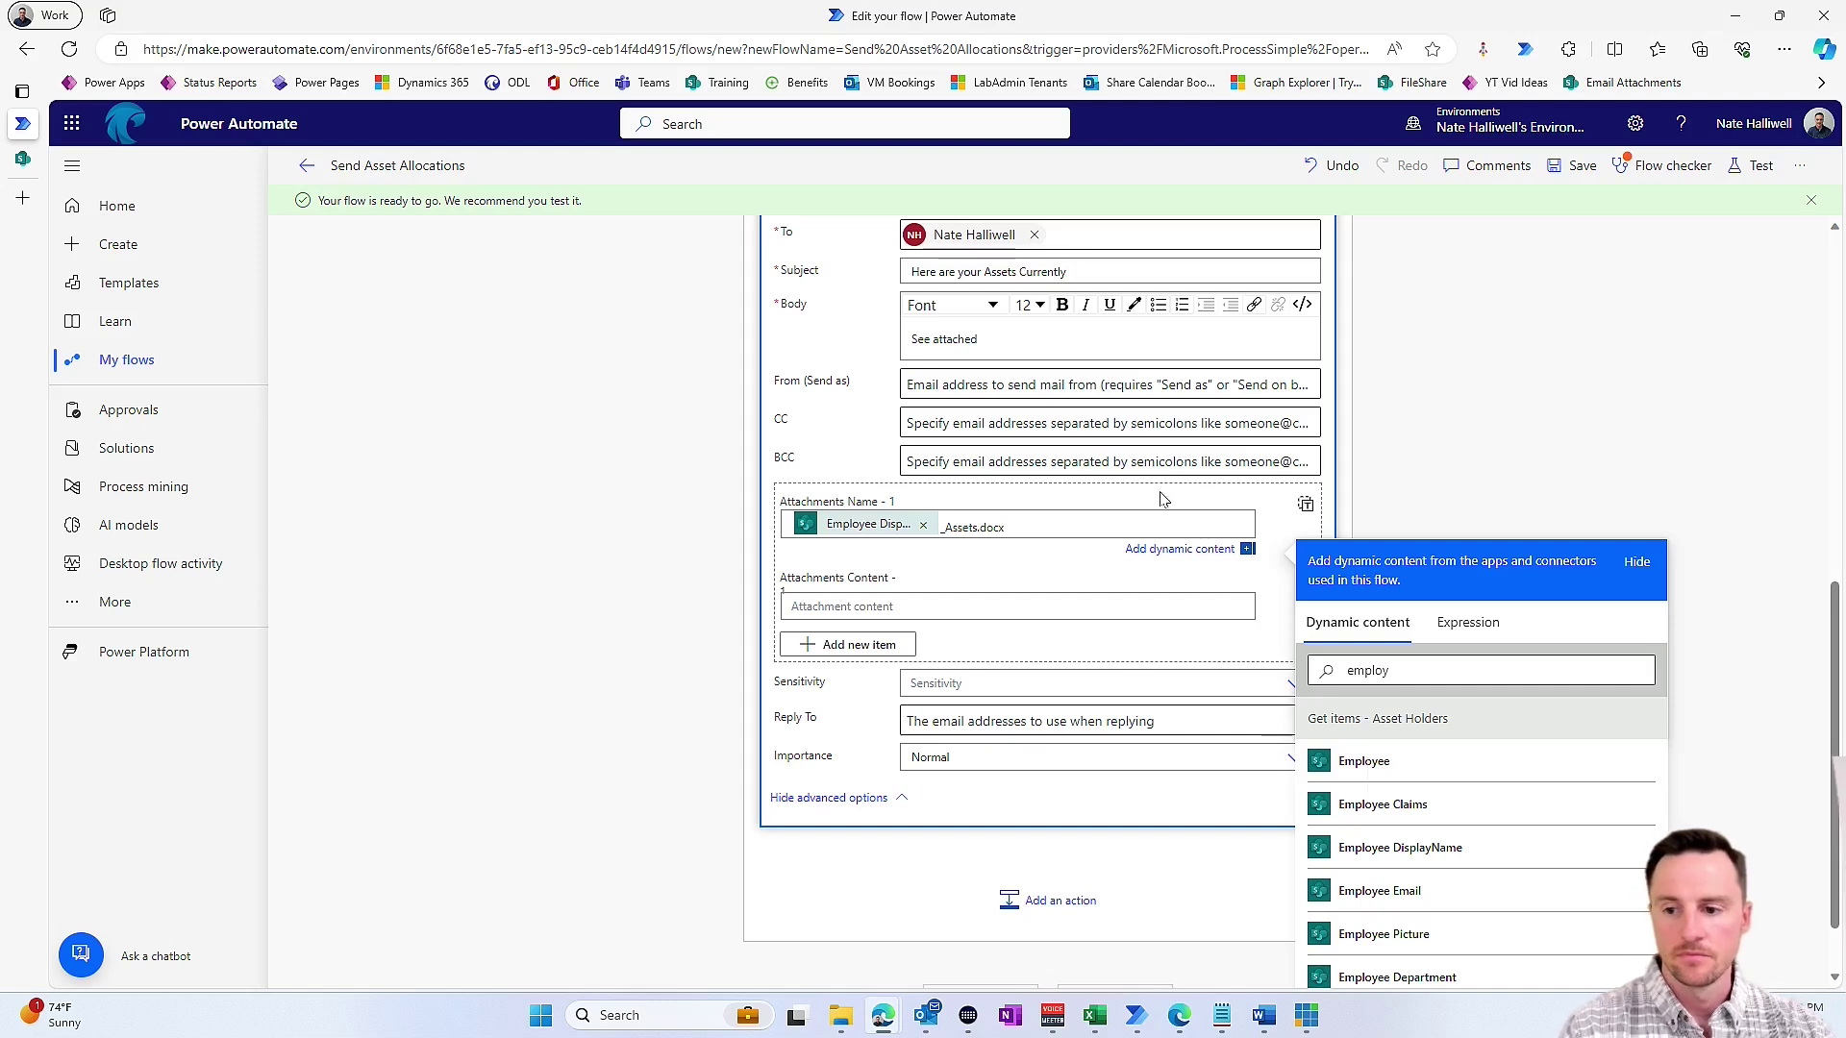
- Set the attachment content to the Microsoft Word document and save the flow
{"action": "left_click", "coordinate": [837, 604]}
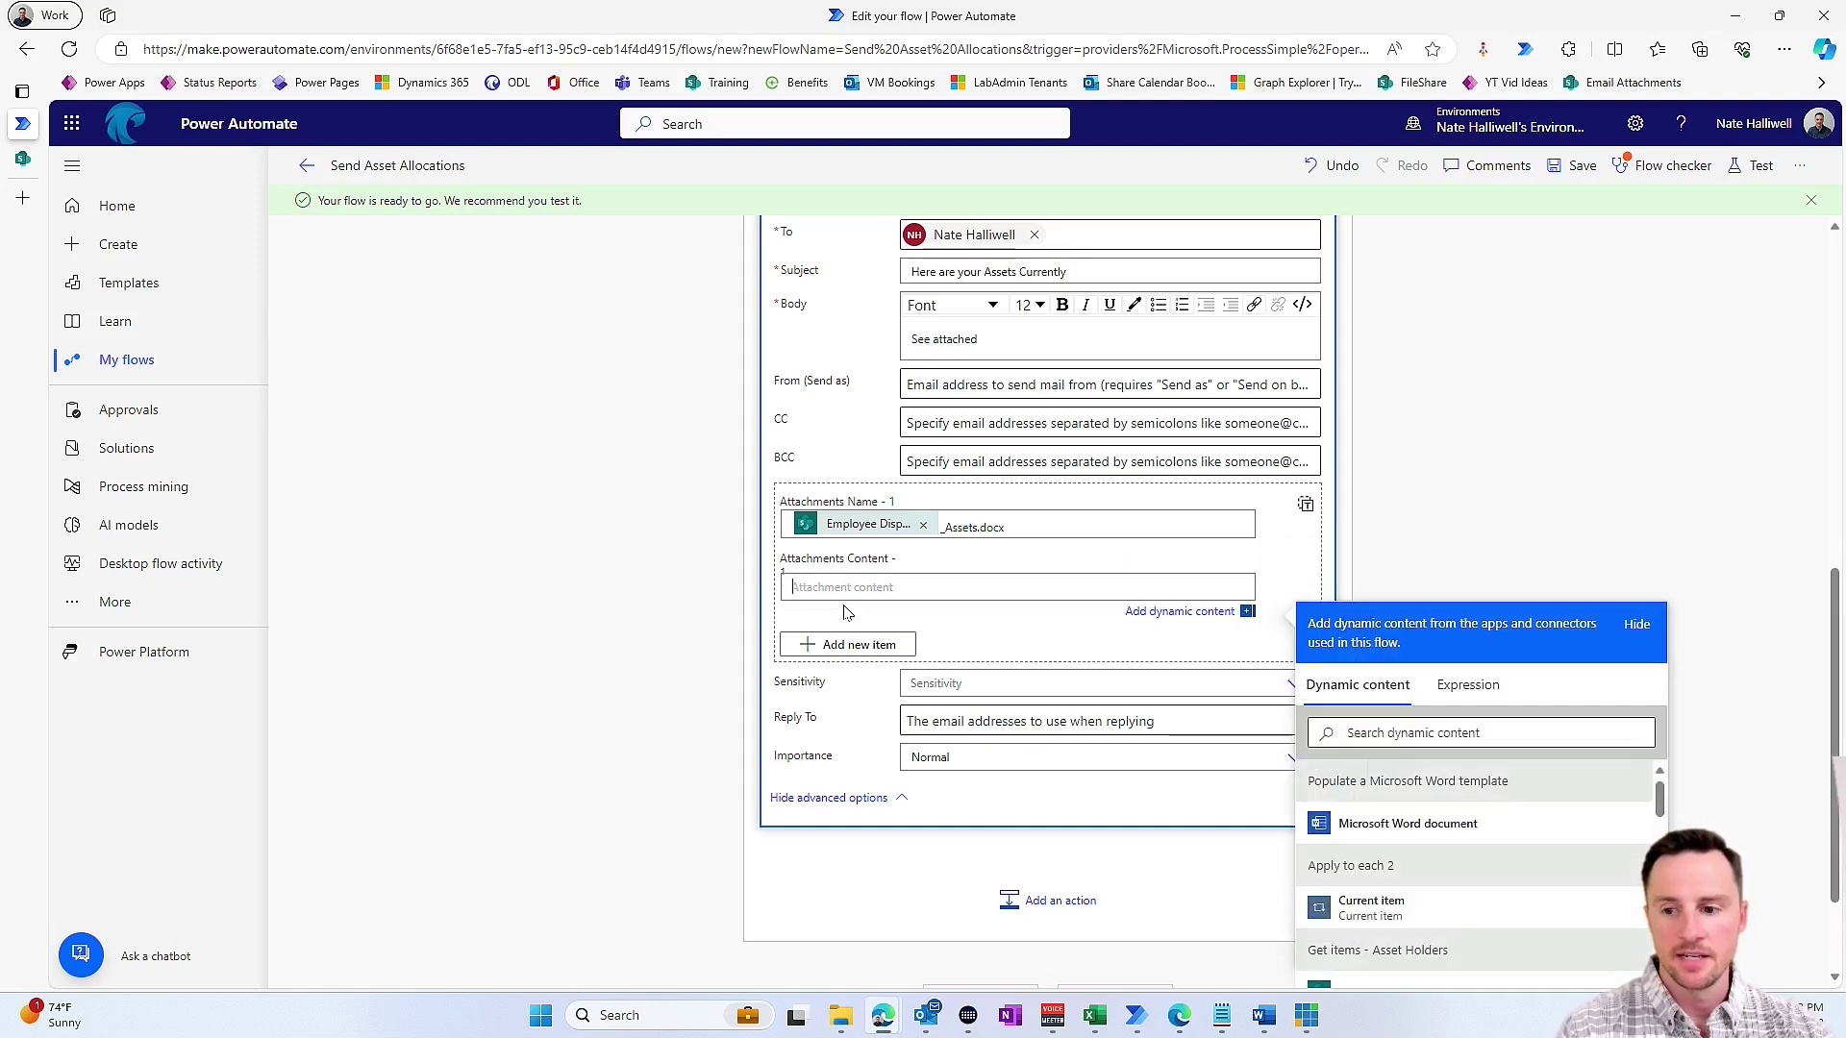
{"action": "left_click", "coordinate": [1475, 827]}
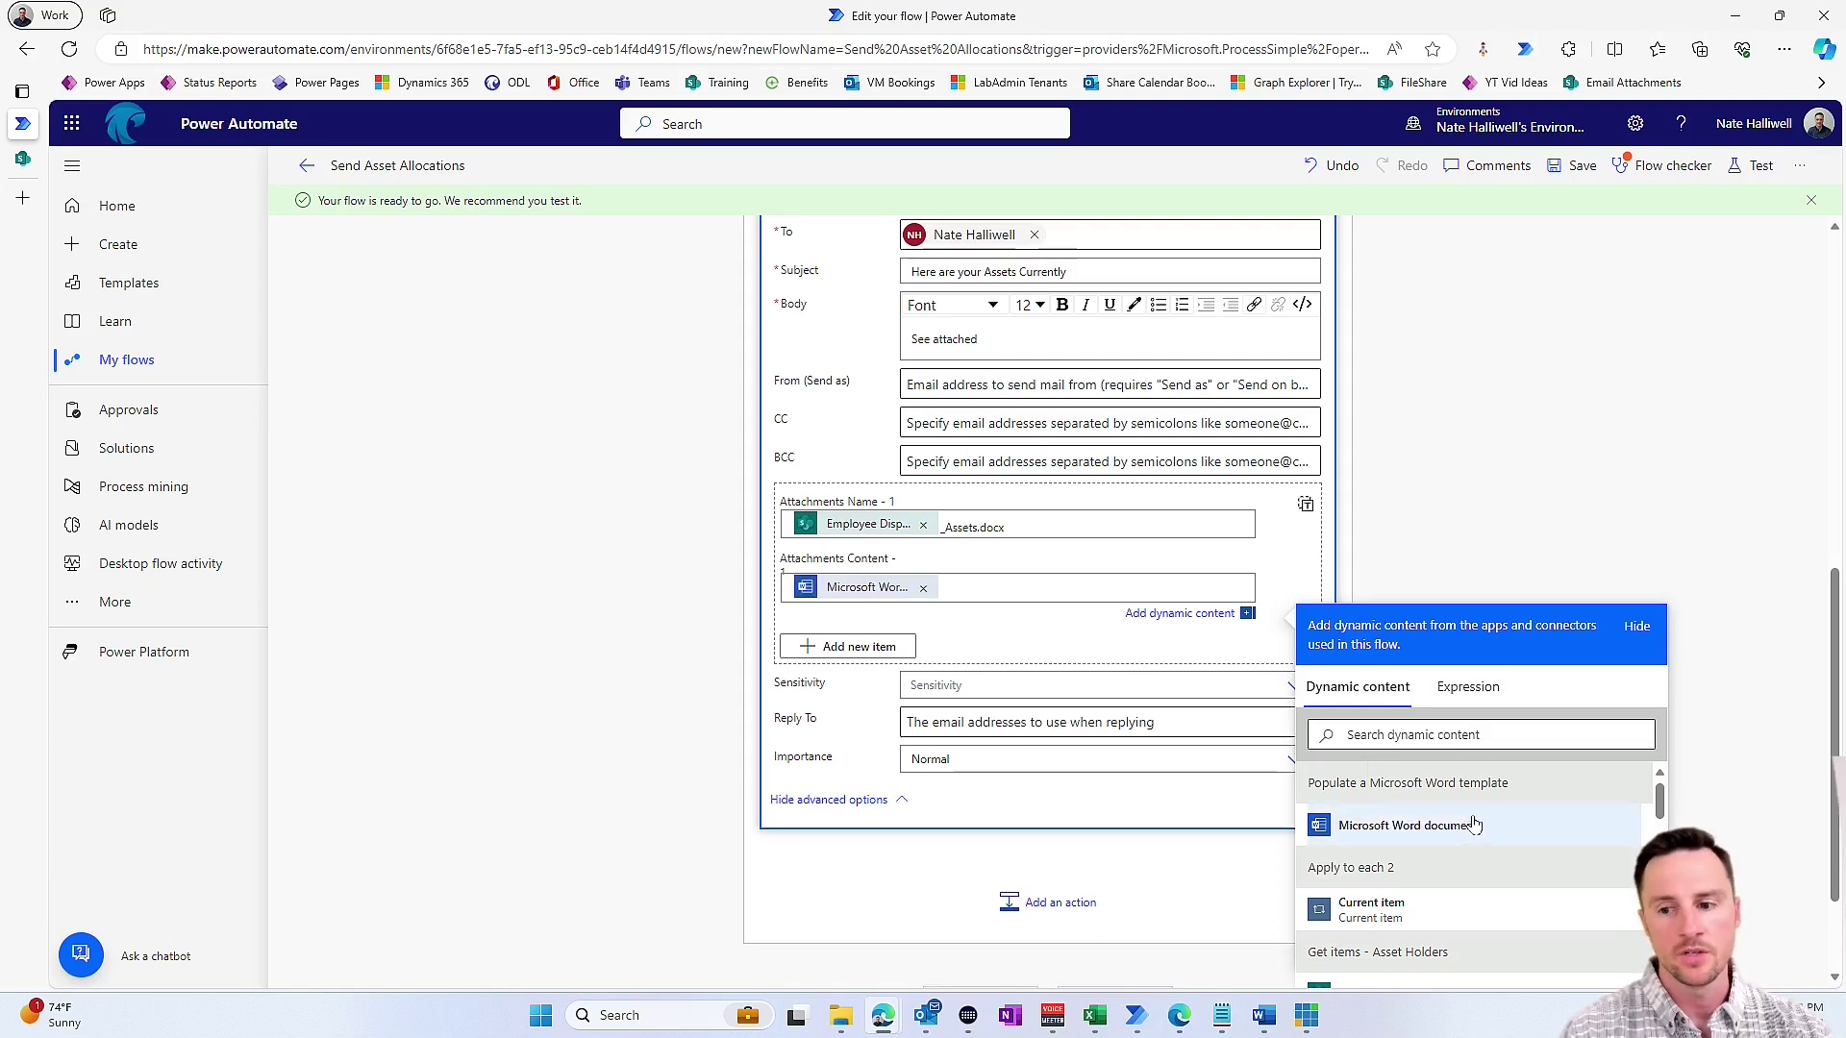
{"action": "left_click", "coordinate": [1572, 169]}
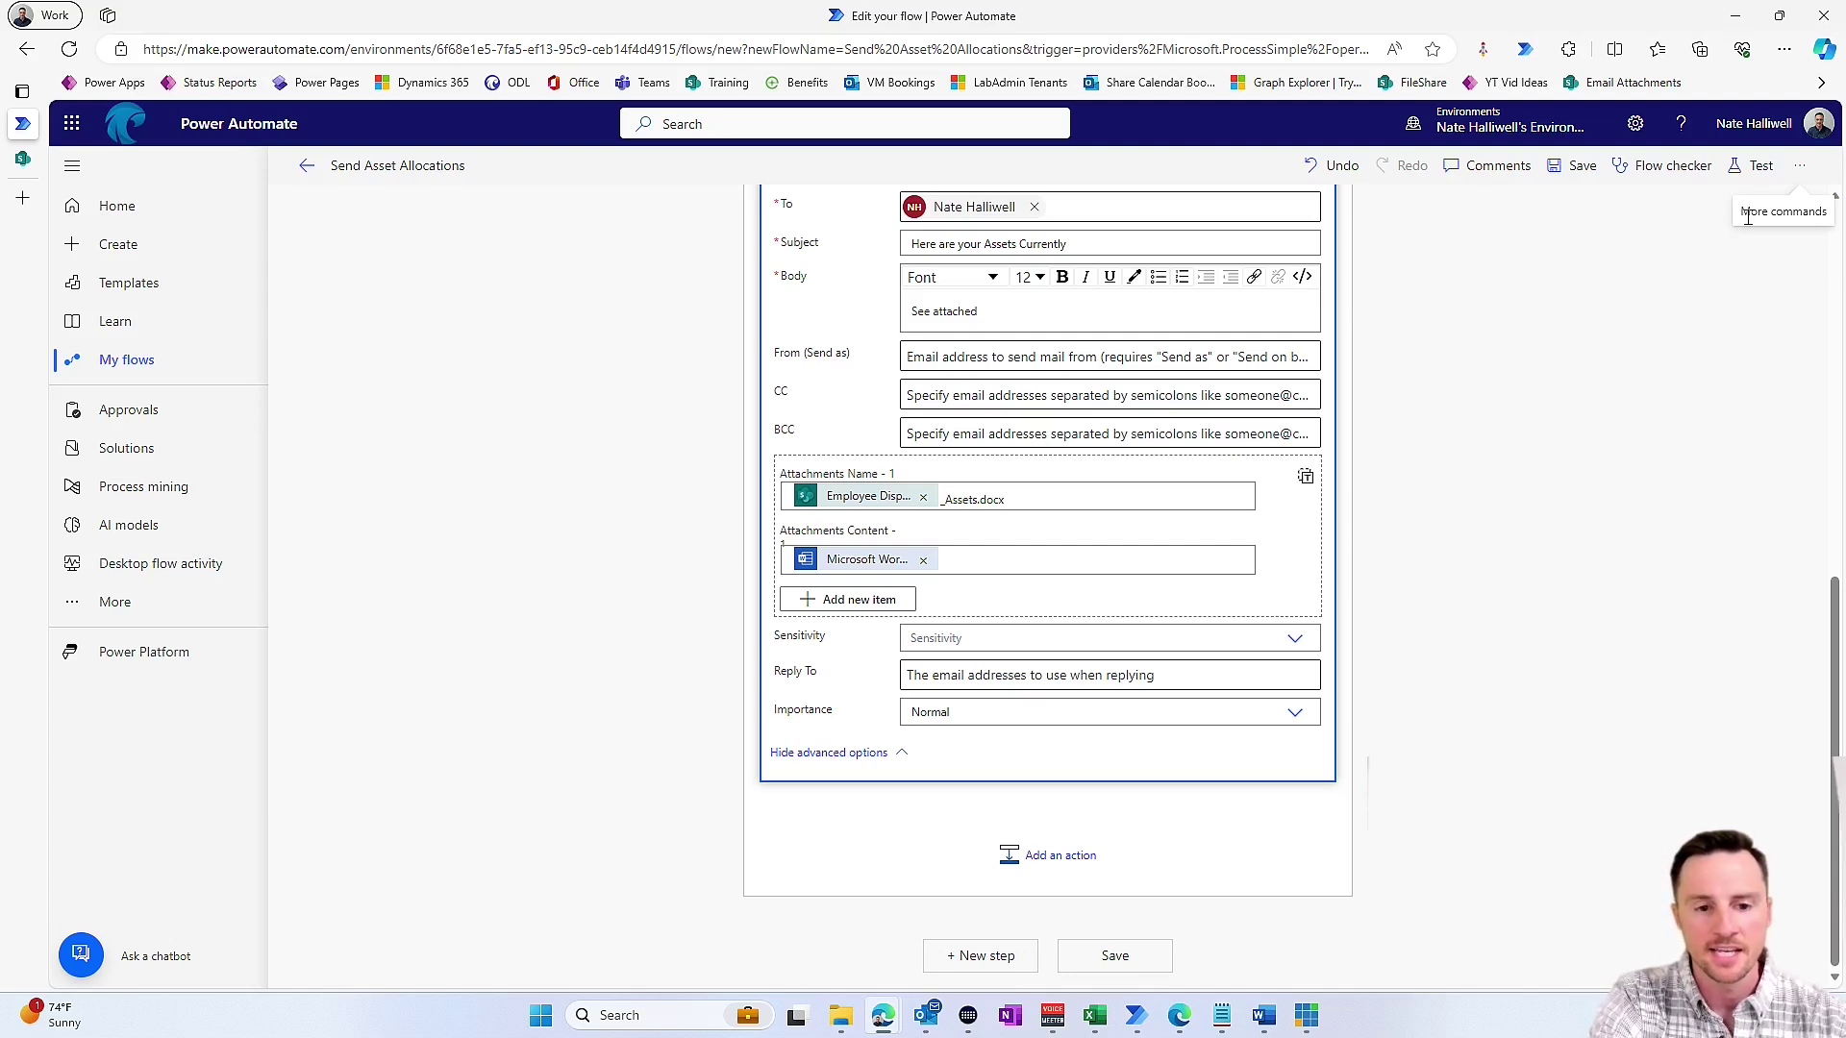
- Test the Send Asset Allocations flow manually through Save & Test, Continue and Run flow
{"action": "left_click", "coordinate": [1755, 167]}
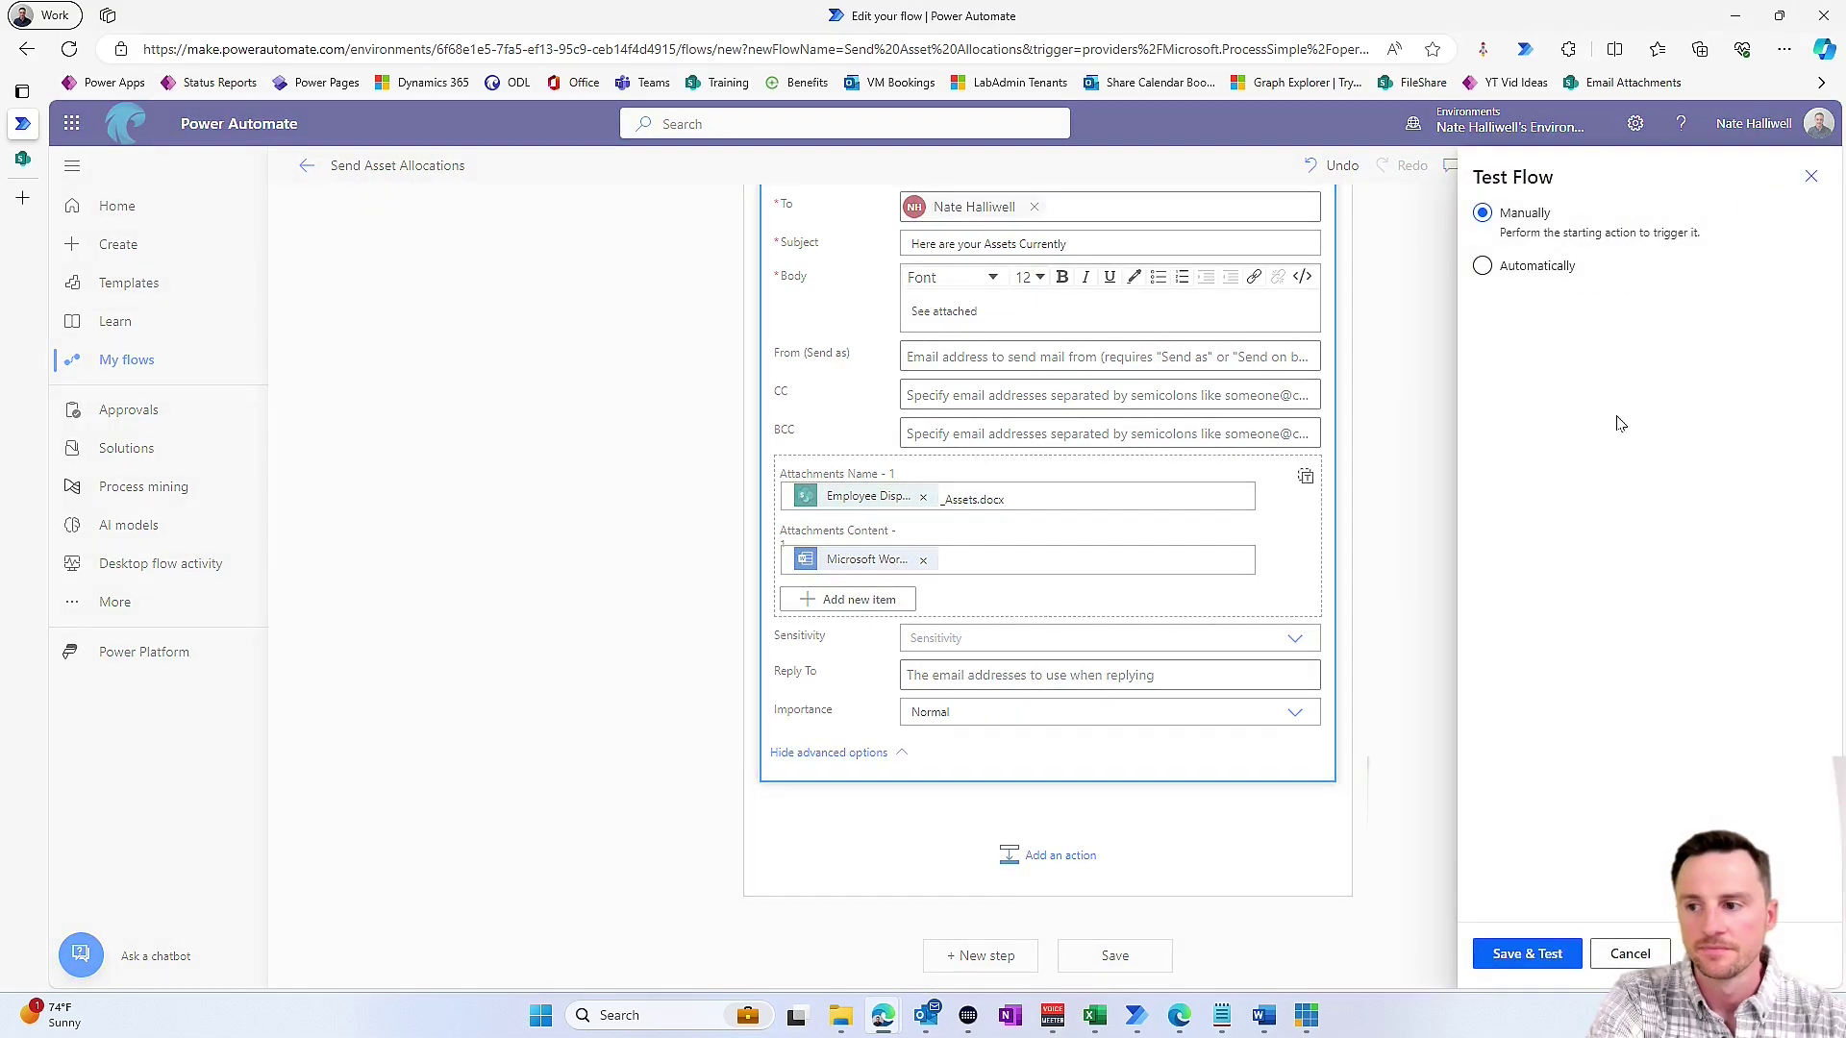
{"action": "left_click", "coordinate": [1564, 956]}
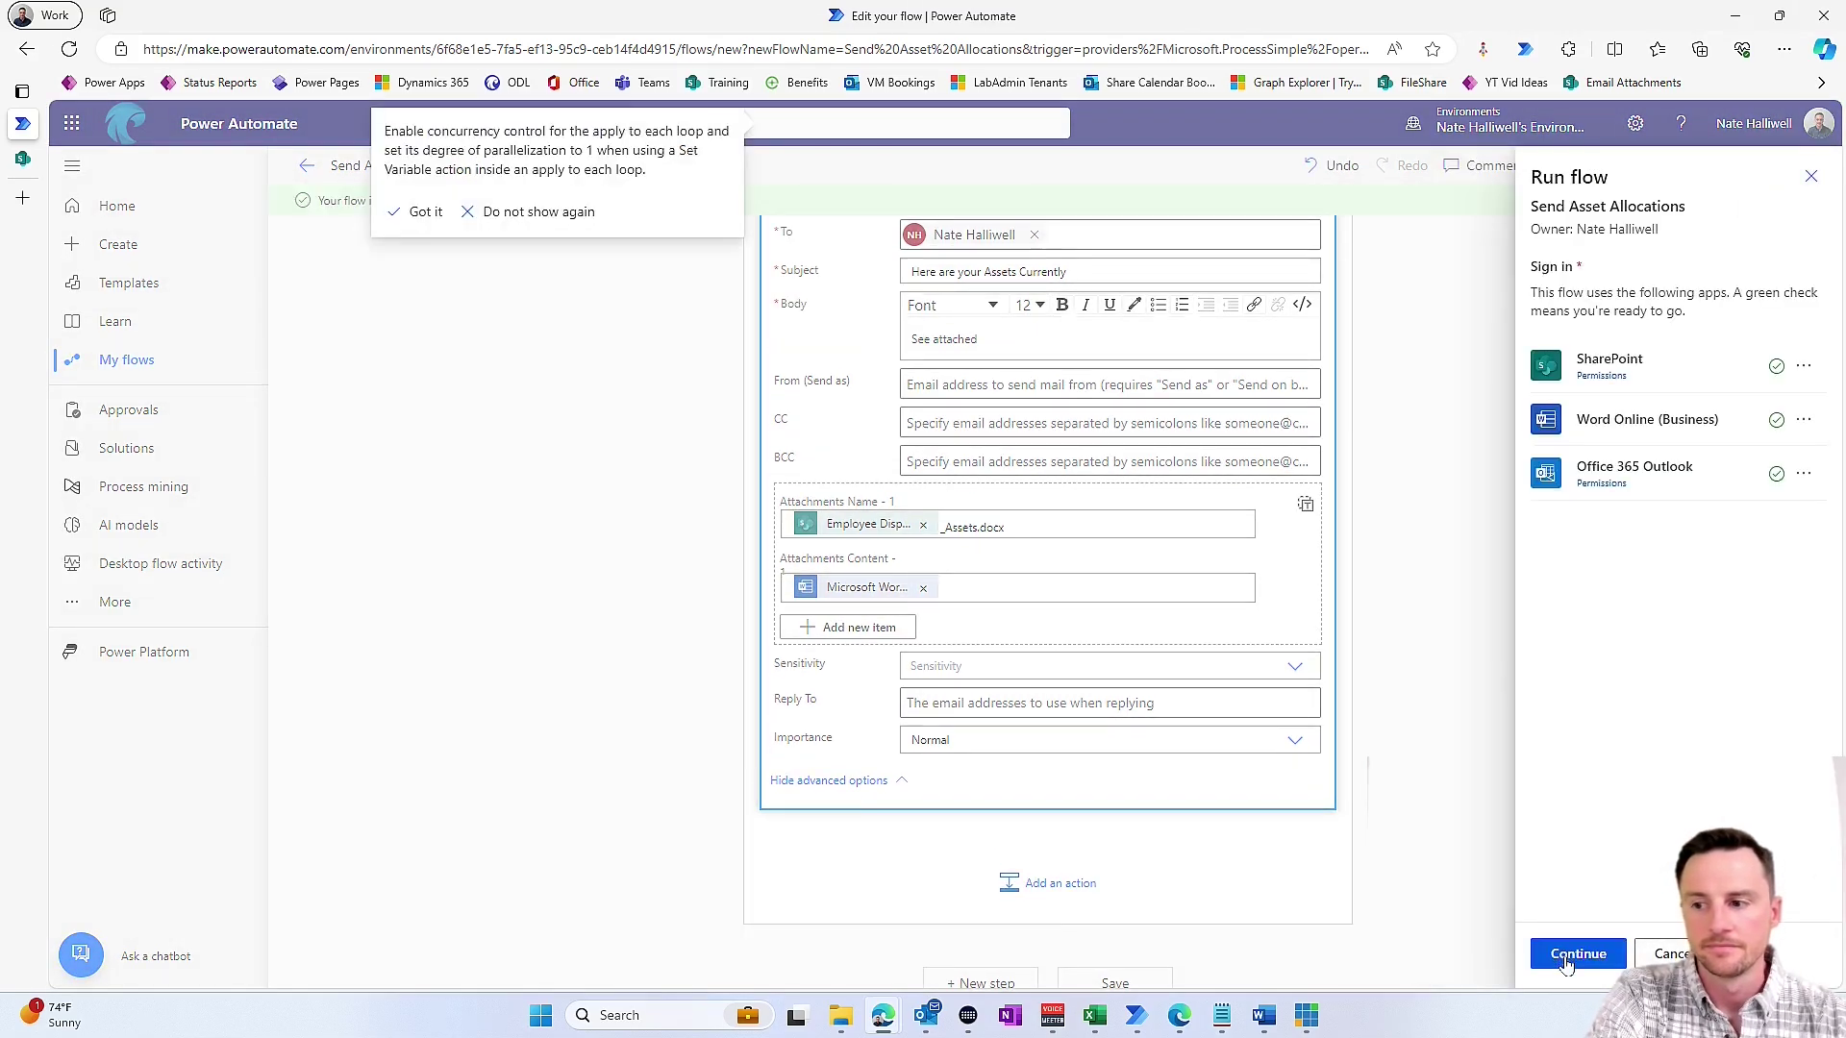
{"action": "left_click", "coordinate": [1565, 955]}
{"action": "left_click", "coordinate": [1572, 954]}
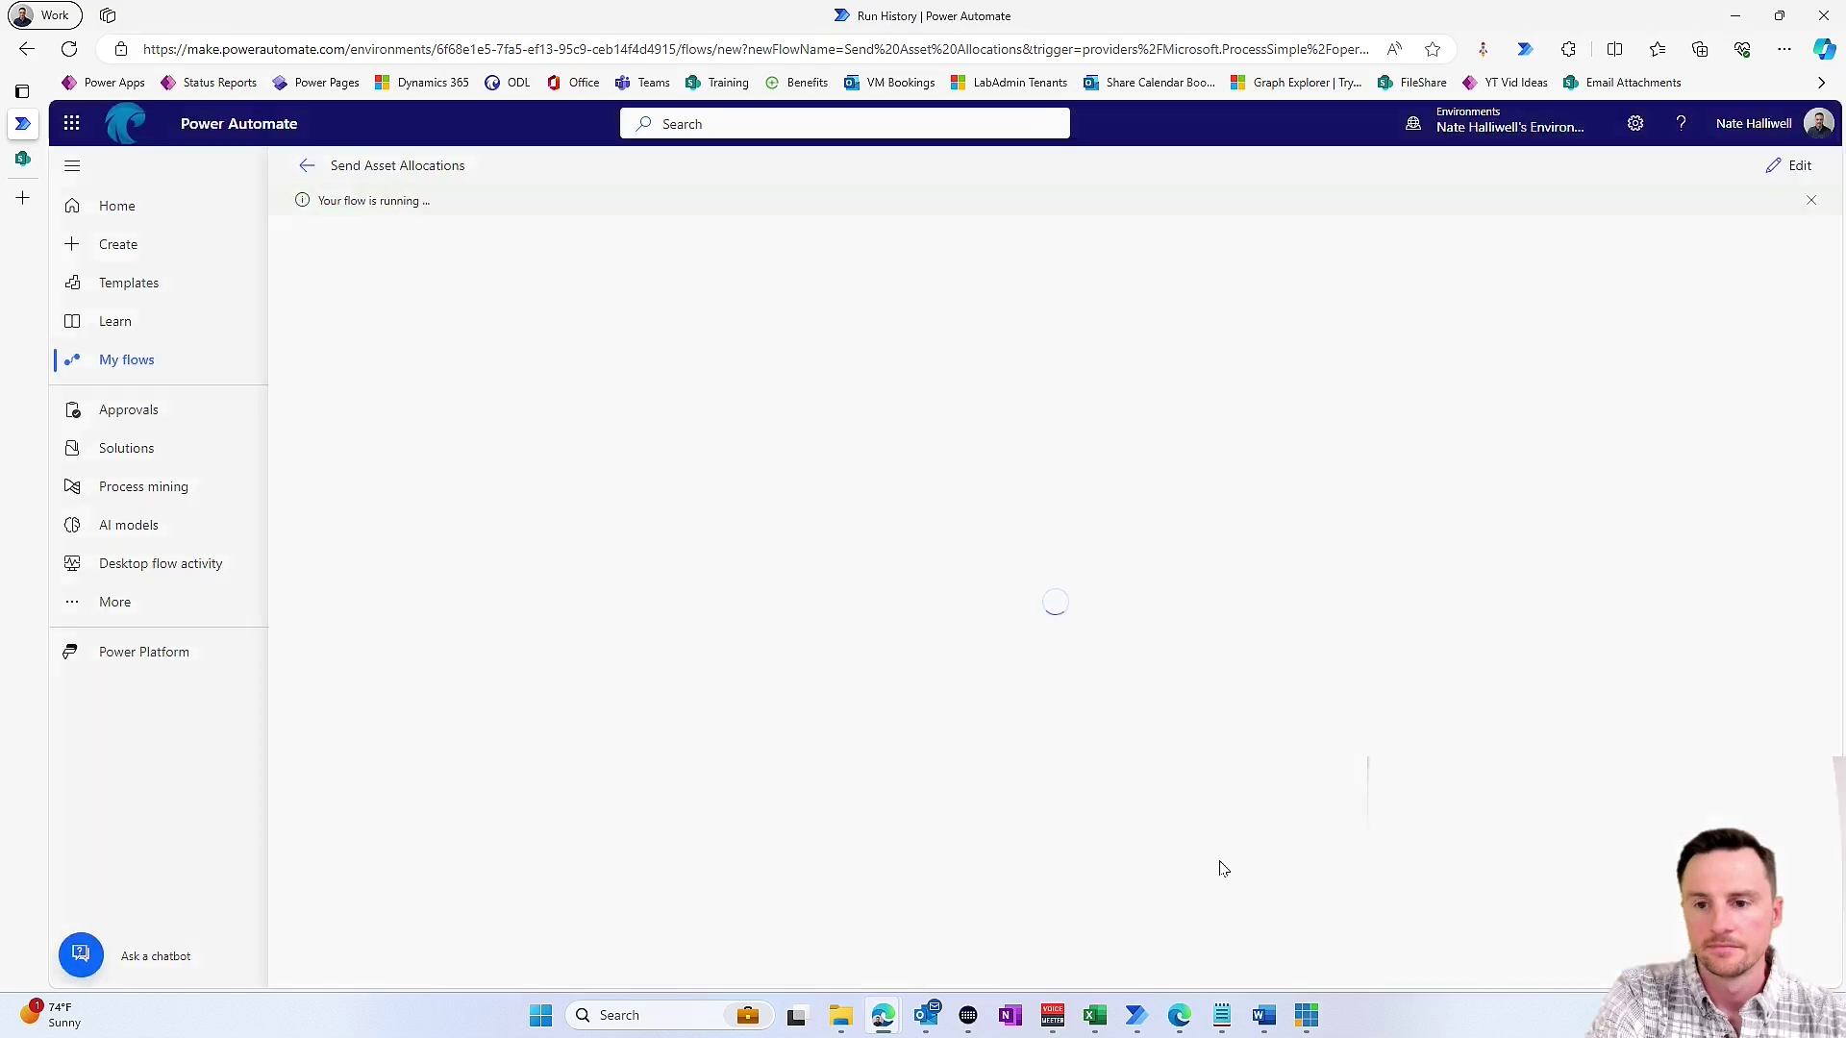
- In Outlook, open the .docx attached to 'Here are your Assets Currently' in Word
{"action": "mouse_move", "coordinate": [925, 1015]}
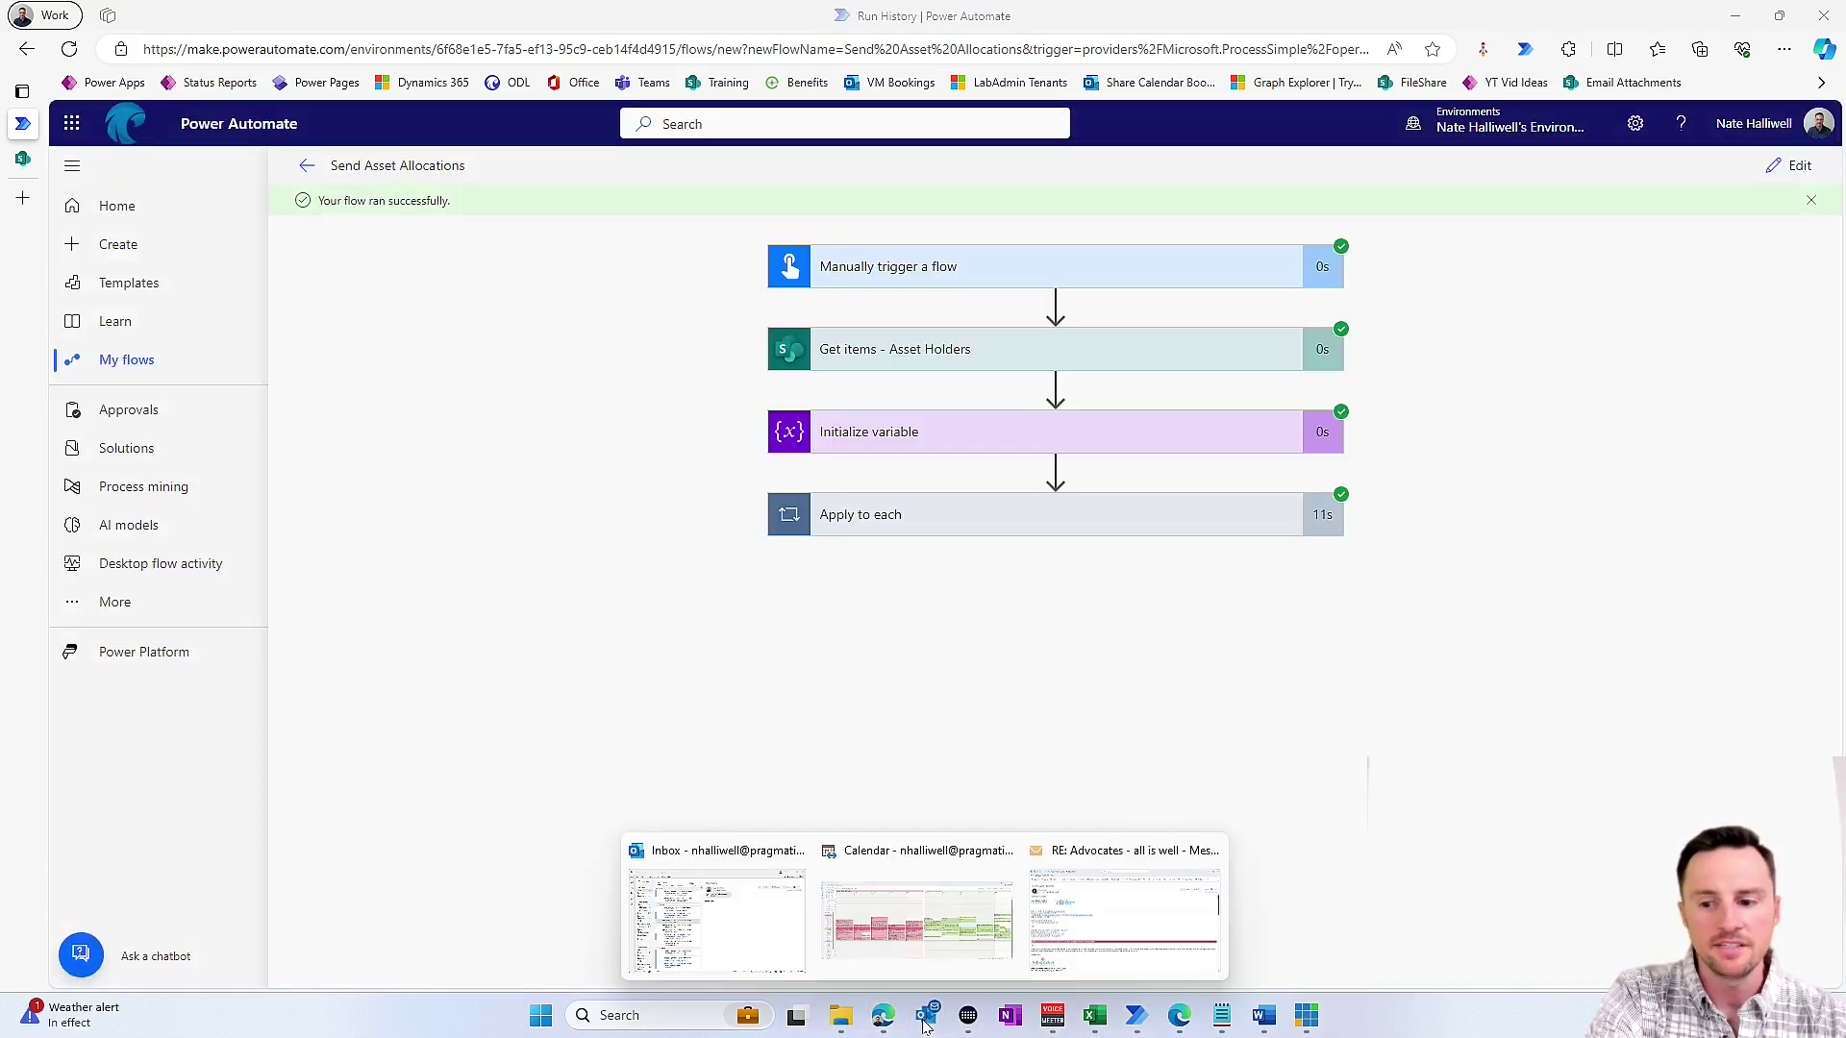
{"action": "left_click", "coordinate": [716, 930]}
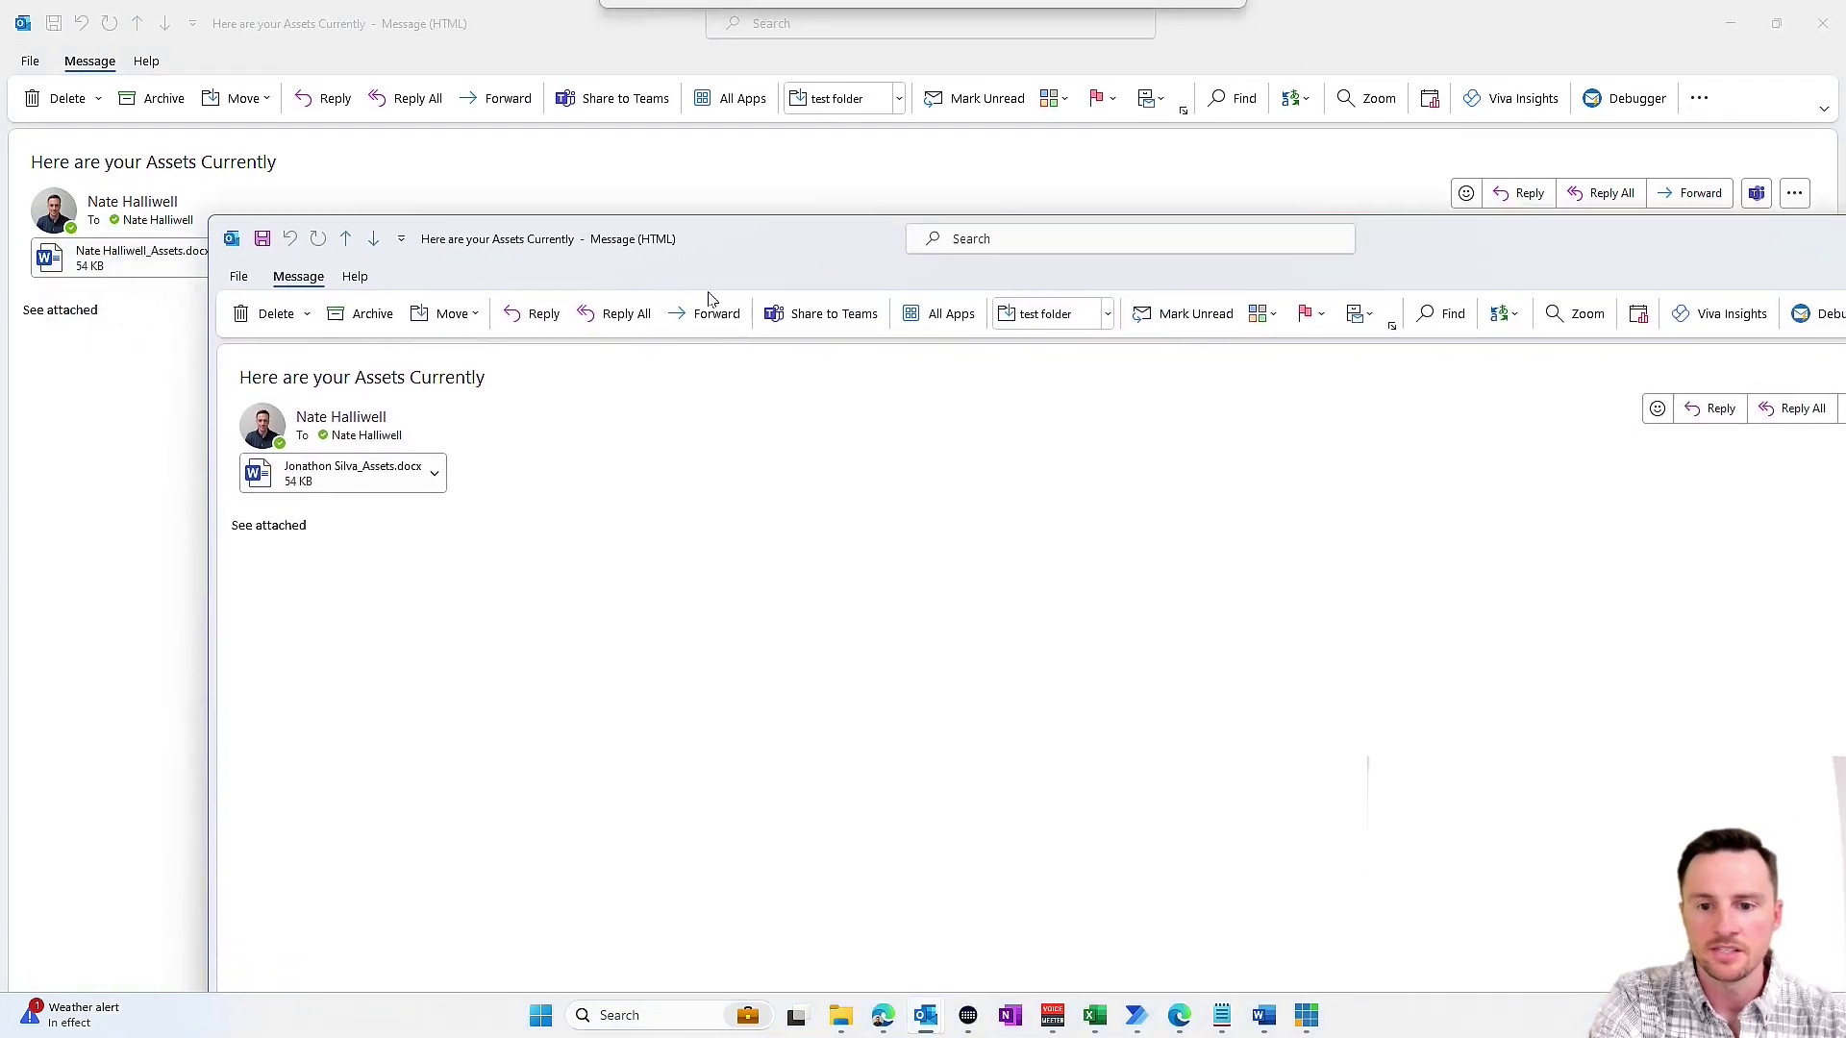
{"action": "double_click", "coordinate": [134, 258]}
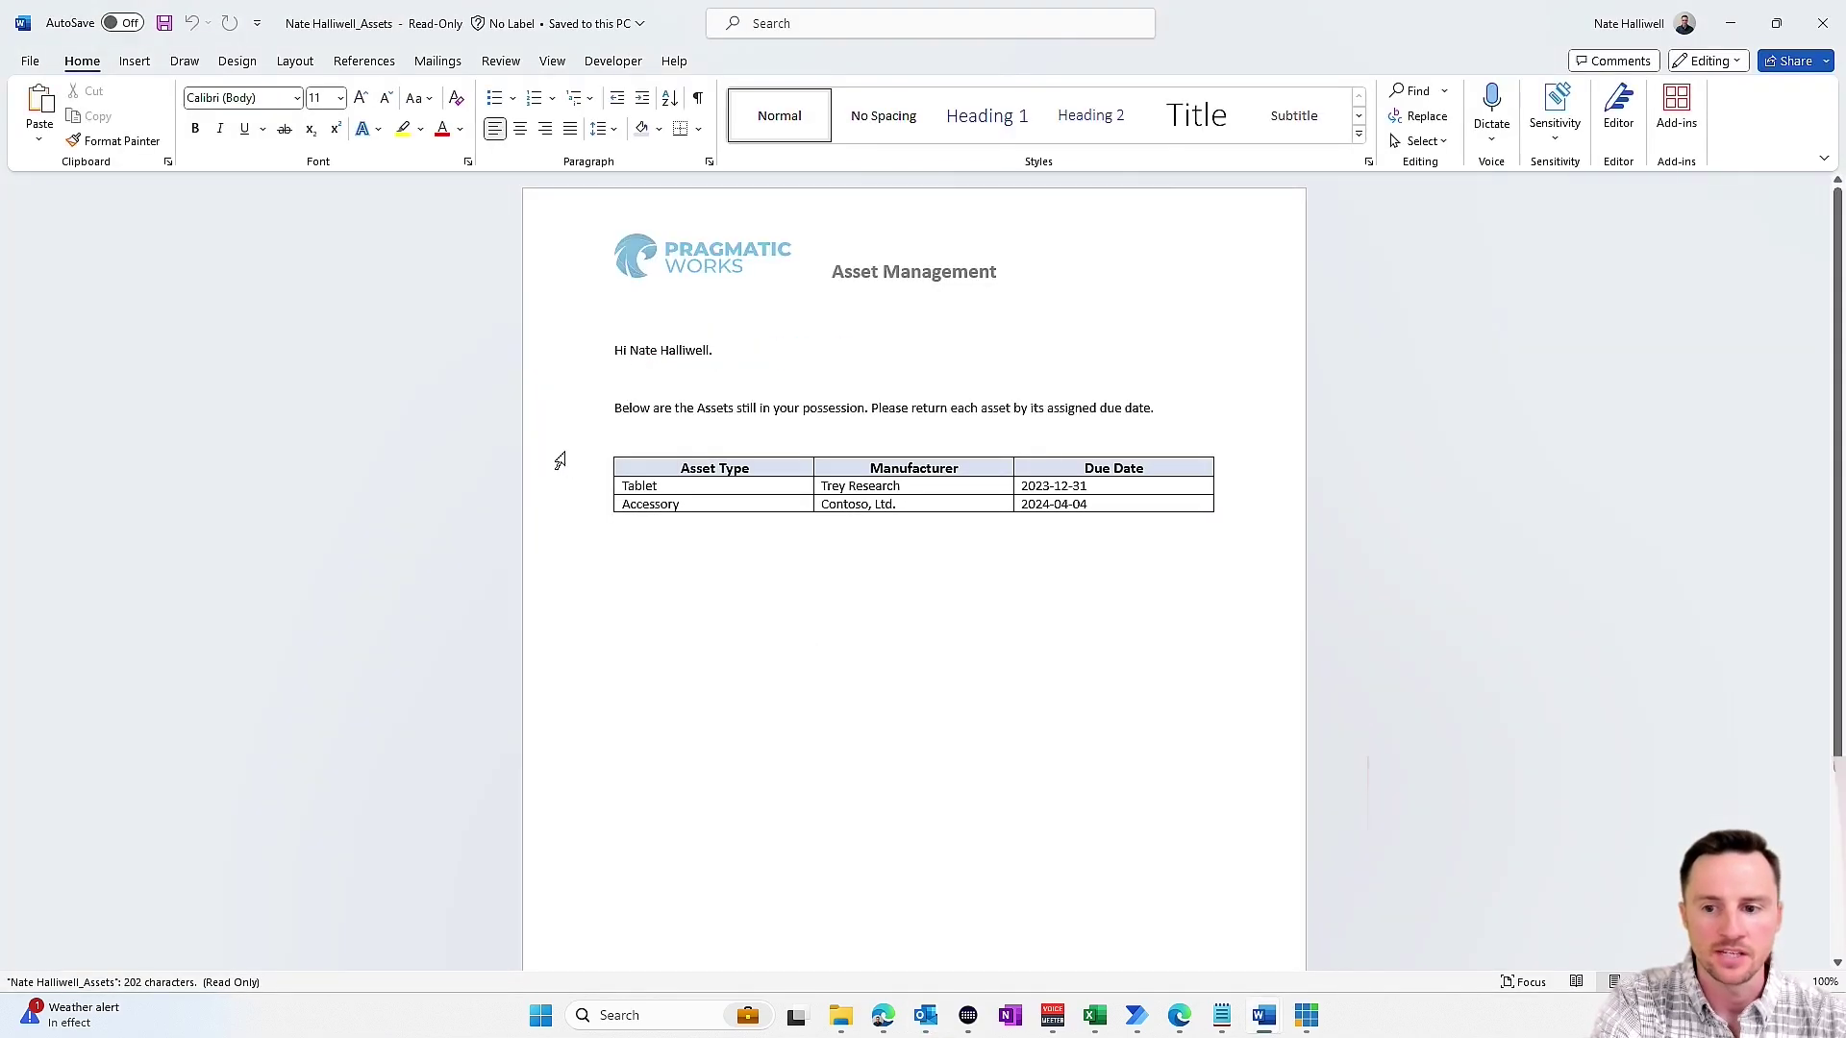
- Check the filled greeting name, minimize the template, close the email, and open the next attachment
{"action": "left_click", "coordinate": [646, 363]}
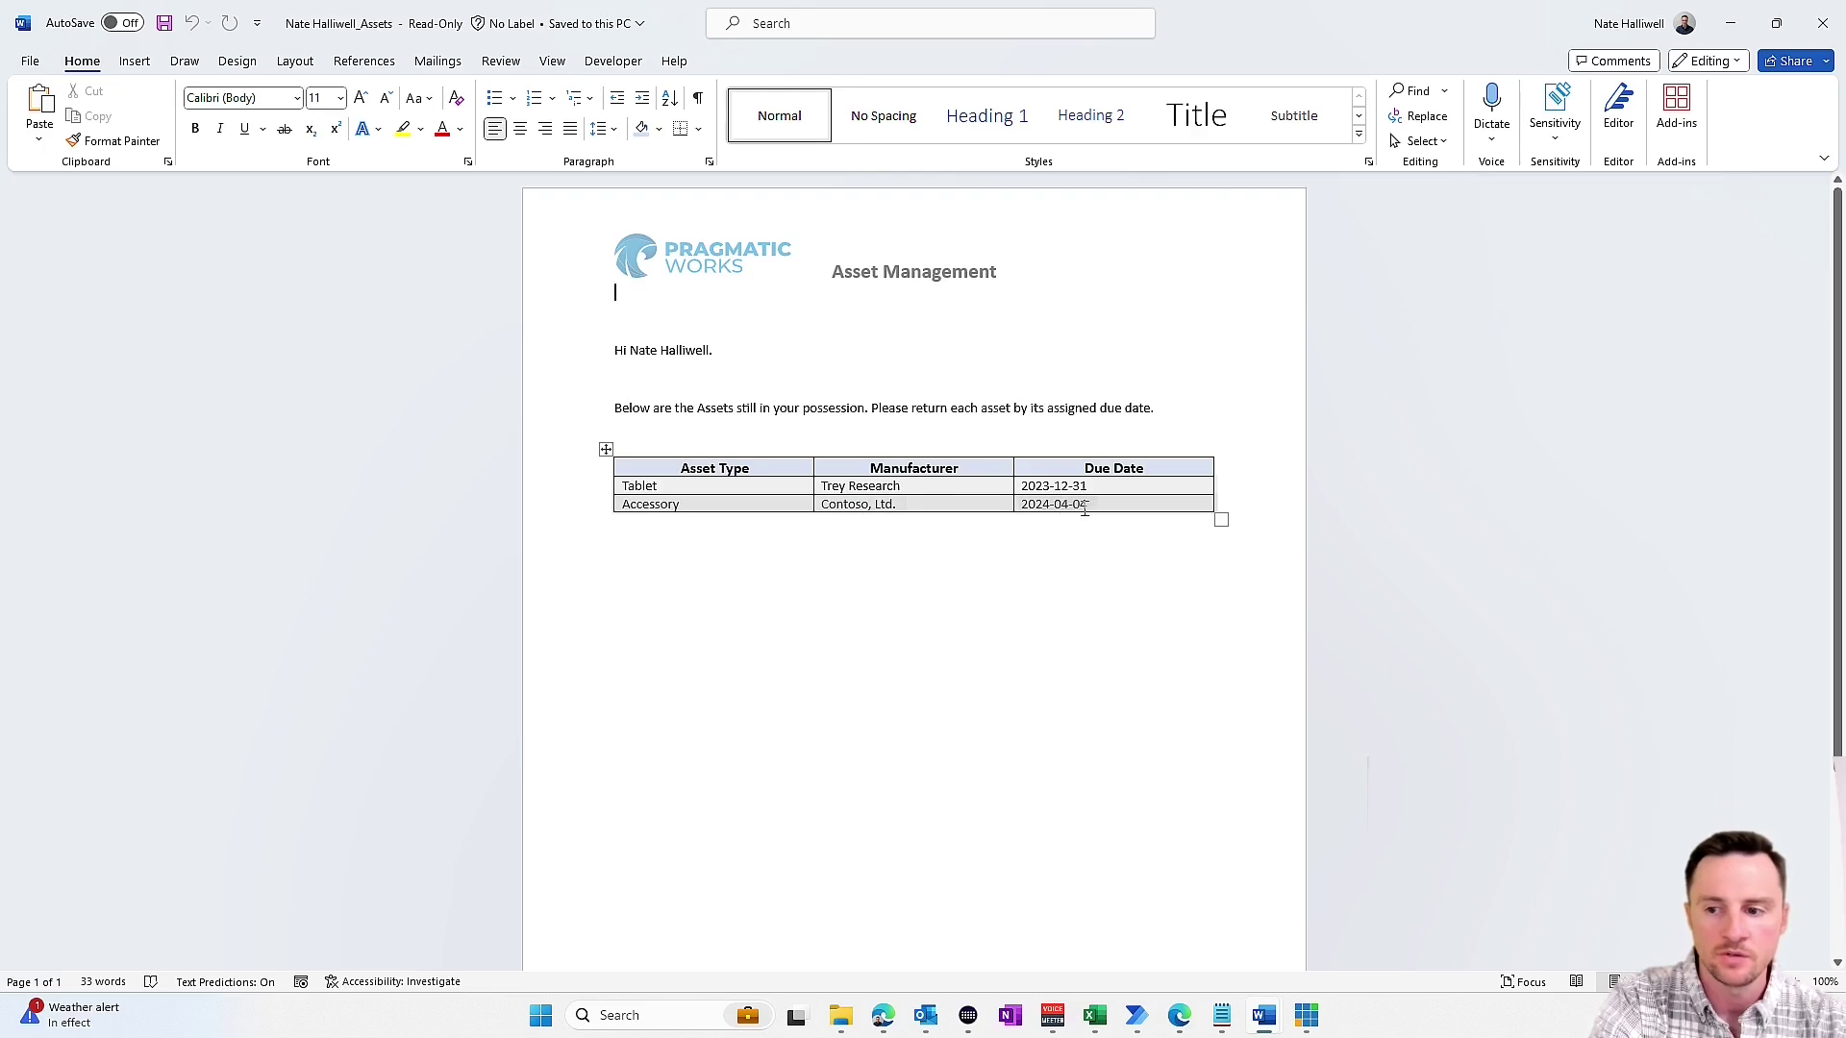
{"action": "left_click", "coordinate": [1730, 23]}
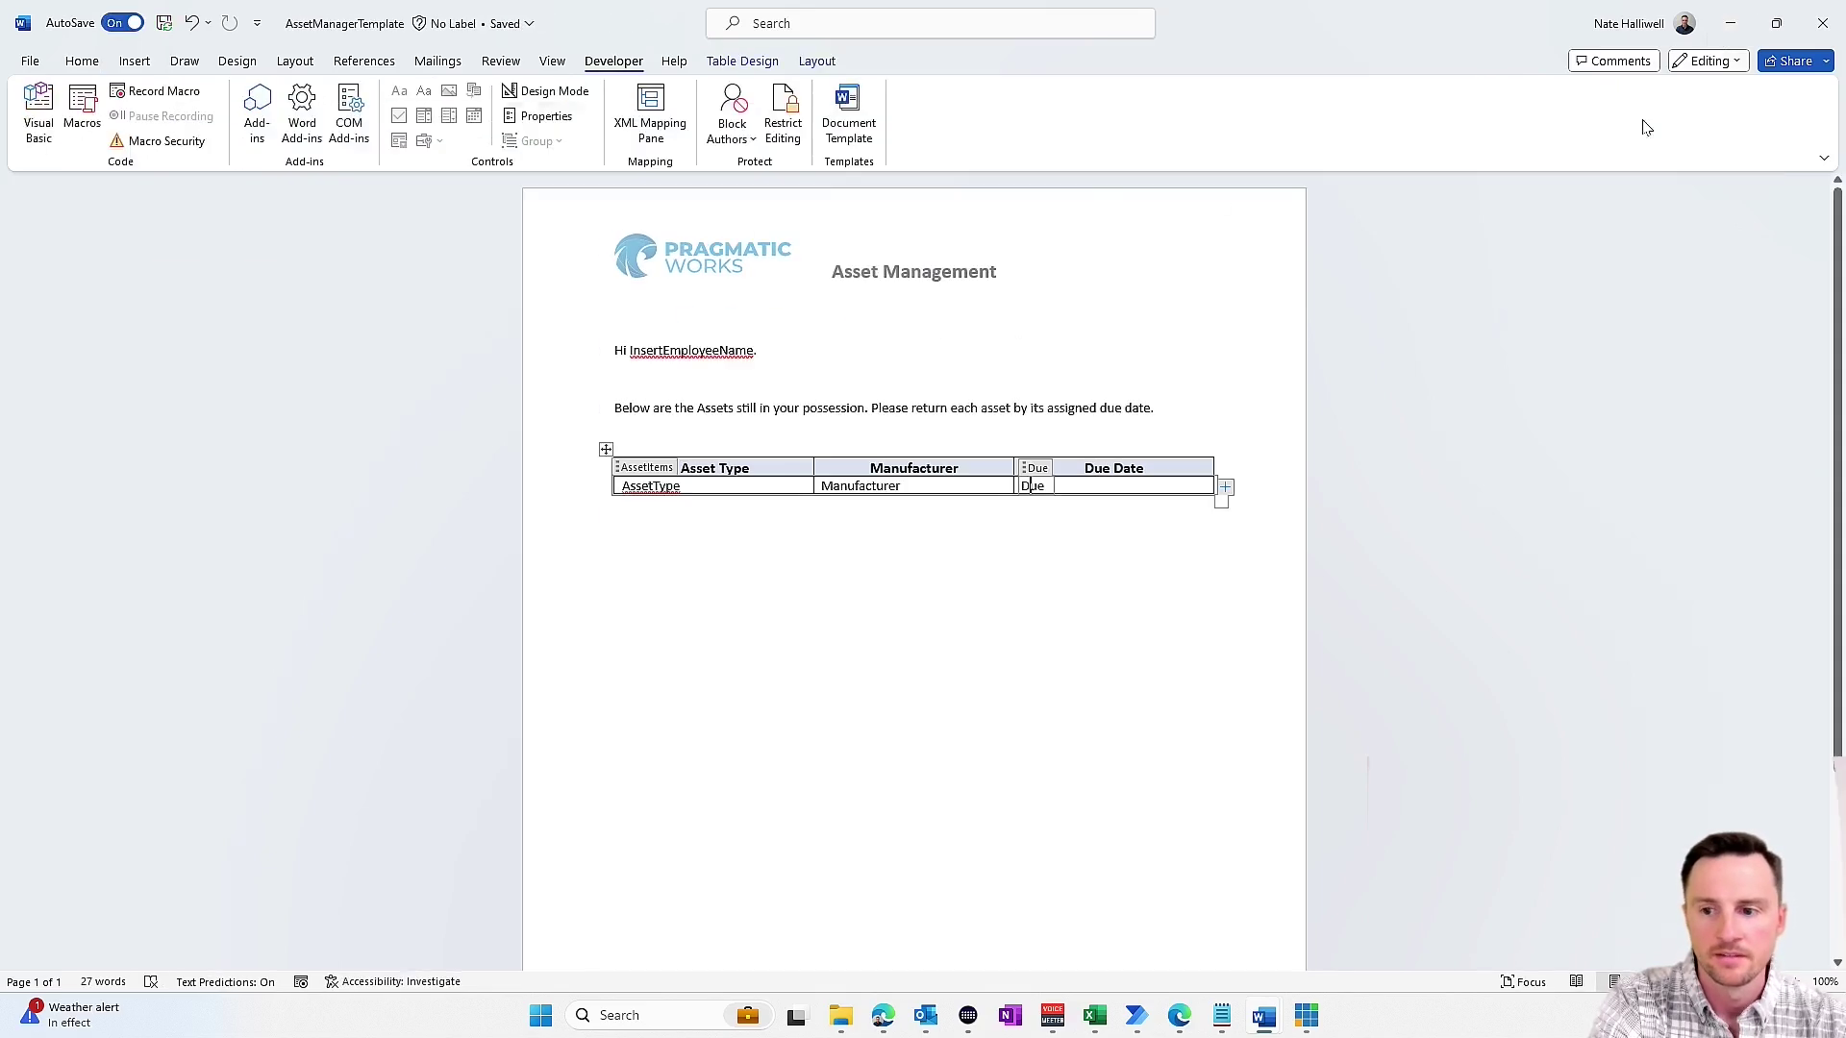
{"action": "left_click", "coordinate": [1732, 27]}
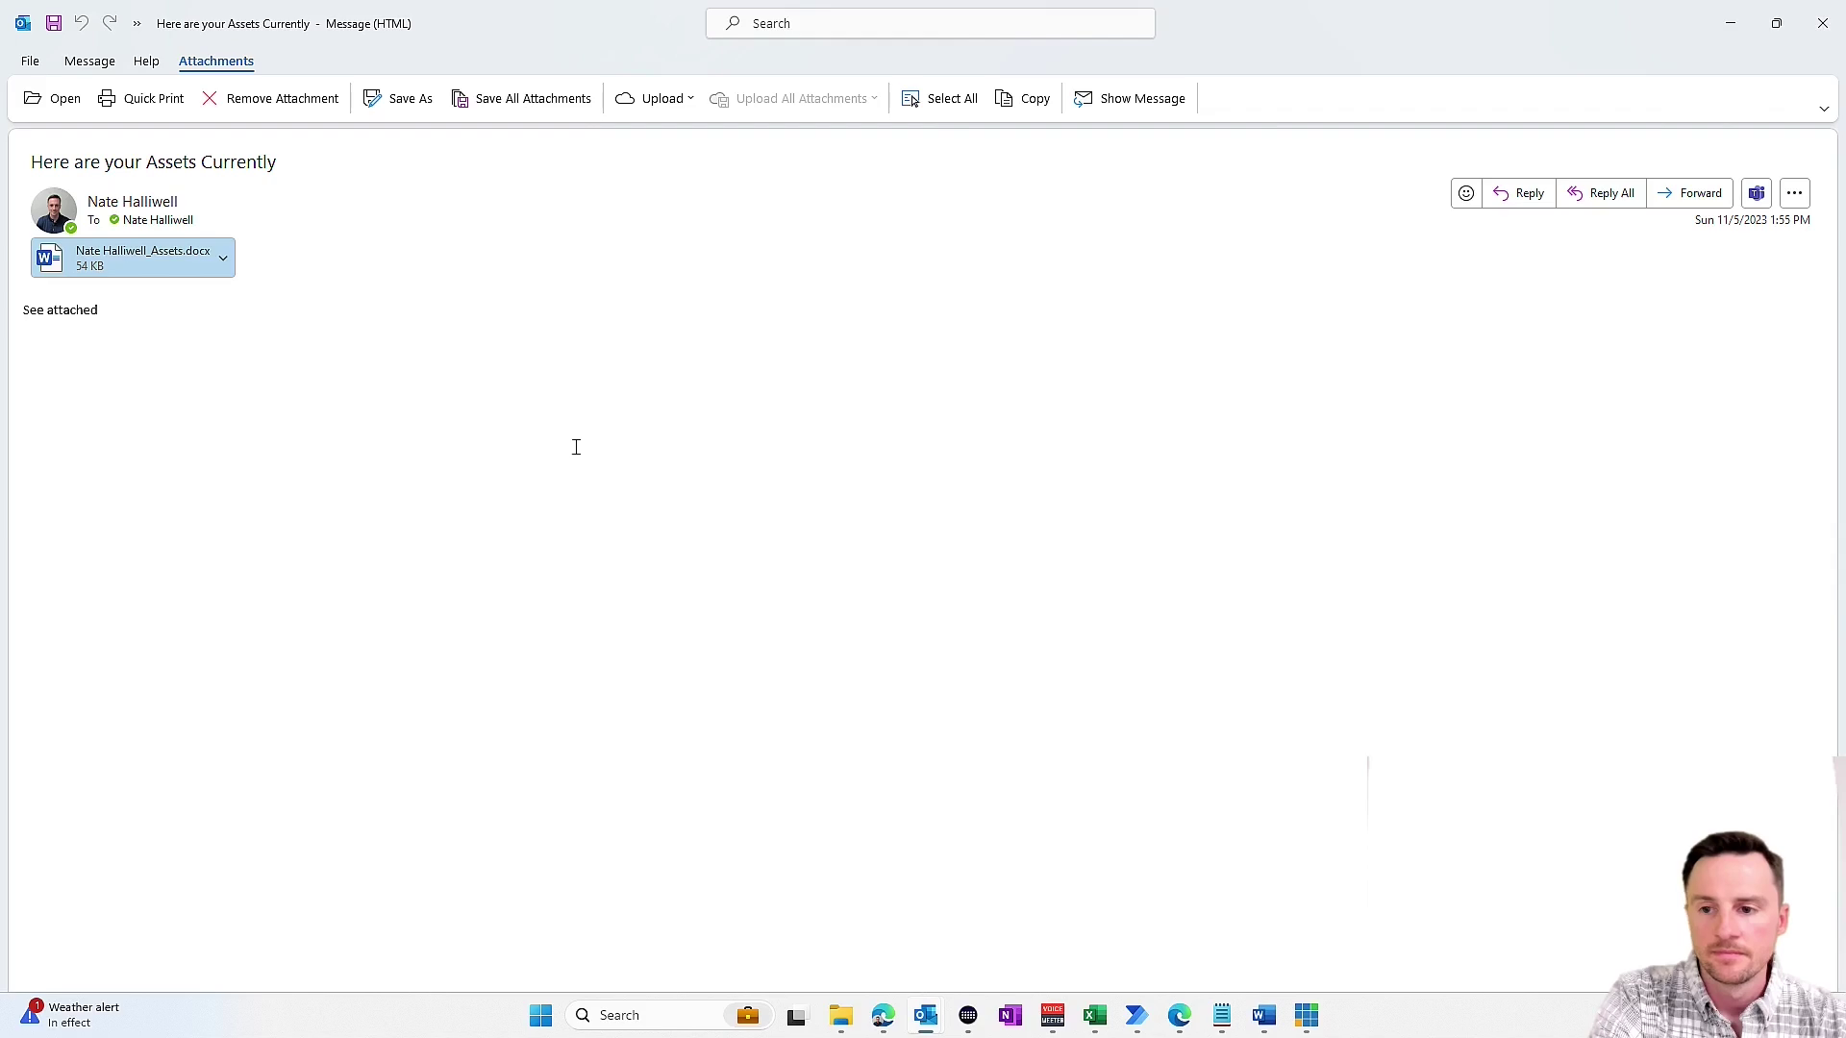
{"action": "left_click", "coordinate": [1821, 23]}
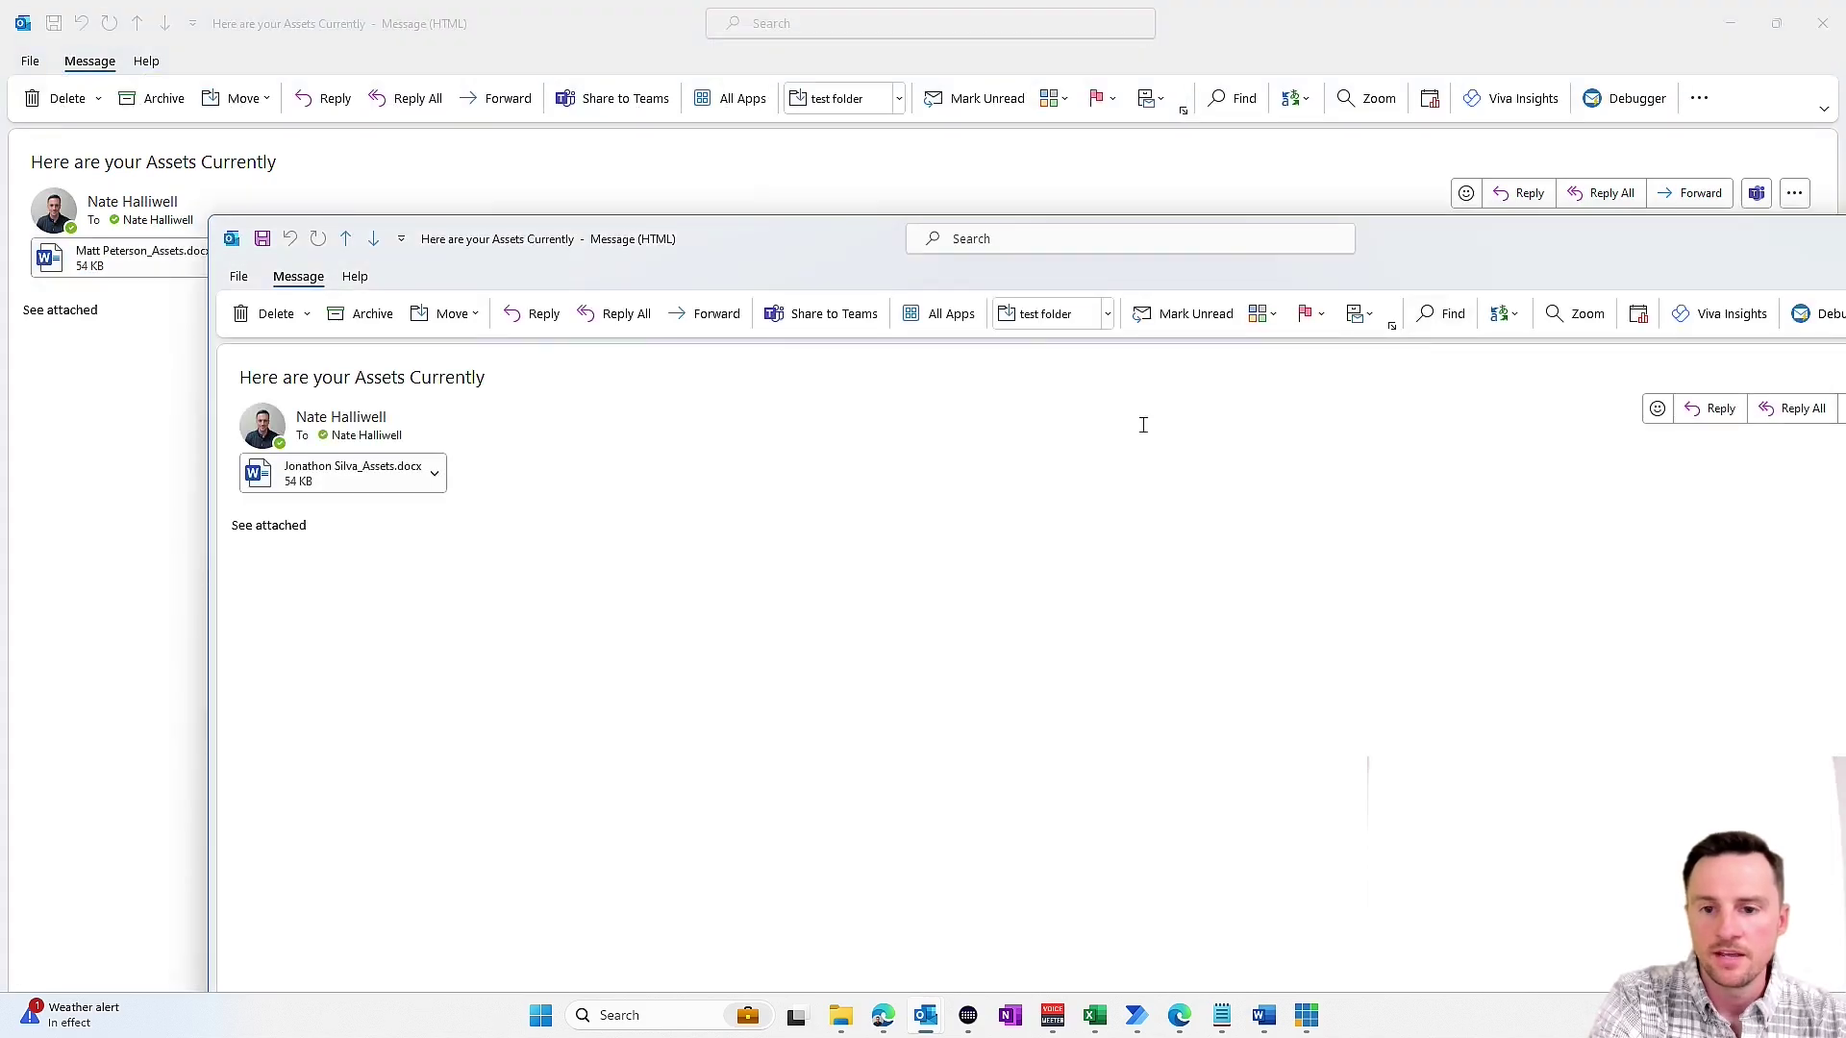
{"action": "double_click", "coordinate": [143, 264]}
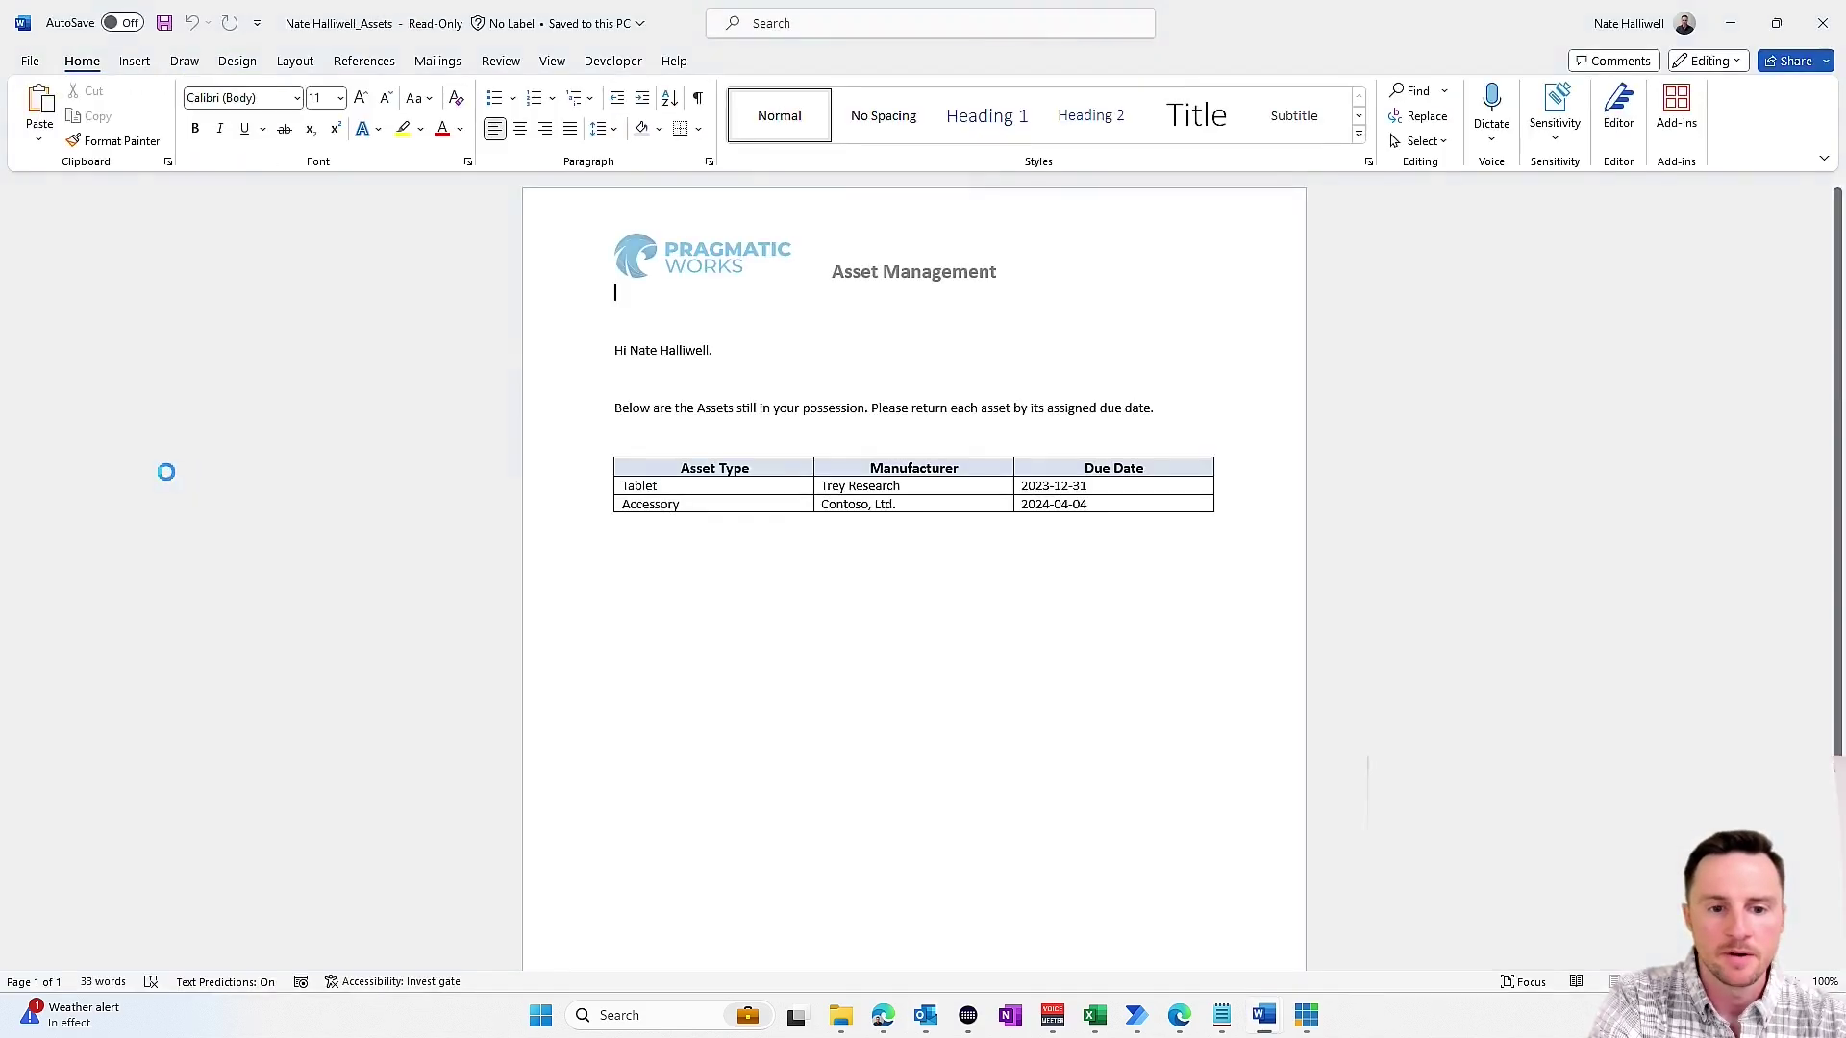
- Inspect the Laptop row's AssetType, Manufacturer (Contoso, Ltd.) and Due 2023-11-30 content controls
{"action": "left_click_drag", "start_coordinate": [615, 508], "coordinate": [697, 487]}
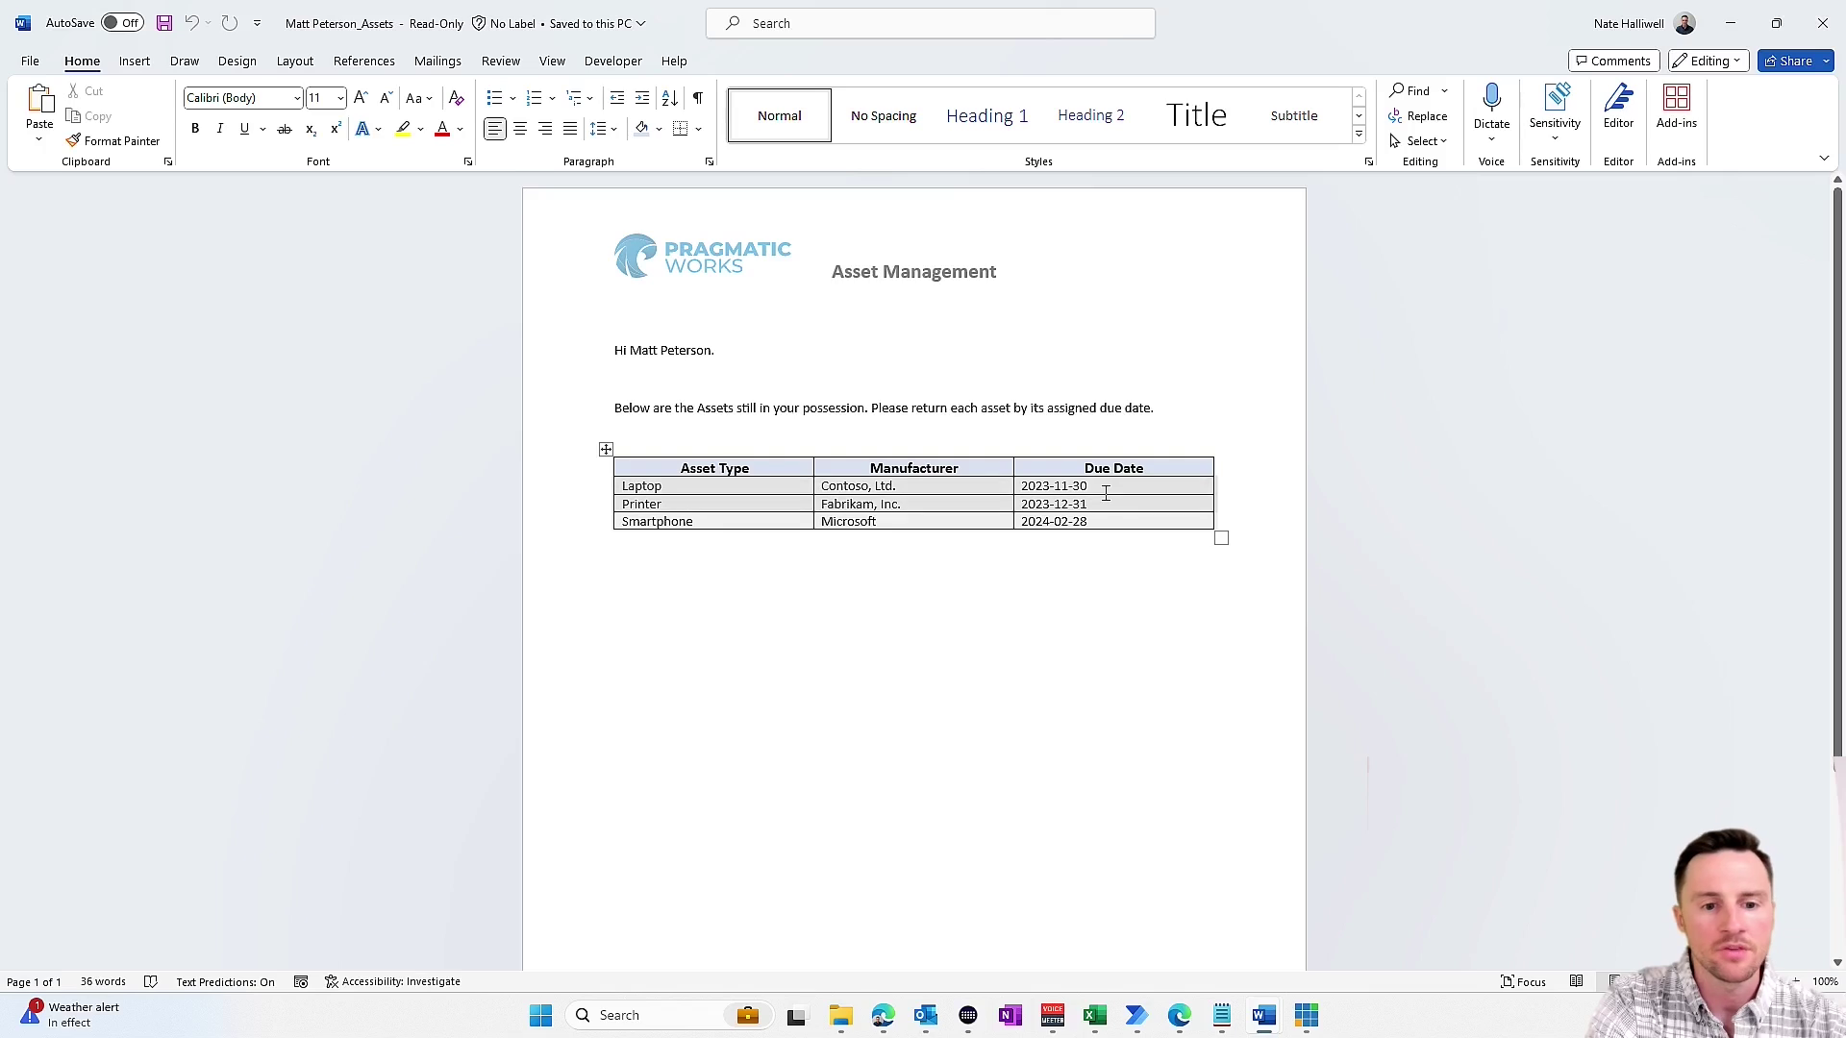
{"action": "left_click", "coordinate": [1104, 488]}
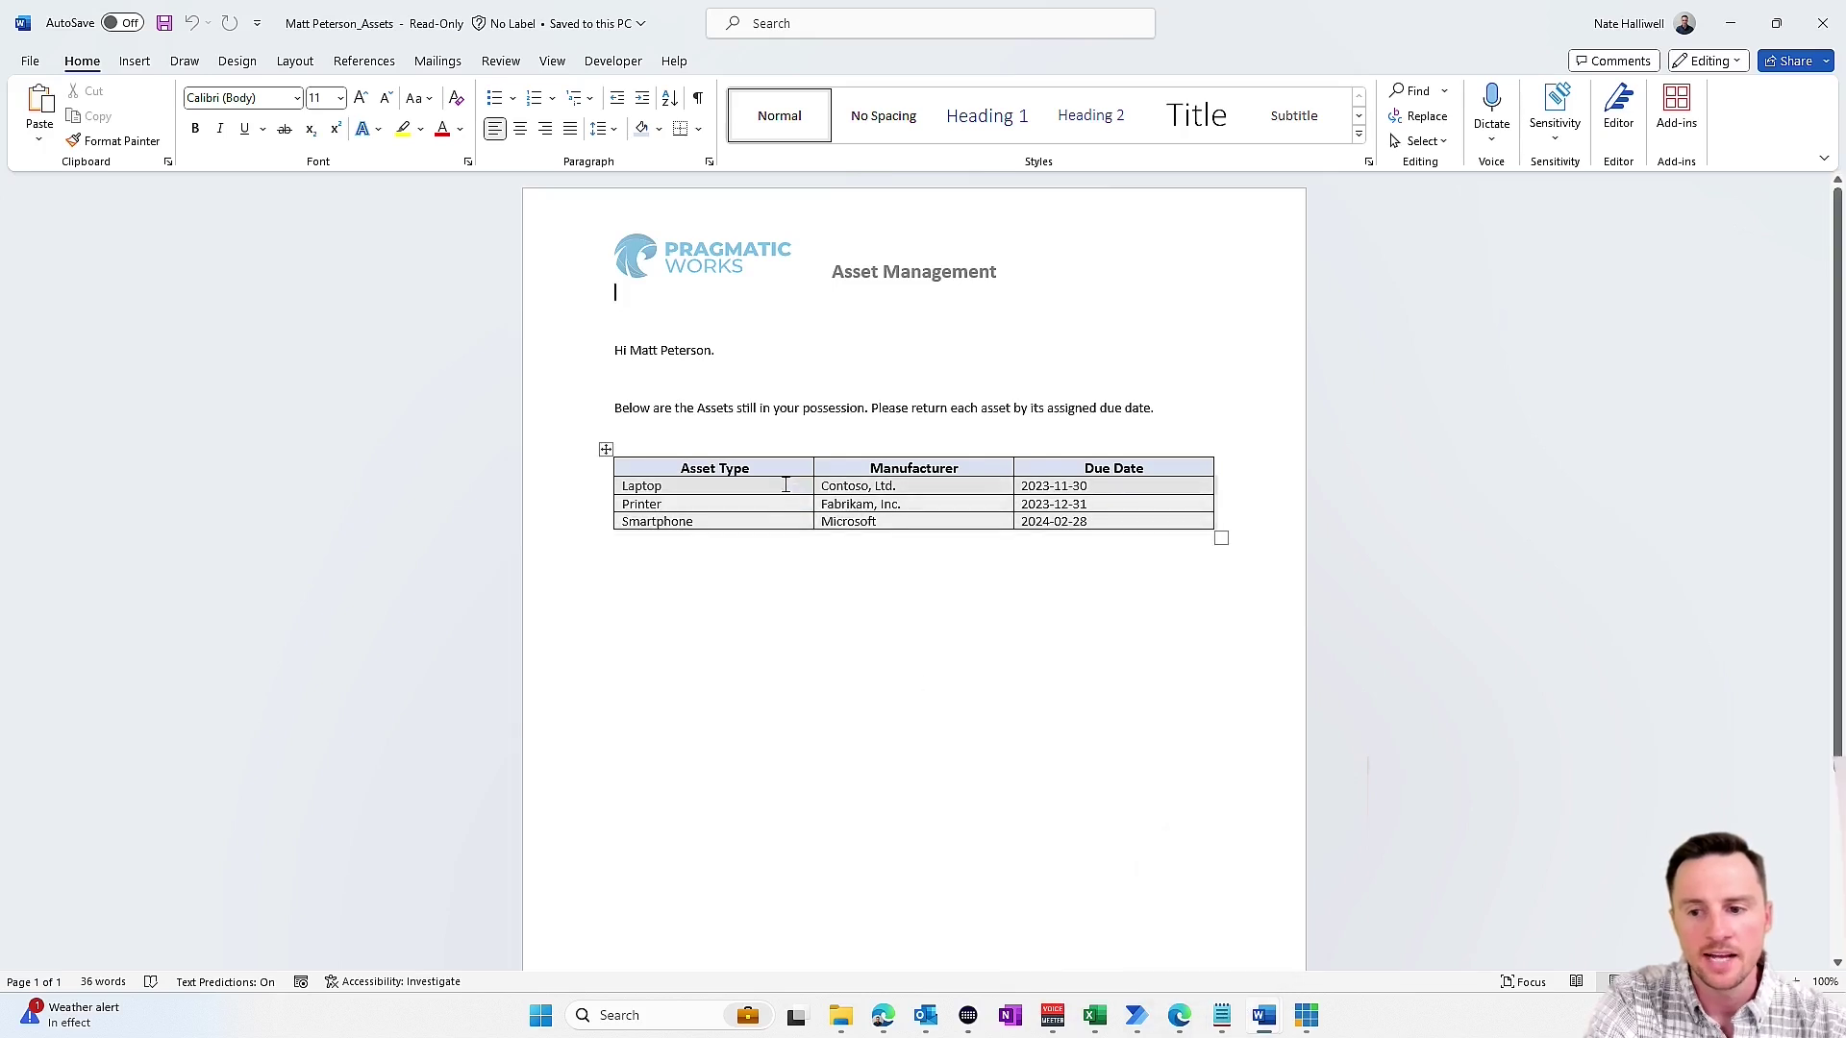
{"action": "left_click", "coordinate": [786, 485]}
{"action": "left_click", "coordinate": [889, 485]}
{"action": "left_click", "coordinate": [1092, 485]}
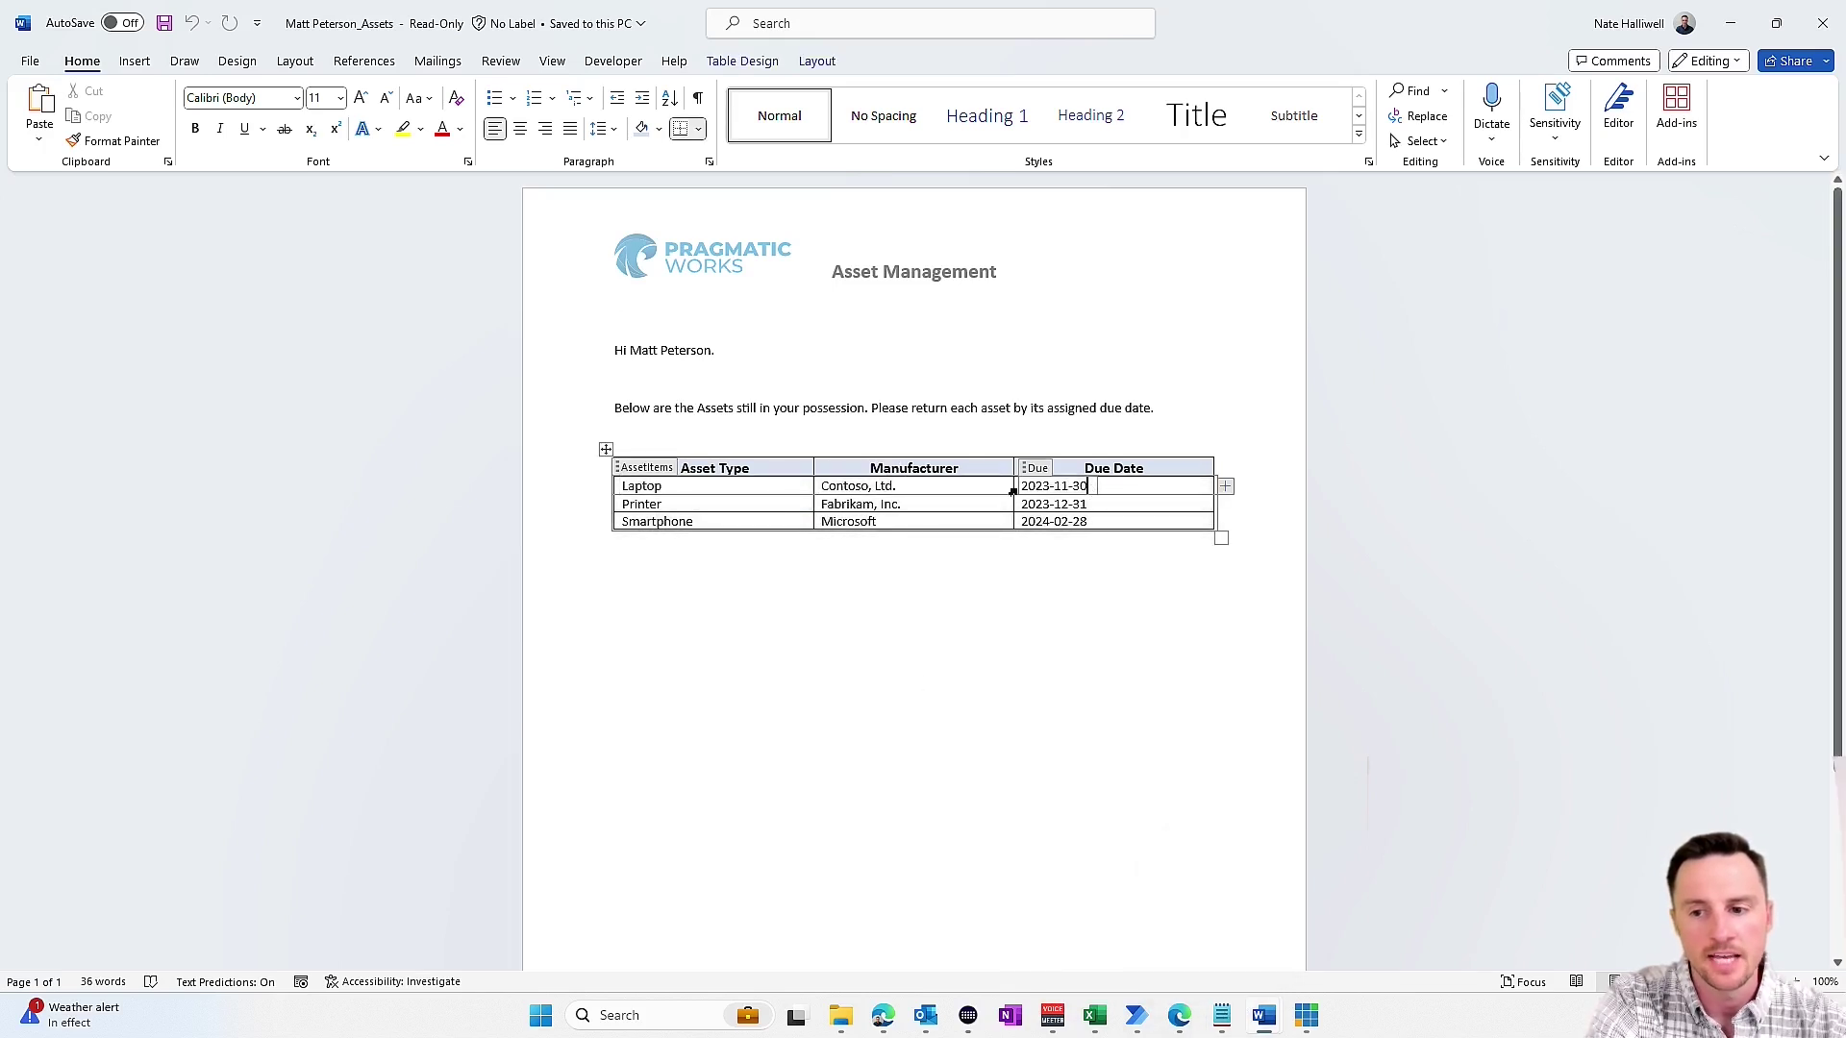
{"action": "left_click", "coordinate": [963, 488]}
- In Notepad, select the AssetType key in the JSON item template
{"action": "left_click", "coordinate": [1222, 1015]}
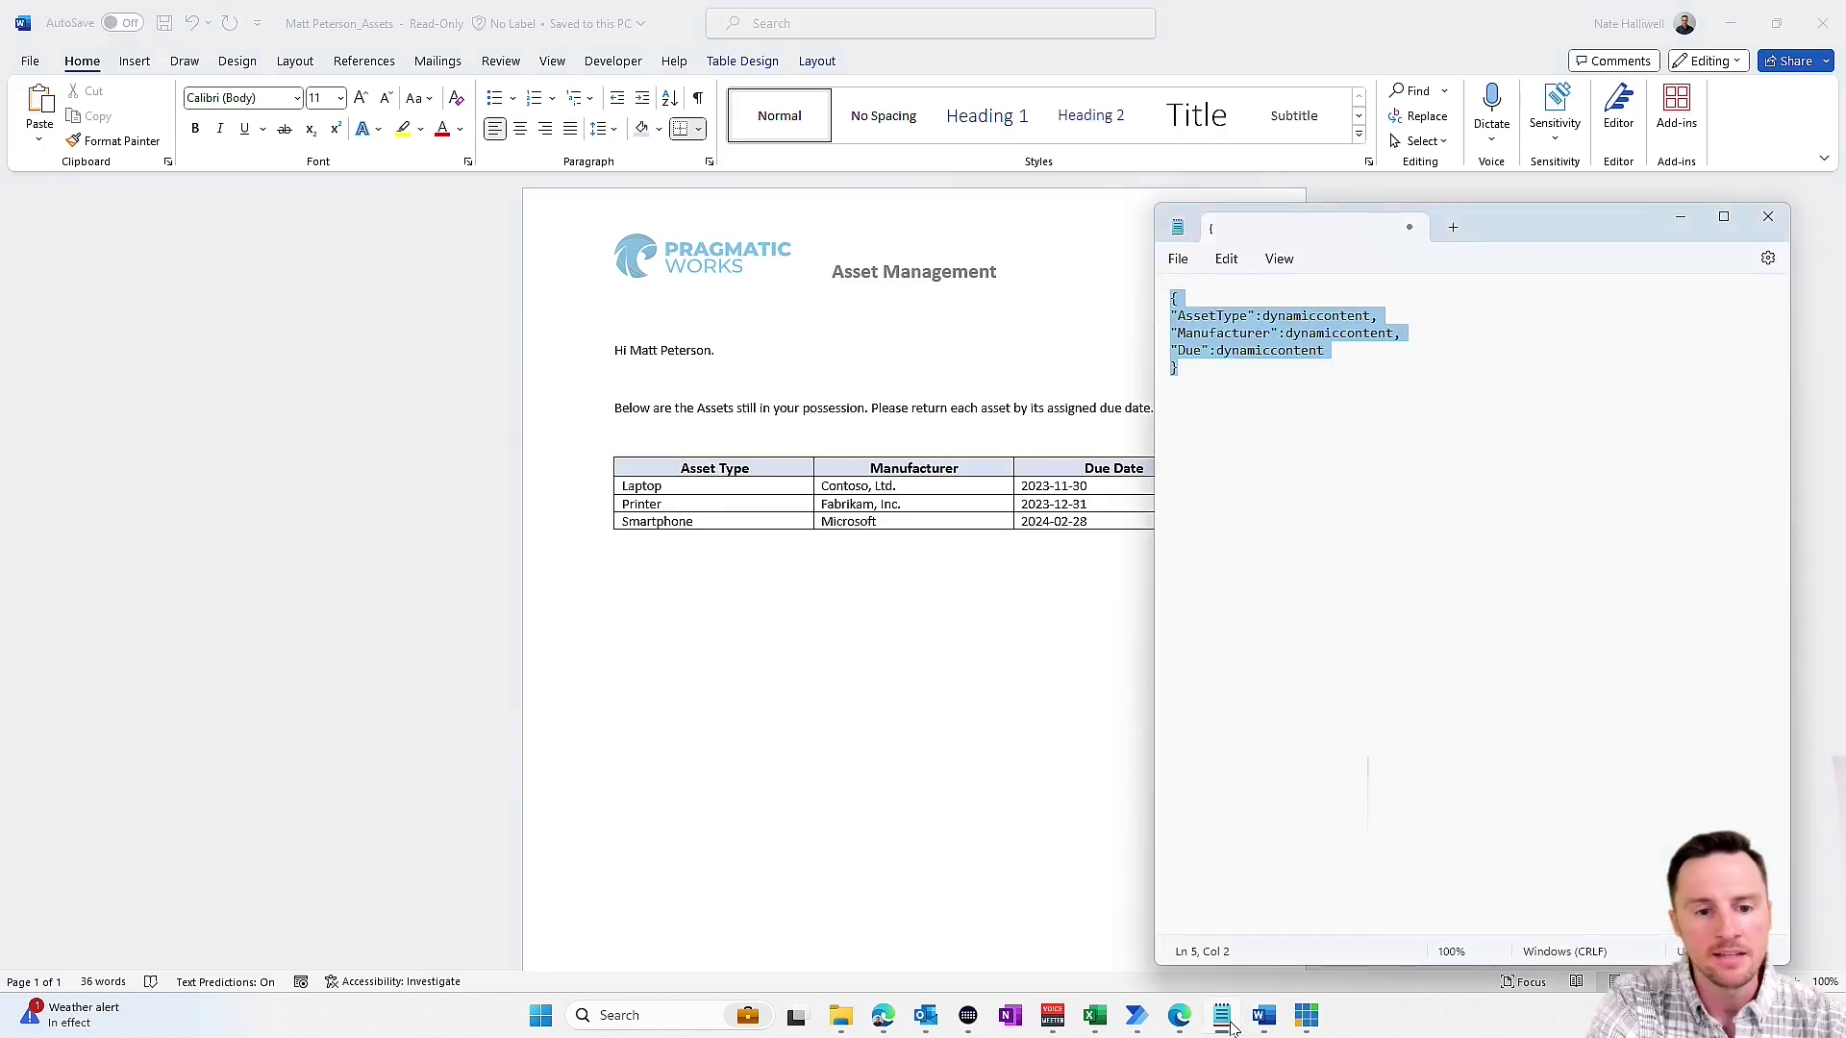
{"action": "left_click", "coordinate": [1182, 464]}
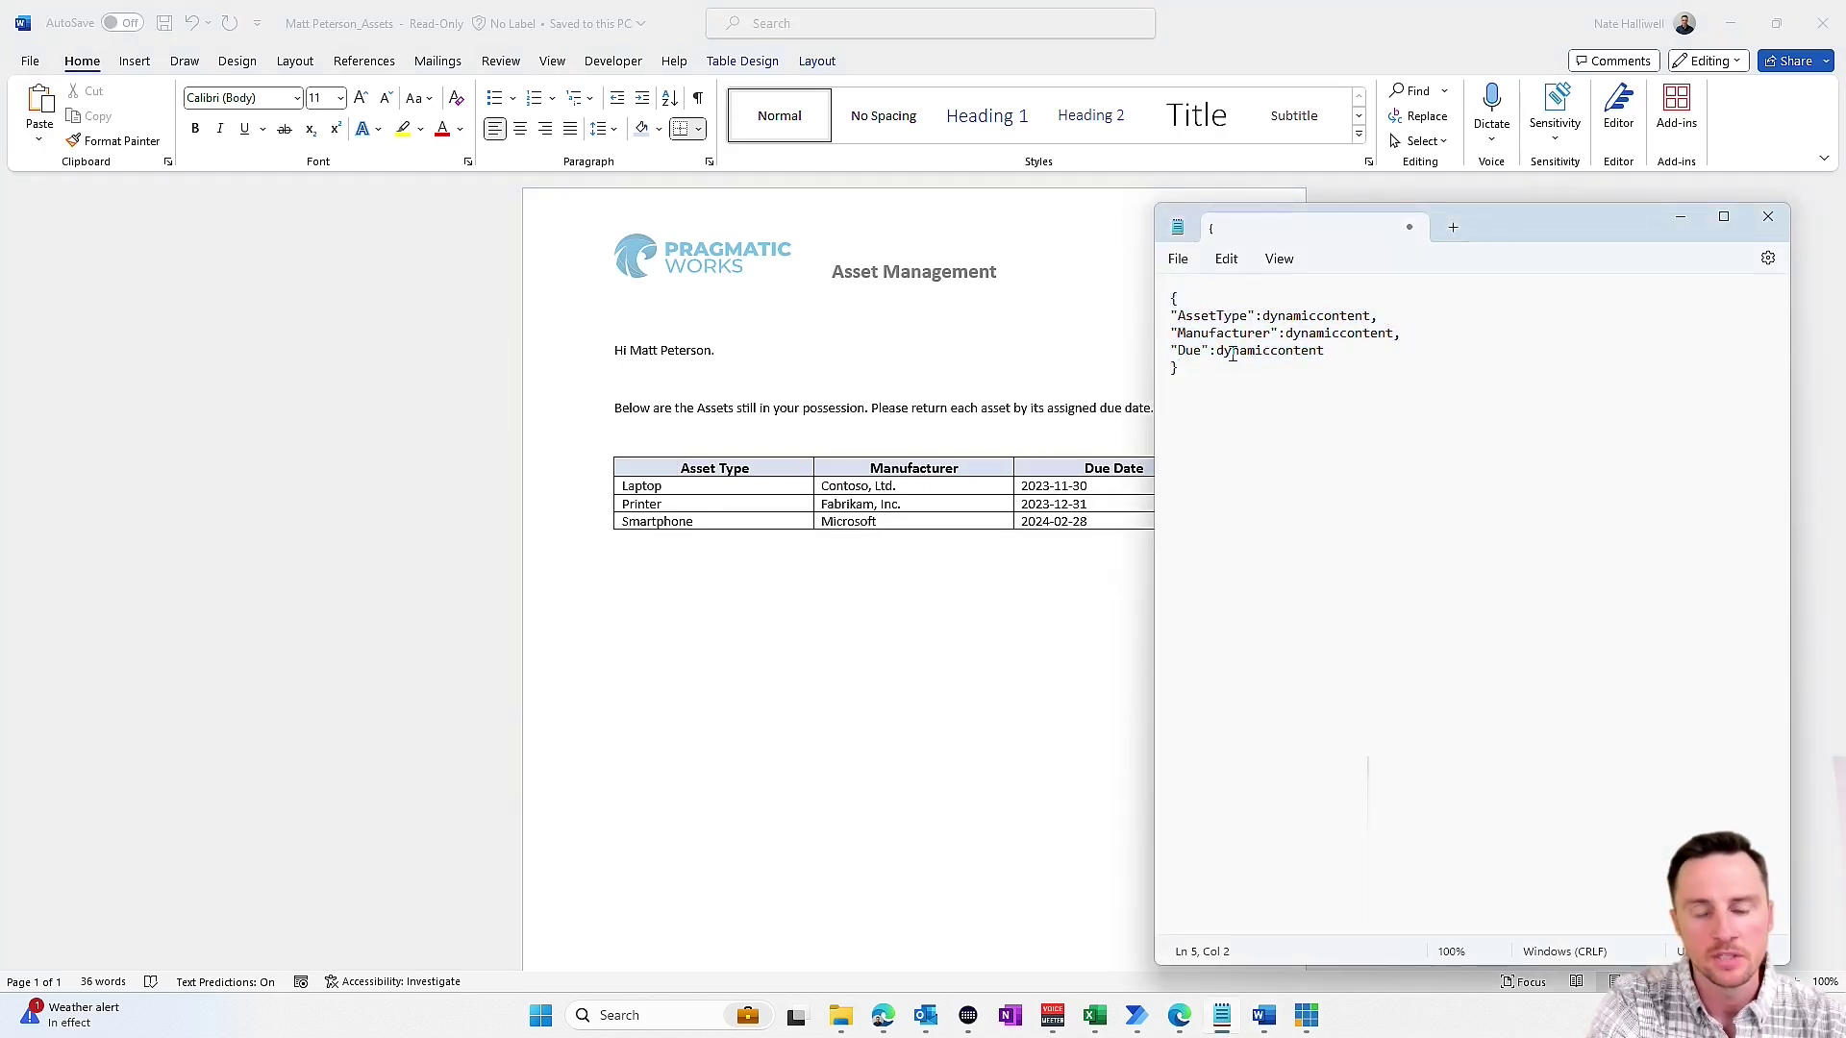
{"action": "left_click_drag", "start_coordinate": [1179, 307], "coordinate": [1252, 319]}
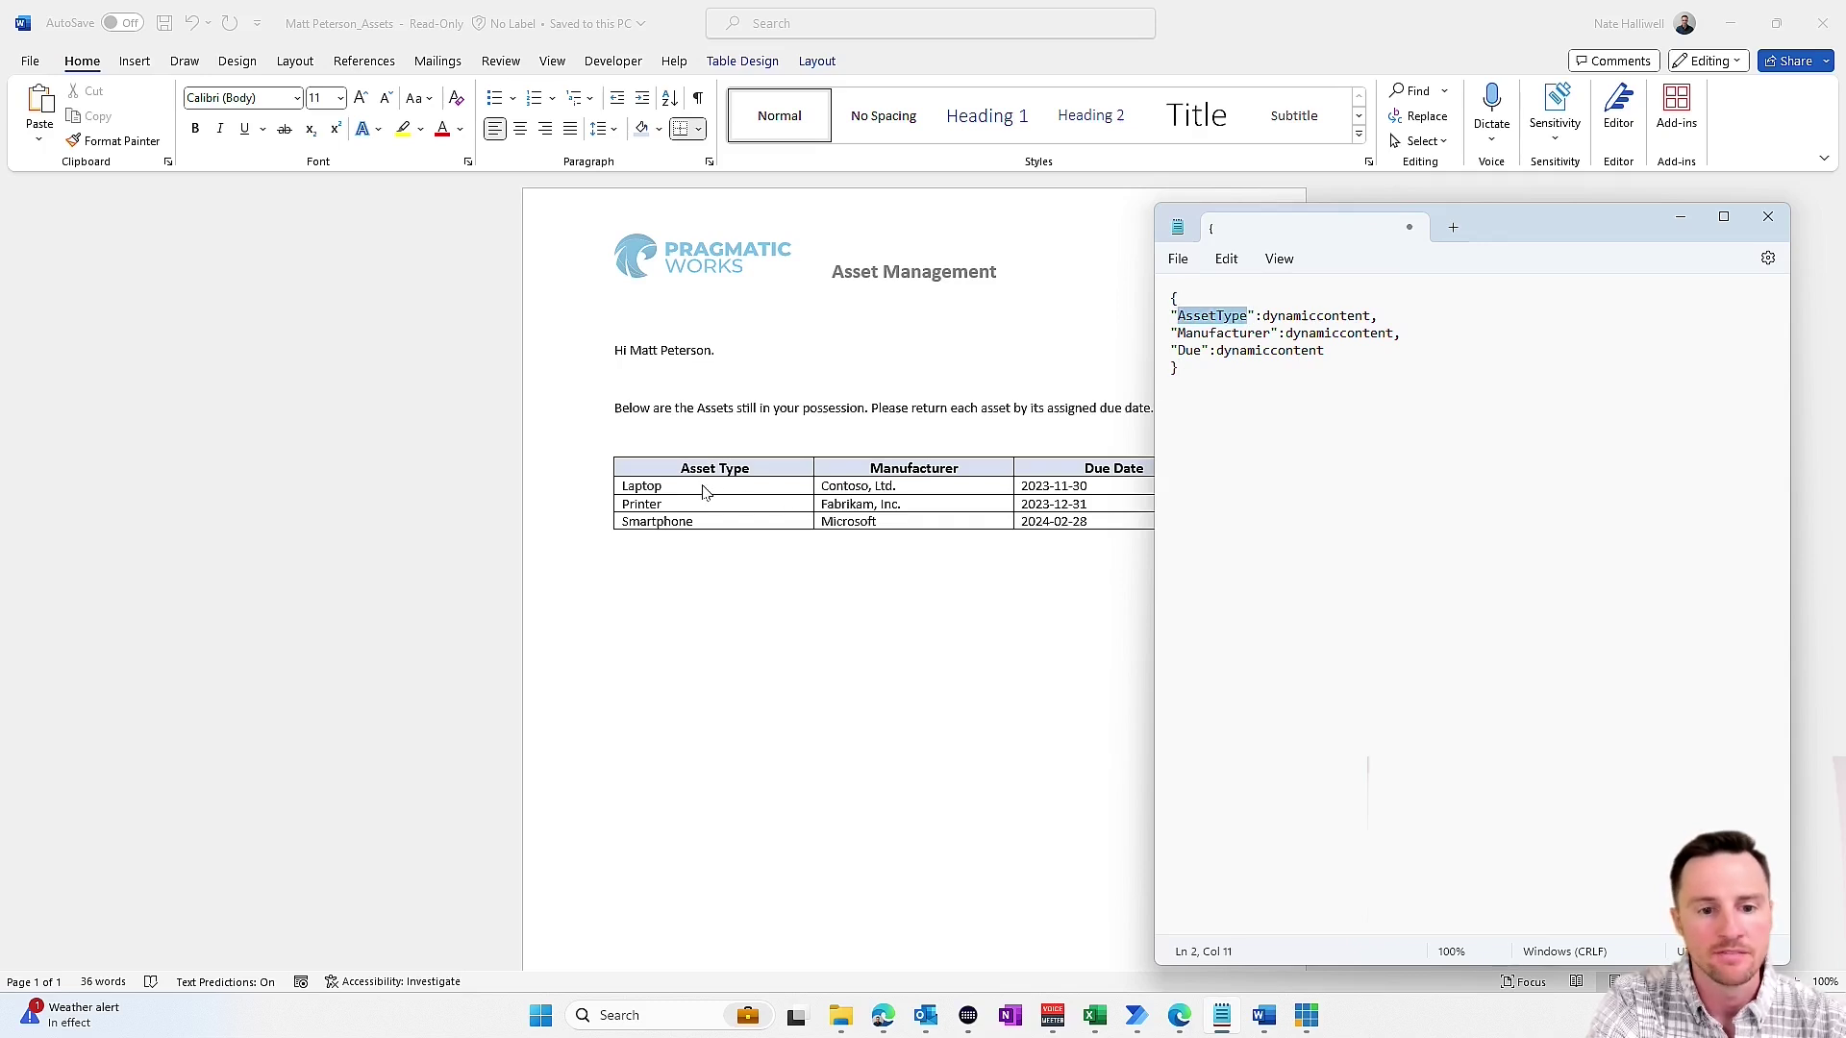
{"action": "left_click", "coordinate": [1243, 379]}
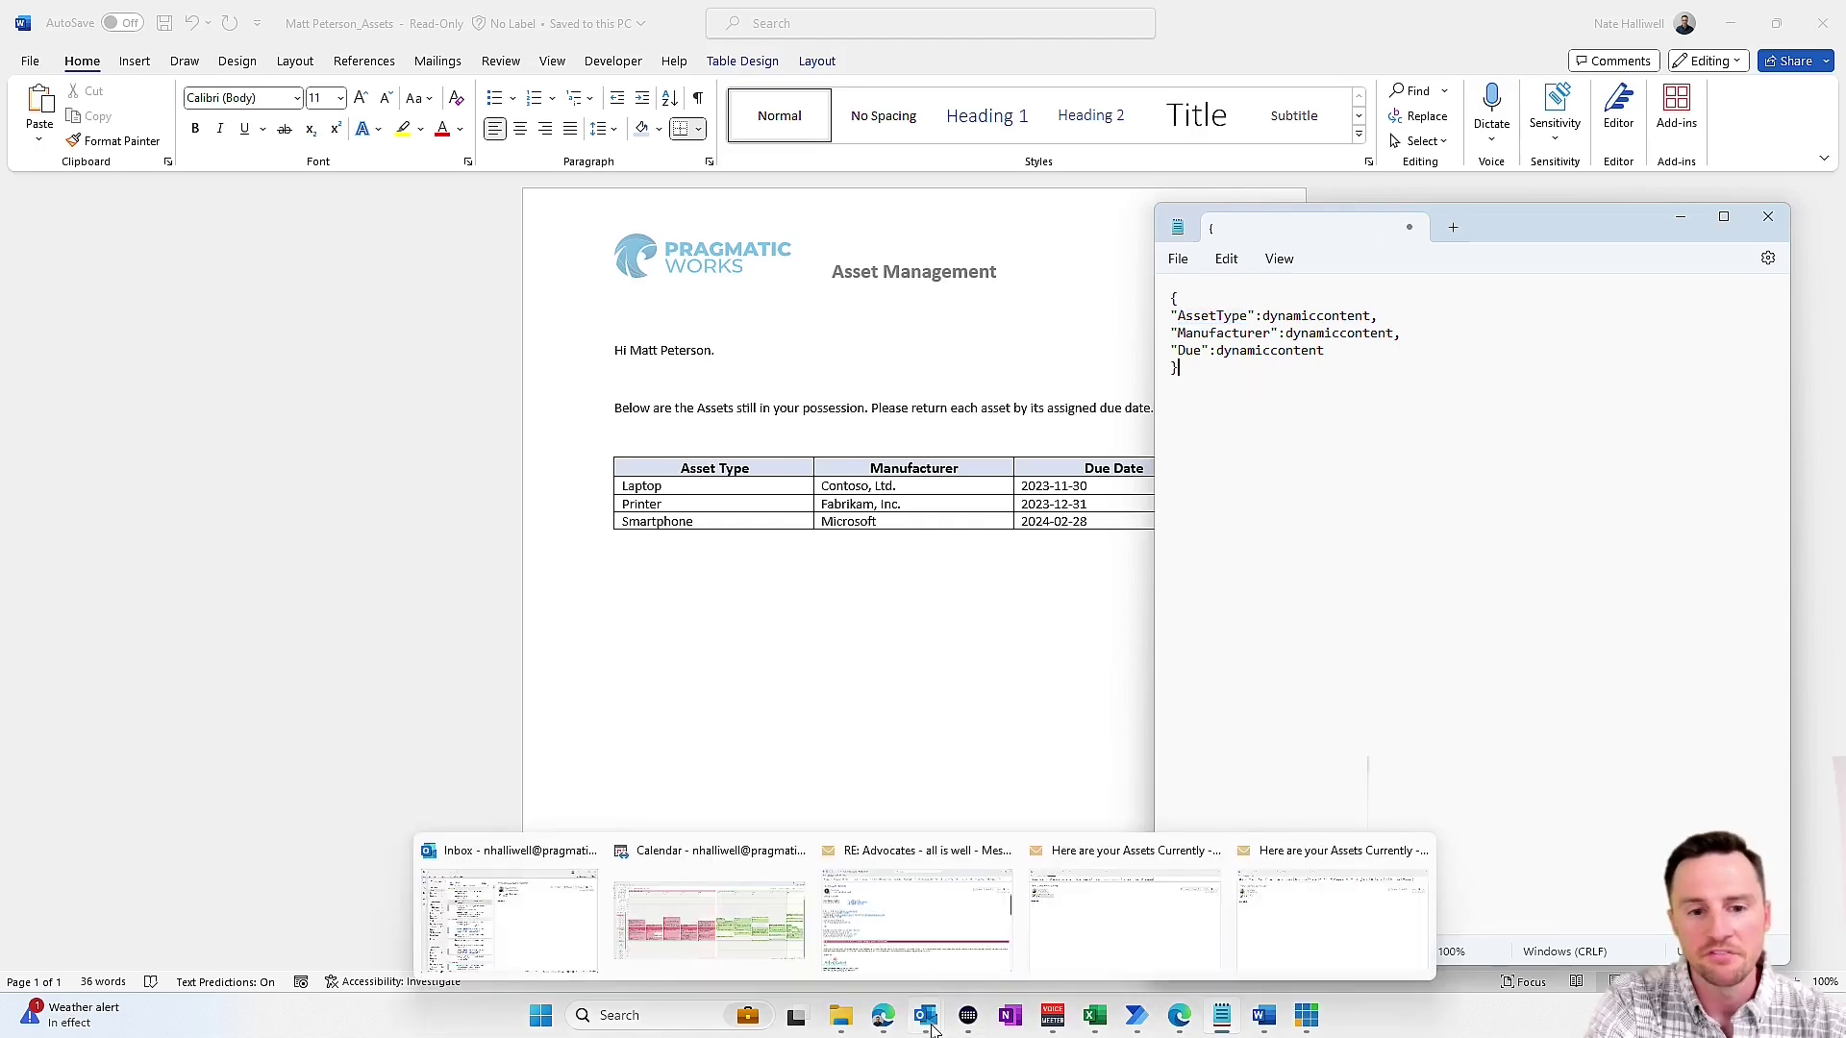
- Return to the Edge run history and expand the Apply to each loop
{"action": "mouse_move", "coordinate": [892, 1029]}
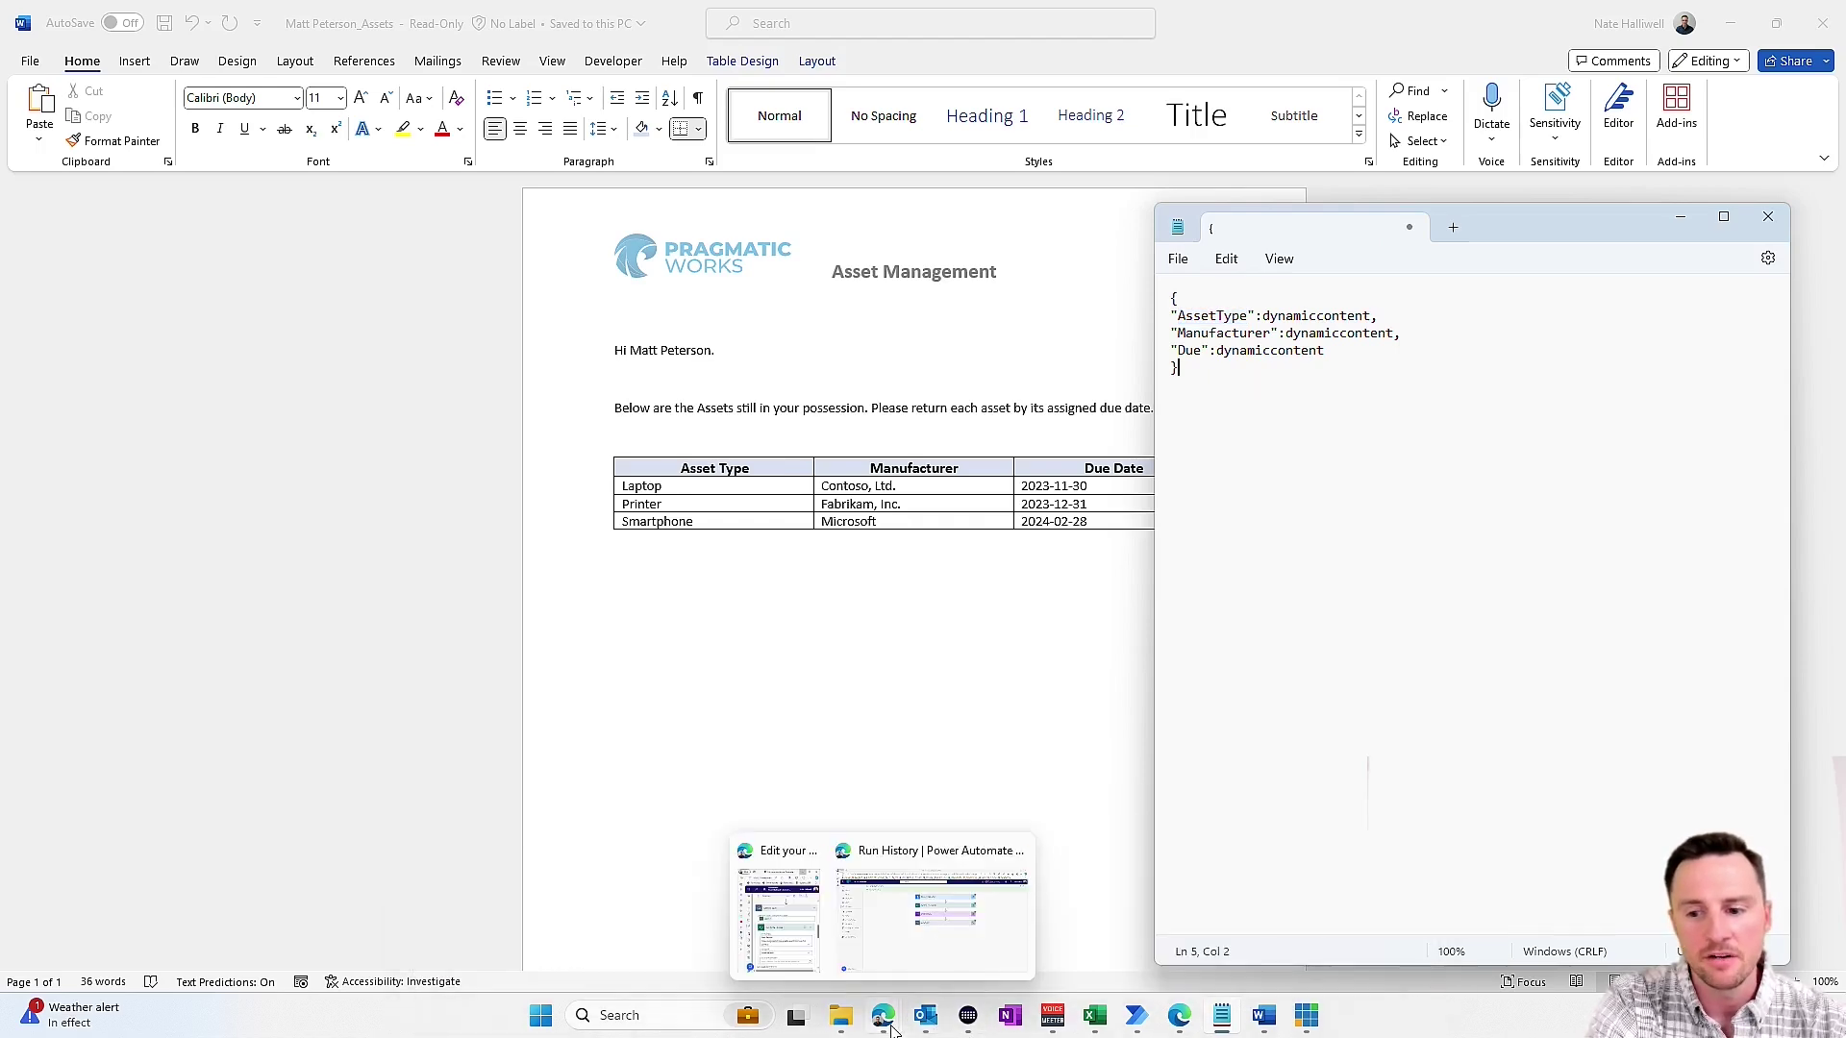
{"action": "left_click", "coordinate": [938, 896]}
{"action": "left_click", "coordinate": [947, 521]}
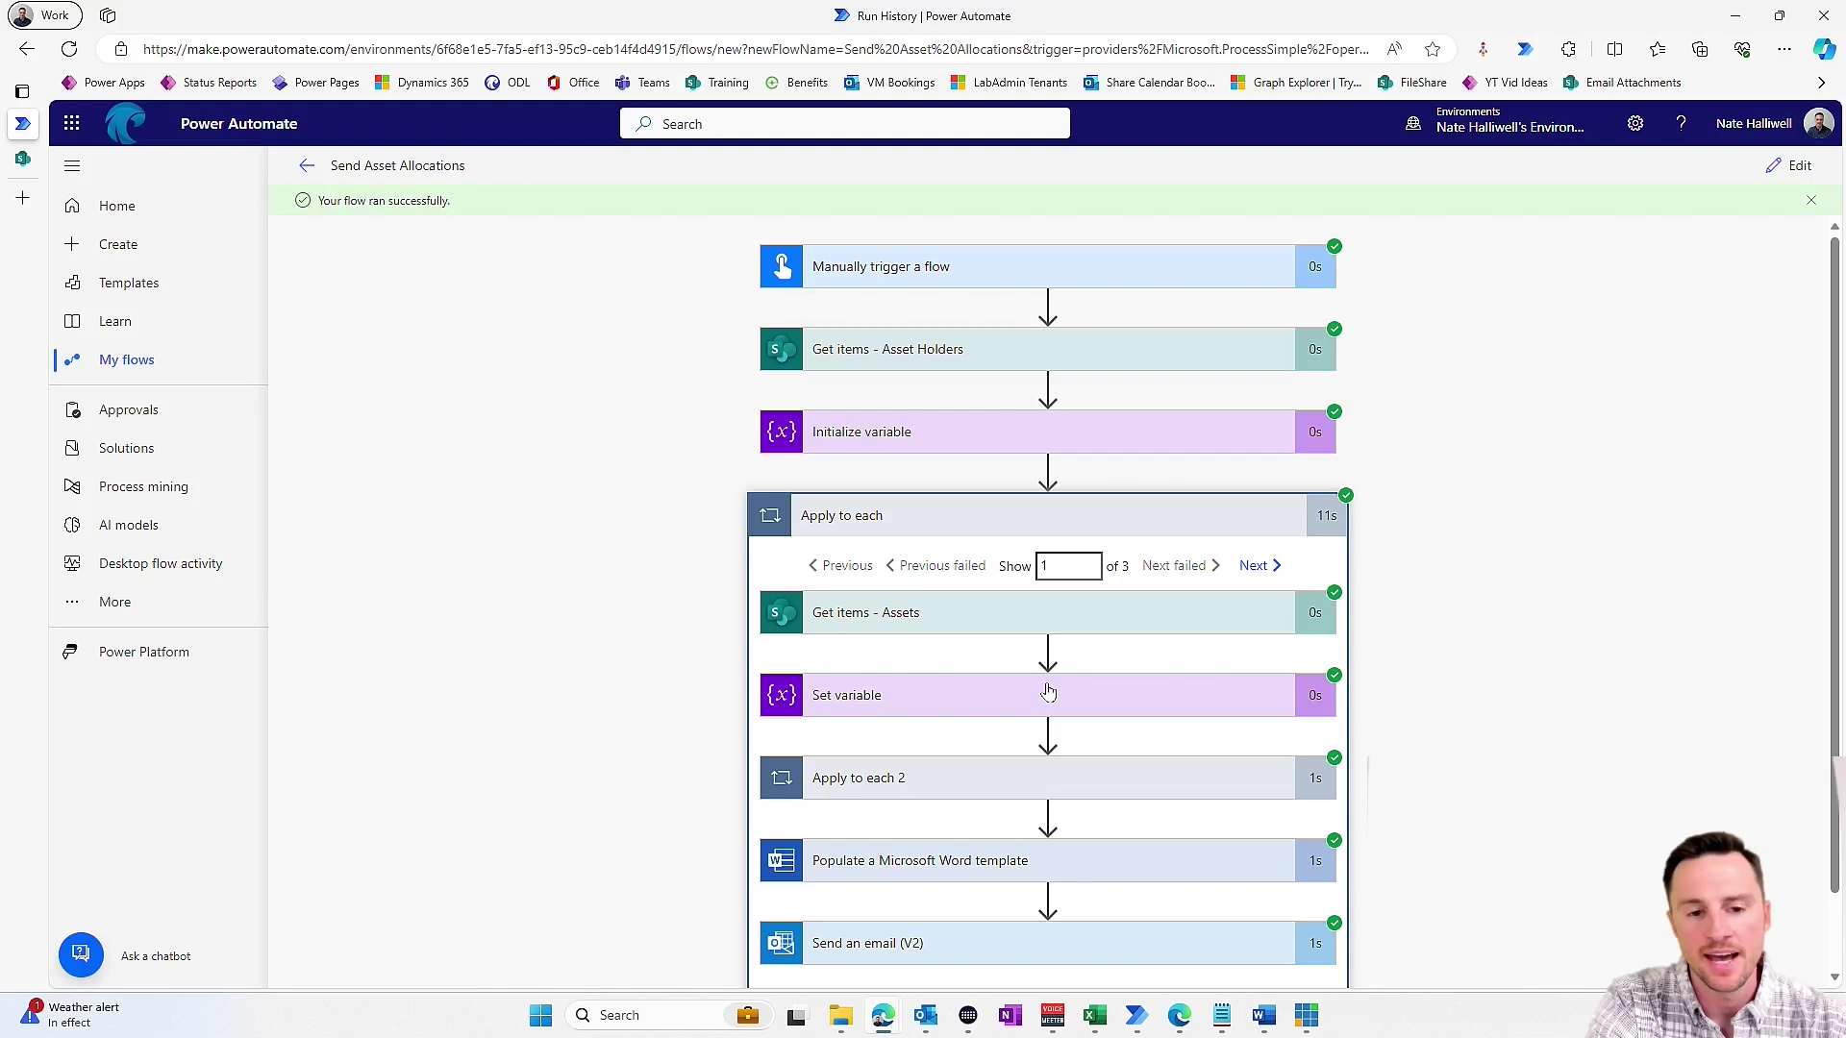
- Expand the first iteration's Set variable inputs (varItems = []) and bring up the JSON notes in Notepad
{"action": "left_click", "coordinate": [962, 715]}
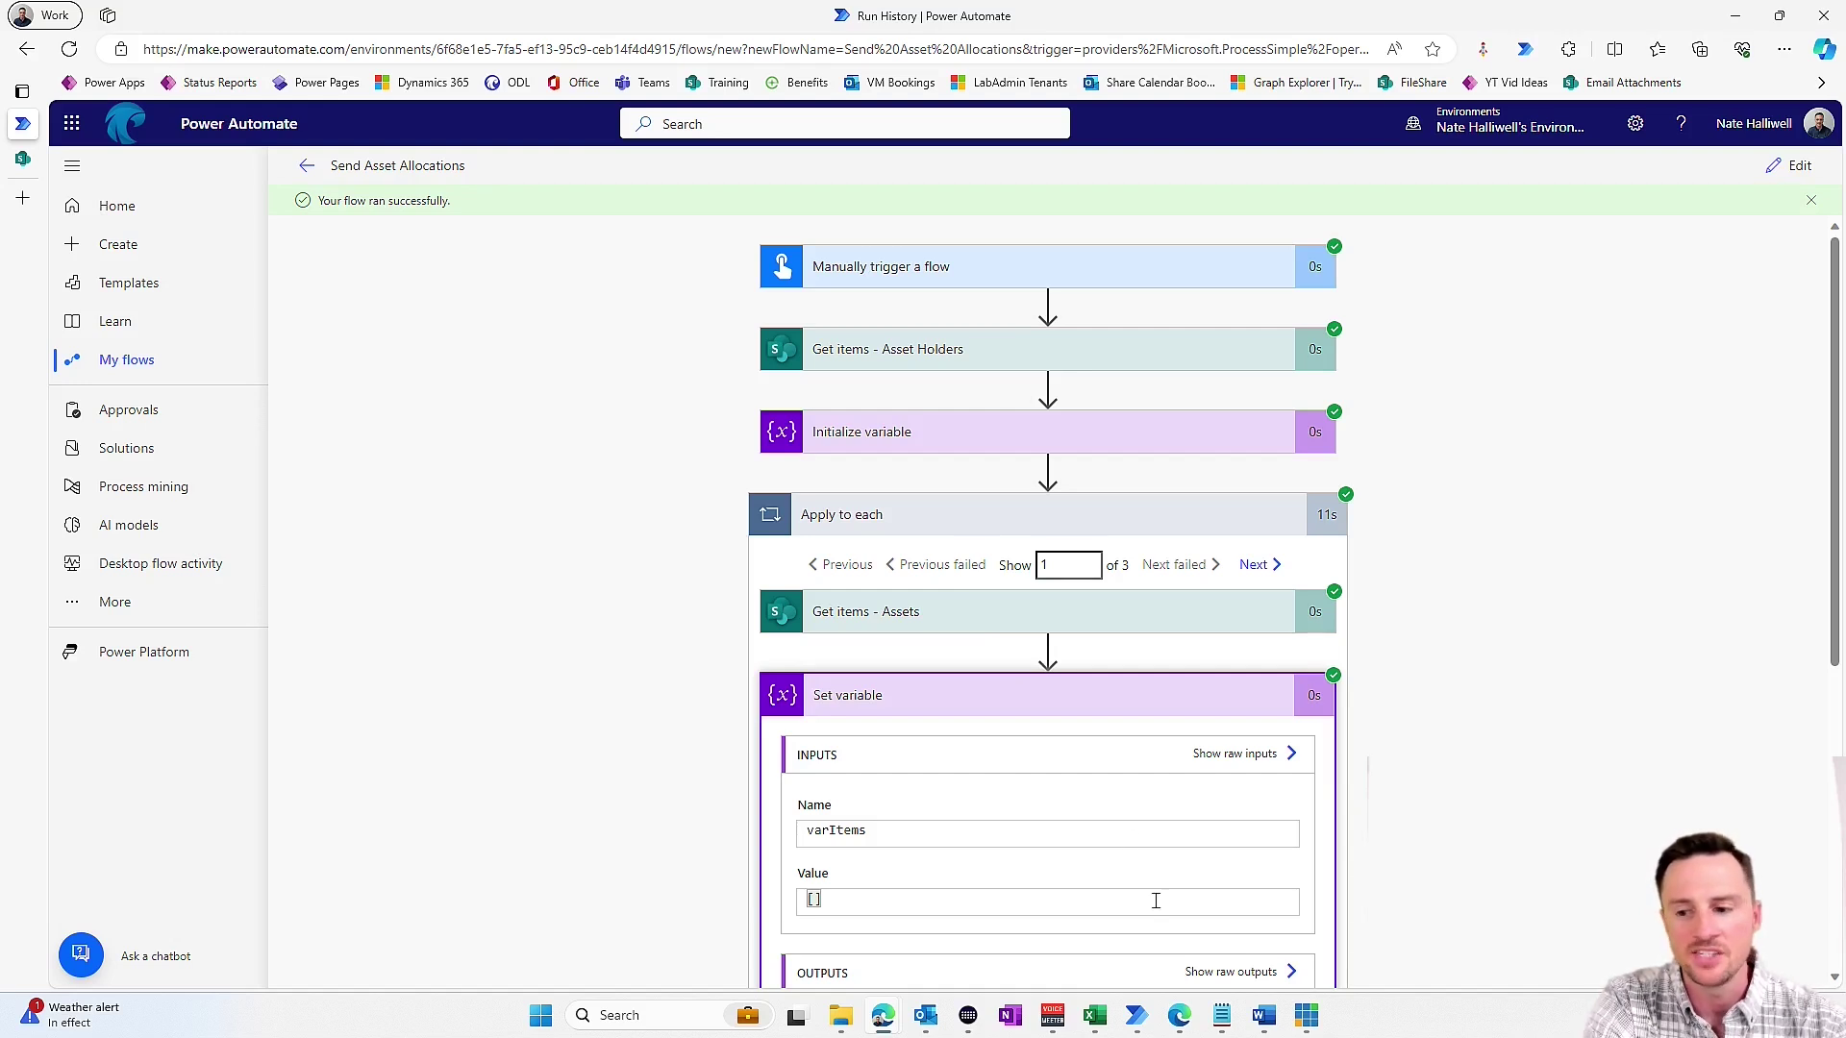
{"action": "left_click", "coordinate": [1221, 1015]}
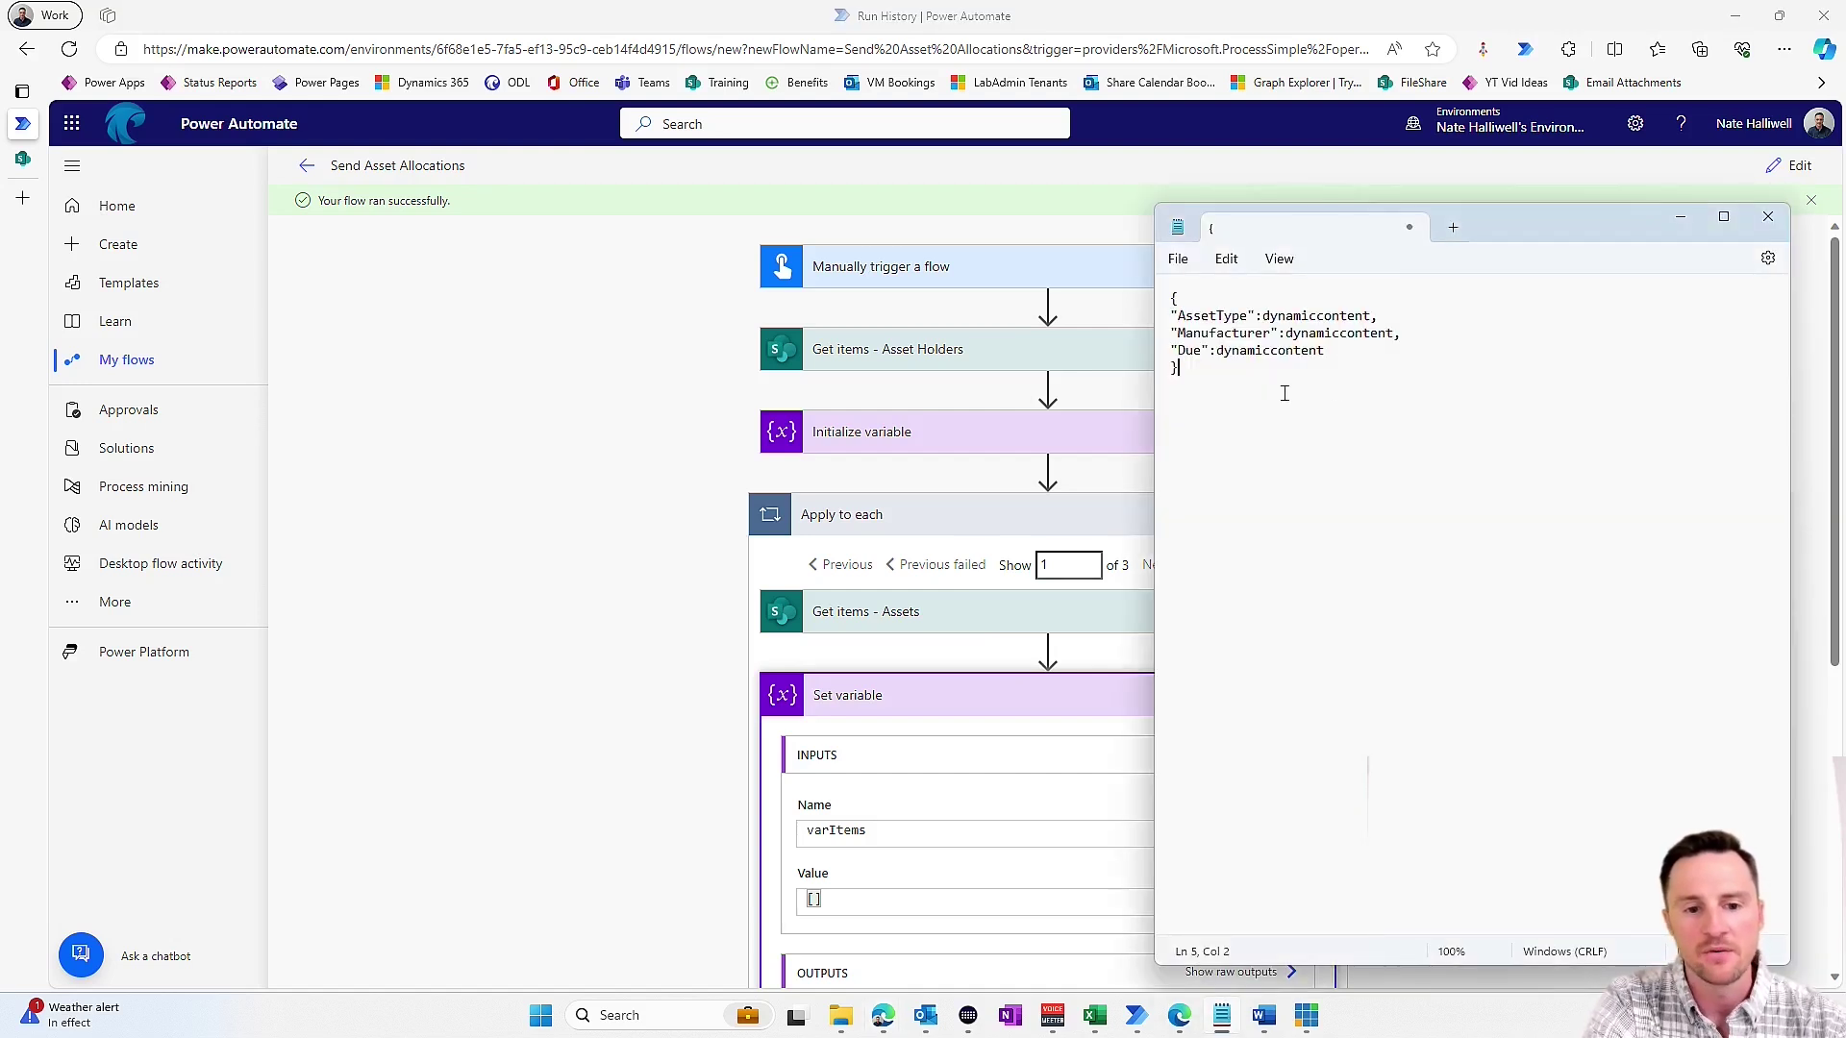